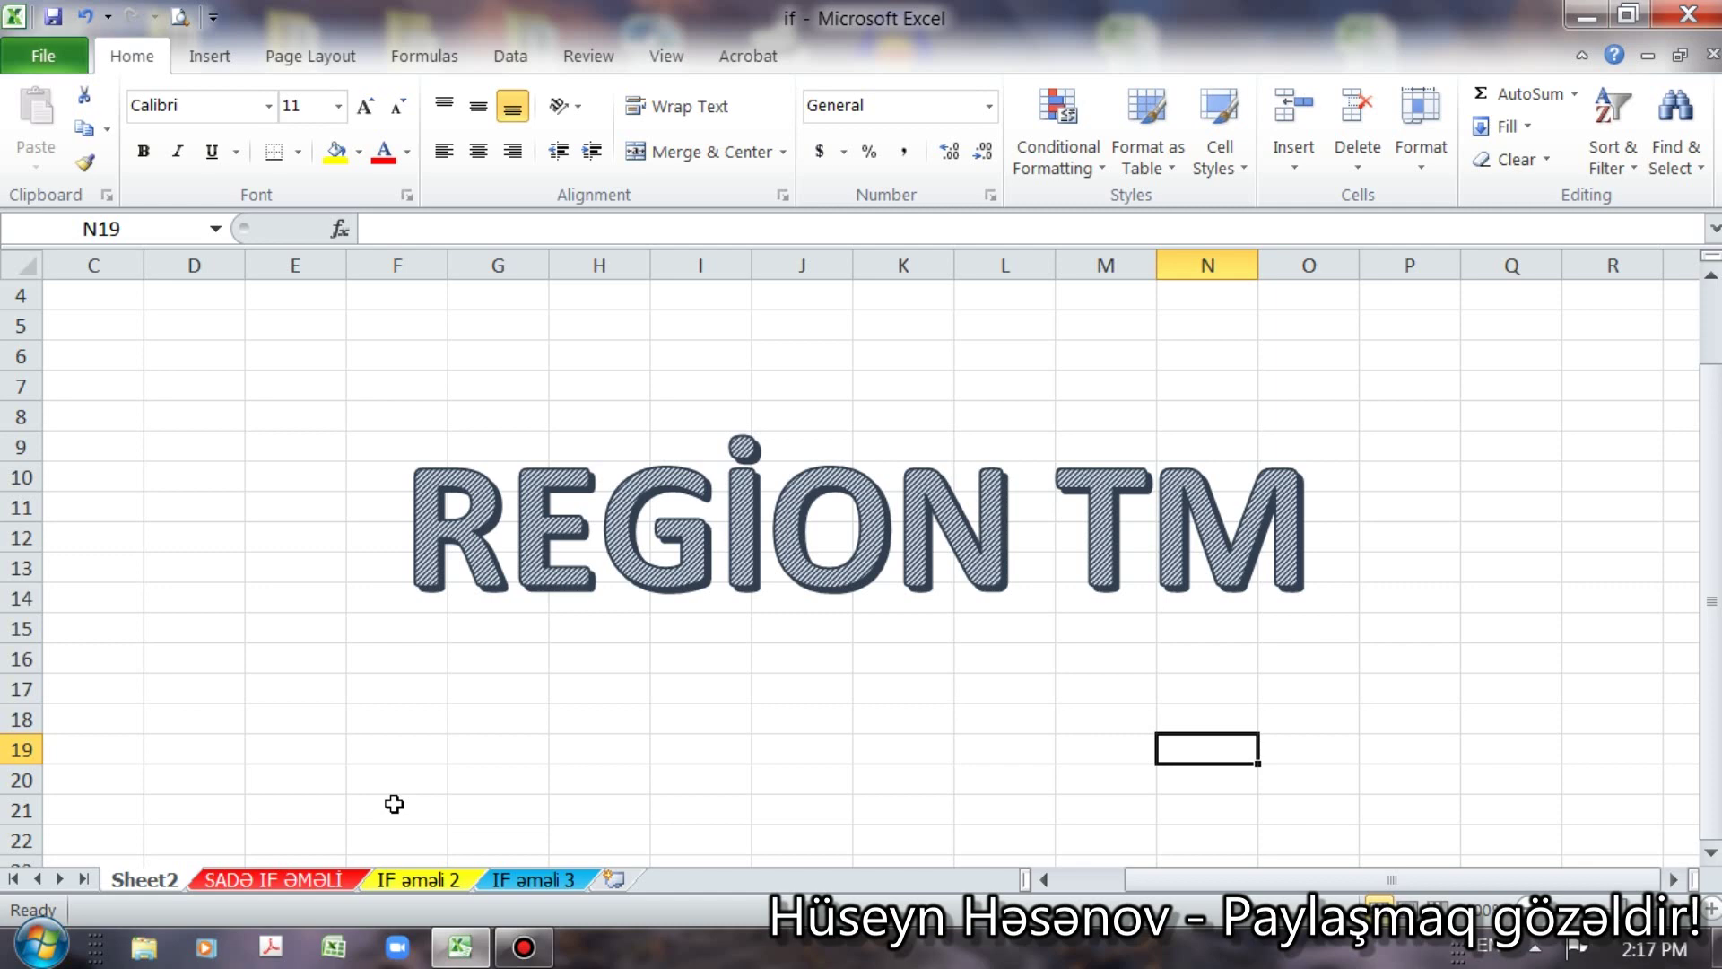
# Step: Switch to the SADƏ IF ƏMƏLİ sheet holding the student scores and keçdi/keçmədi results
pyautogui.click(280, 881)
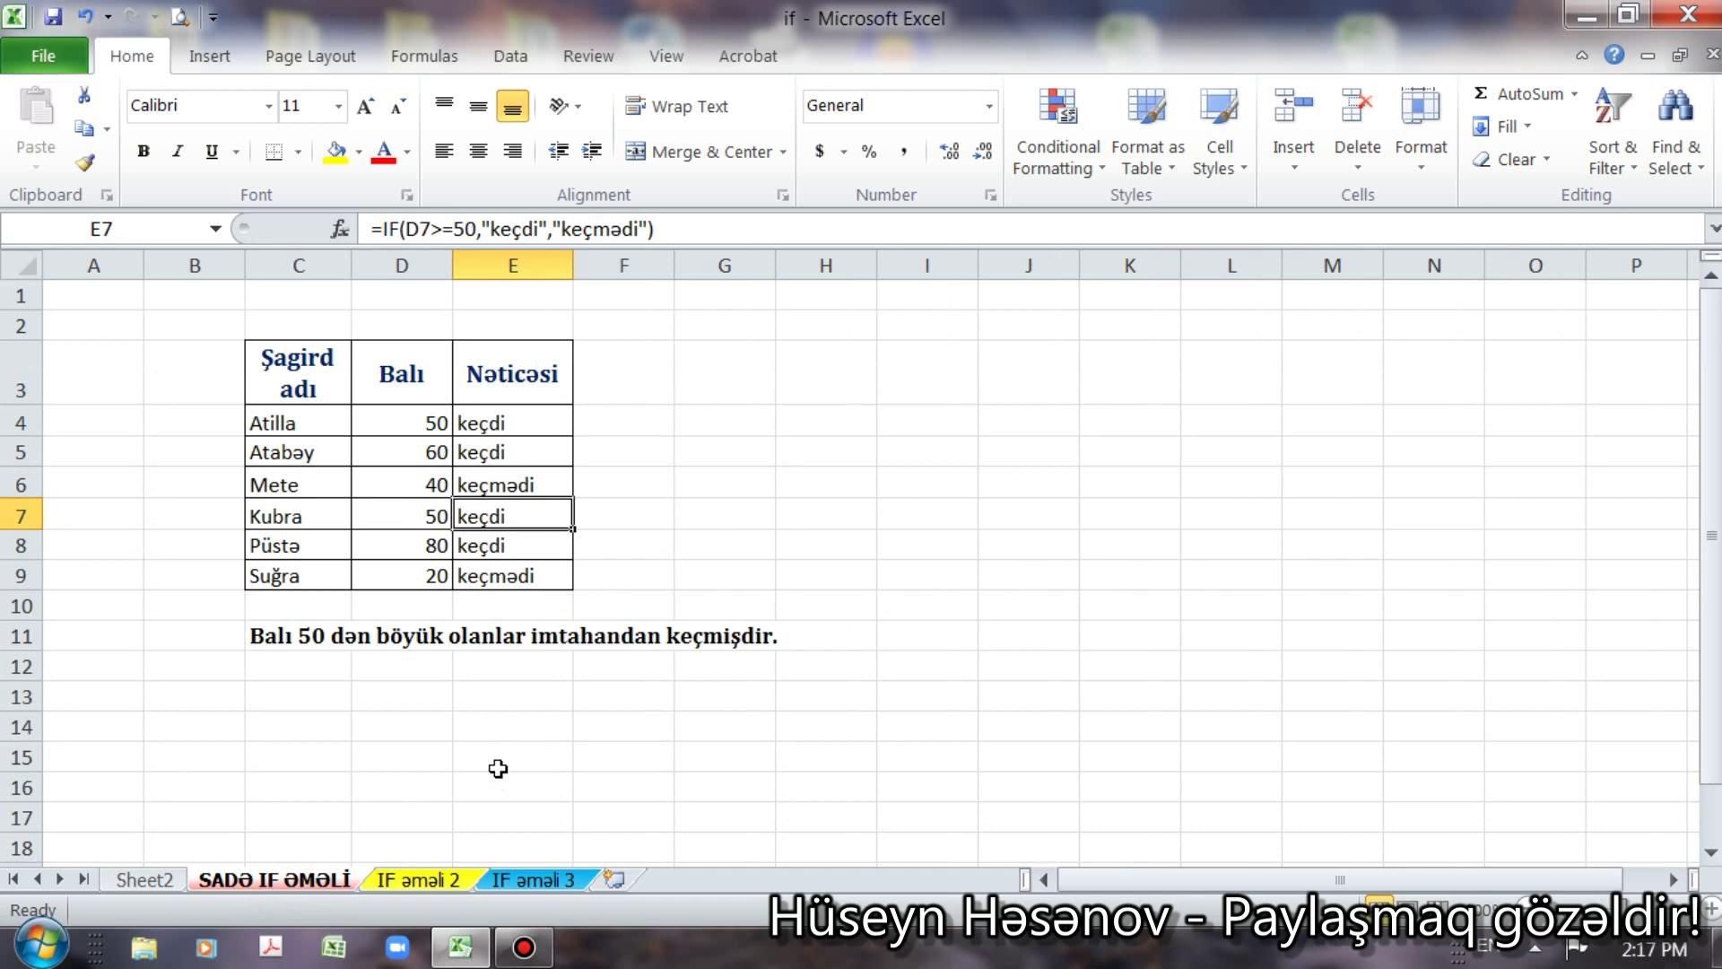
# Step: Review the scores in D4:D9, the rule in C11 and the IF formulas in E4 and E6
pyautogui.click(285, 361)
pyautogui.click(303, 324)
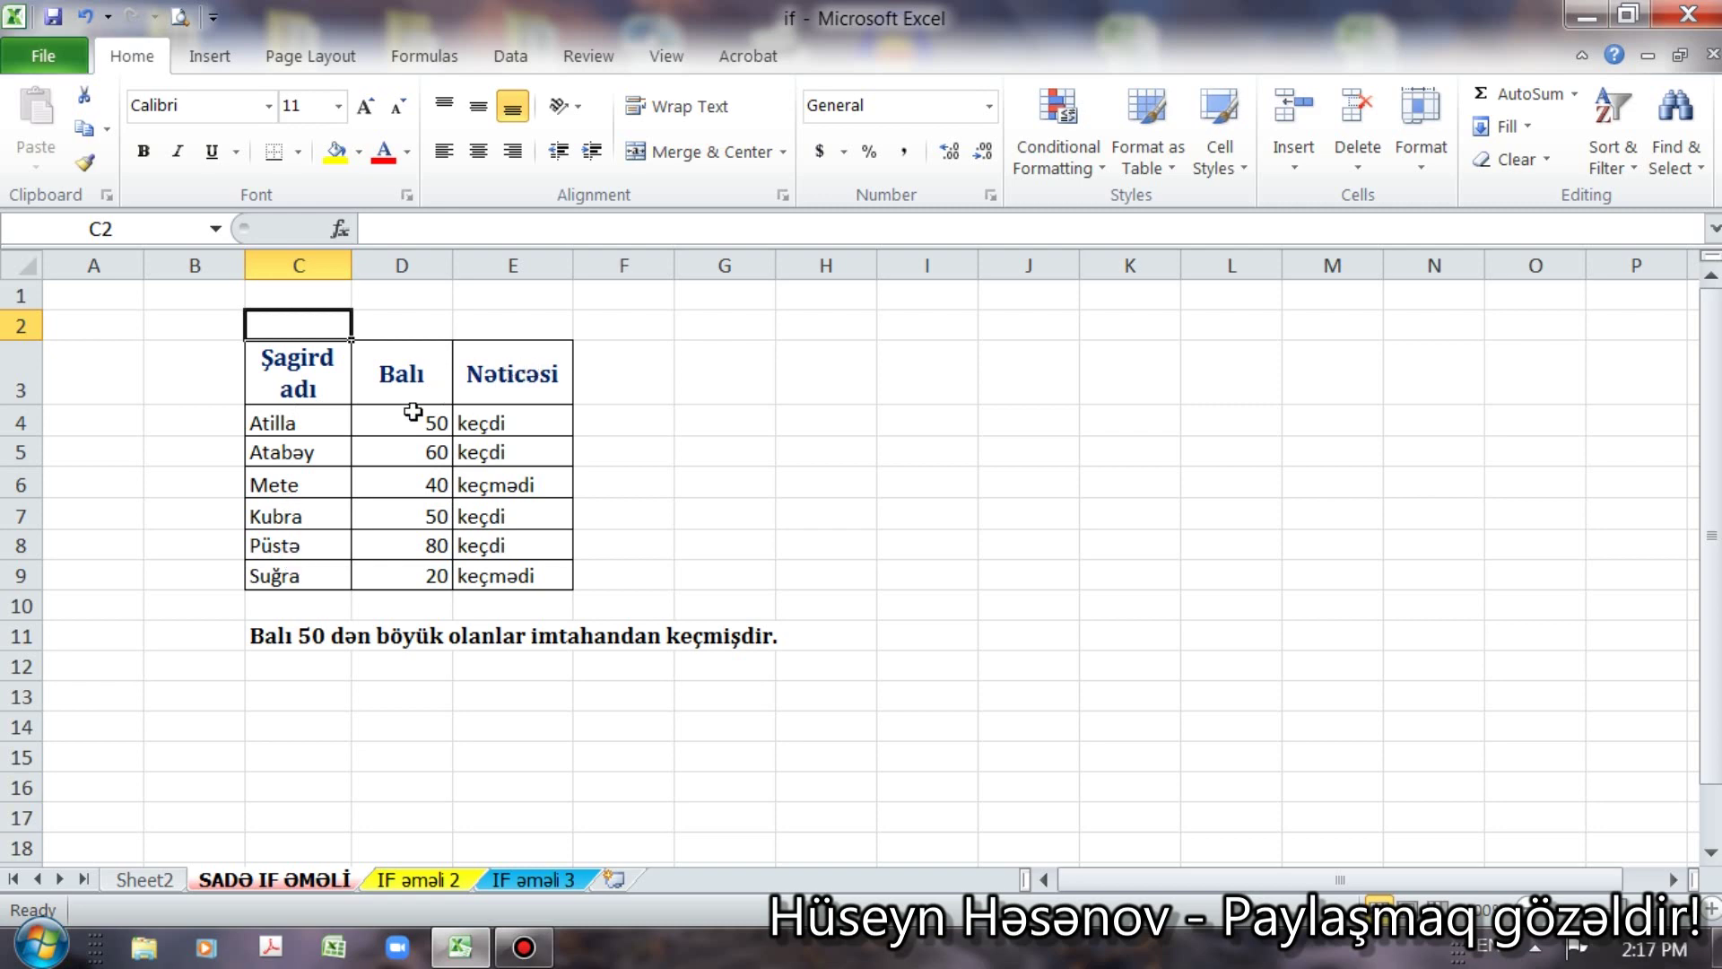
pyautogui.moveTo(403, 425); pyautogui.dragTo(429, 569)
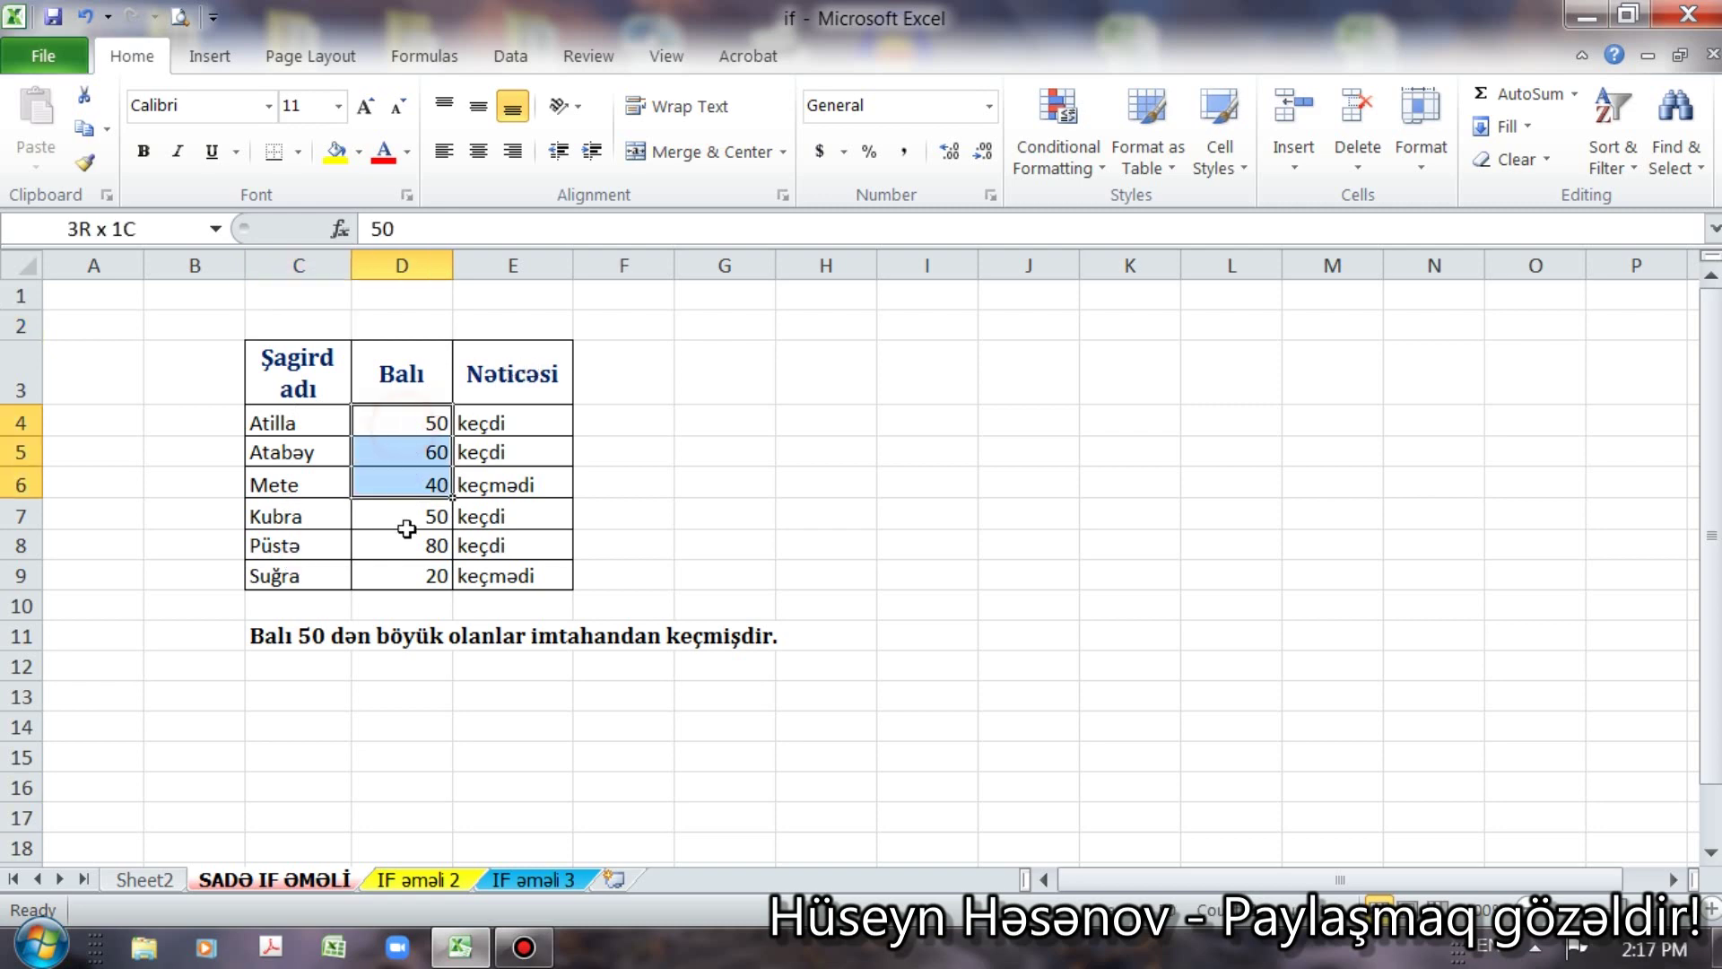
pyautogui.click(686, 474)
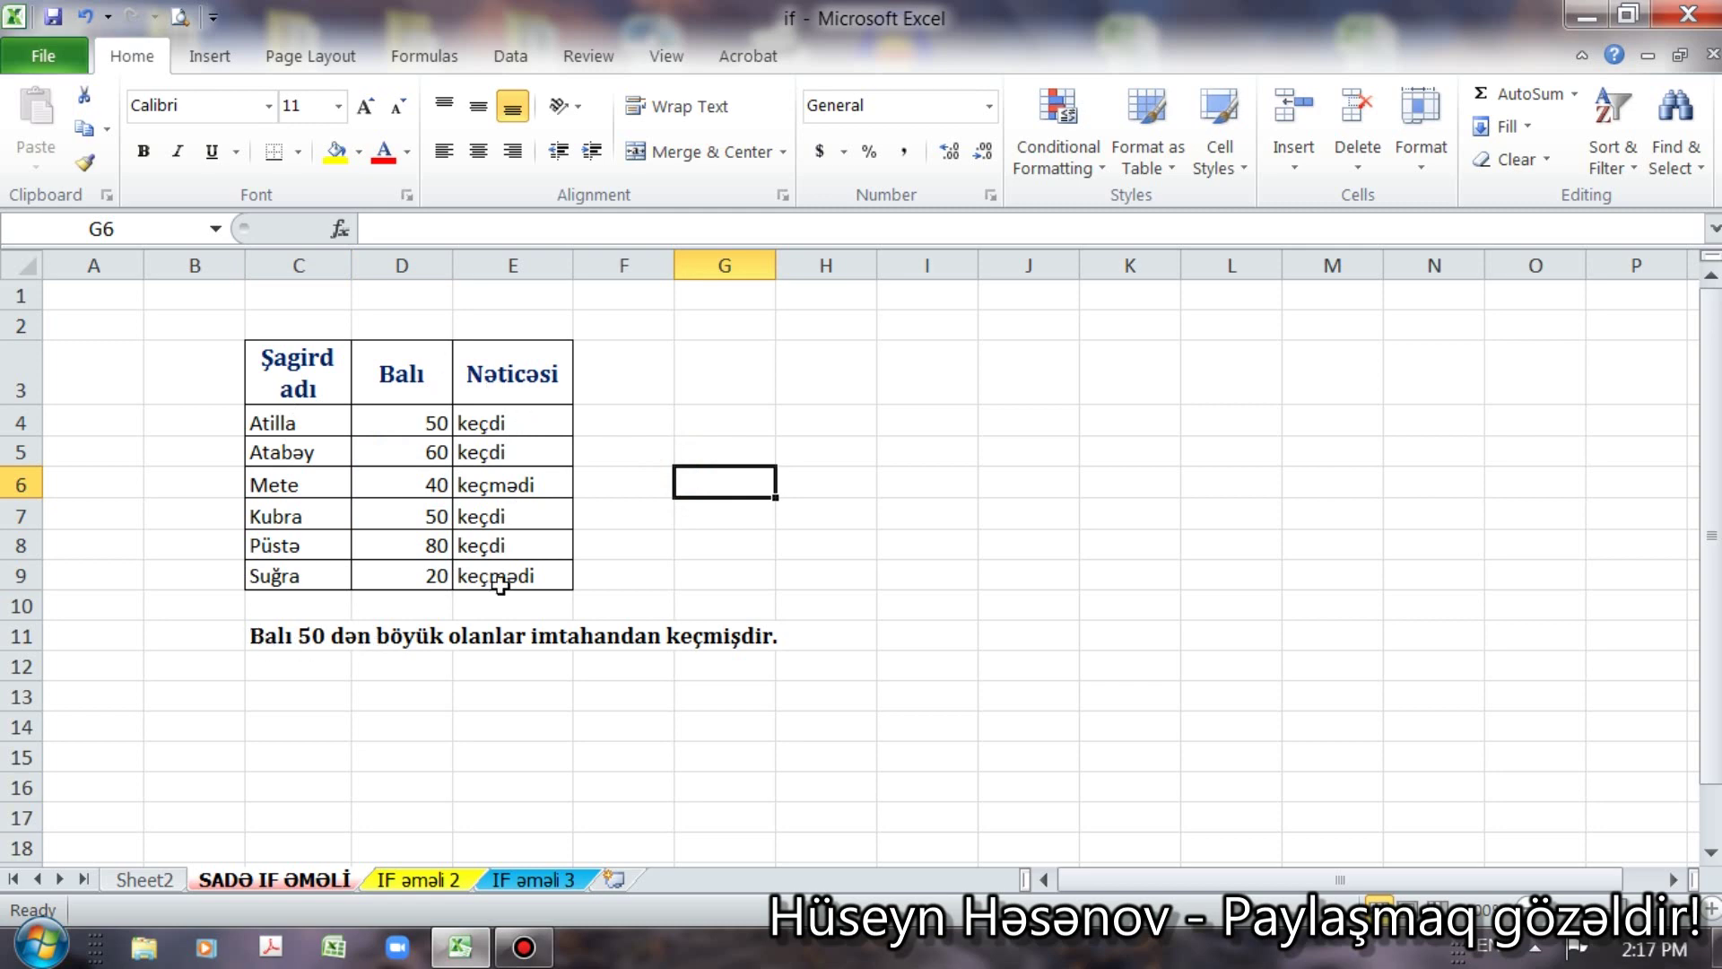
pyautogui.click(254, 638)
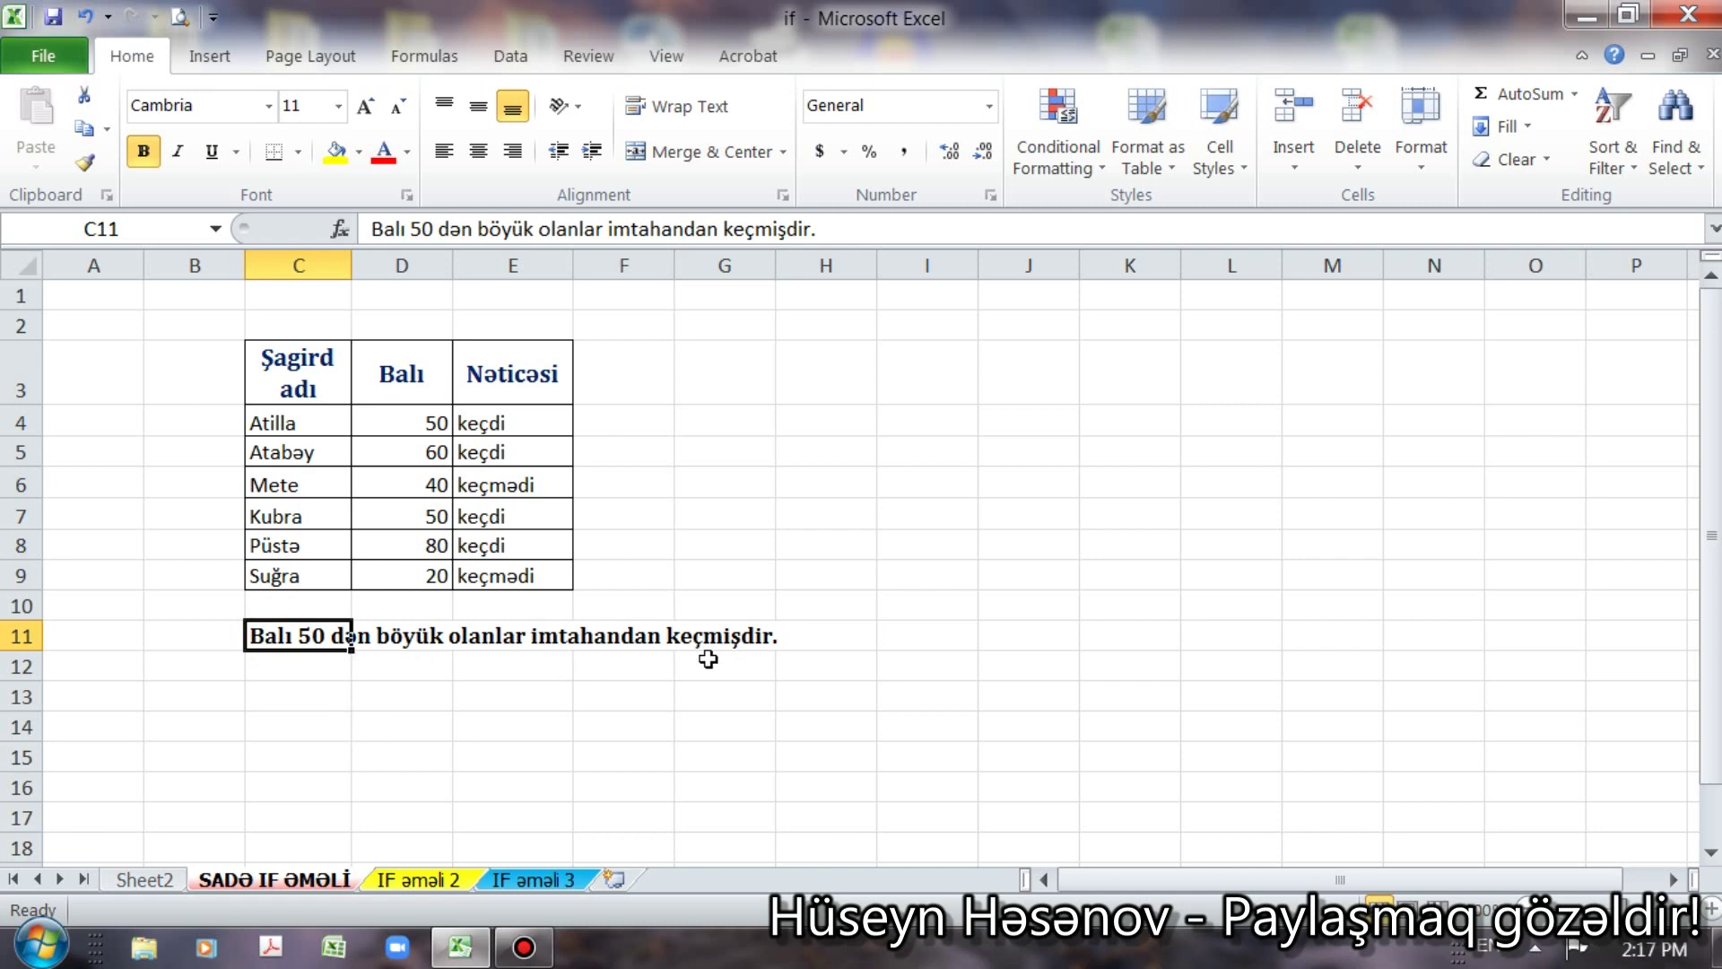
pyautogui.click(487, 423)
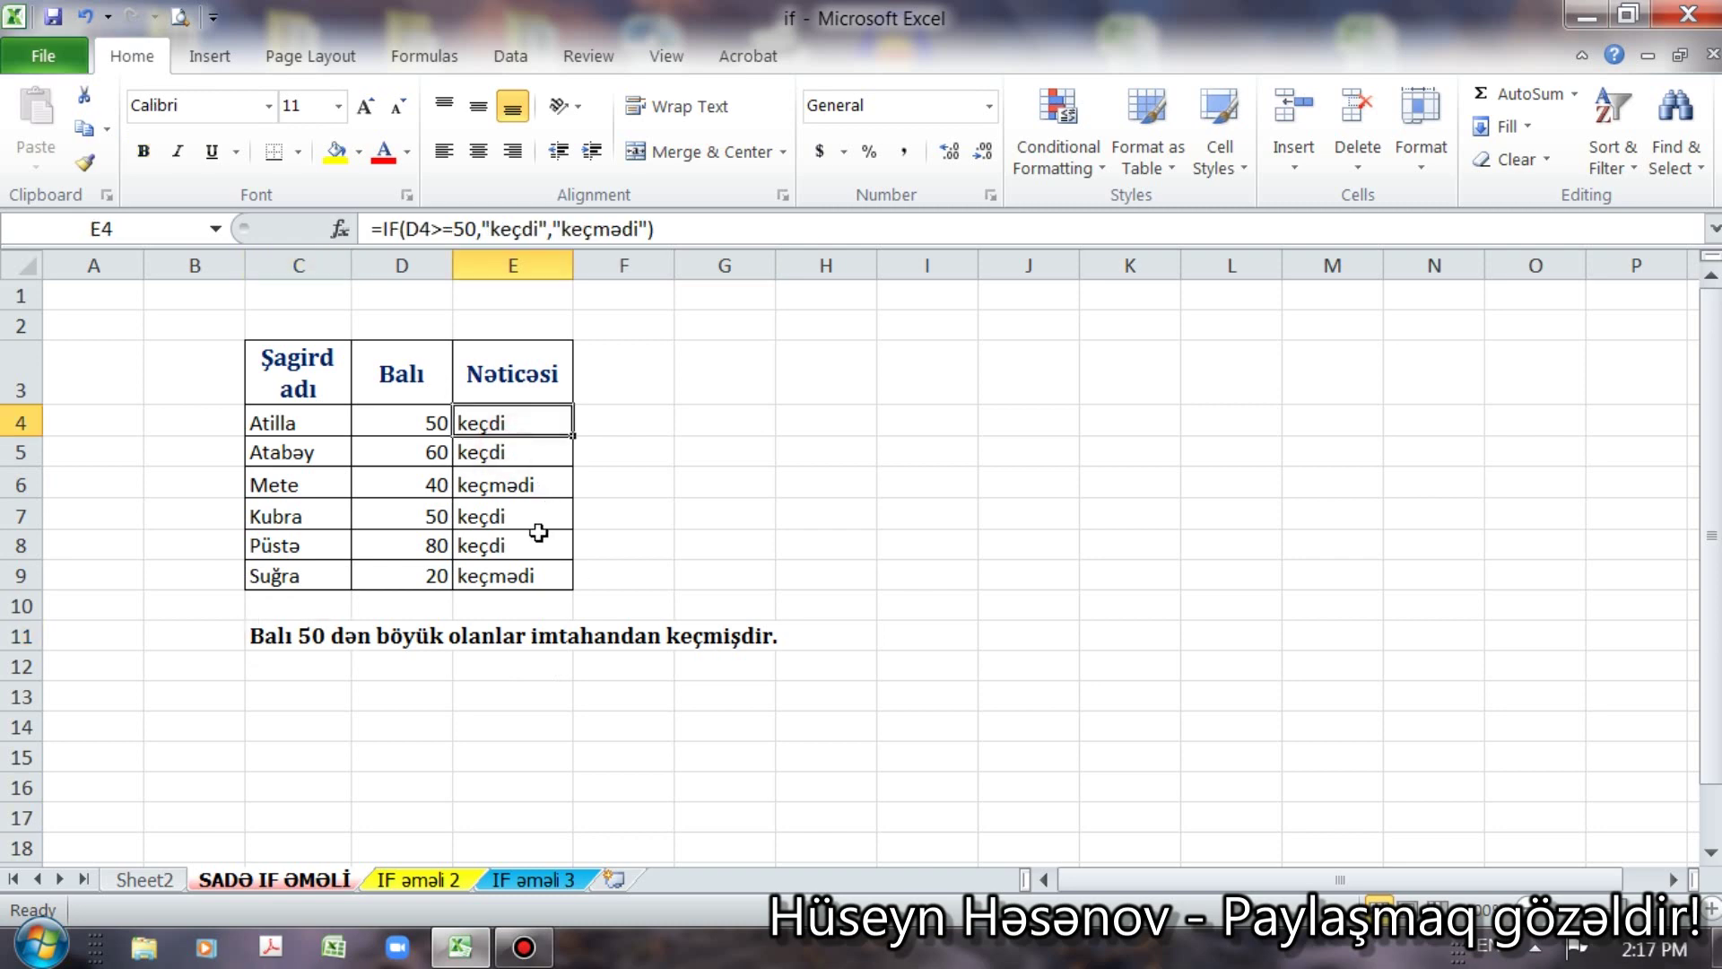
pyautogui.click(511, 490)
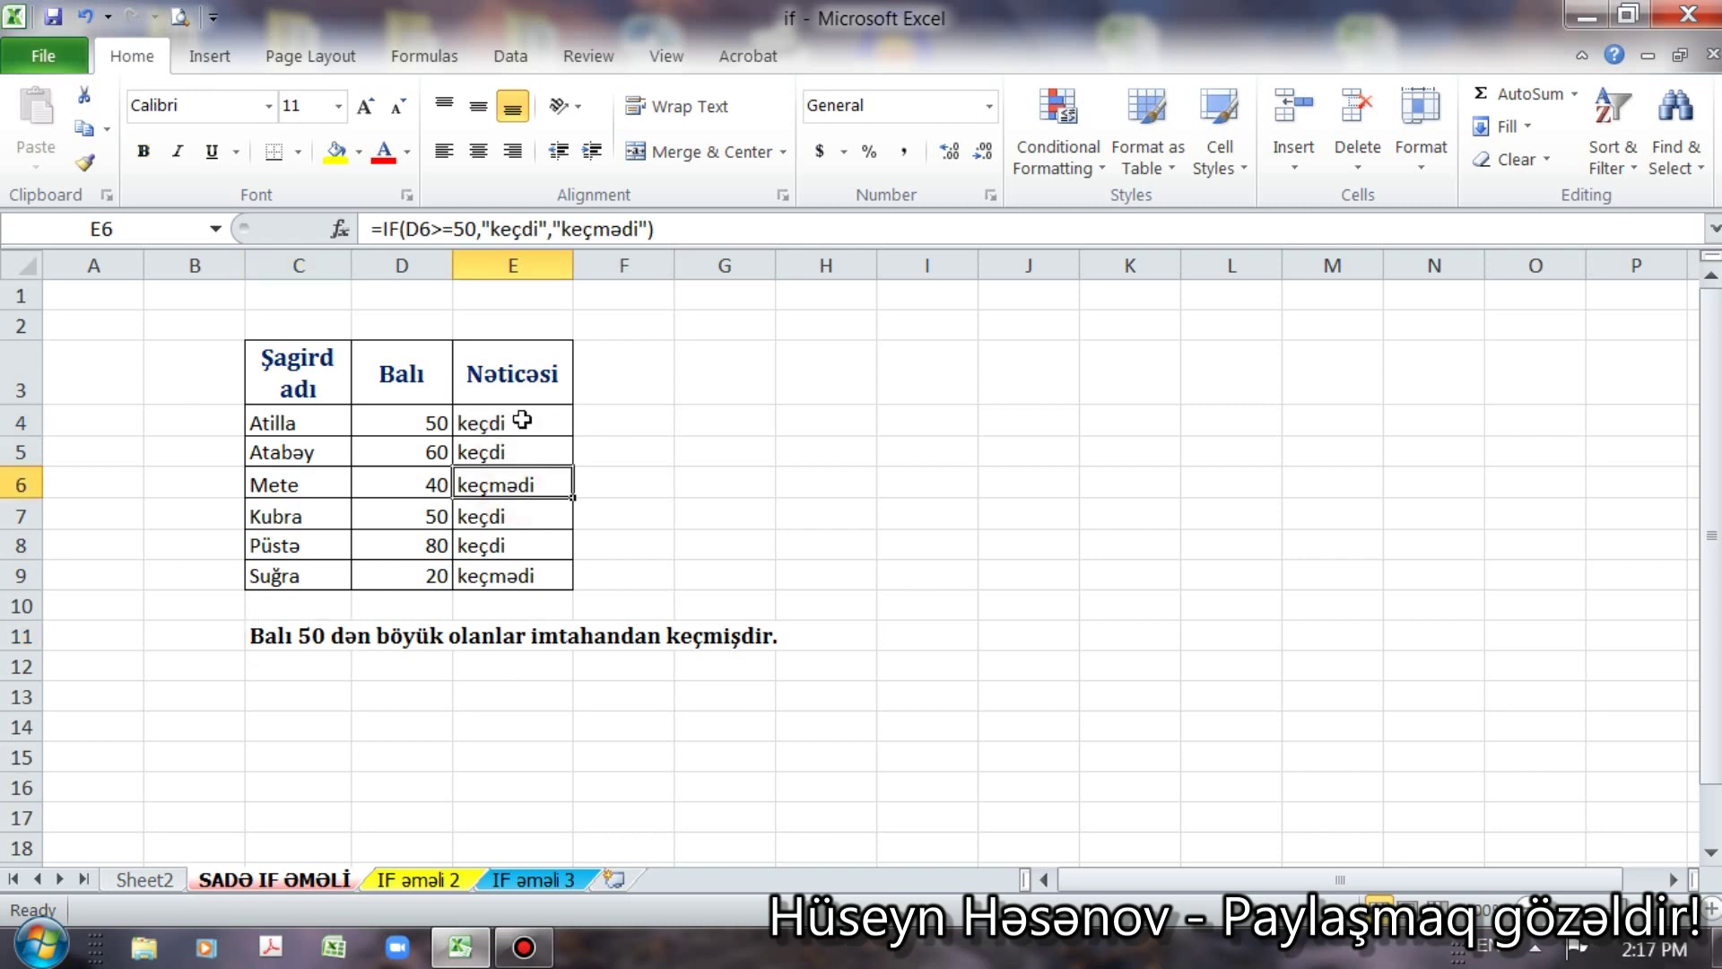
# Step: Delete the results in E4:E9 and select E4 for a new Logical formula
pyautogui.moveTo(522, 420); pyautogui.dragTo(520, 572)
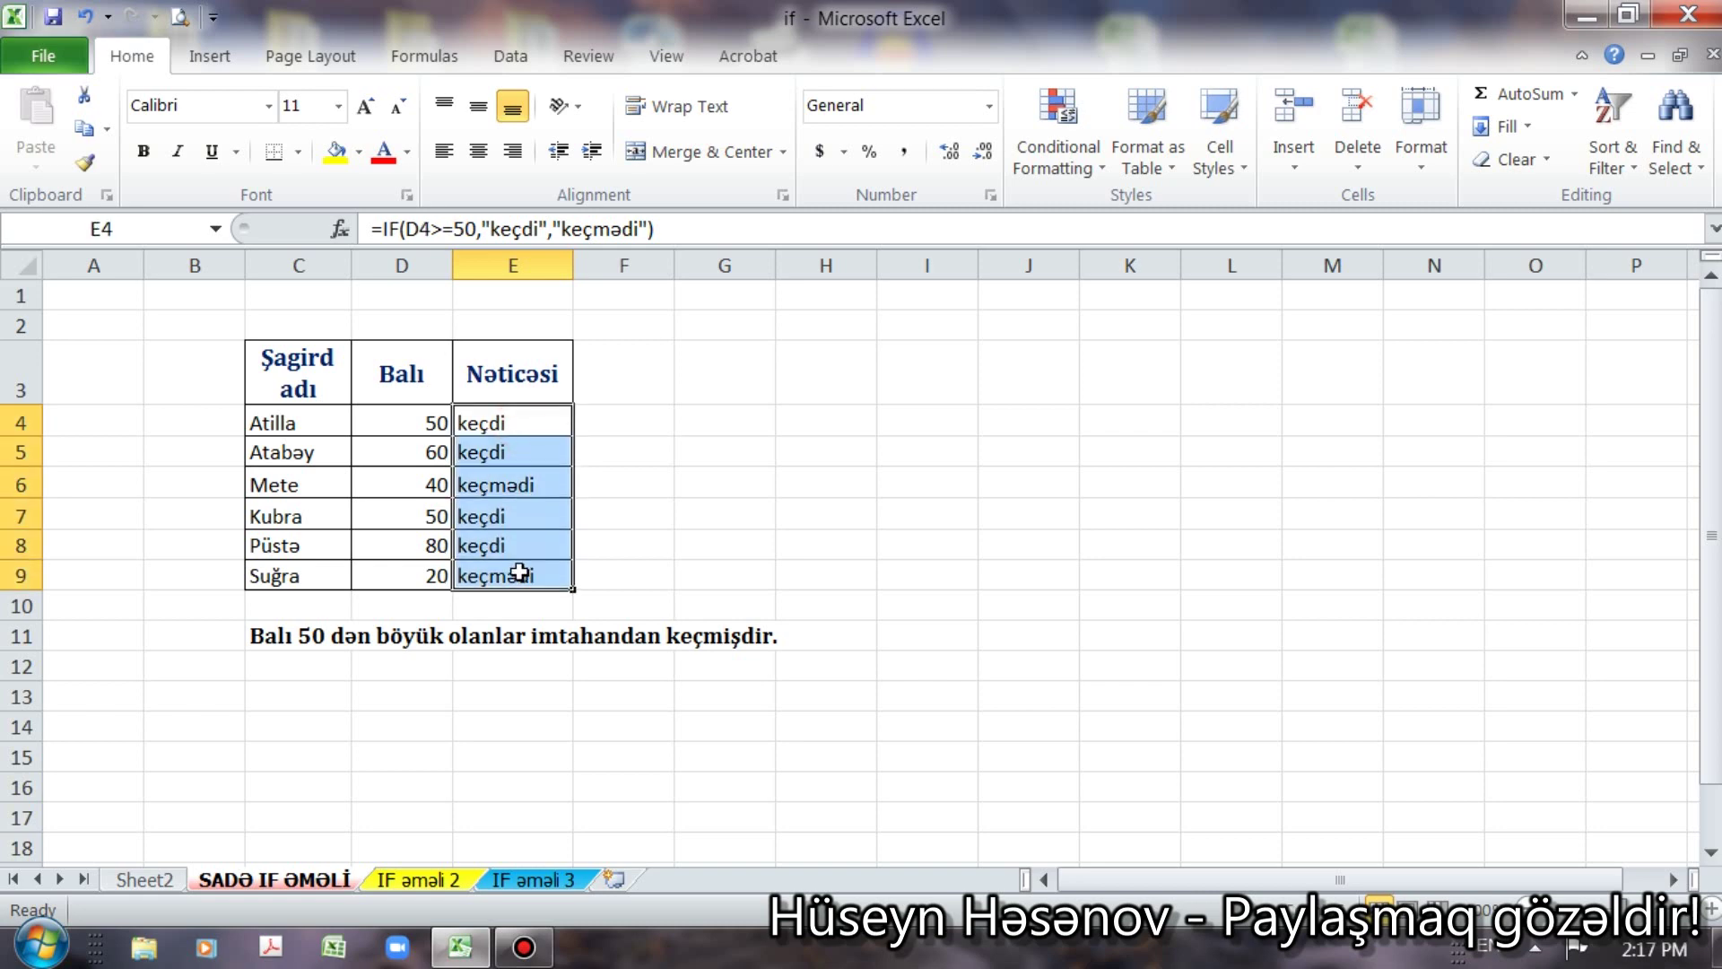
pyautogui.press('Delete')
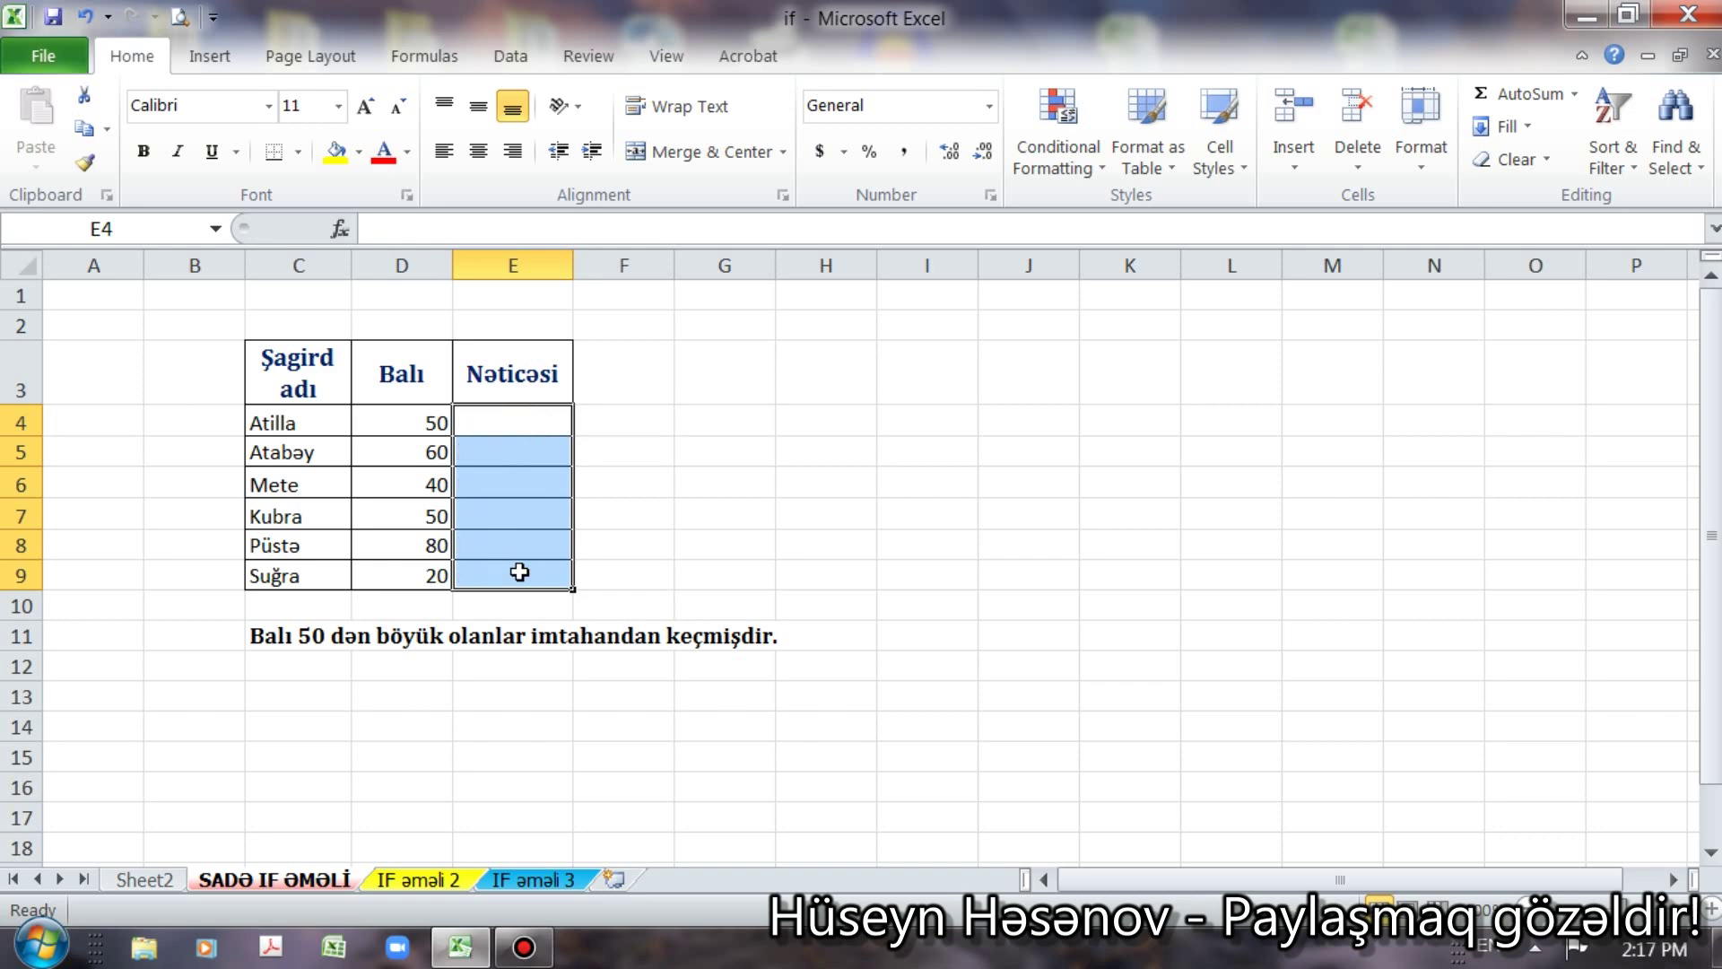
pyautogui.click(471, 427)
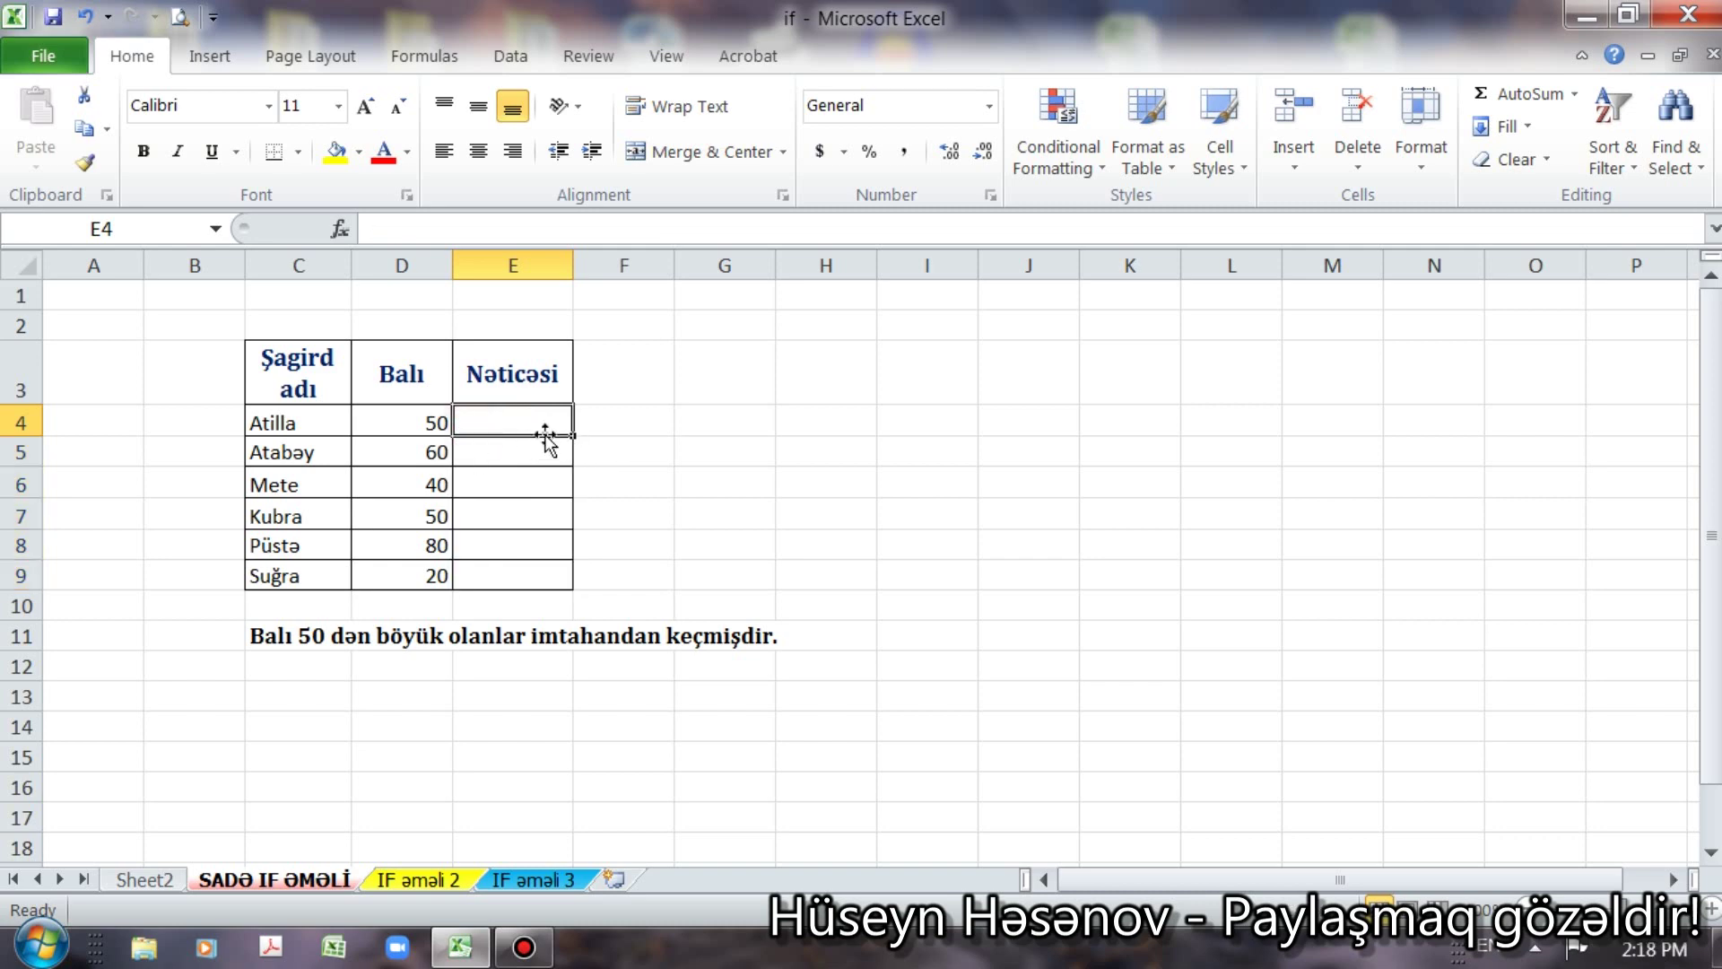
pyautogui.click(408, 55)
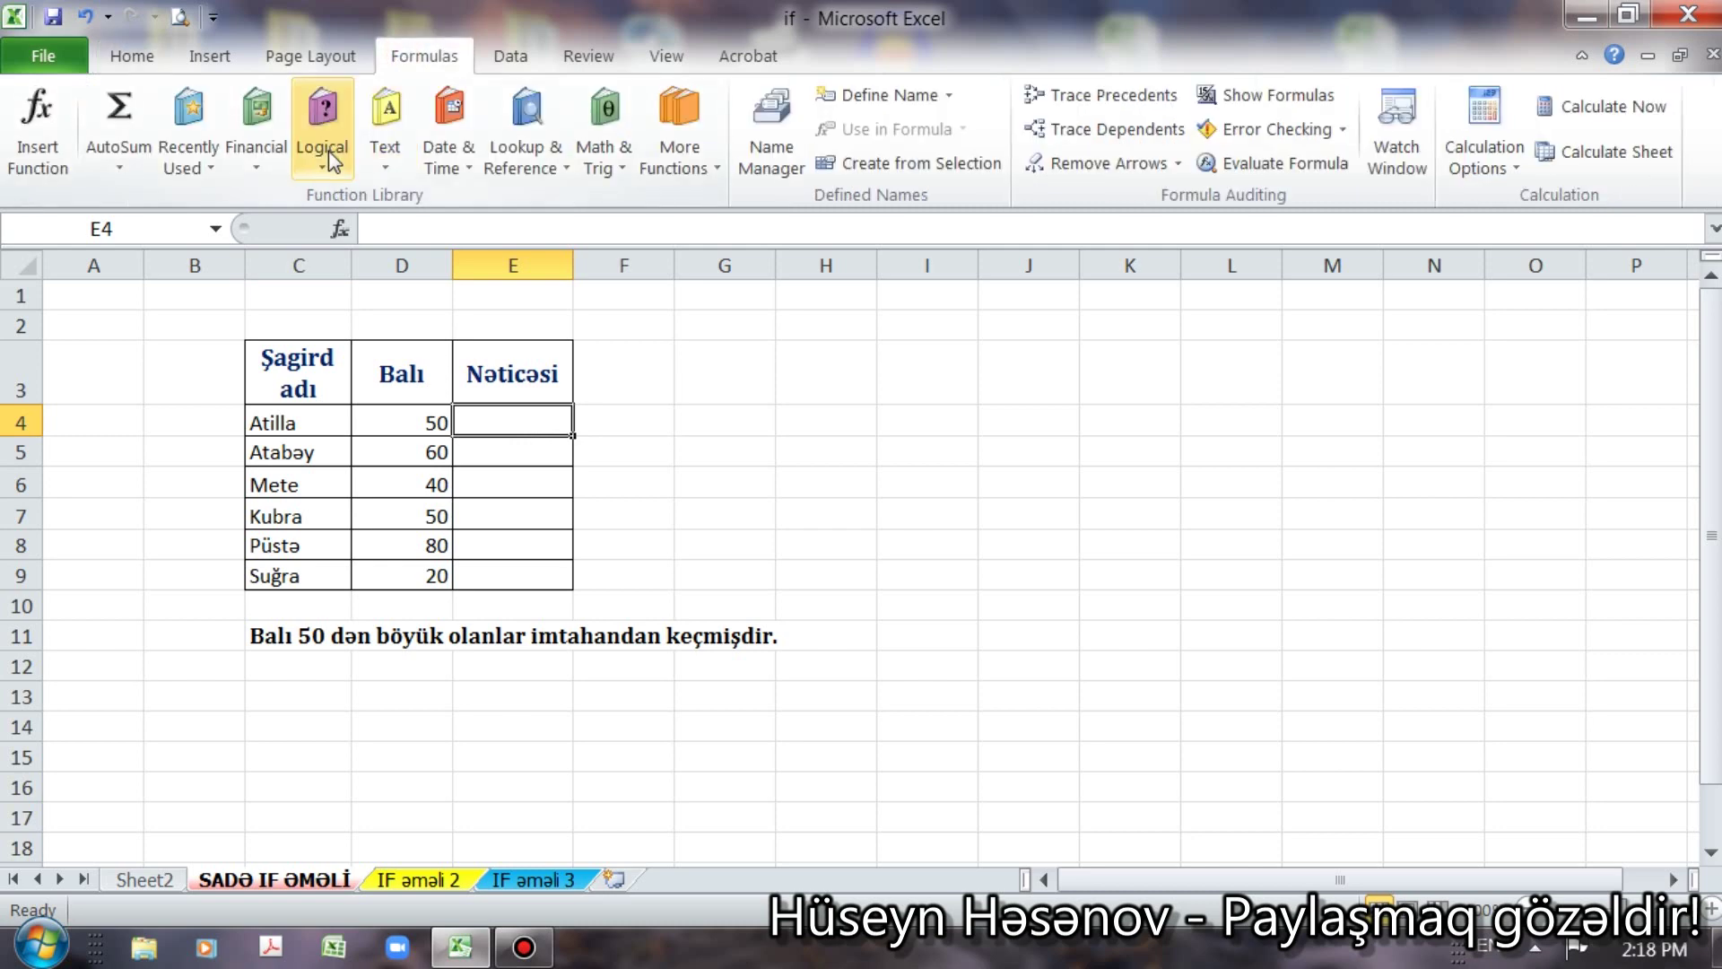
pyautogui.click(321, 144)
# Step: Insert IF into E4 and move through its condition, value-if-true and value-if-false fields
pyautogui.click(423, 268)
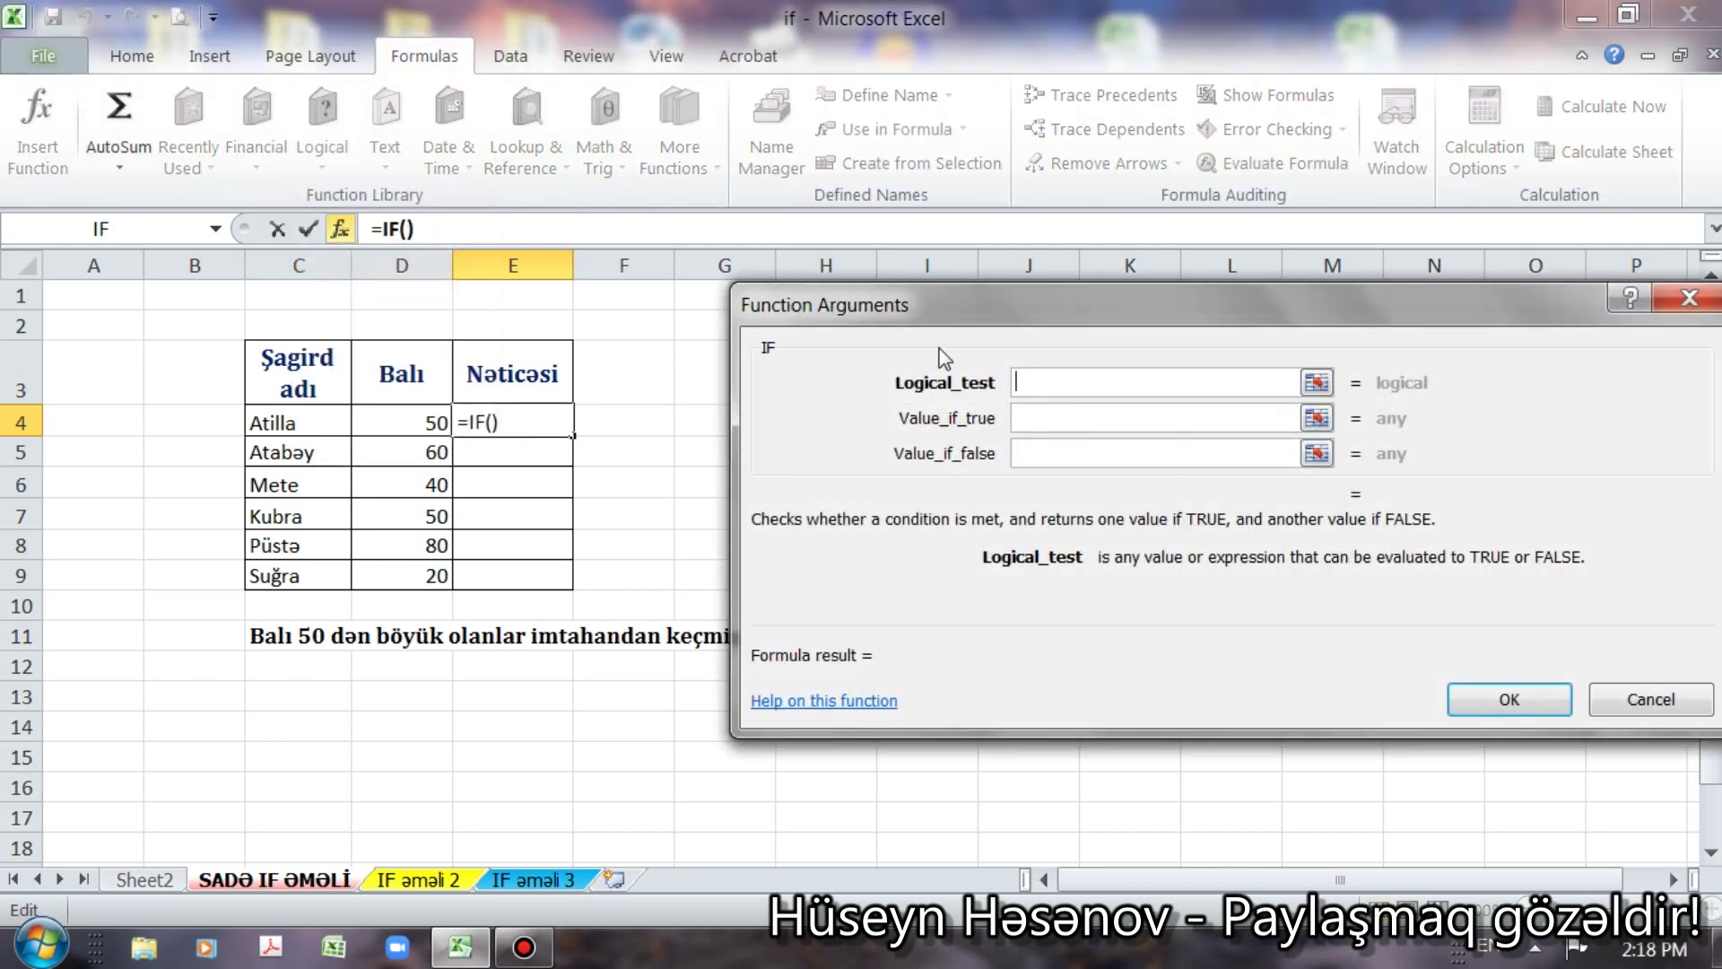
pyautogui.moveTo(927, 317); pyautogui.dragTo(871, 366)
pyautogui.click(987, 428)
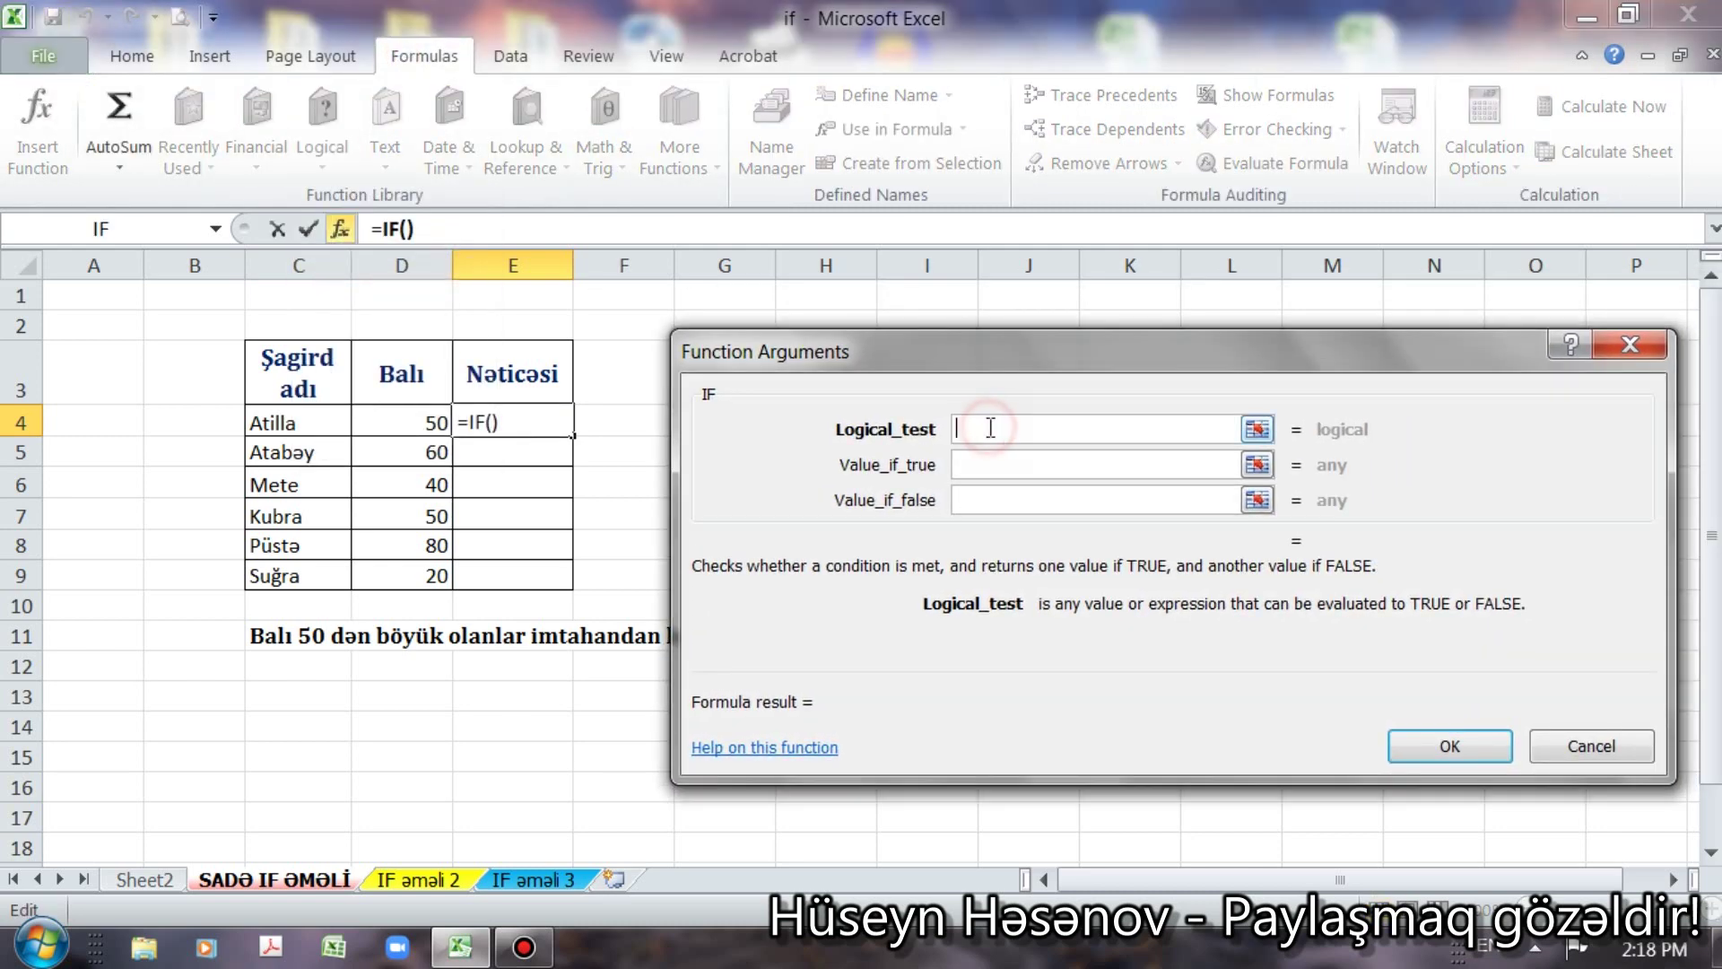
pyautogui.click(1023, 468)
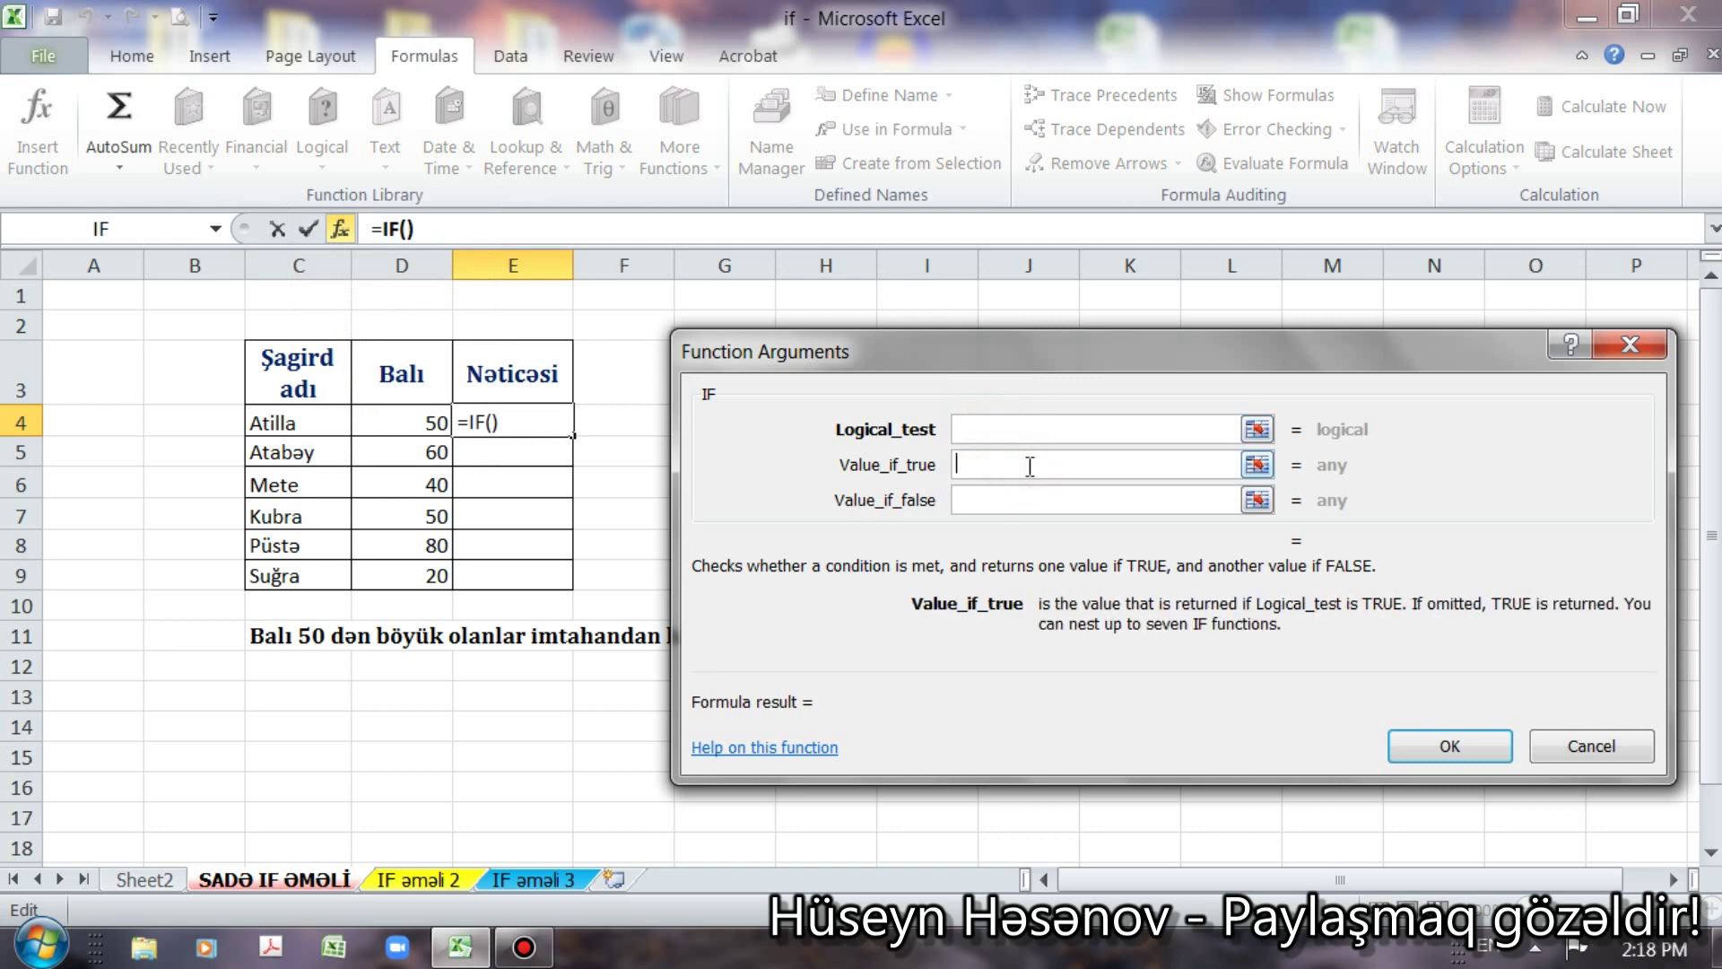
pyautogui.click(993, 469)
pyautogui.click(992, 499)
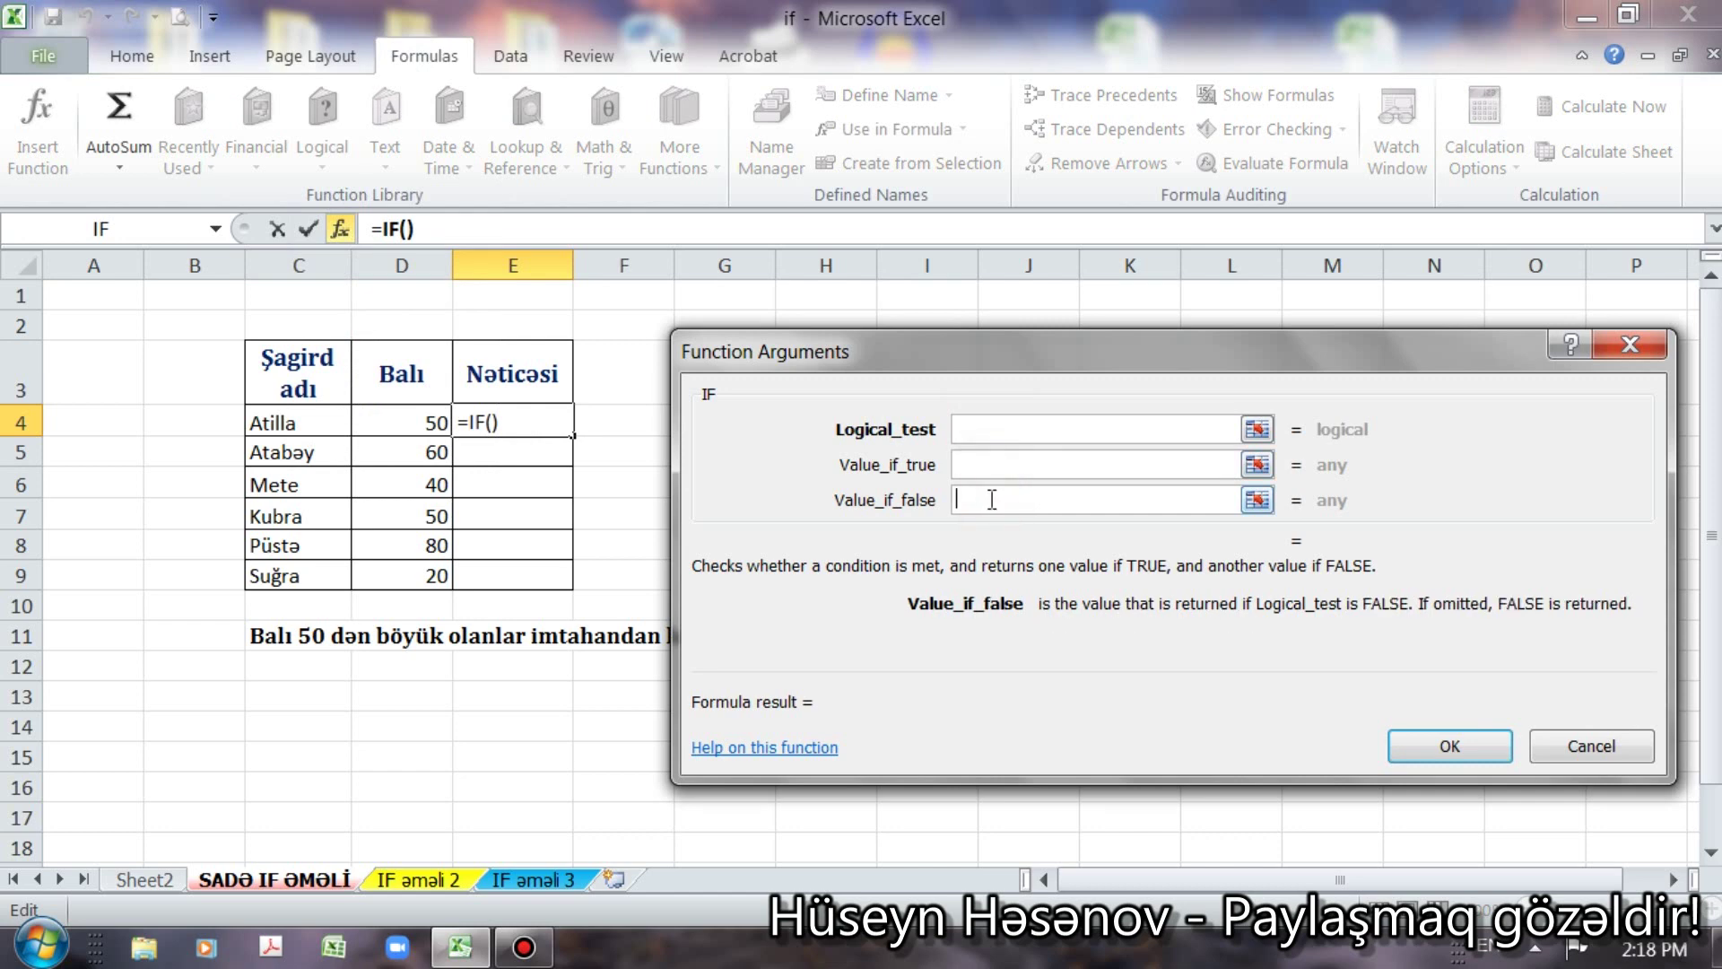
pyautogui.click(979, 427)
pyautogui.click(980, 462)
pyautogui.click(987, 500)
pyautogui.click(981, 466)
pyautogui.click(982, 429)
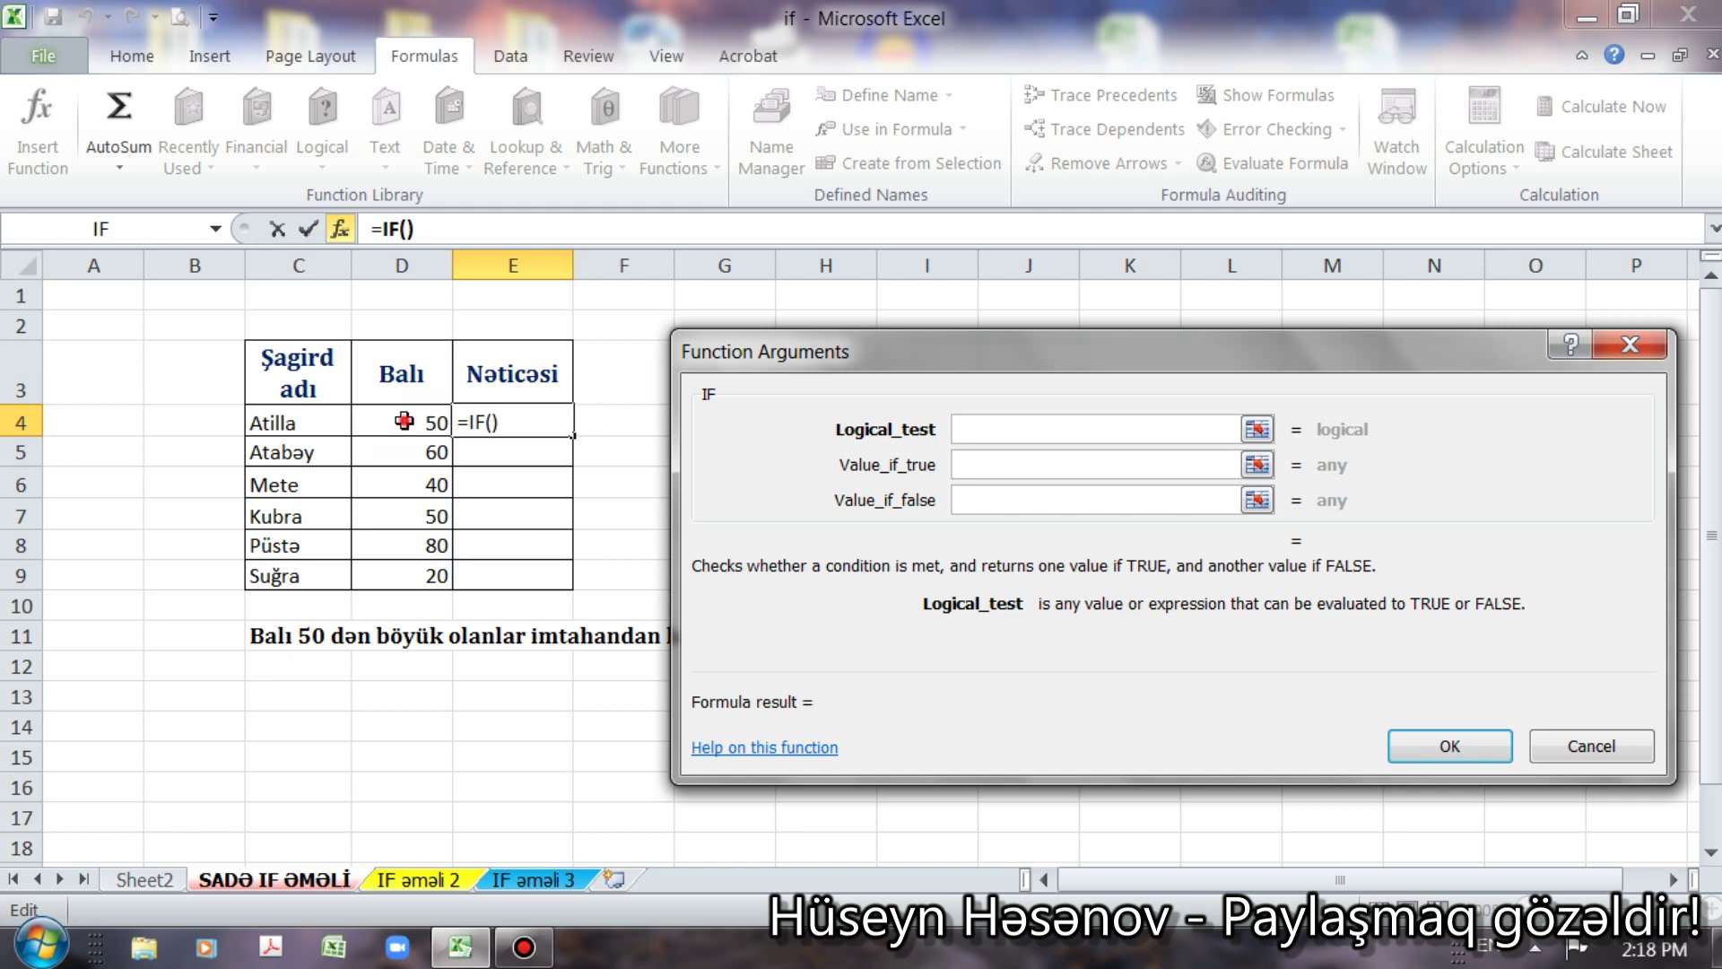
# Step: Build =IF(D4>50,"keçdi","keçmədi") in E4 through the Function Arguments dialog
pyautogui.click(404, 421)
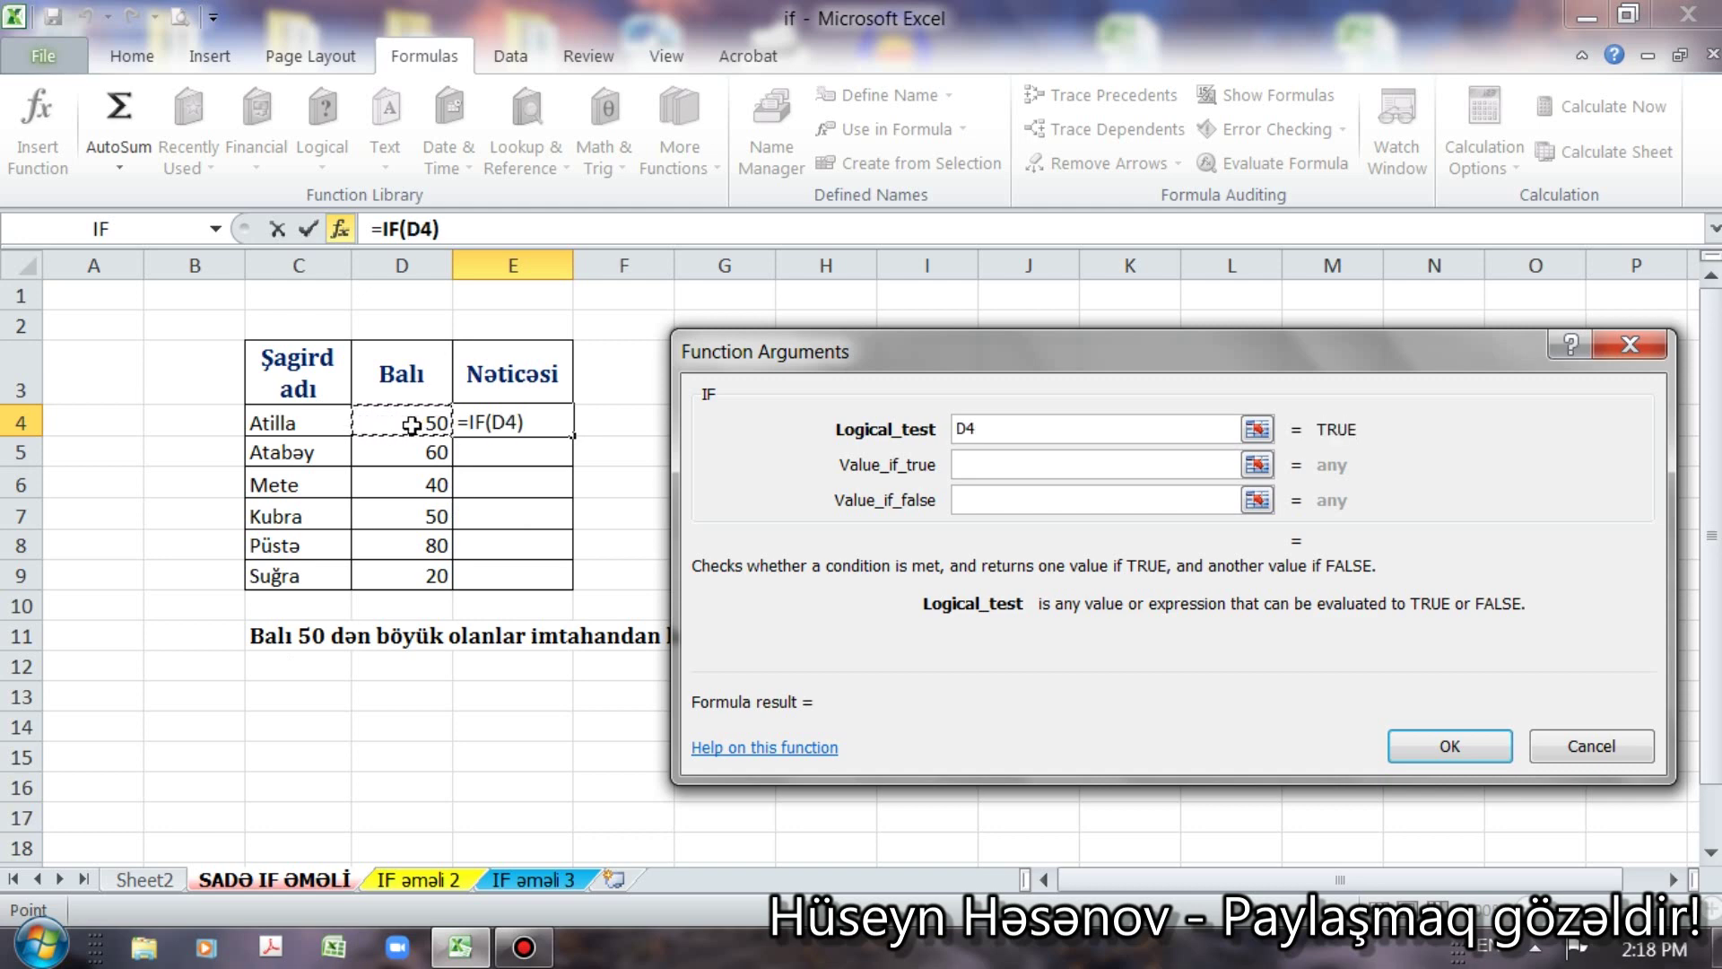
pyautogui.write('>')
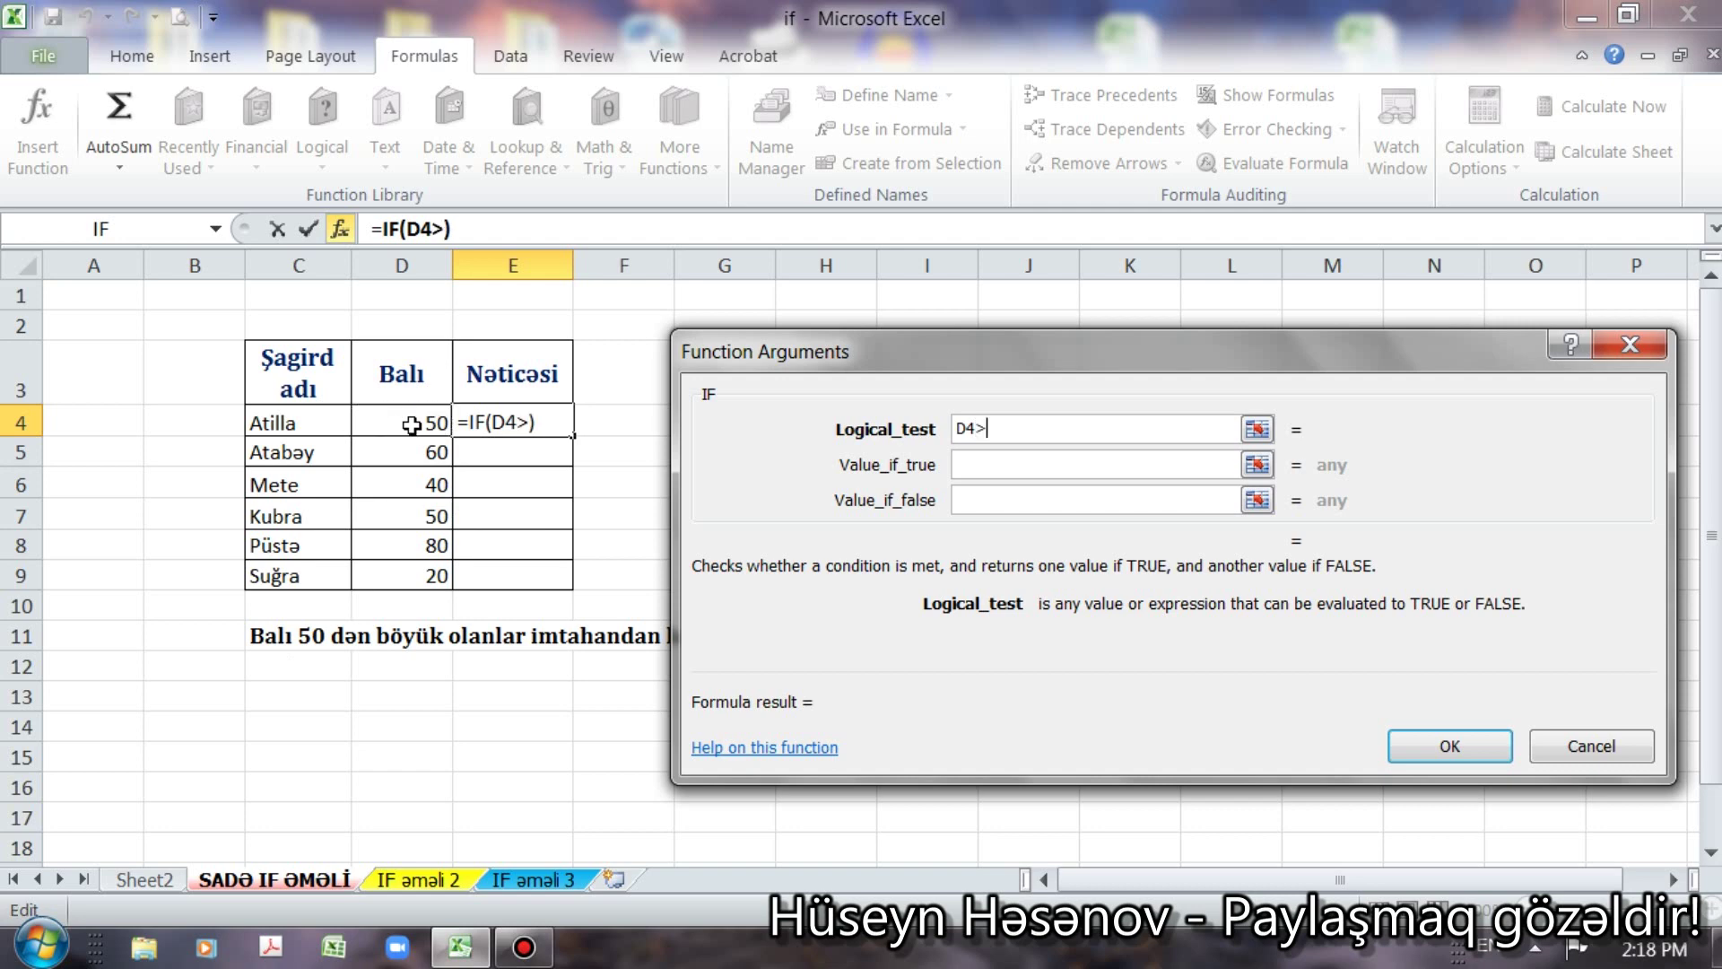
pyautogui.write('50')
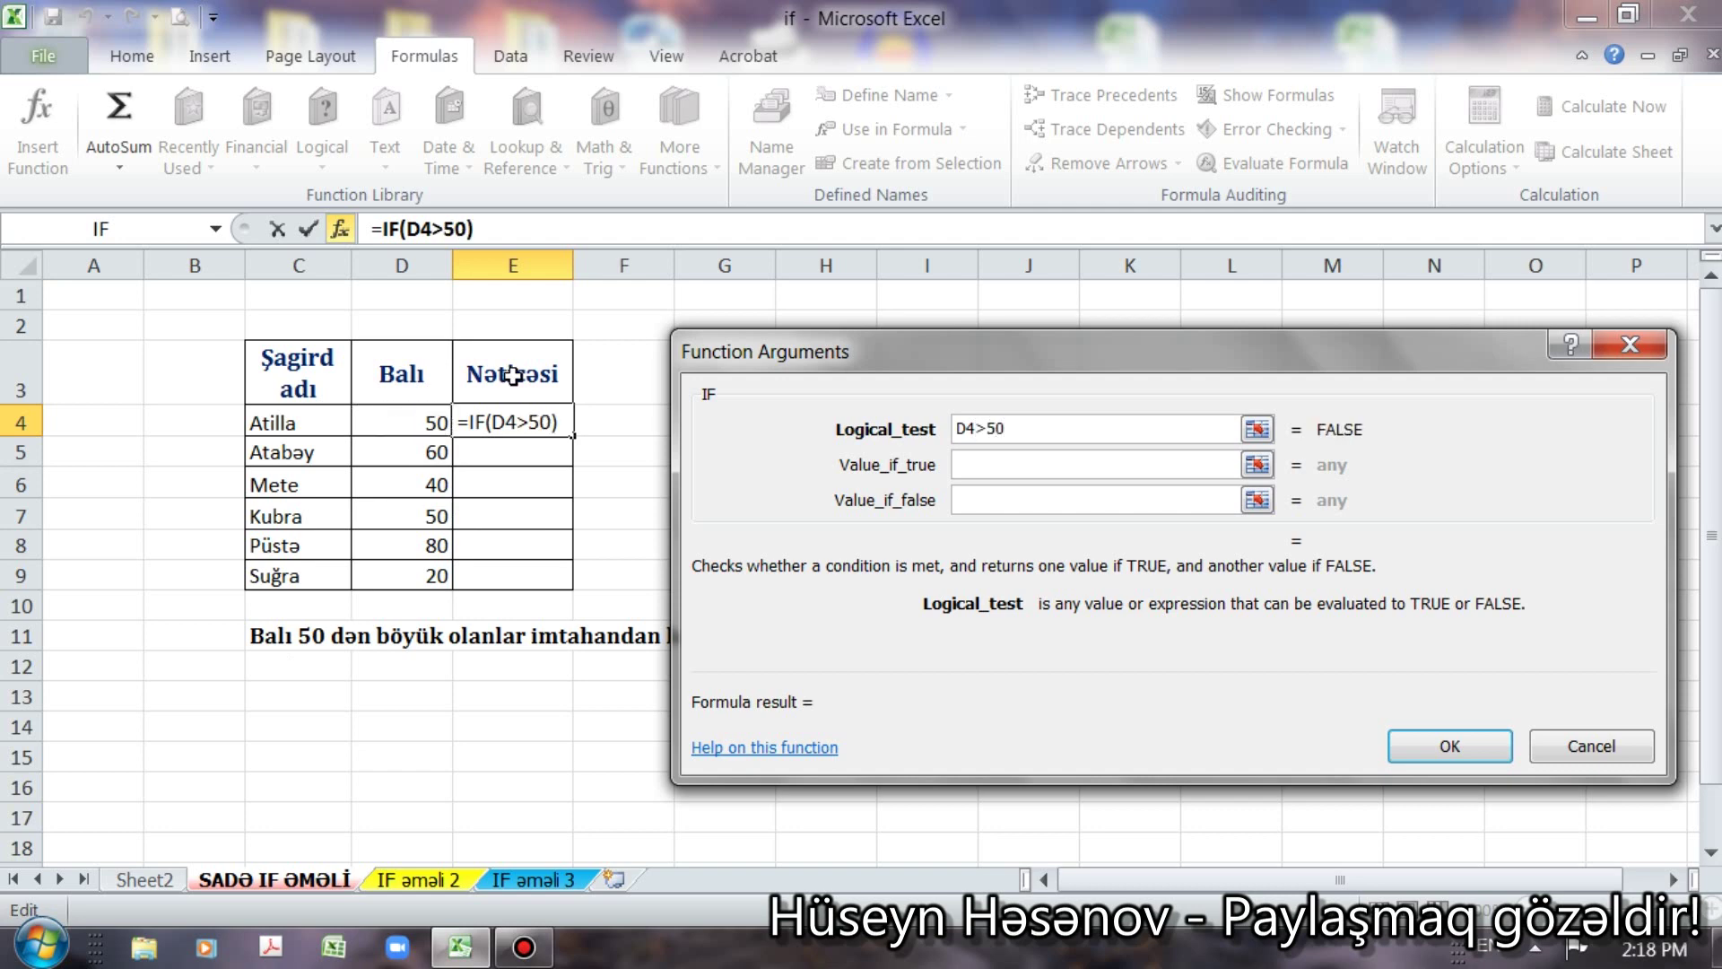
pyautogui.moveTo(912, 368); pyautogui.dragTo(955, 319)
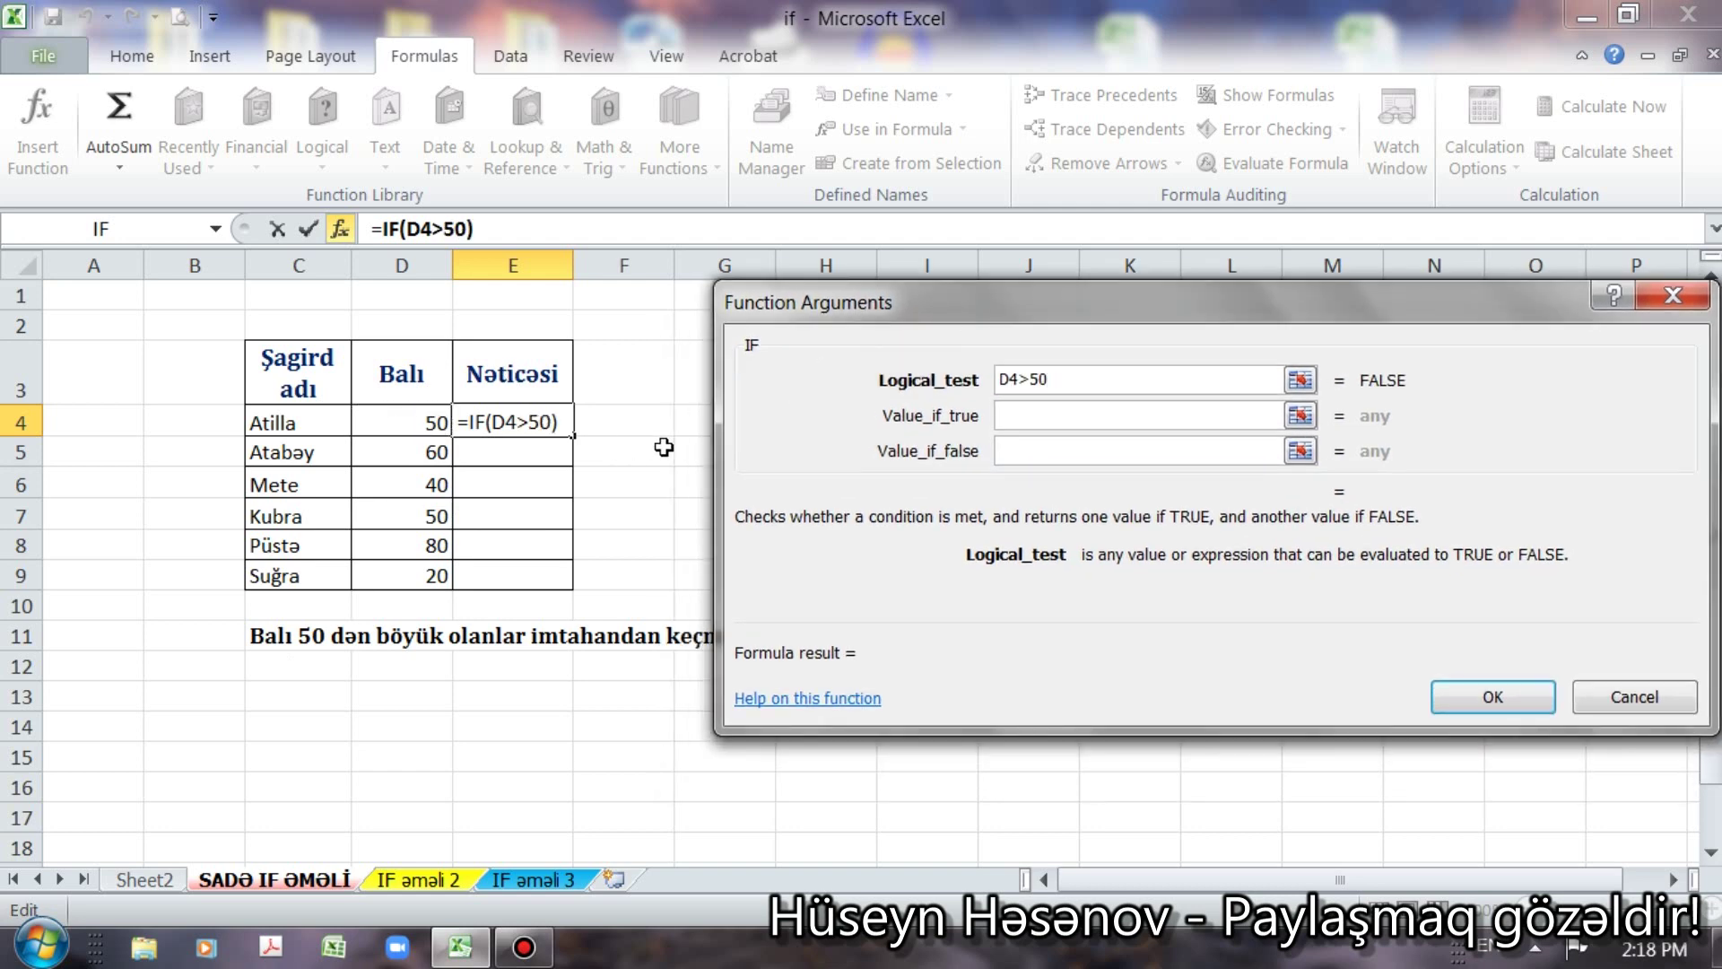
pyautogui.click(1023, 415)
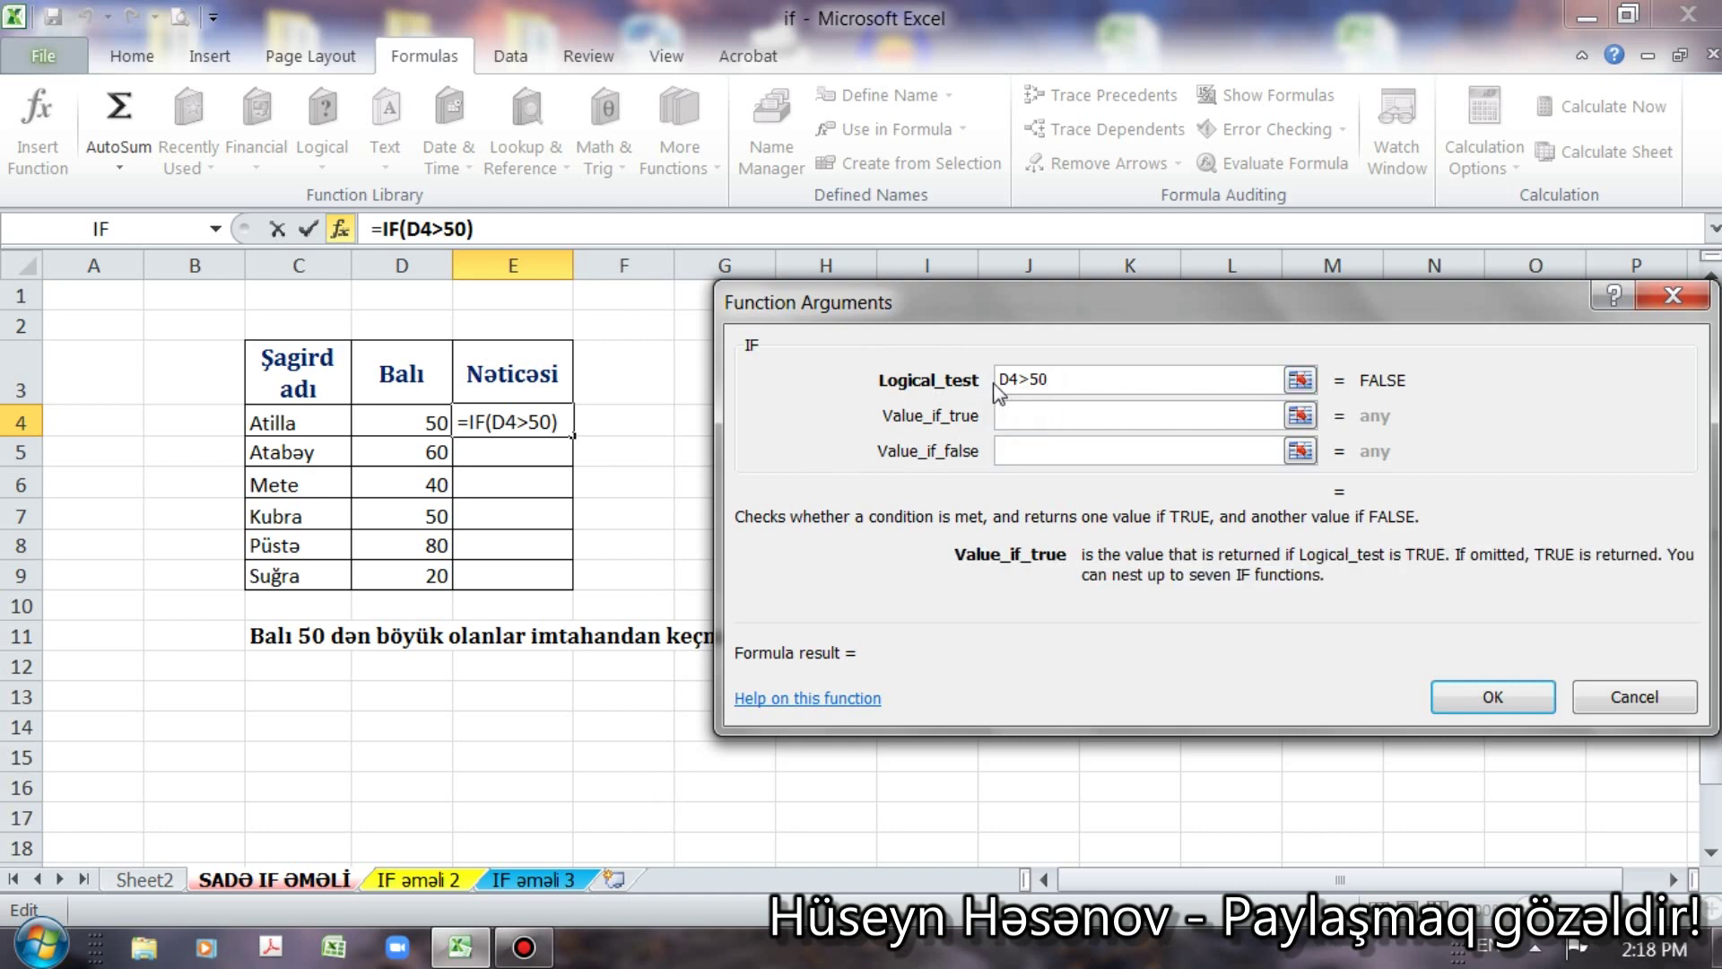
pyautogui.write('ke')
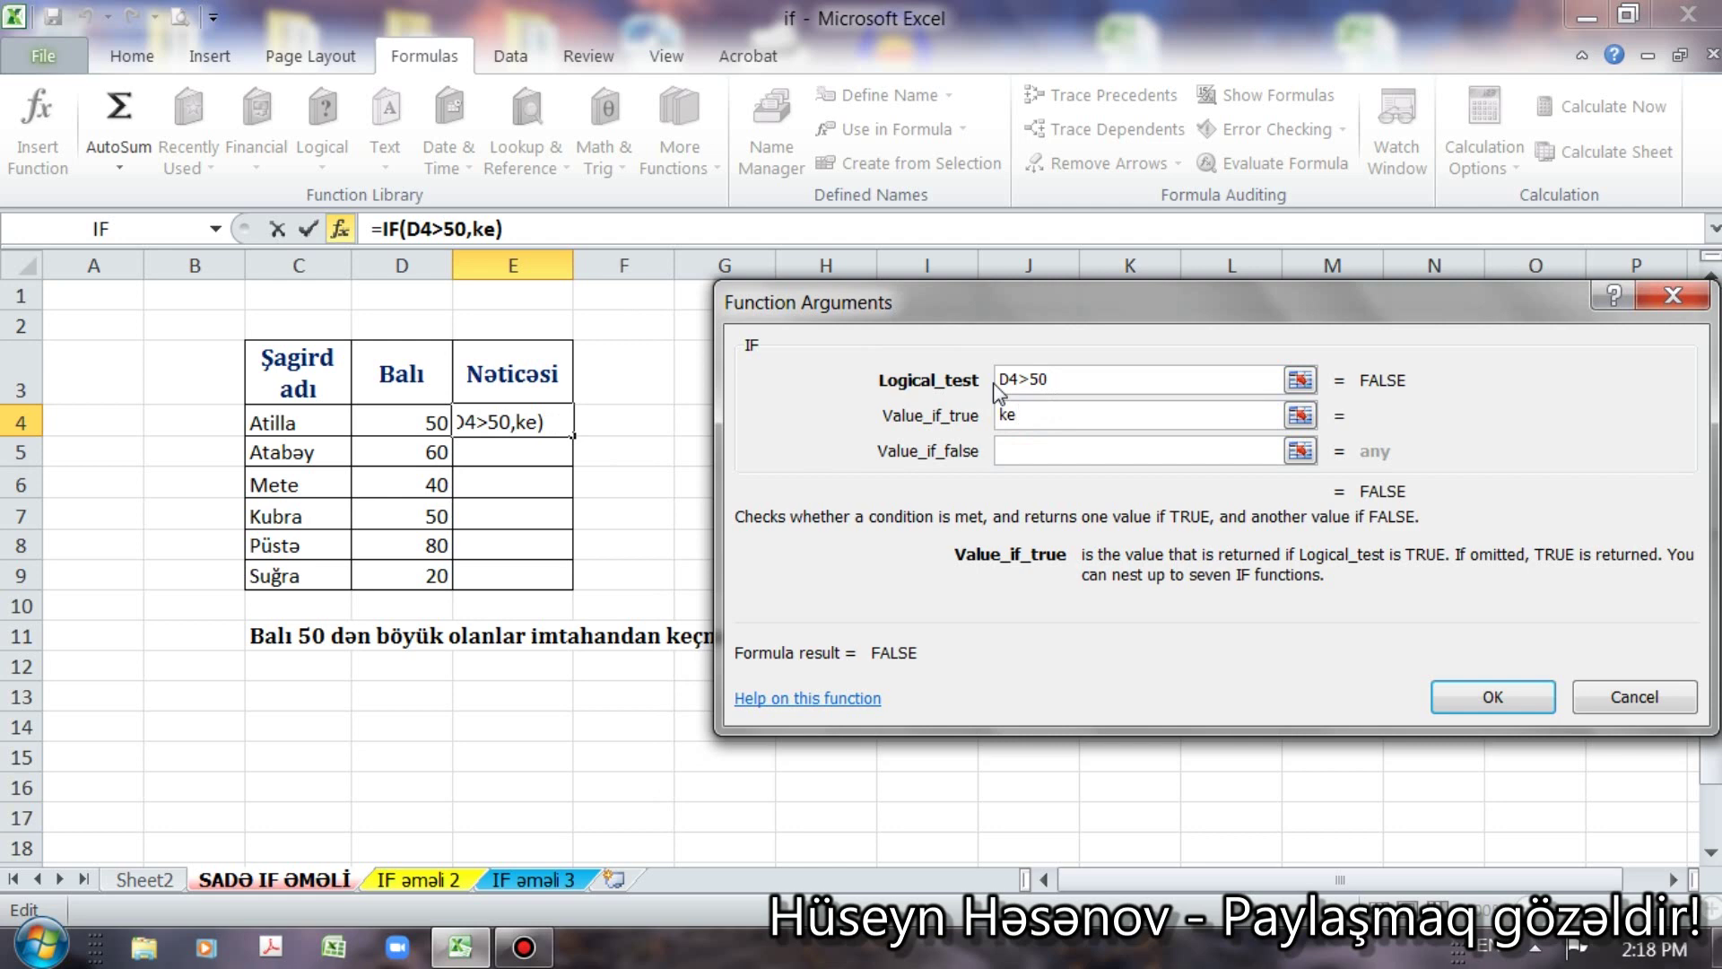
pyautogui.write('çdi')
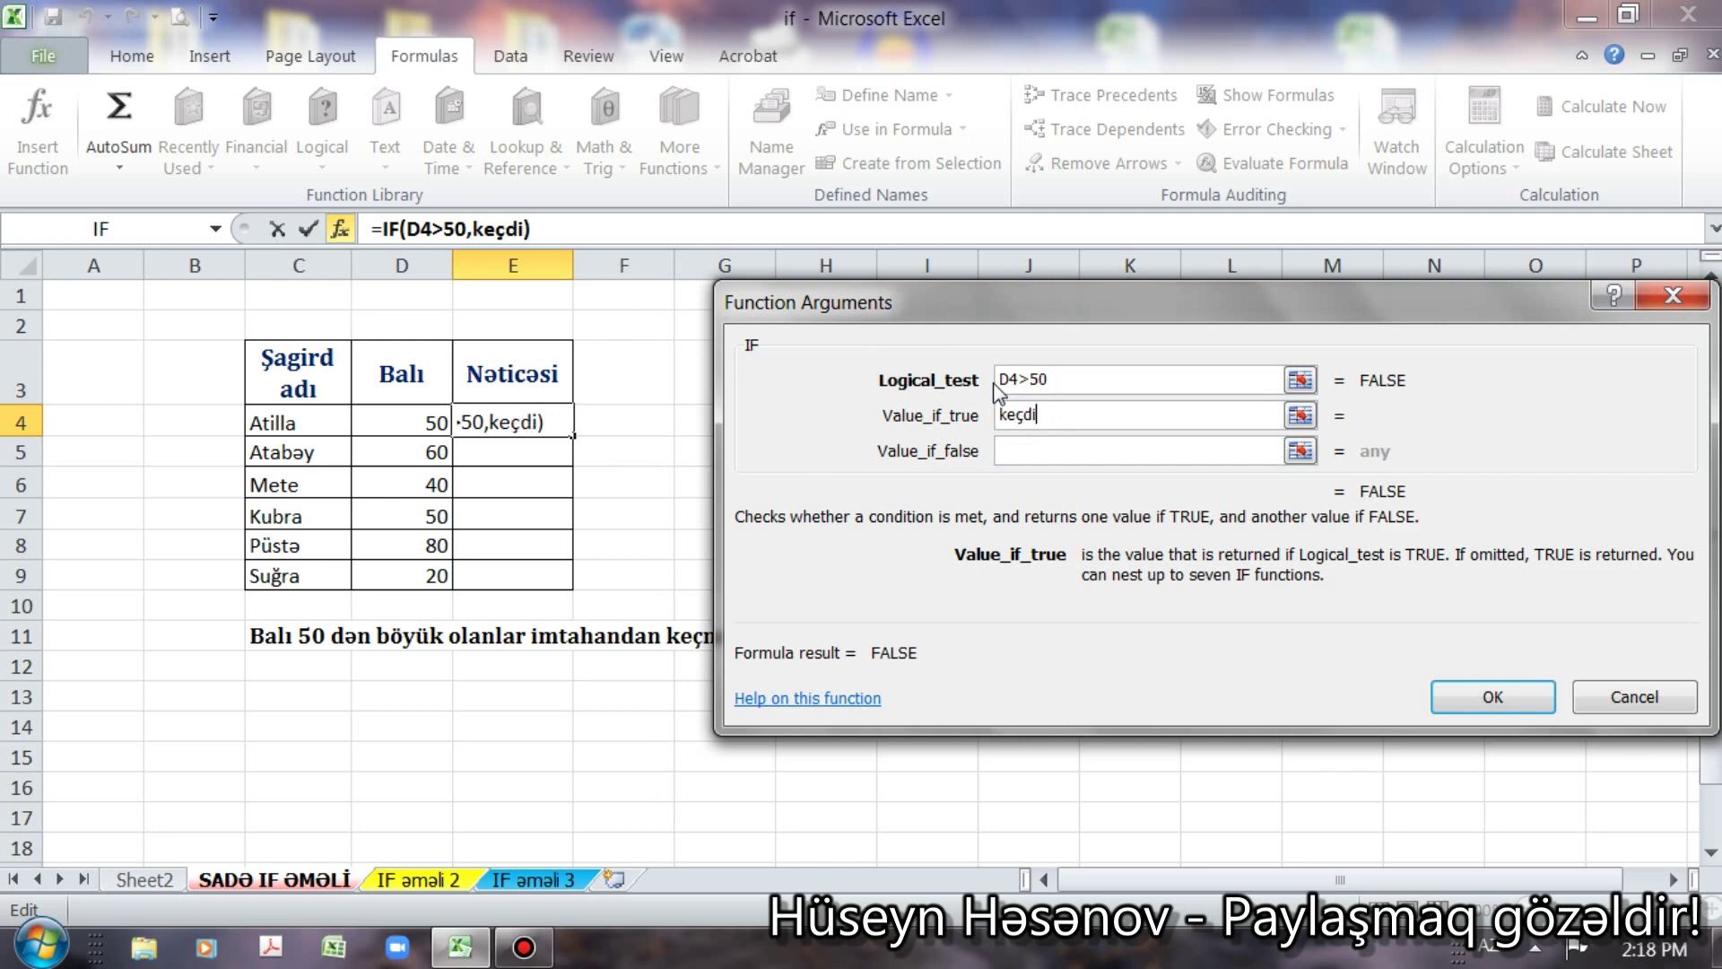
pyautogui.click(1036, 457)
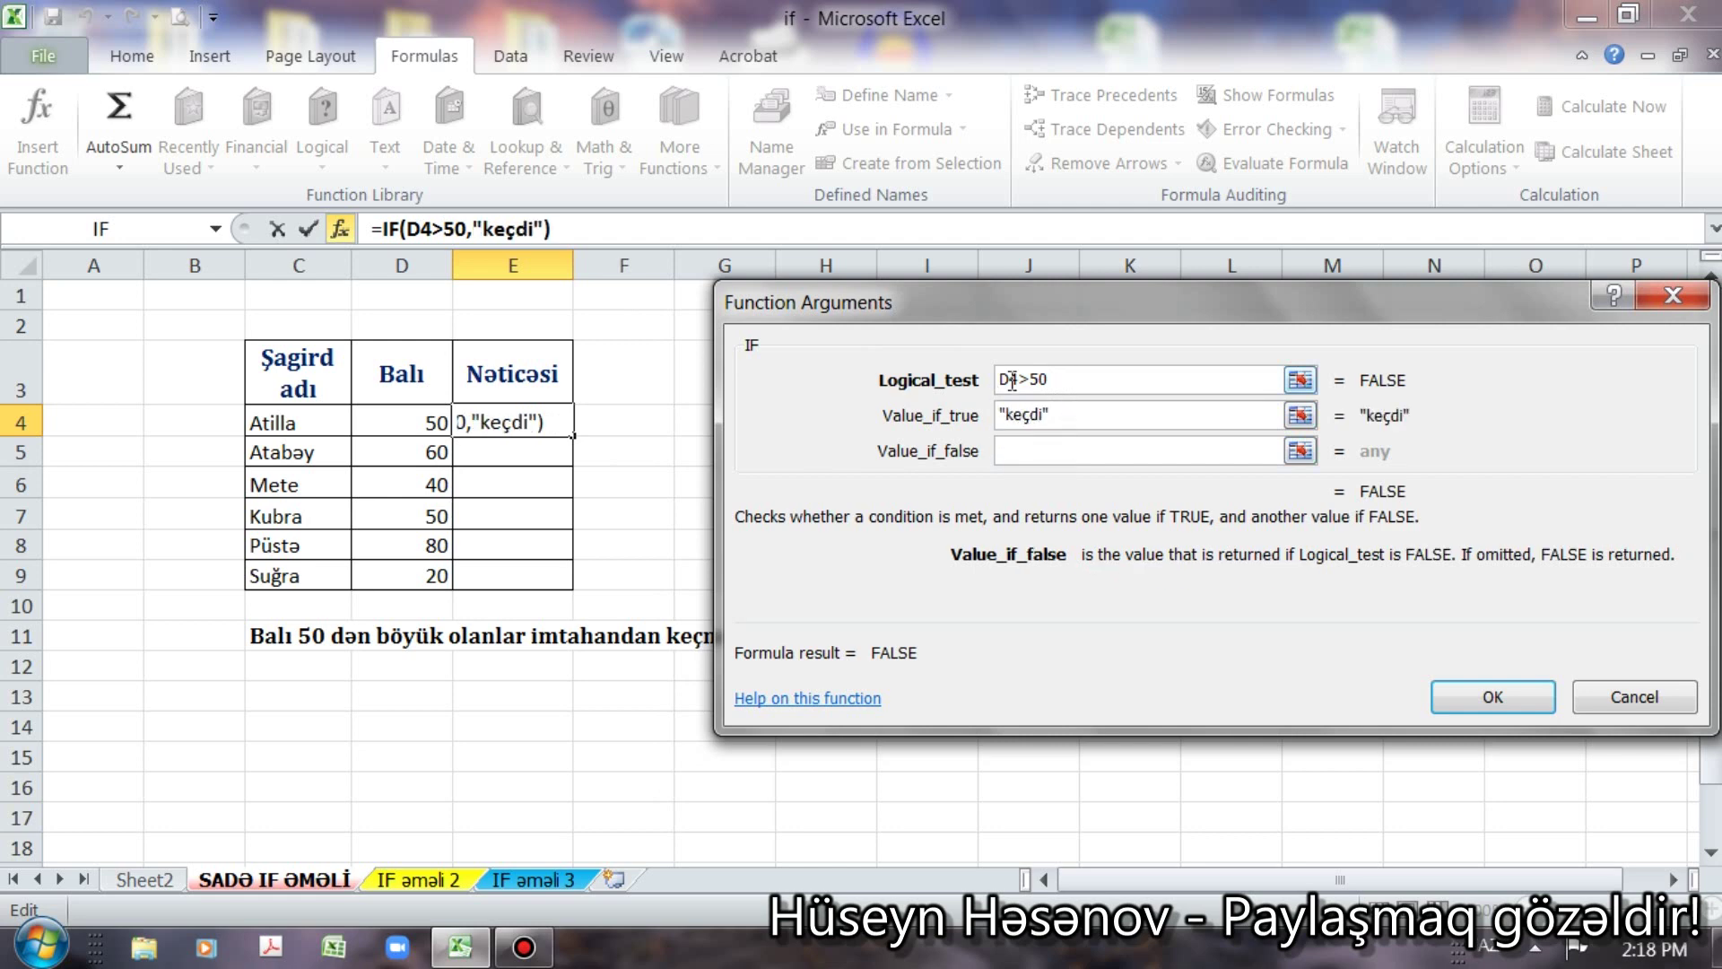
pyautogui.moveTo(1054, 379); pyautogui.dragTo(995, 381)
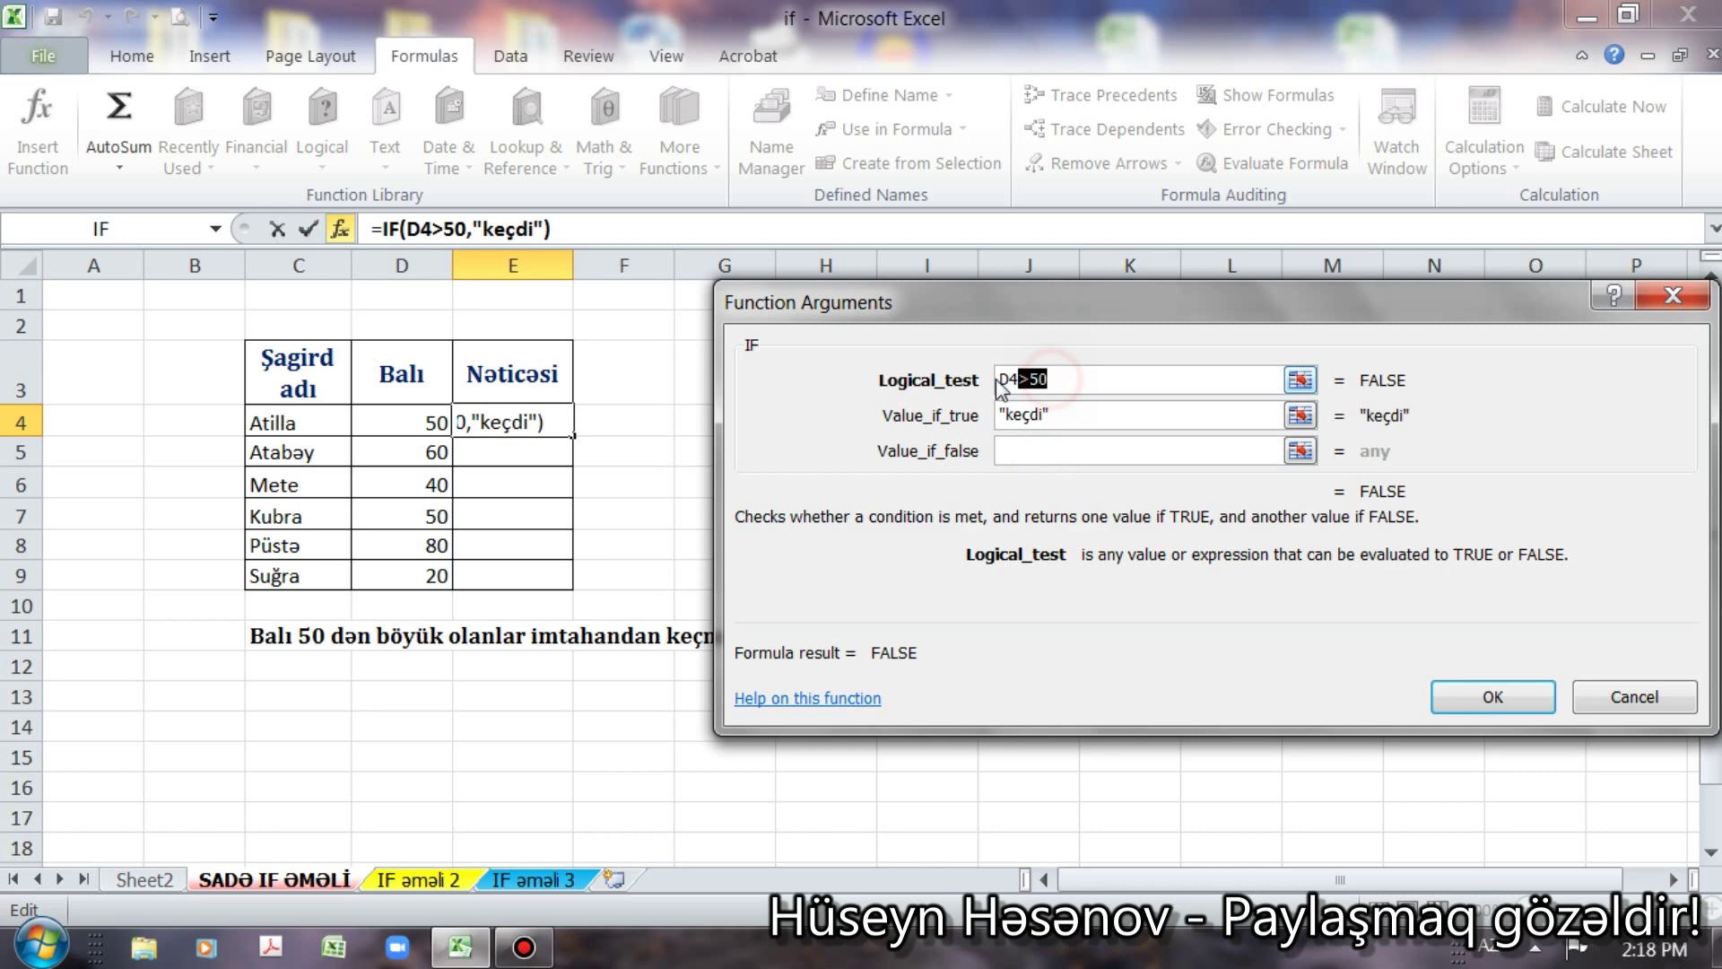
pyautogui.click(1057, 451)
pyautogui.write('keç')
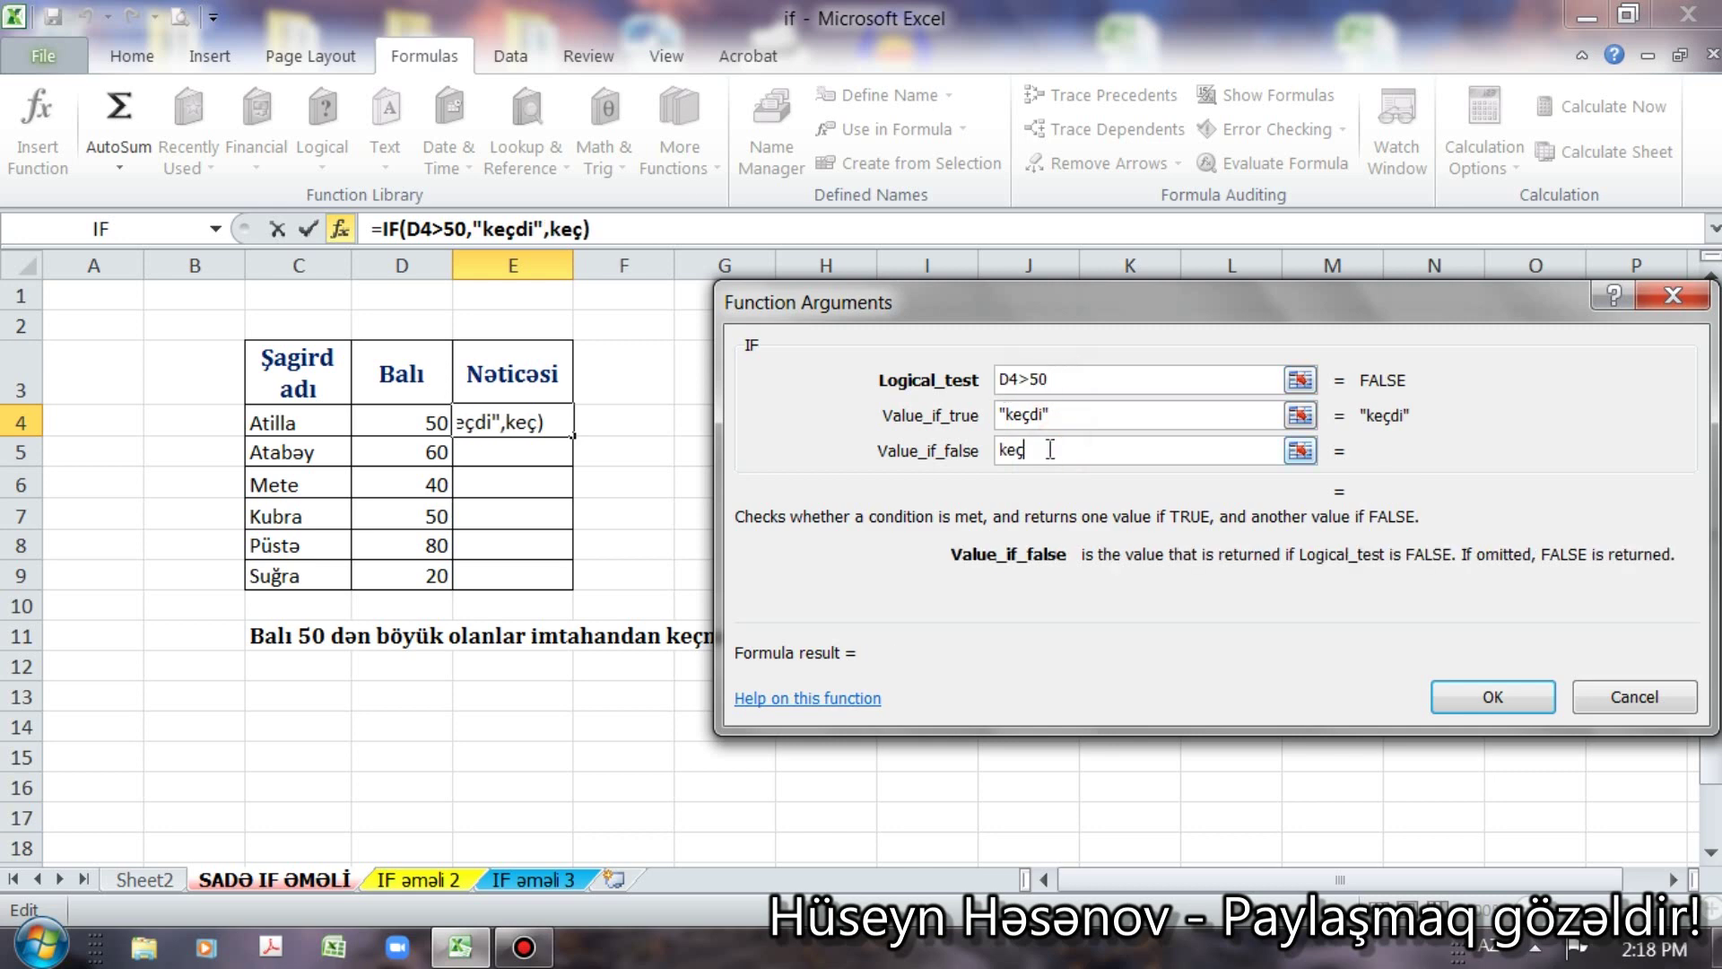
pyautogui.write('mədi')
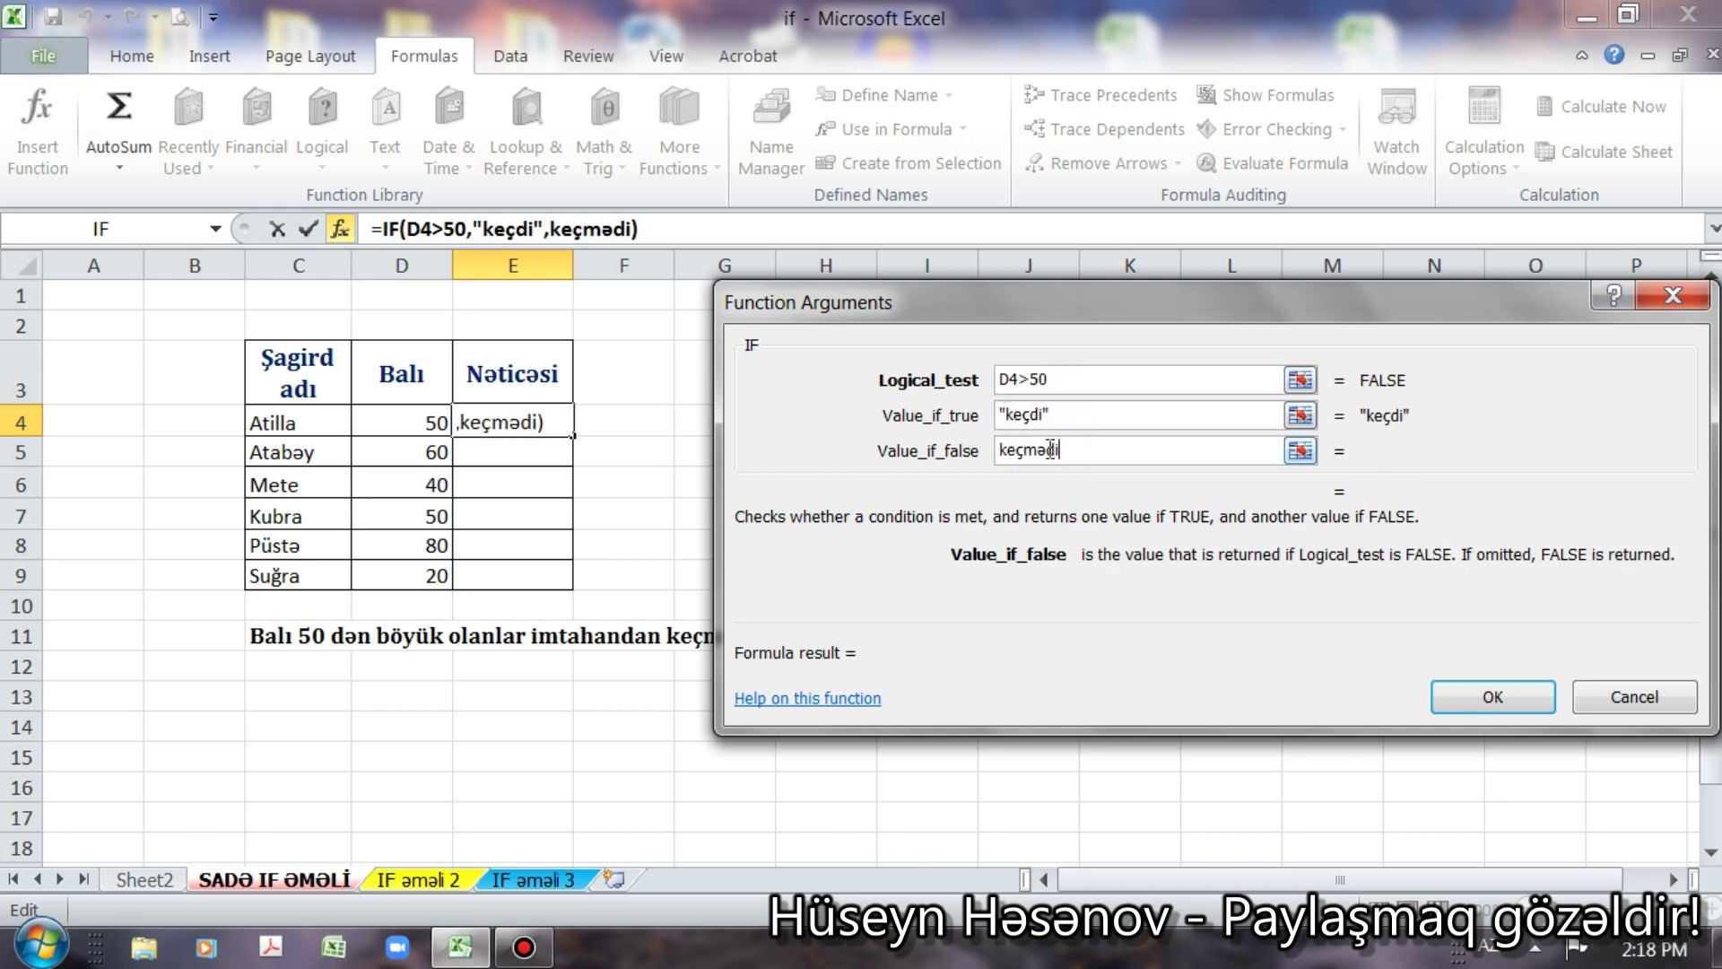
pyautogui.click(1524, 698)
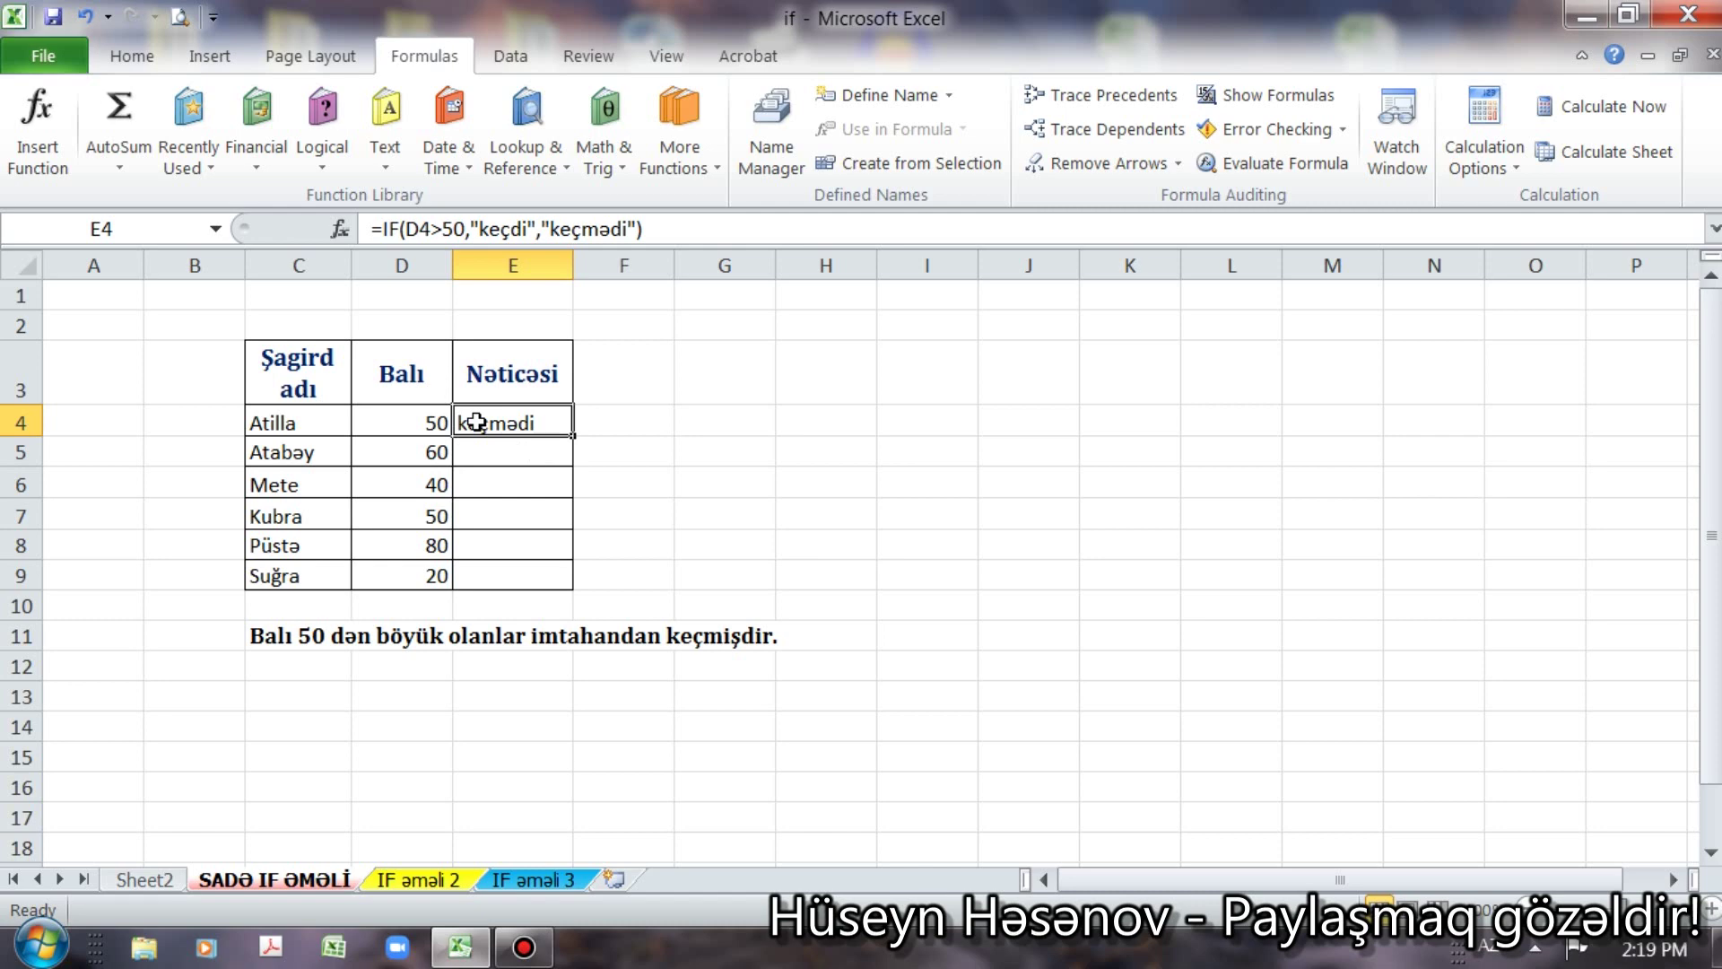
# Step: Double-click E4's fill handle to copy the formula down, then clear E5:E9 again
pyautogui.click(469, 453)
pyautogui.click(473, 483)
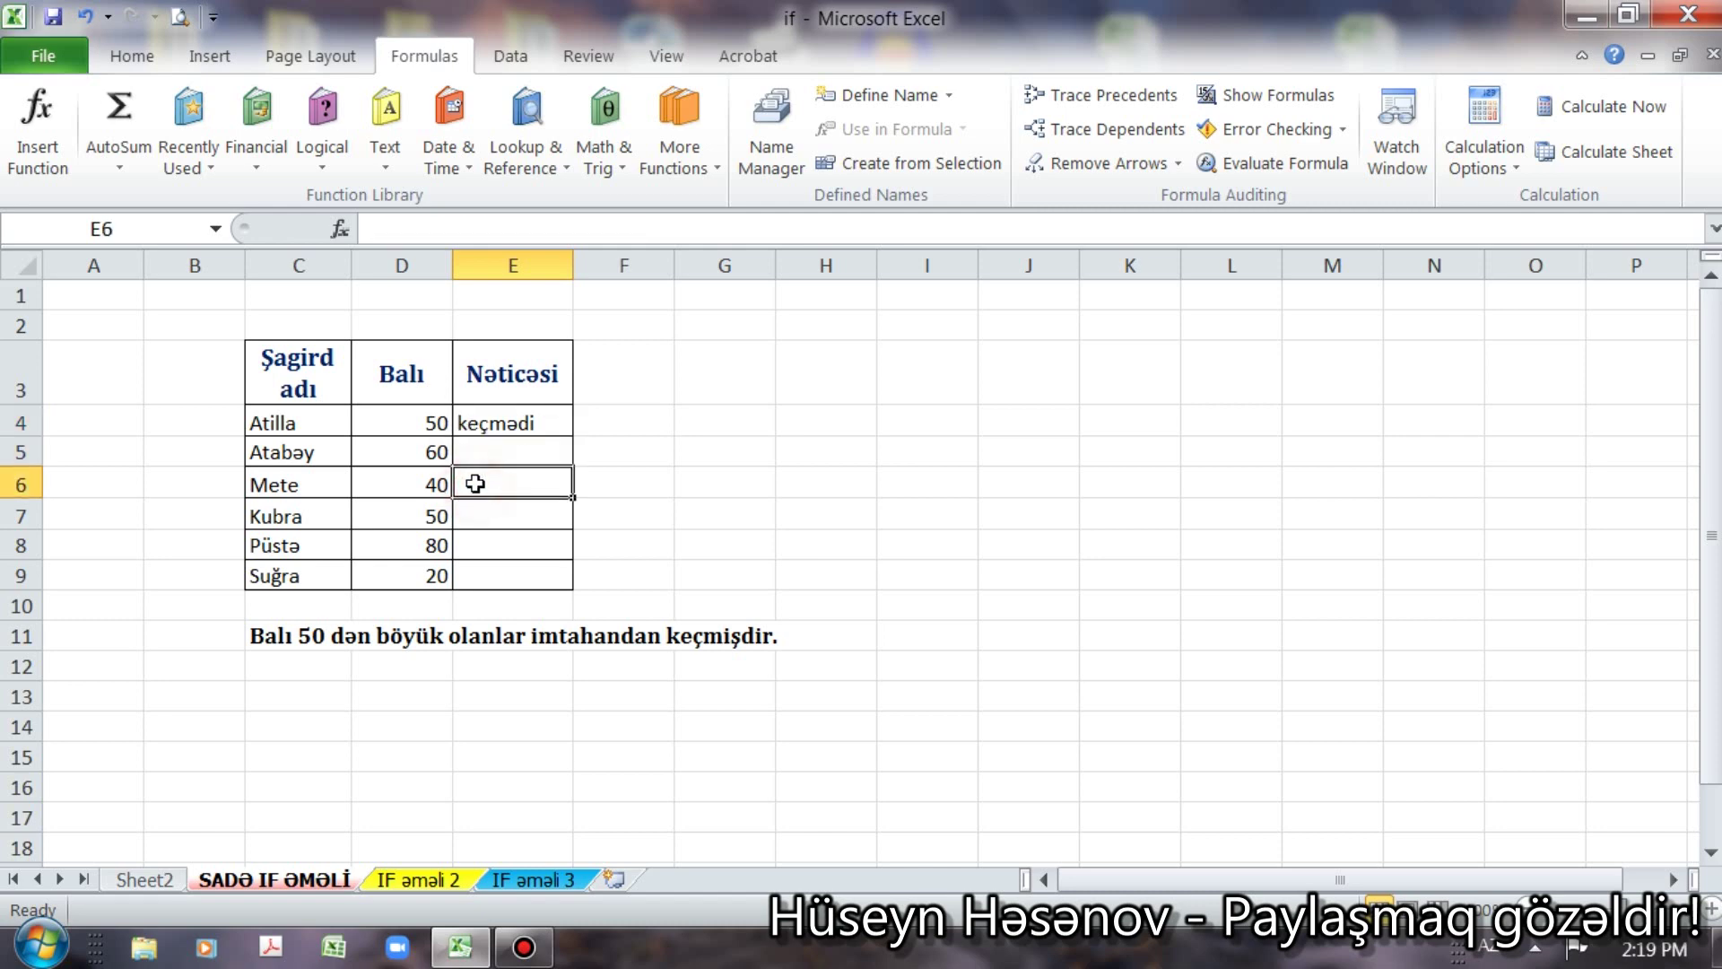
pyautogui.click(485, 446)
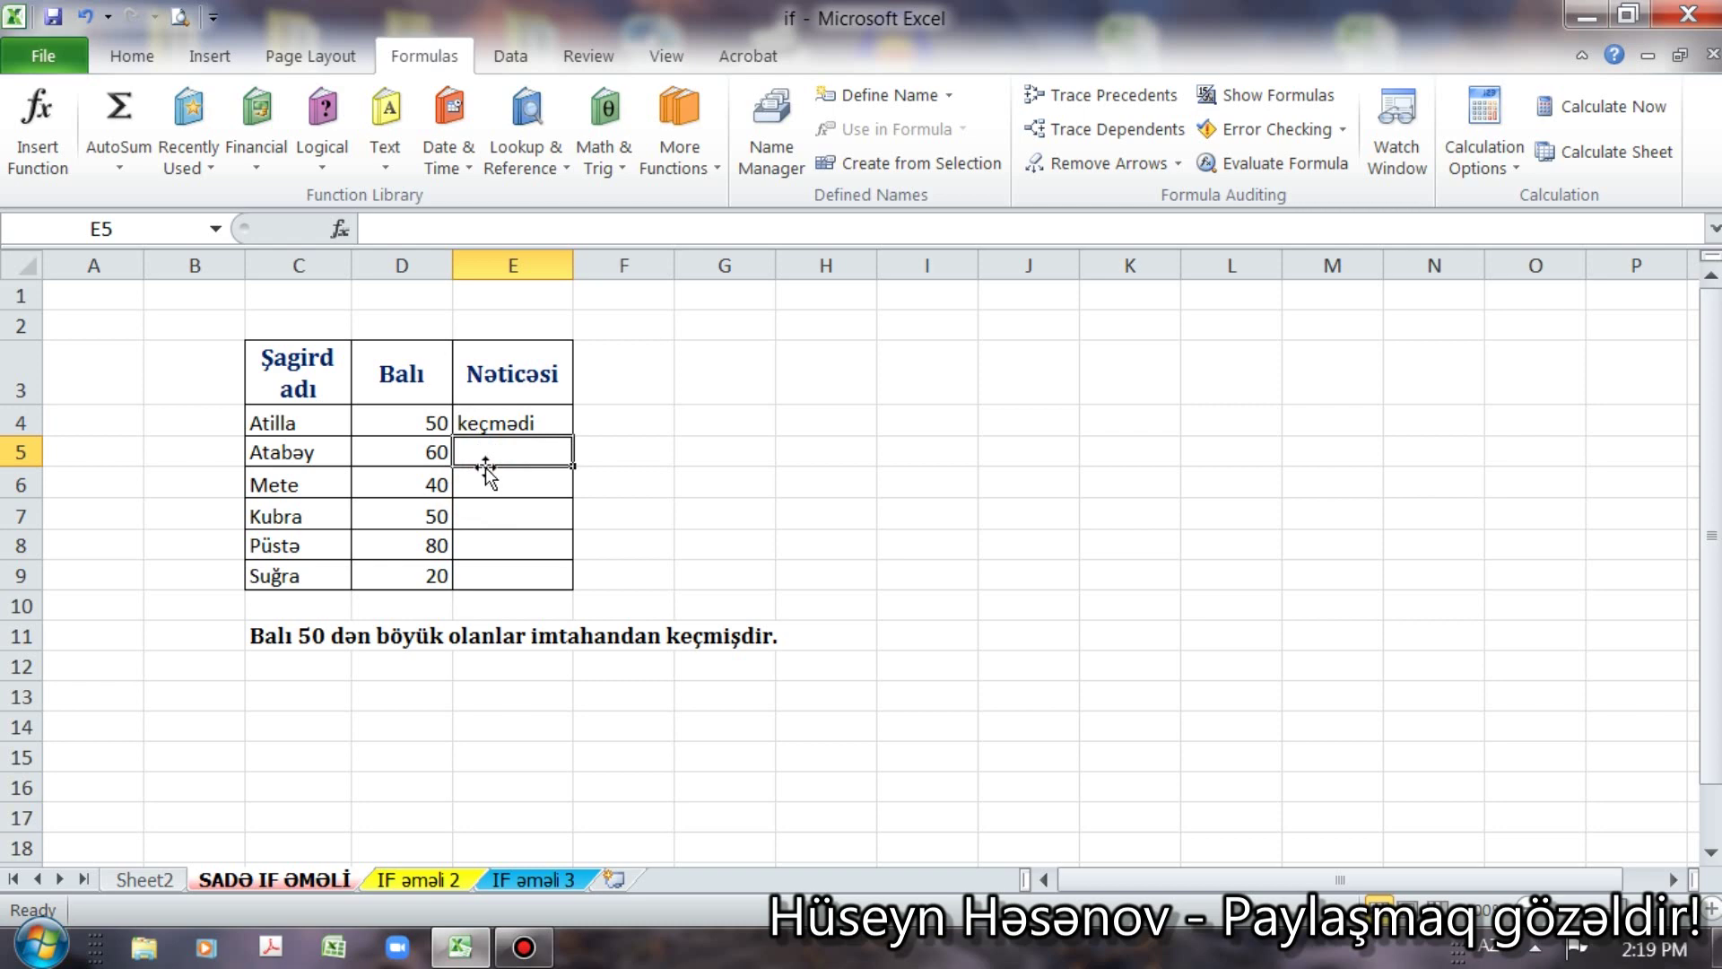
pyautogui.click(506, 428)
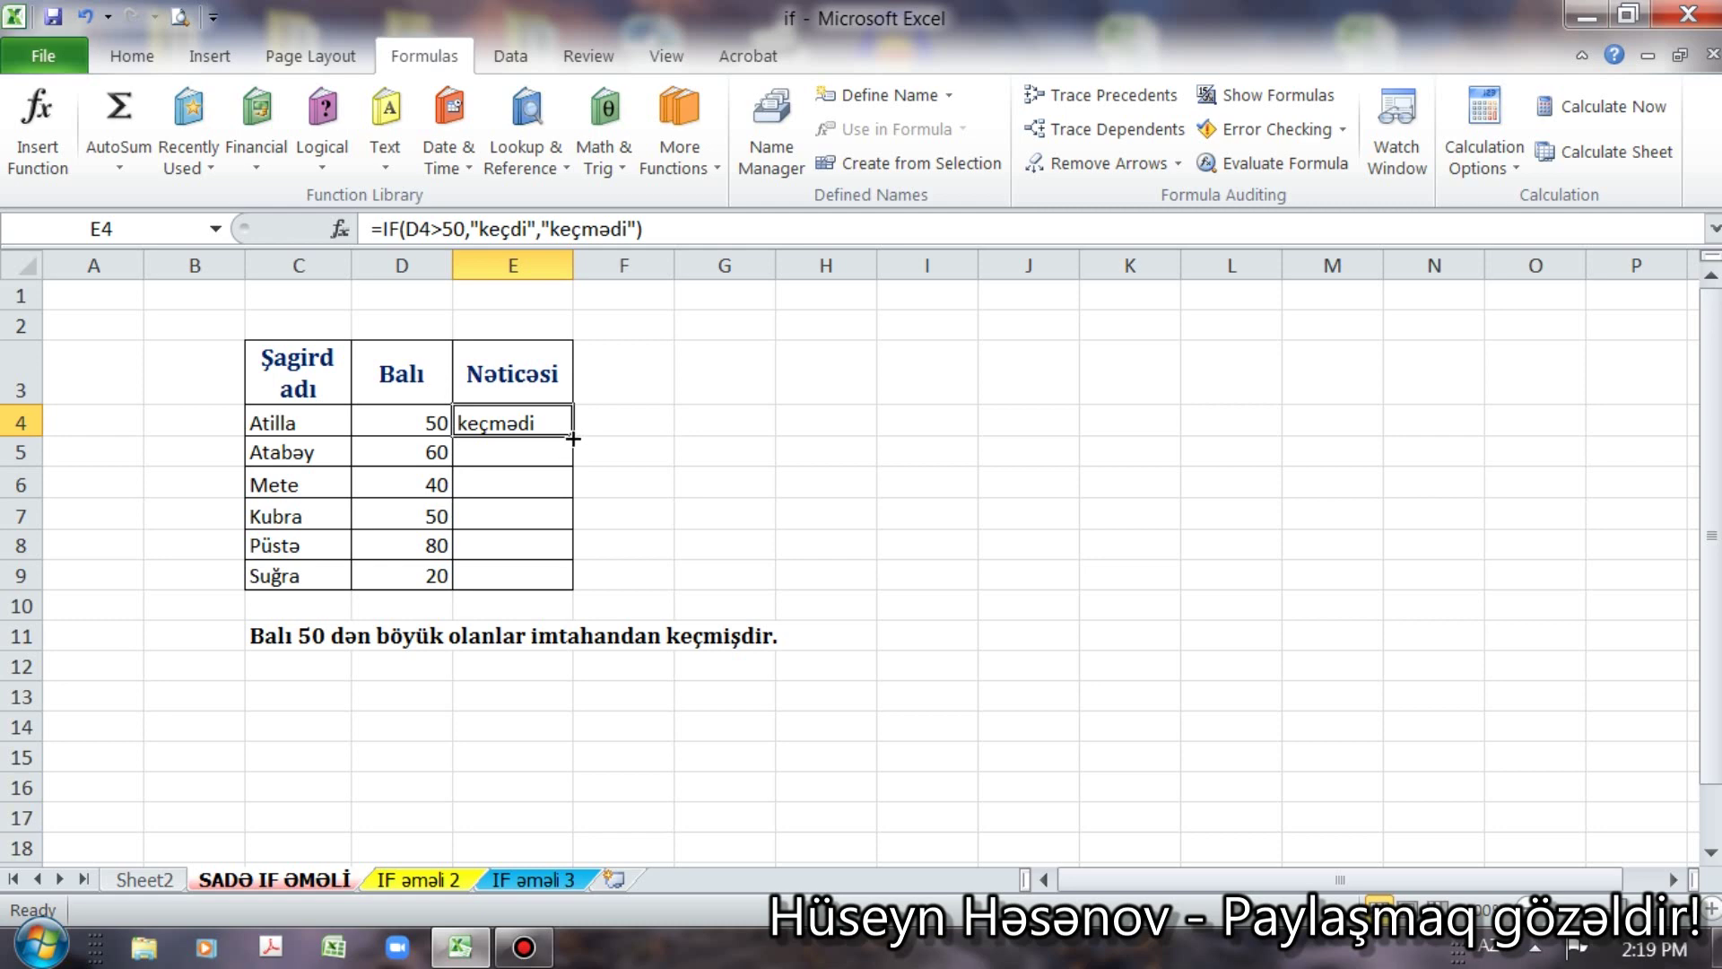
pyautogui.doubleClick(573, 439)
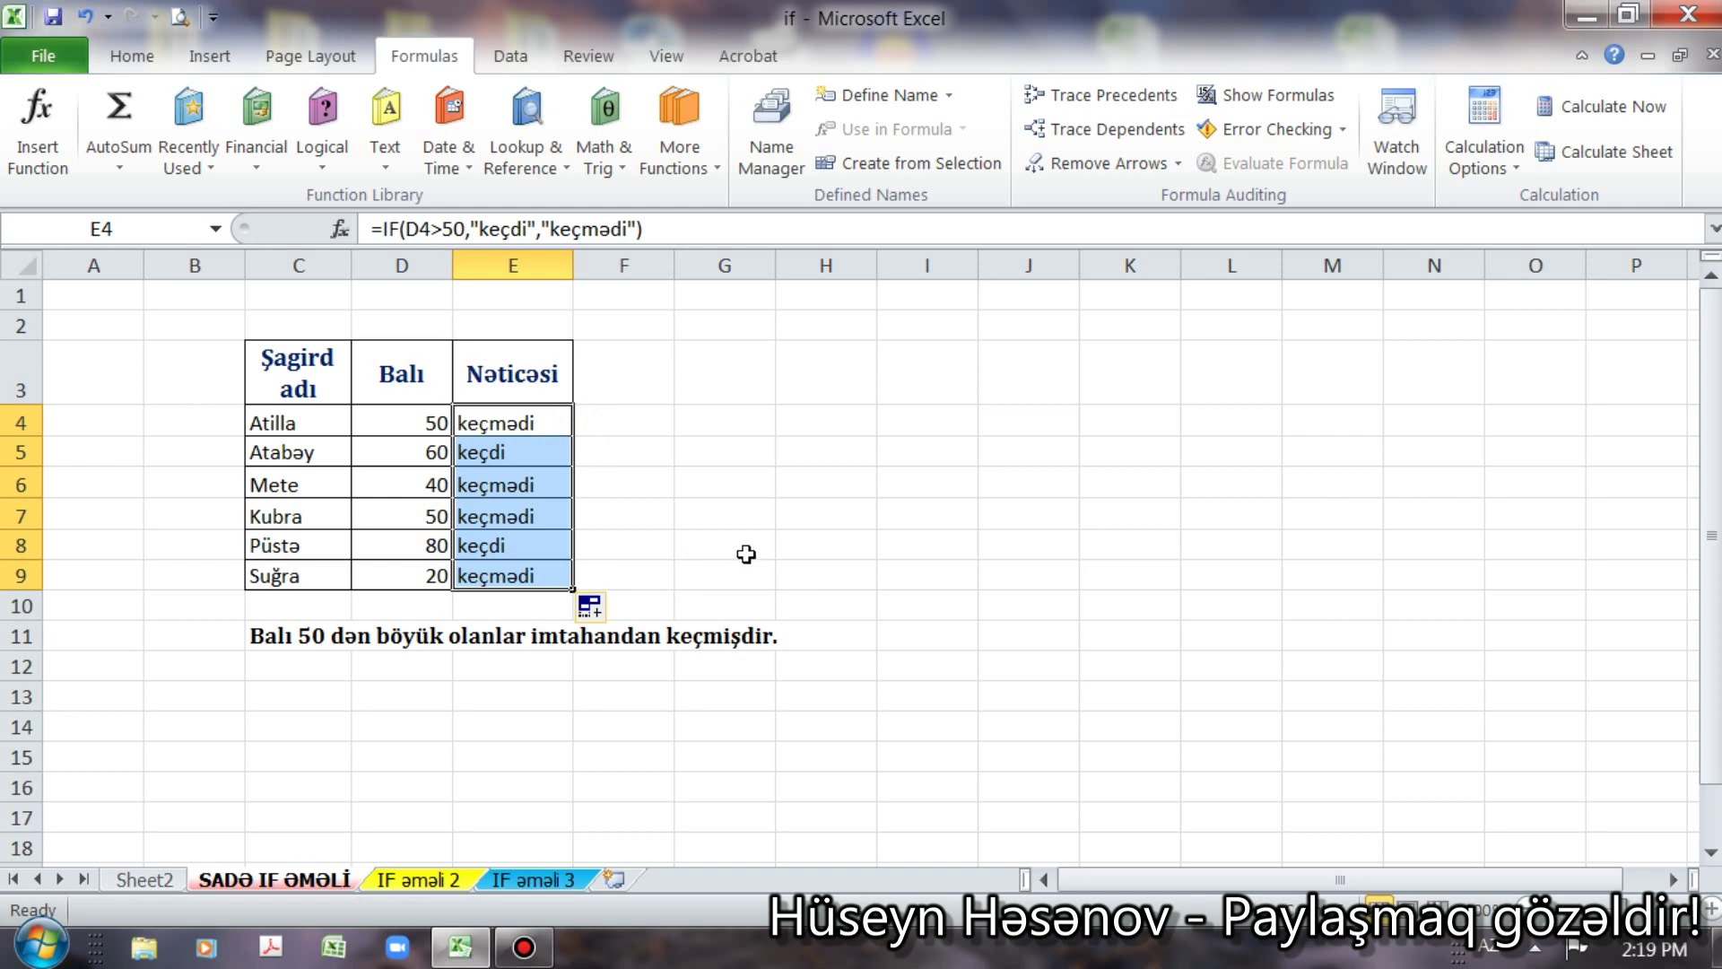
pyautogui.click(524, 449)
pyautogui.moveTo(524, 450); pyautogui.dragTo(513, 565)
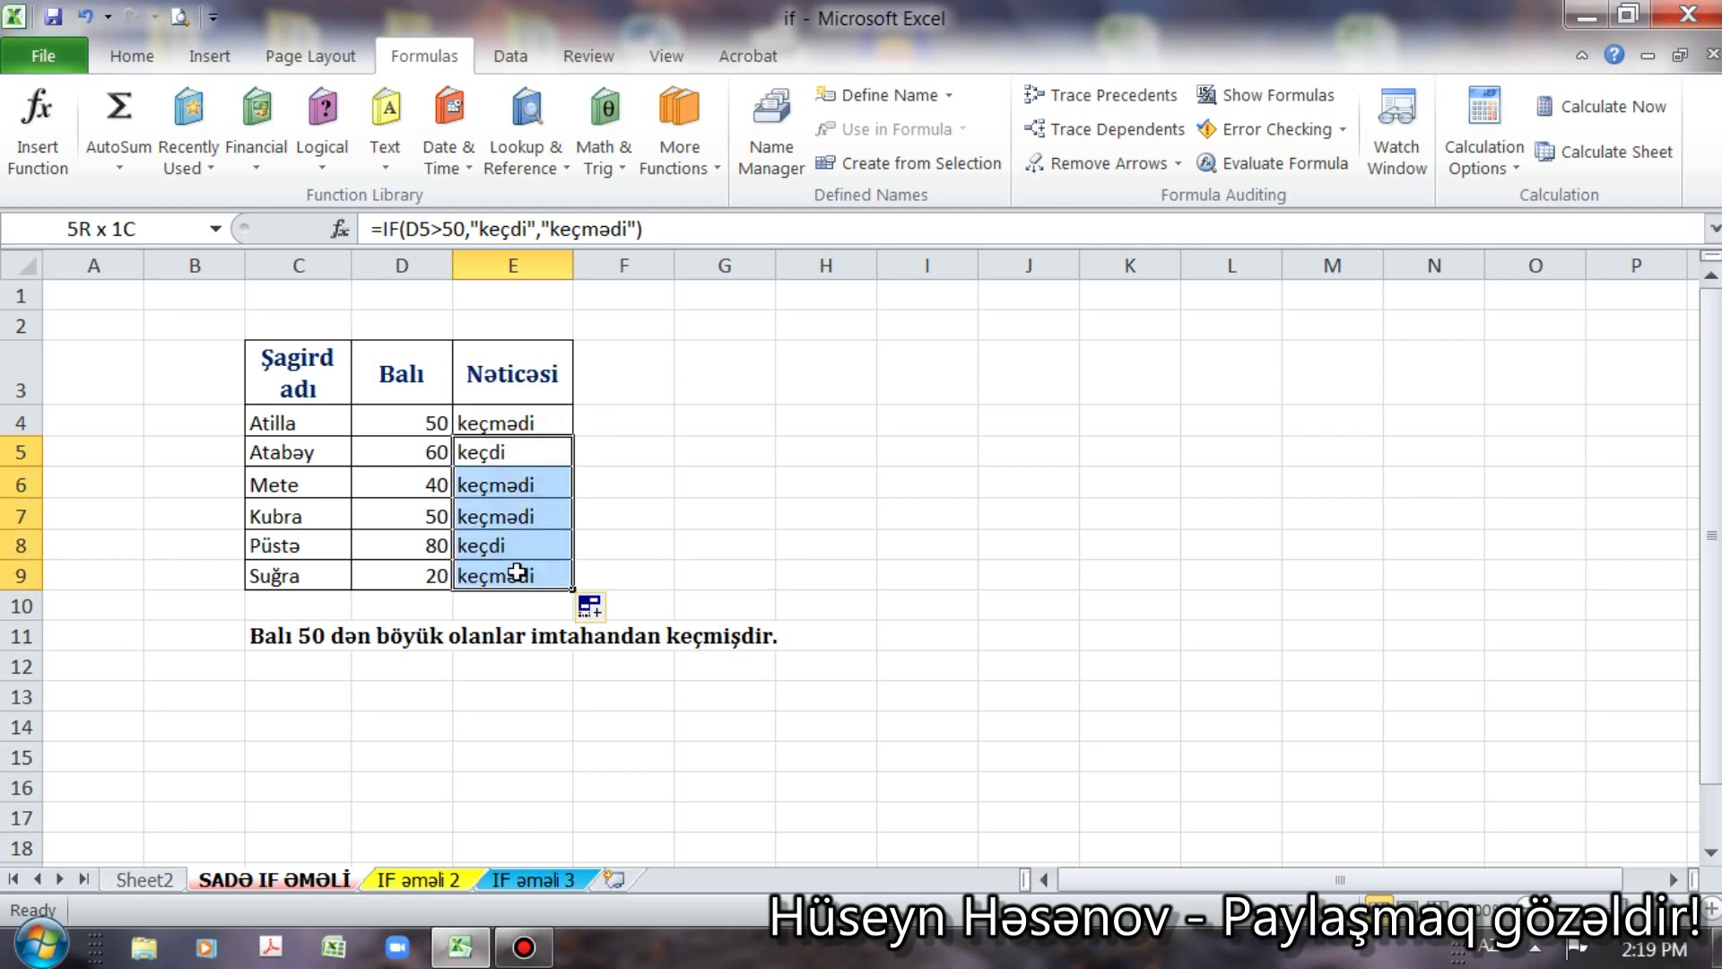
pyautogui.press('Delete')
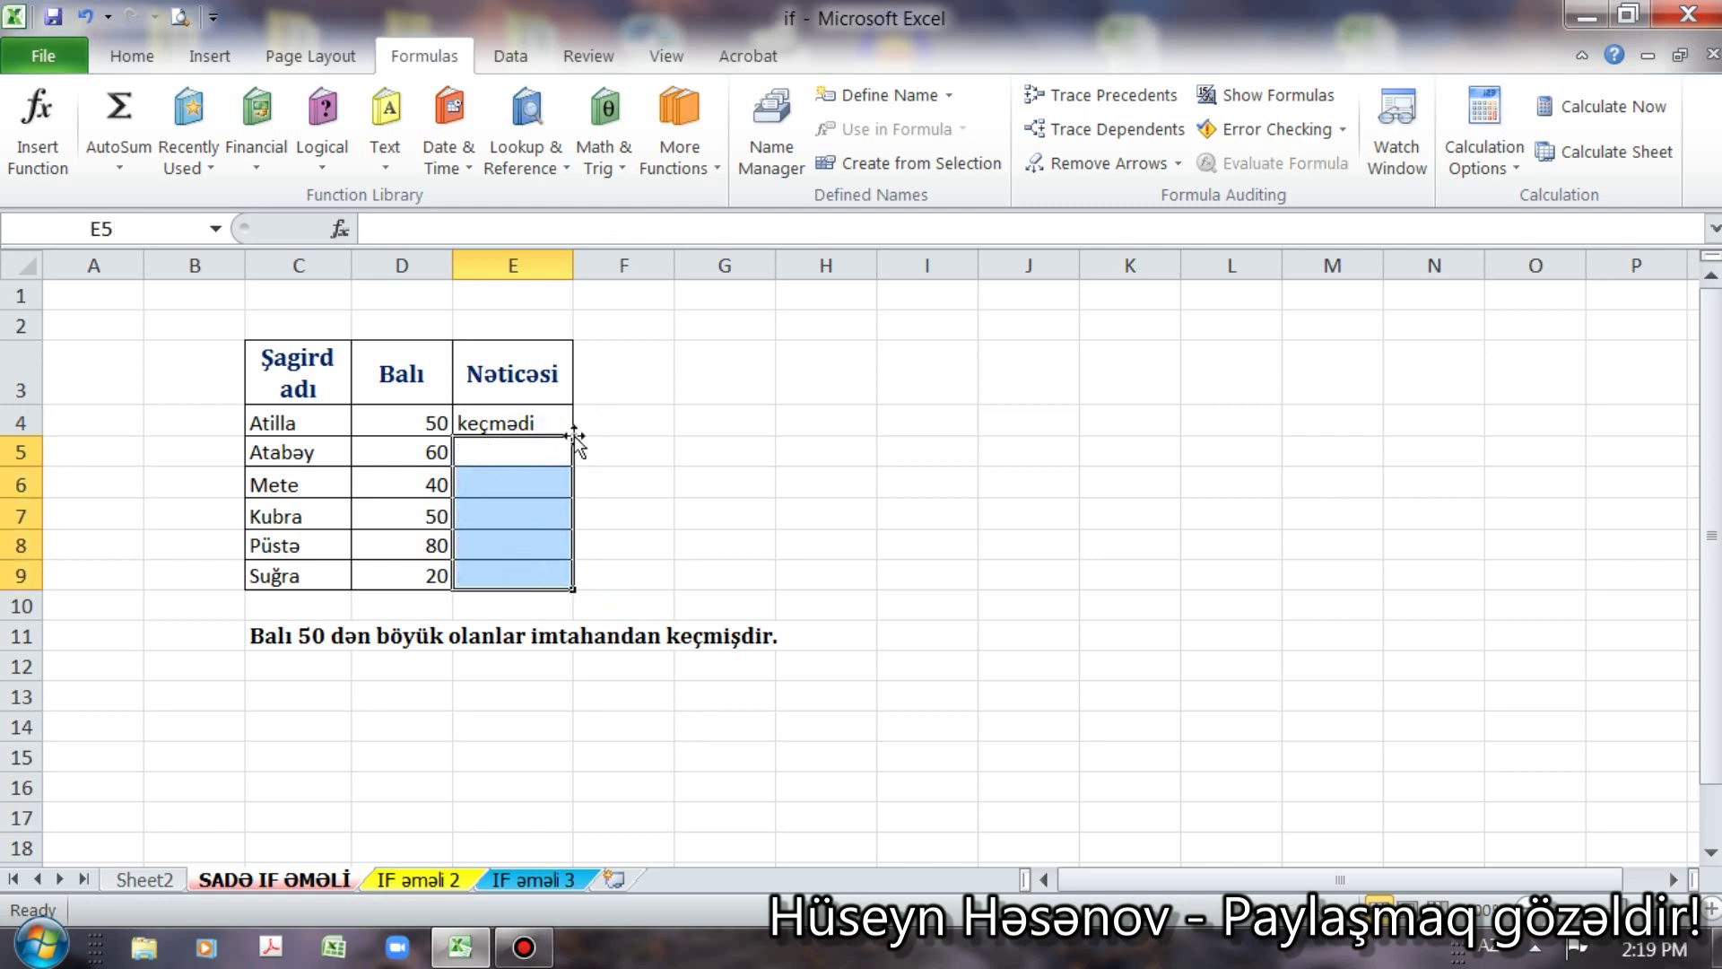
# Step: Drag E4's fill handle down to E9 so every student gets keçdi or keçmədi
pyautogui.click(558, 414)
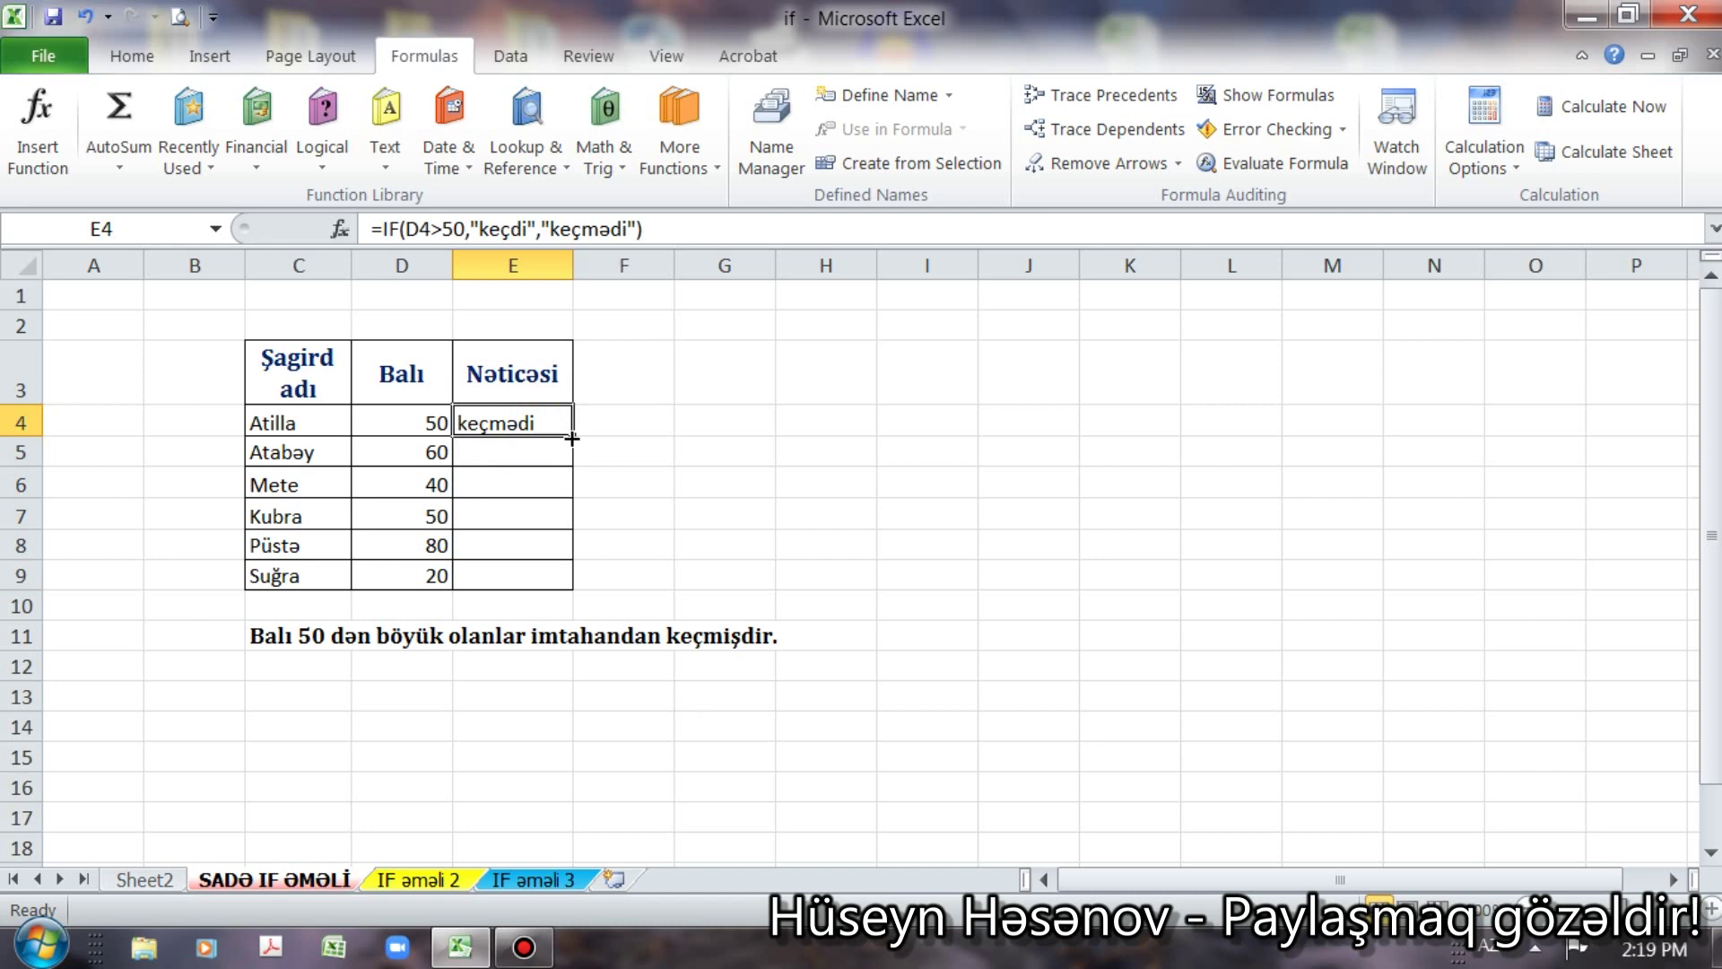
pyautogui.moveTo(574, 439); pyautogui.dragTo(586, 591)
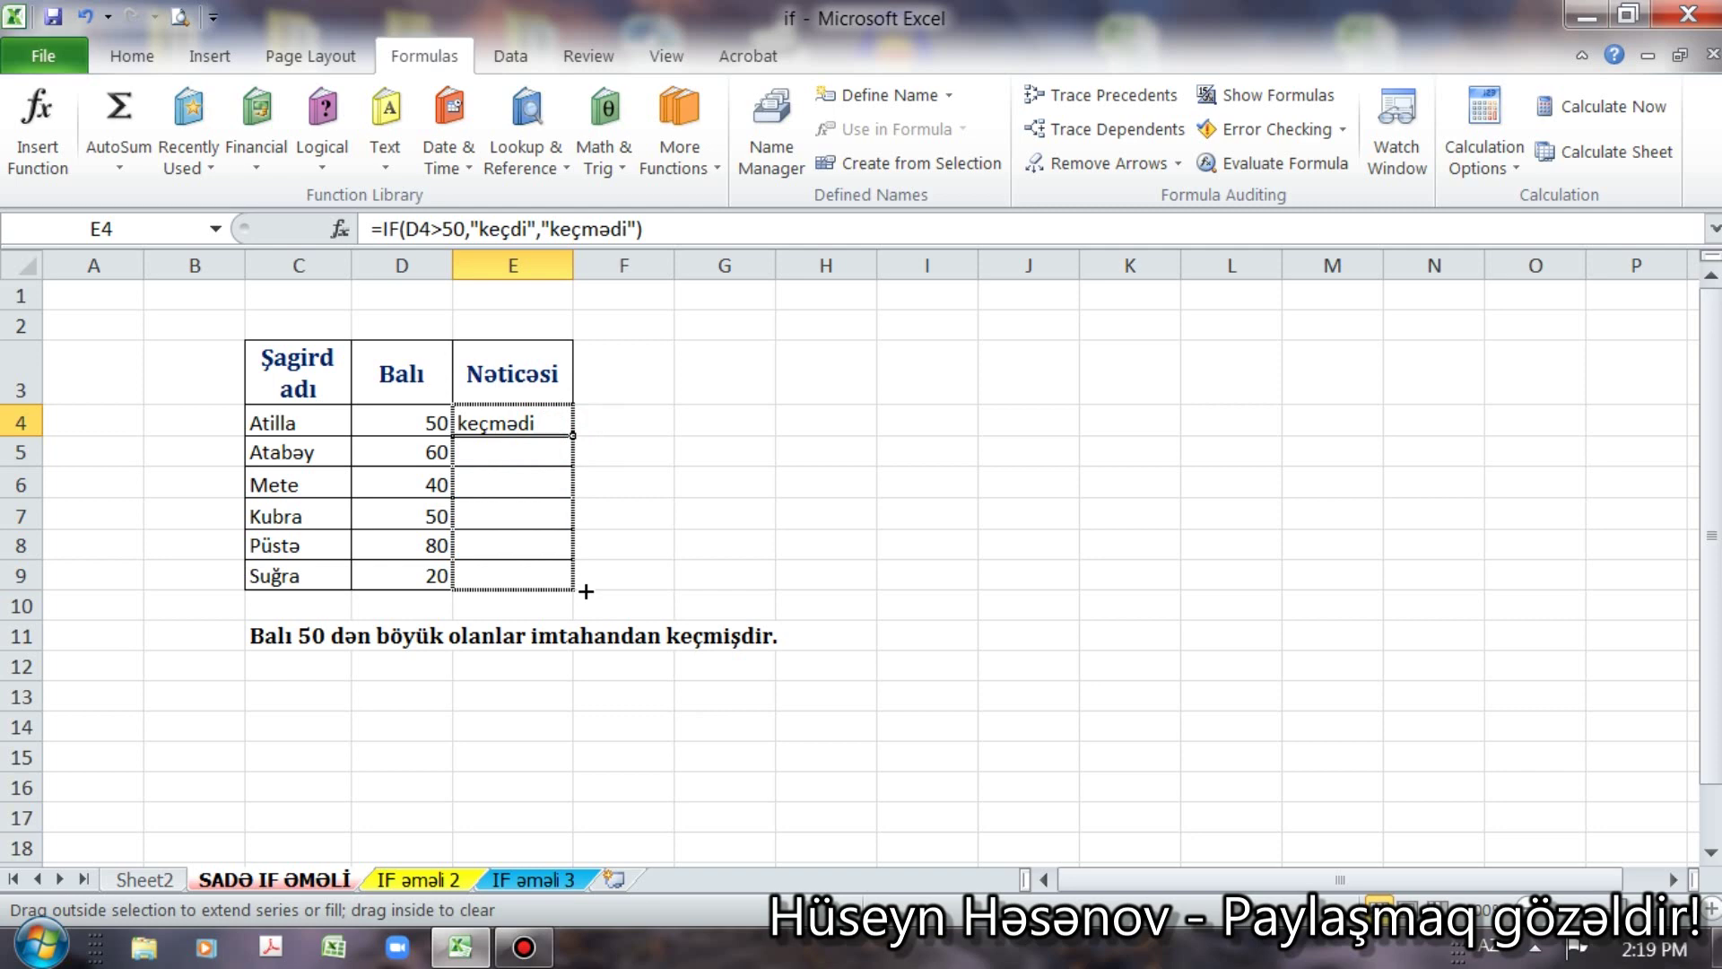
pyautogui.moveTo(585, 591); pyautogui.dragTo(586, 591)
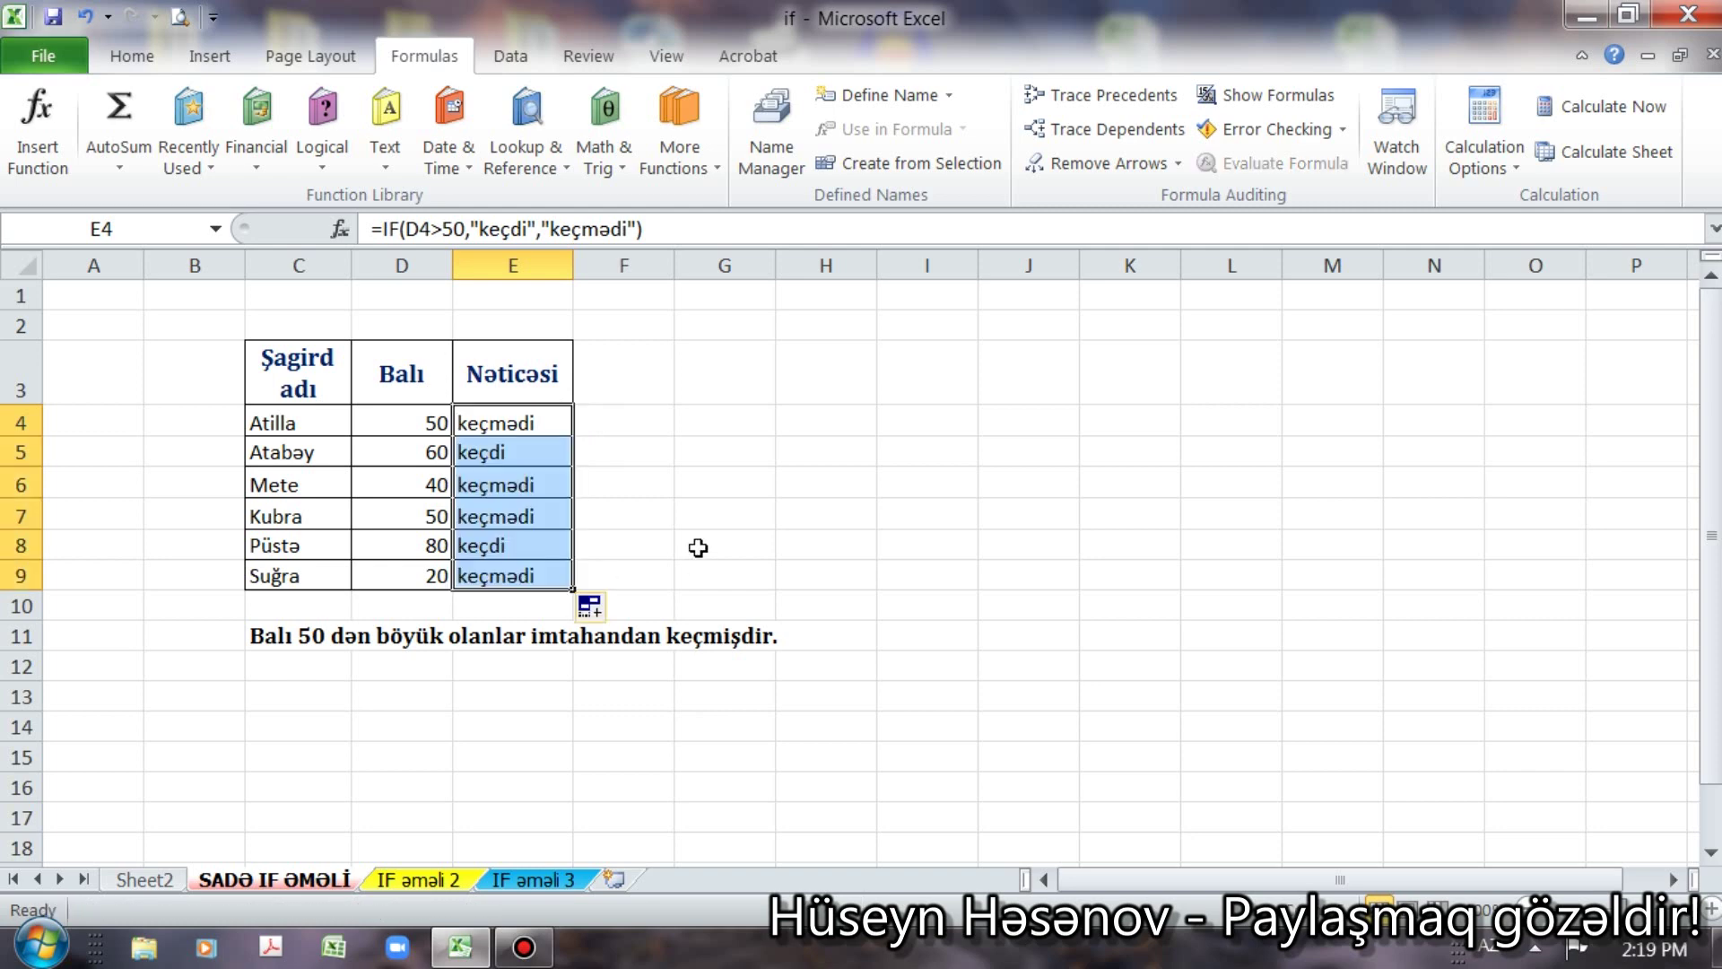
pyautogui.click(708, 520)
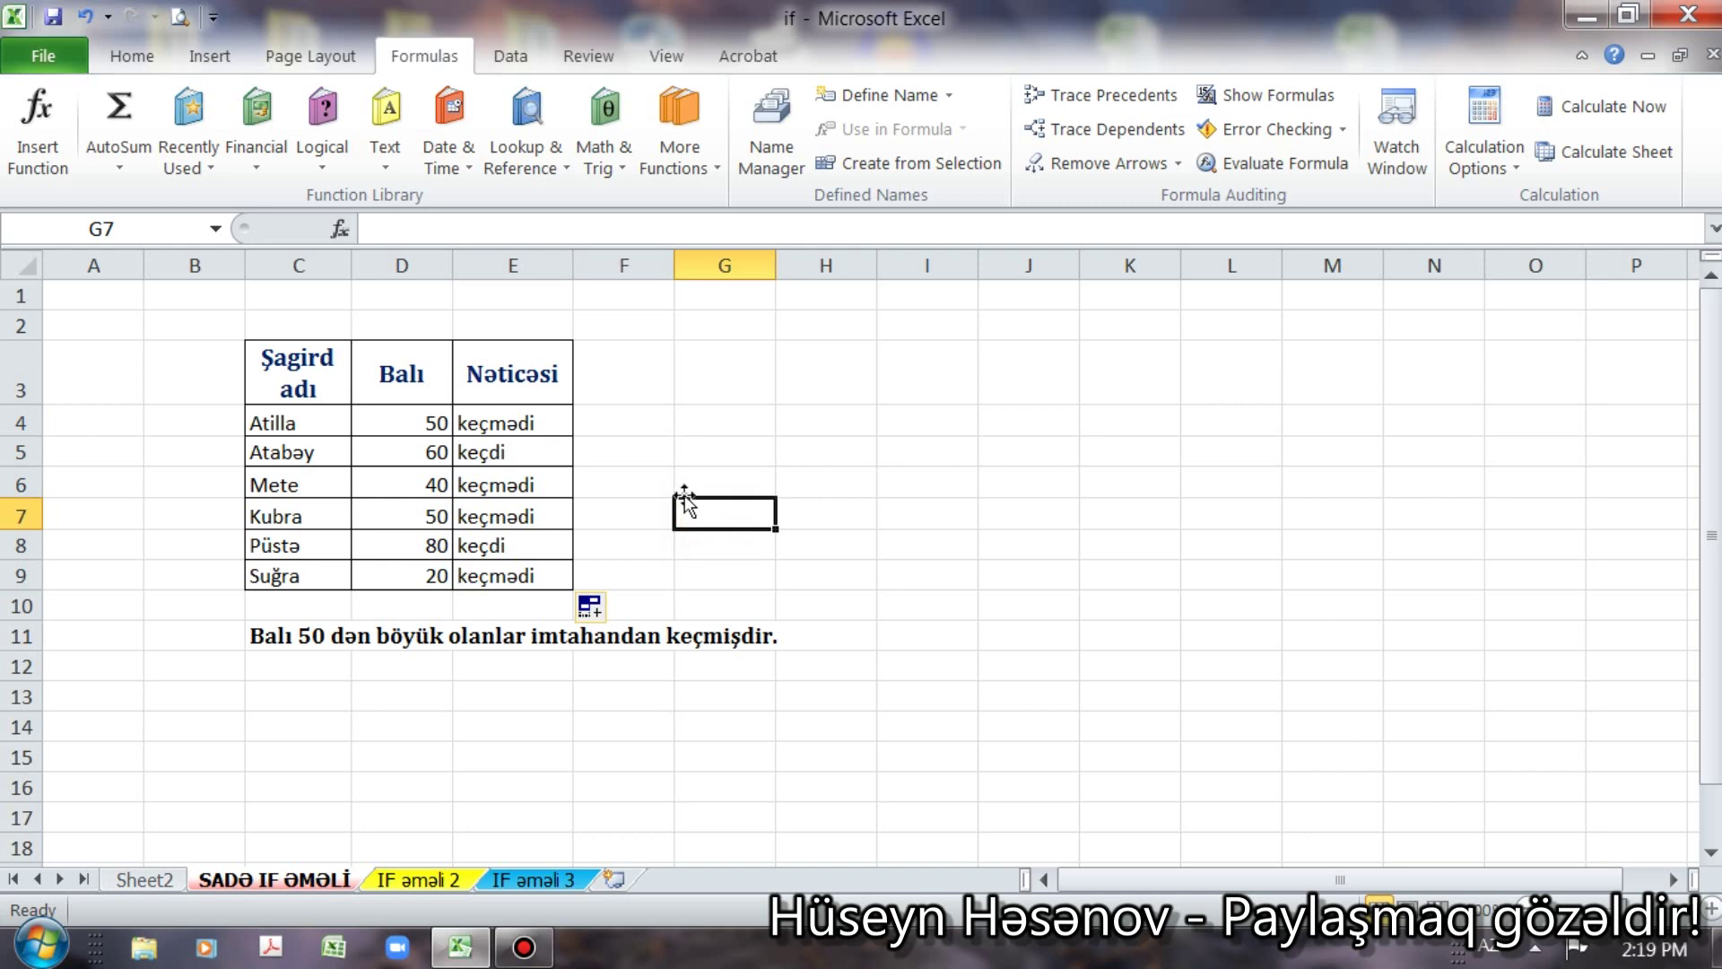
pyautogui.click(494, 421)
pyautogui.click(401, 422)
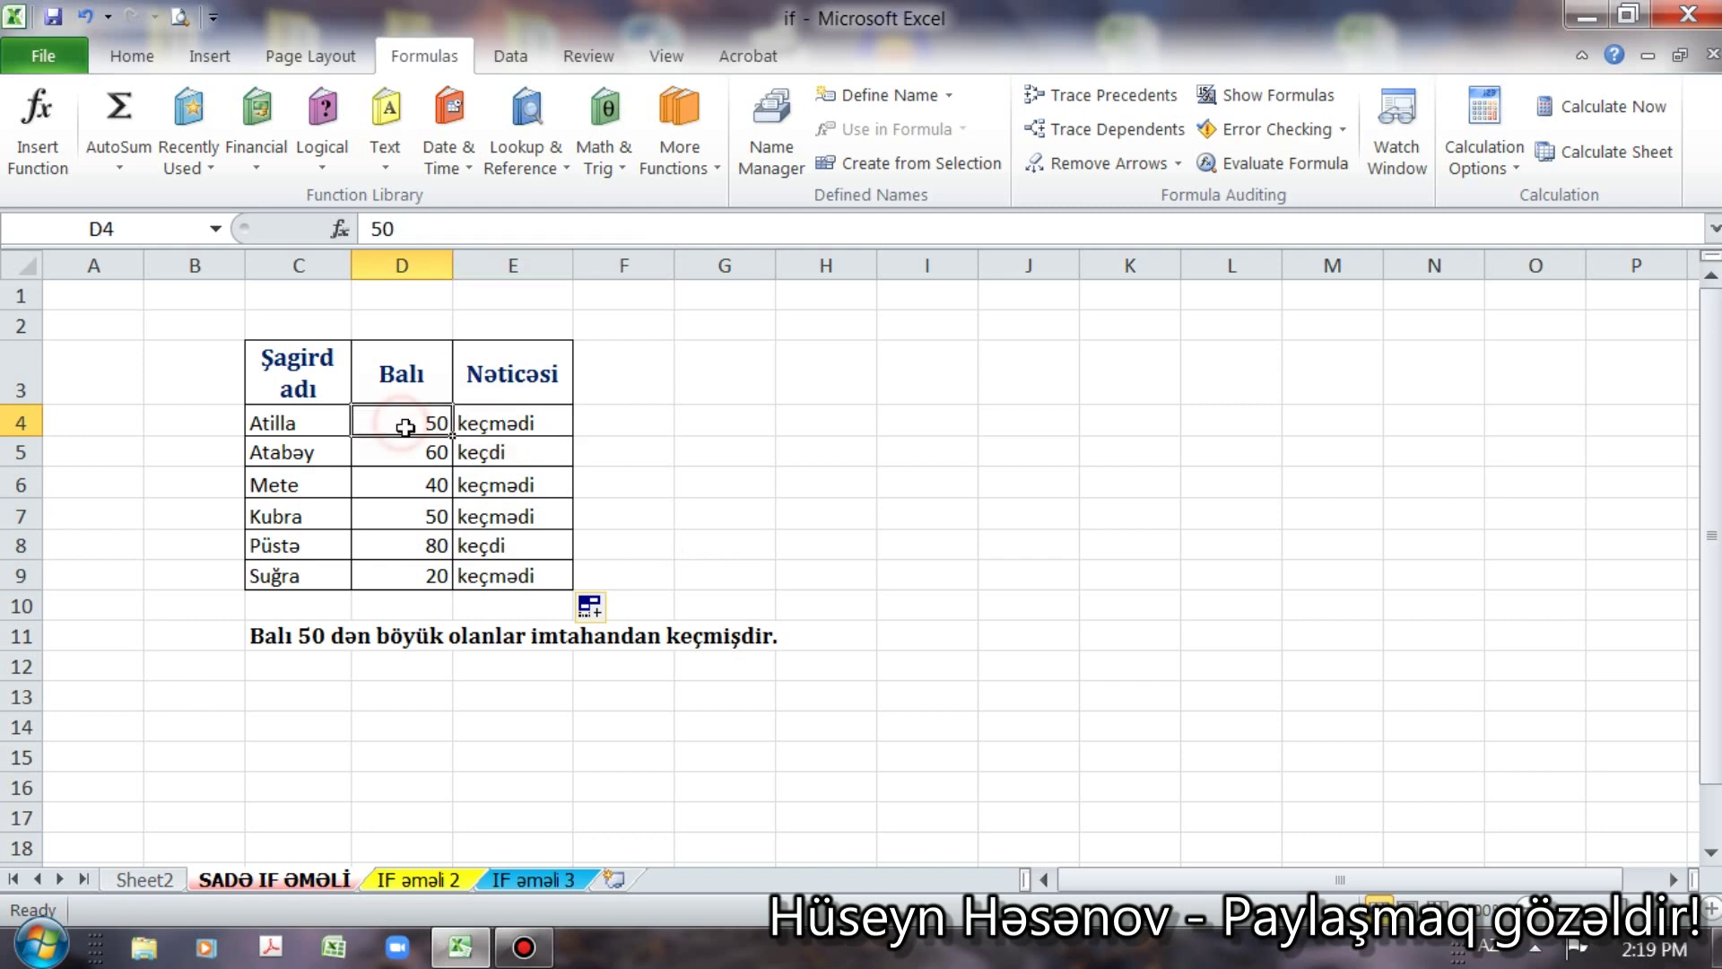
pyautogui.click(541, 428)
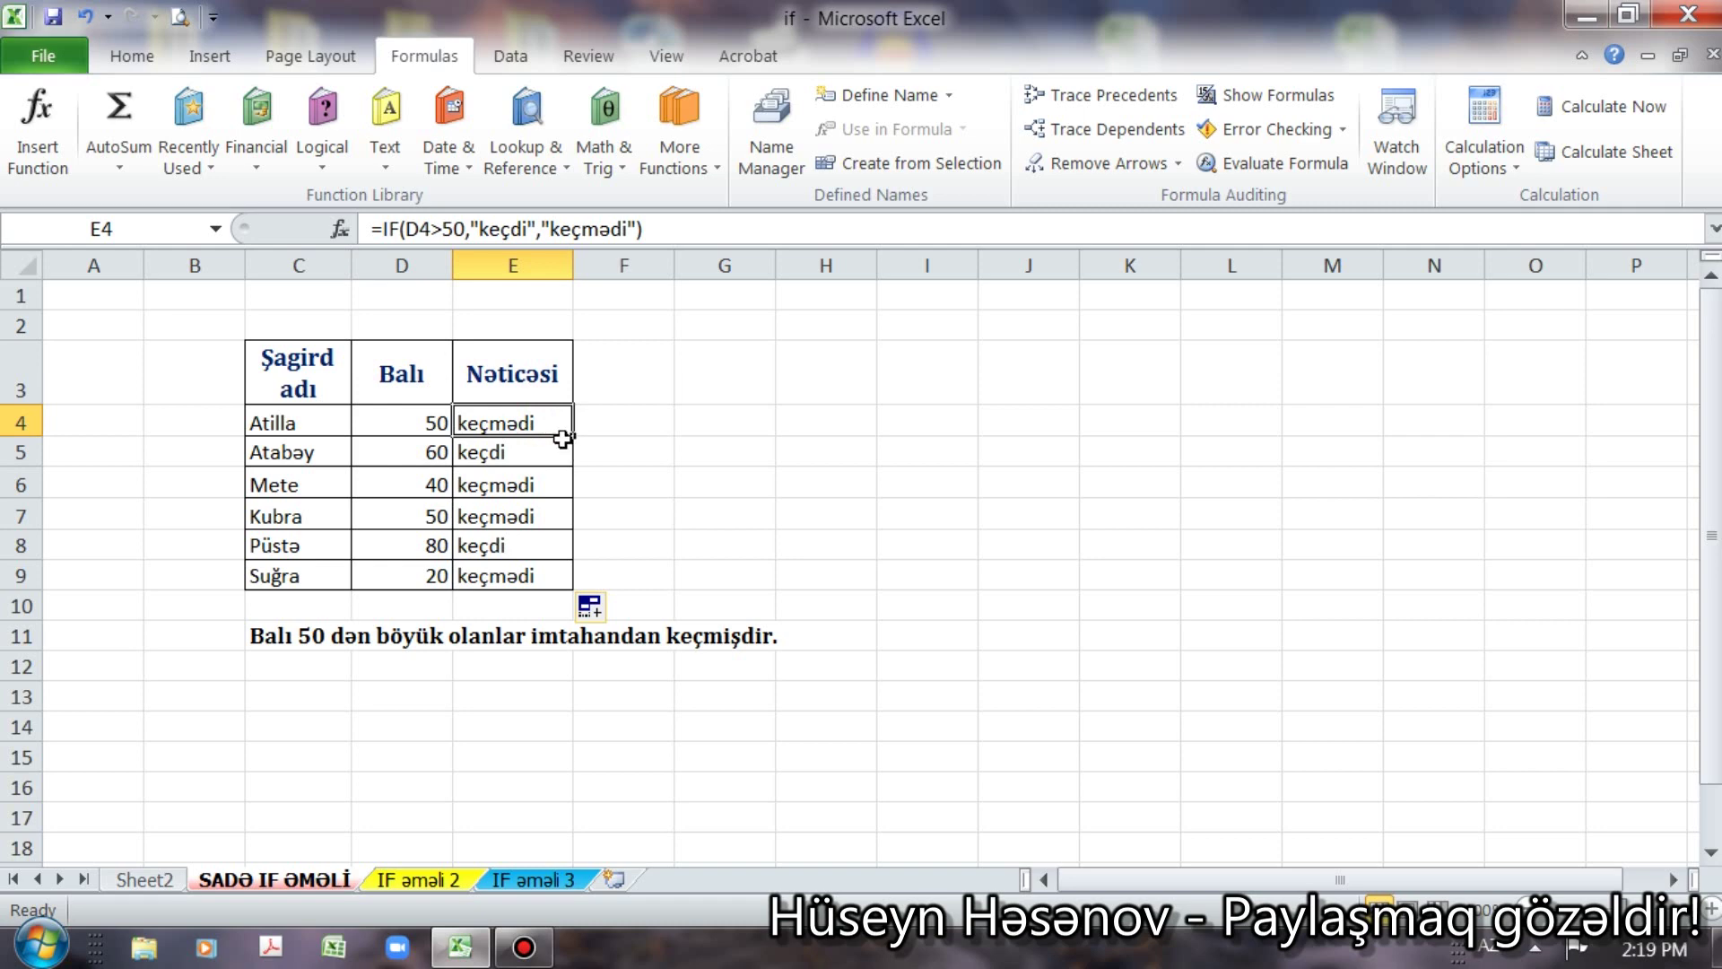
pyautogui.click(406, 420)
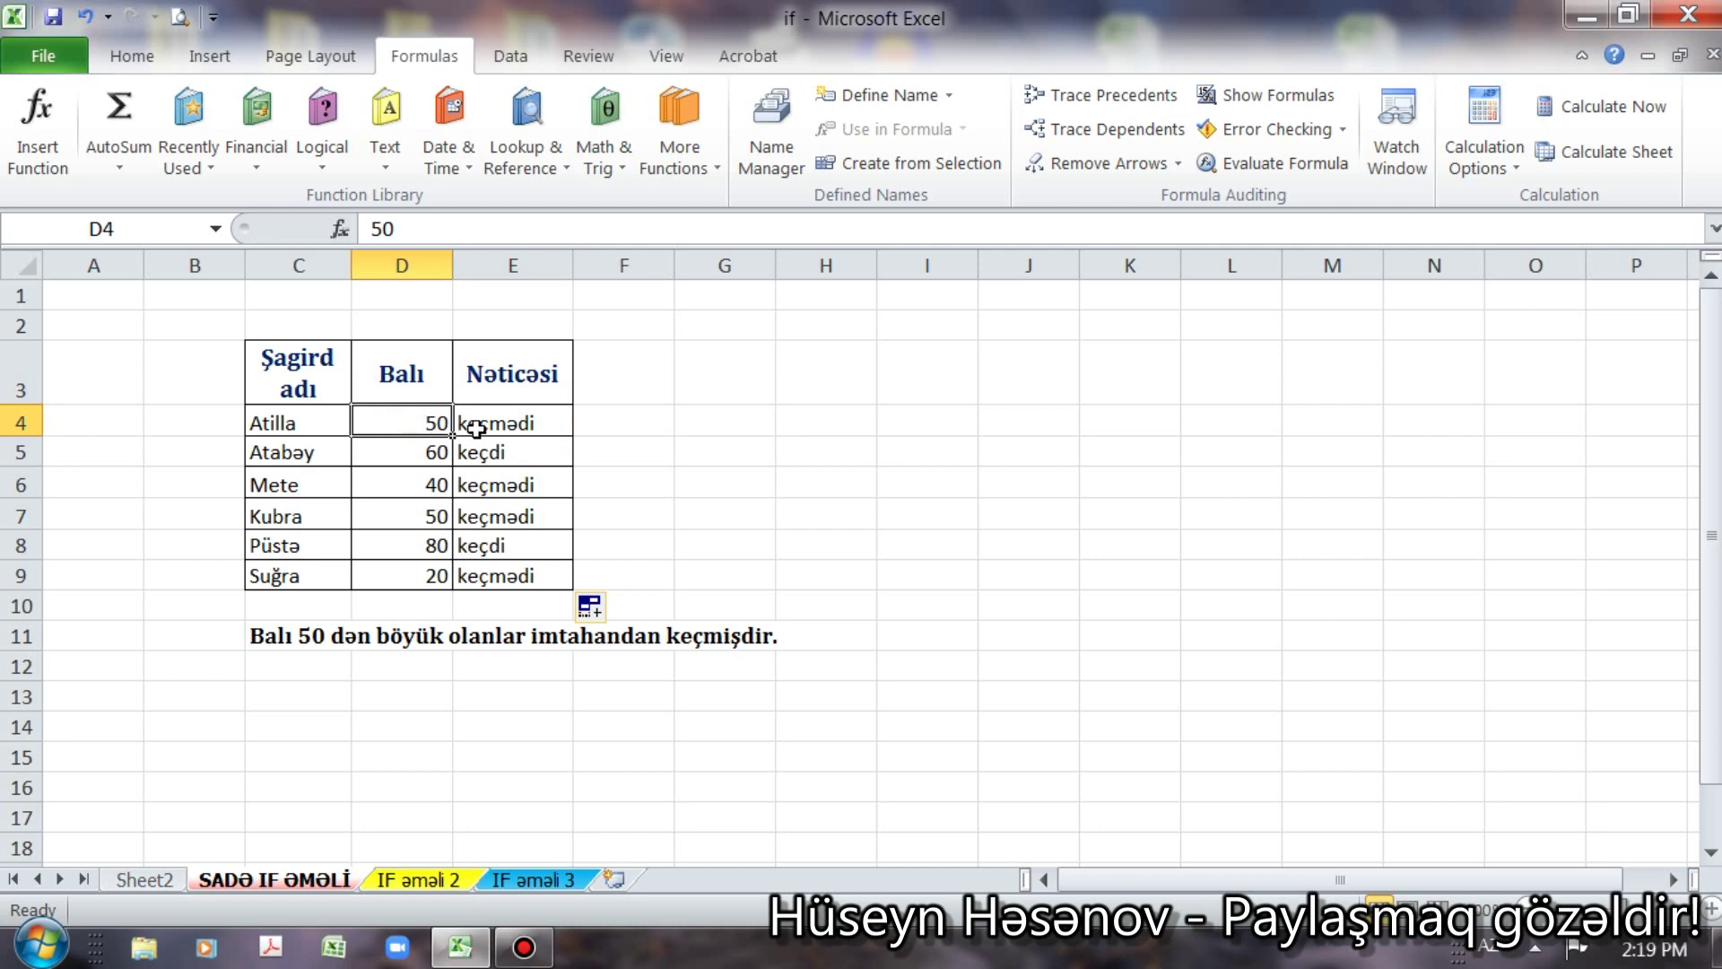
pyautogui.click(477, 427)
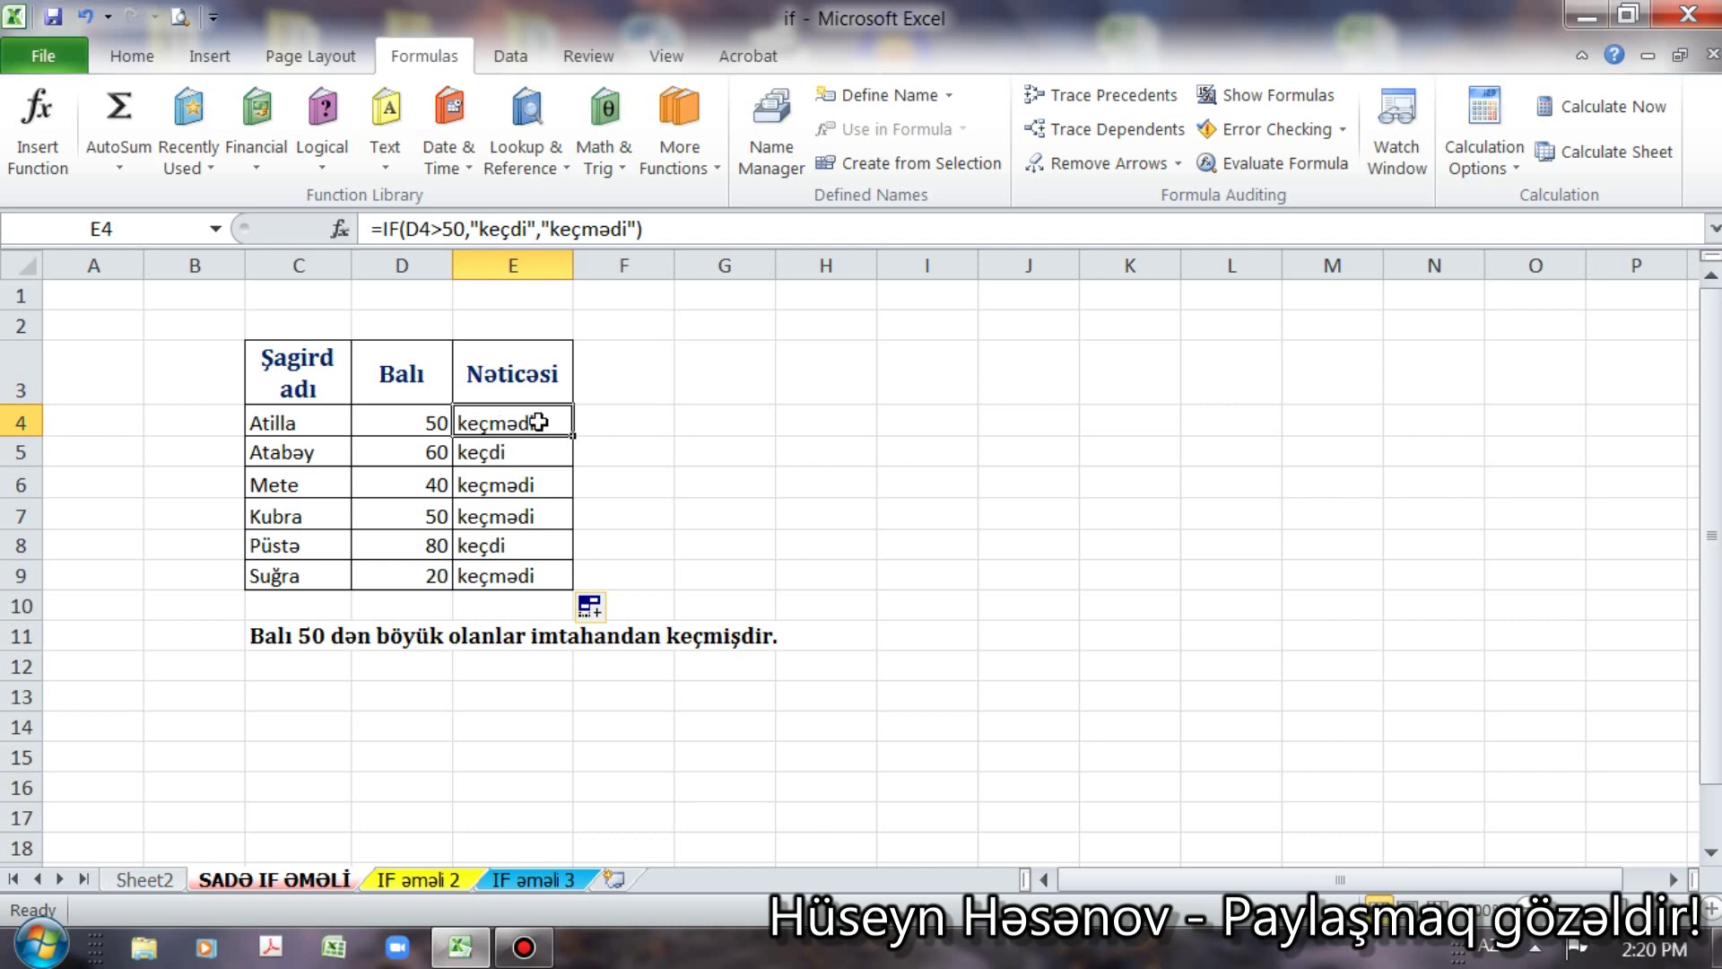
# Step: Change E4's condition from D4>50 to D4>=50
pyautogui.doubleClick(538, 422)
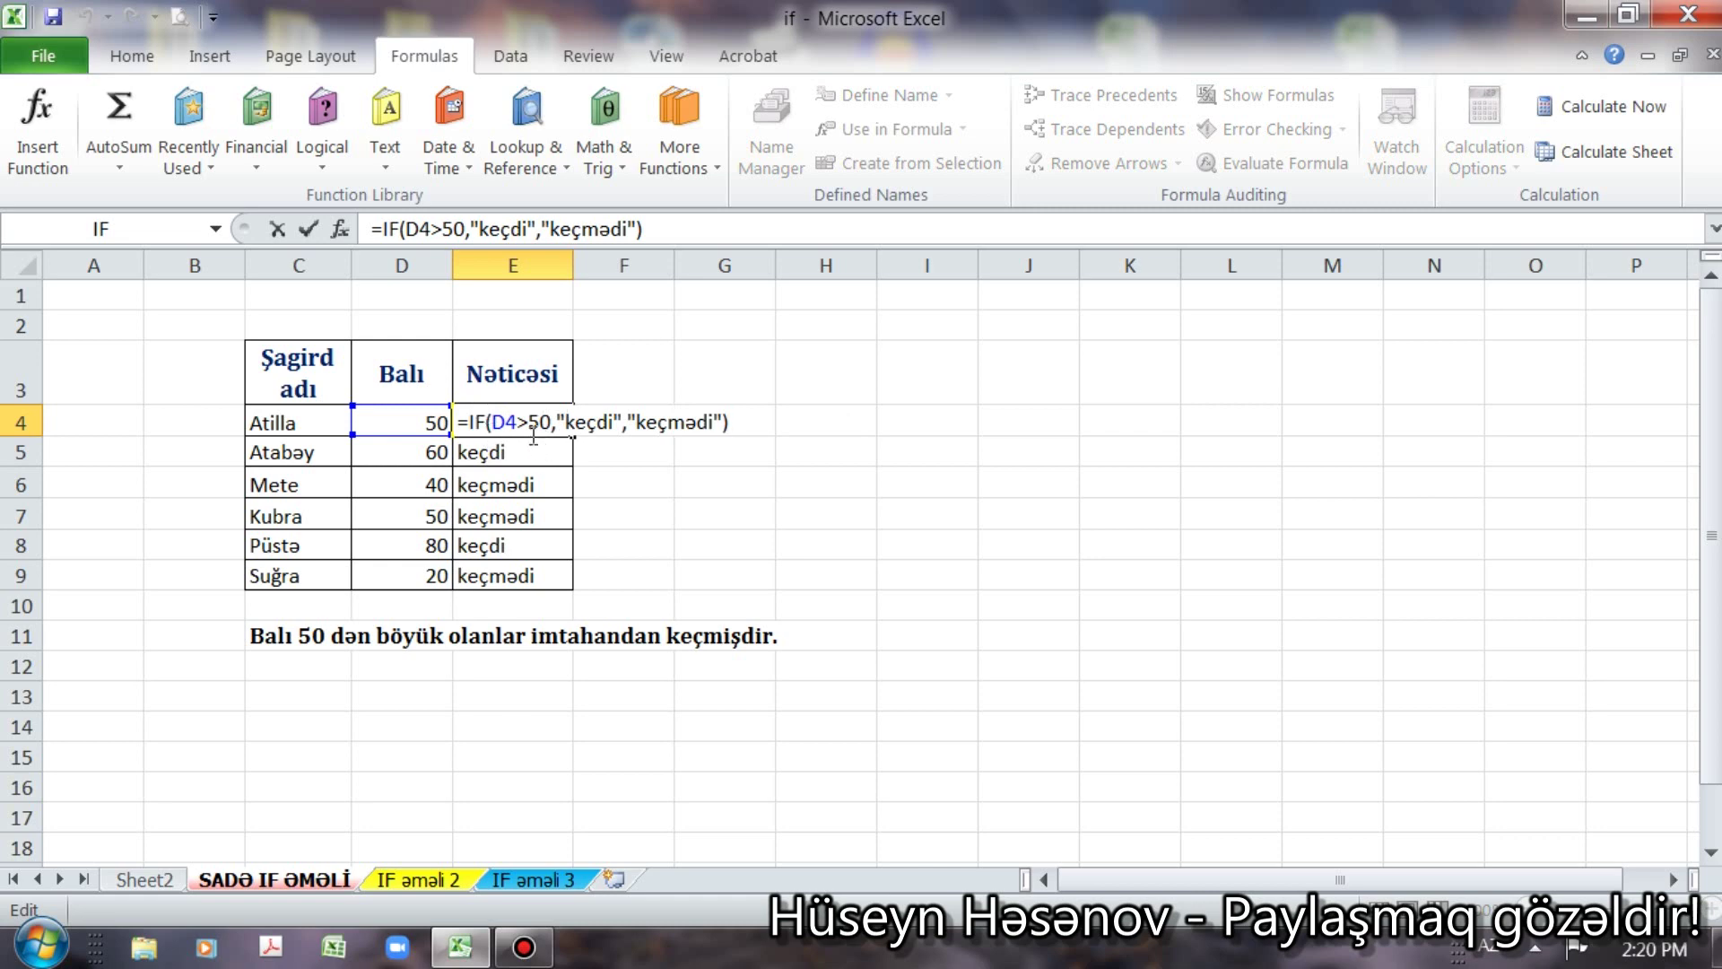
pyautogui.click(527, 421)
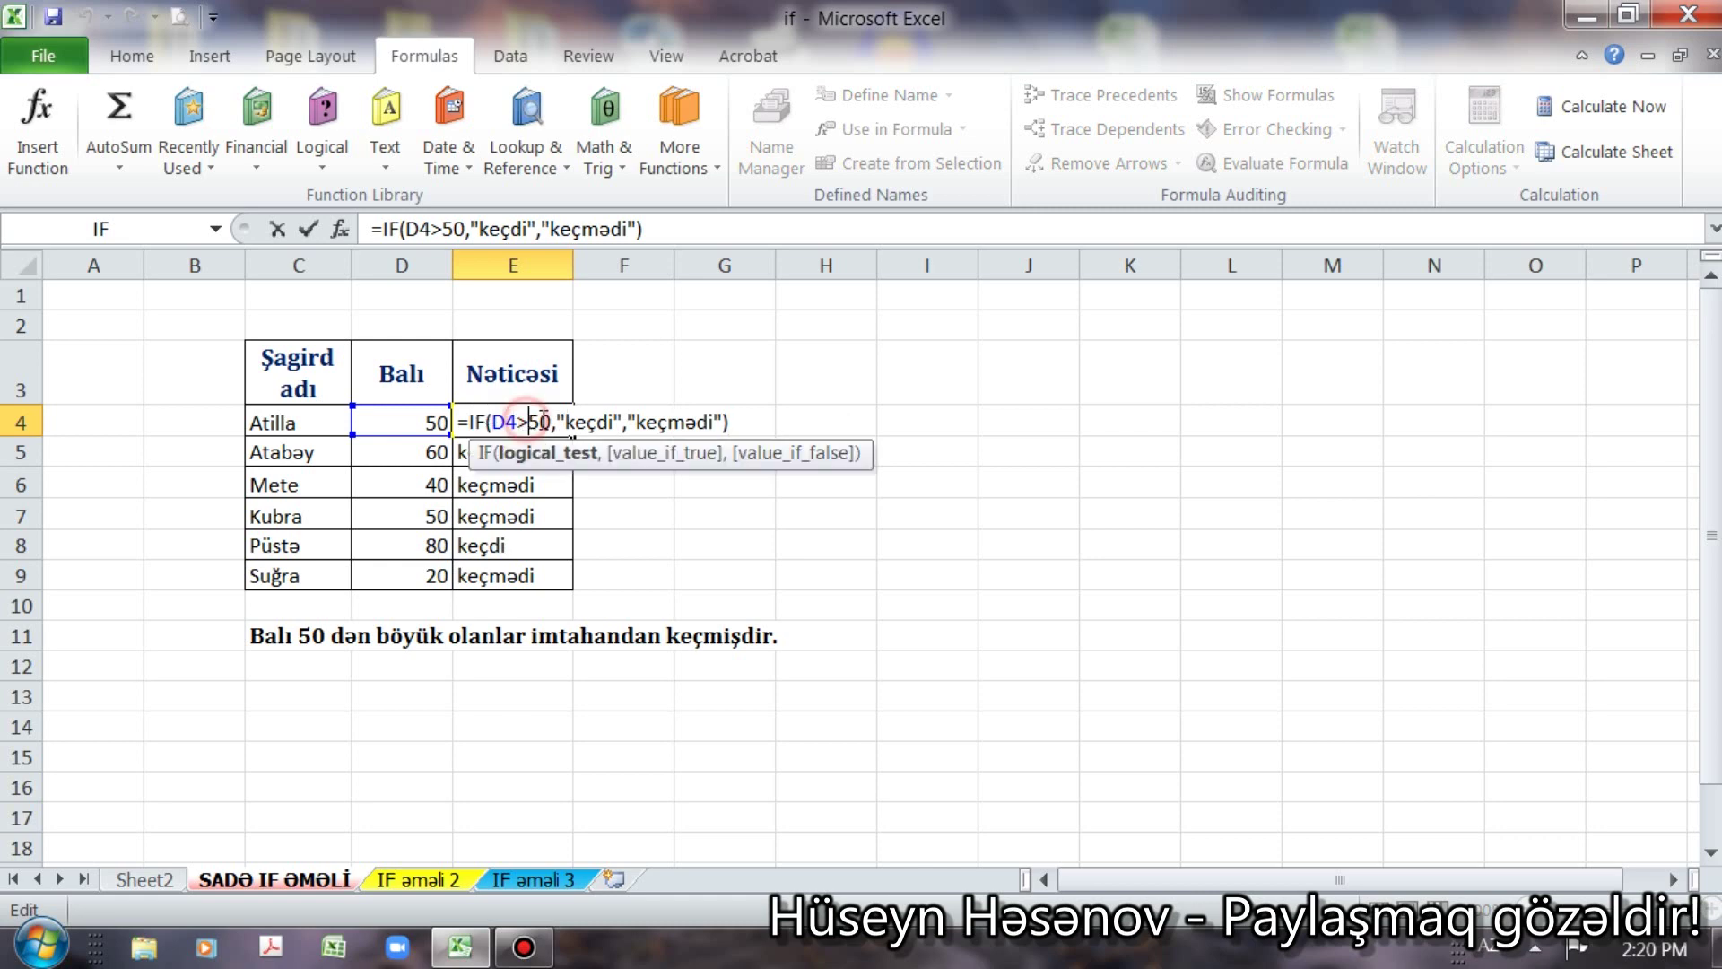
pyautogui.write('=')
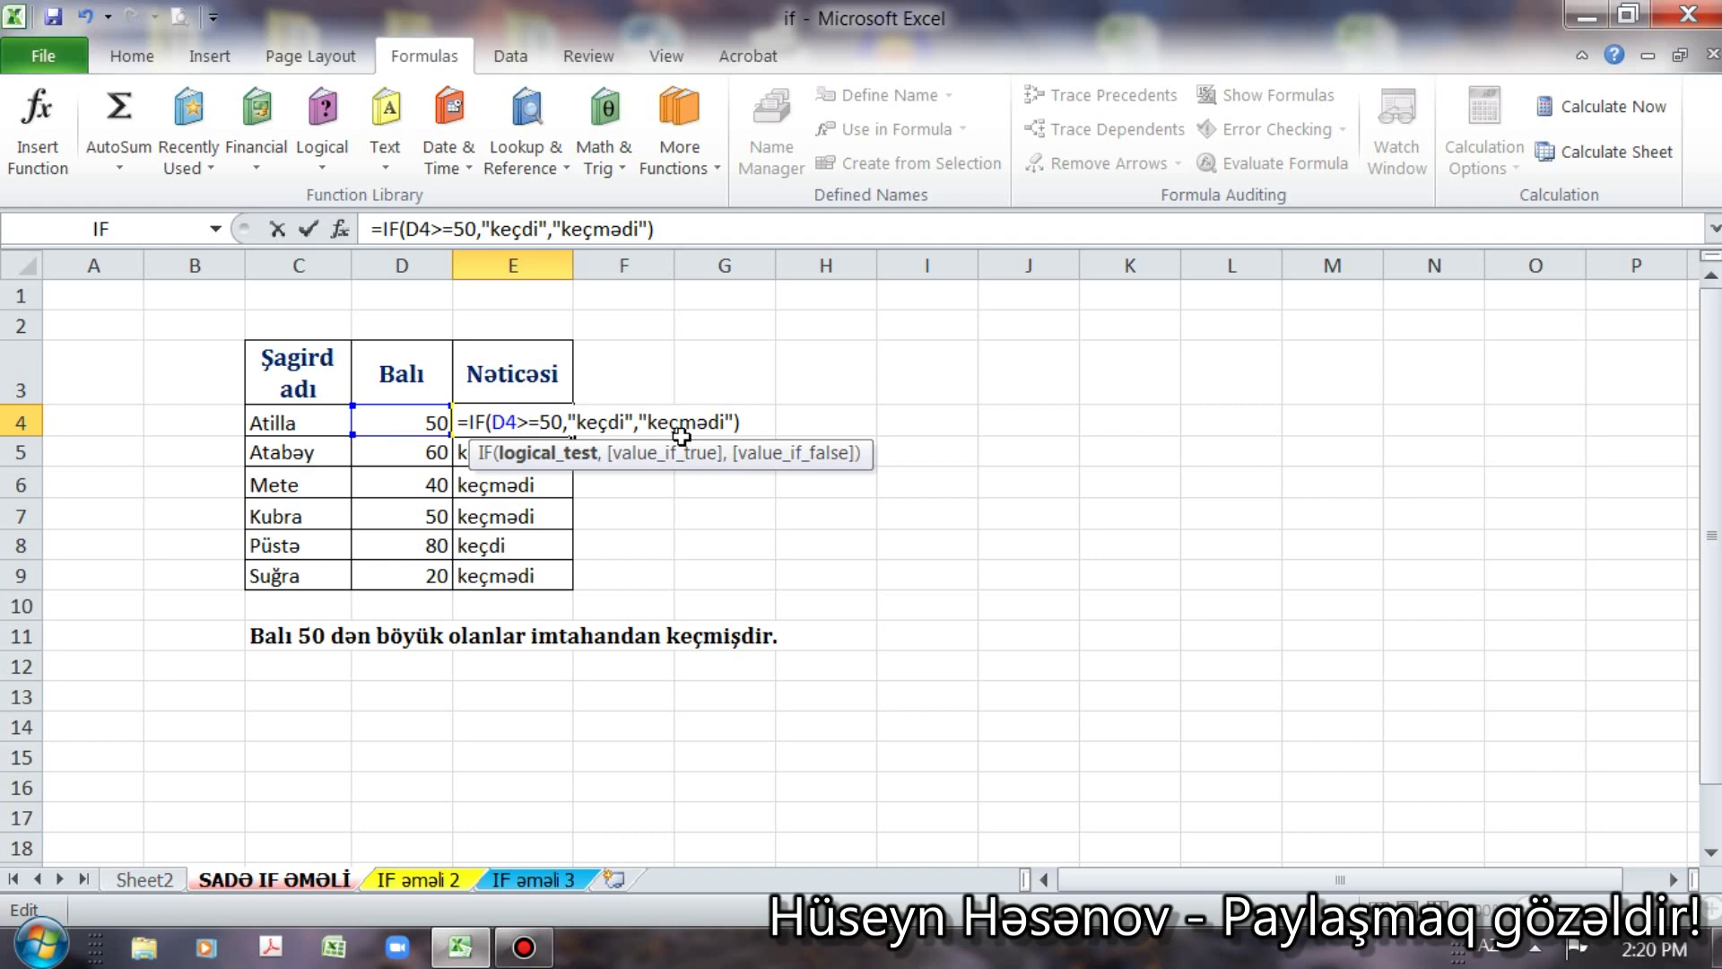
pyautogui.press('Return')
pyautogui.click(531, 422)
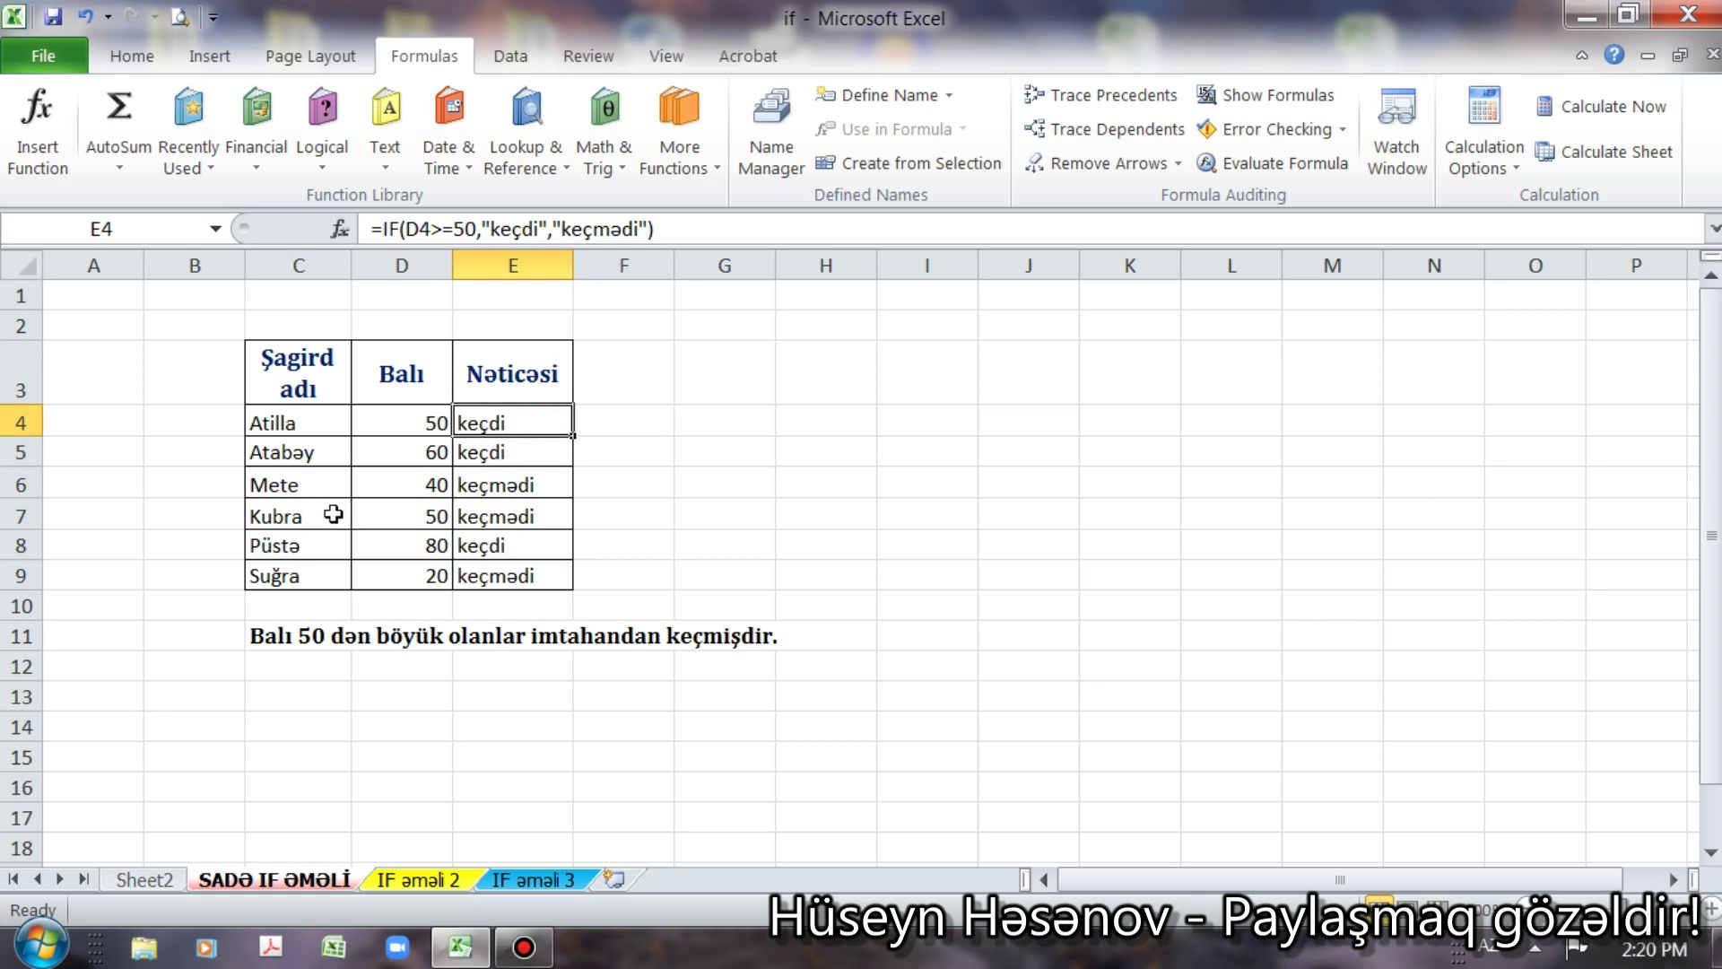
# Step: Fill the >=50 formula down to E9, confirm D7's 50 shows keçdi, then open IF əməli 2
pyautogui.click(335, 516)
pyautogui.click(417, 515)
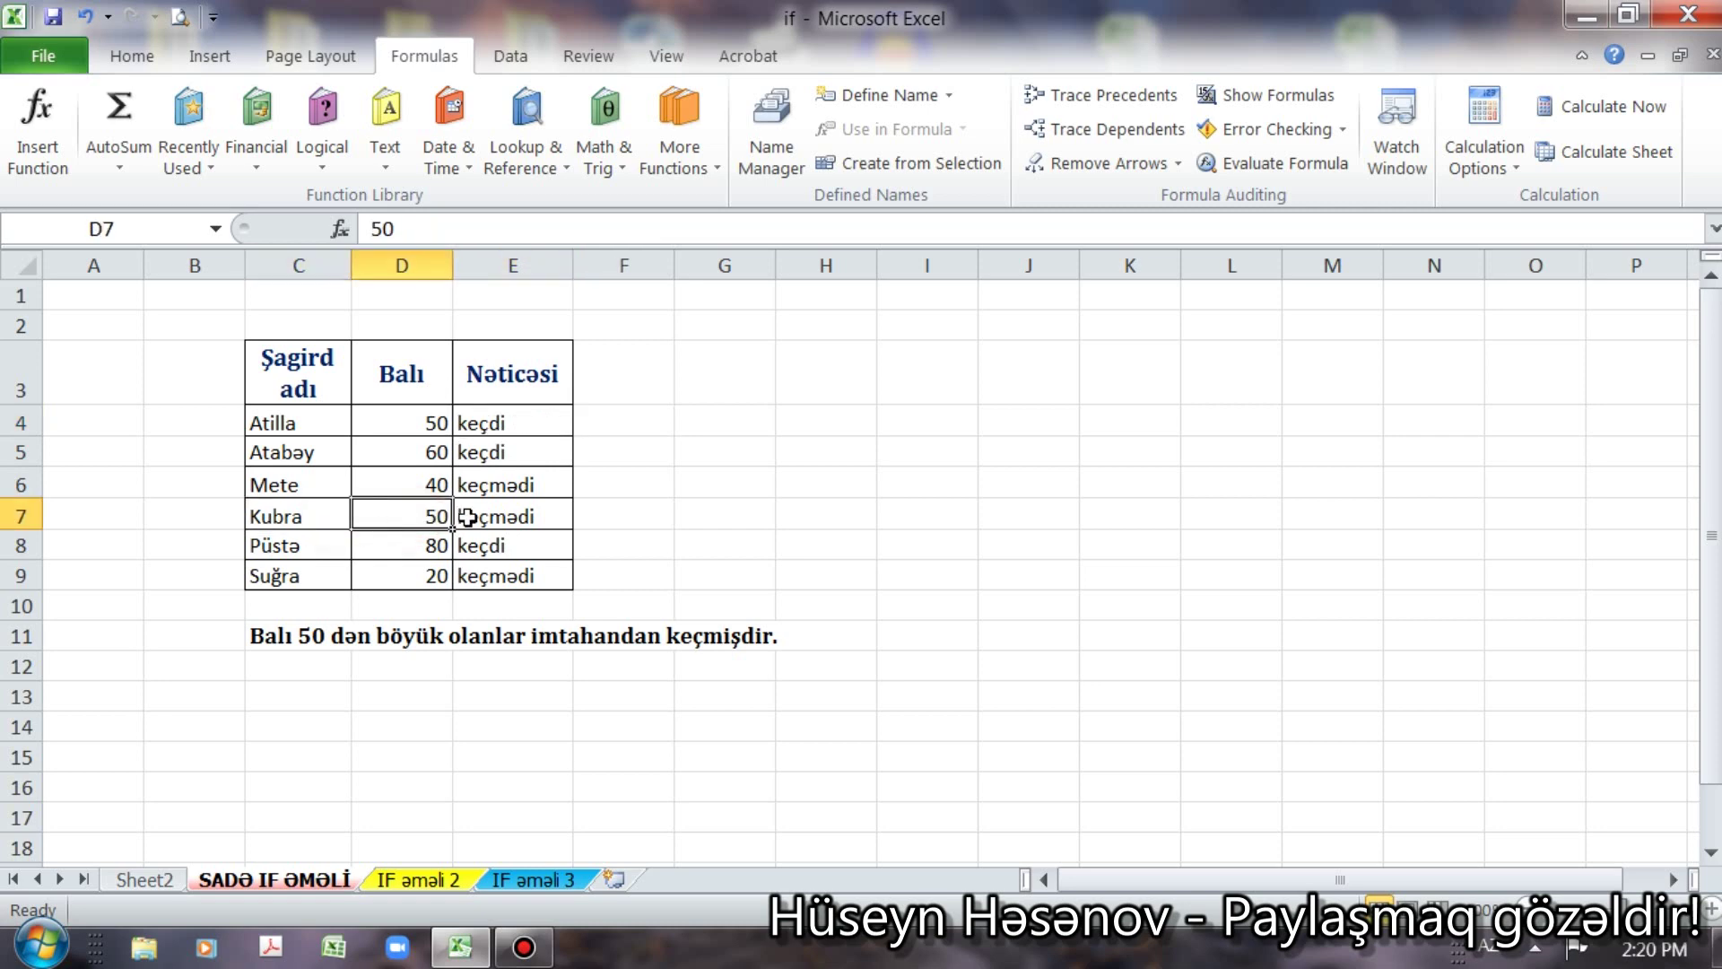
pyautogui.click(493, 518)
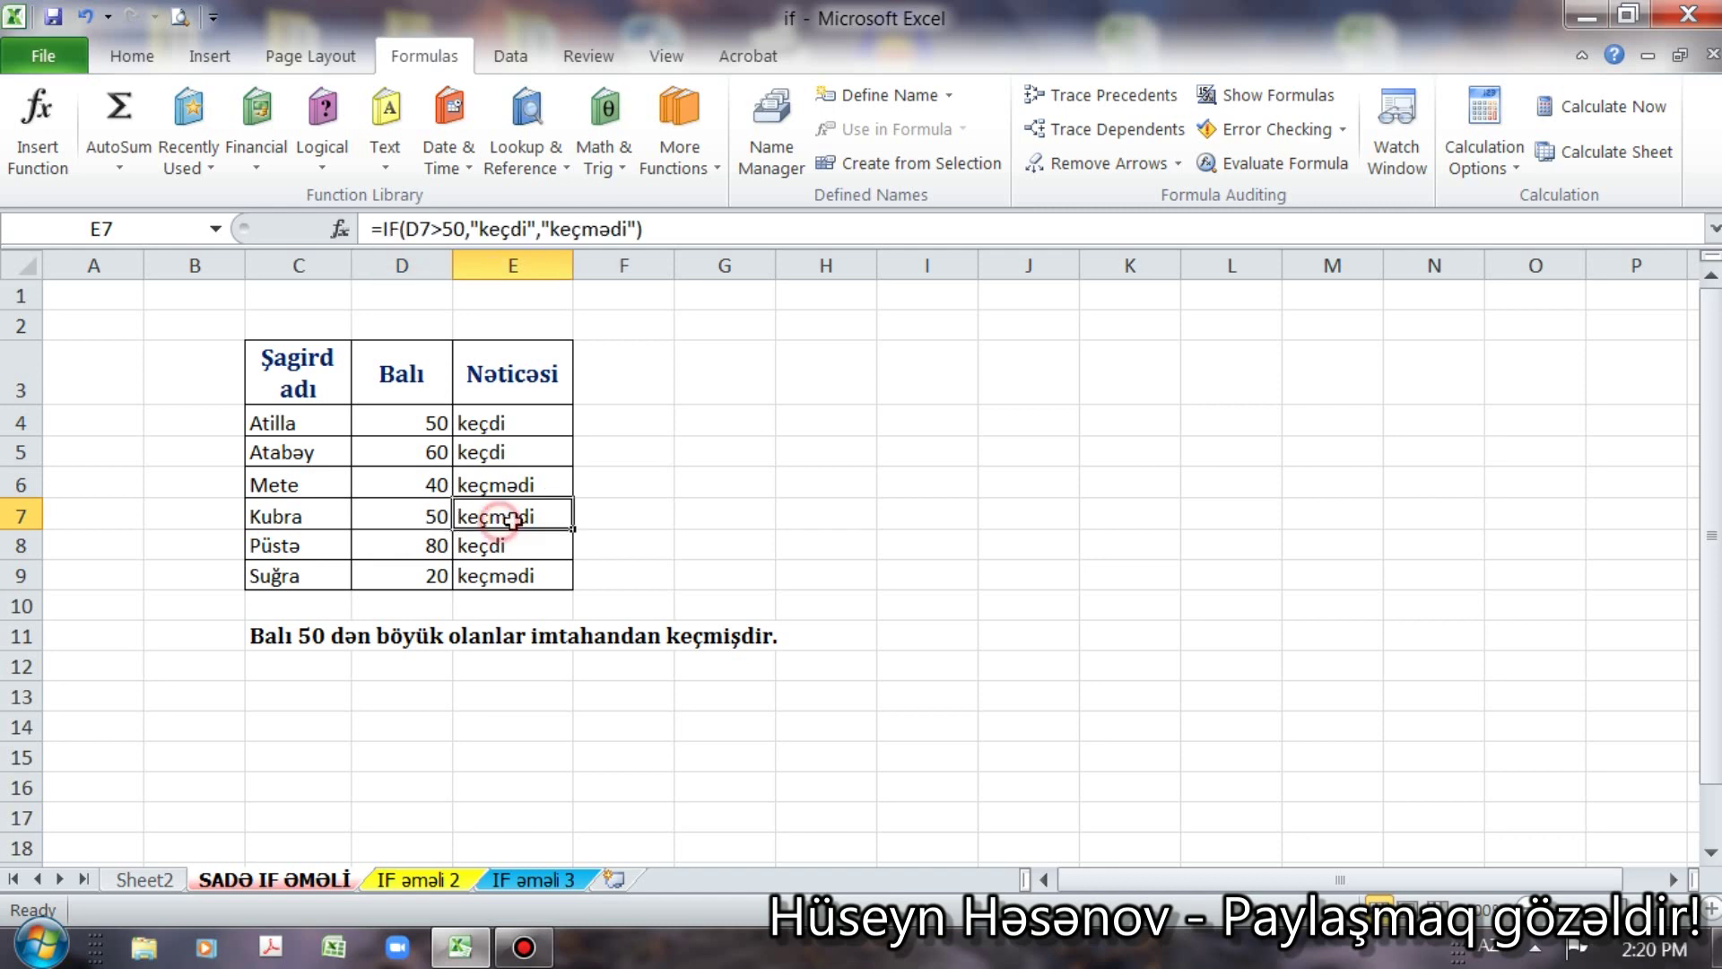
pyautogui.click(400, 514)
pyautogui.click(495, 425)
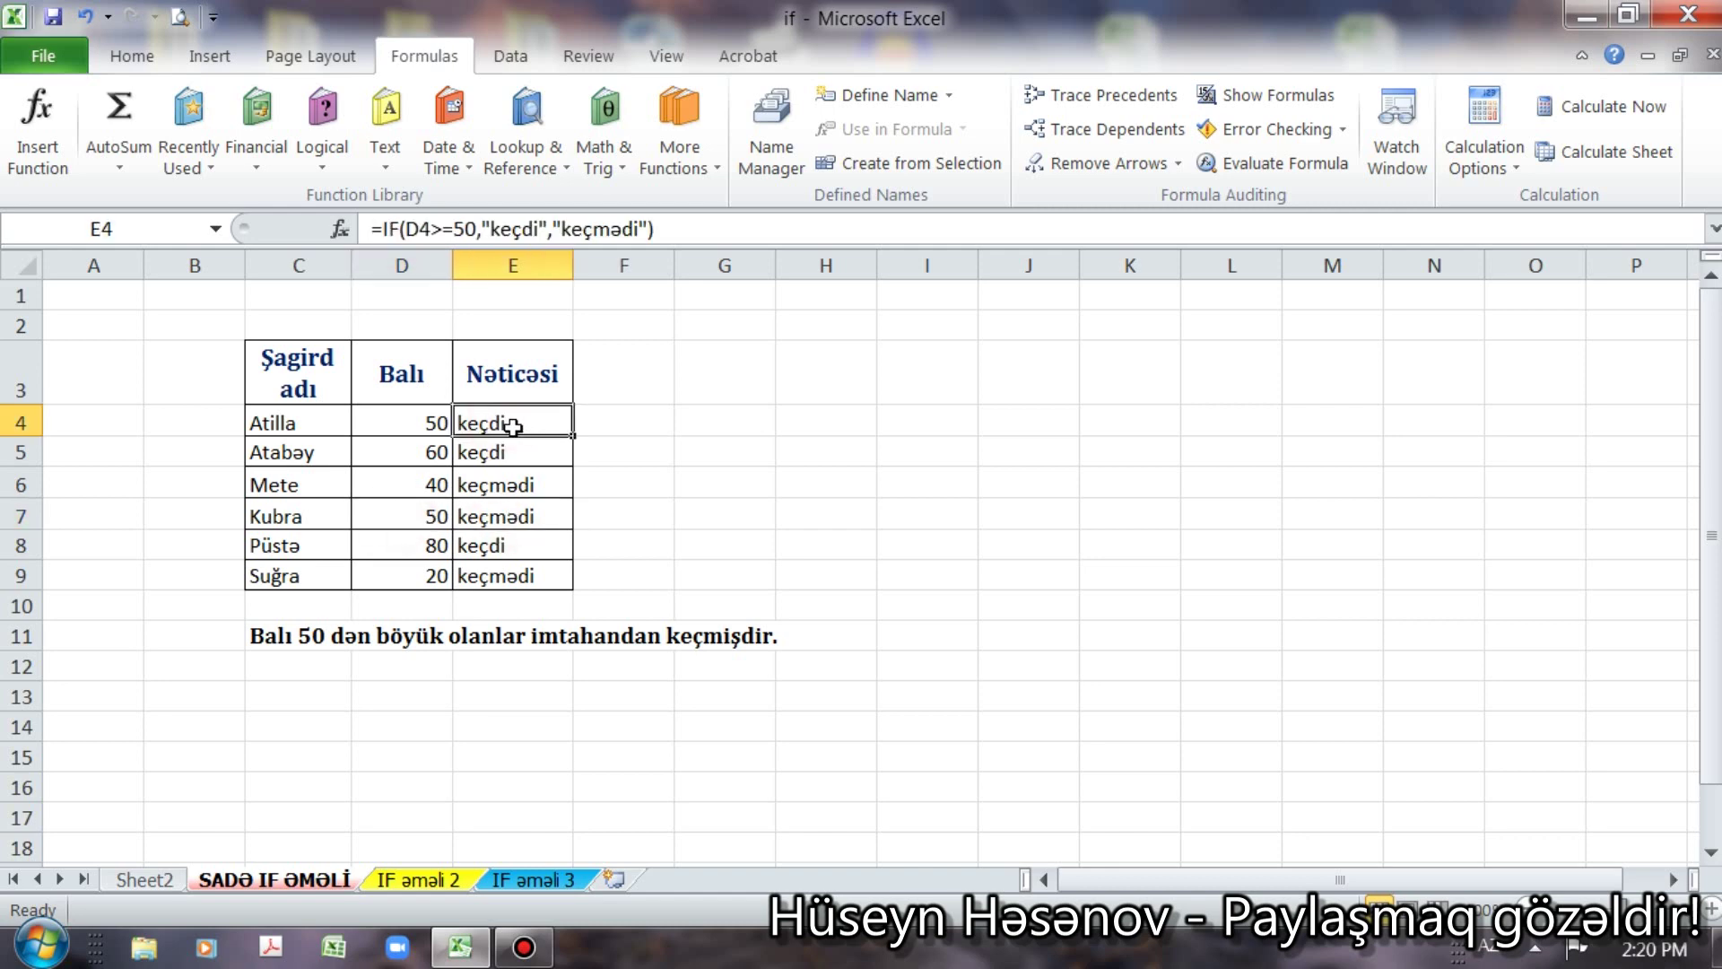
pyautogui.doubleClick(571, 436)
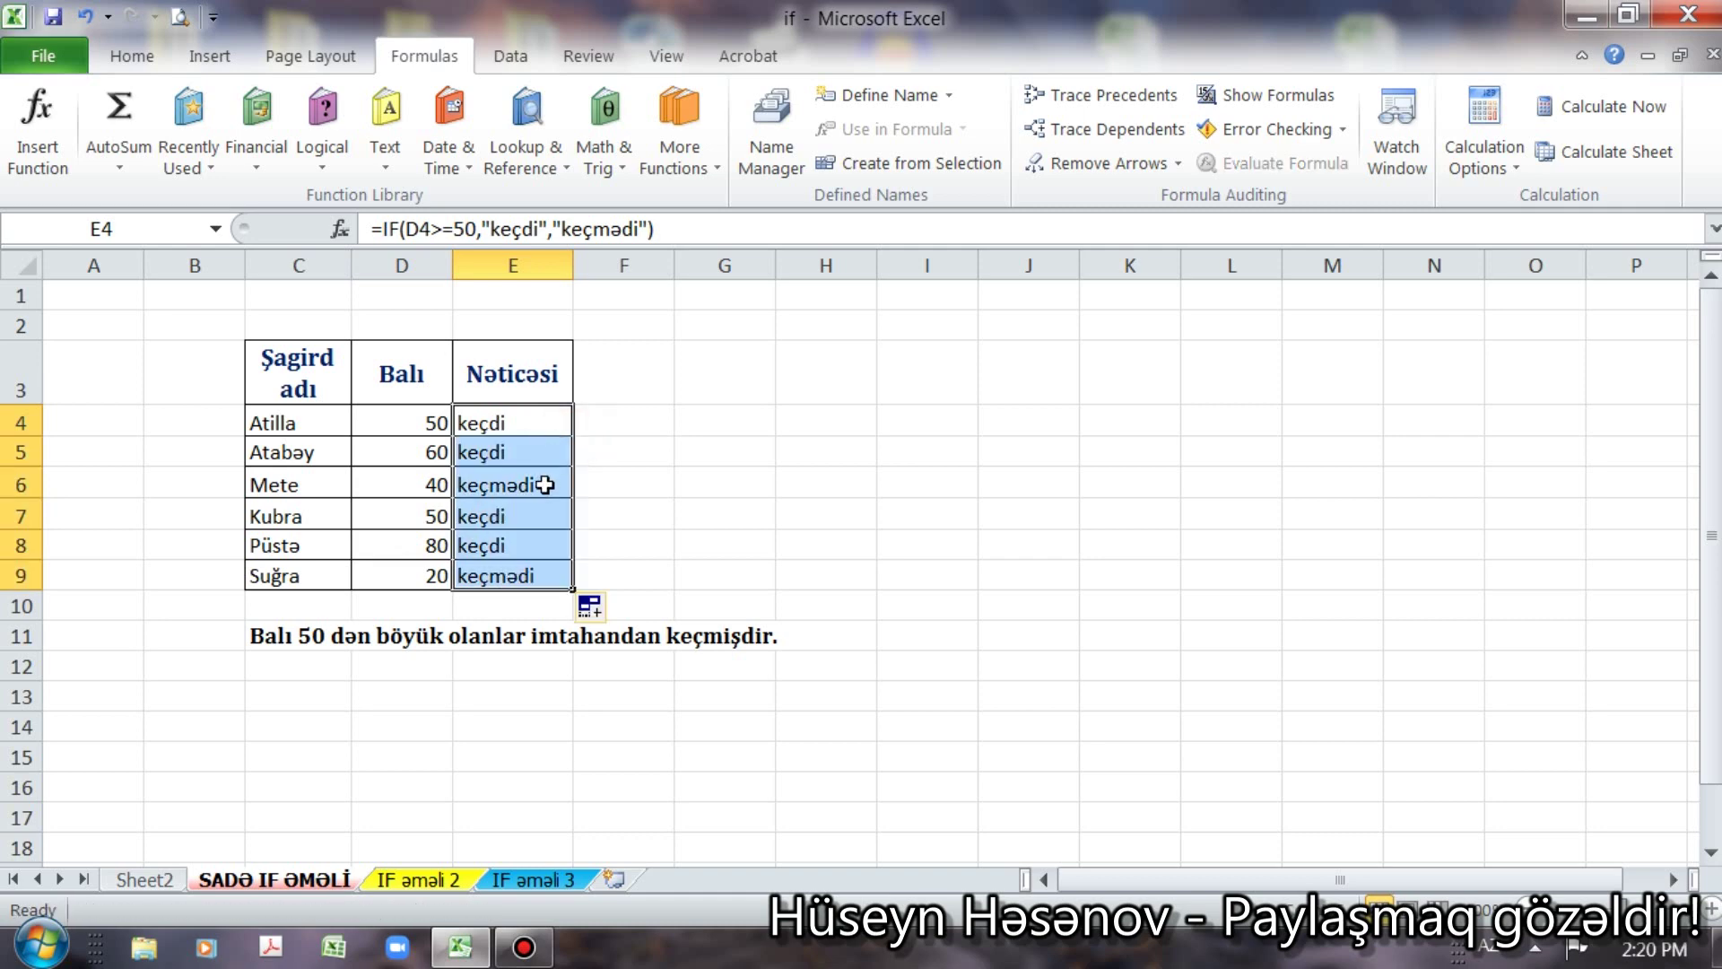
pyautogui.click(548, 520)
pyautogui.click(411, 516)
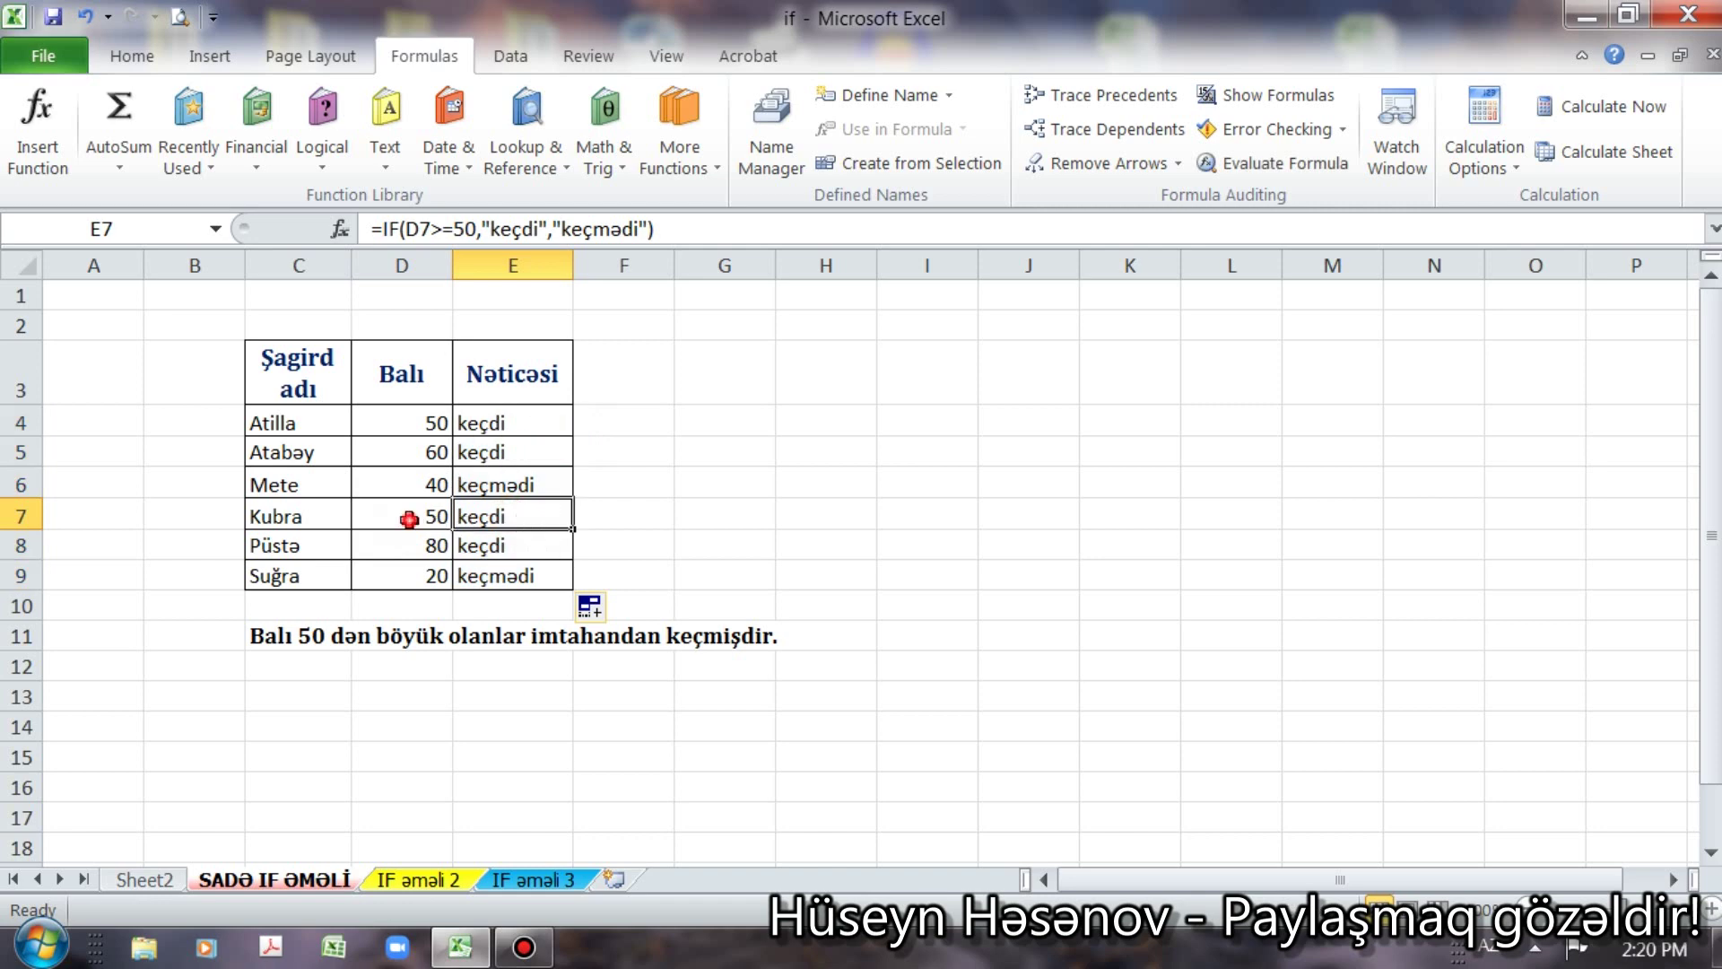
pyautogui.click(538, 518)
pyautogui.click(436, 880)
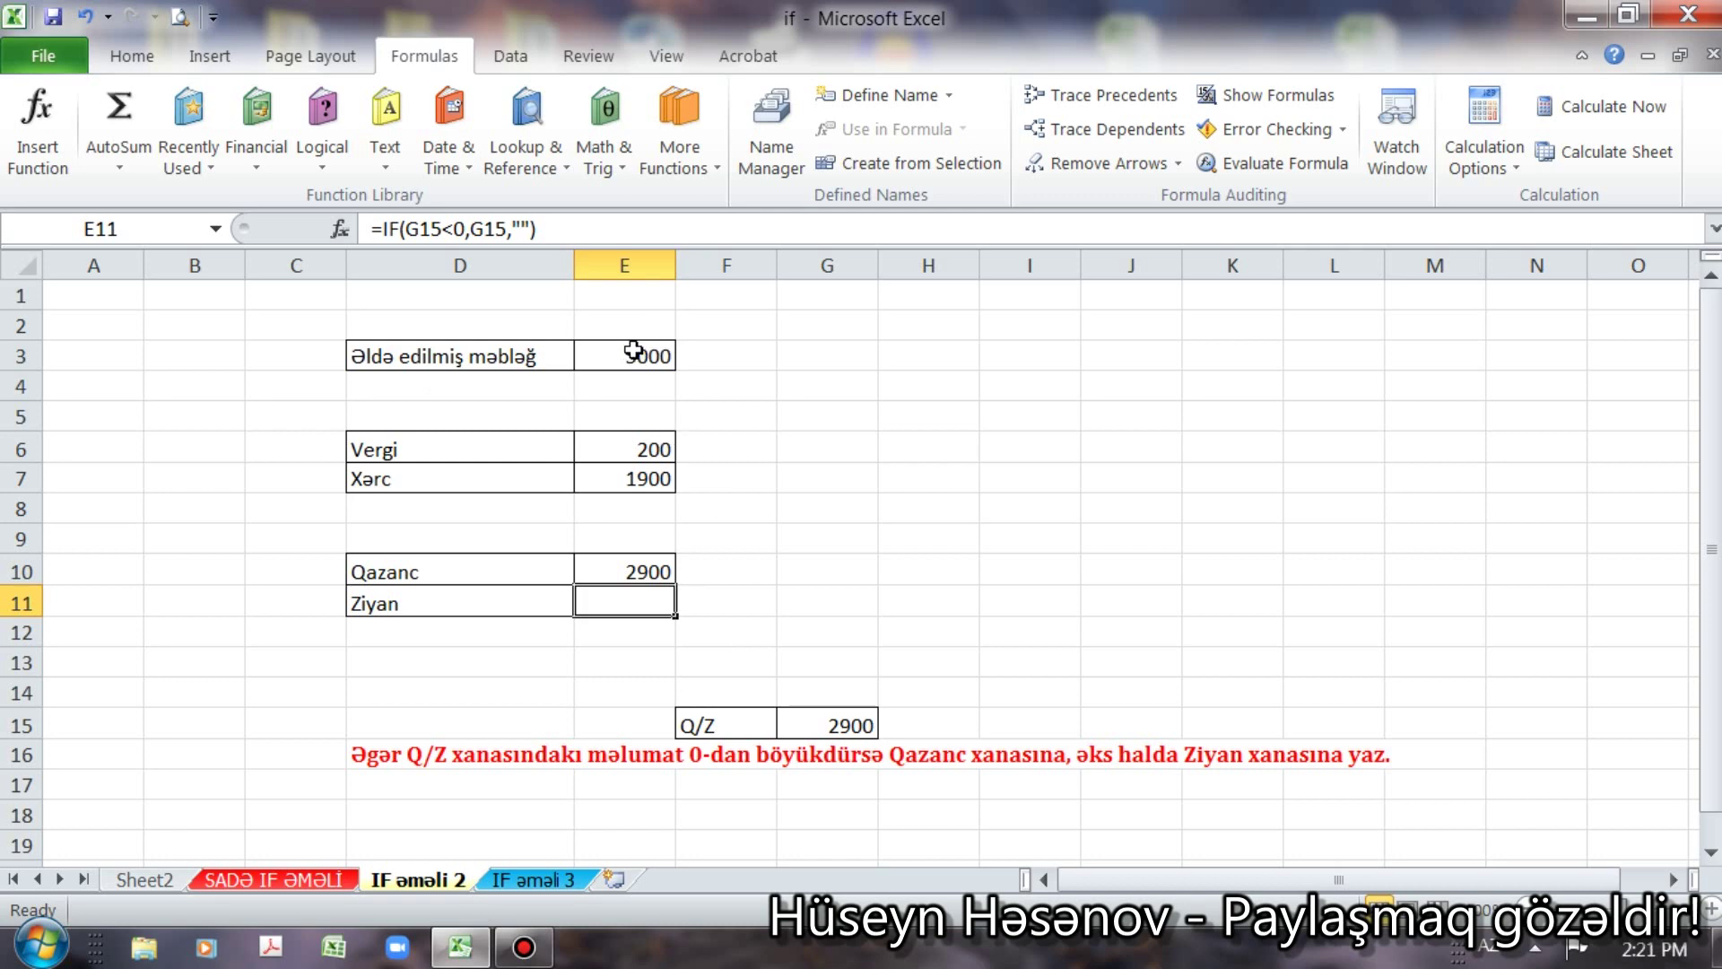
# Step: Review amount 5000, Vergi 200, Xərc 1900 and the Qazanc and Ziyan IF formulas
pyautogui.click(635, 352)
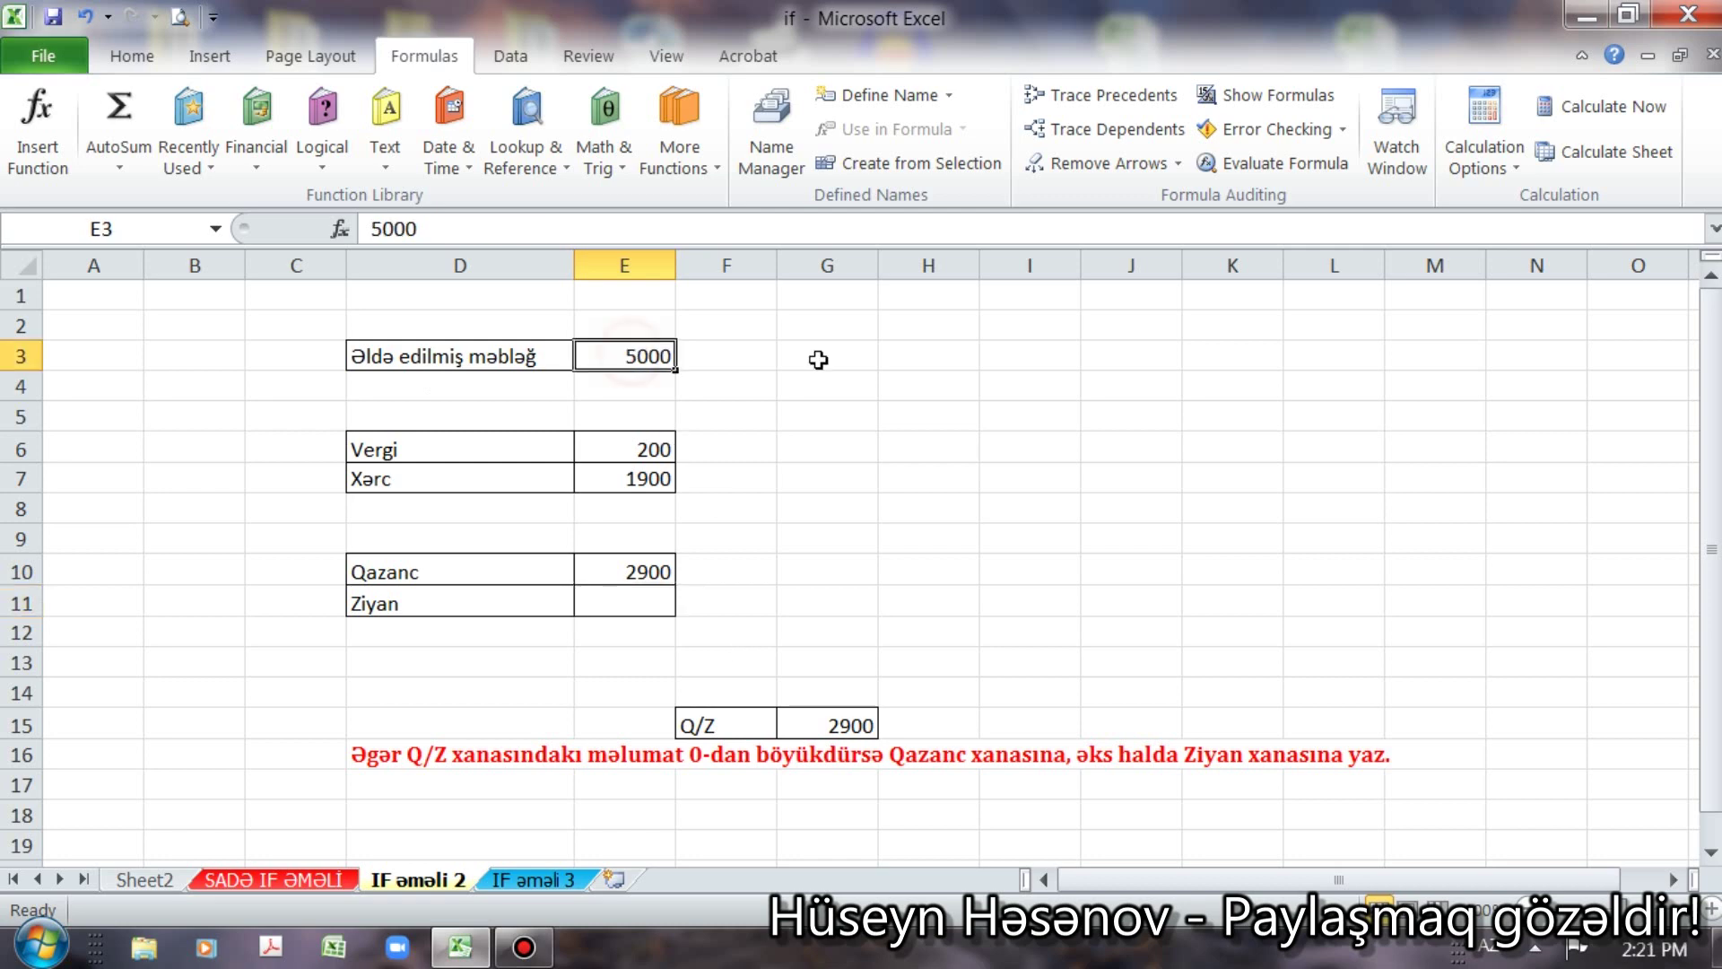
pyautogui.click(661, 445)
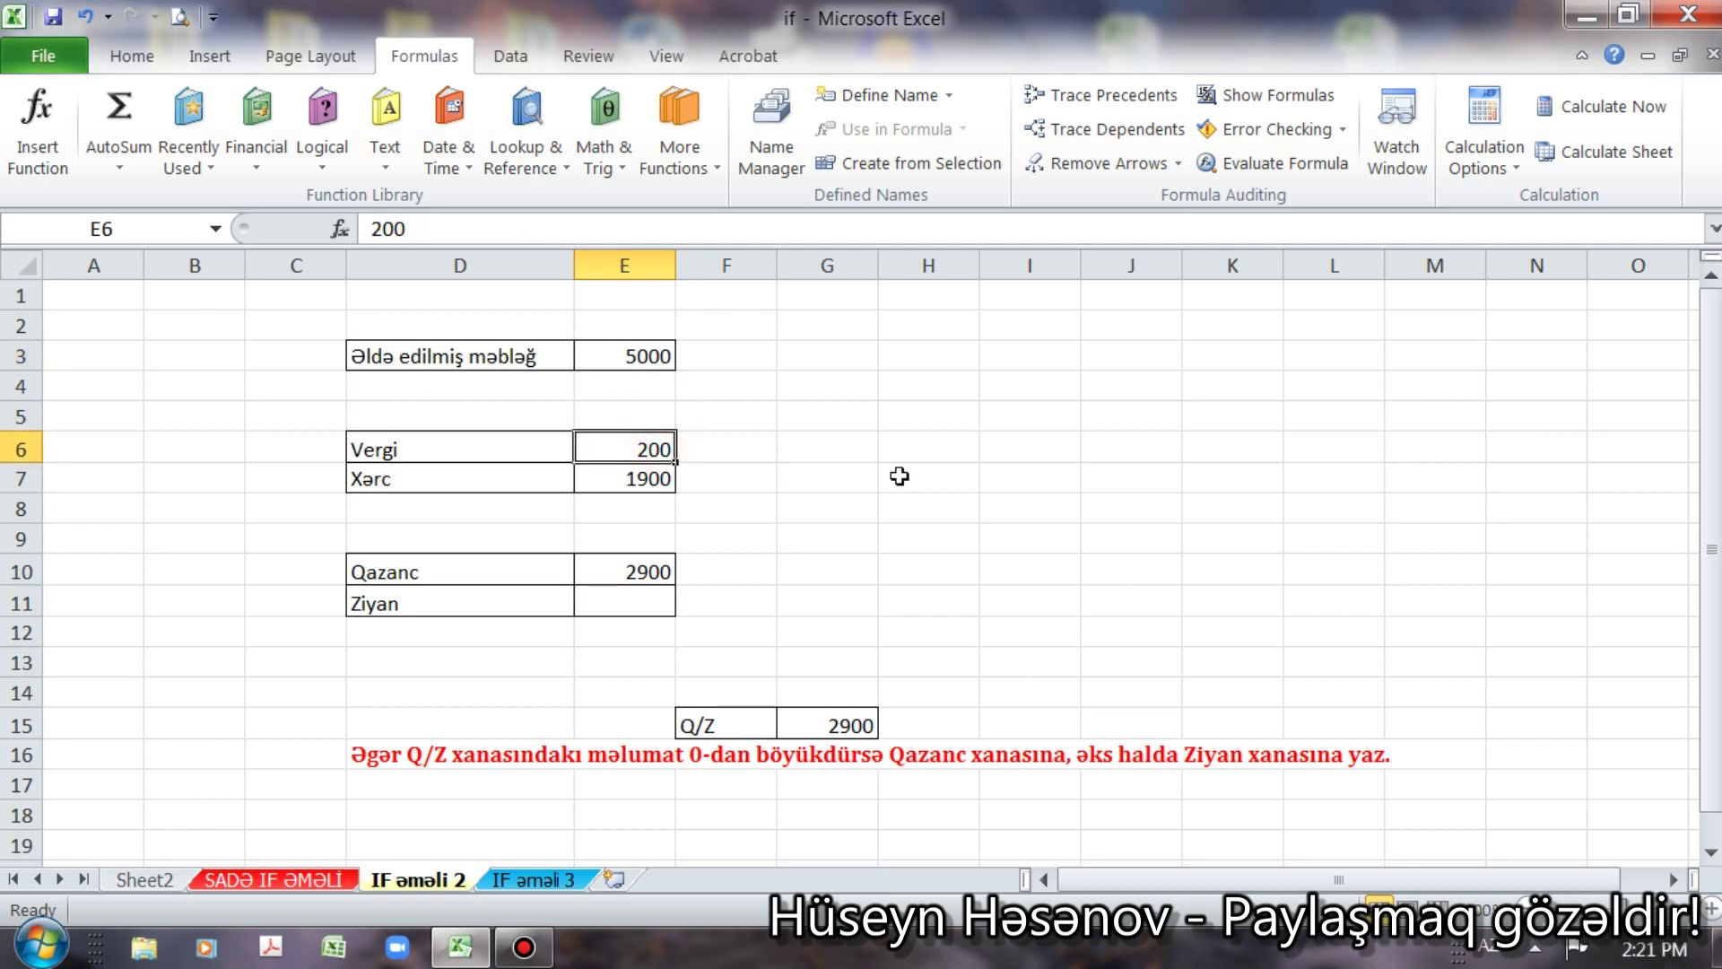
pyautogui.click(651, 482)
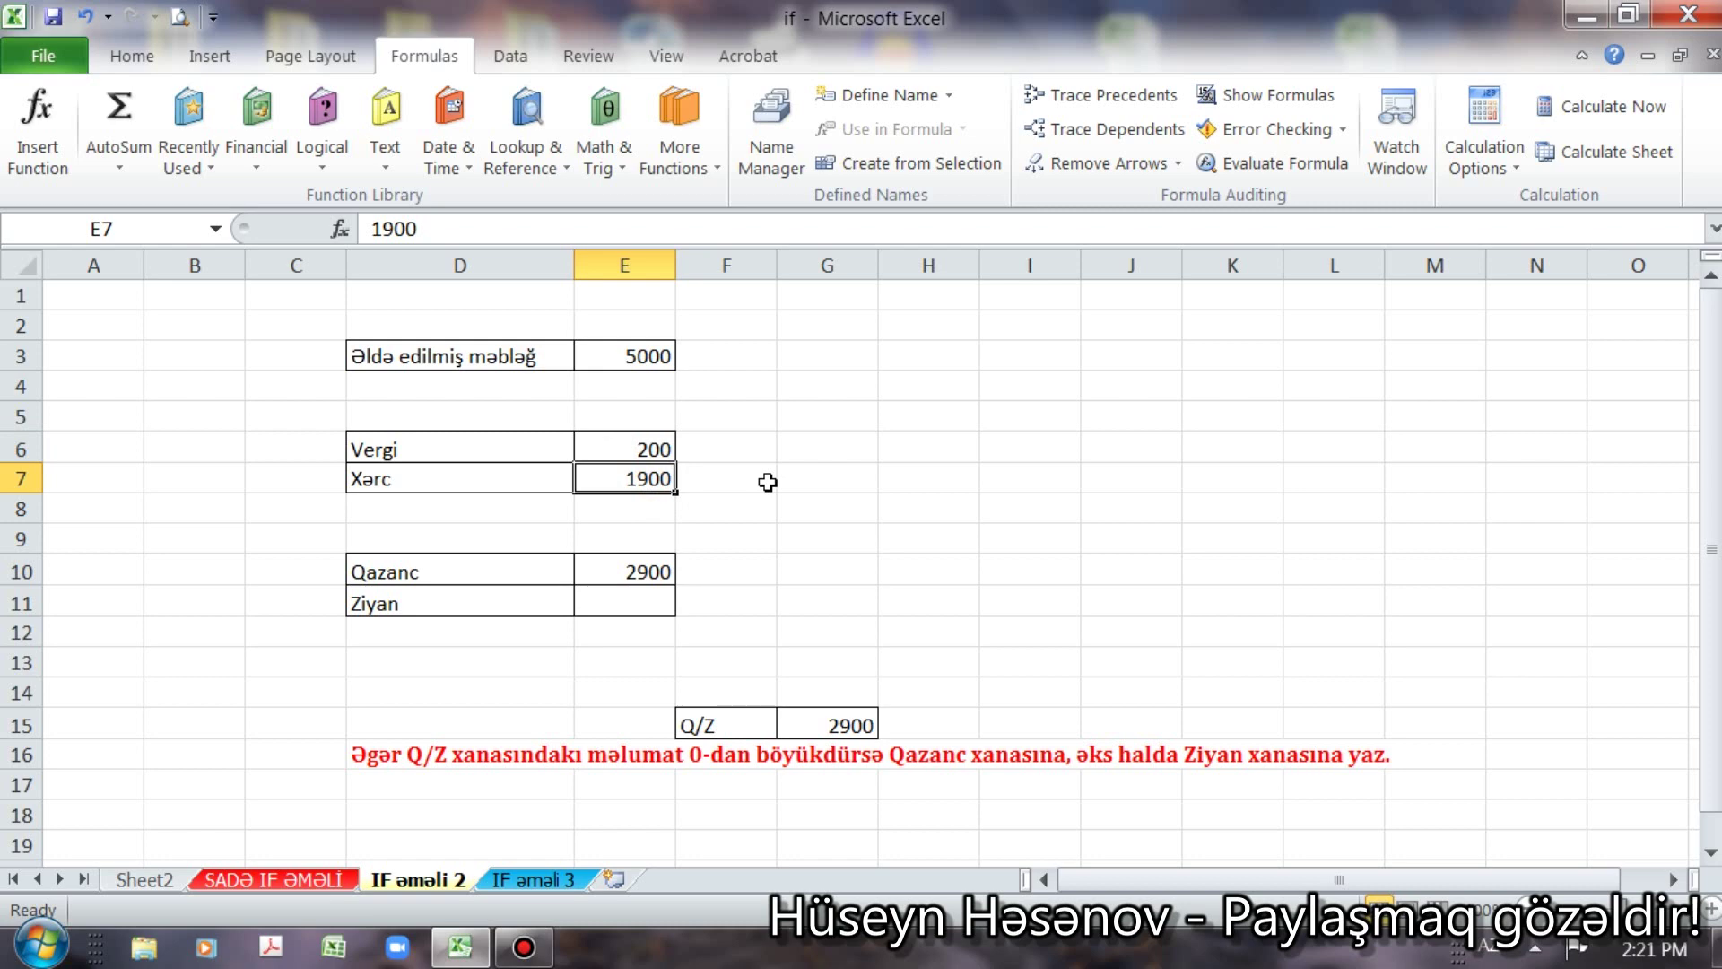
pyautogui.click(640, 570)
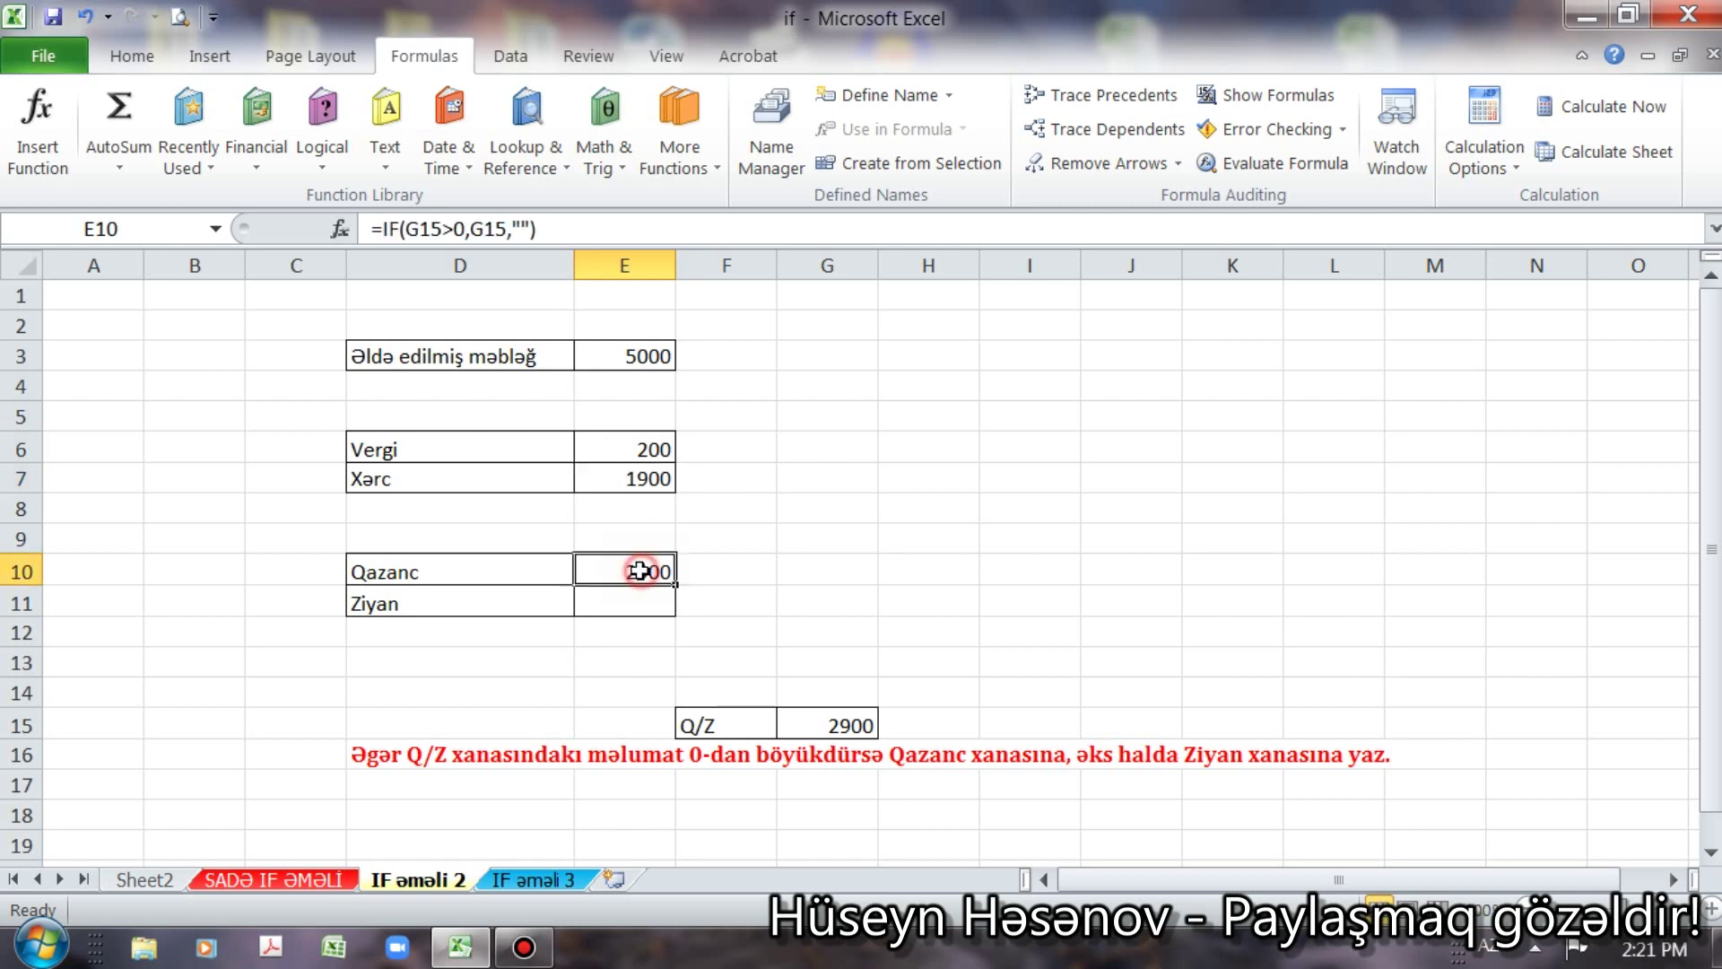
pyautogui.click(646, 599)
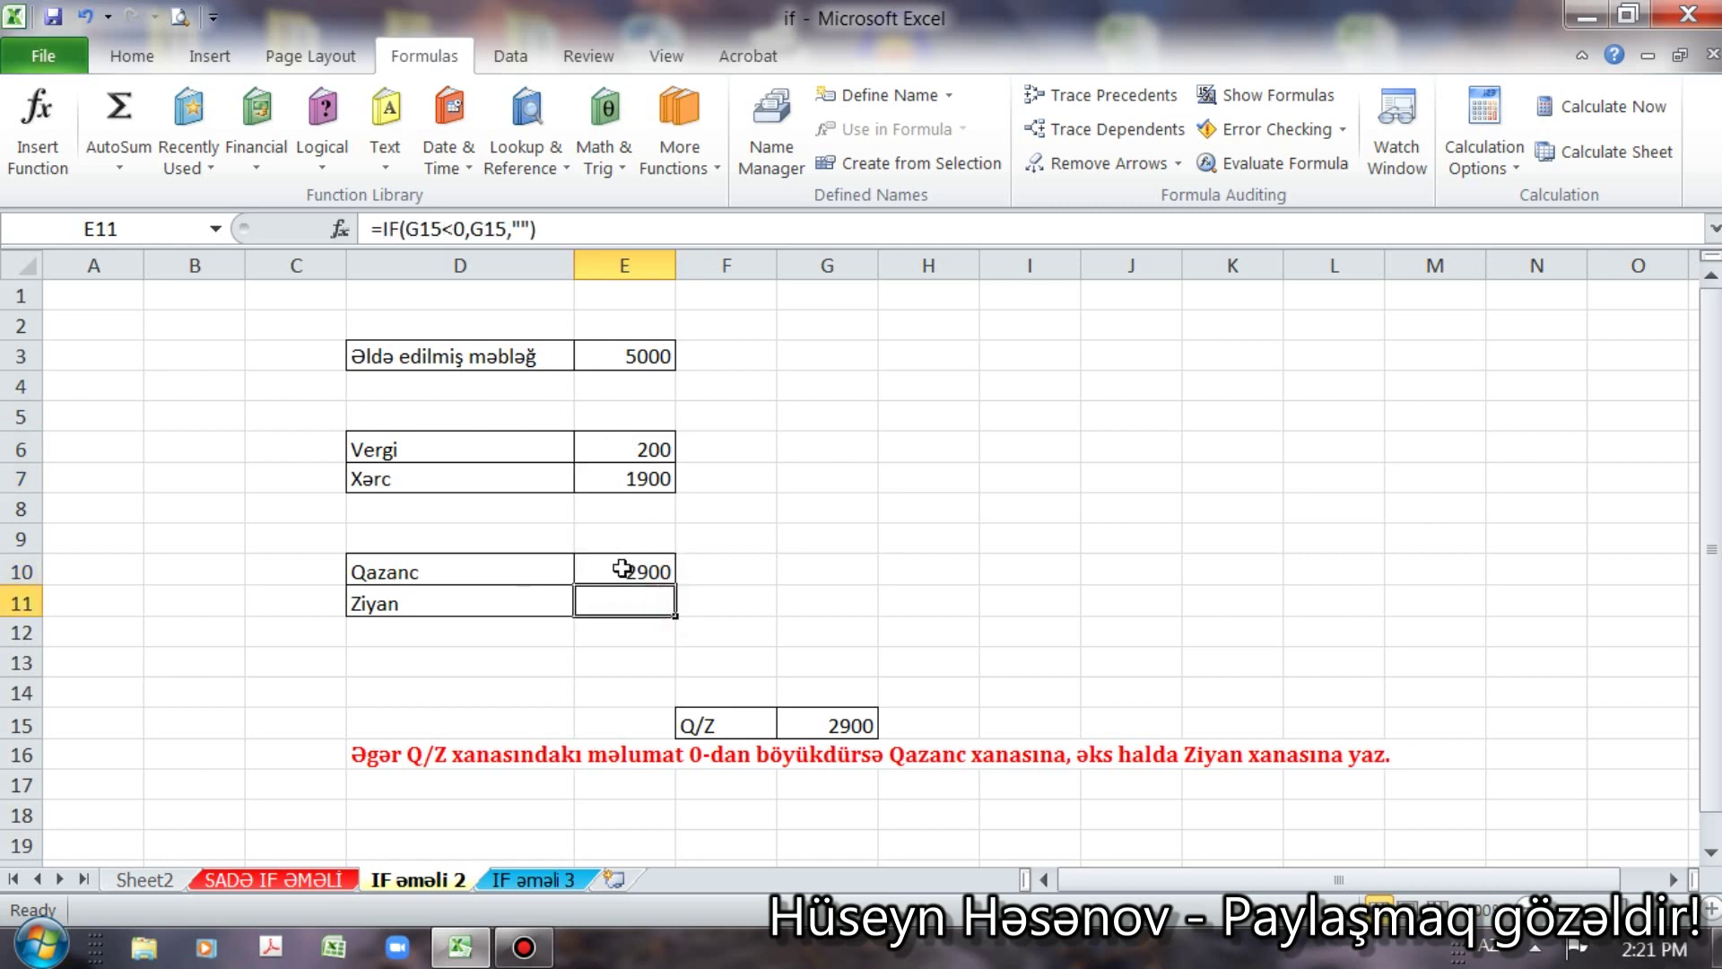
pyautogui.click(483, 576)
pyautogui.click(630, 571)
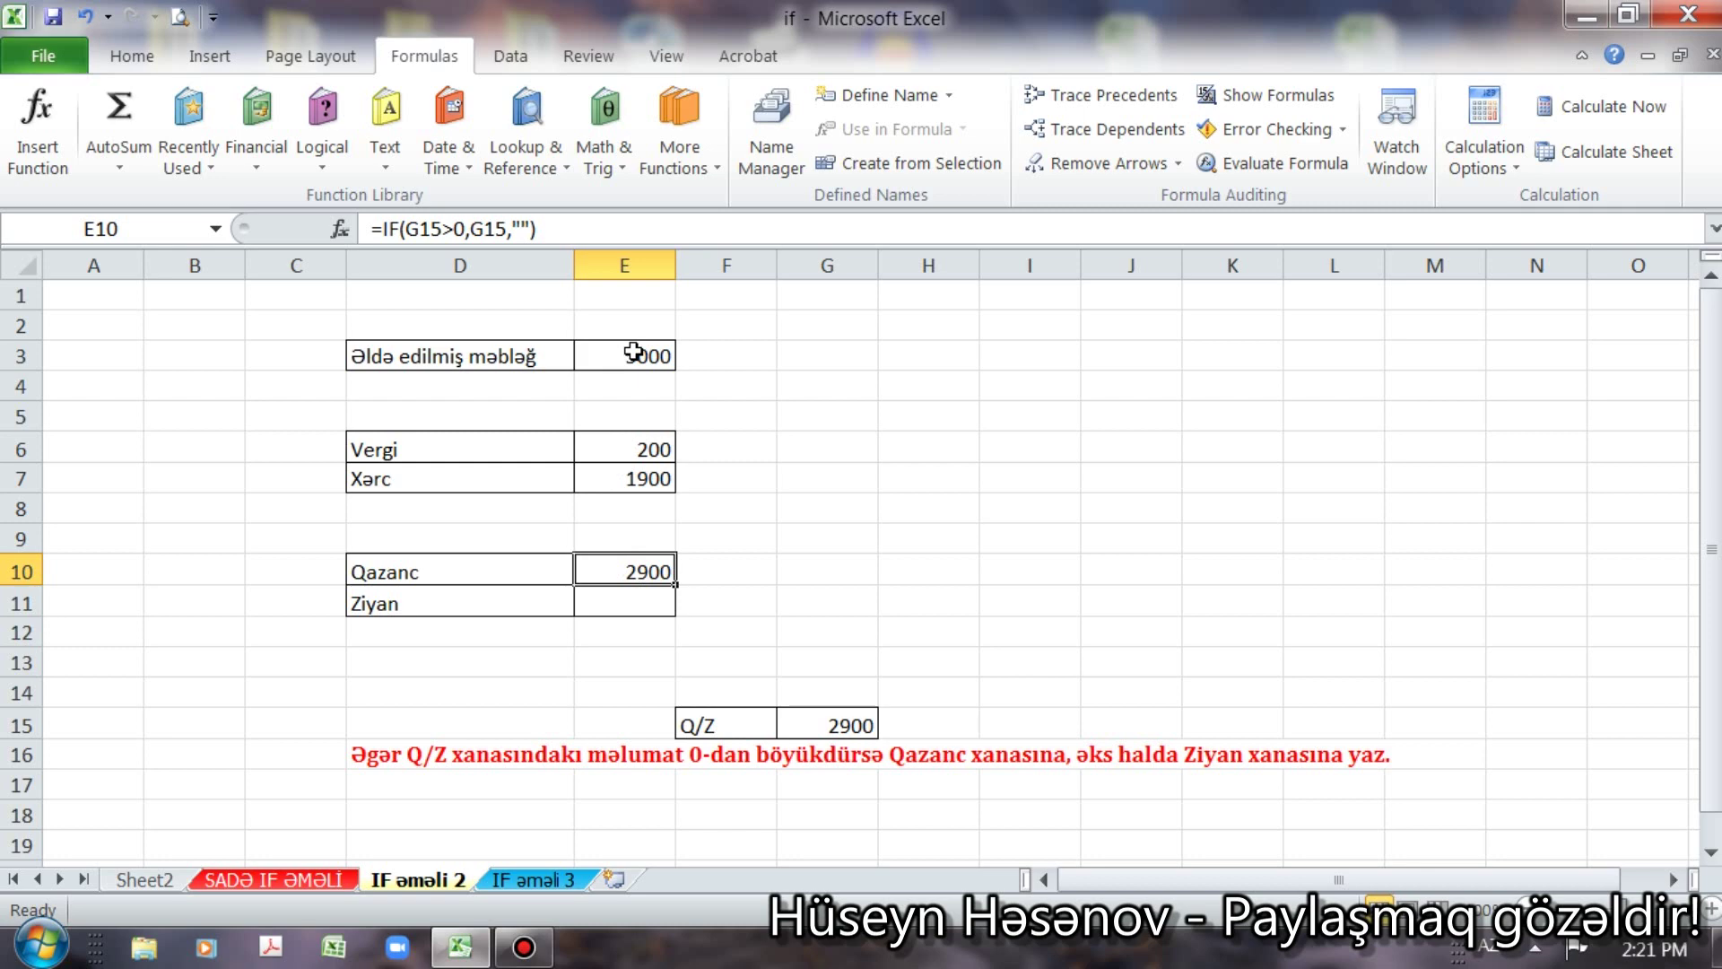
pyautogui.click(628, 448)
pyautogui.click(632, 480)
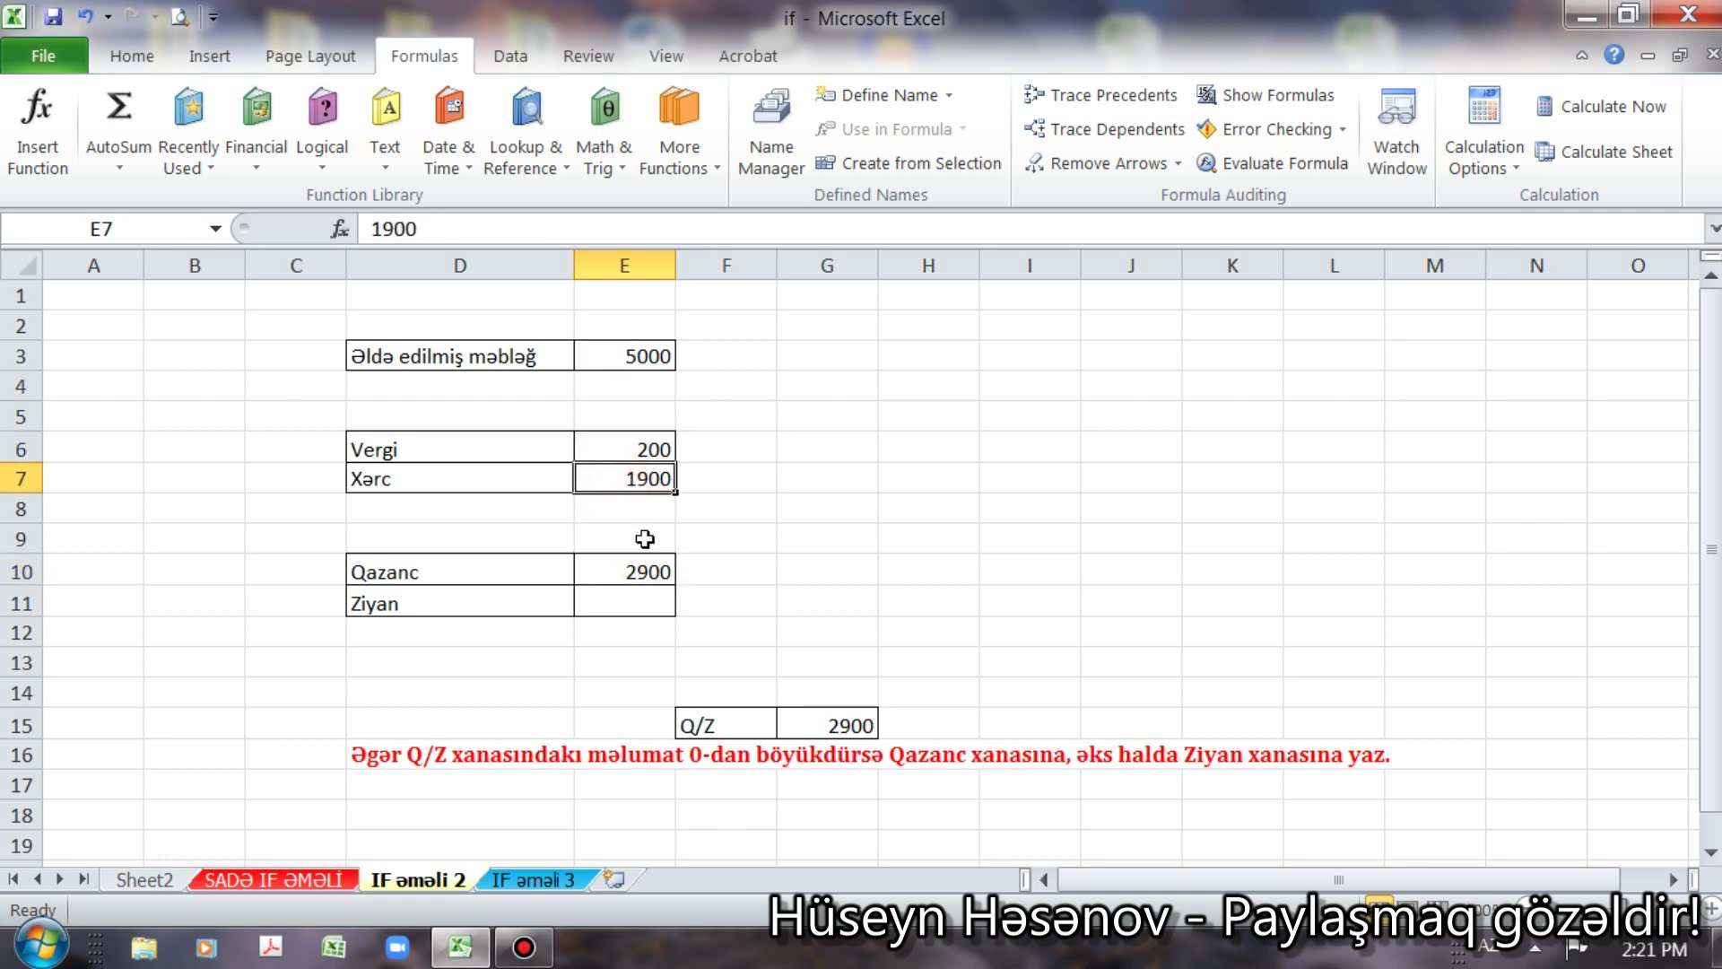
pyautogui.click(637, 574)
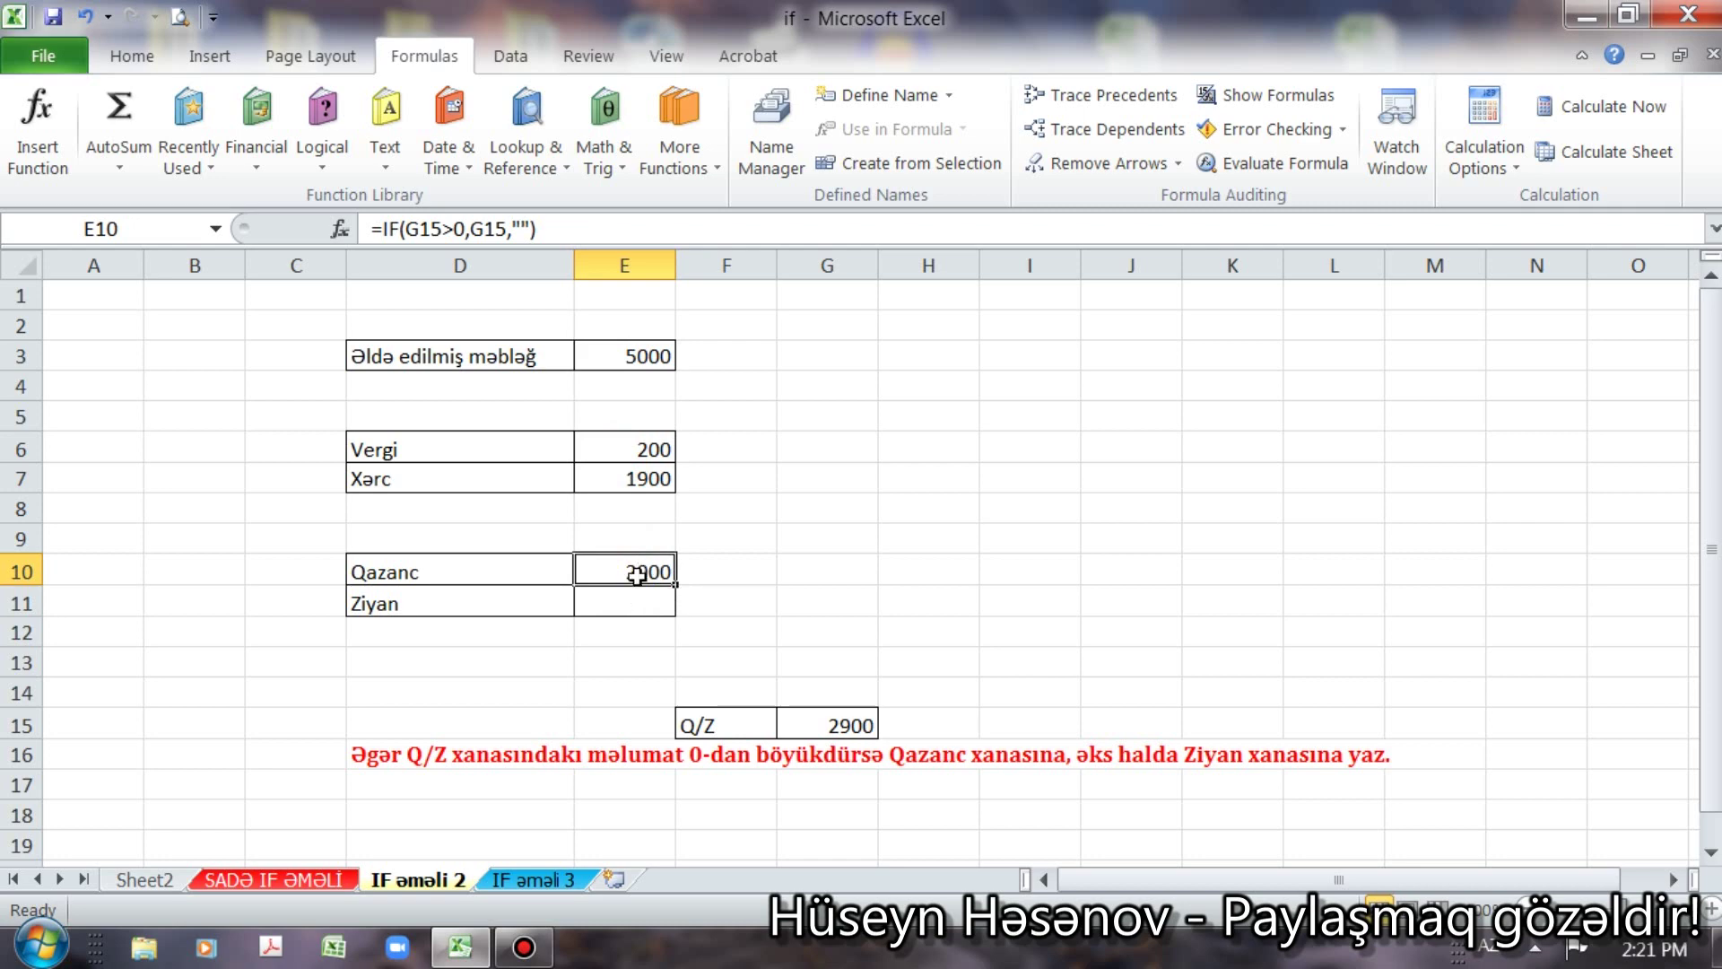
pyautogui.click(627, 603)
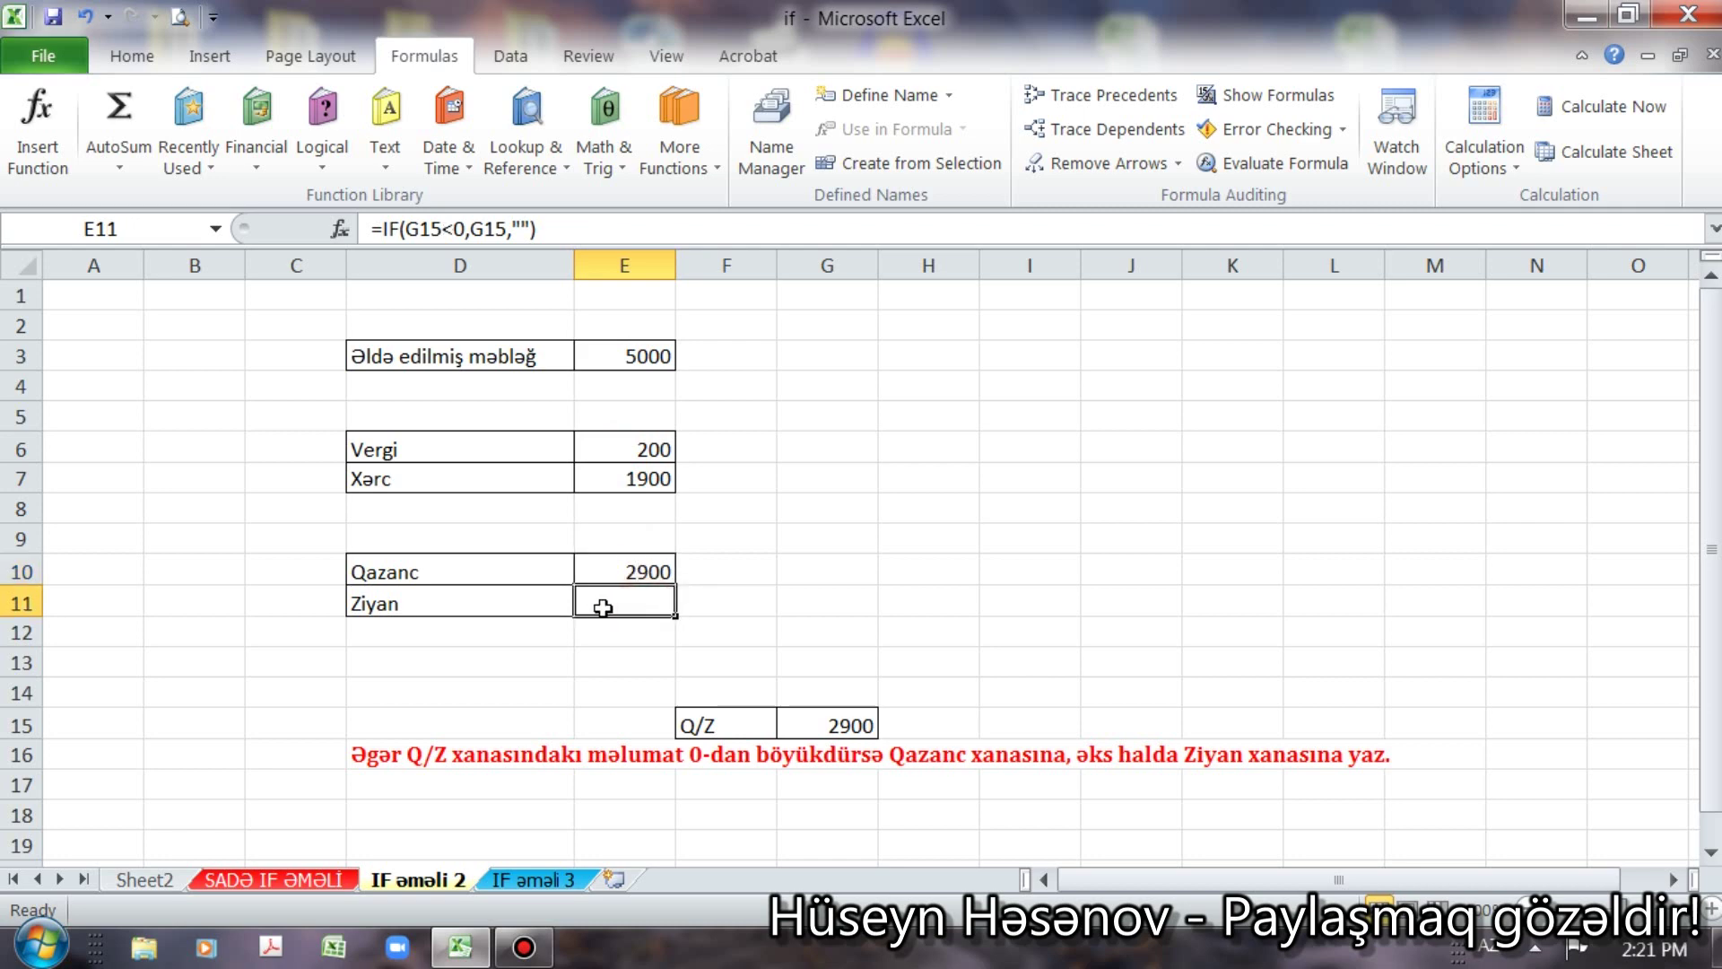
pyautogui.click(640, 355)
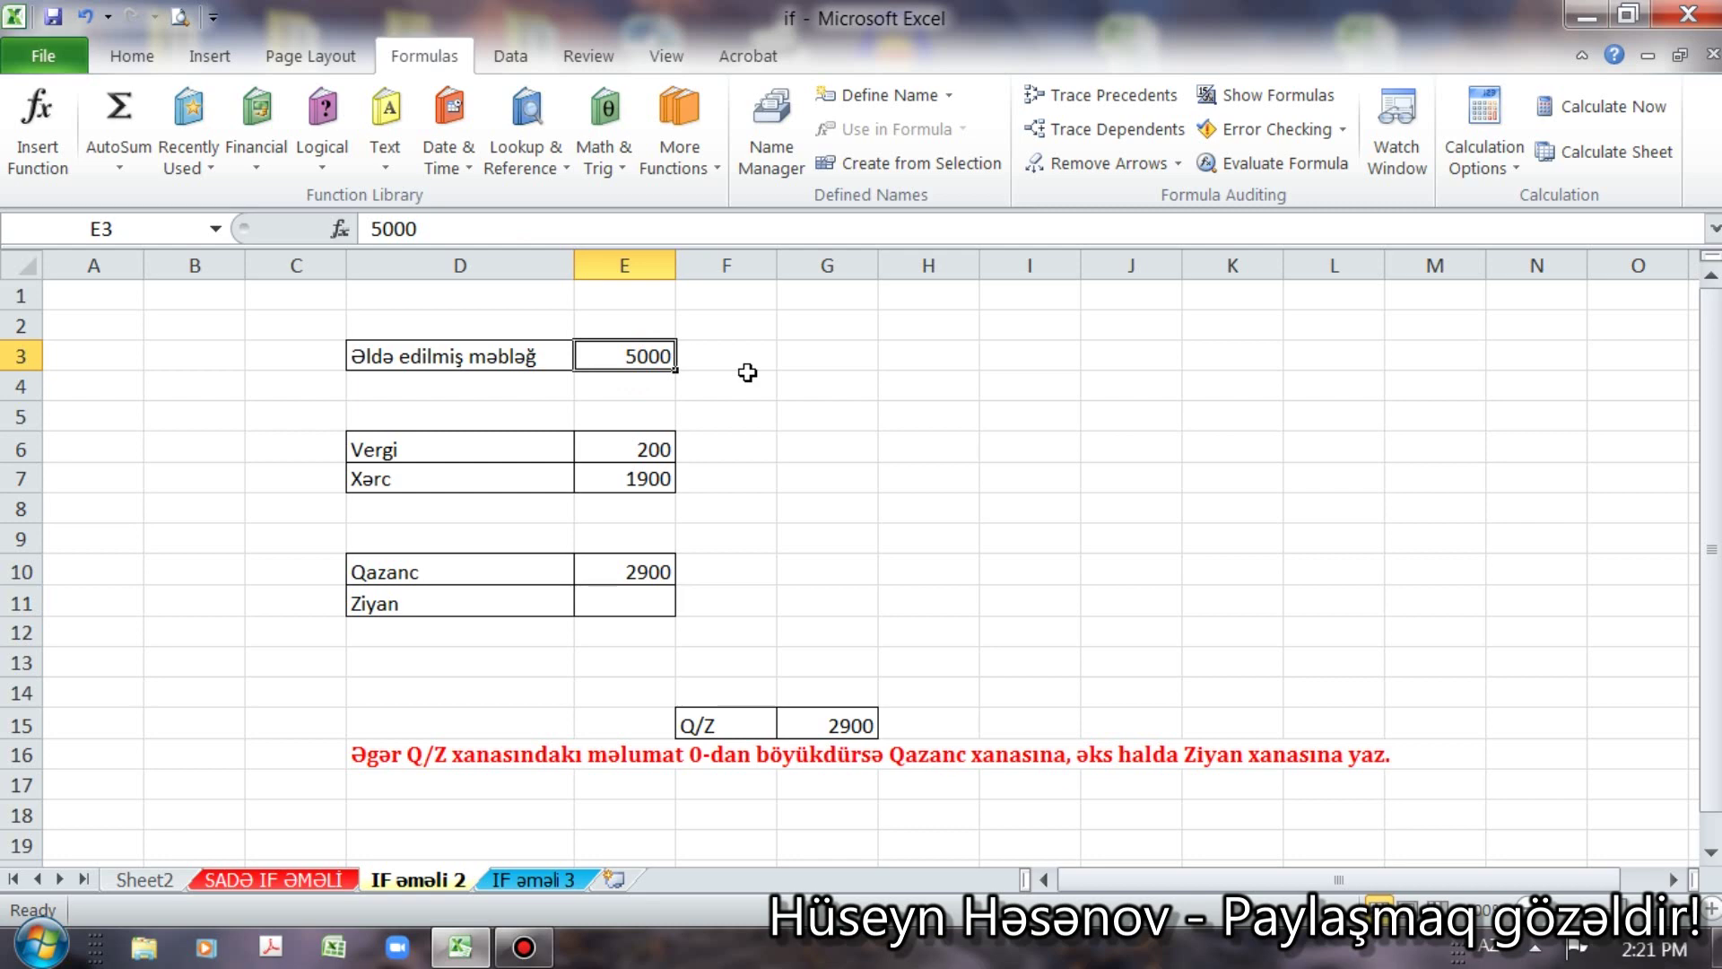
# Step: Enter 2000 in E3 and check that Q/Z and Ziyan show -100 while Qazanc is blank
pyautogui.write('2000')
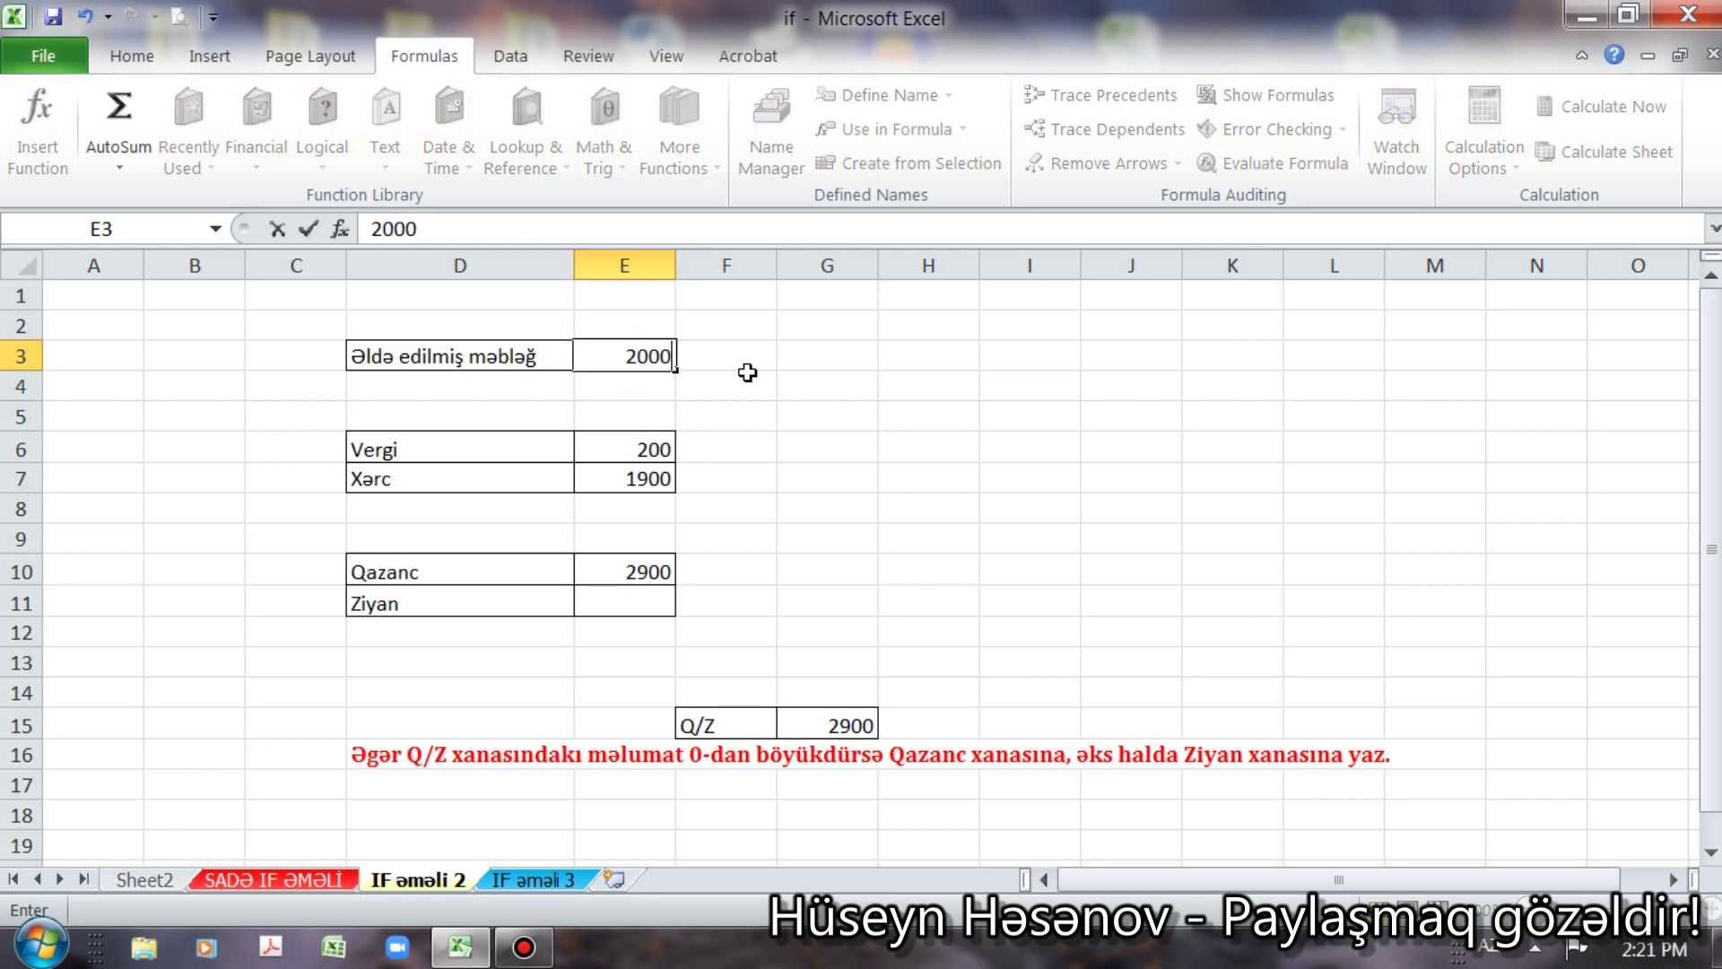
pyautogui.press('Return')
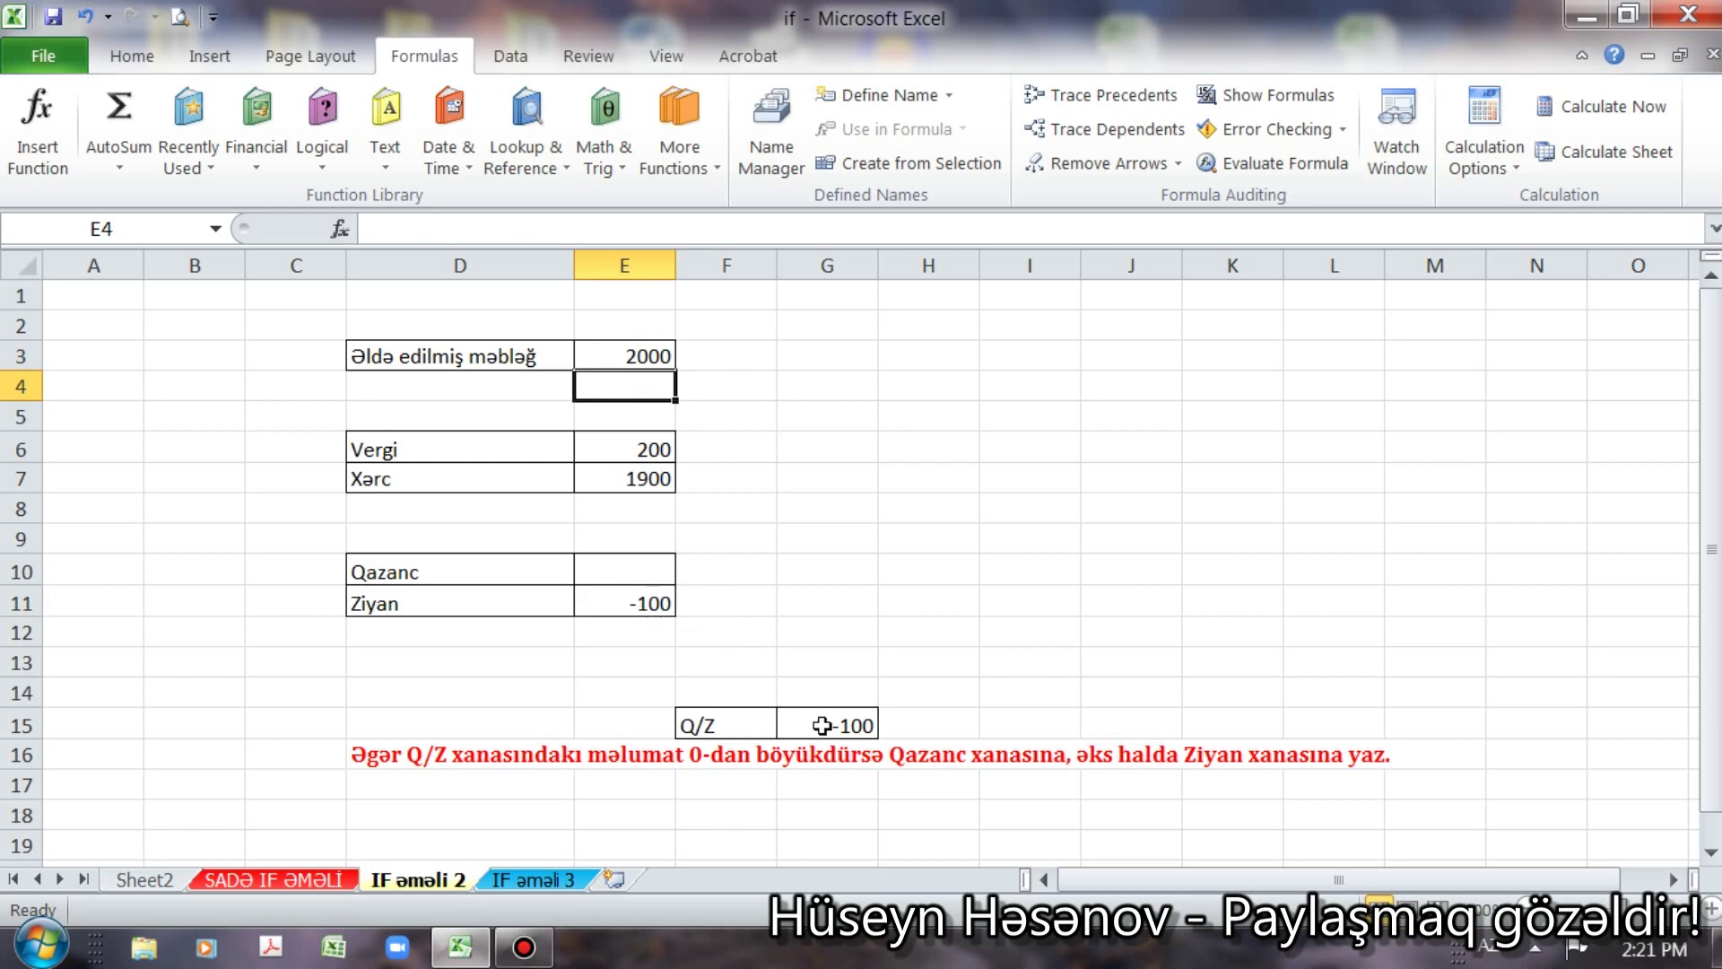
pyautogui.click(733, 725)
pyautogui.click(840, 725)
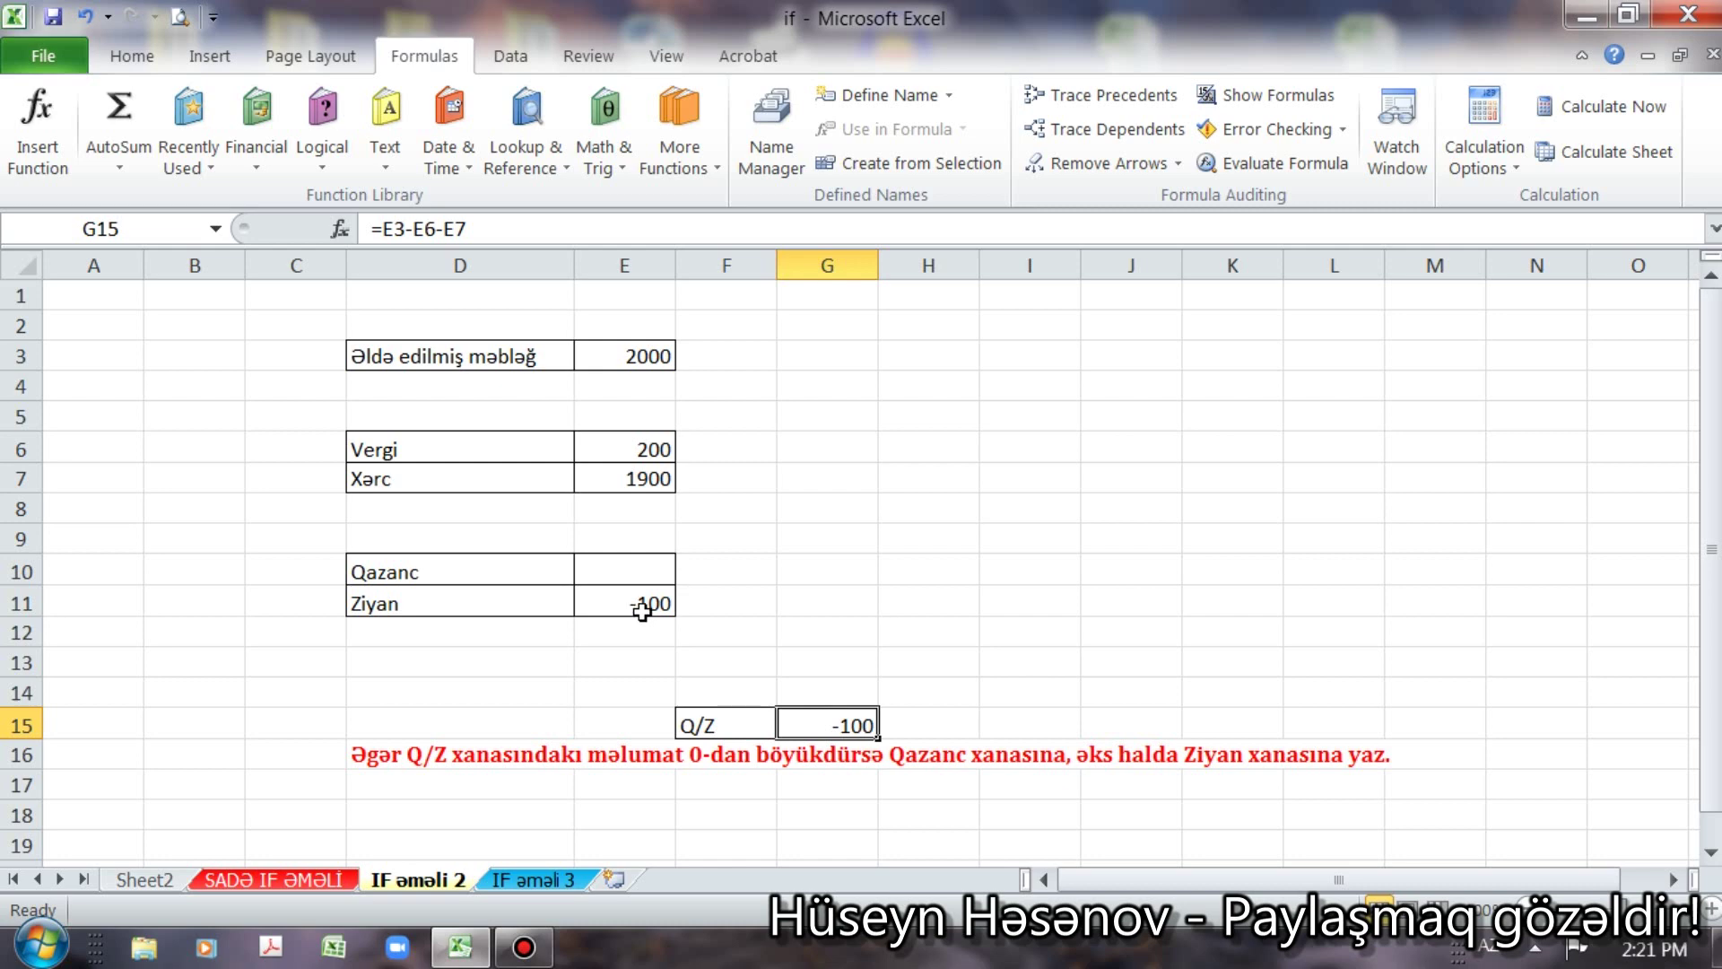
pyautogui.click(632, 574)
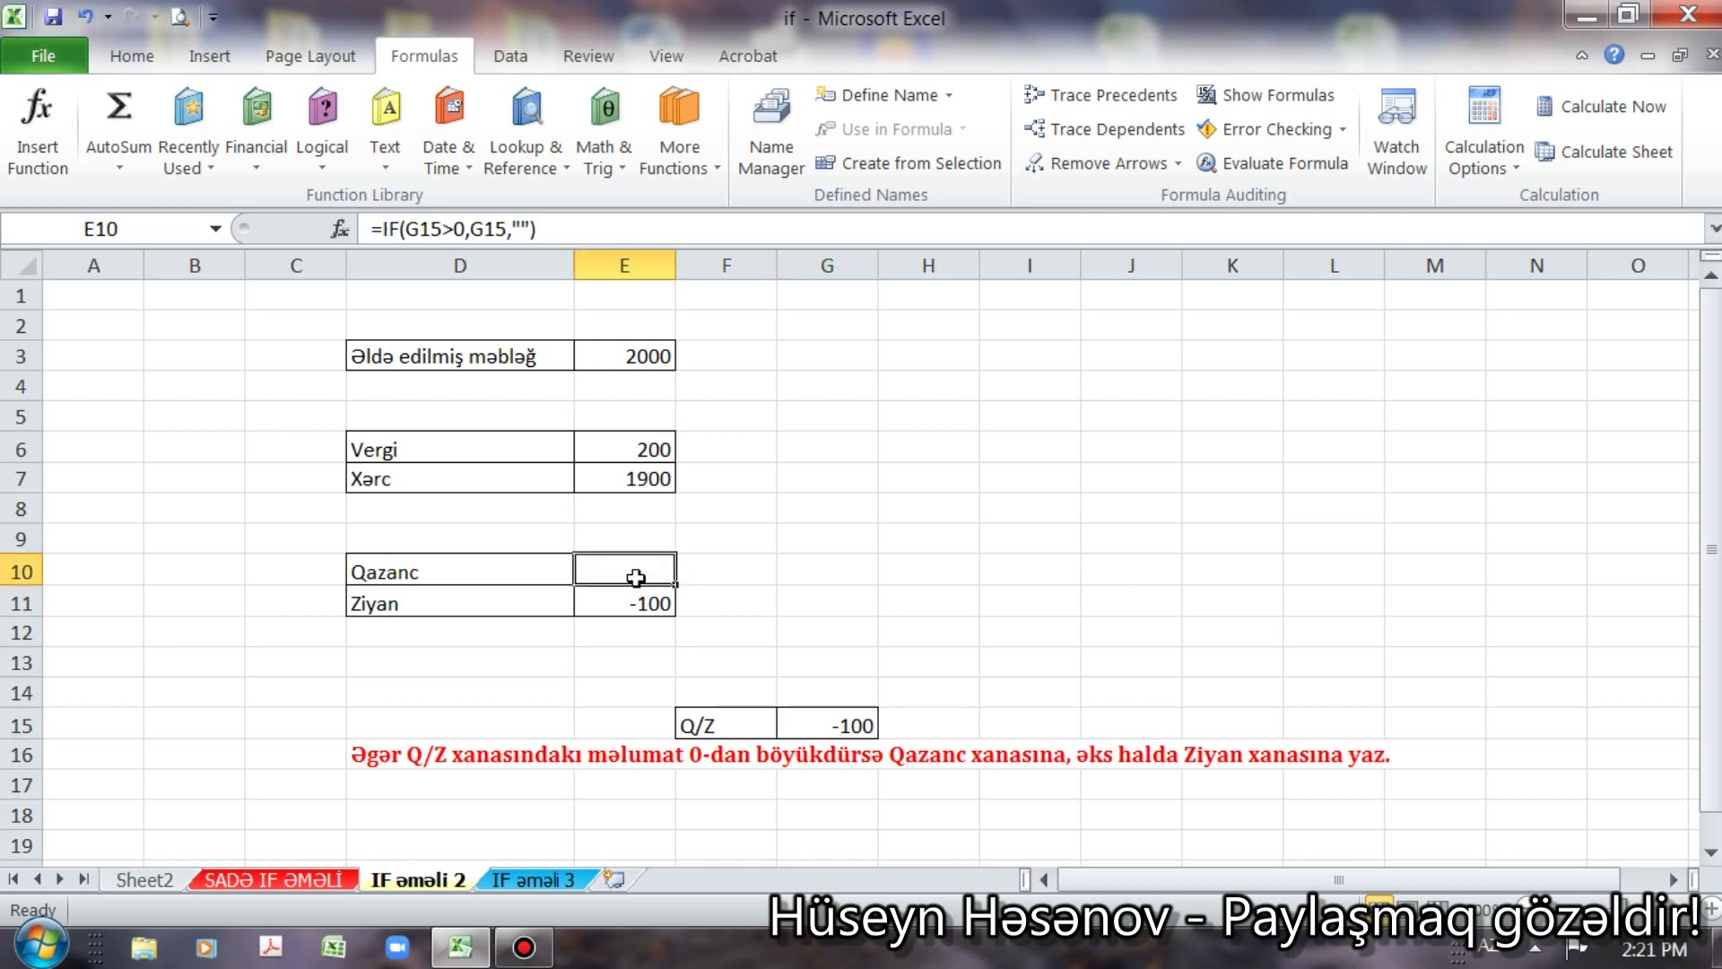
pyautogui.click(634, 606)
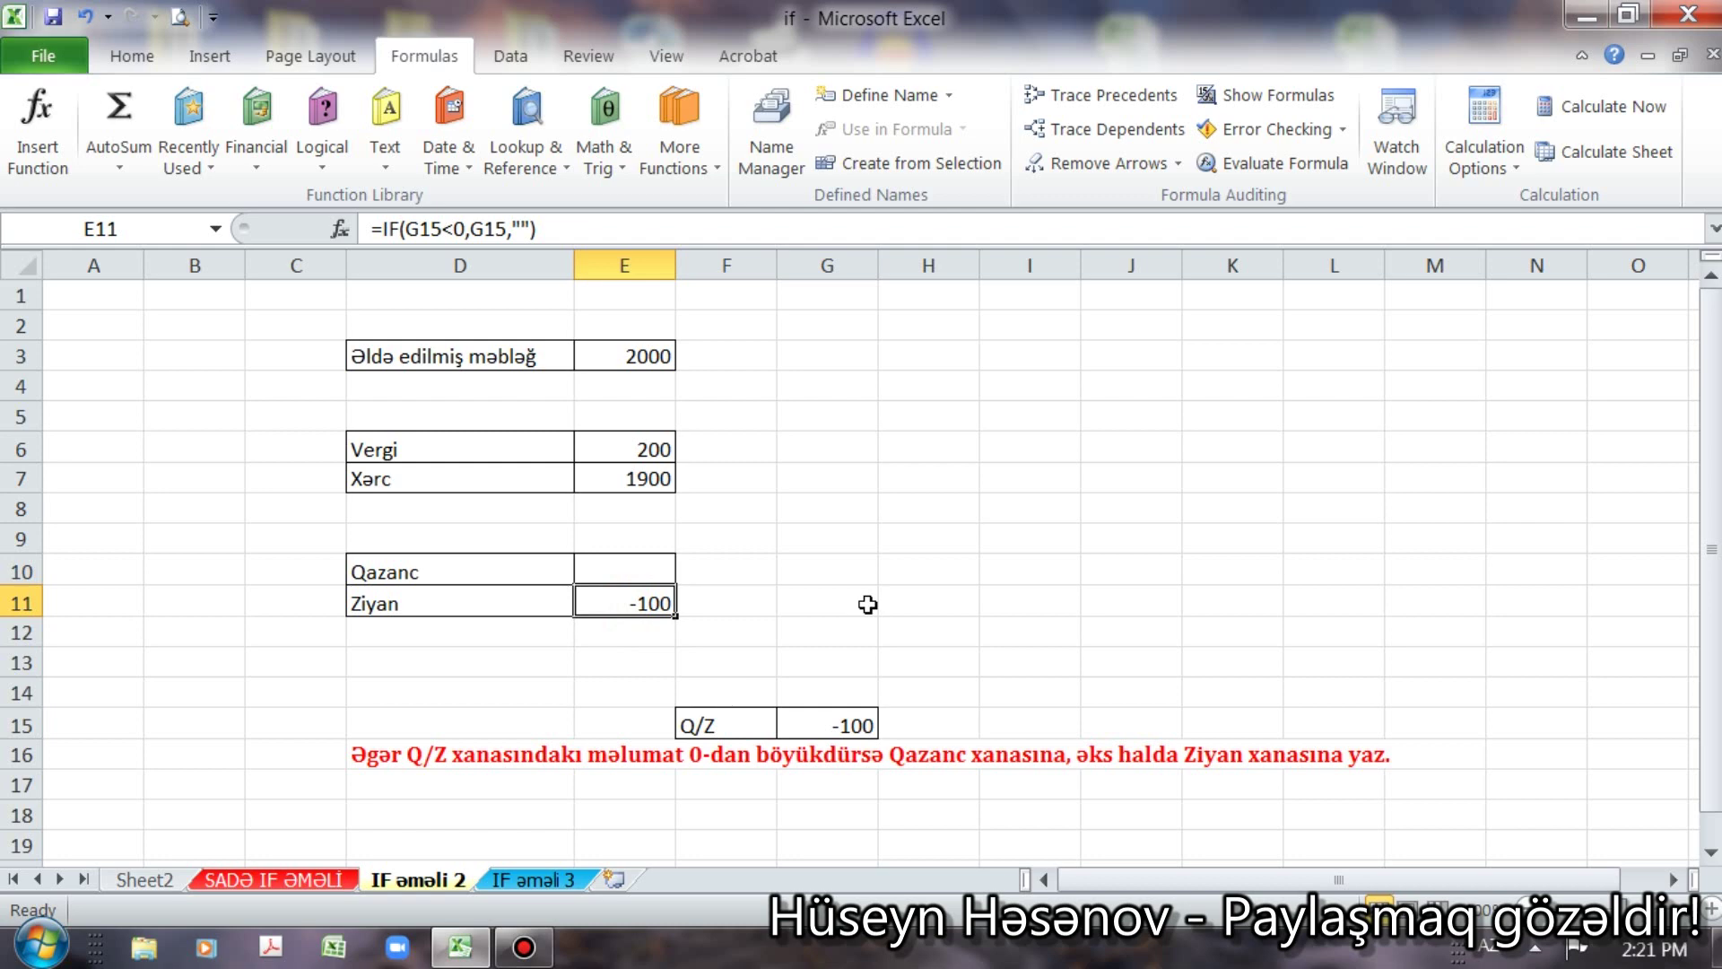
pyautogui.click(623, 571)
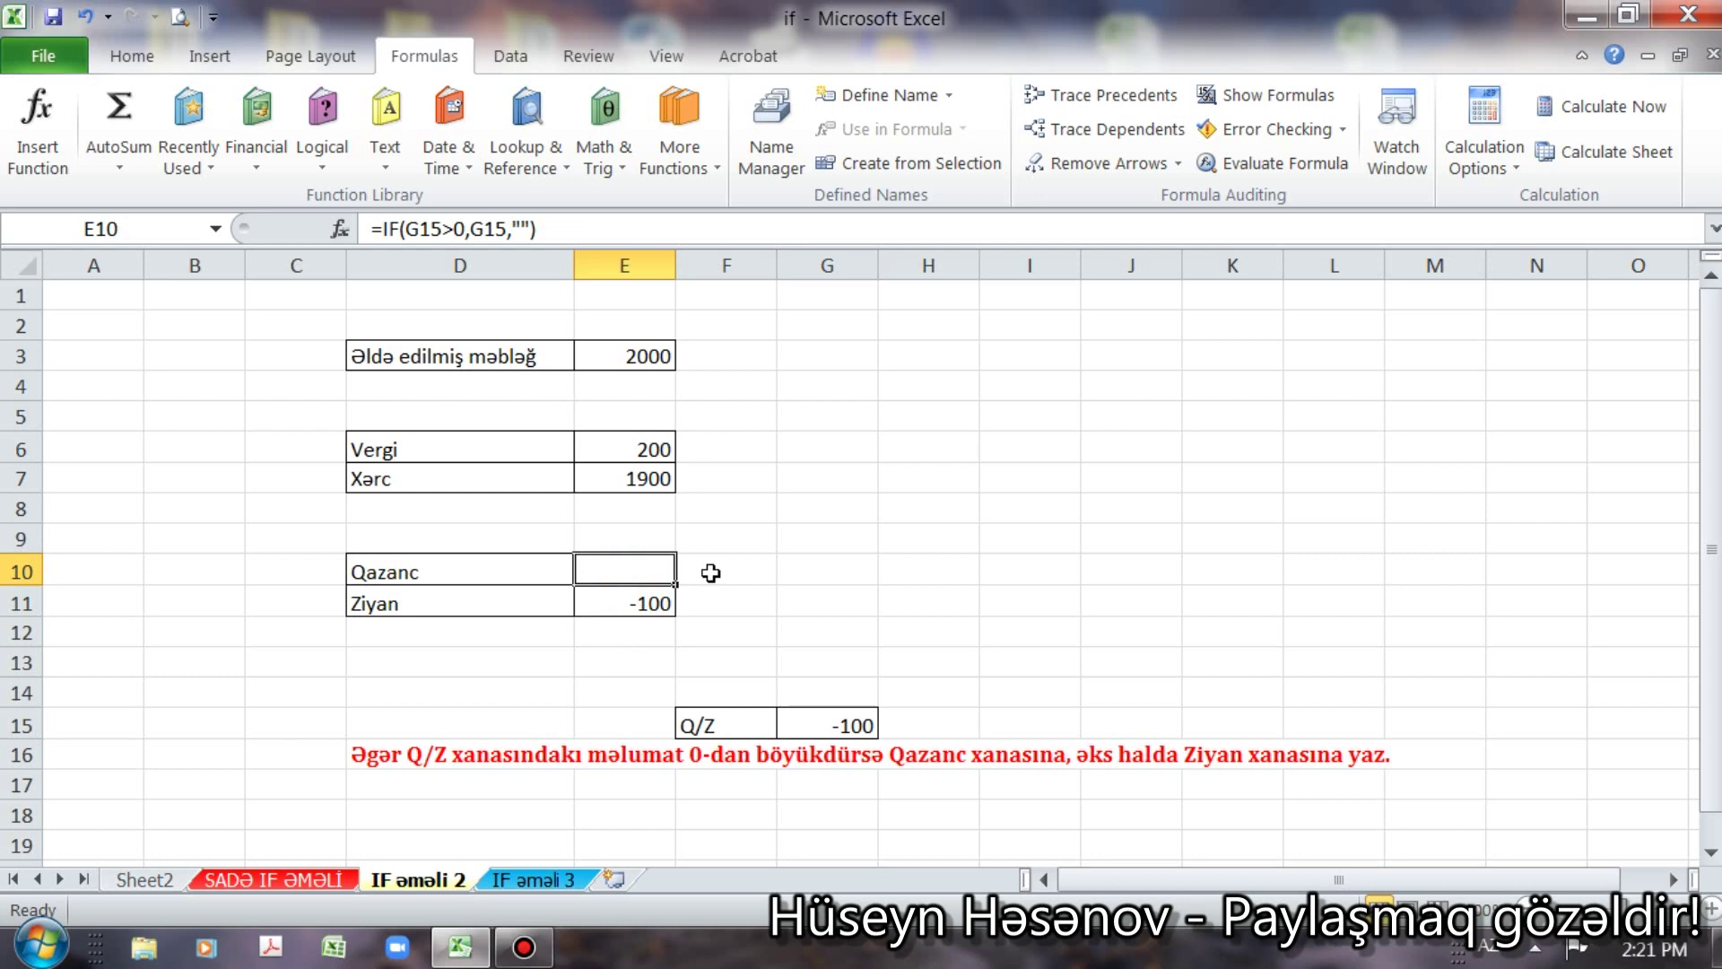
# Step: Delete the formulas in E10 and E11, leaving Q/Z at -100
pyautogui.press('Delete')
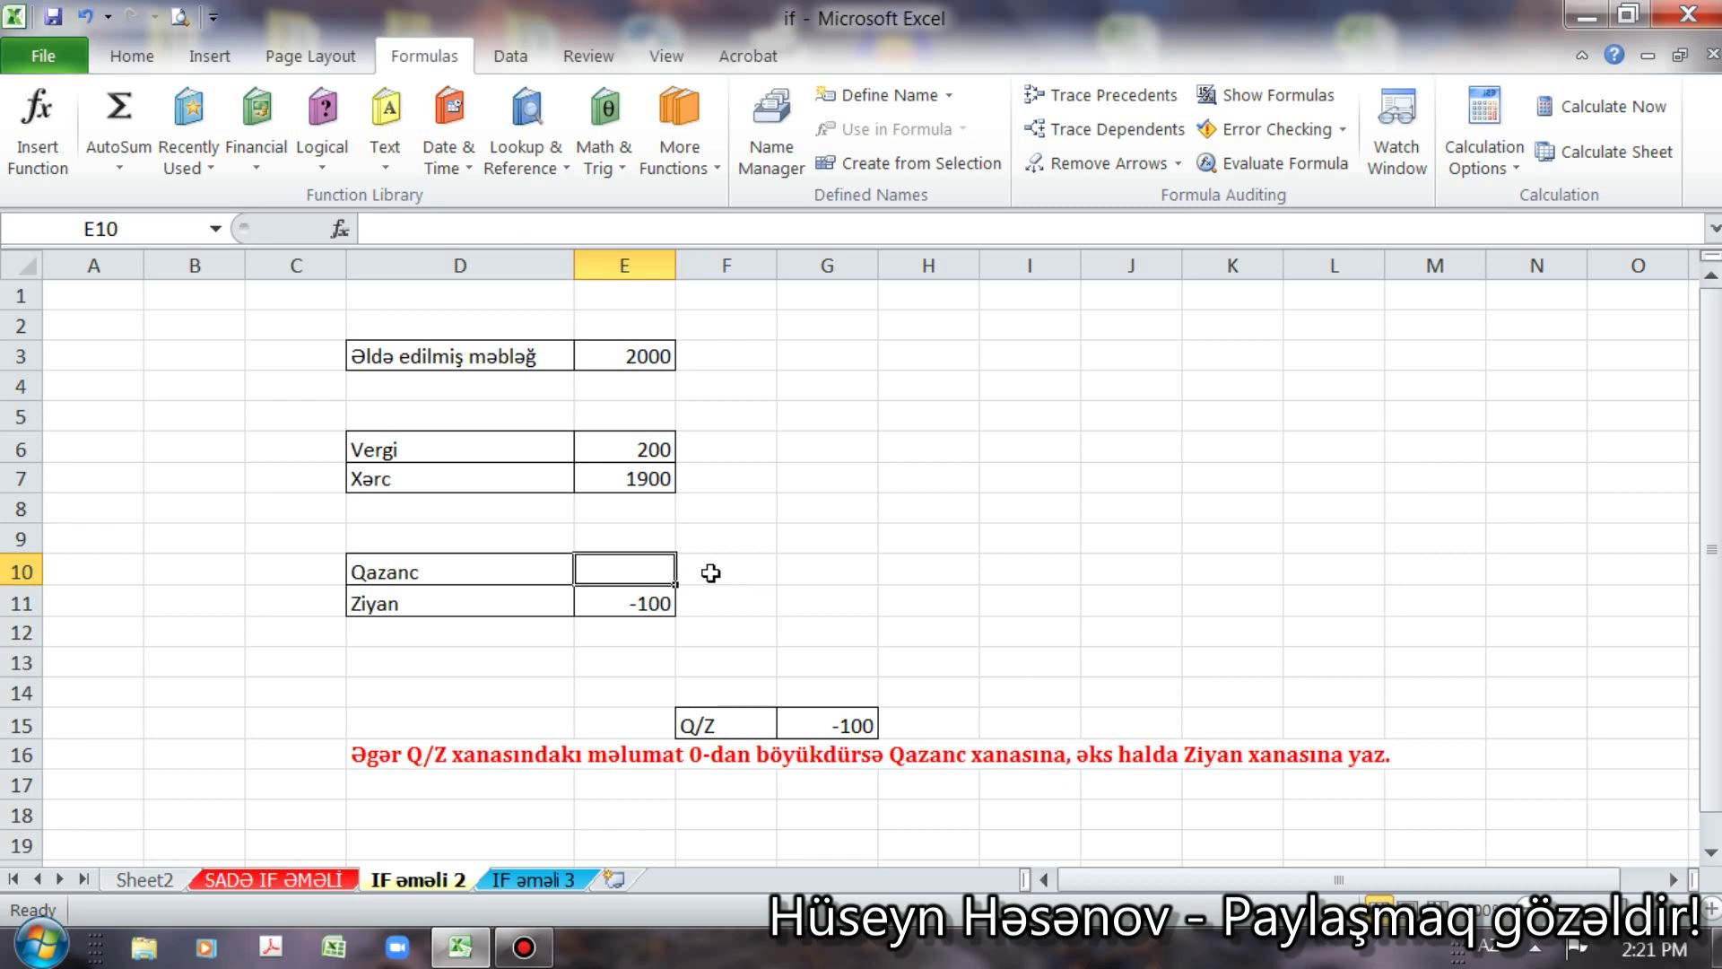
pyautogui.click(648, 599)
pyautogui.press('Delete')
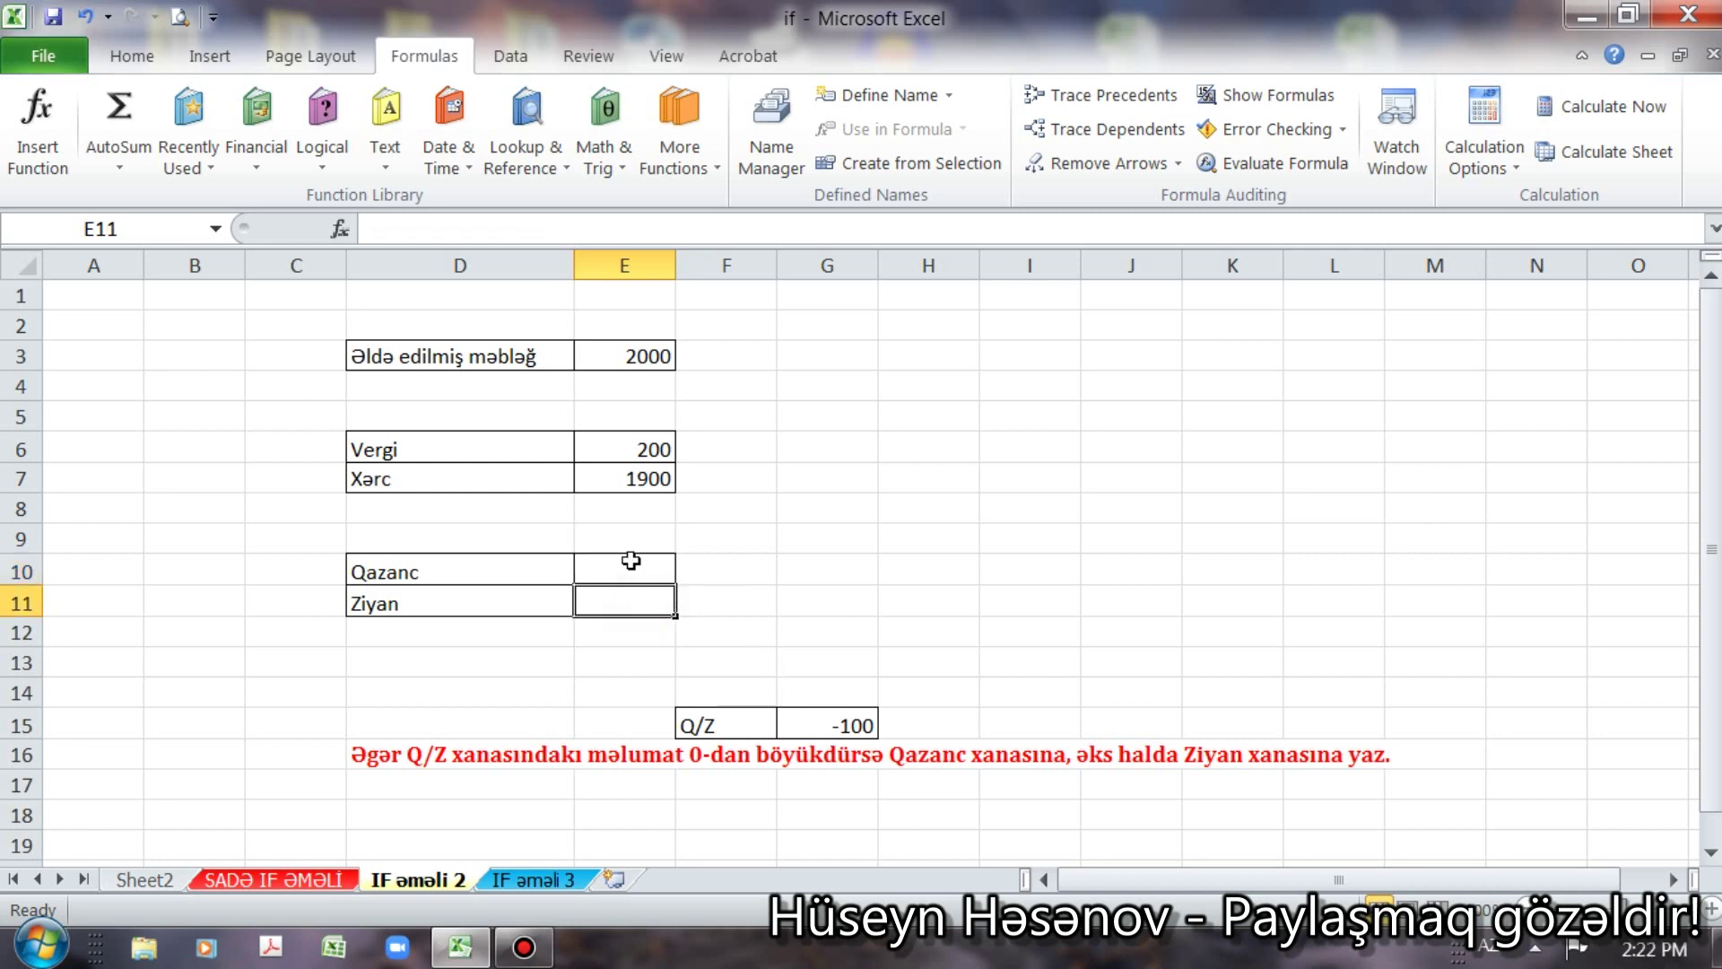
pyautogui.click(634, 563)
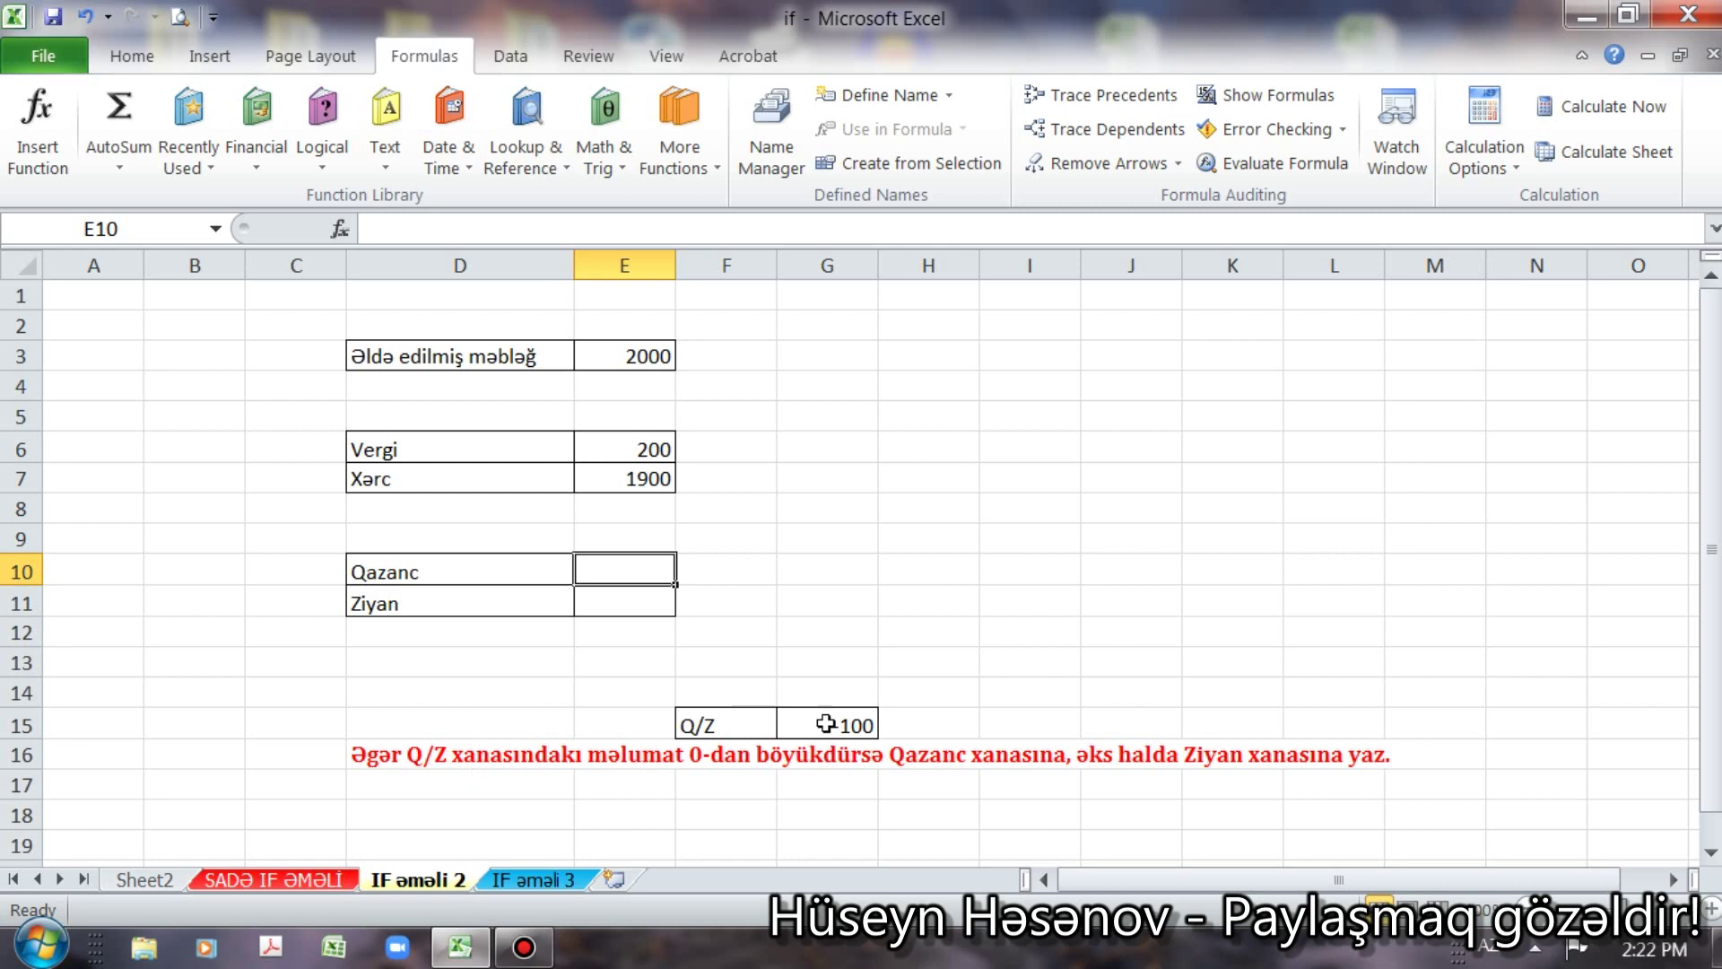
pyautogui.click(866, 719)
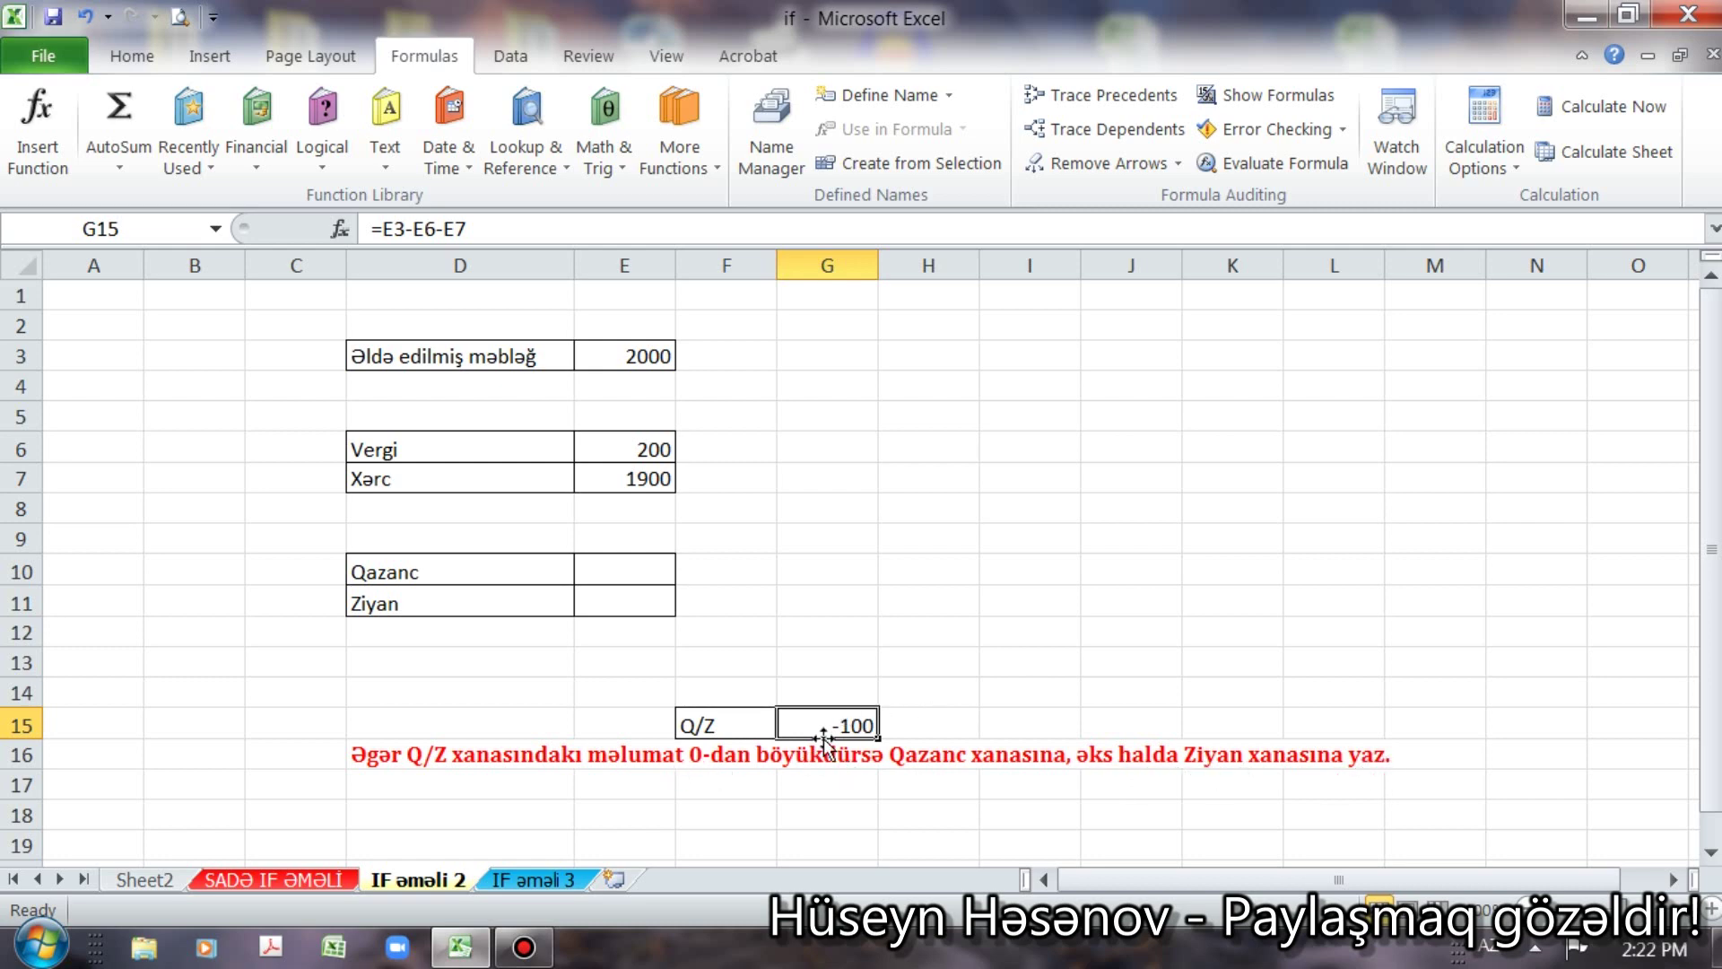
pyautogui.click(607, 605)
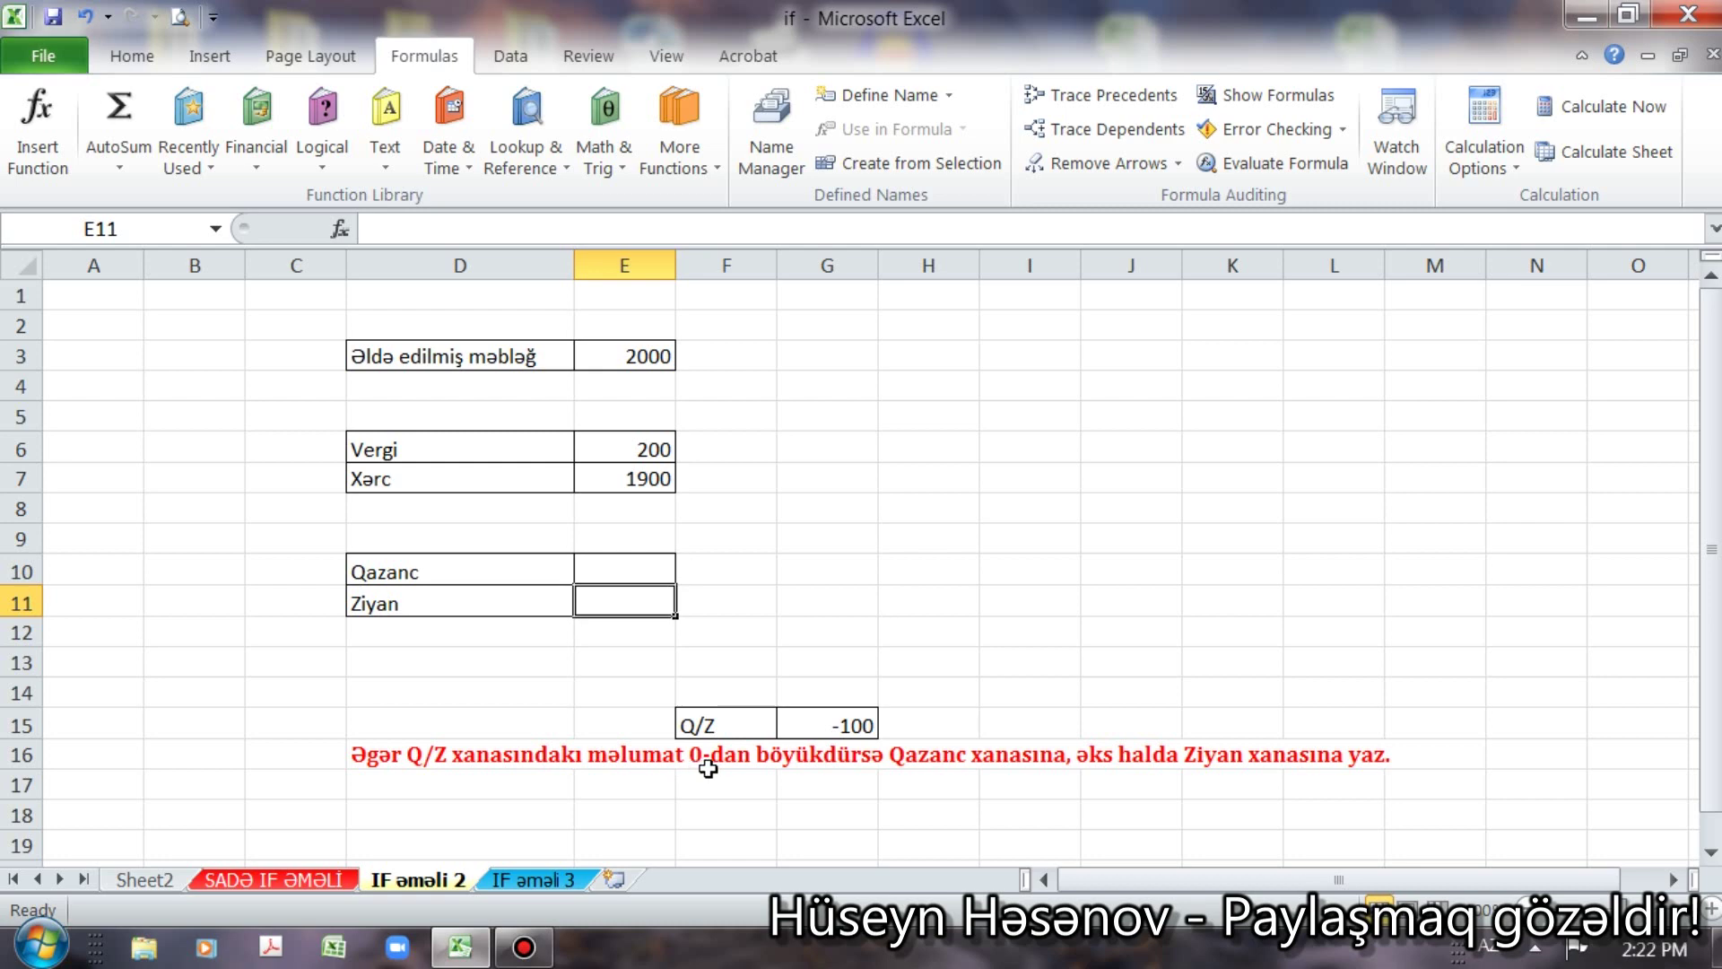
pyautogui.click(645, 570)
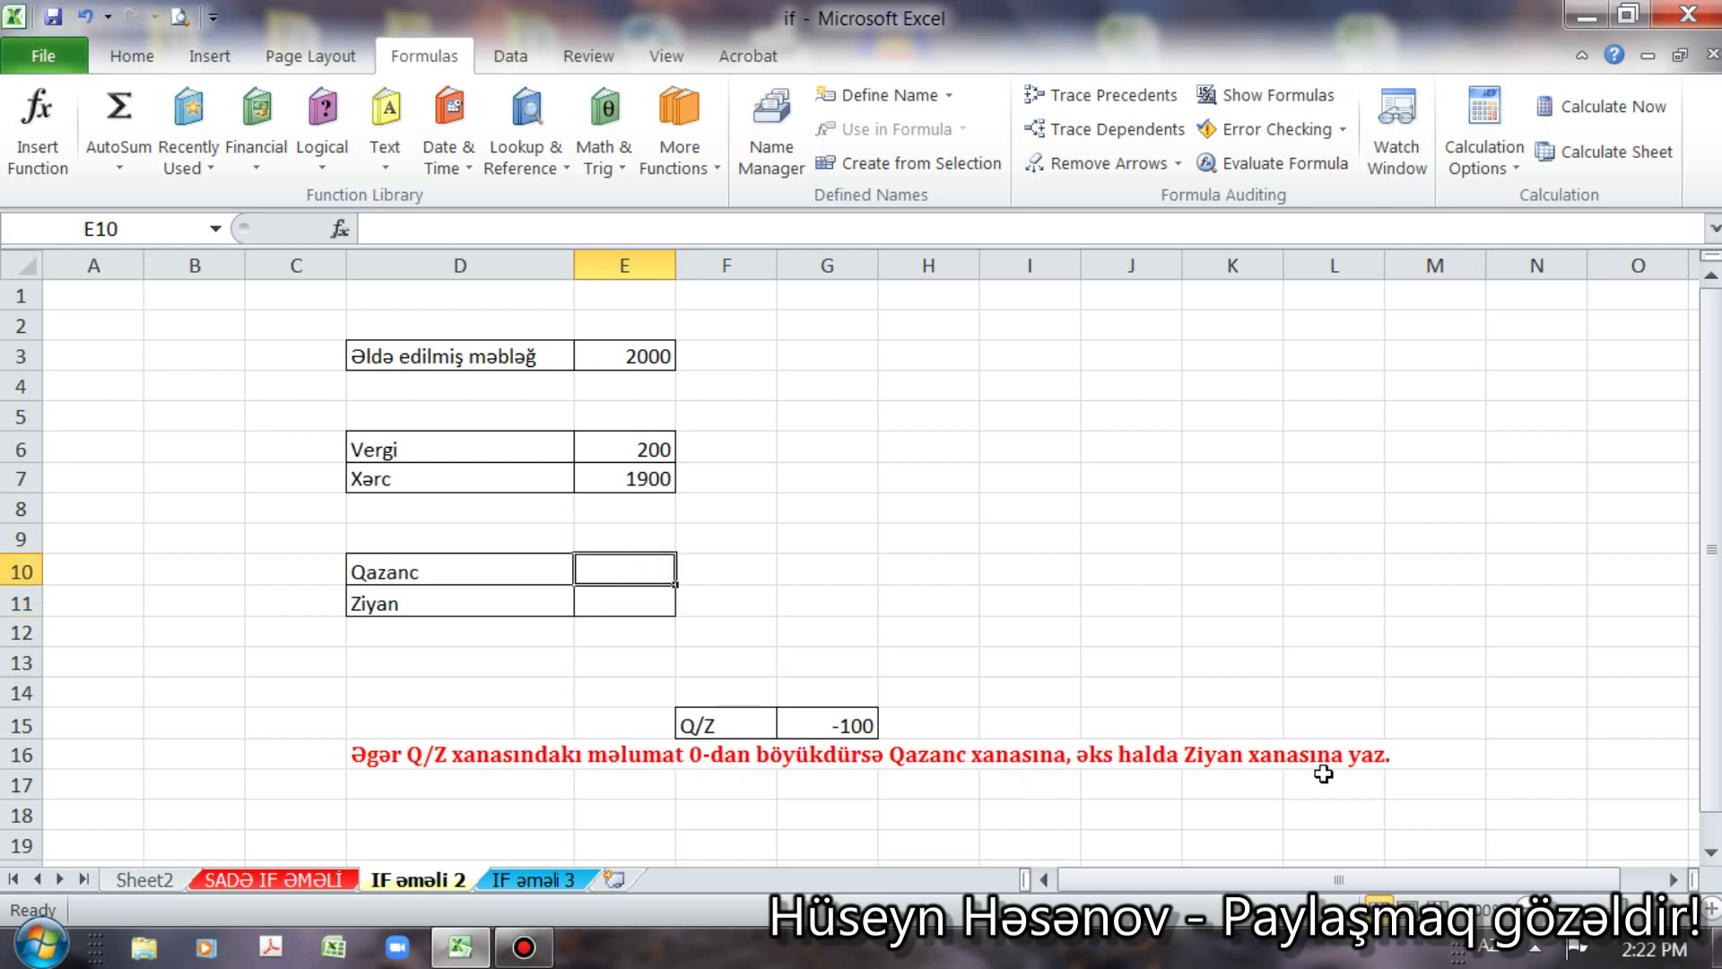
pyautogui.click(652, 603)
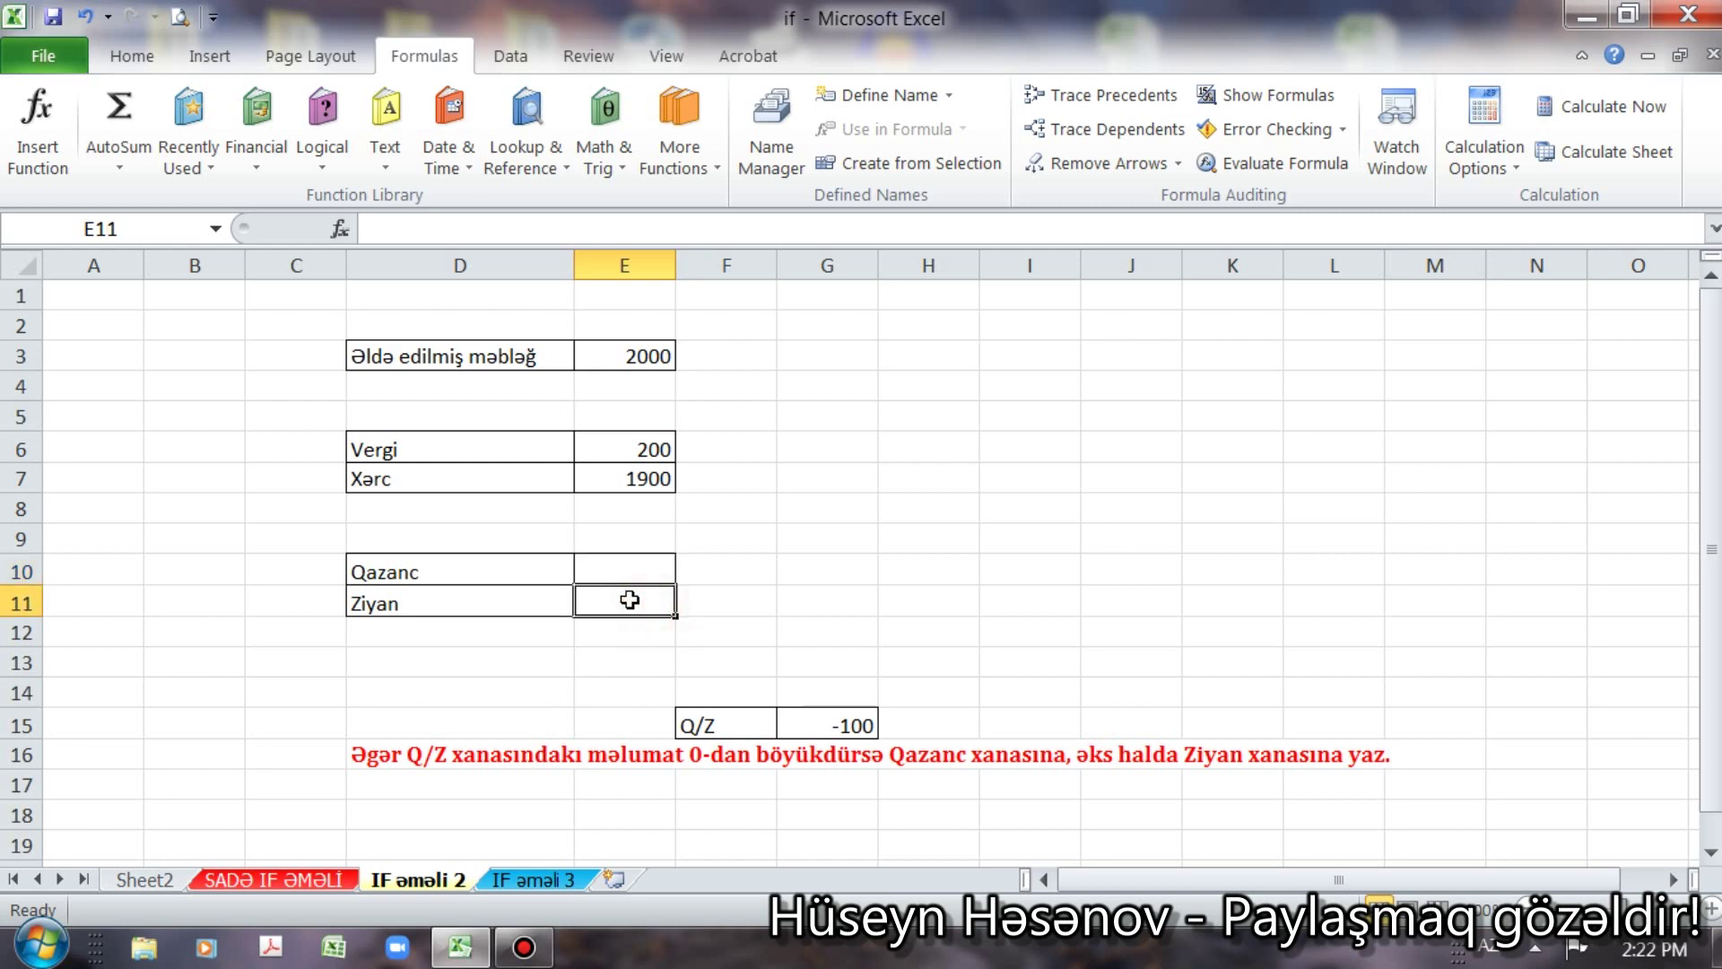
pyautogui.click(644, 568)
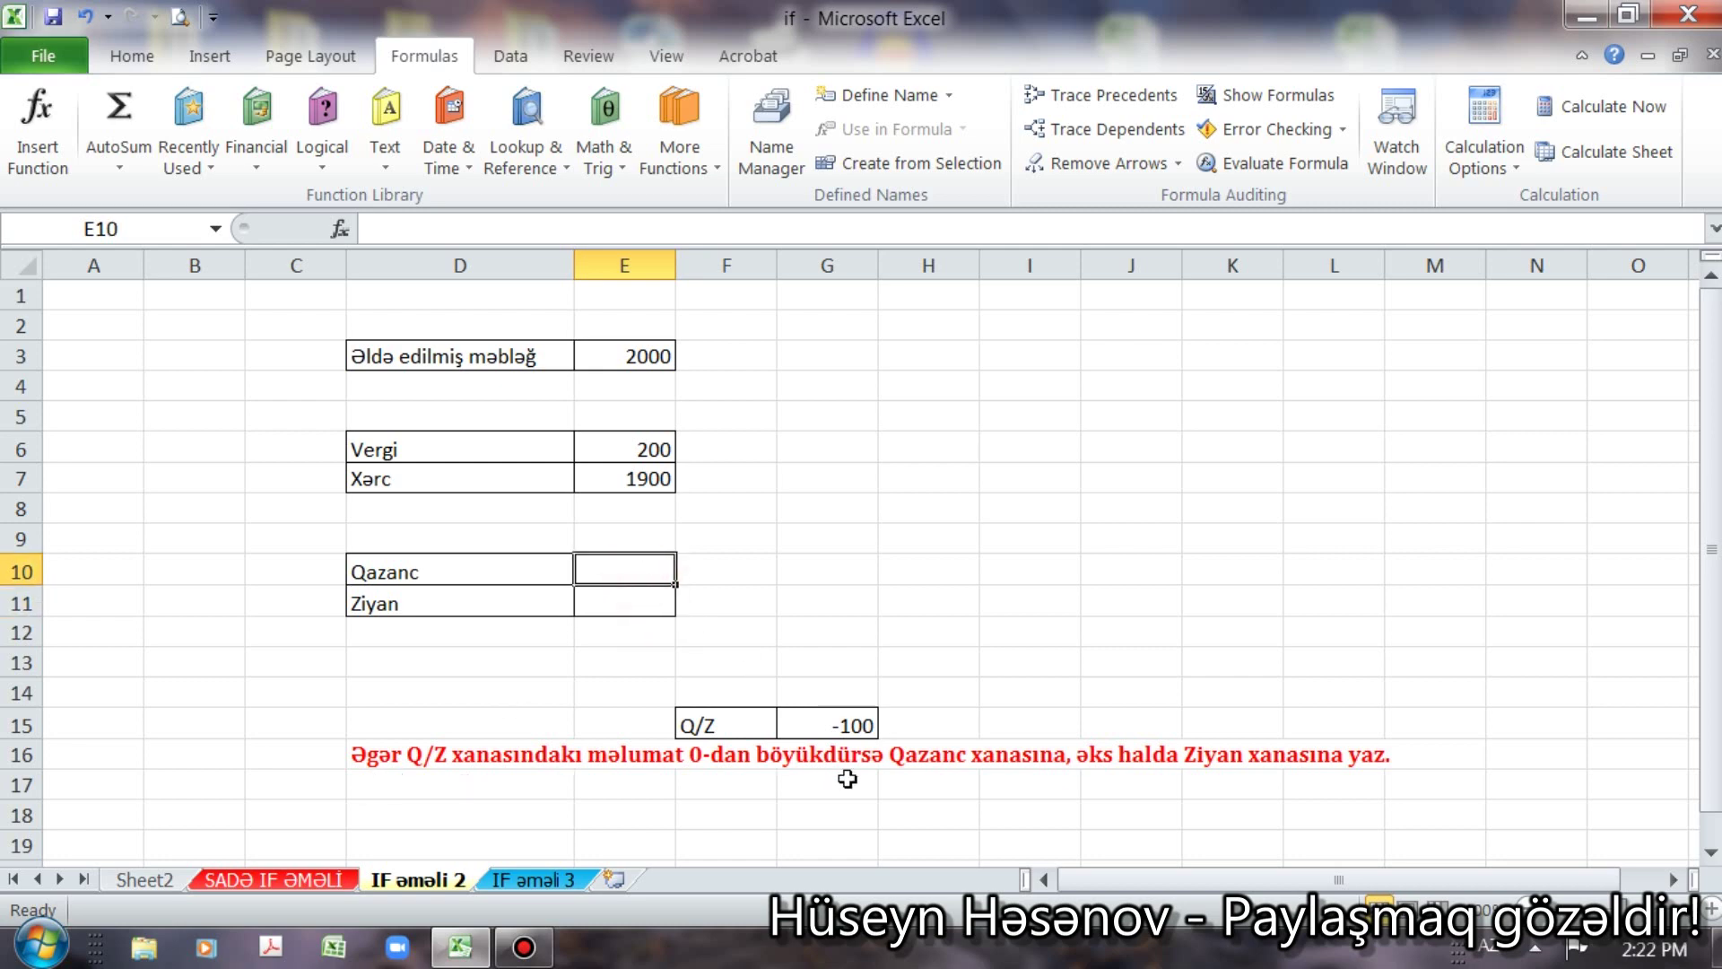
# Step: Give the Qazanc cell E10 the formula =IF(G15>0,G15,"")
pyautogui.click(337, 169)
pyautogui.click(434, 285)
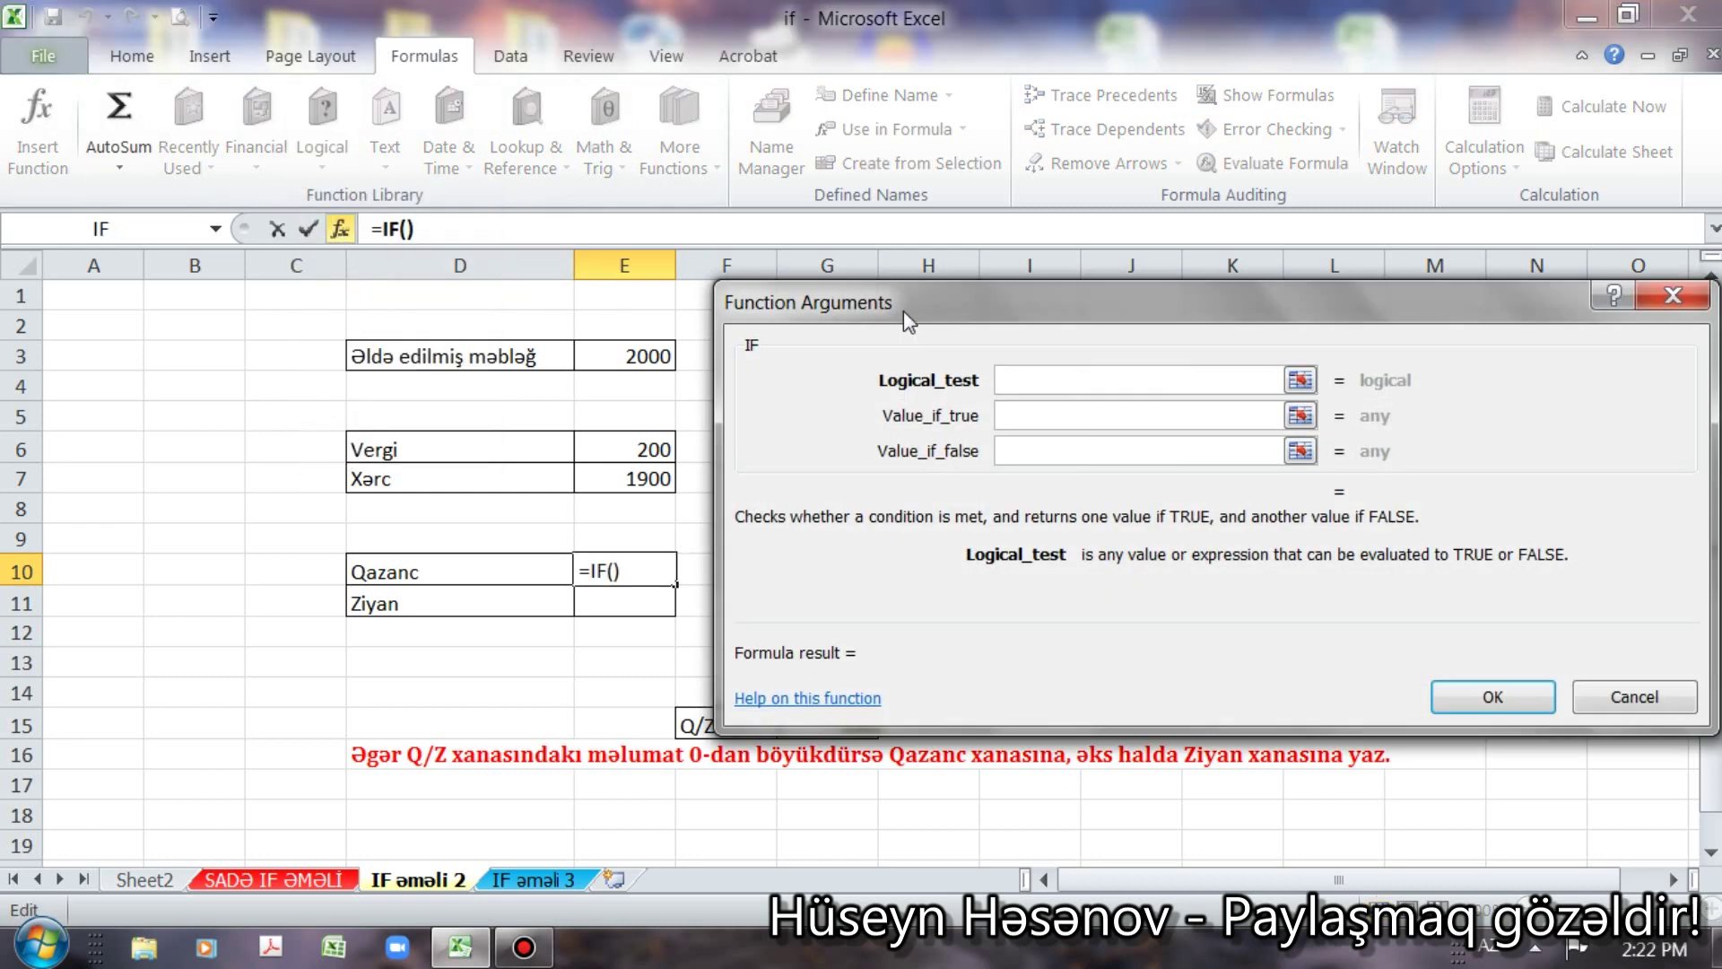
pyautogui.moveTo(903, 310); pyautogui.dragTo(904, 199)
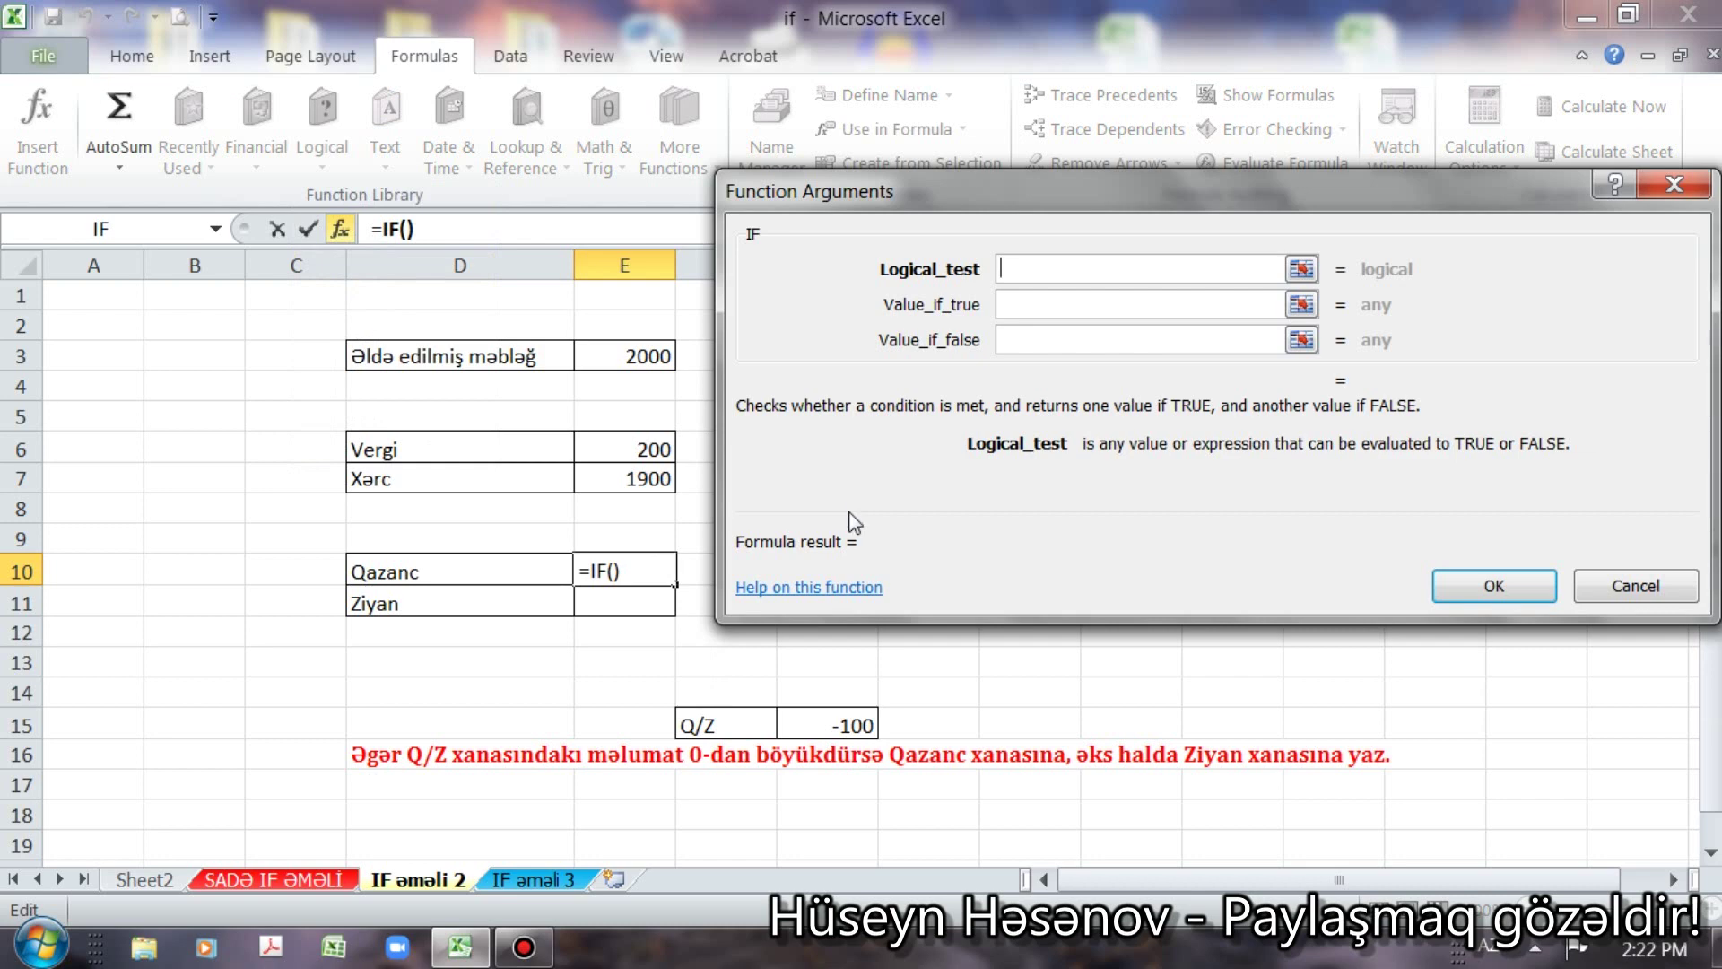
pyautogui.click(842, 723)
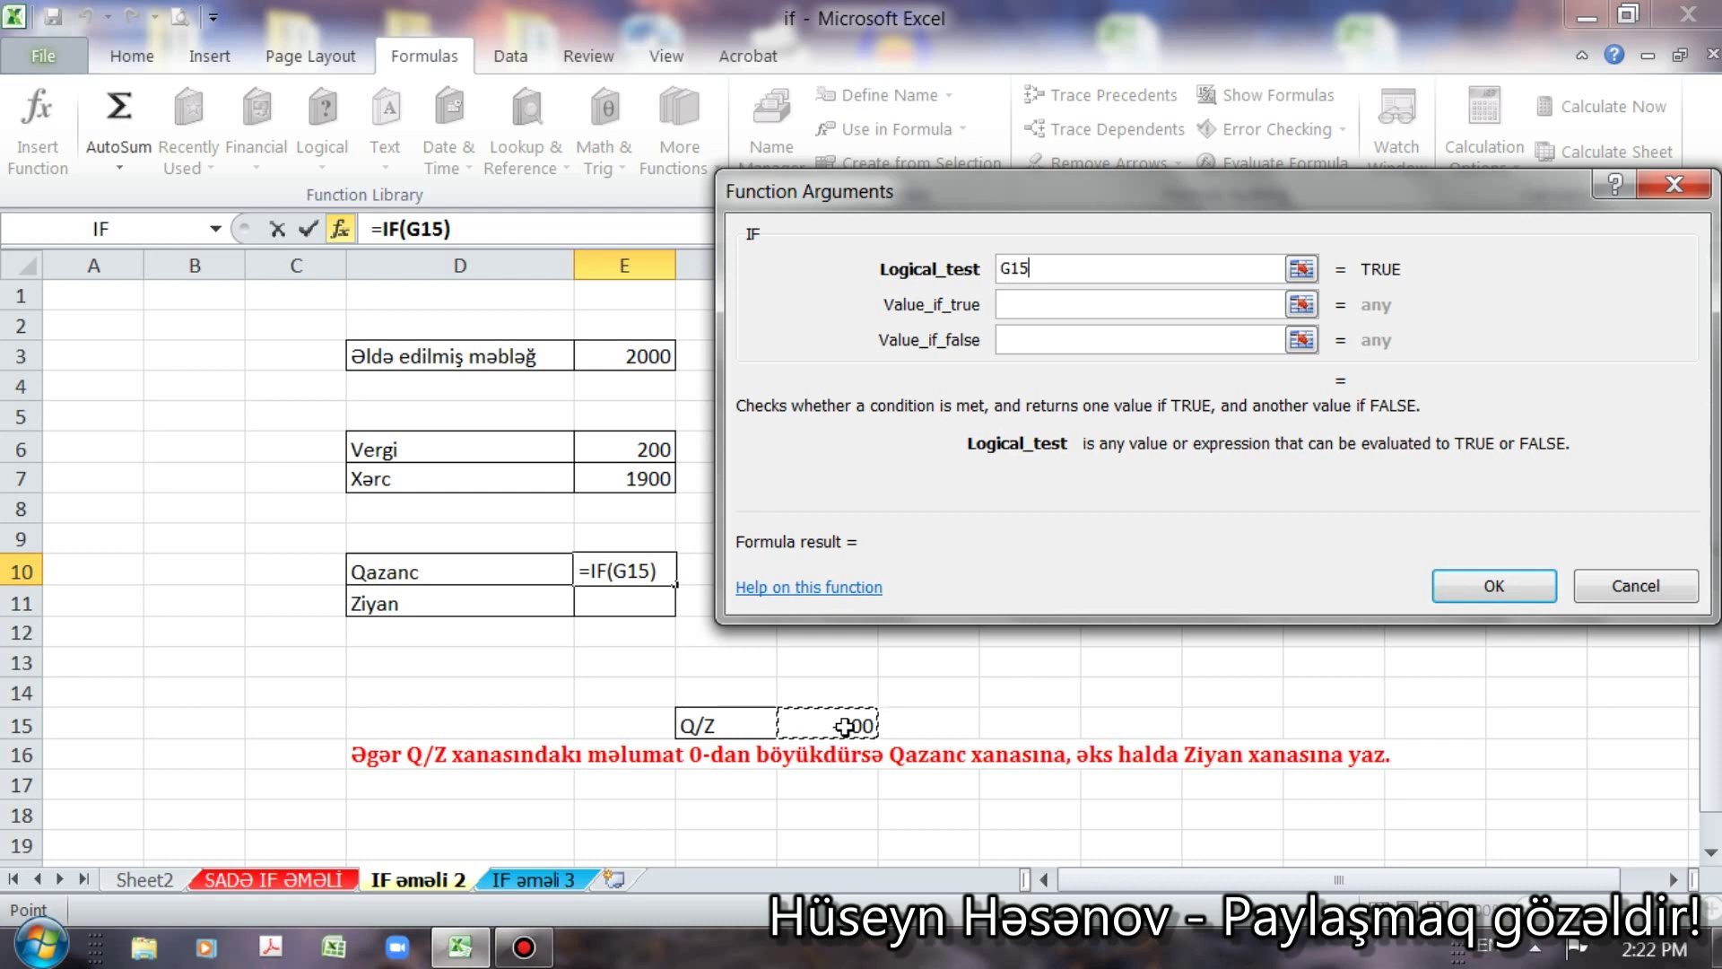
pyautogui.write('>0')
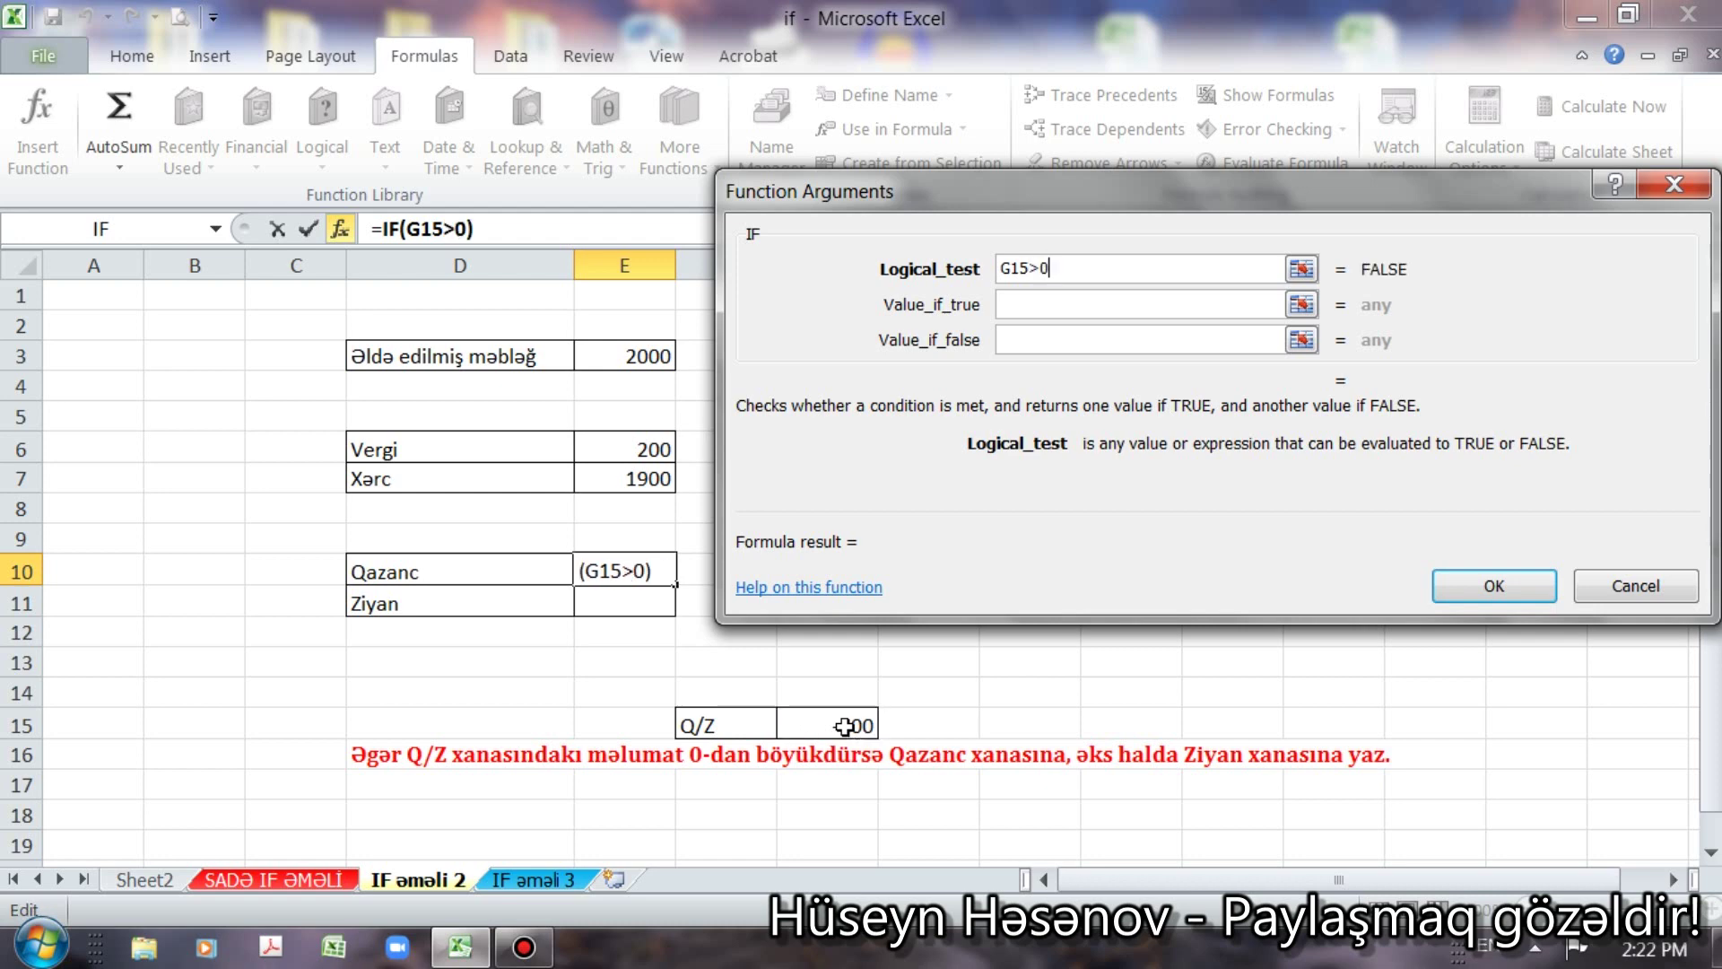
pyautogui.click(1045, 305)
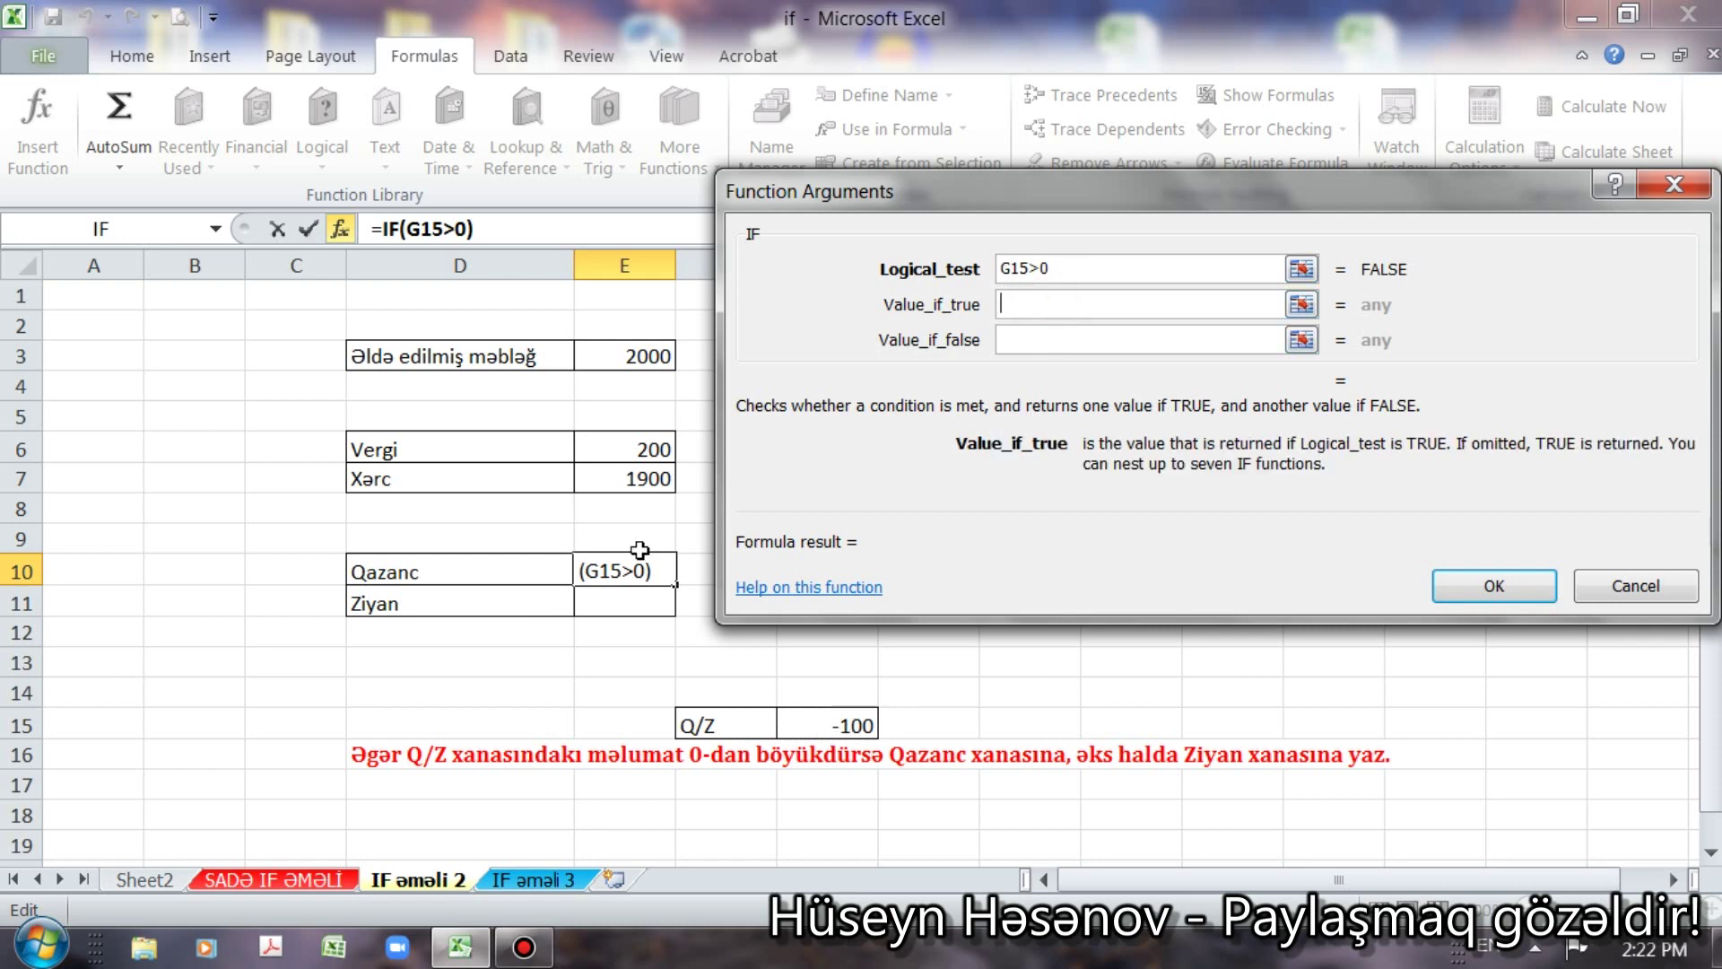
pyautogui.click(837, 725)
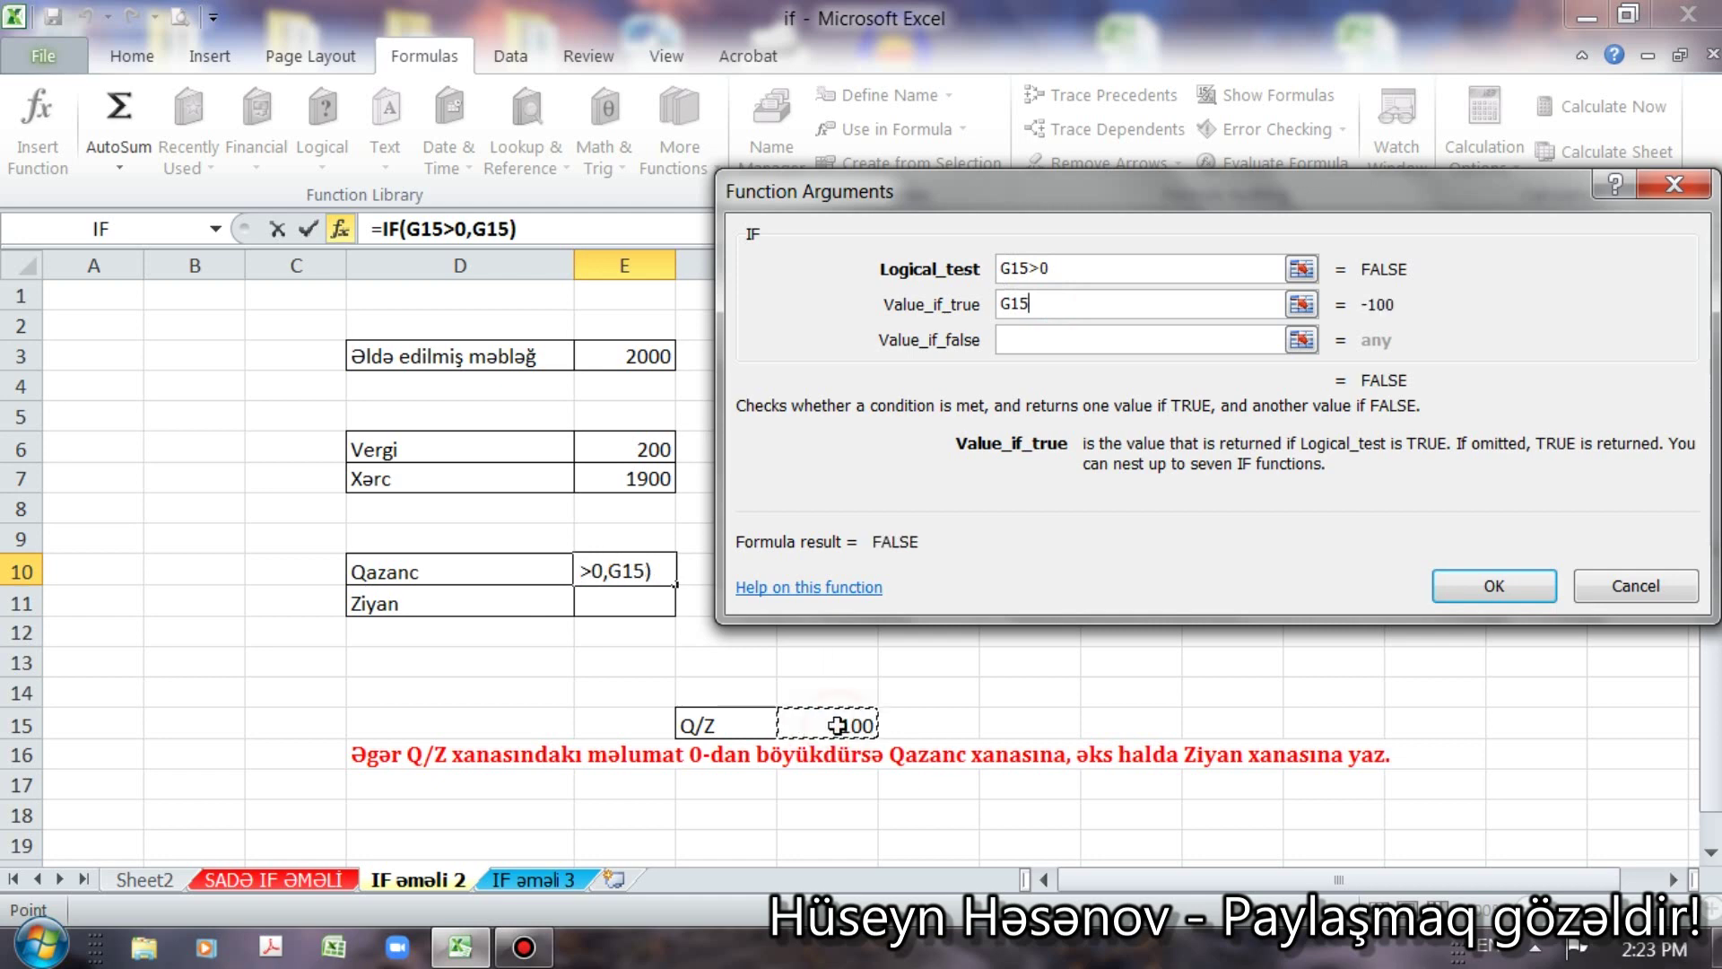
pyautogui.click(1029, 338)
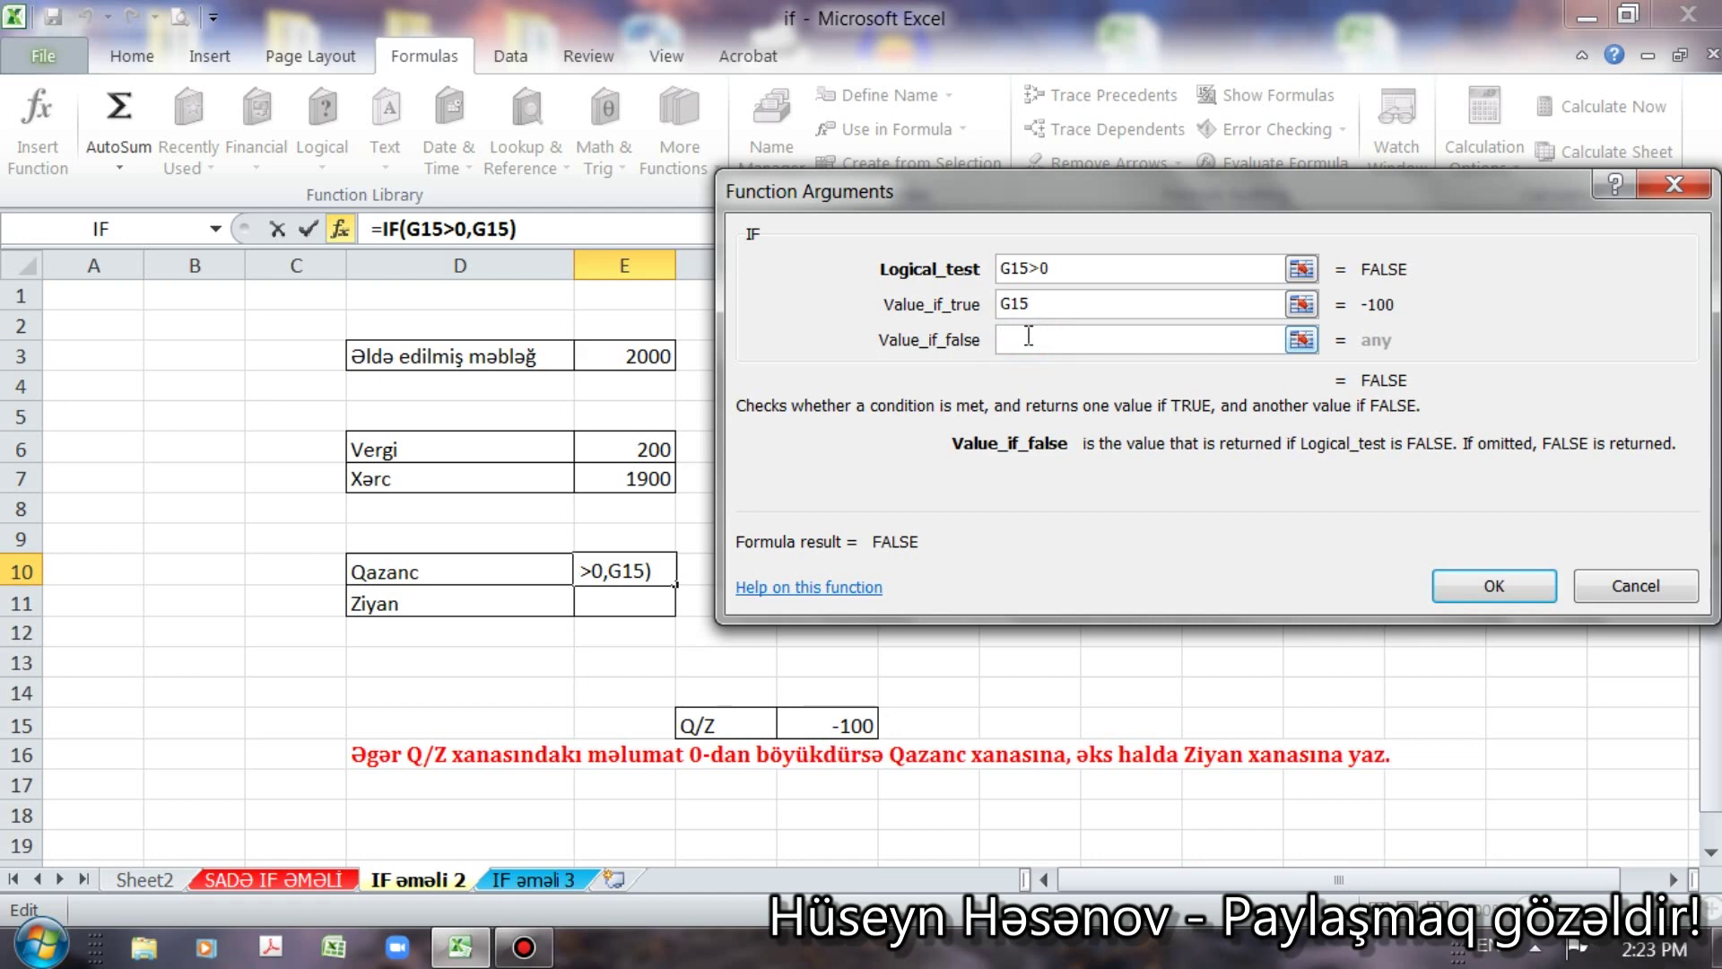
pyautogui.write('""')
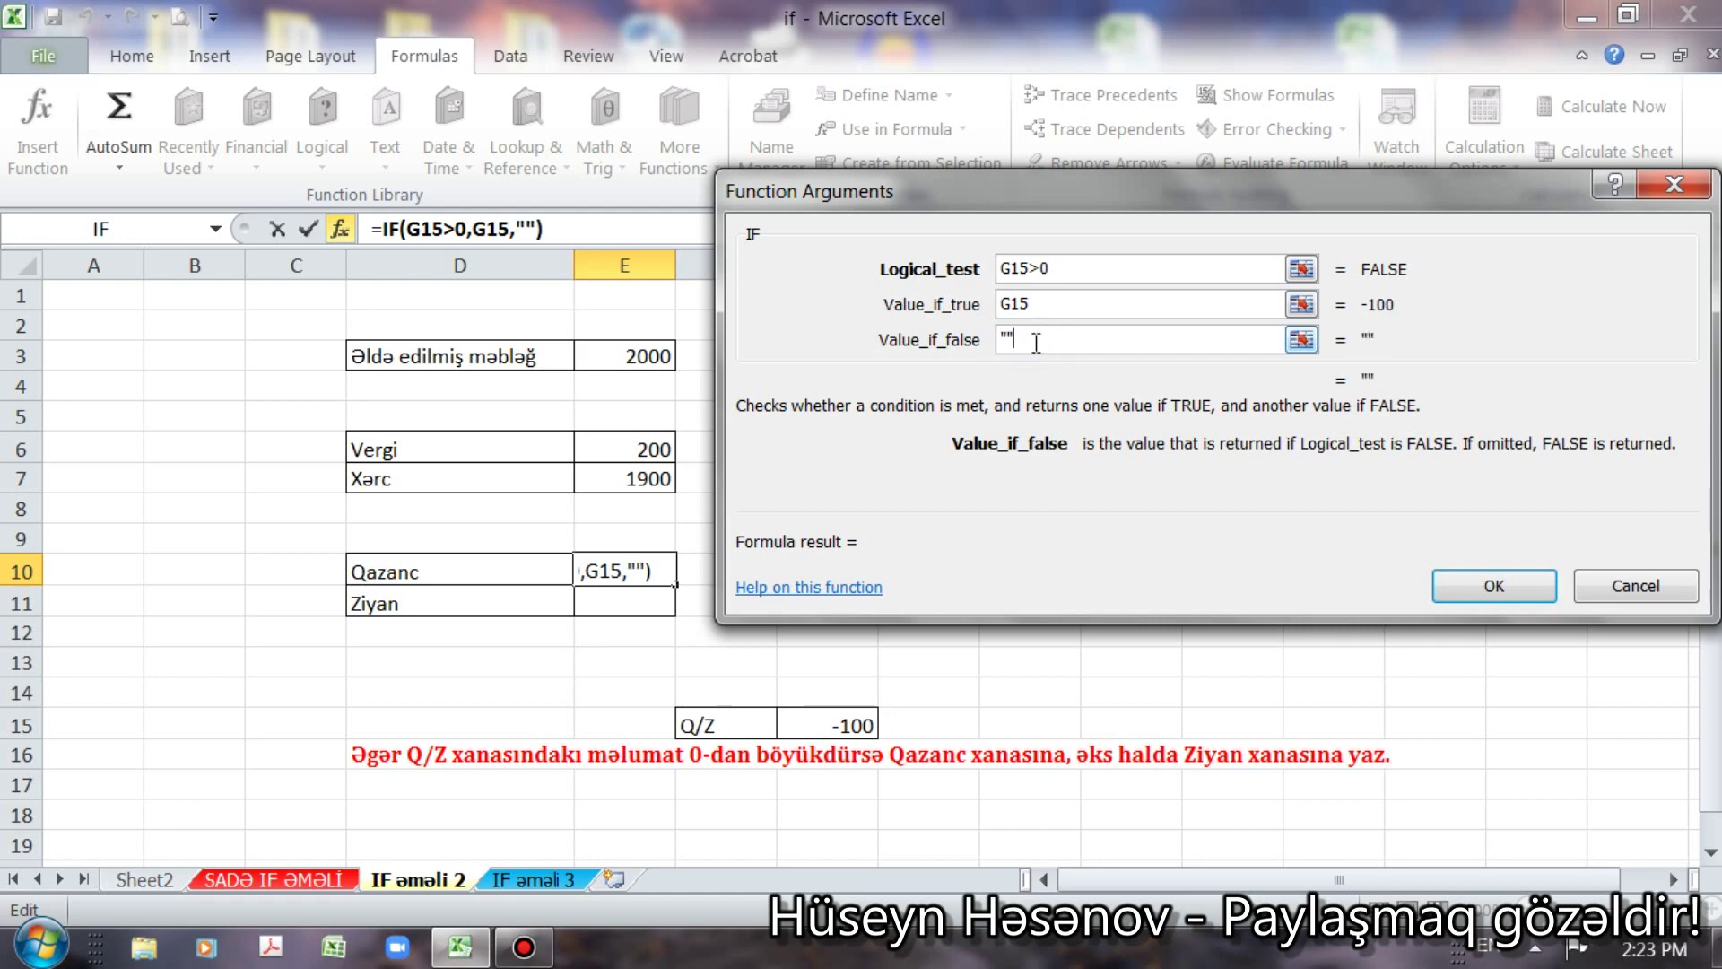
pyautogui.click(1491, 585)
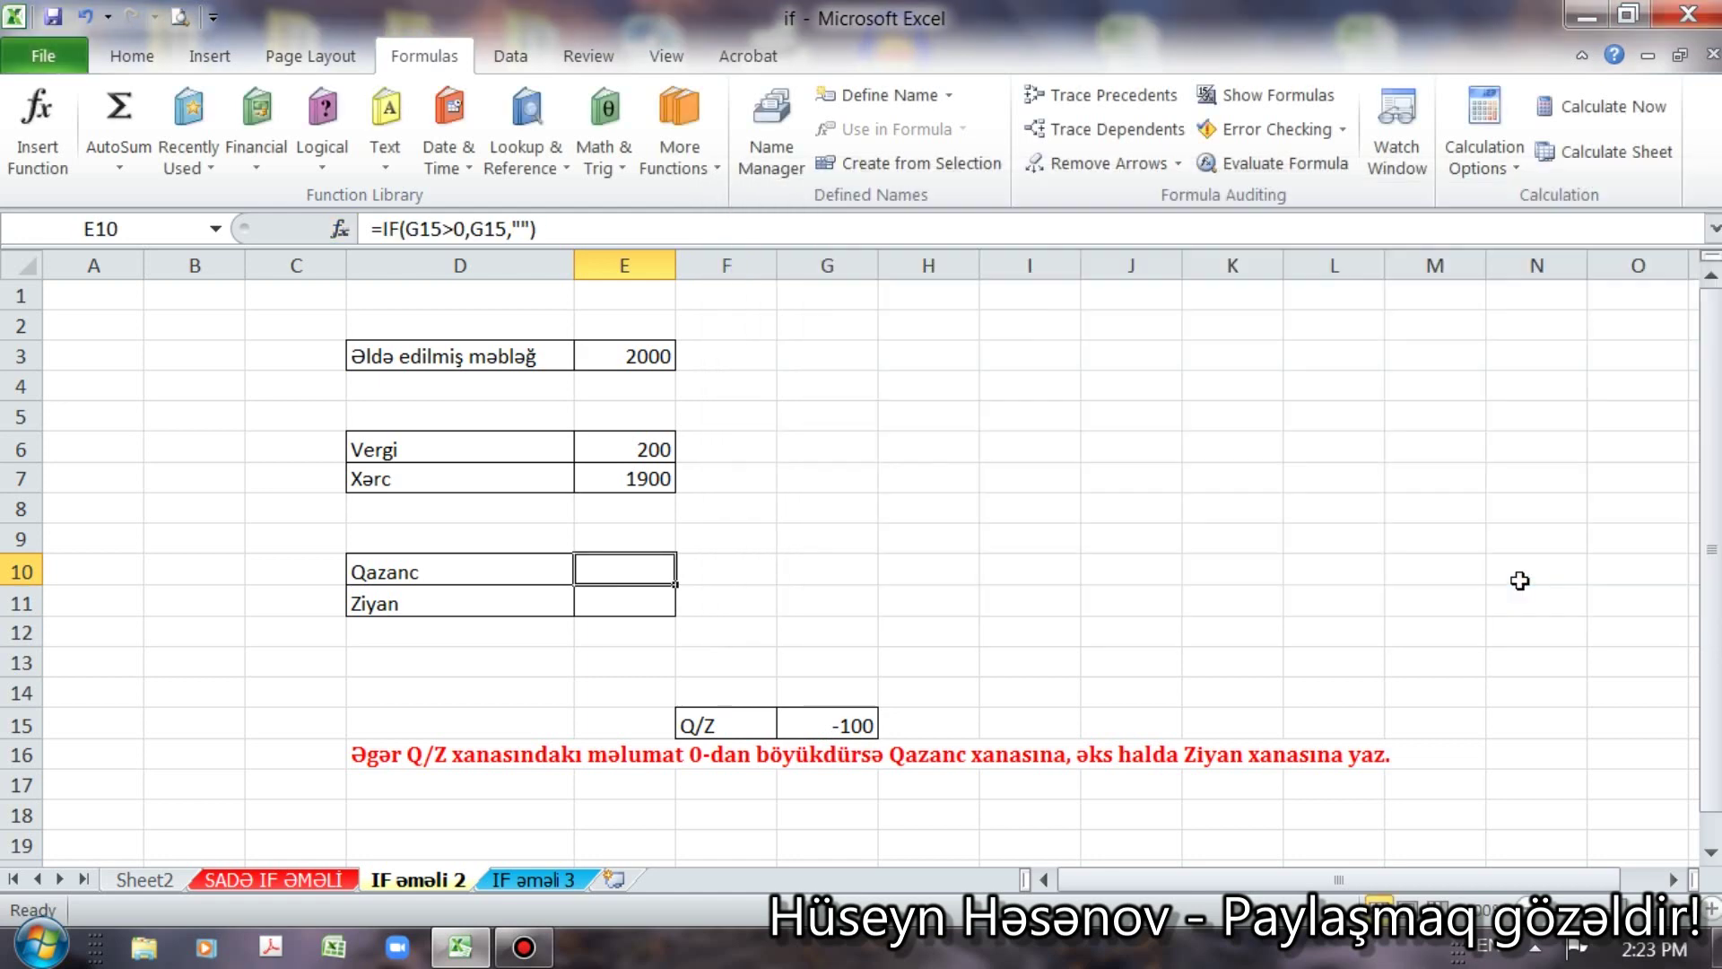
pyautogui.click(621, 603)
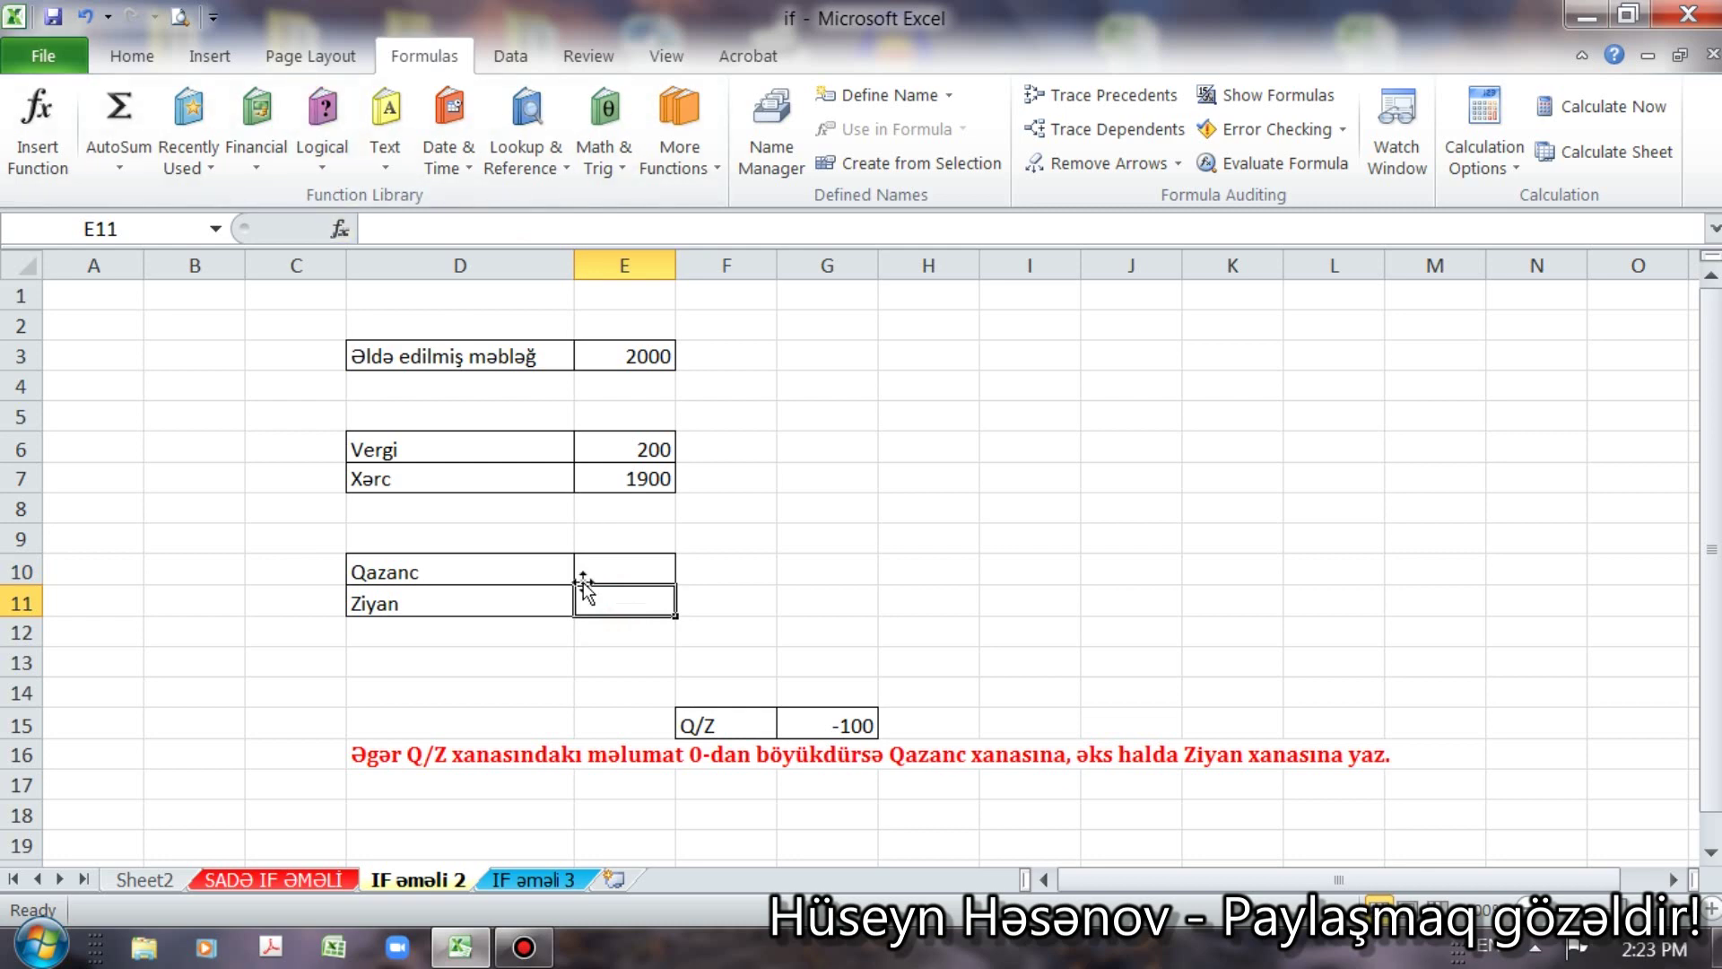
# Step: Enter =IF(G15<0,G15,"") in the Ziyan cell E11 so it shows -100
pyautogui.click(322, 169)
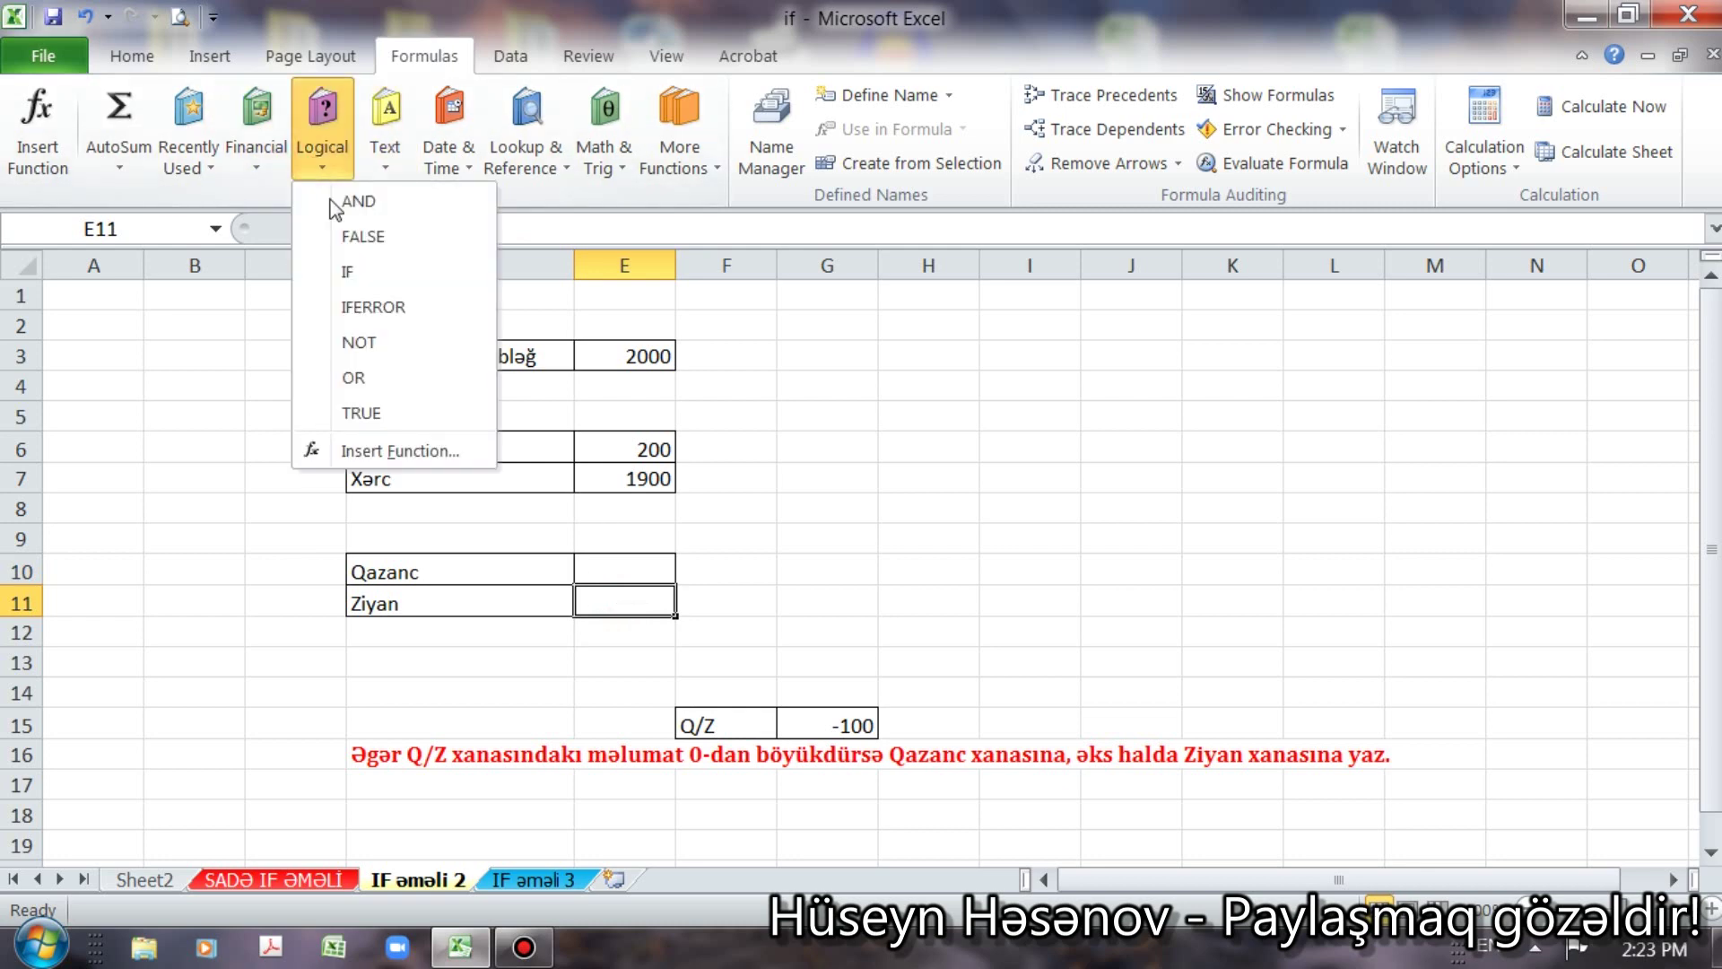
pyautogui.click(347, 271)
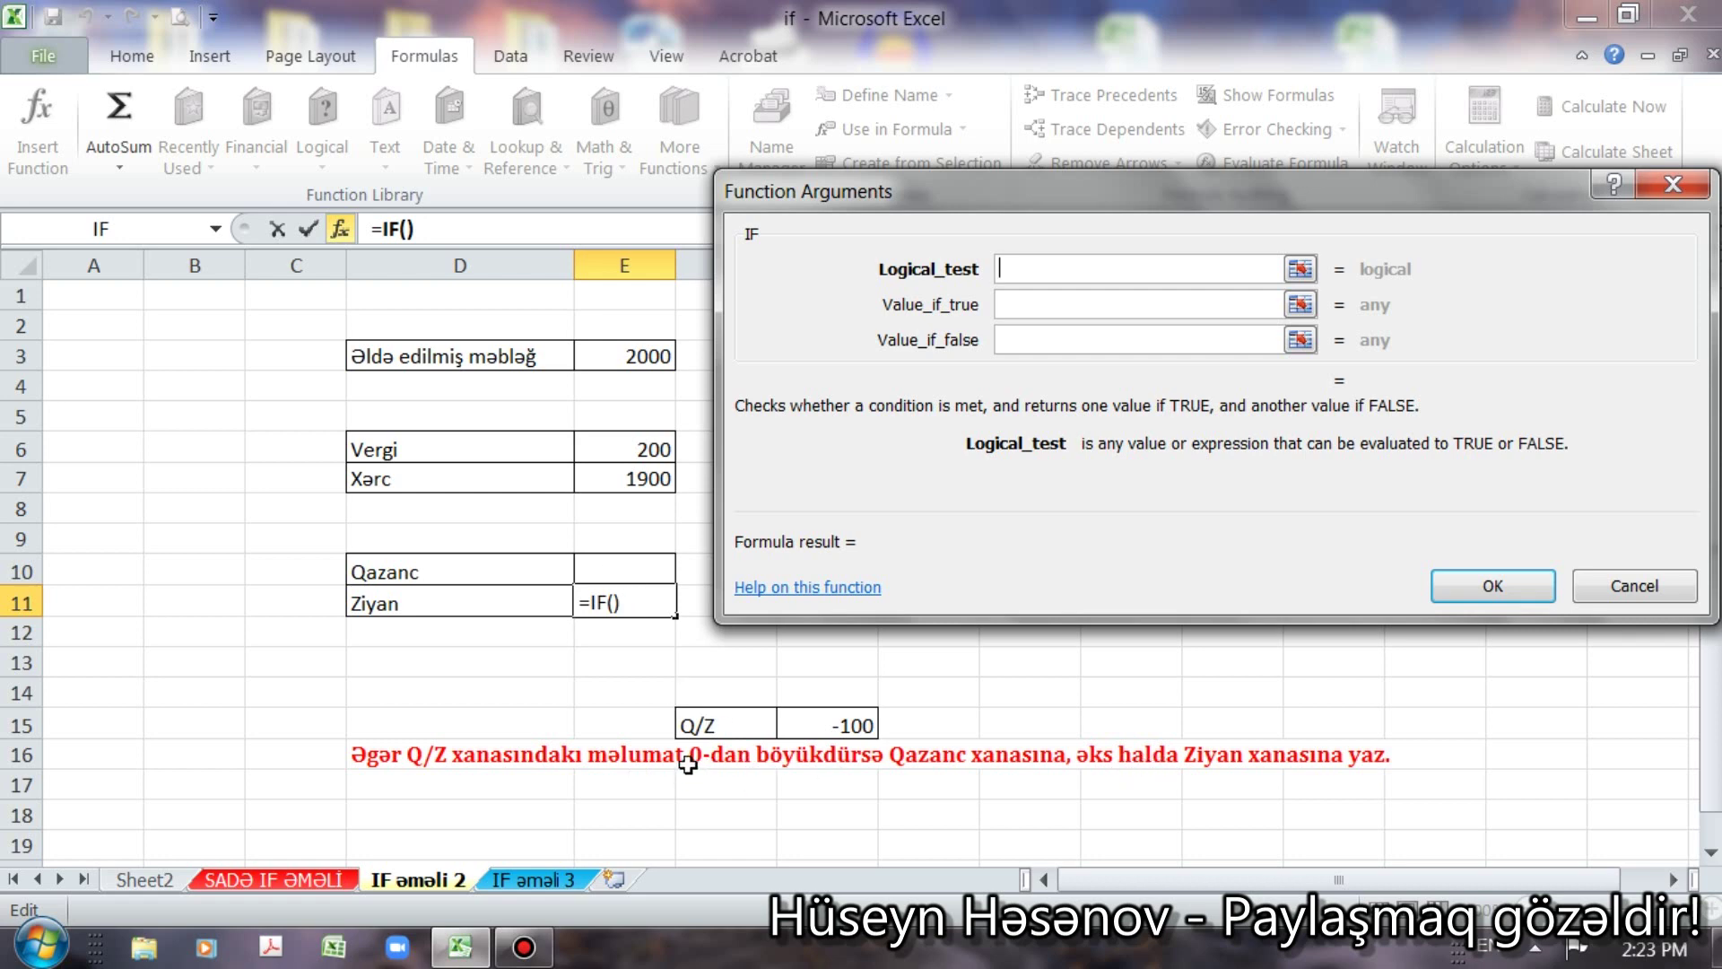
pyautogui.click(815, 713)
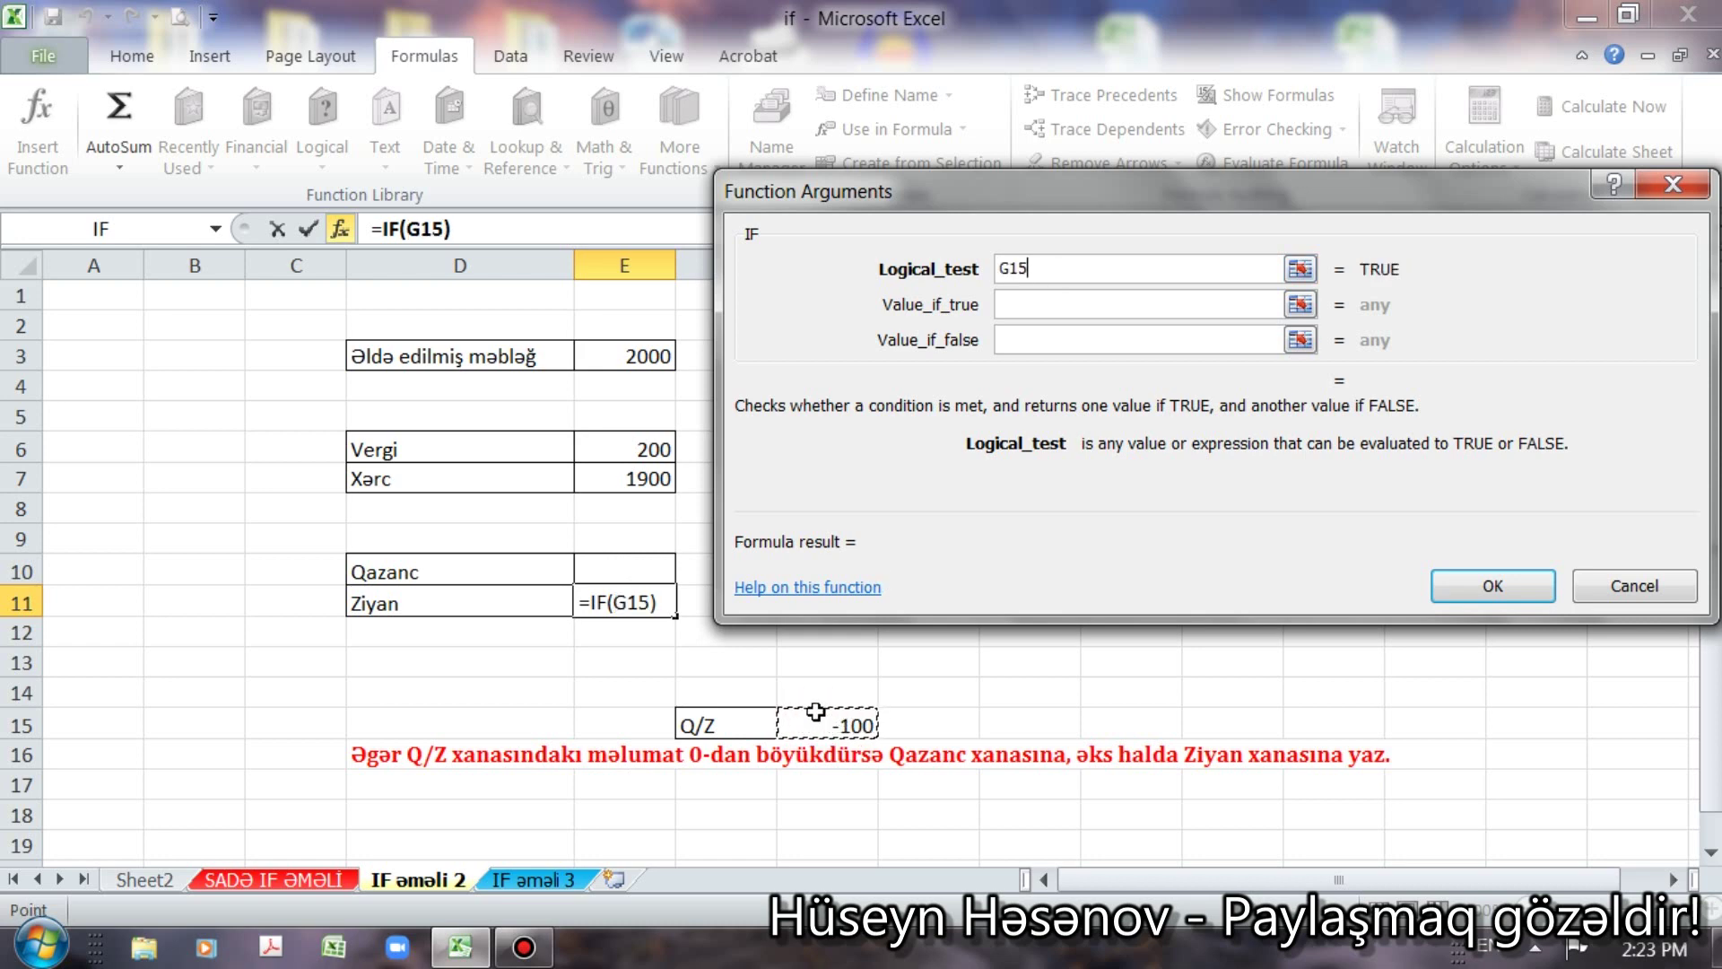
pyautogui.write('<0')
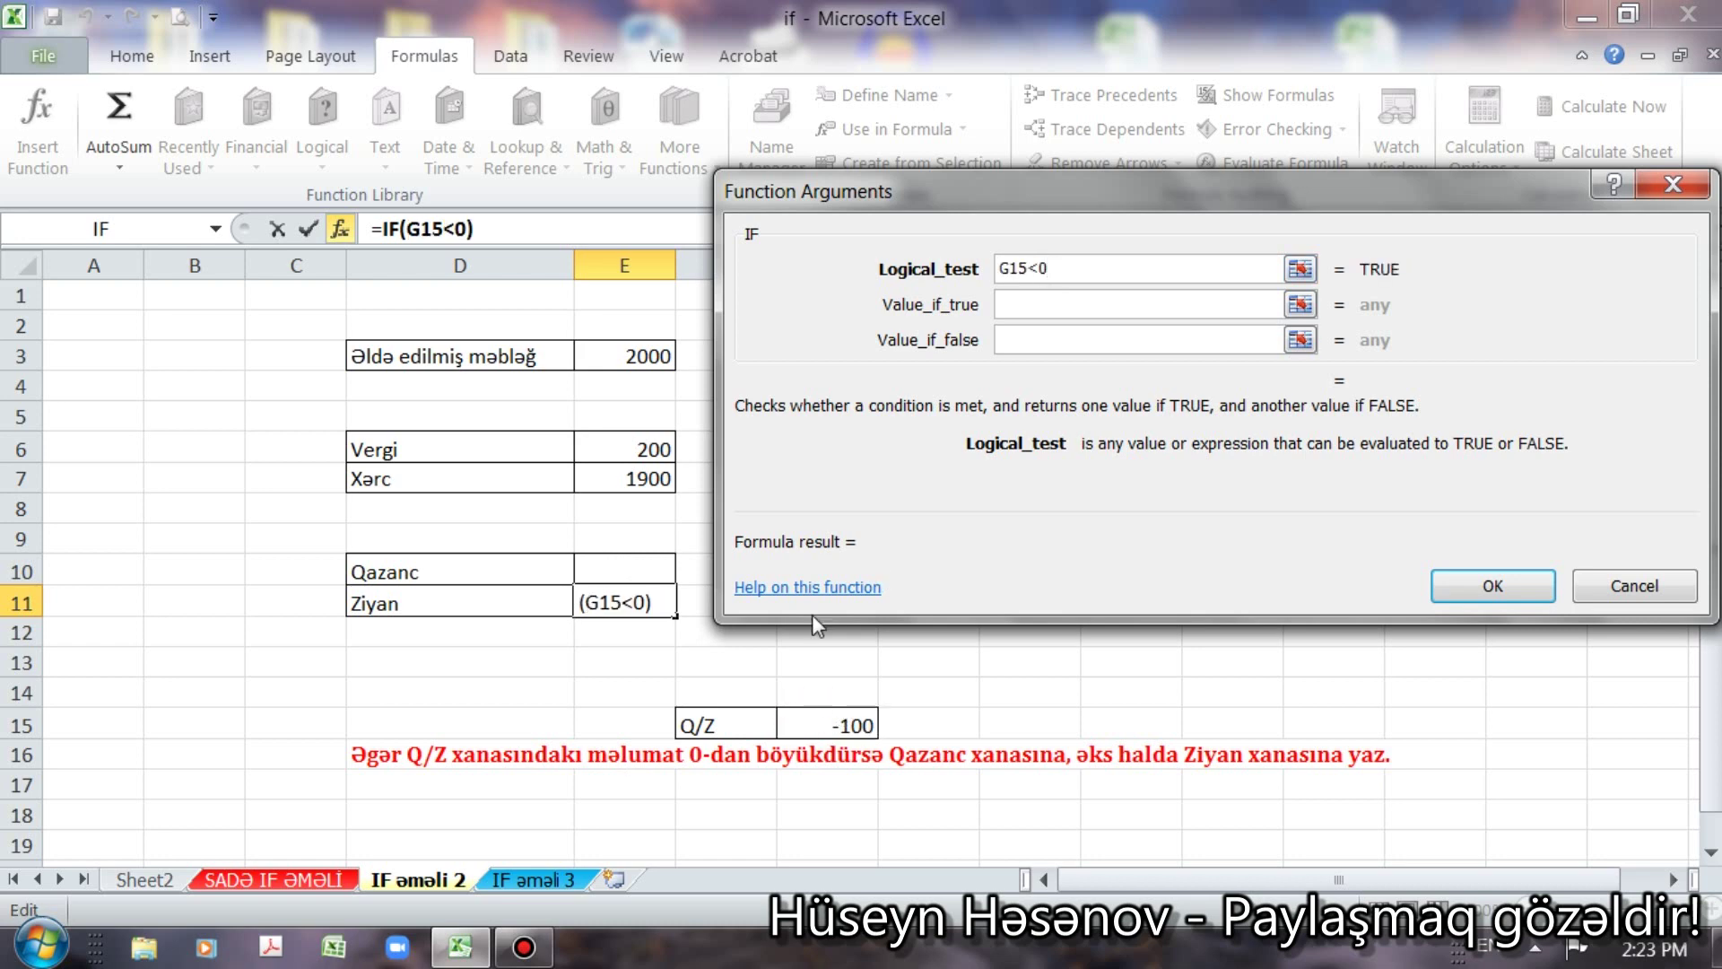
pyautogui.click(1042, 303)
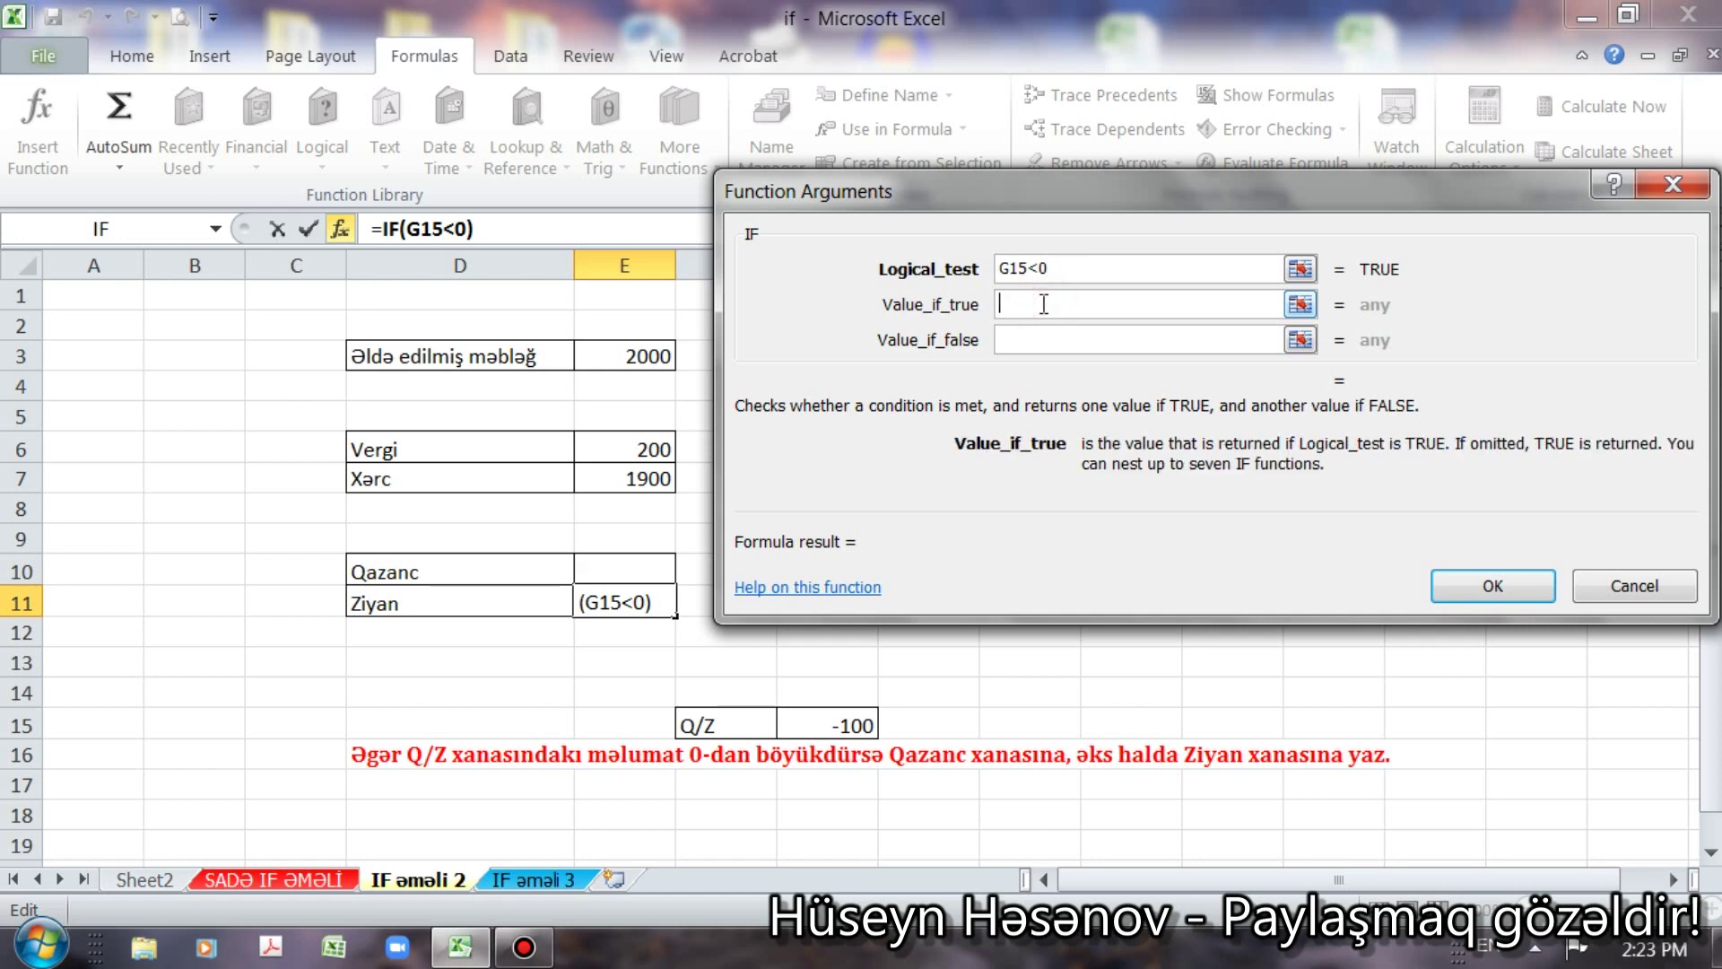
pyautogui.click(839, 722)
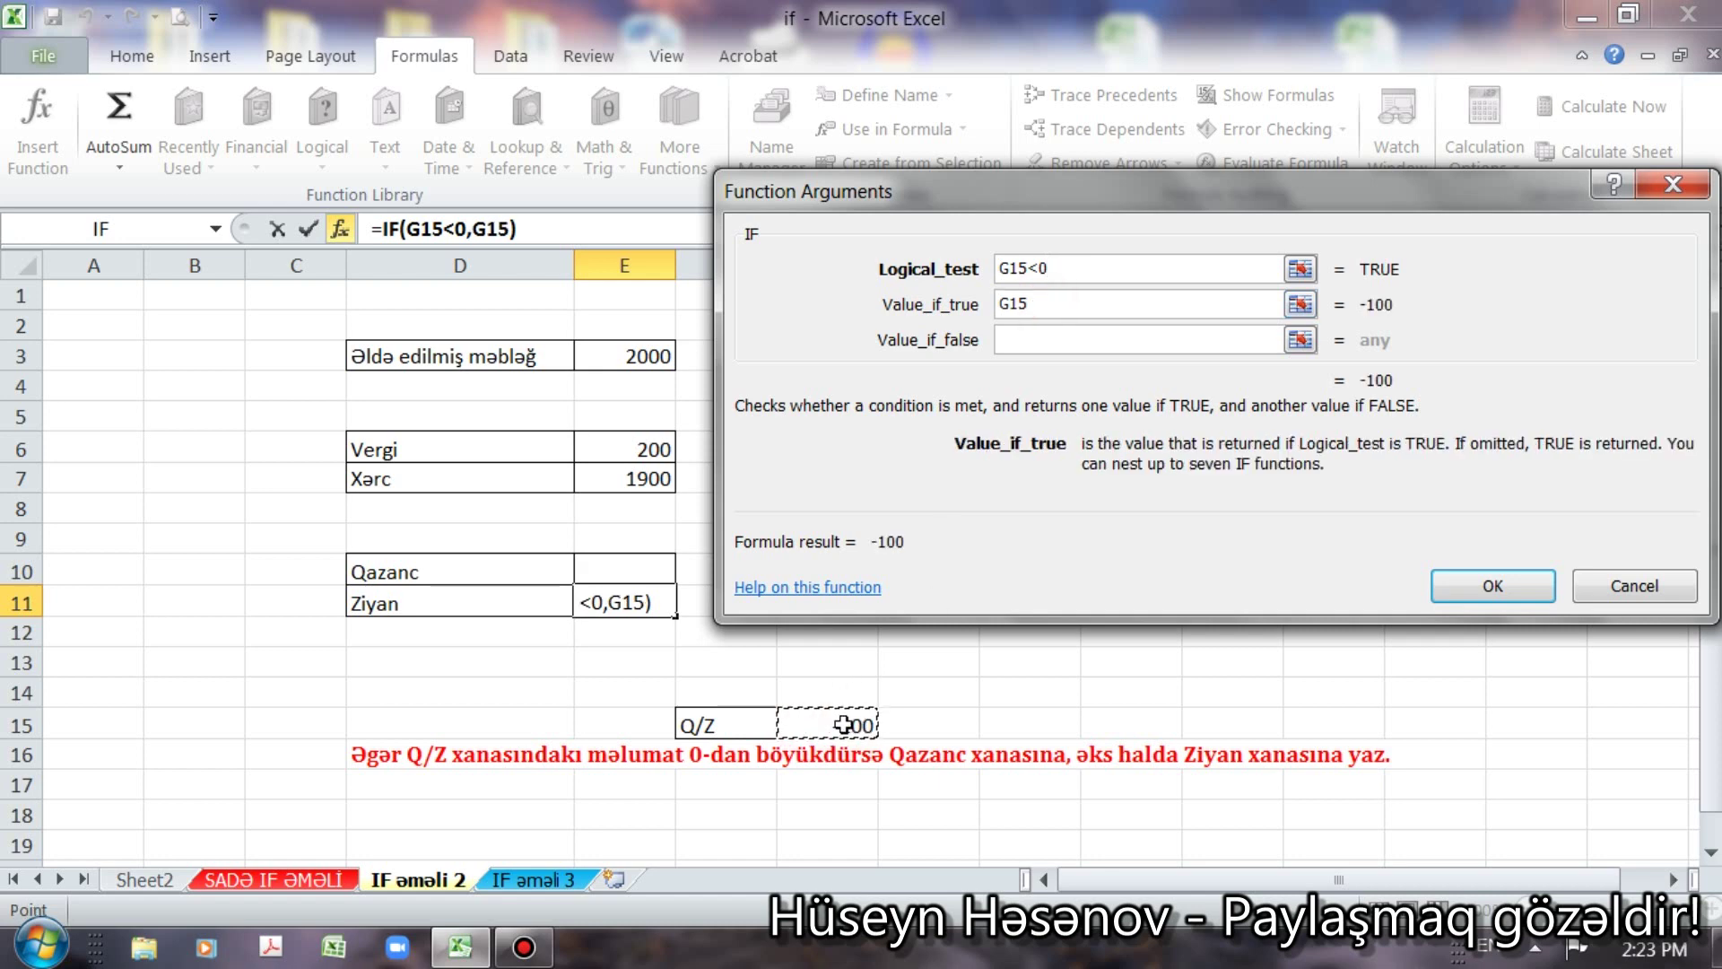
pyautogui.click(1036, 341)
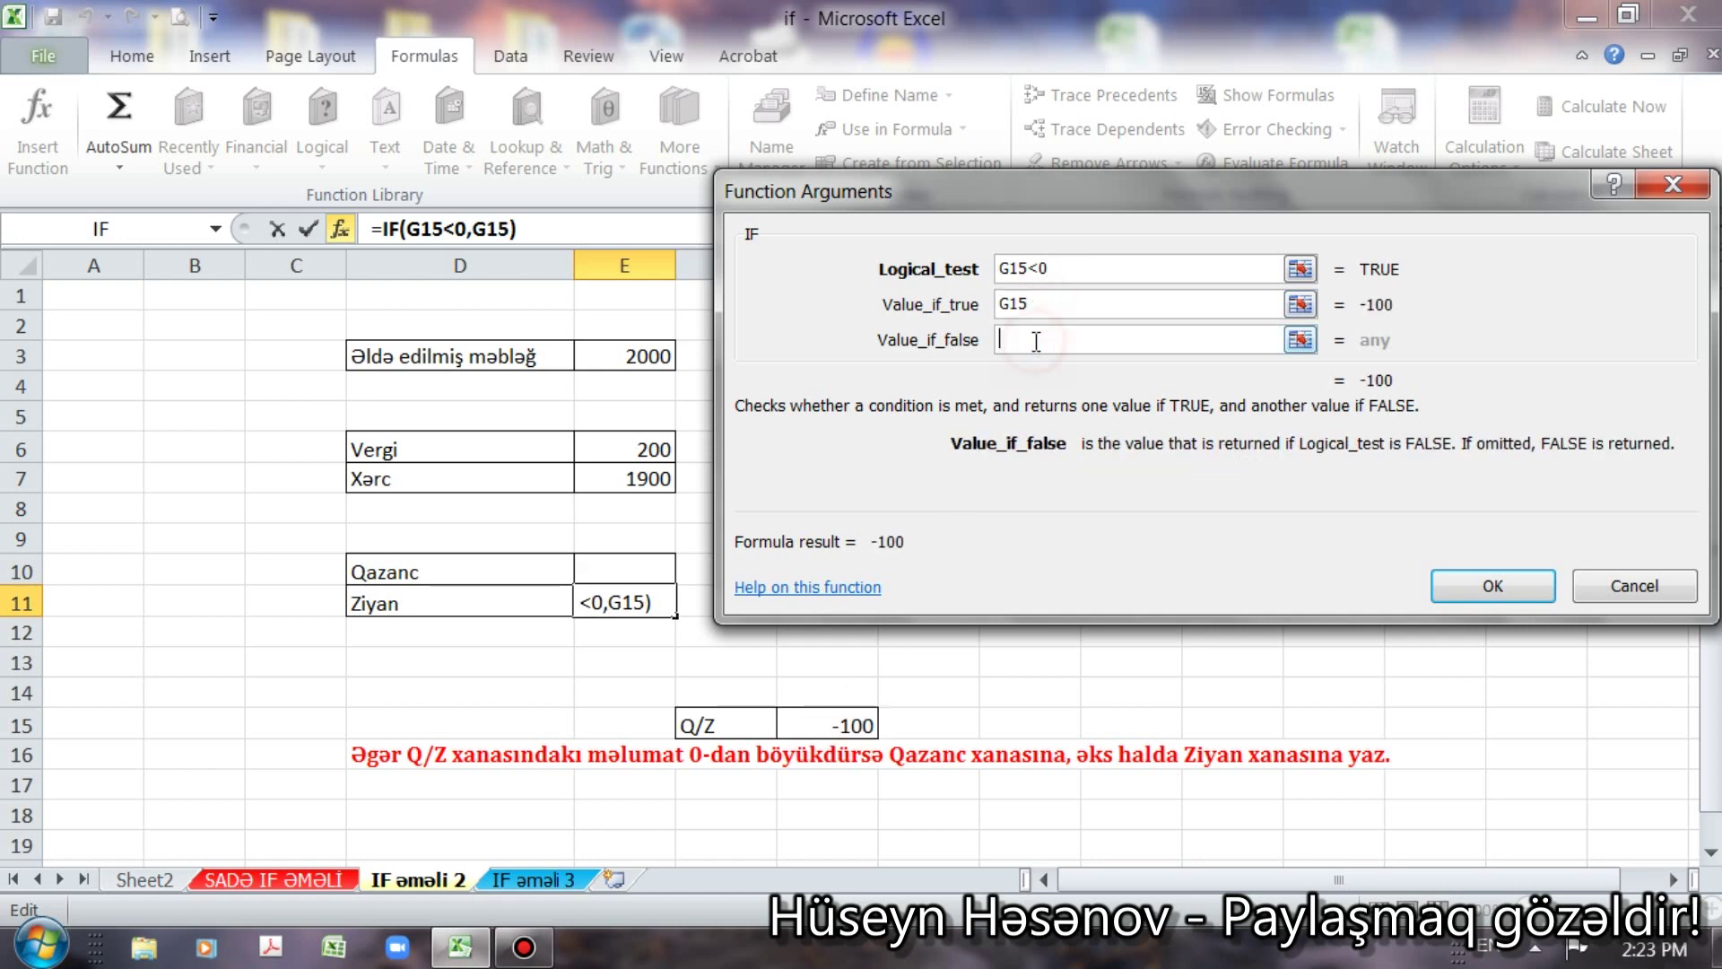
pyautogui.write('""')
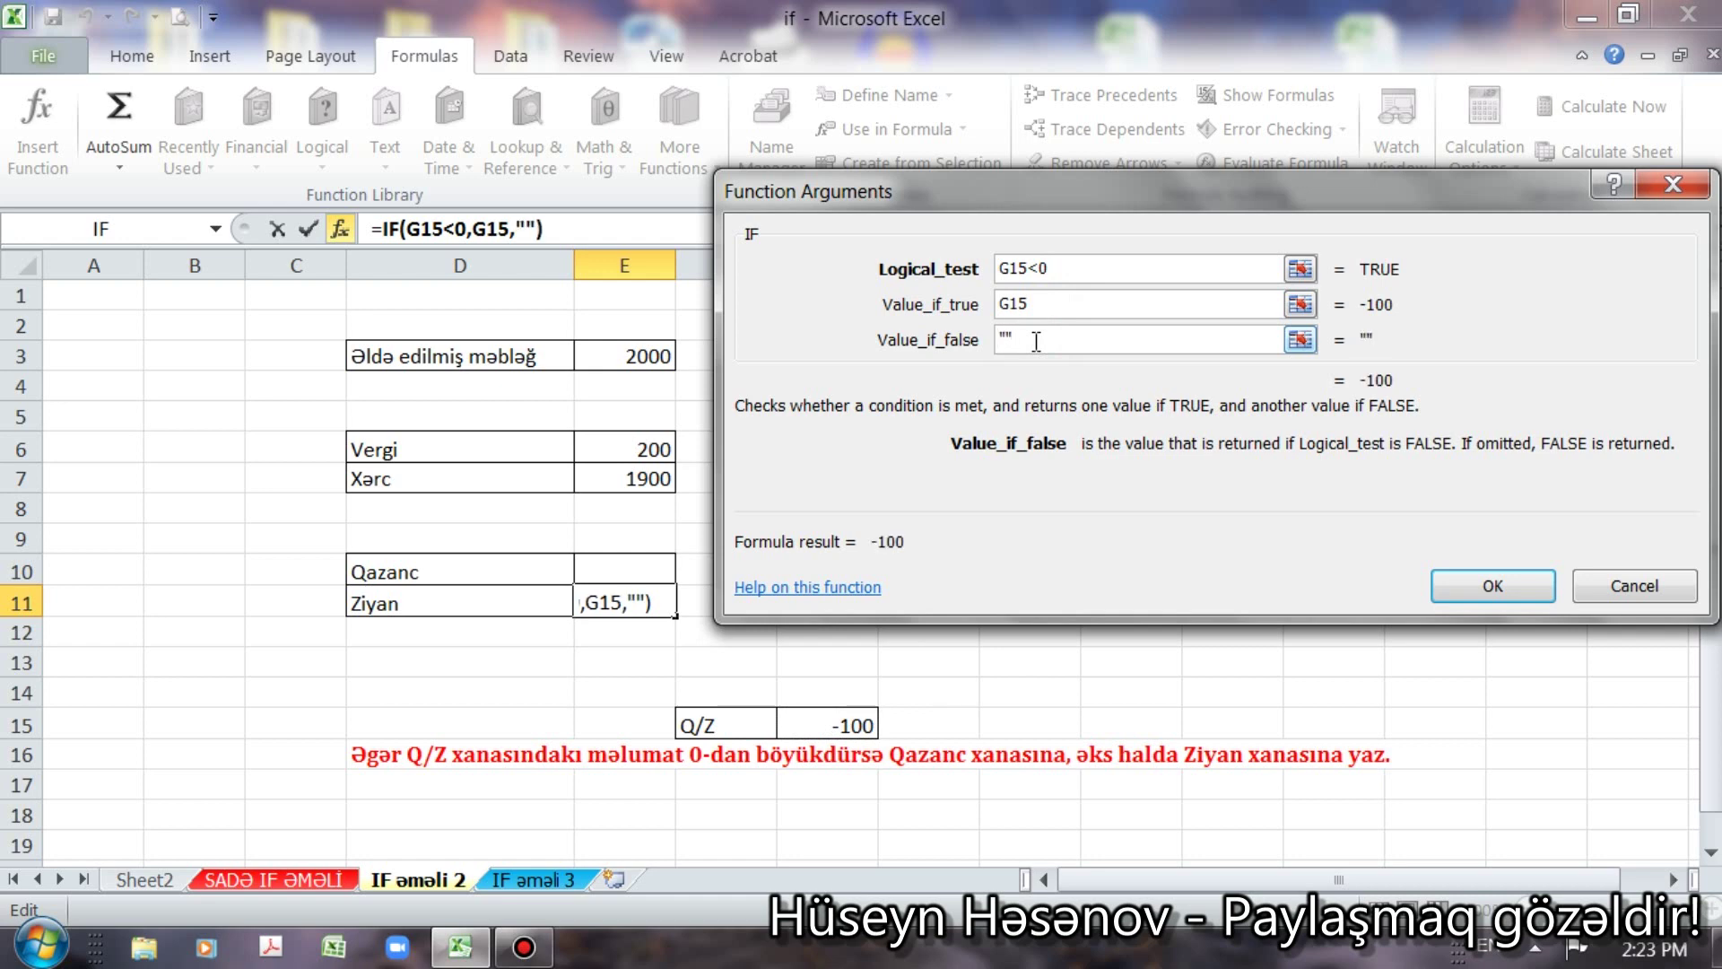
pyautogui.click(1453, 588)
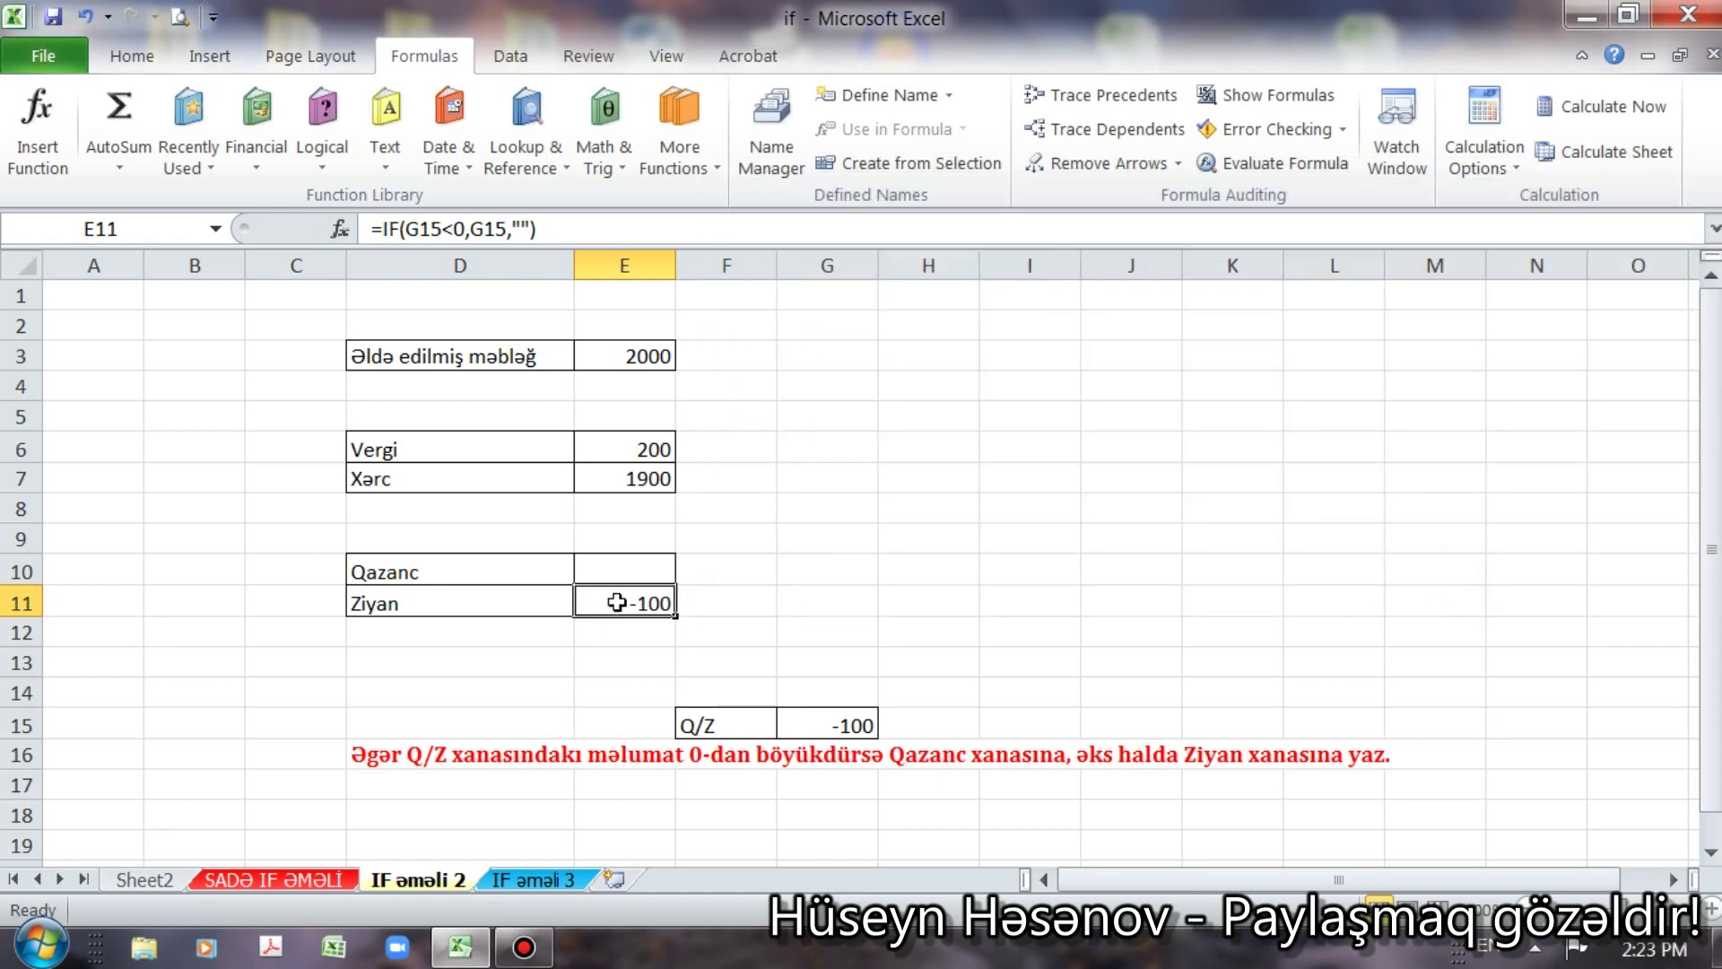
# Step: Change the obtained amount in E3 to 3500
pyautogui.click(630, 351)
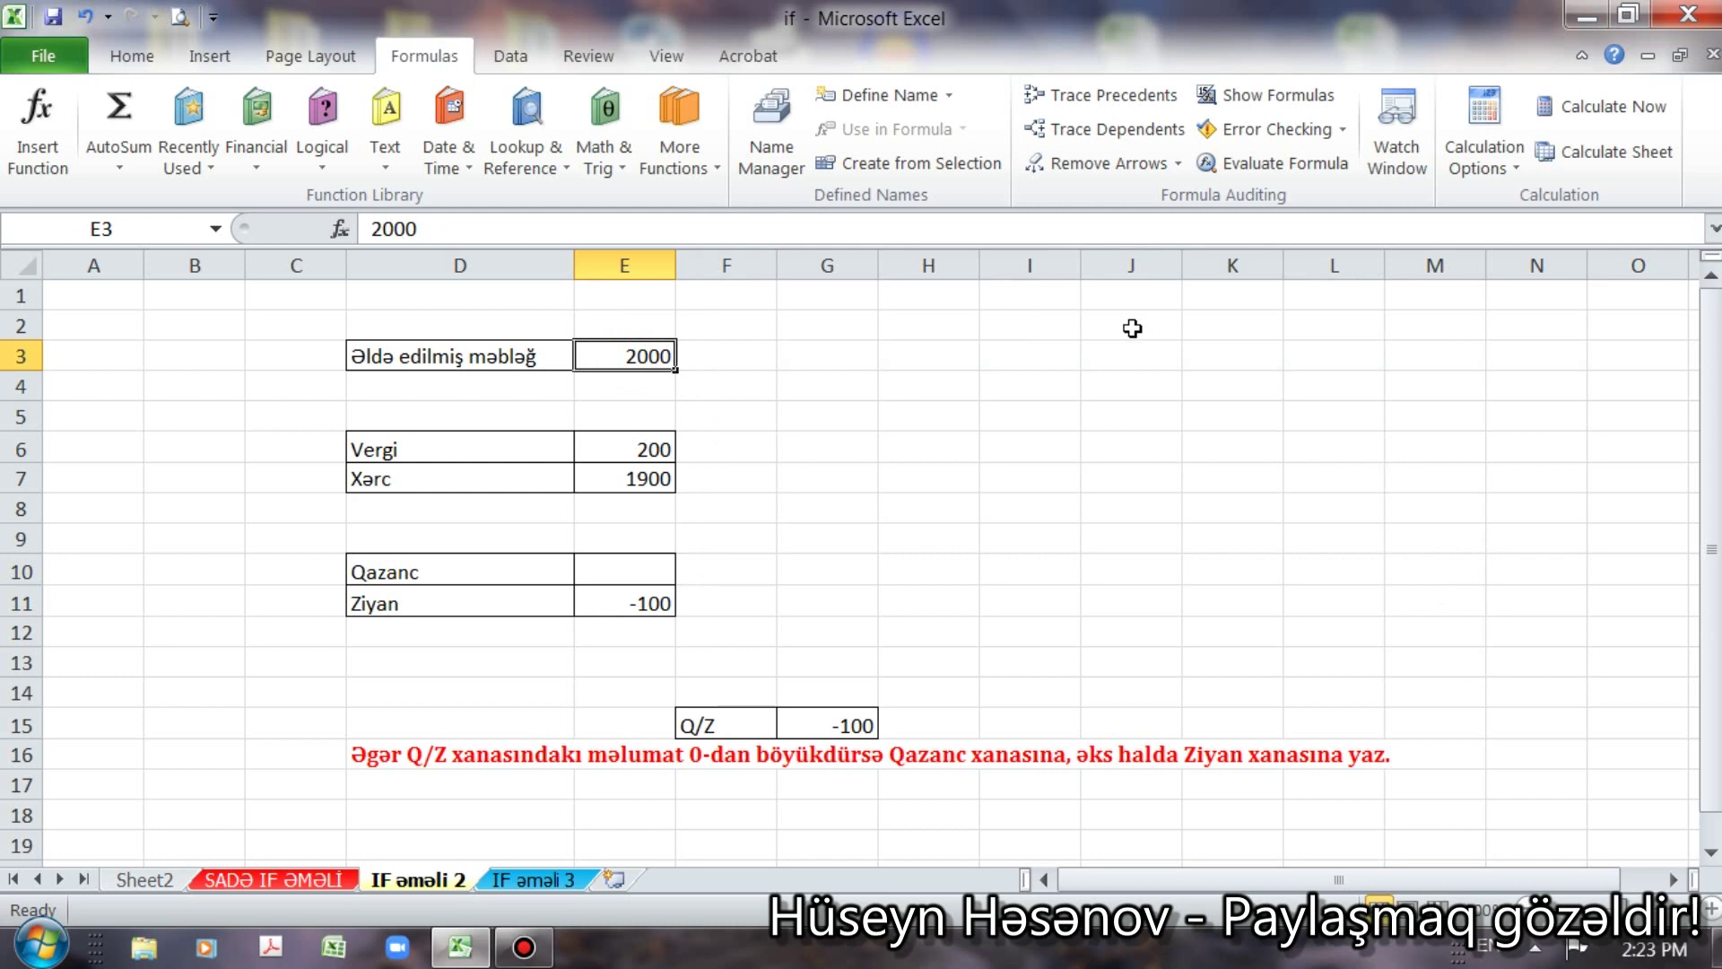
pyautogui.write('3500')
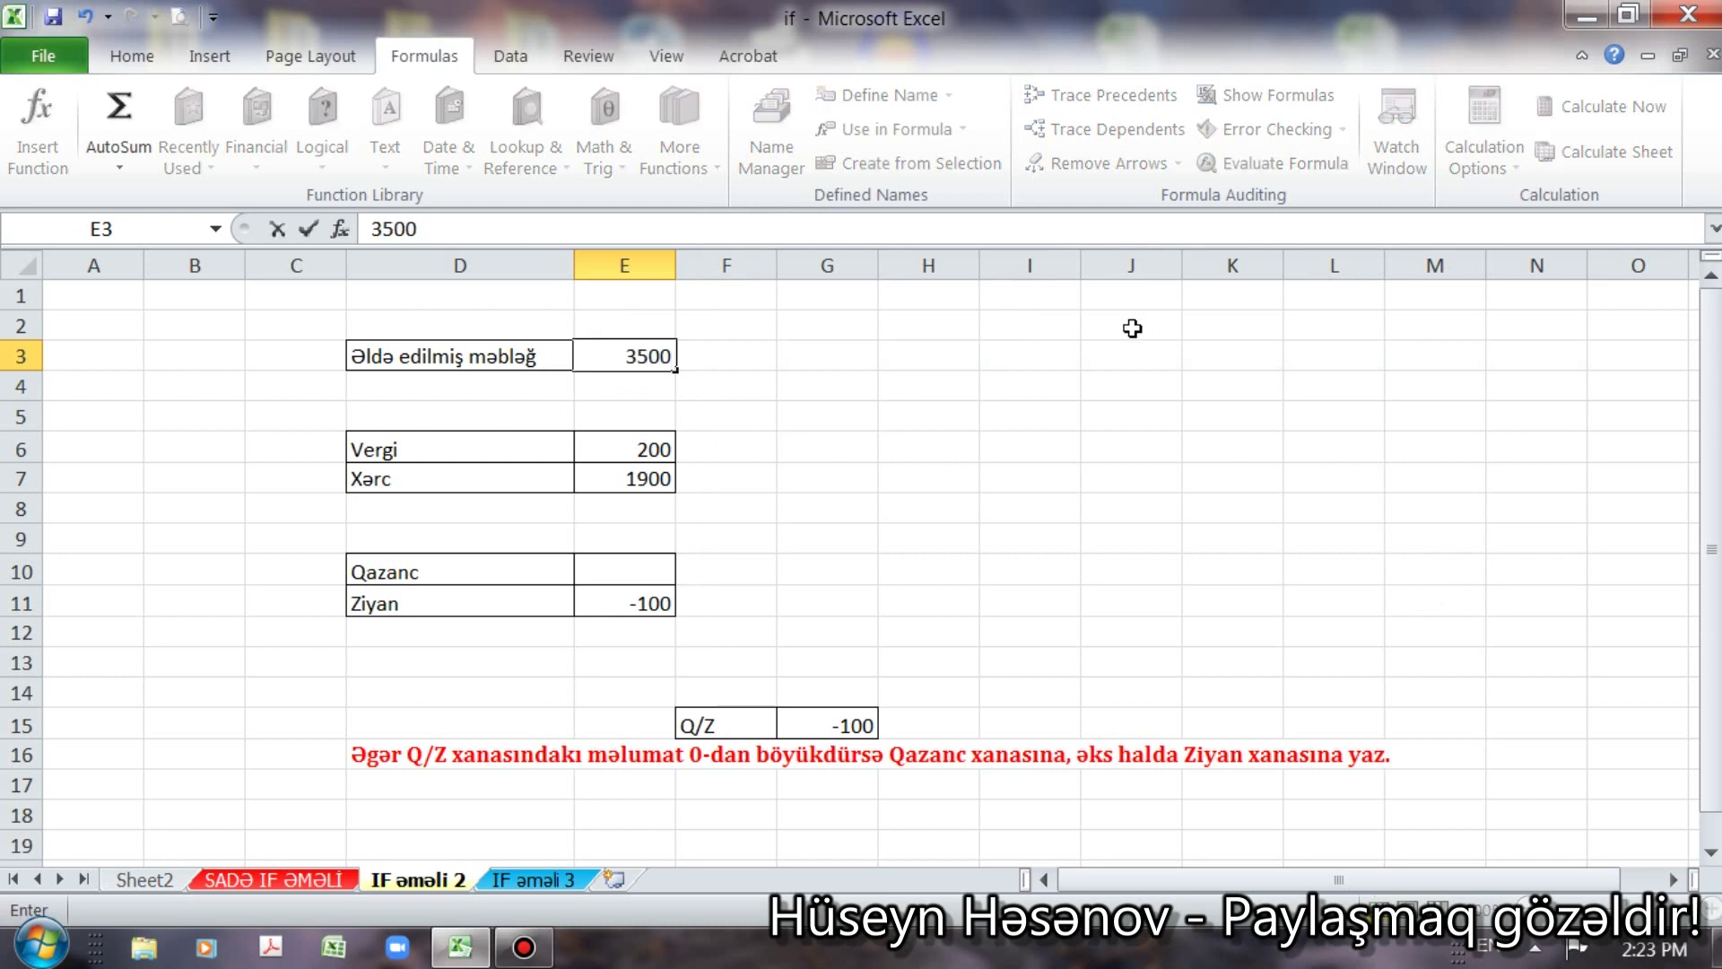
pyautogui.press('Return')
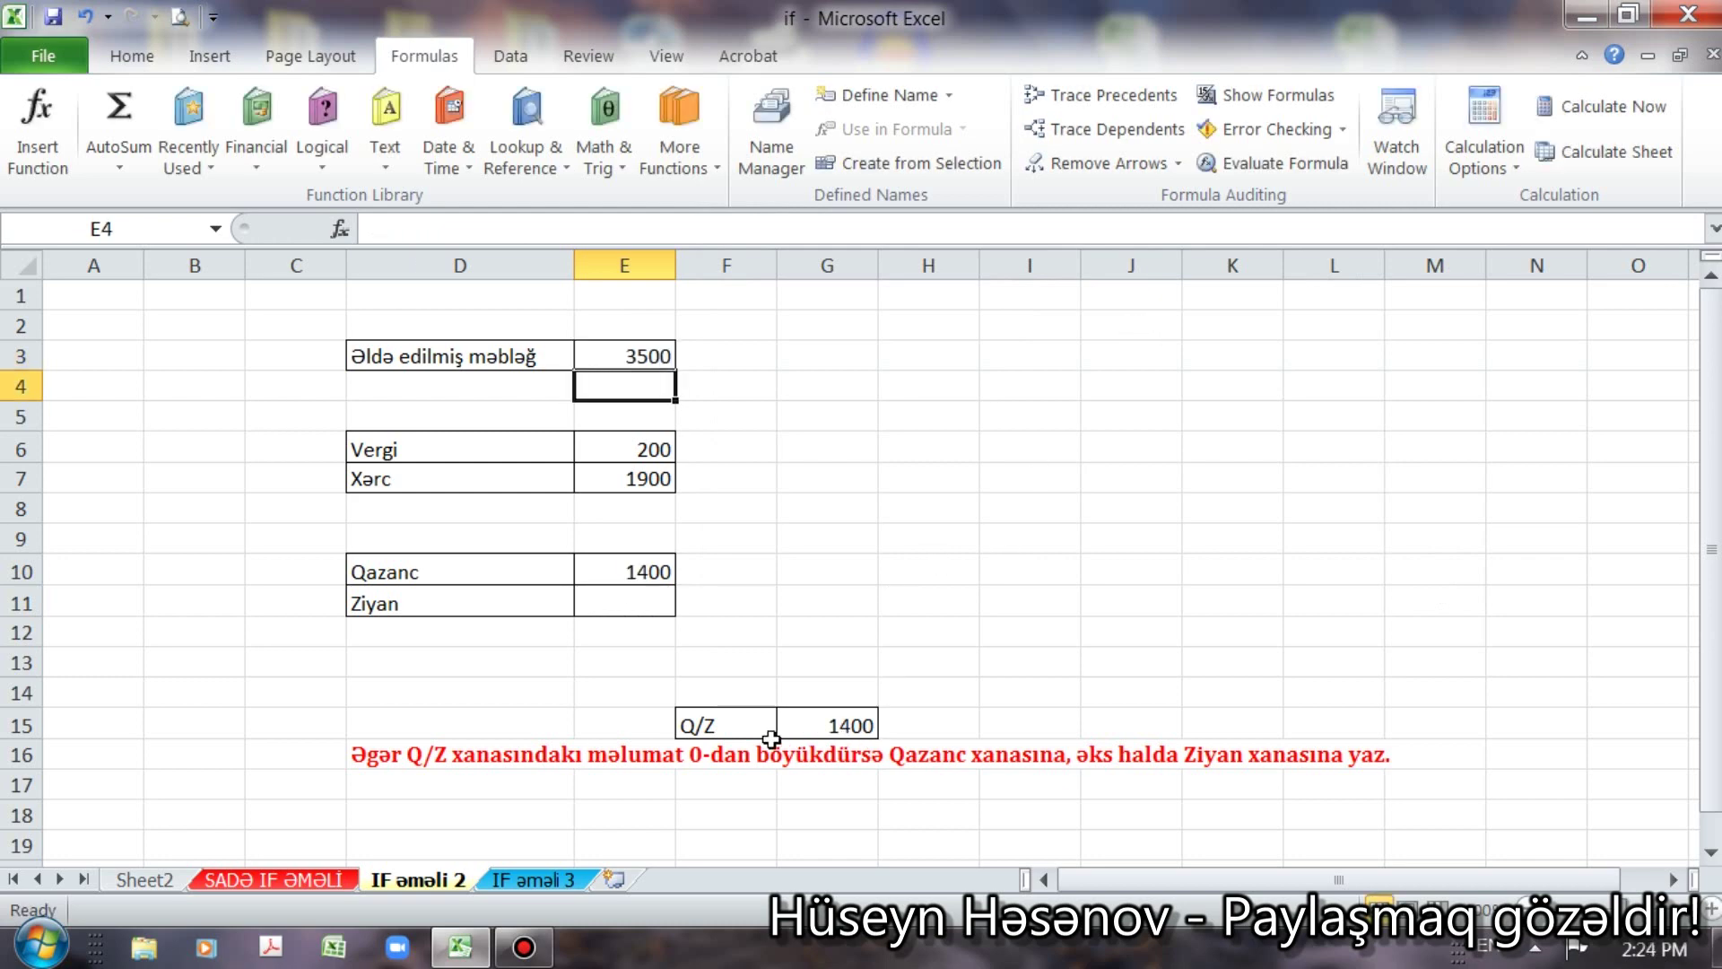
# Step: Check the G15 and E10 formulas, then switch to the IF əməli 3 sheet
pyautogui.click(790, 723)
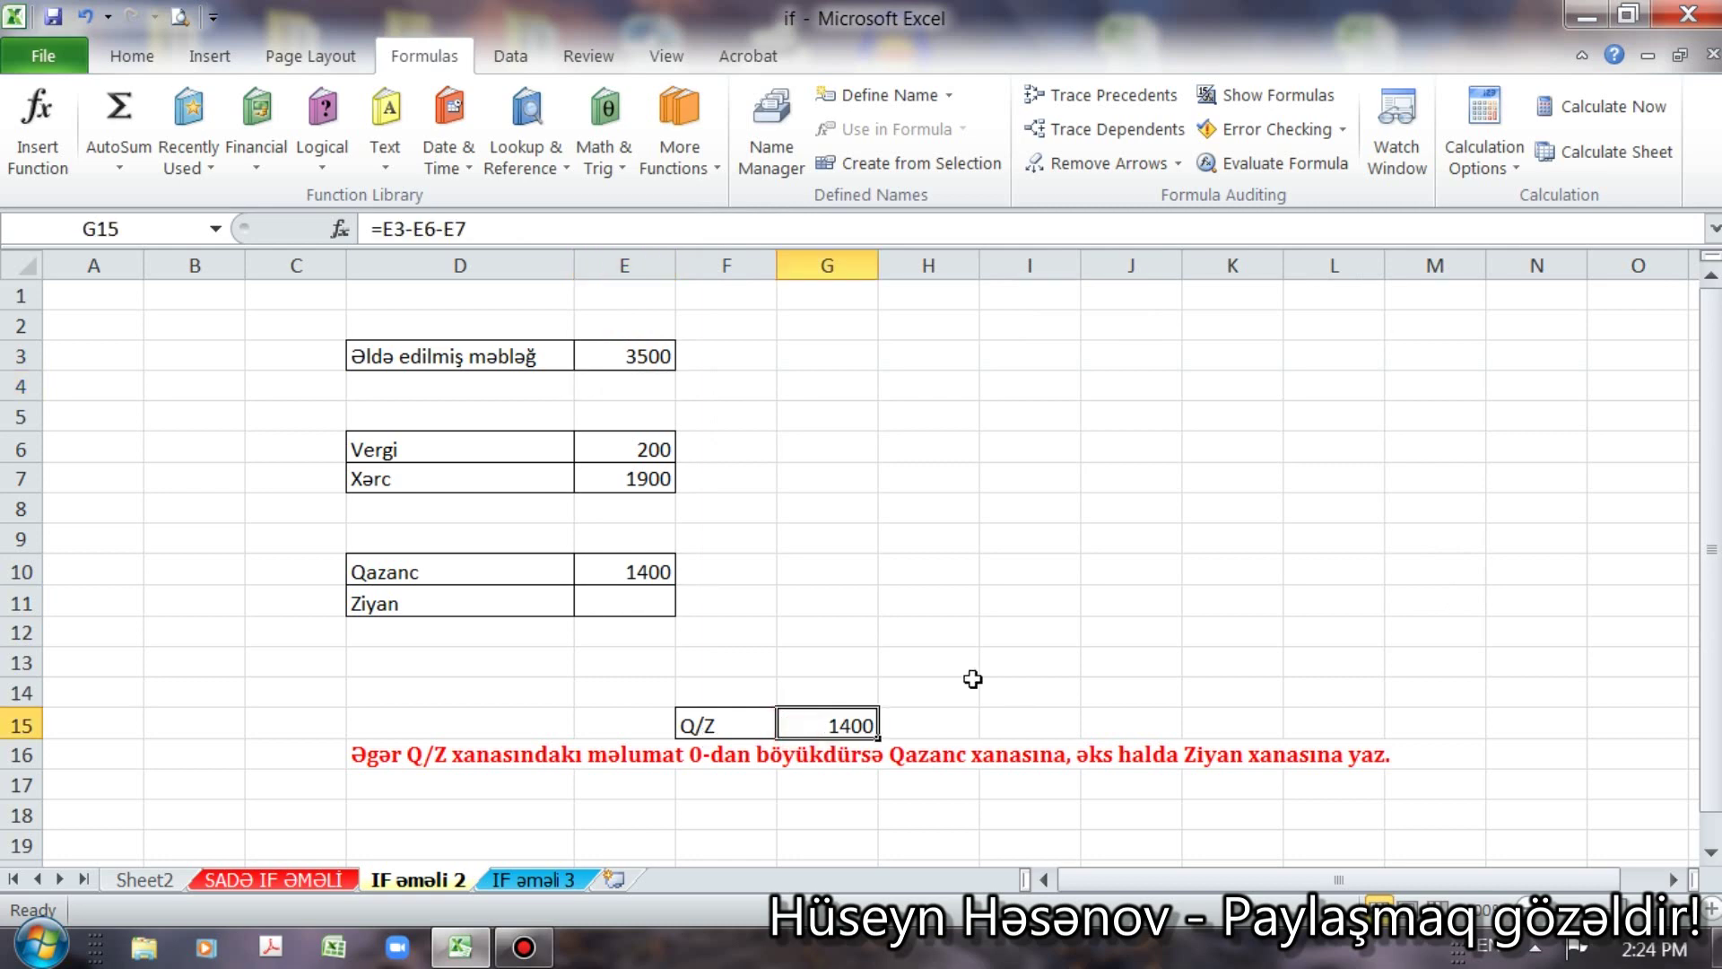
pyautogui.click(665, 570)
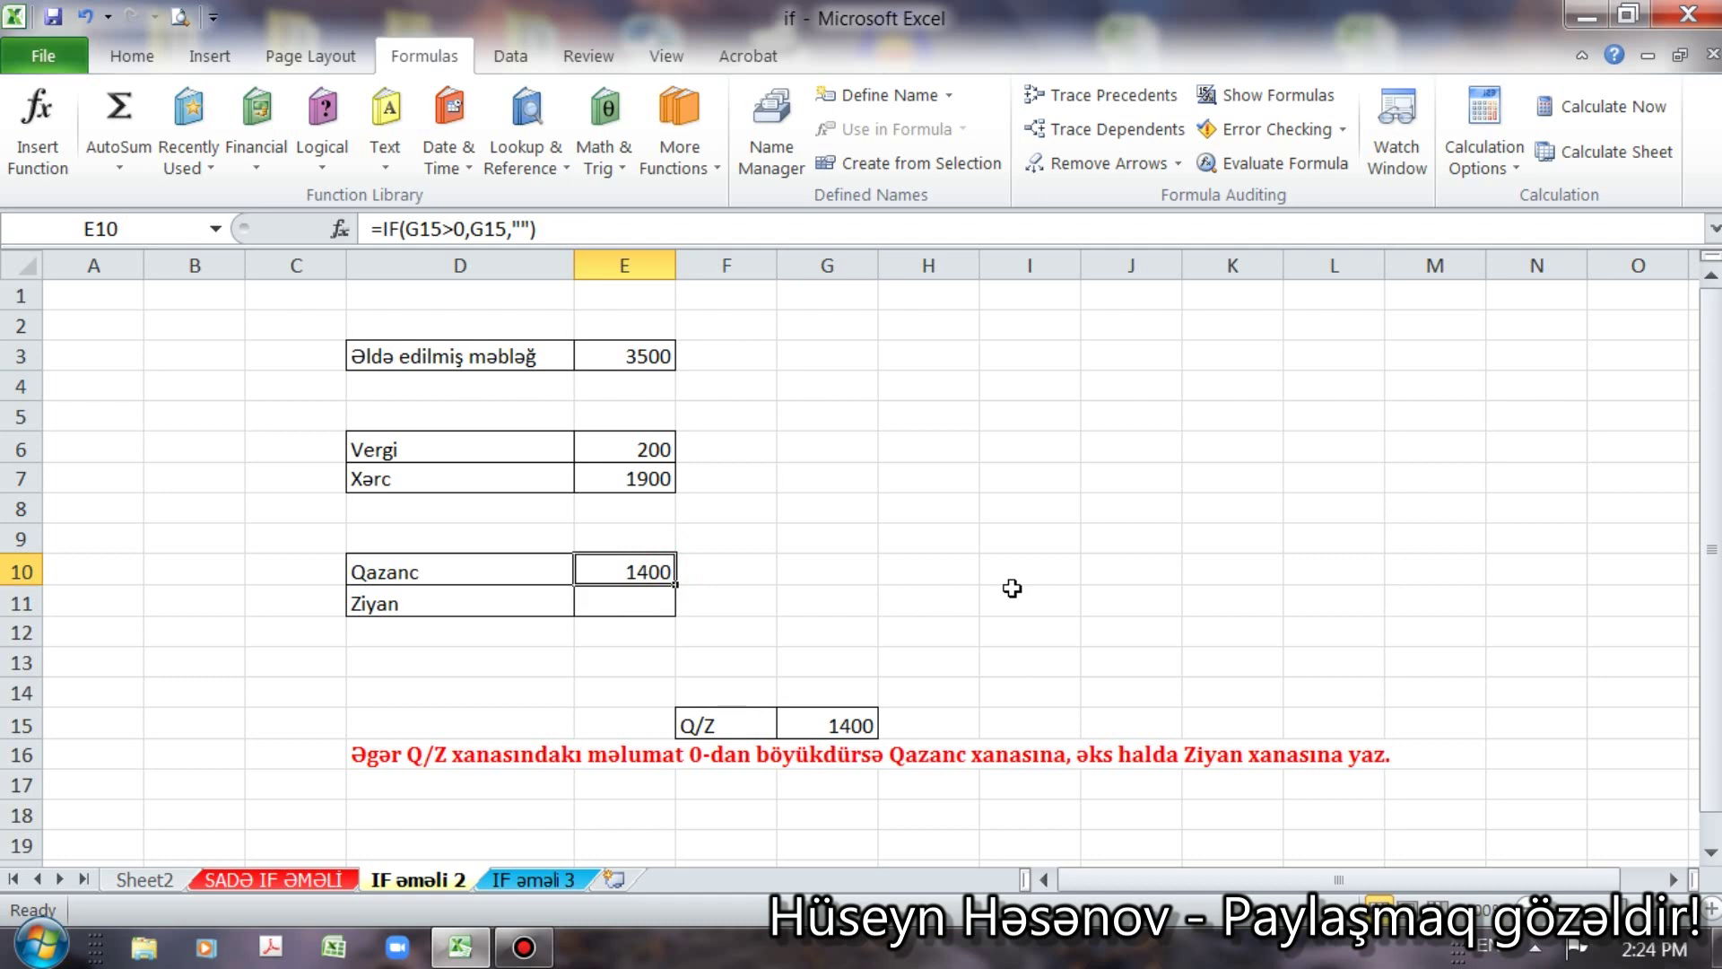
pyautogui.click(563, 884)
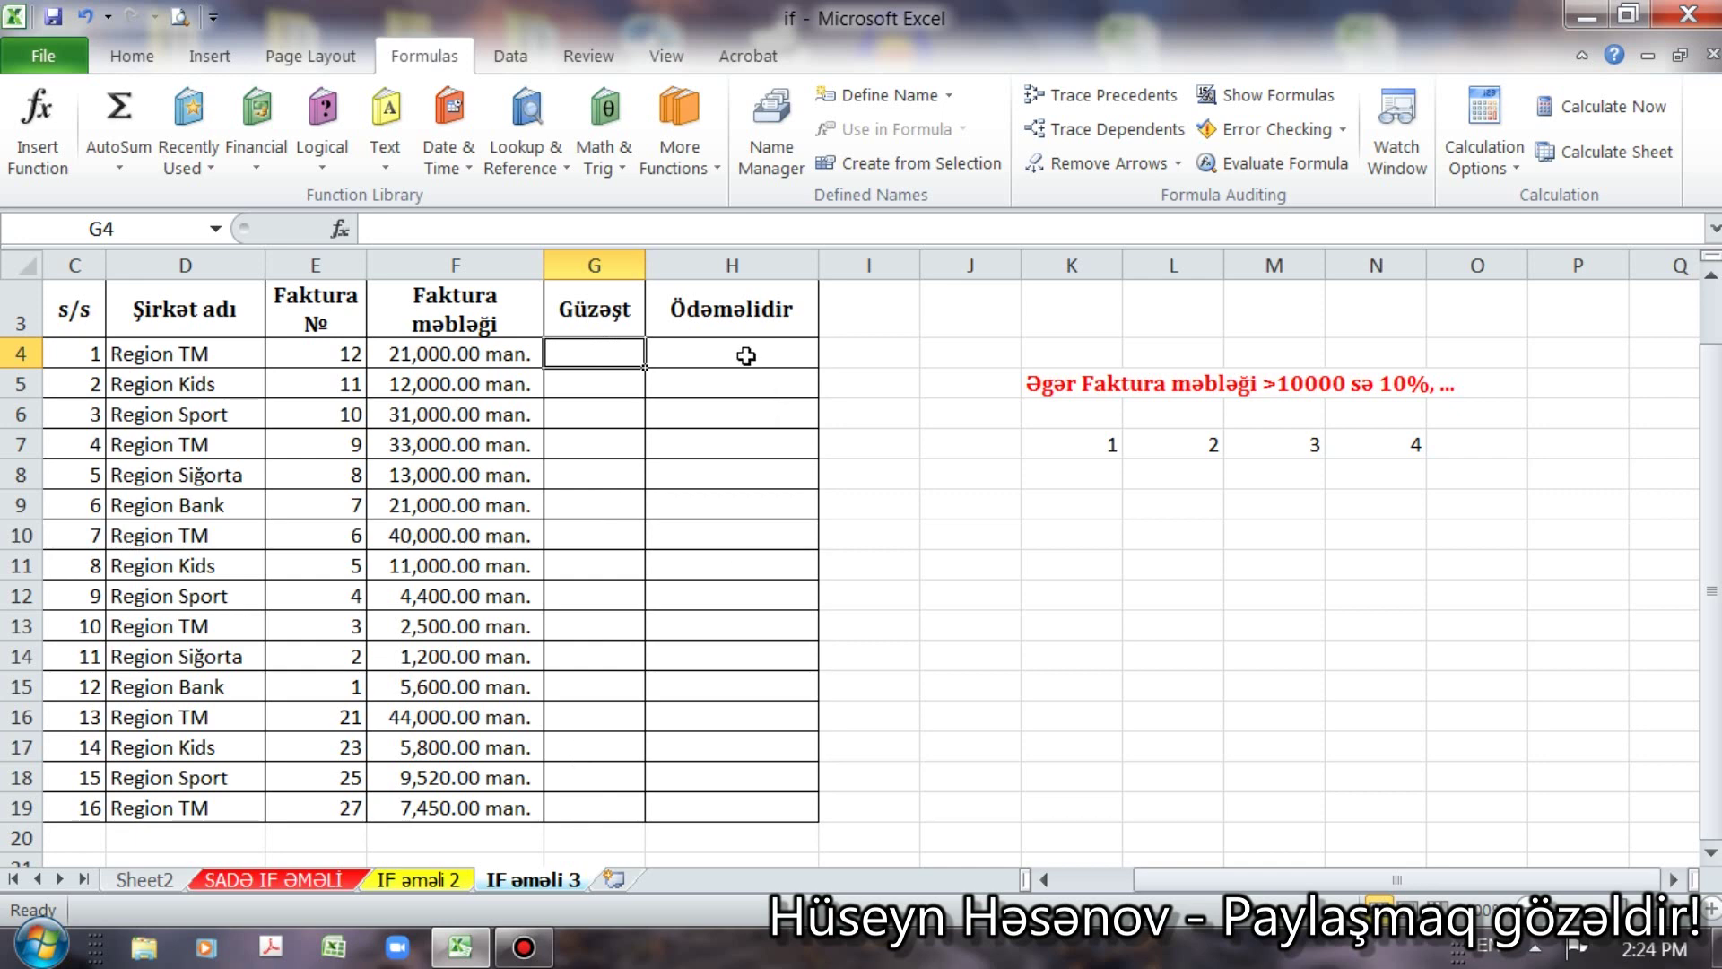
# Step: Review the red discount rule, tier 1 in K7 and amount F4, then select G4
pyautogui.click(595, 352)
pyautogui.click(727, 346)
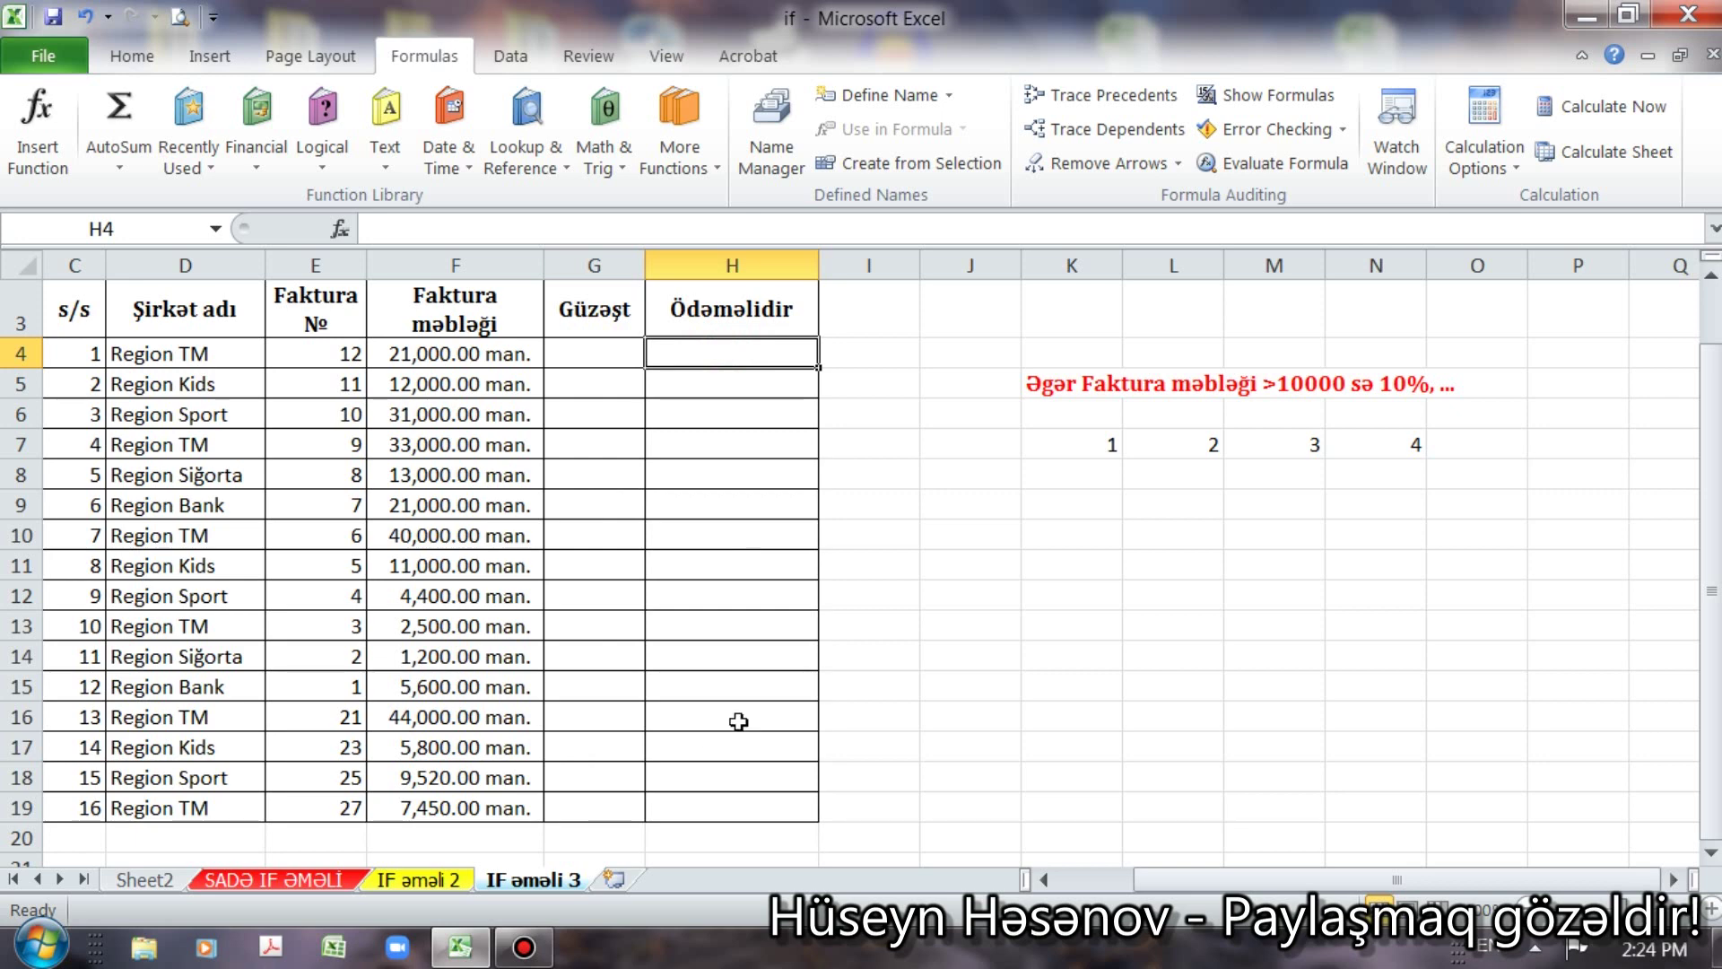
pyautogui.click(1080, 572)
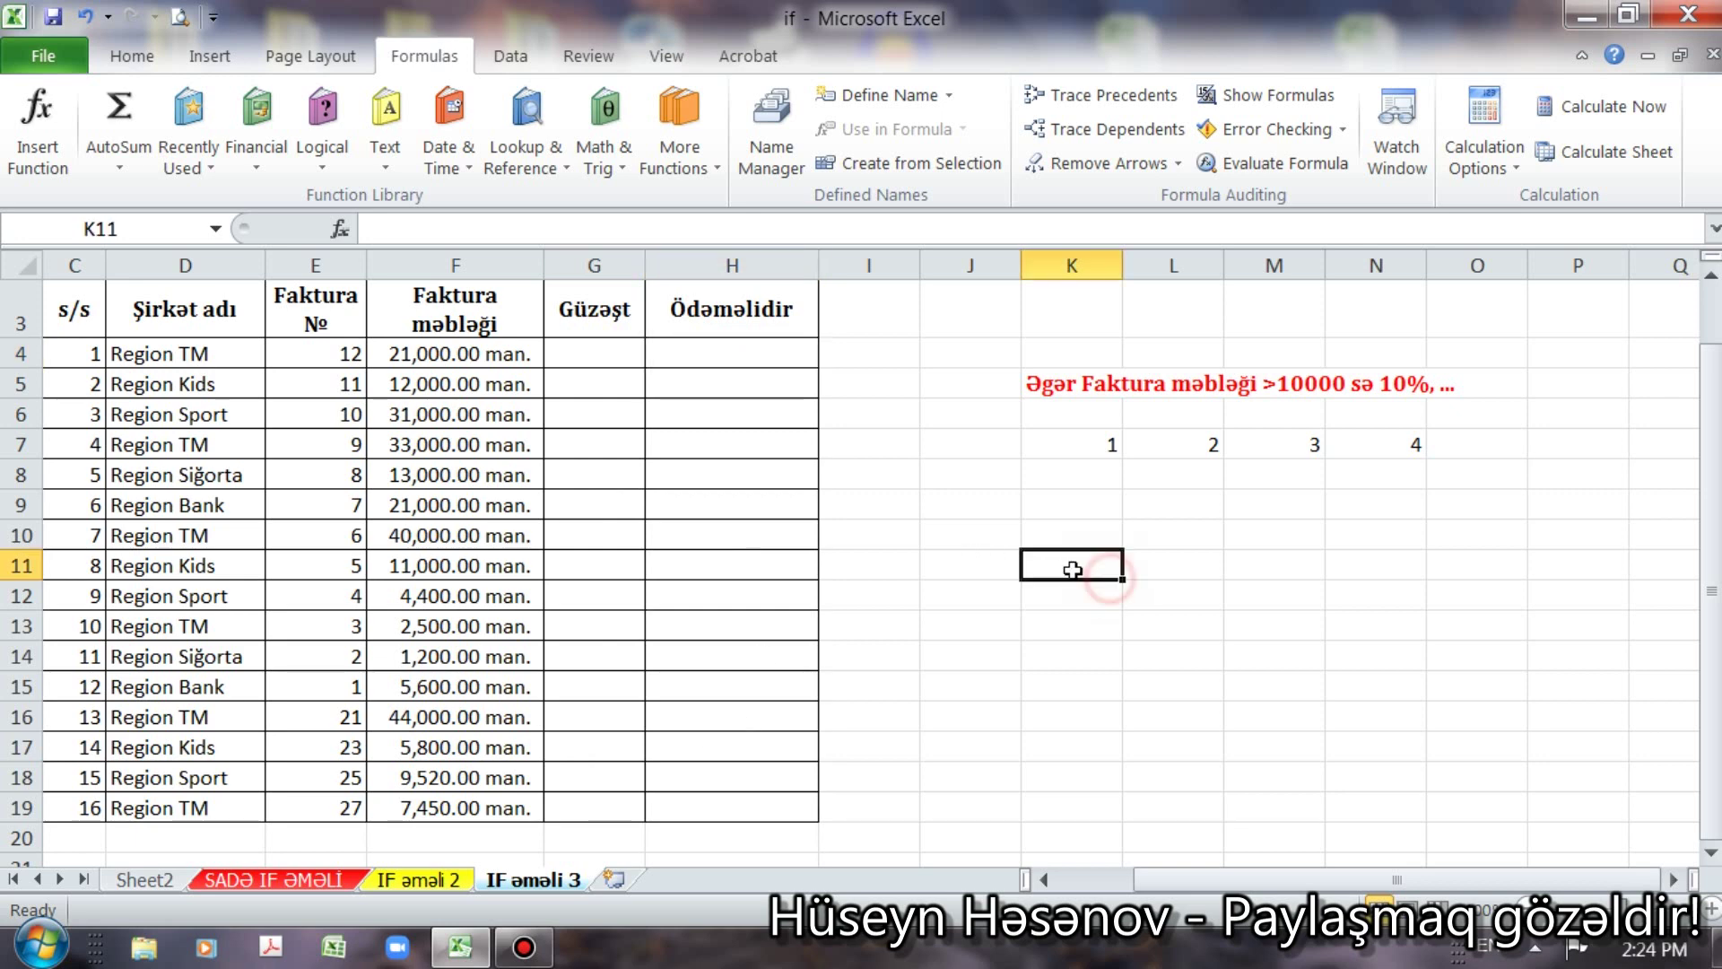
pyautogui.click(1040, 384)
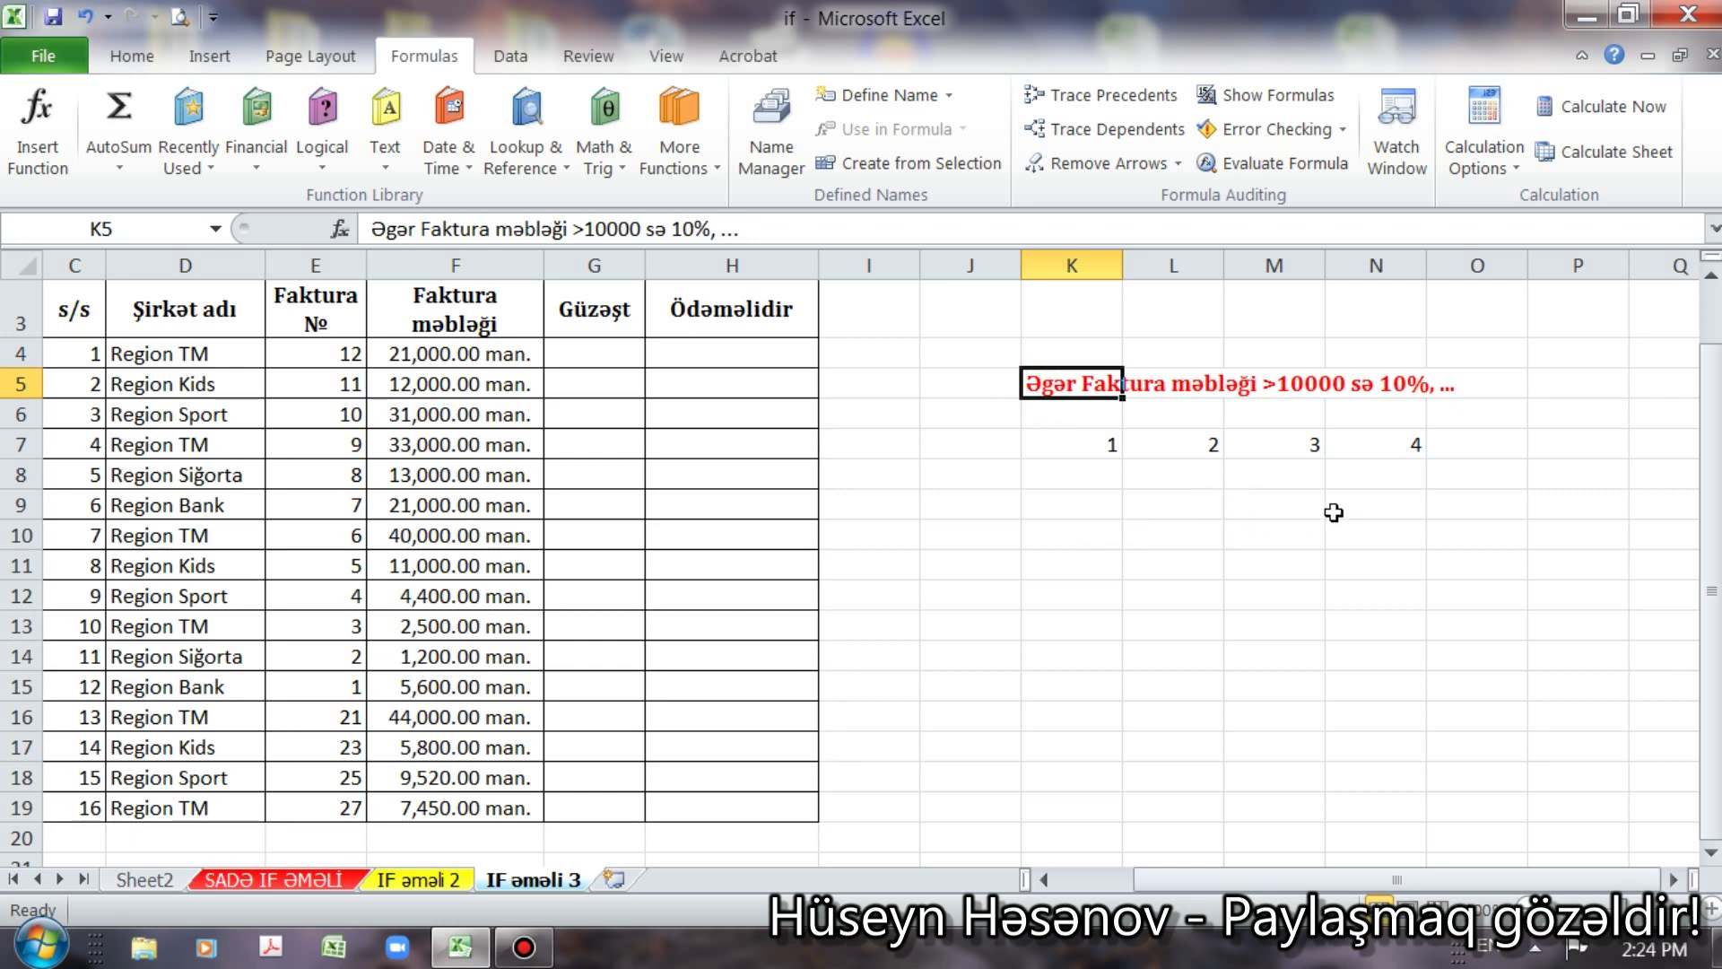
pyautogui.click(1051, 434)
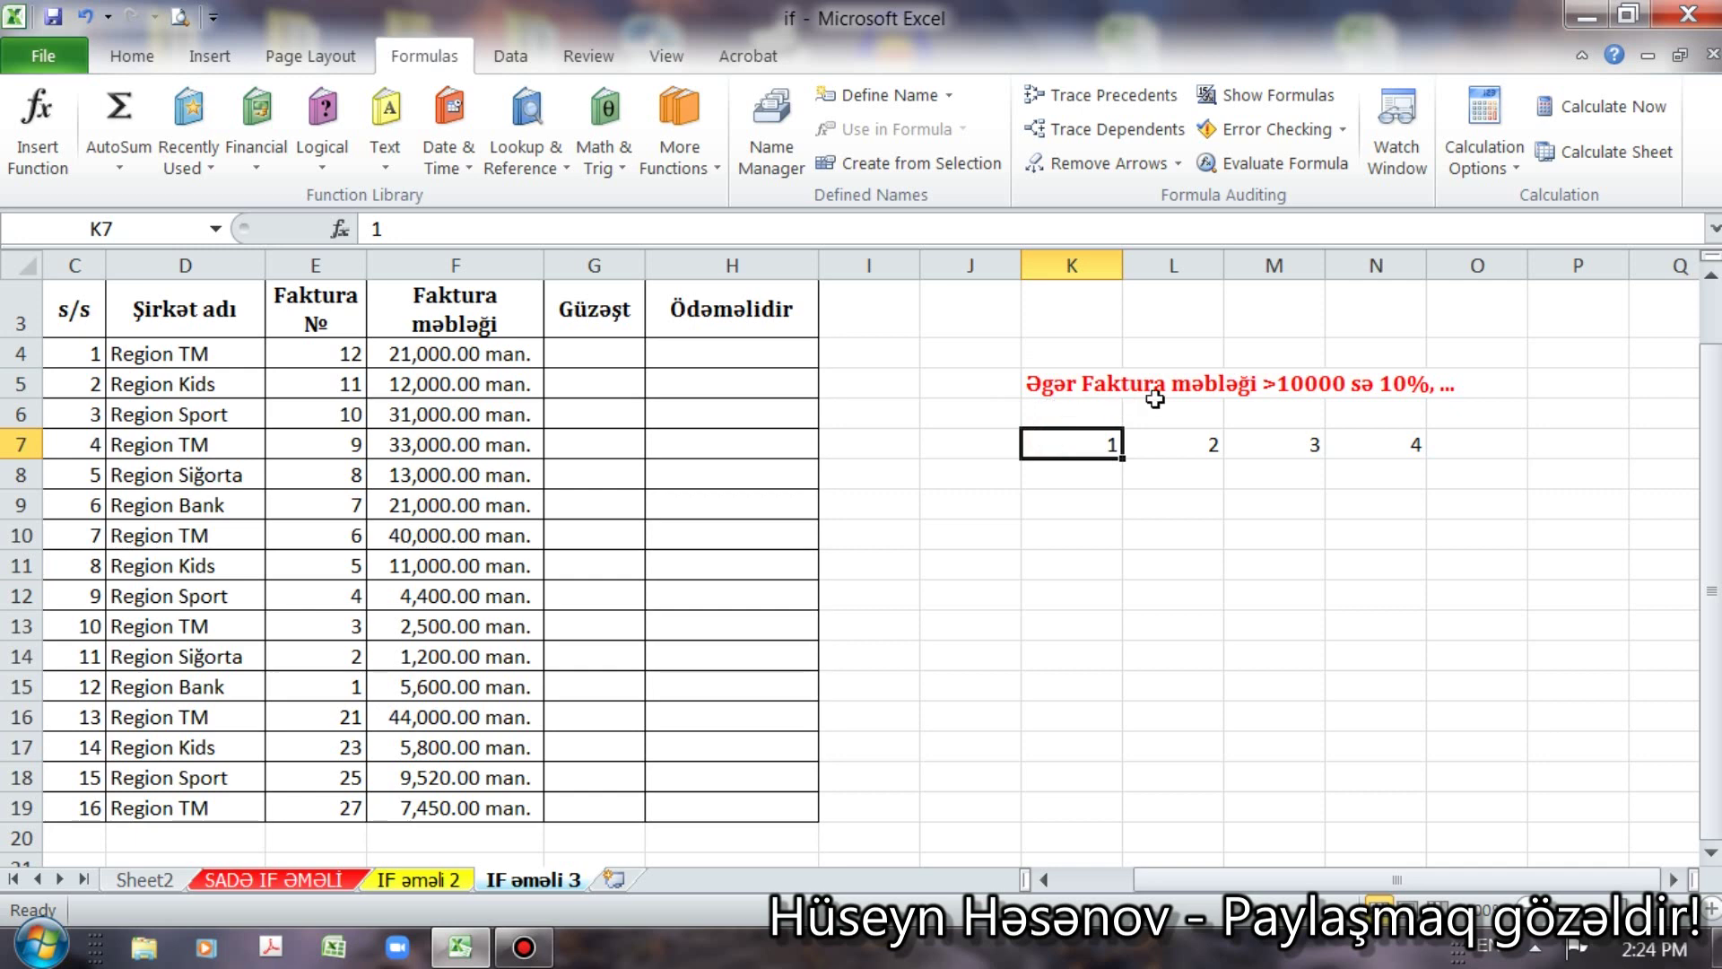
pyautogui.click(498, 361)
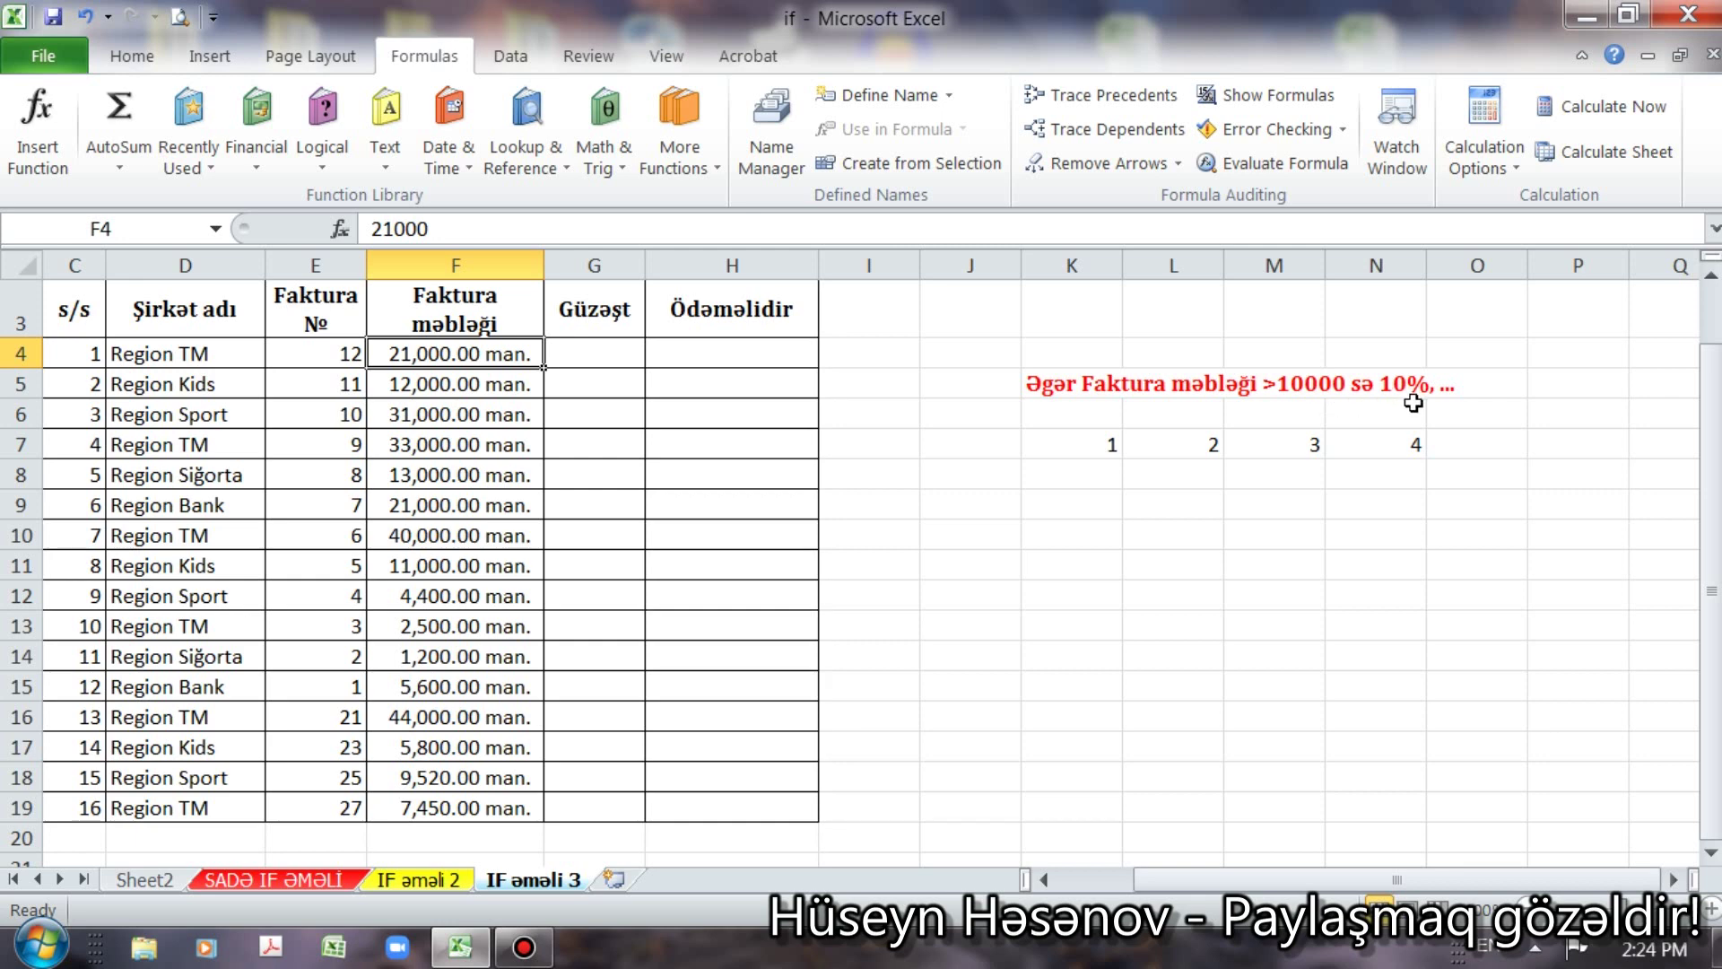
pyautogui.click(619, 352)
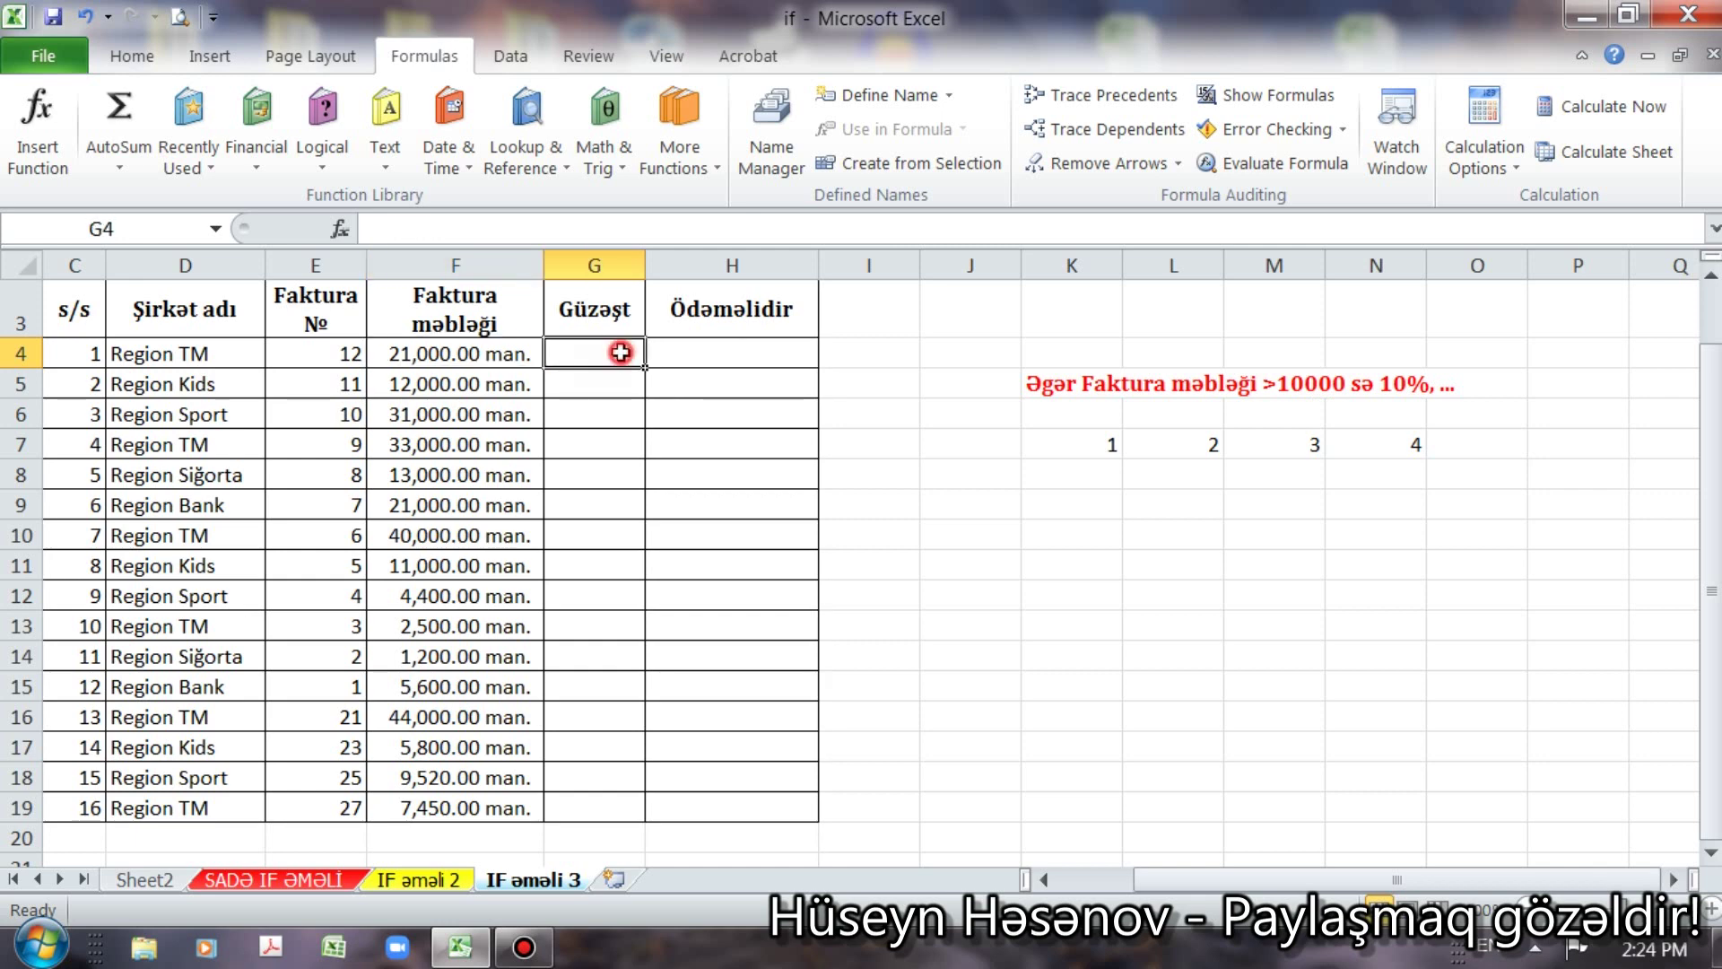
# Step: Enter =IF(F4>10000,F4*10%,0) in G4 as the first invoice's Güzəşt
pyautogui.click(321, 161)
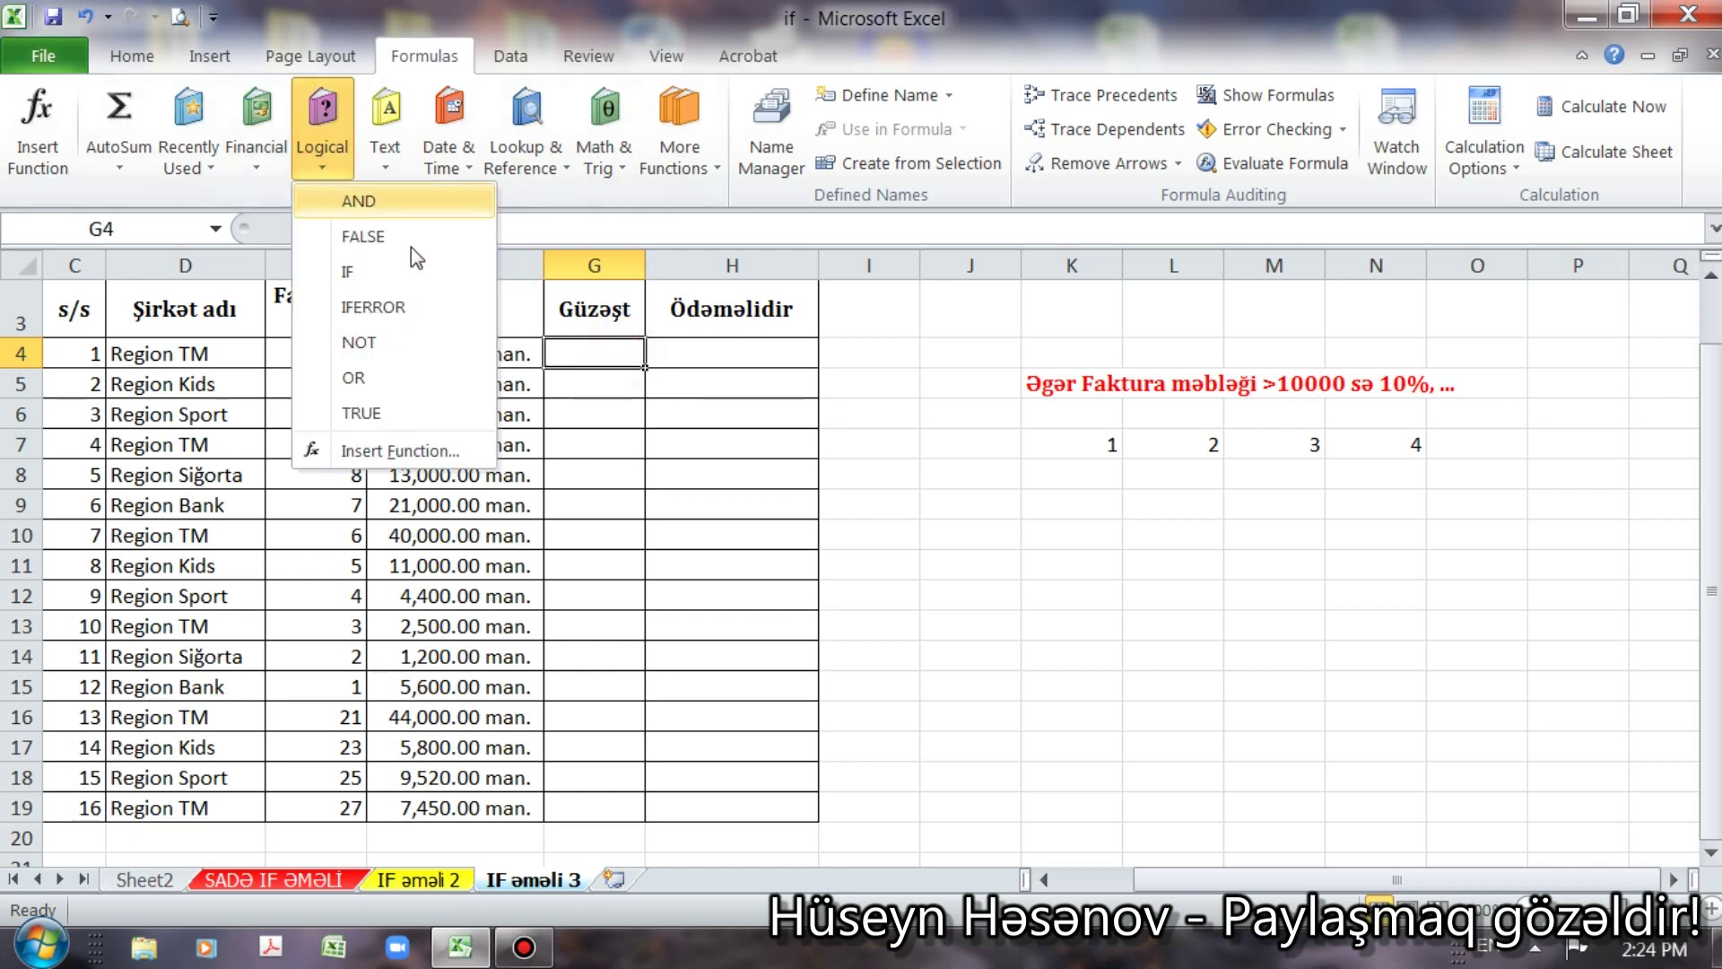
pyautogui.click(395, 270)
pyautogui.moveTo(879, 199); pyautogui.dragTo(839, 467)
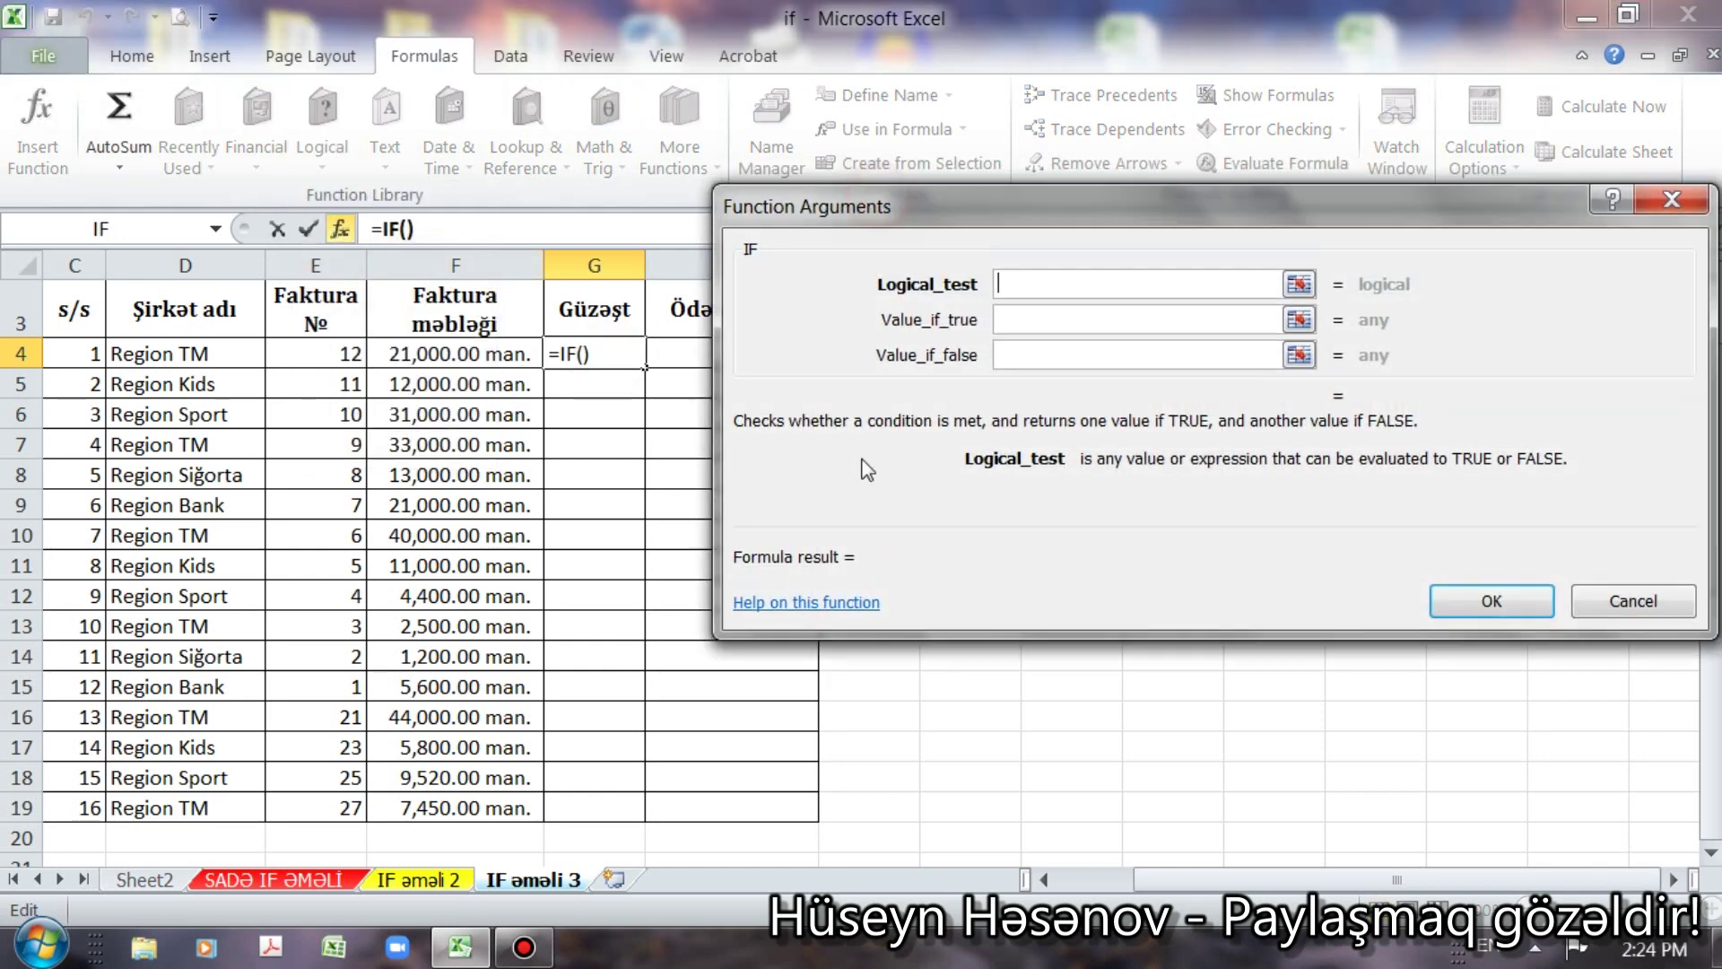
pyautogui.click(426, 356)
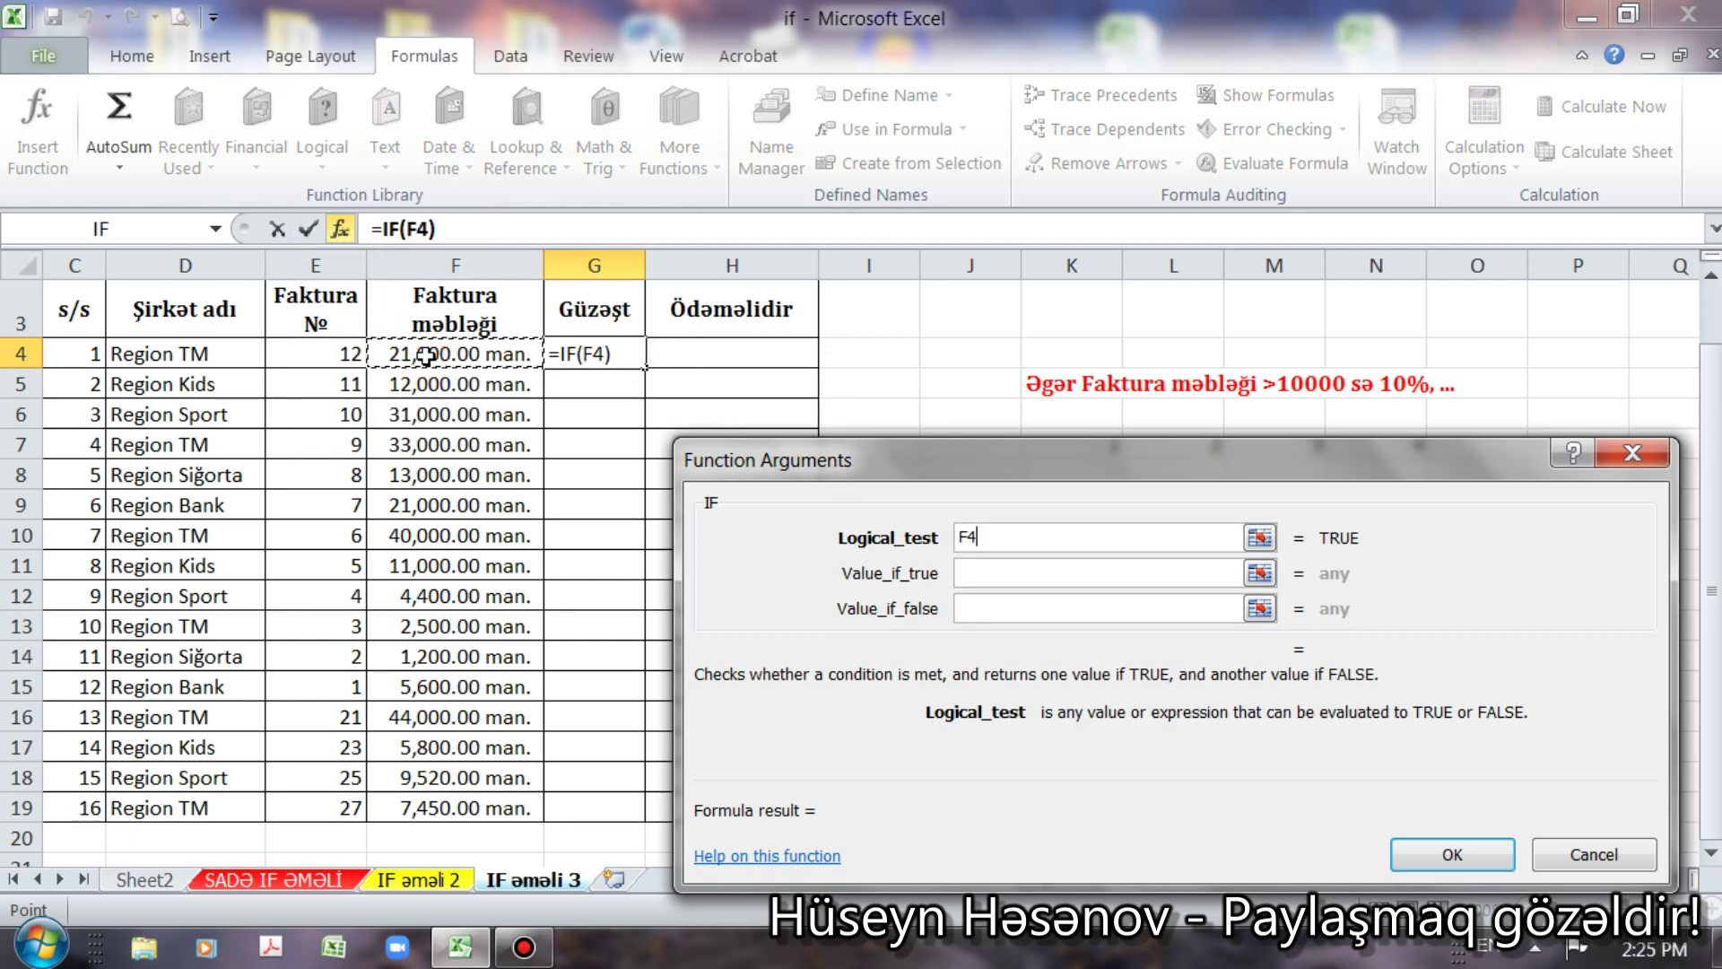
pyautogui.write('>')
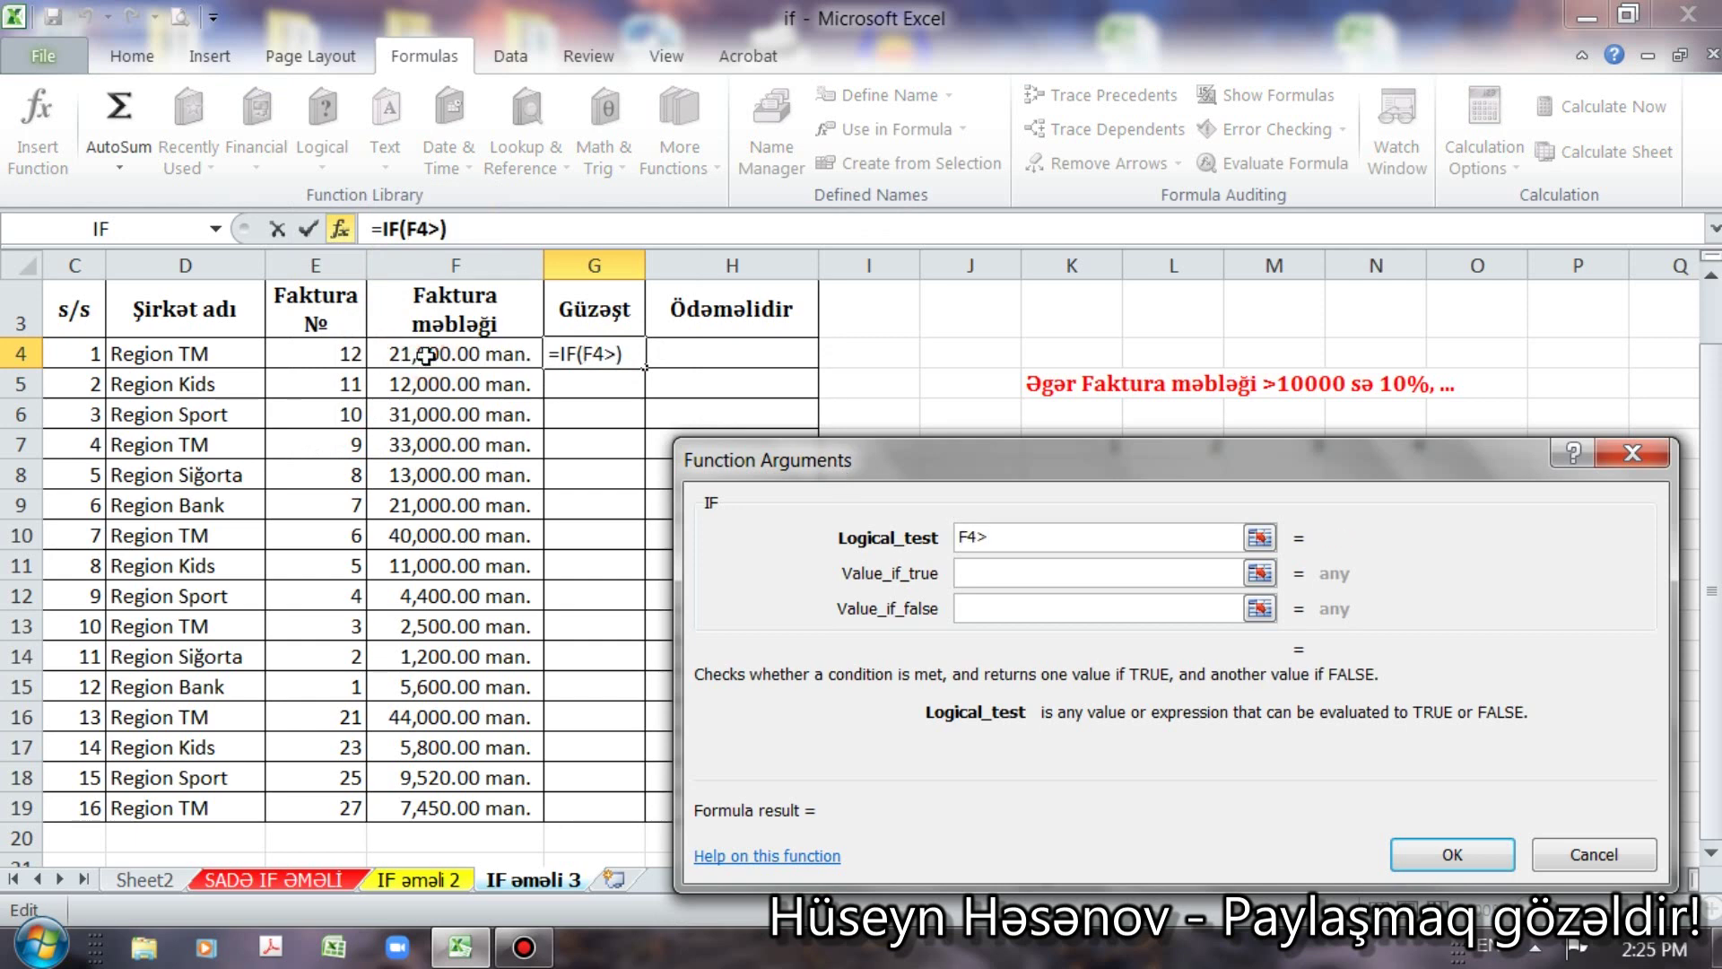
pyautogui.write('10000')
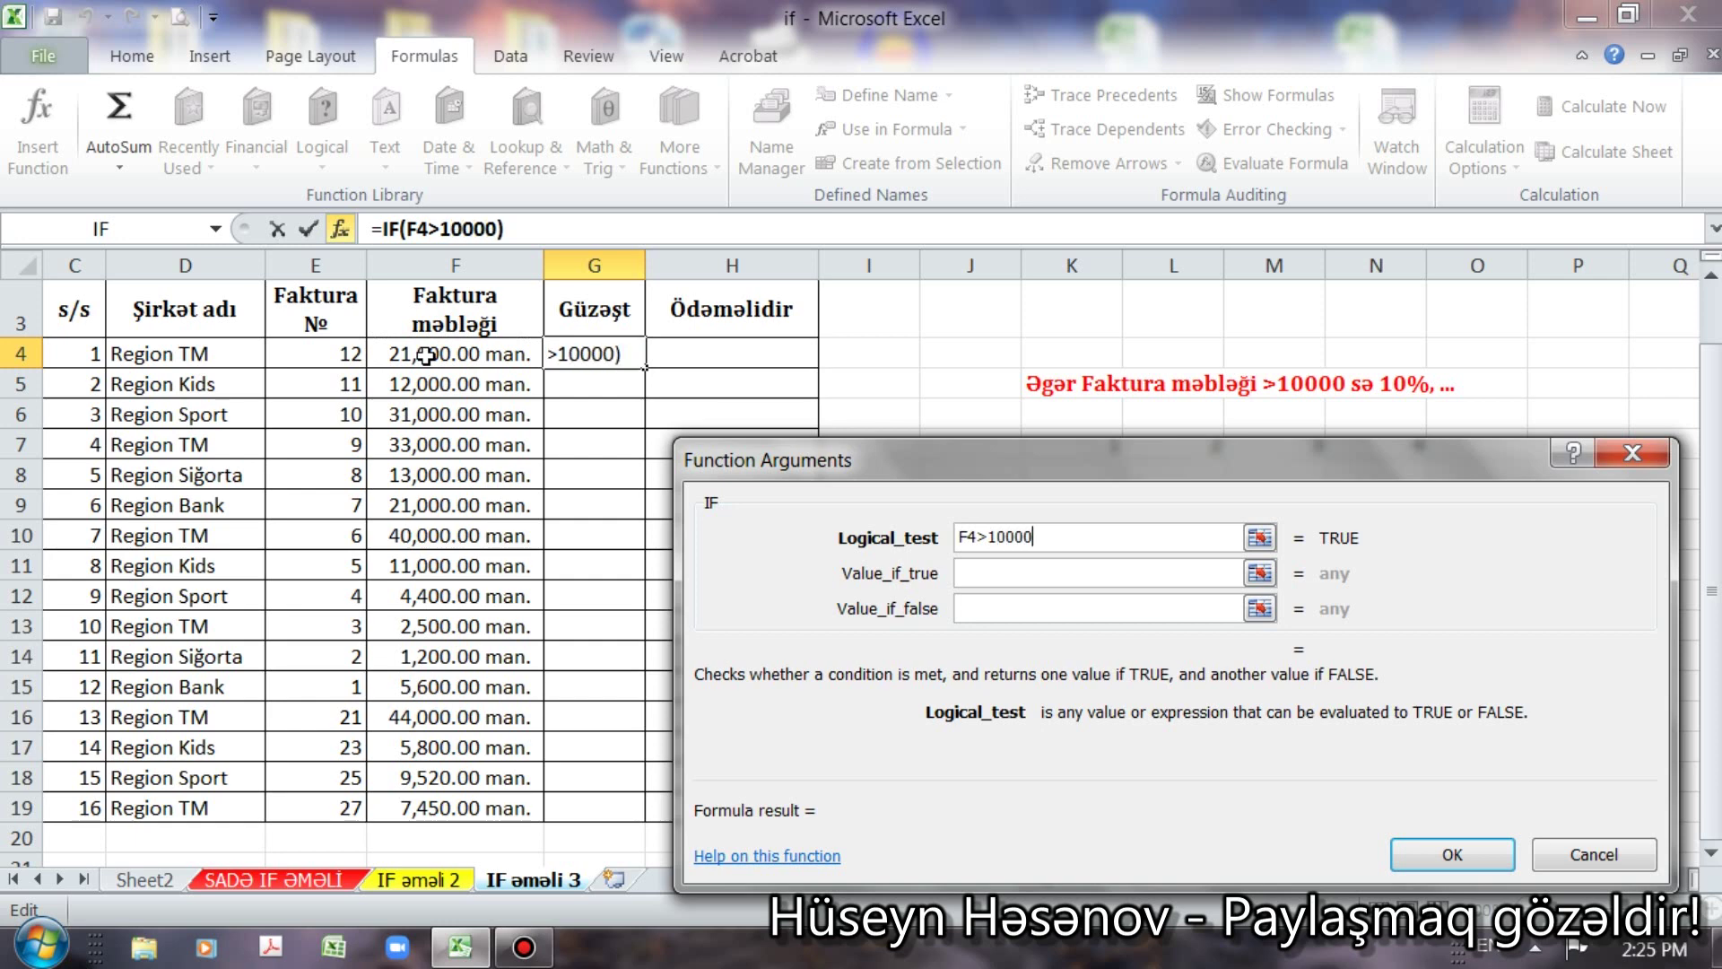
pyautogui.click(978, 575)
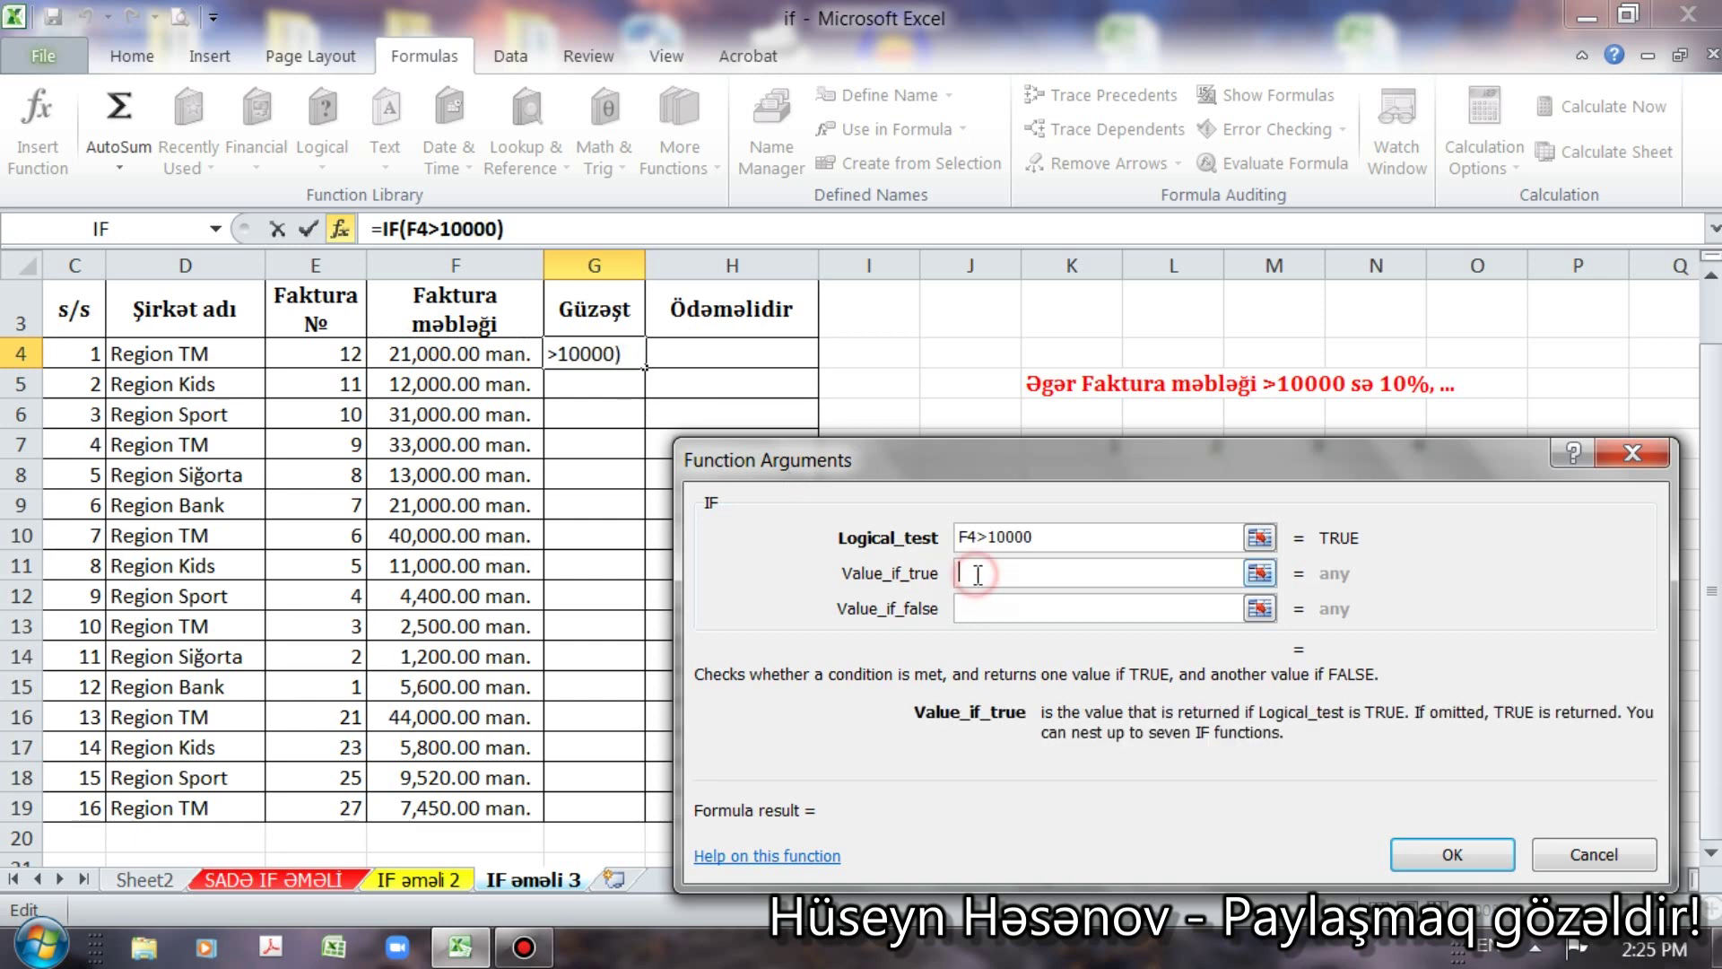
pyautogui.click(495, 357)
pyautogui.write('*')
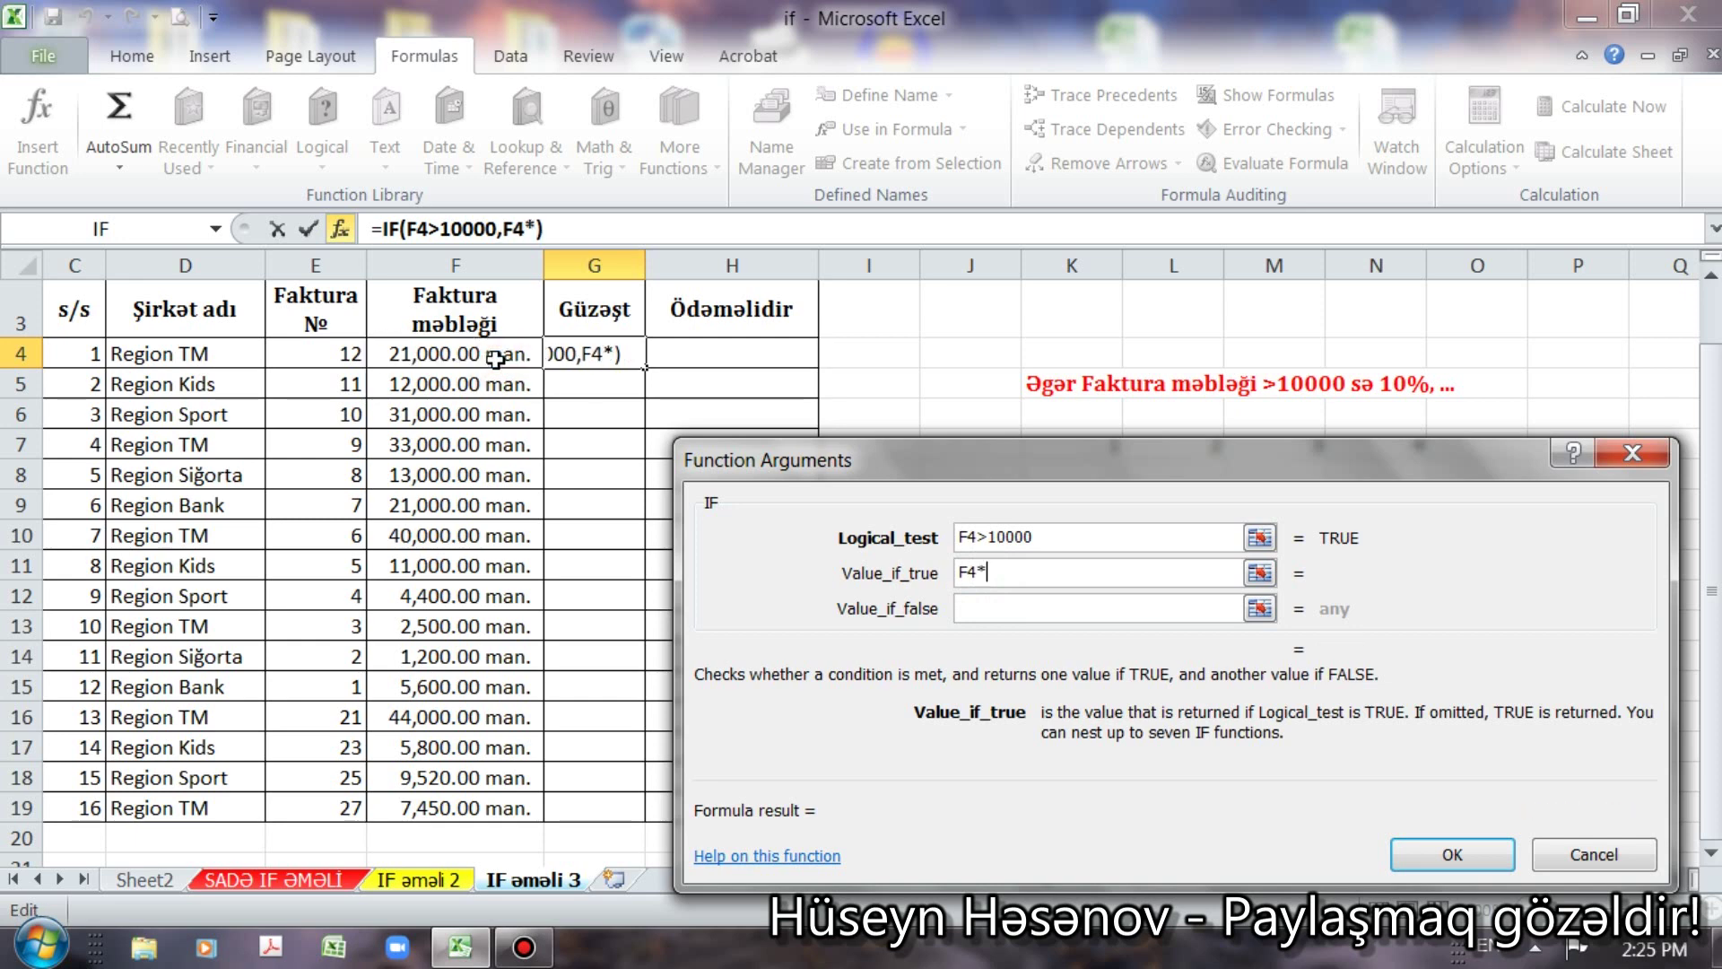
pyautogui.write('10')
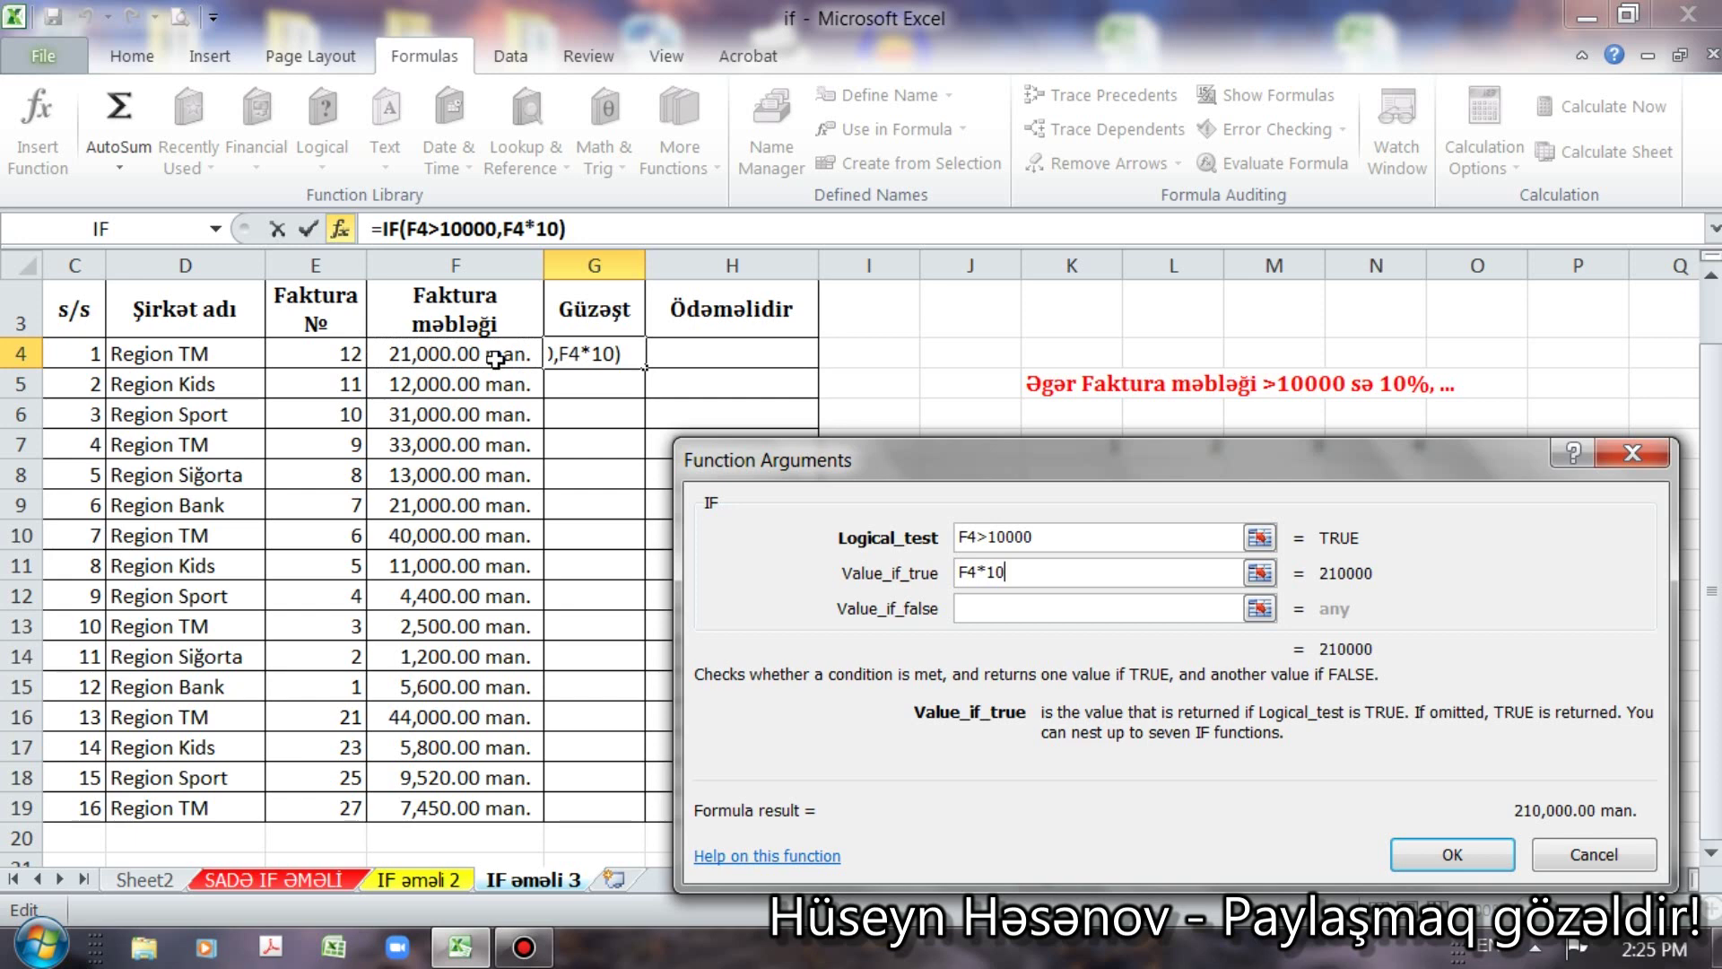
pyautogui.write('%')
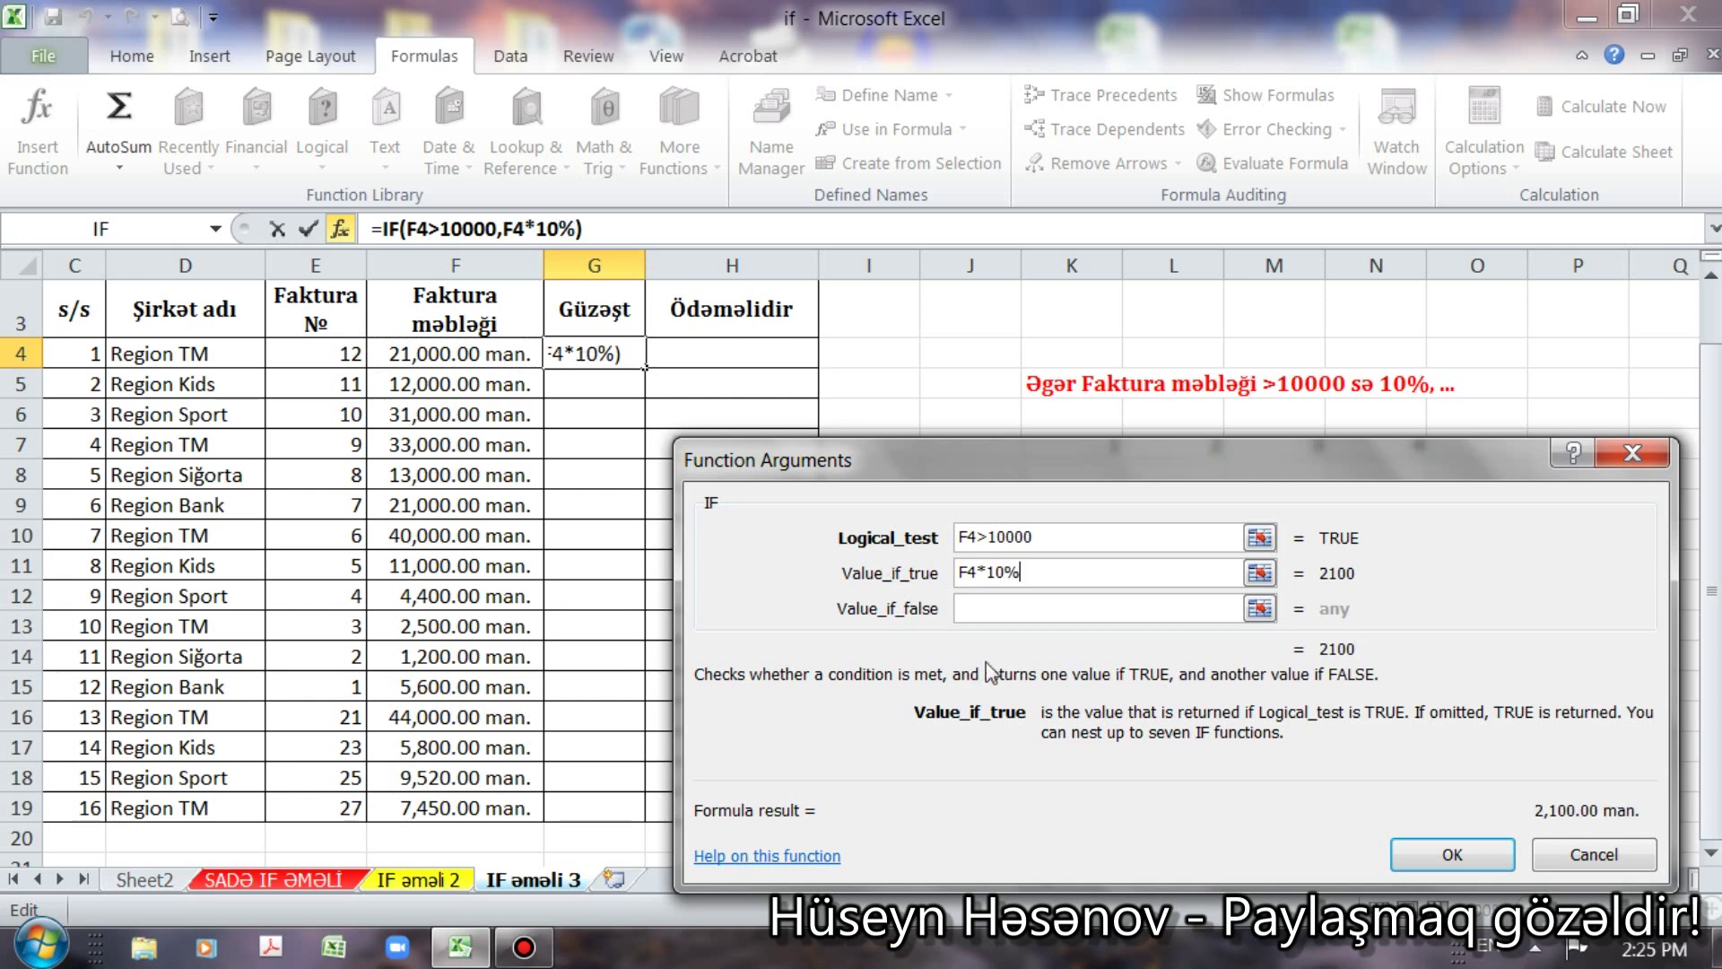
pyautogui.click(1002, 608)
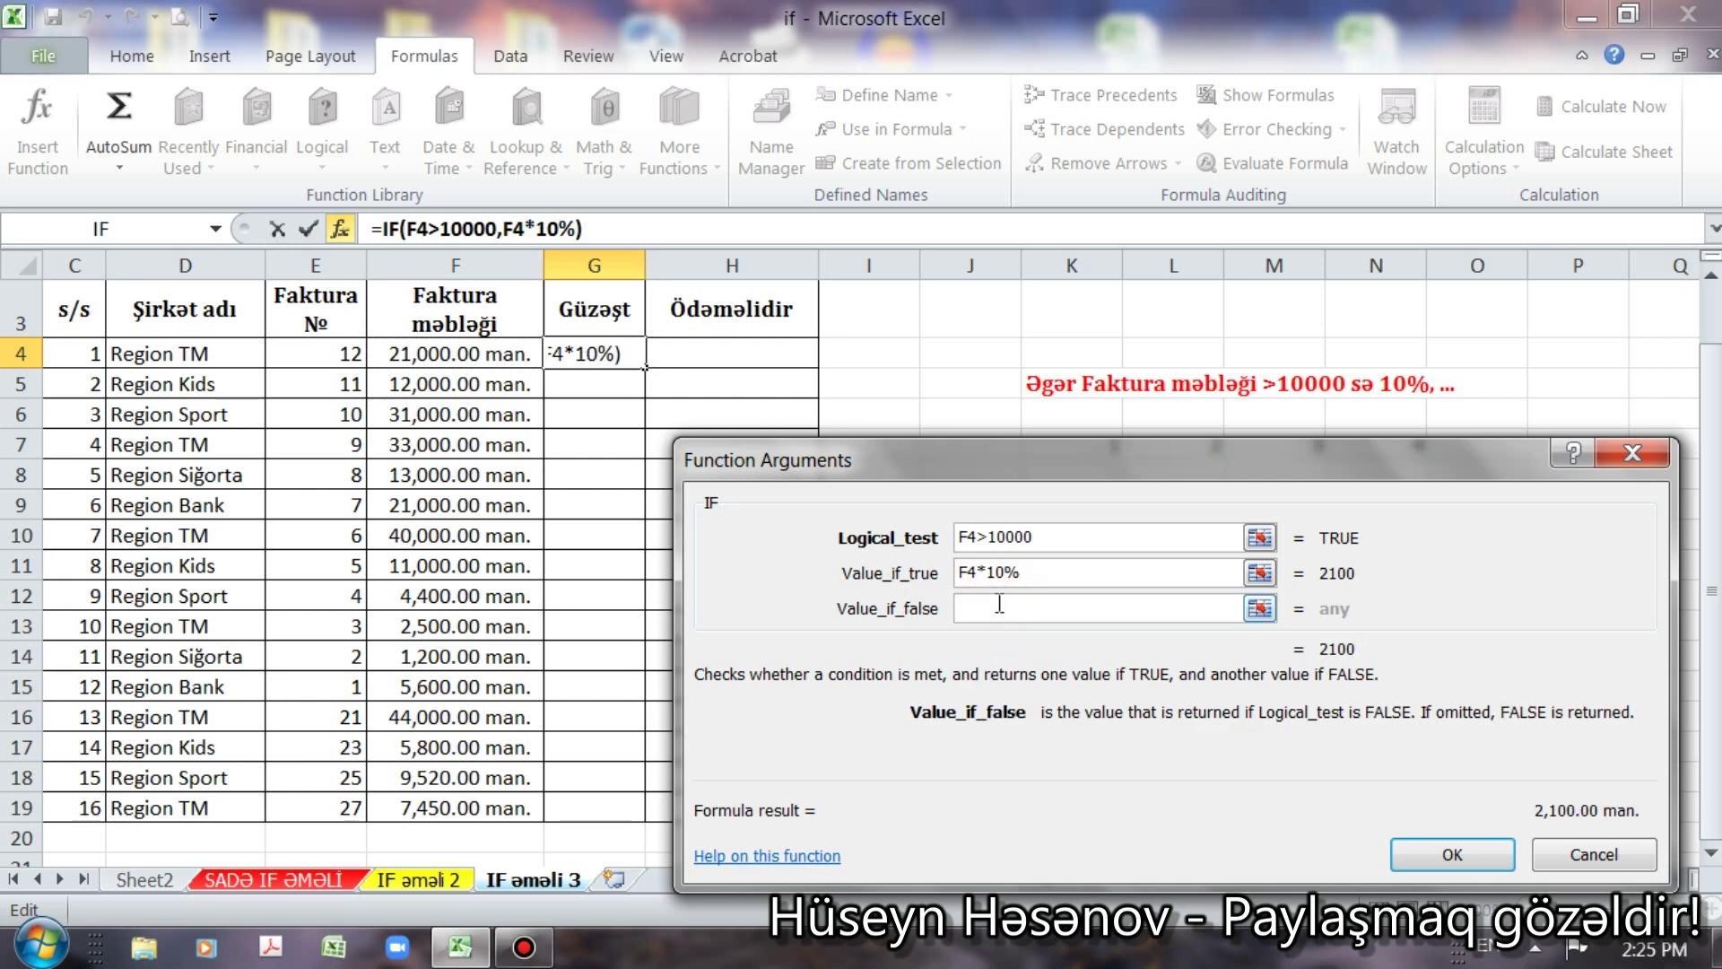
pyautogui.write('0')
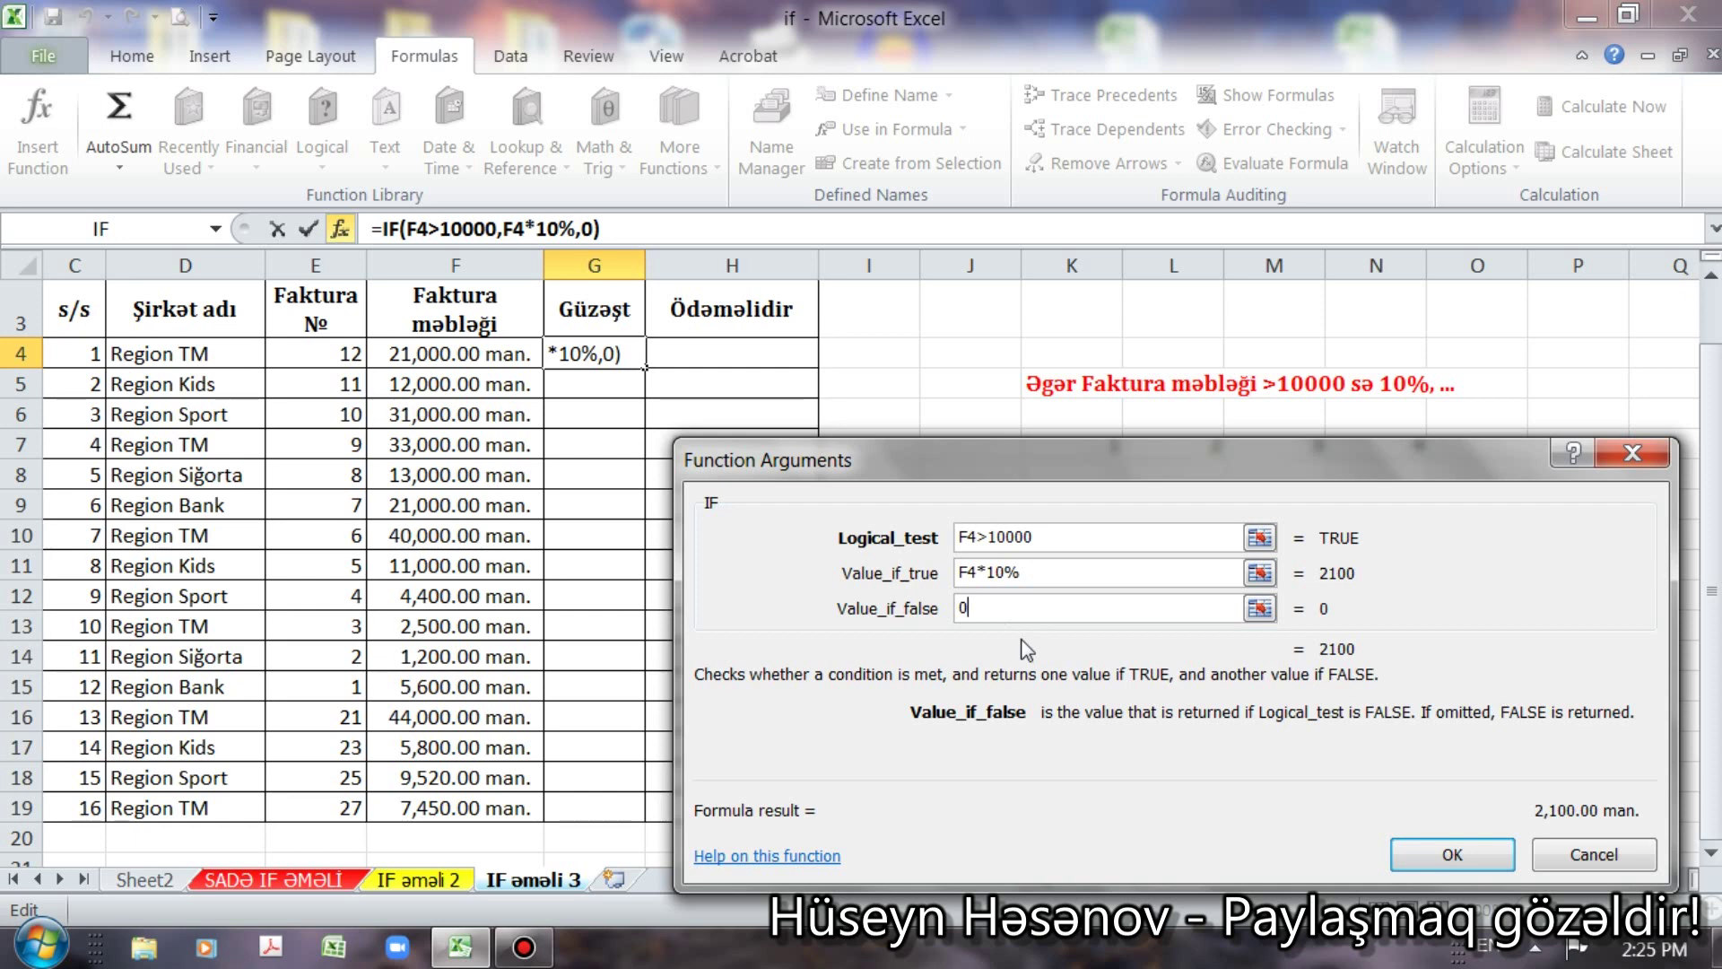
pyautogui.click(1435, 857)
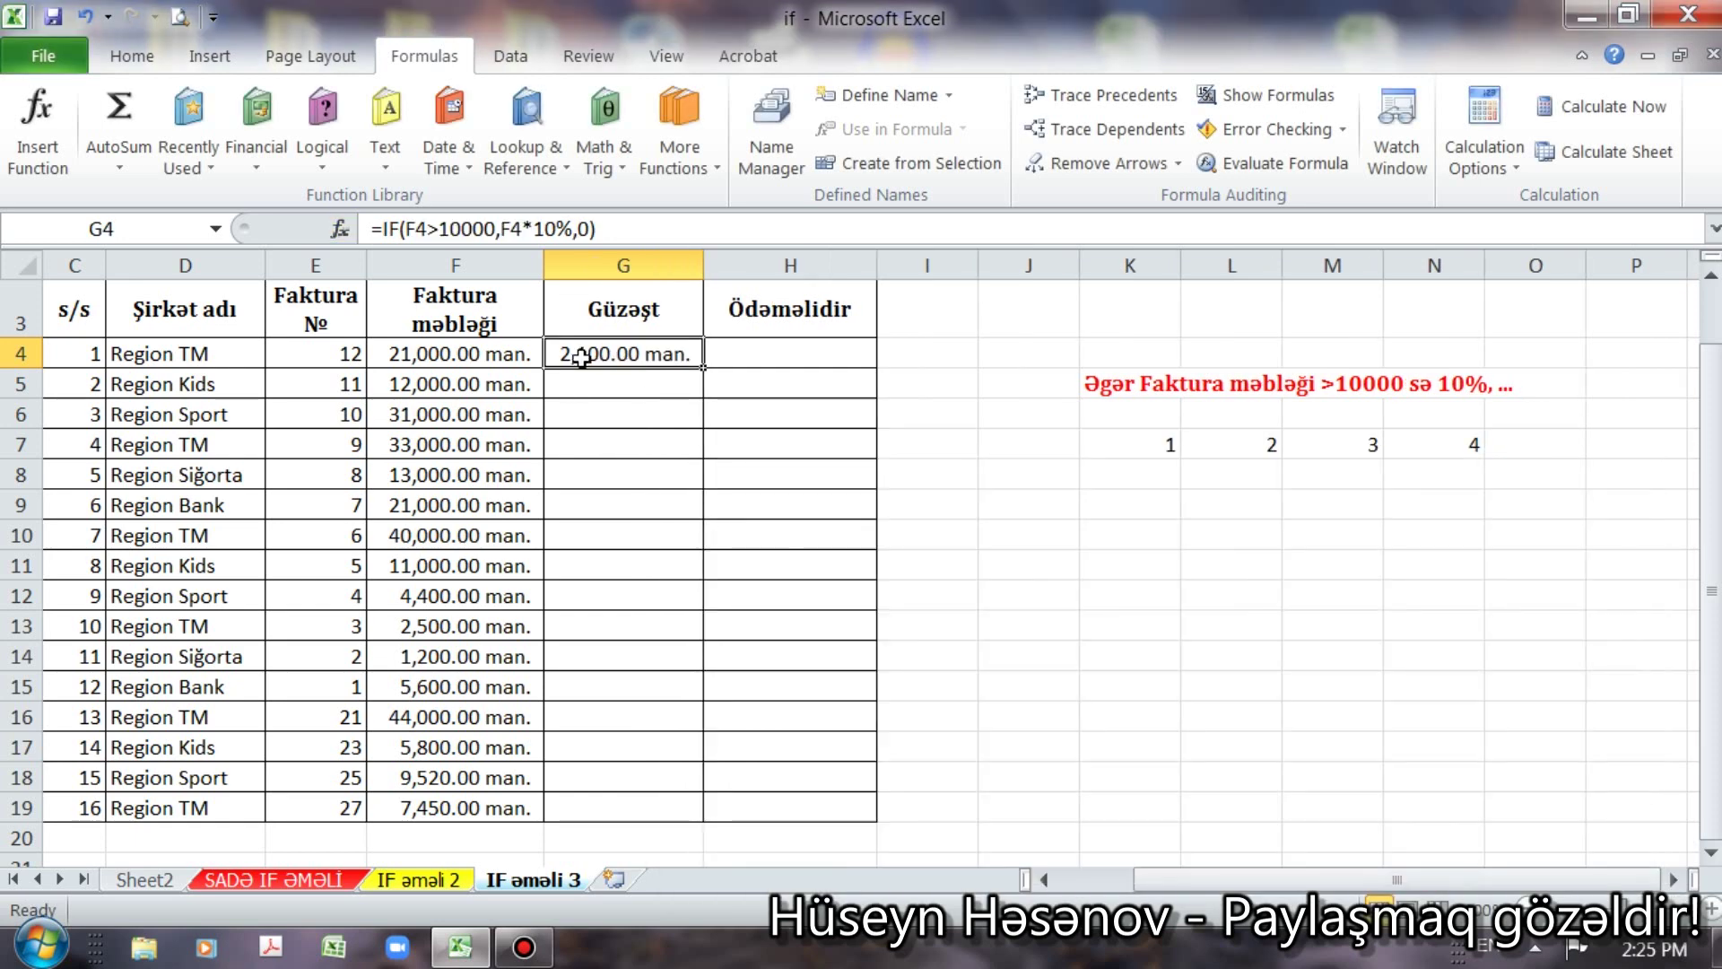
pyautogui.click(486, 356)
# Step: Fill G4's discount formula down to G19 and check the results in rows 12–19
pyautogui.click(616, 354)
pyautogui.click(476, 353)
pyautogui.click(587, 360)
pyautogui.doubleClick(704, 369)
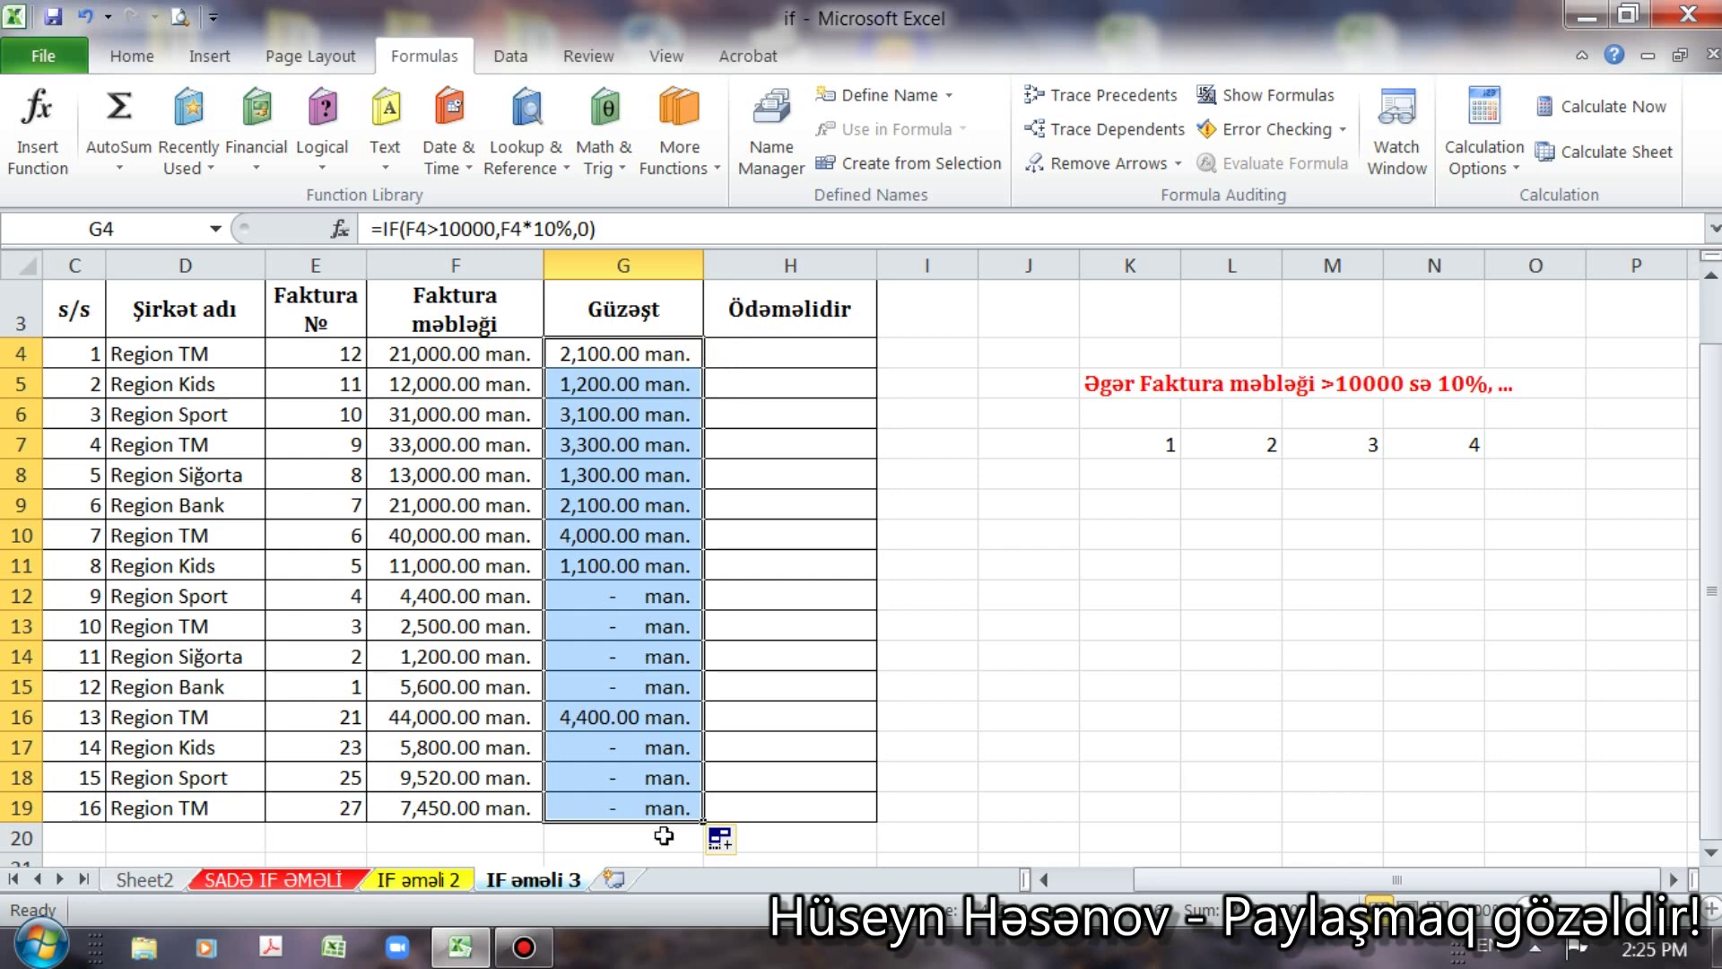
pyautogui.click(1090, 720)
pyautogui.click(615, 599)
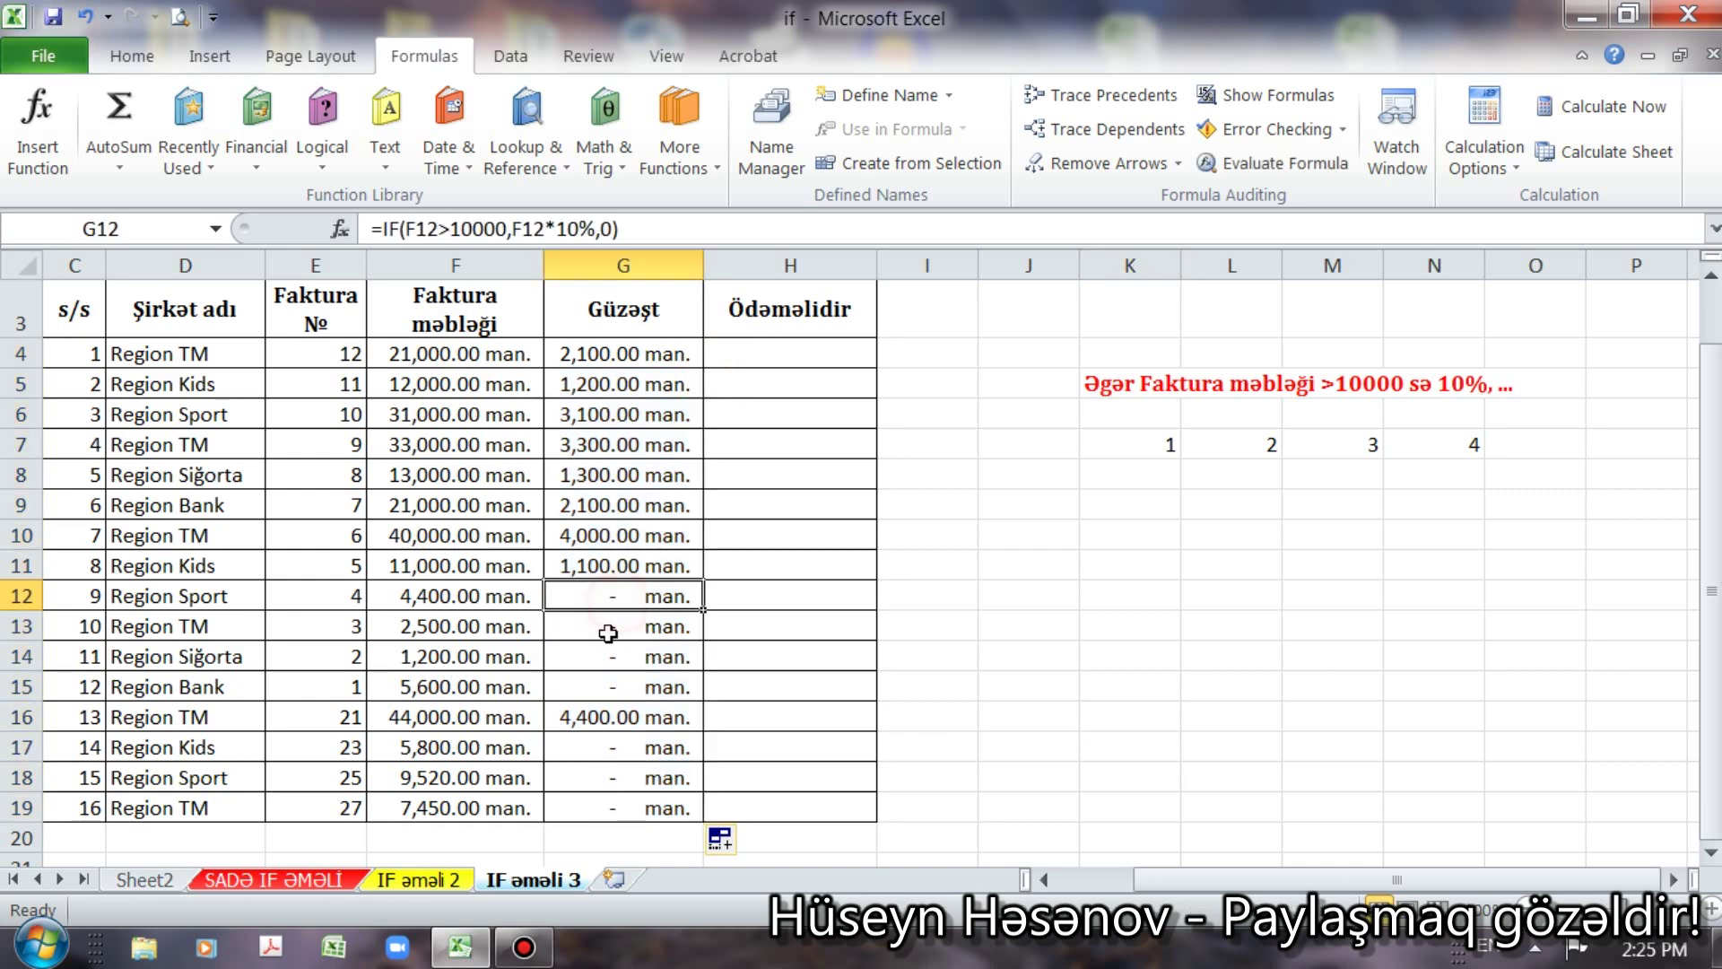
pyautogui.click(610, 630)
pyautogui.click(608, 654)
pyautogui.click(608, 686)
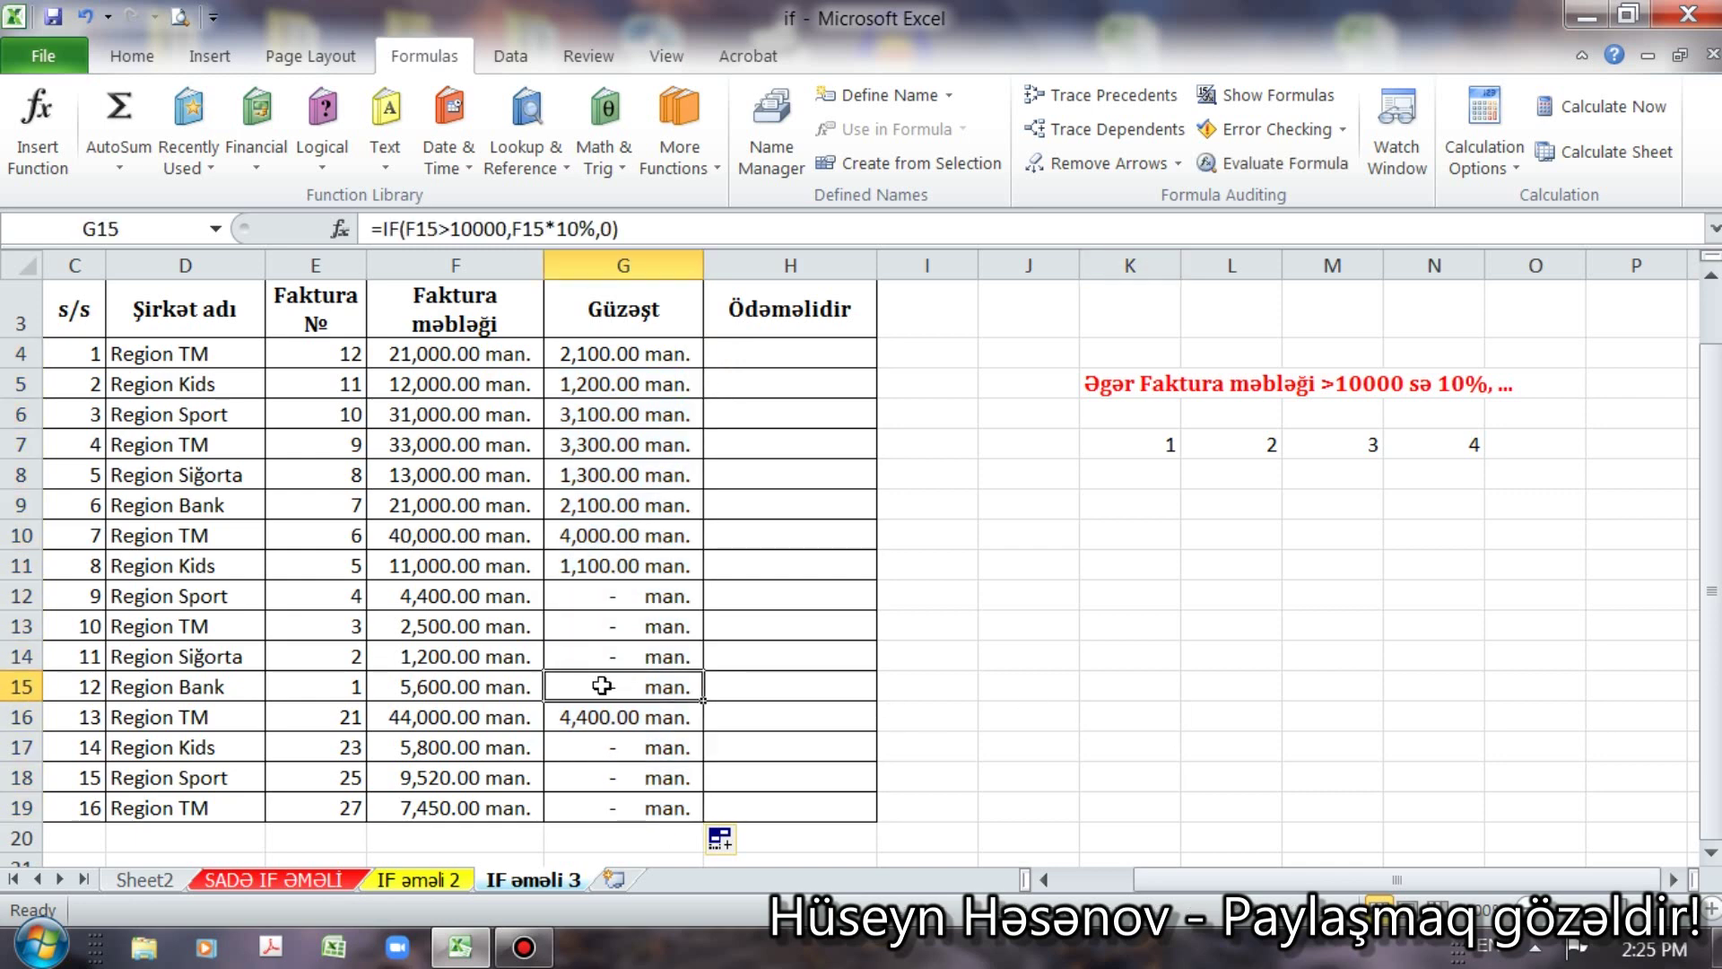
pyautogui.click(607, 745)
pyautogui.click(608, 777)
pyautogui.click(610, 807)
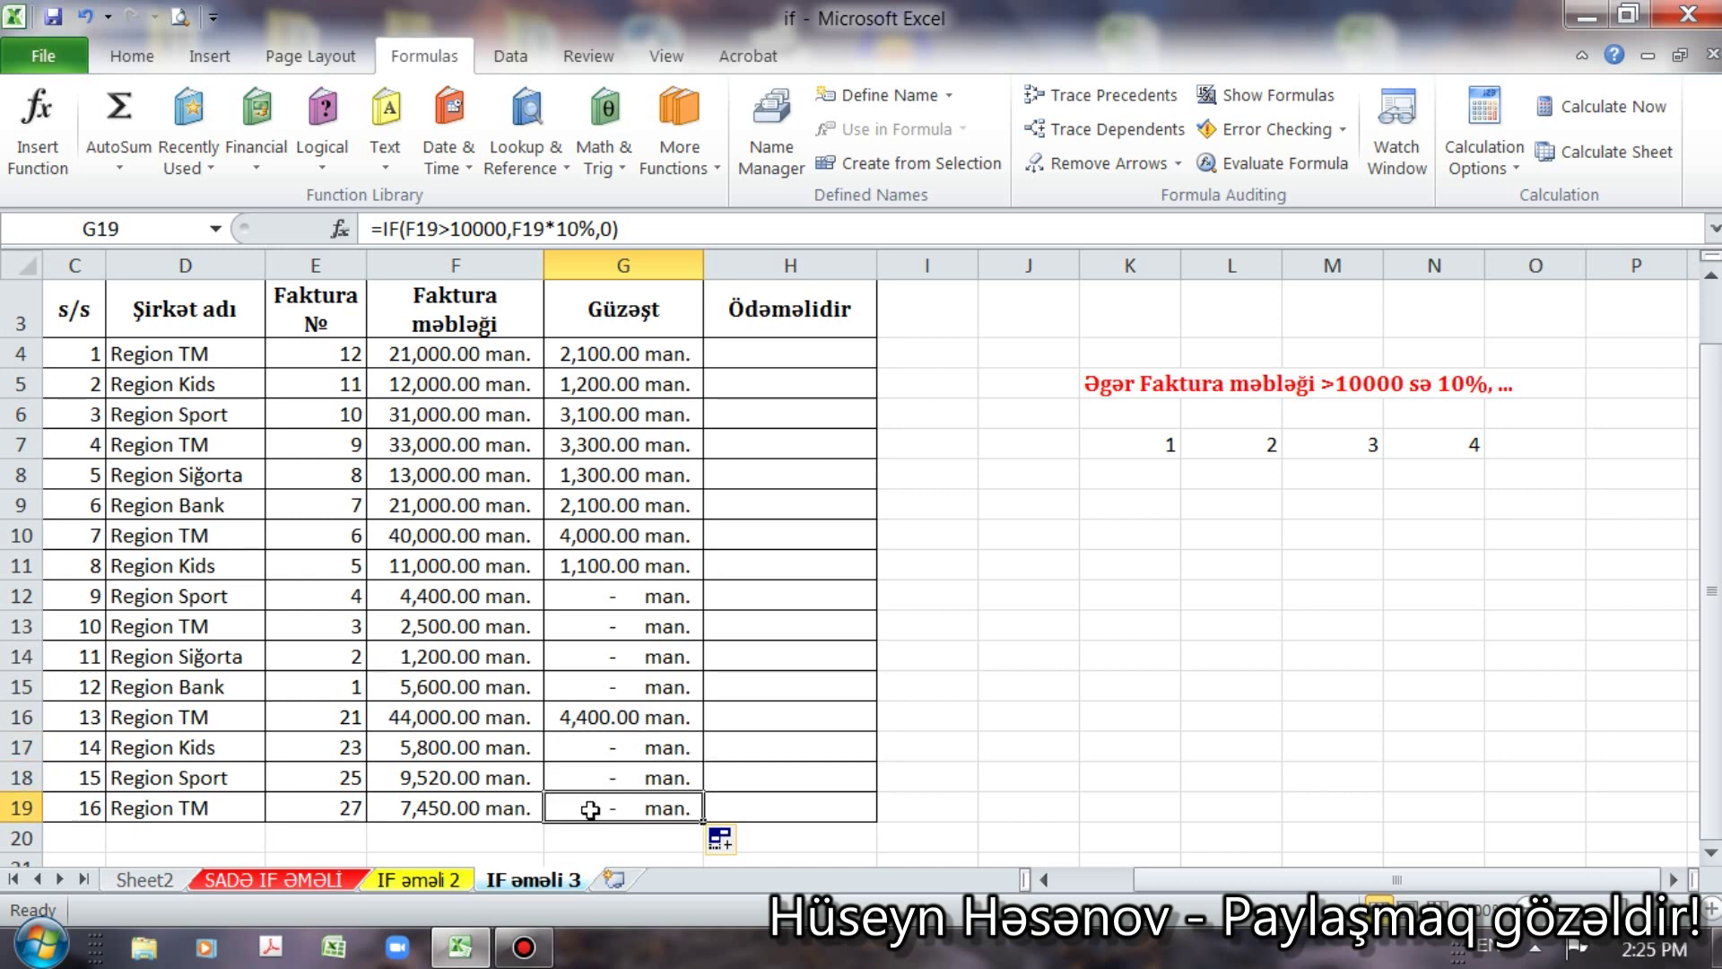
# Step: Compare the amounts in F13–F19, then clear the Güzəşt cells G4:G19
pyautogui.click(496, 779)
pyautogui.click(496, 805)
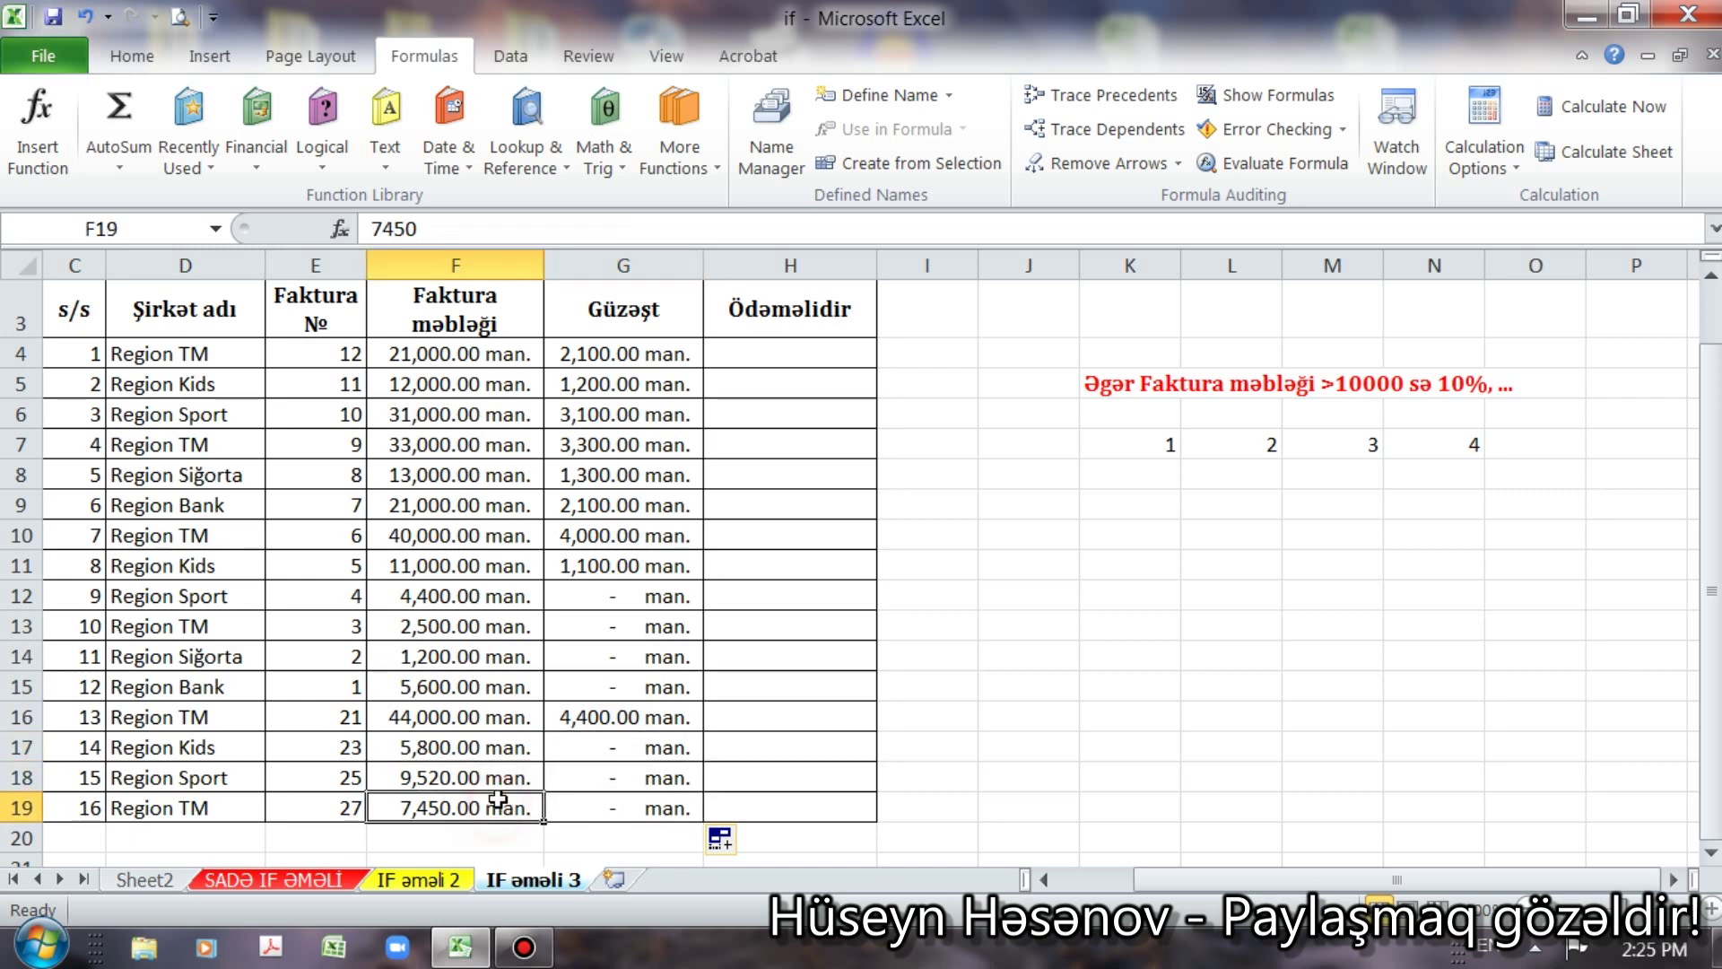
pyautogui.click(474, 744)
pyautogui.click(453, 628)
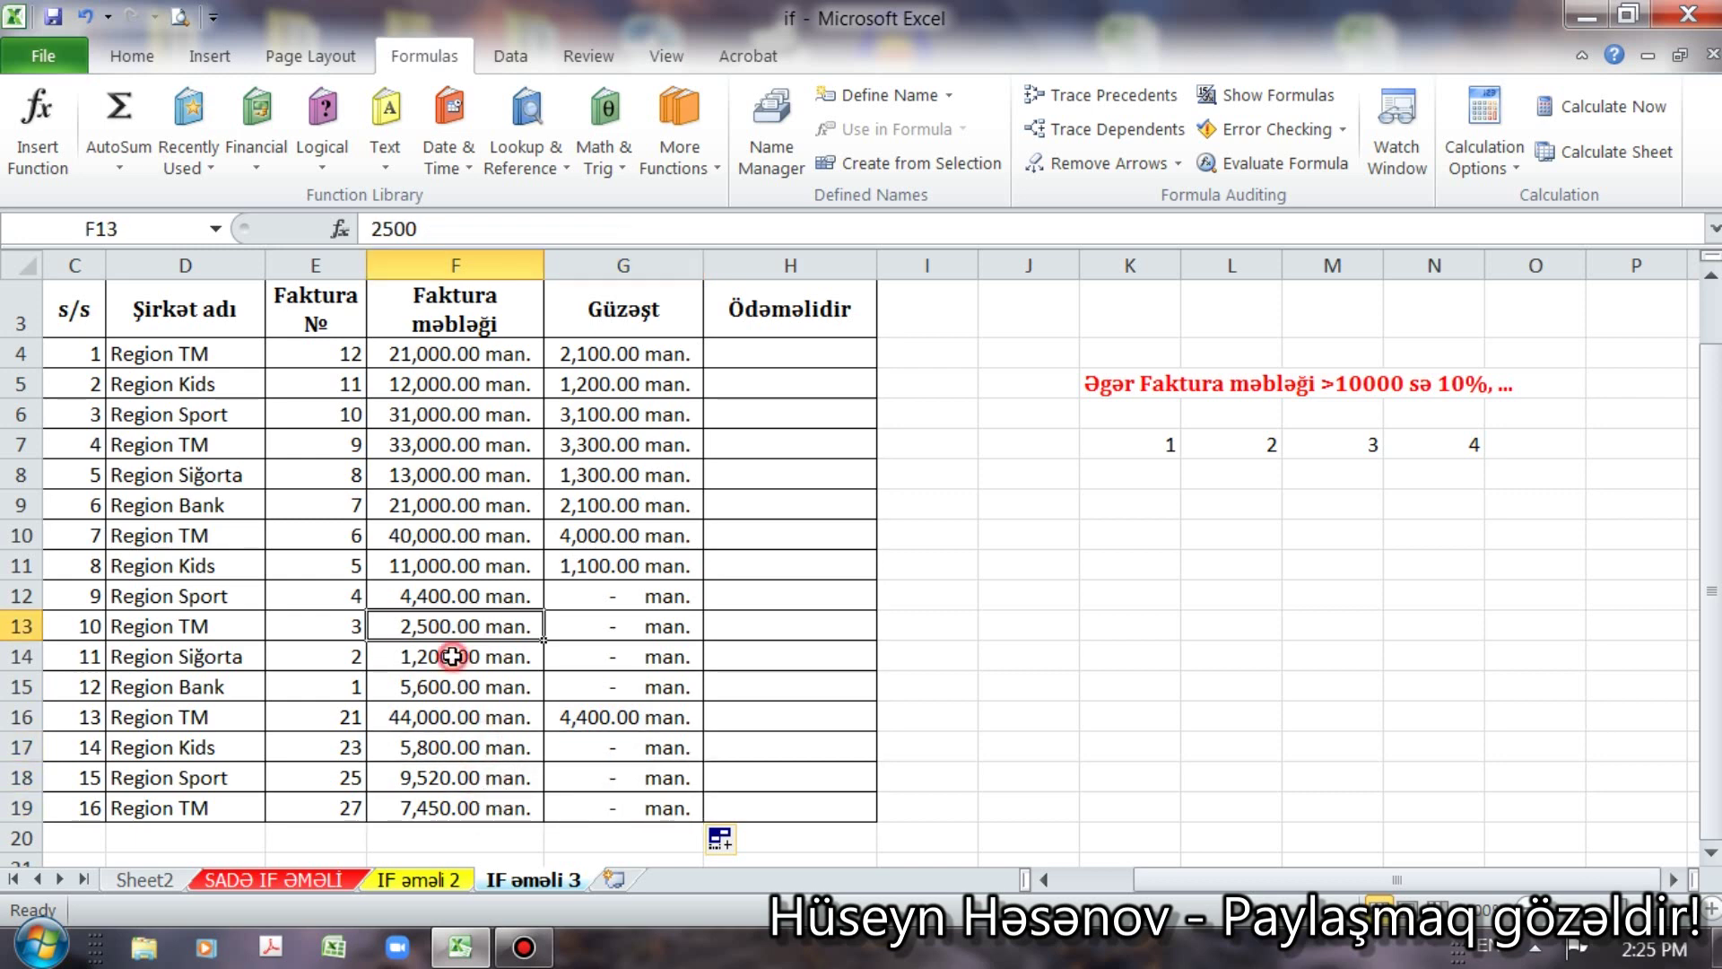
pyautogui.click(444, 654)
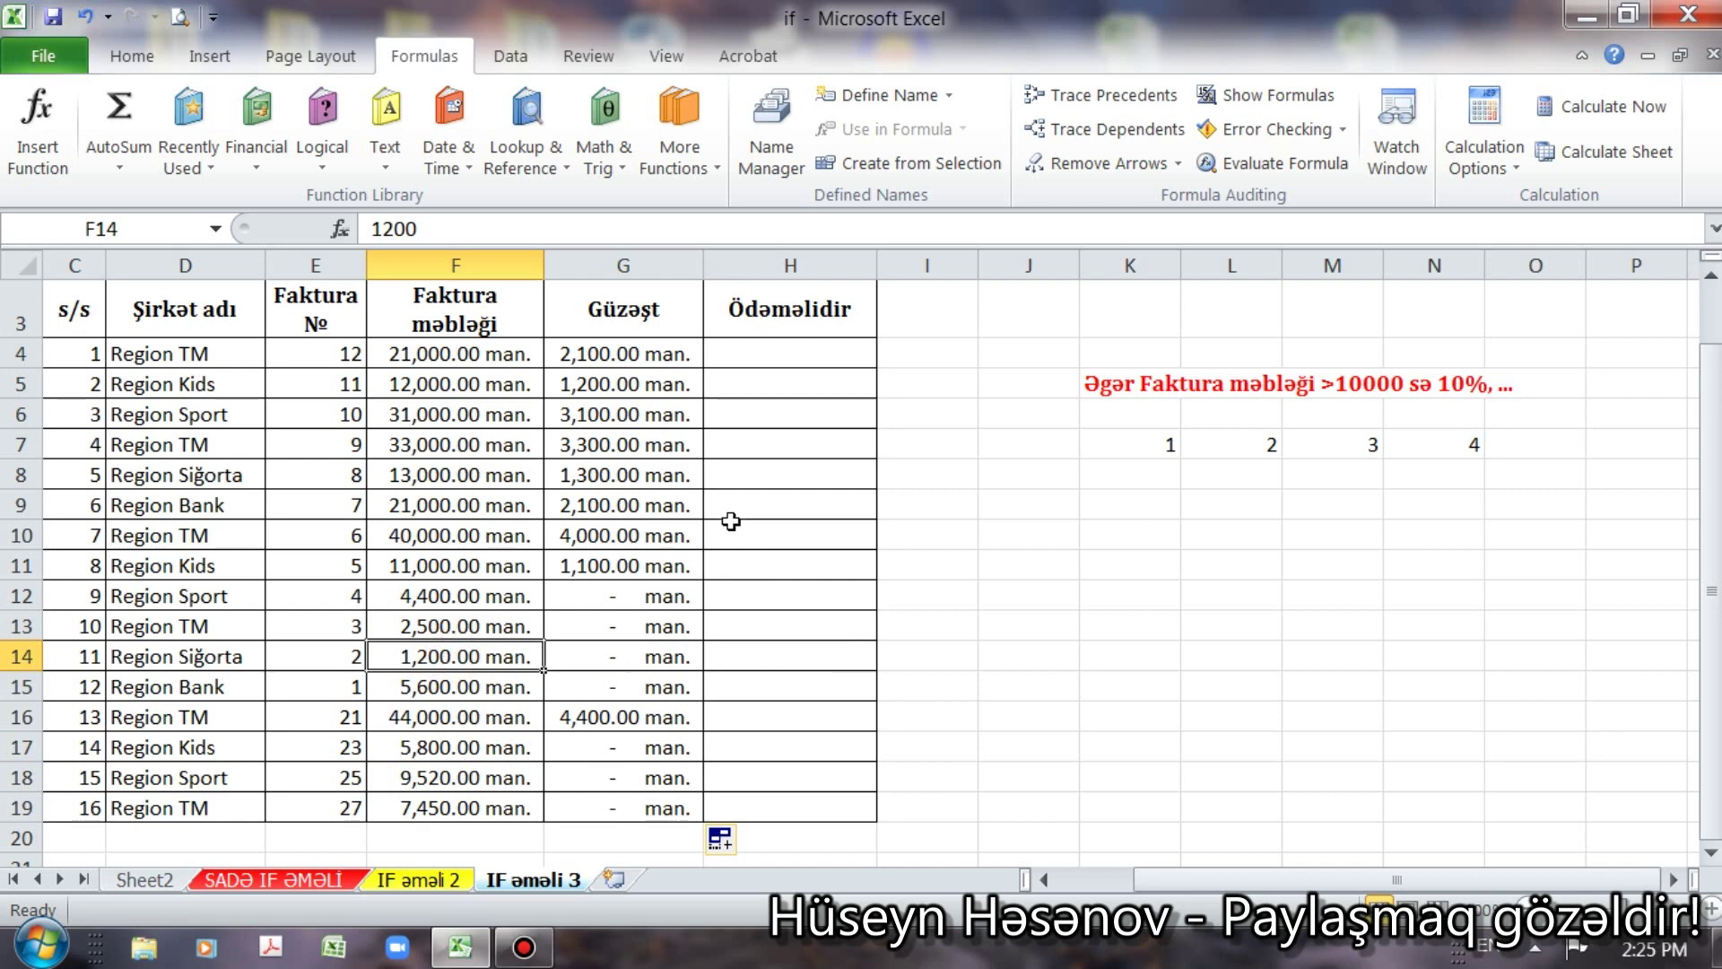
pyautogui.moveTo(619, 353); pyautogui.dragTo(640, 808)
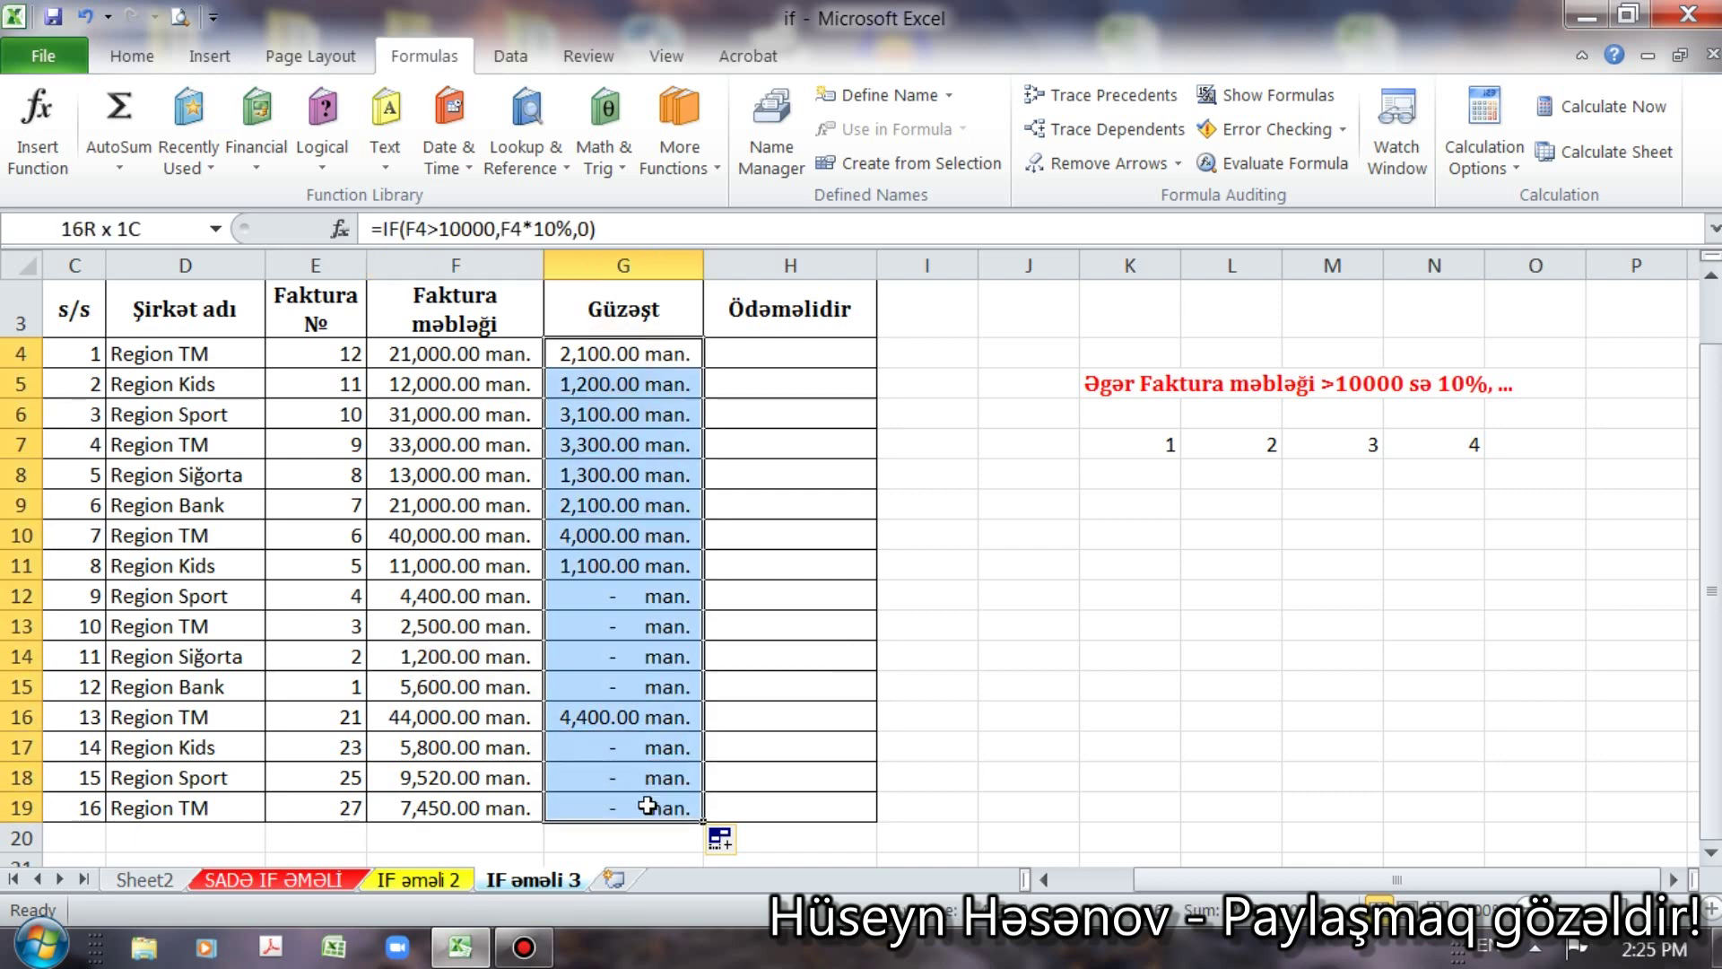
pyautogui.press('Delete')
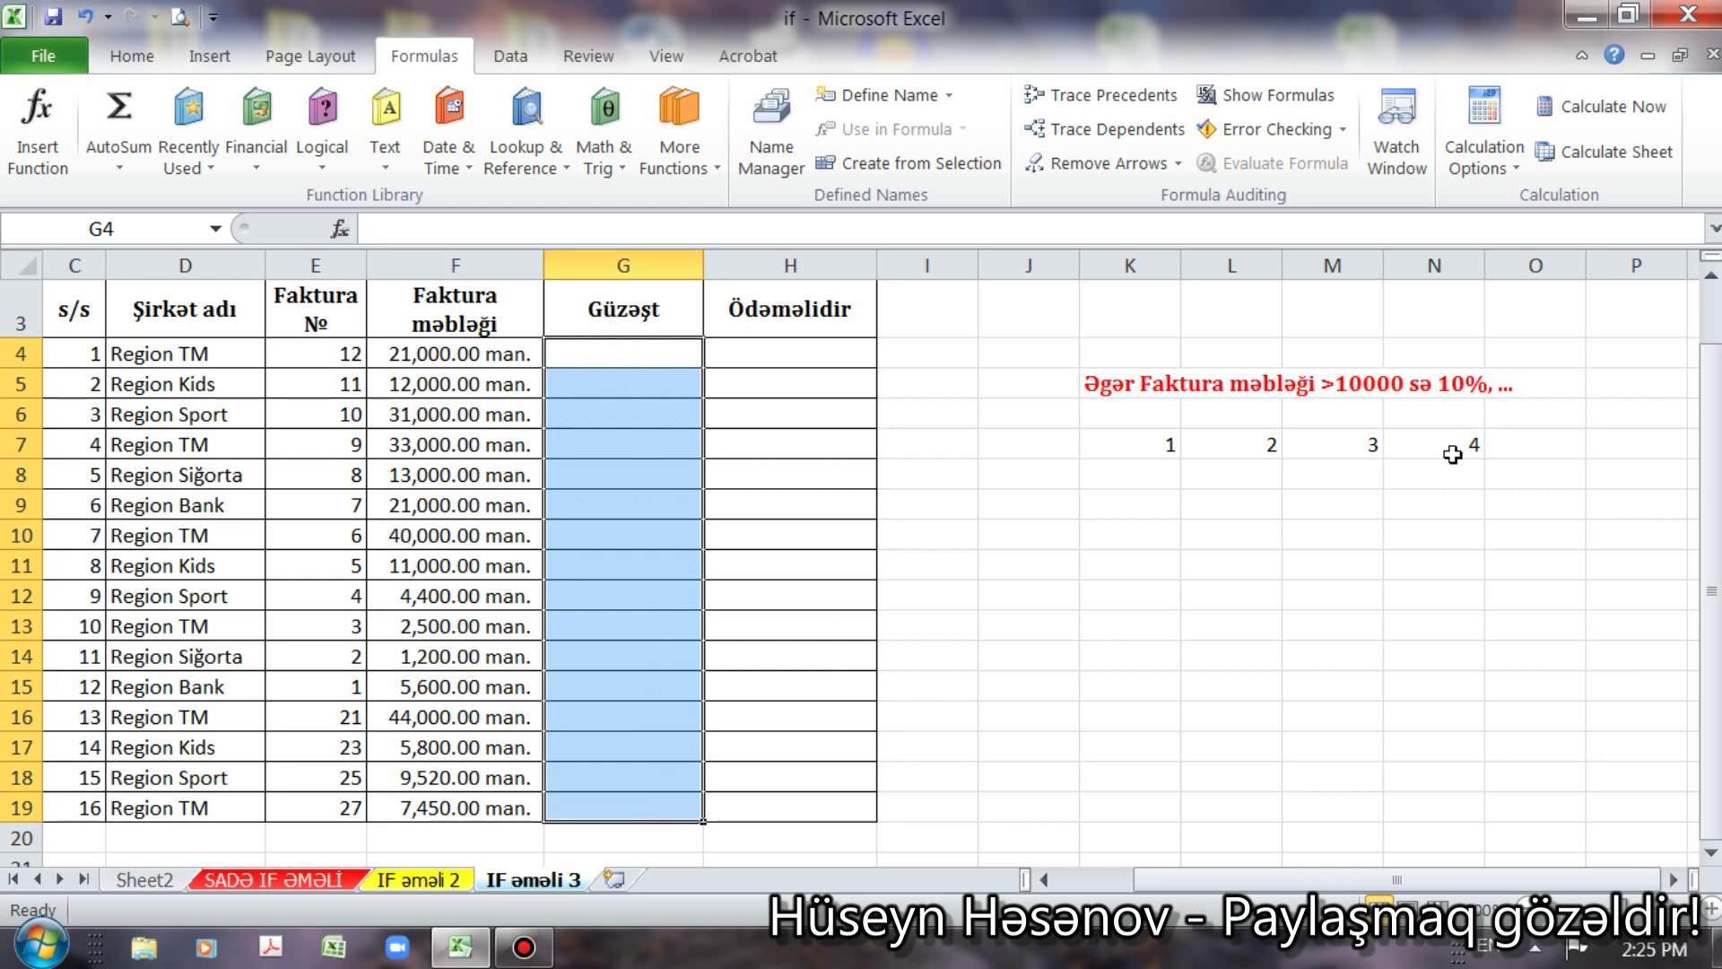
# Step: Review the K5 discount rule and tier numbers 1–4 in K7:N7, then select G4
pyautogui.click(1108, 384)
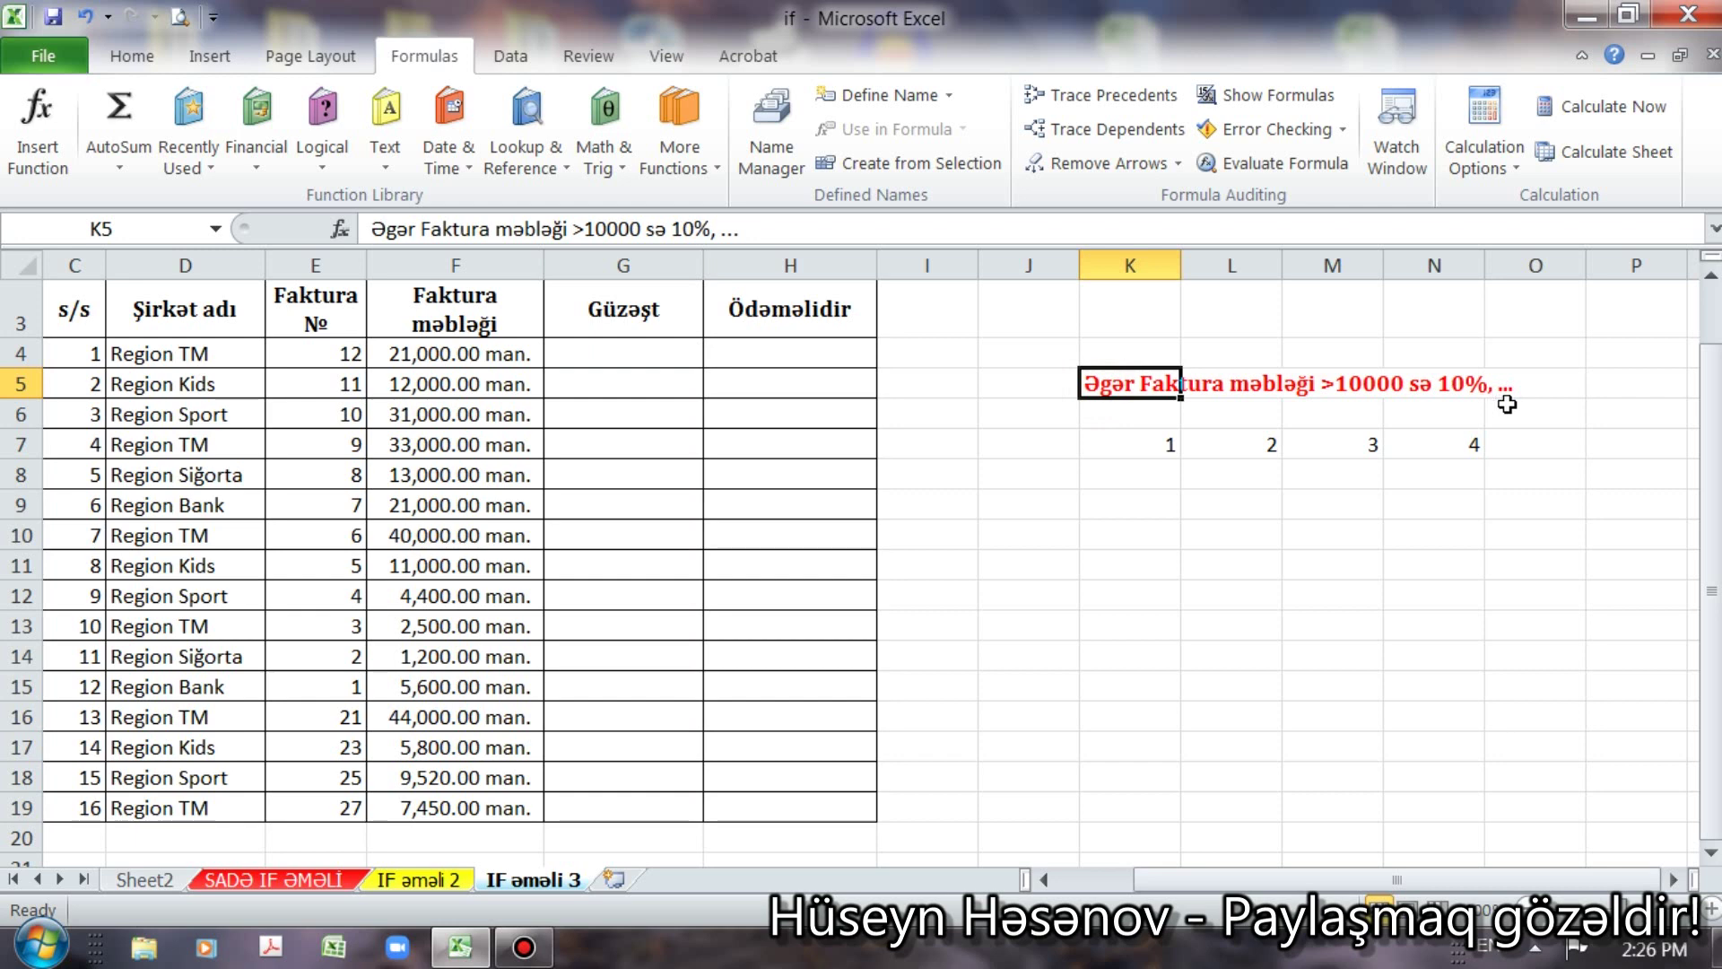
pyautogui.click(1133, 504)
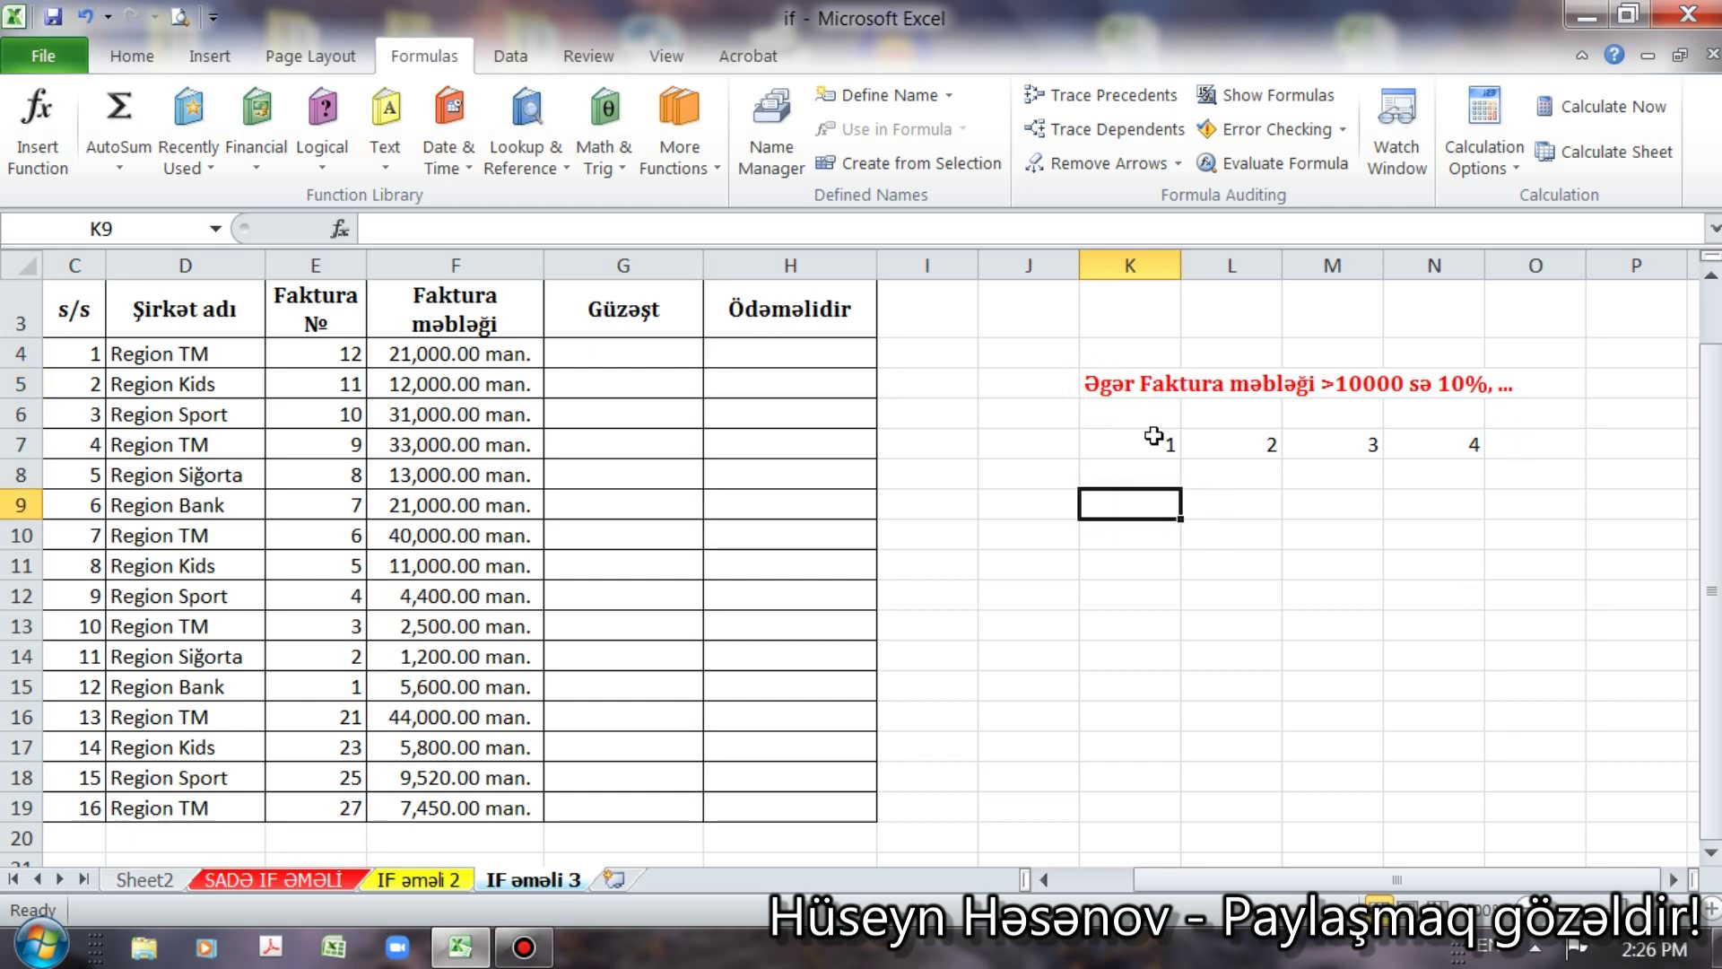
pyautogui.click(1157, 437)
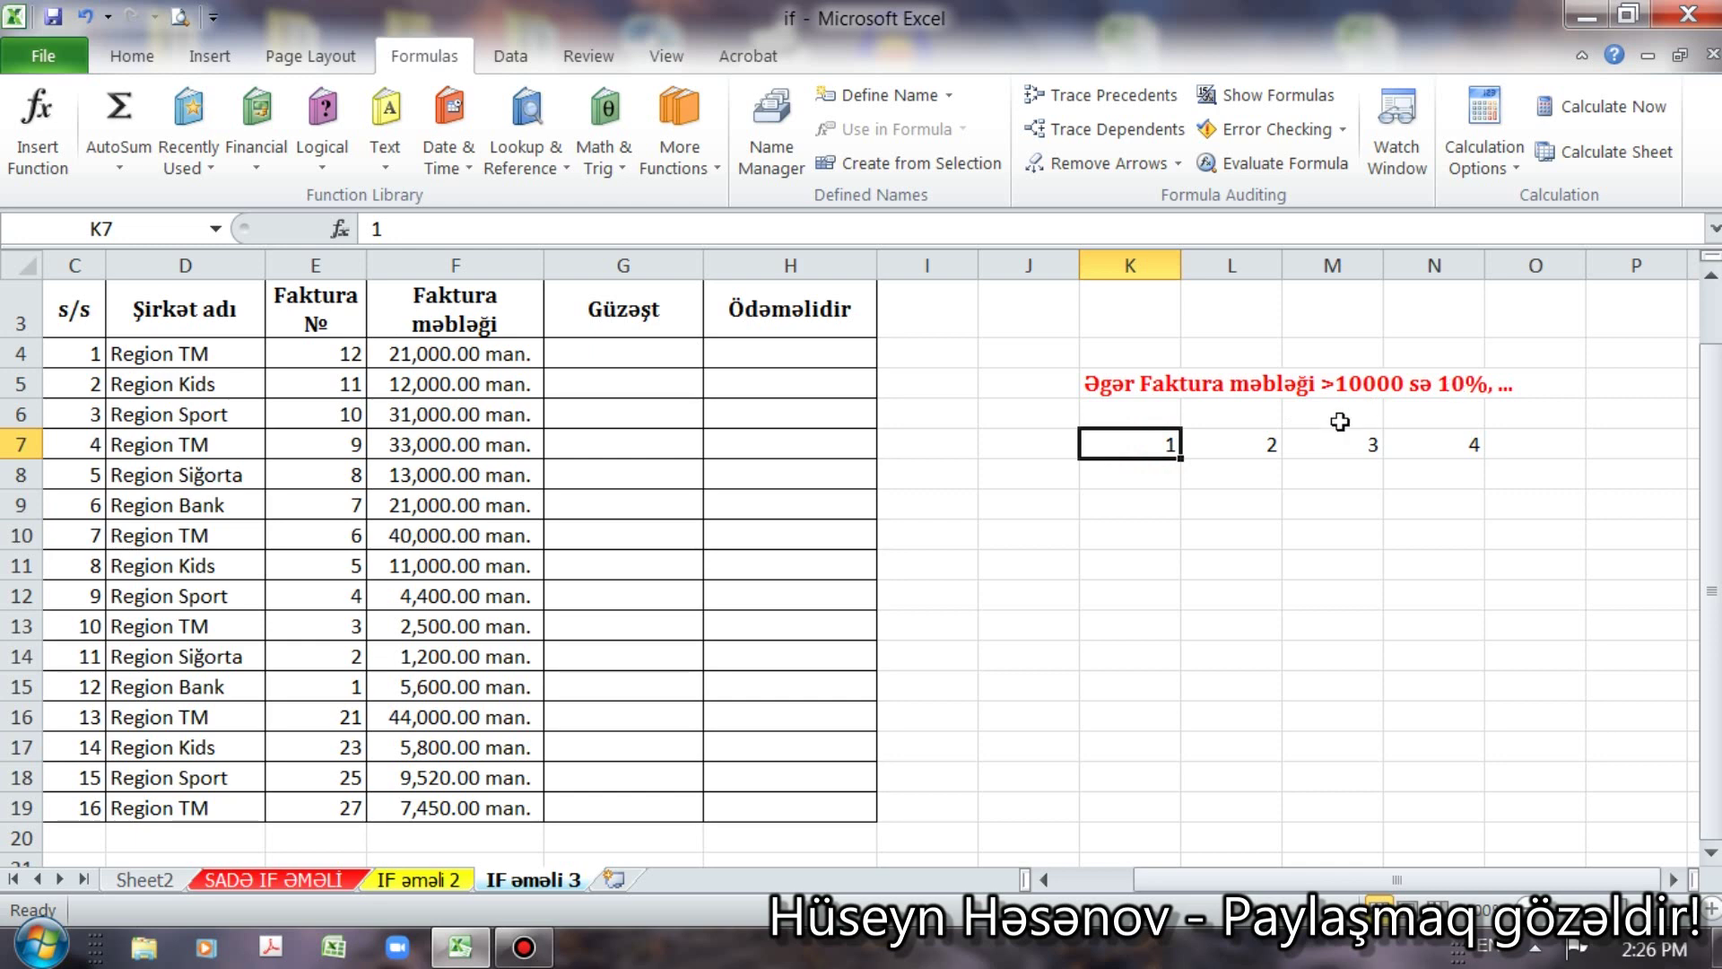
pyautogui.click(1251, 441)
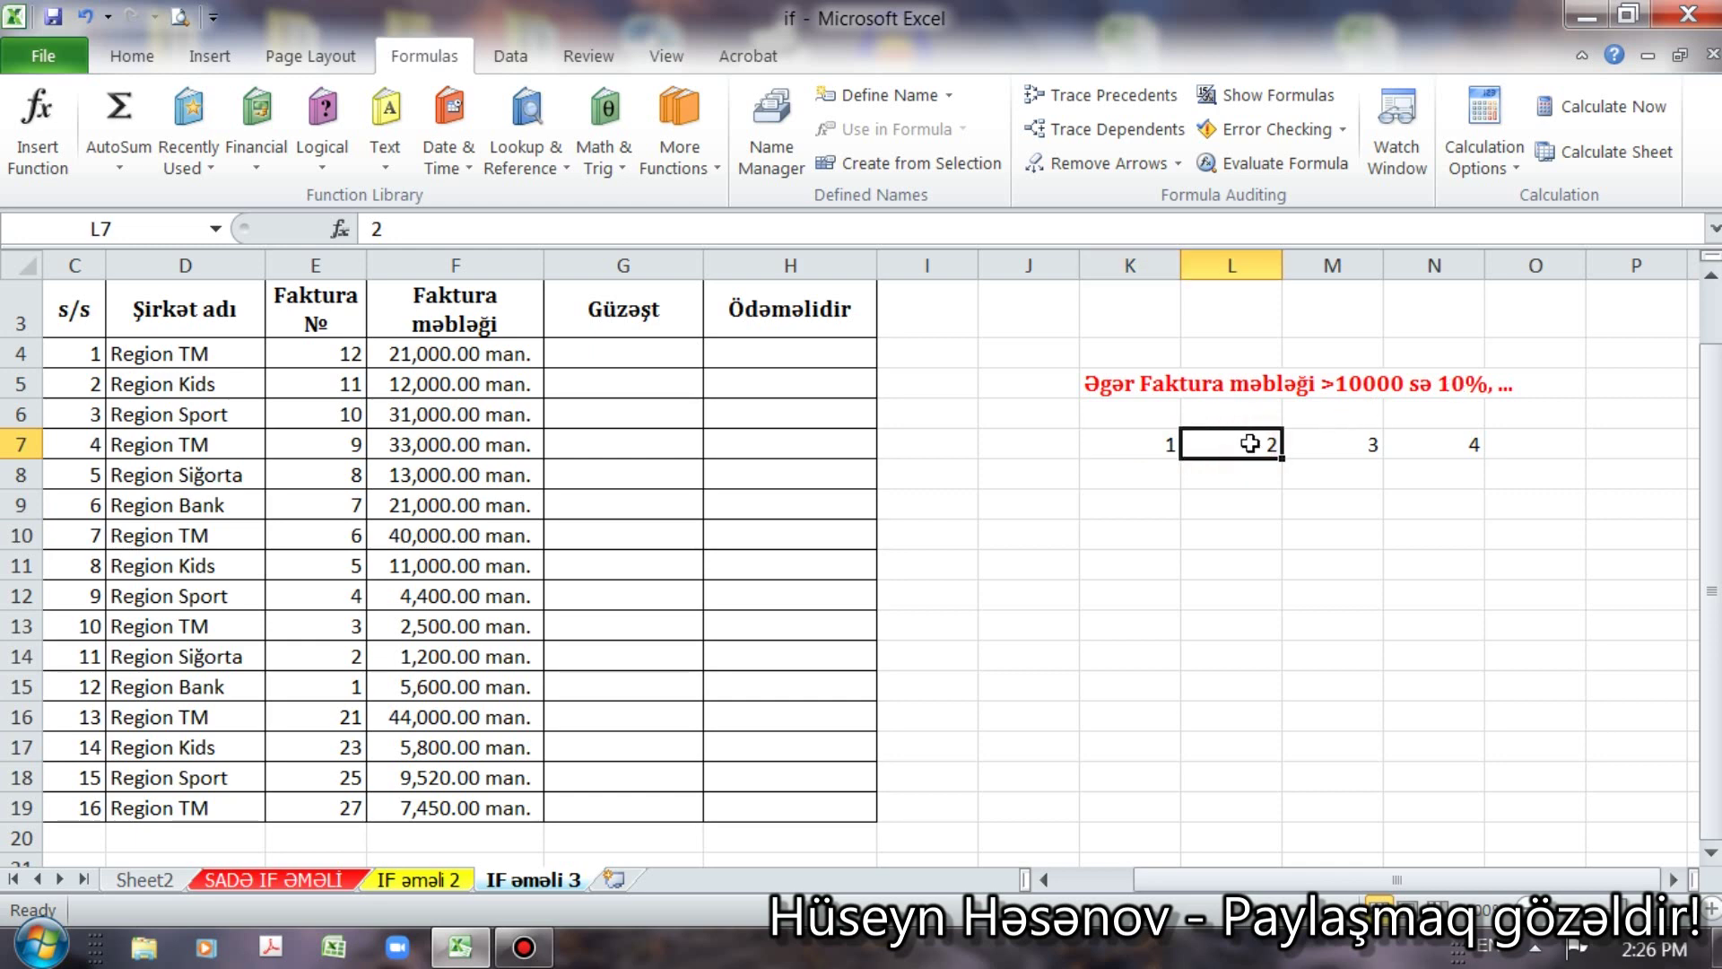
pyautogui.click(1341, 452)
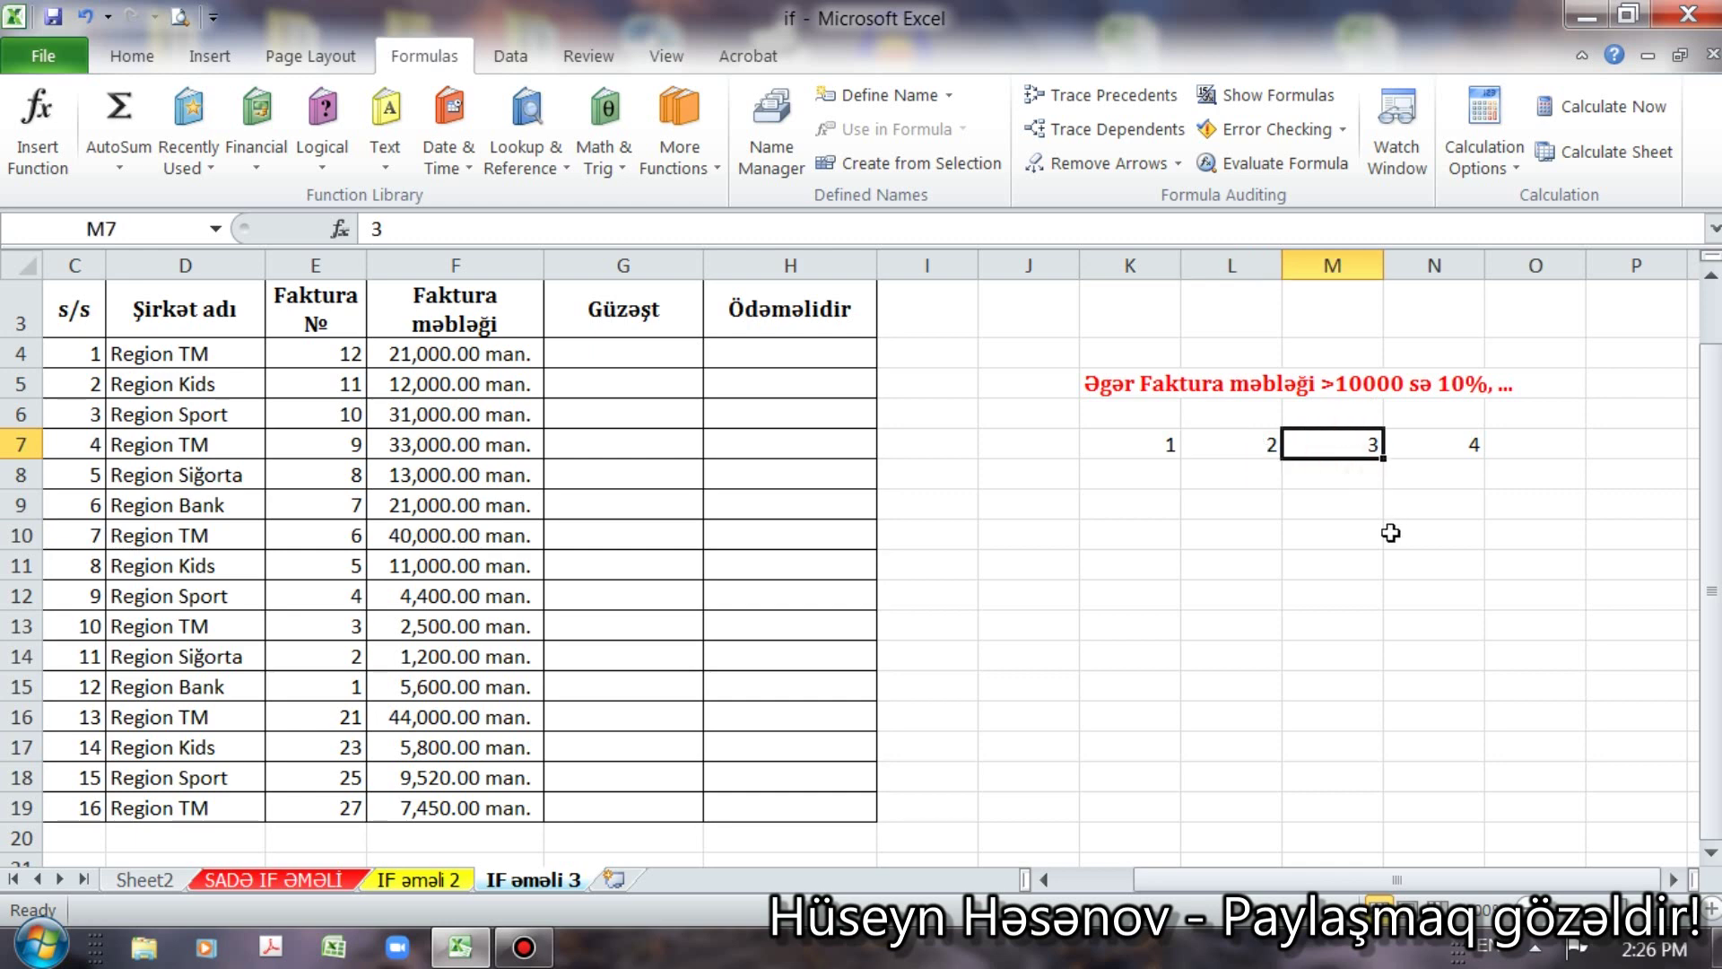
pyautogui.click(1425, 448)
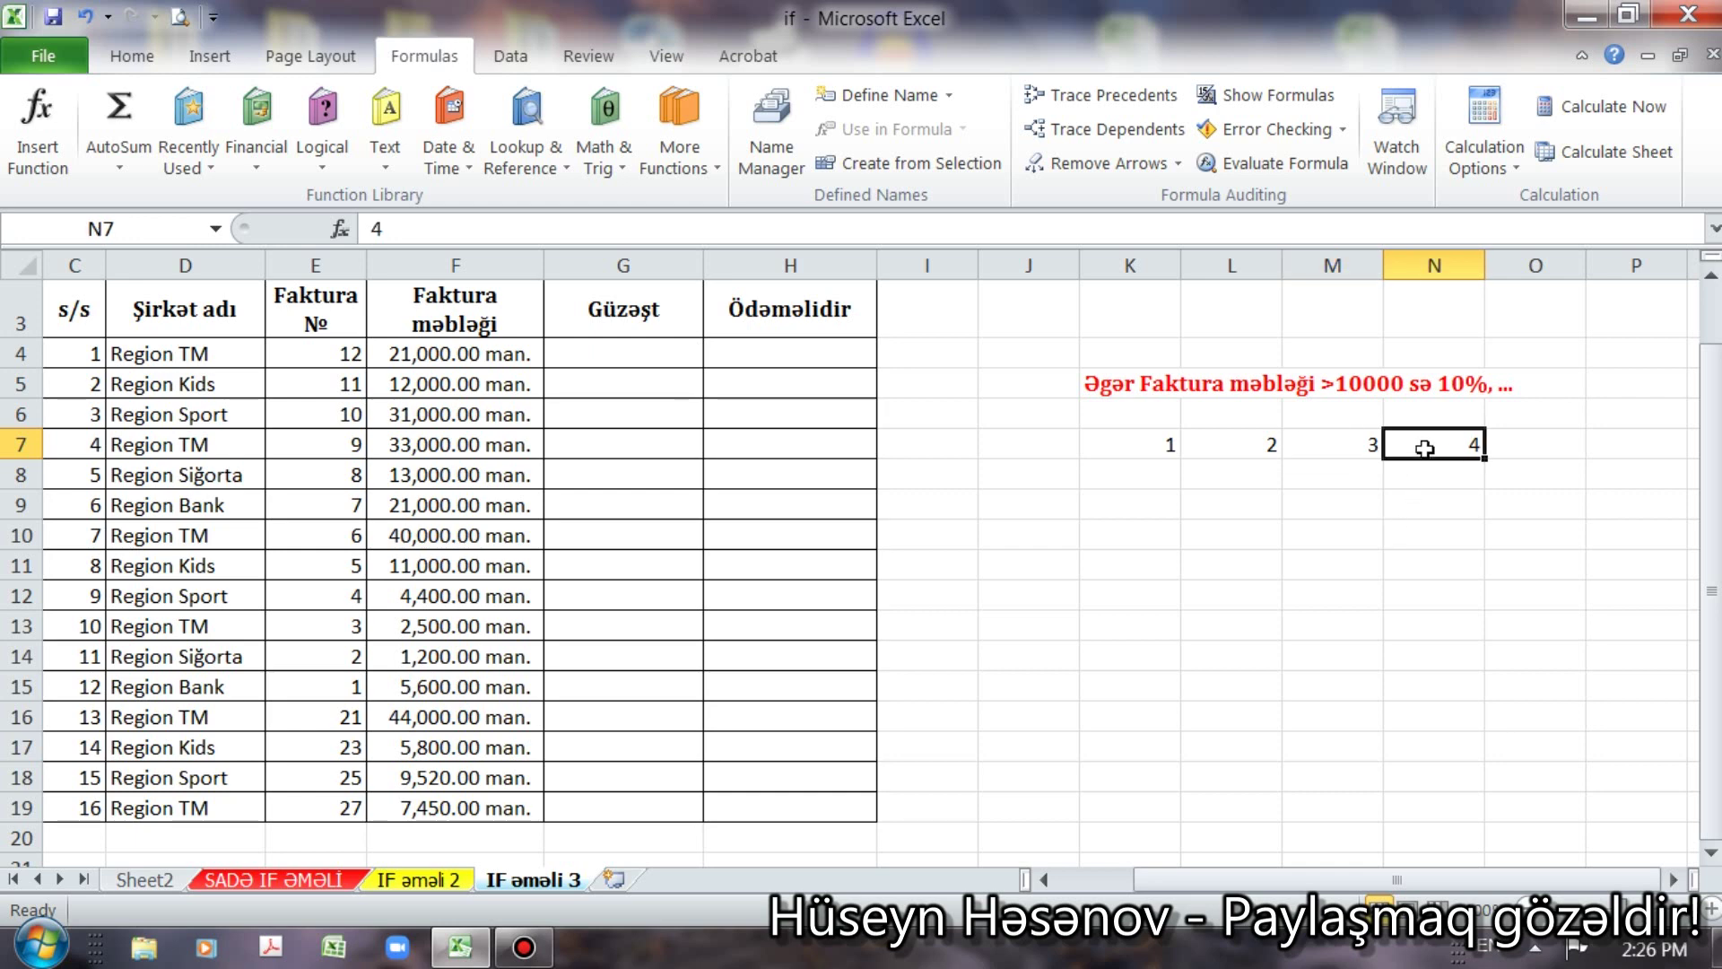
pyautogui.click(1117, 444)
pyautogui.click(1322, 443)
pyautogui.click(1469, 444)
pyautogui.click(1165, 446)
pyautogui.click(1230, 442)
pyautogui.click(1308, 443)
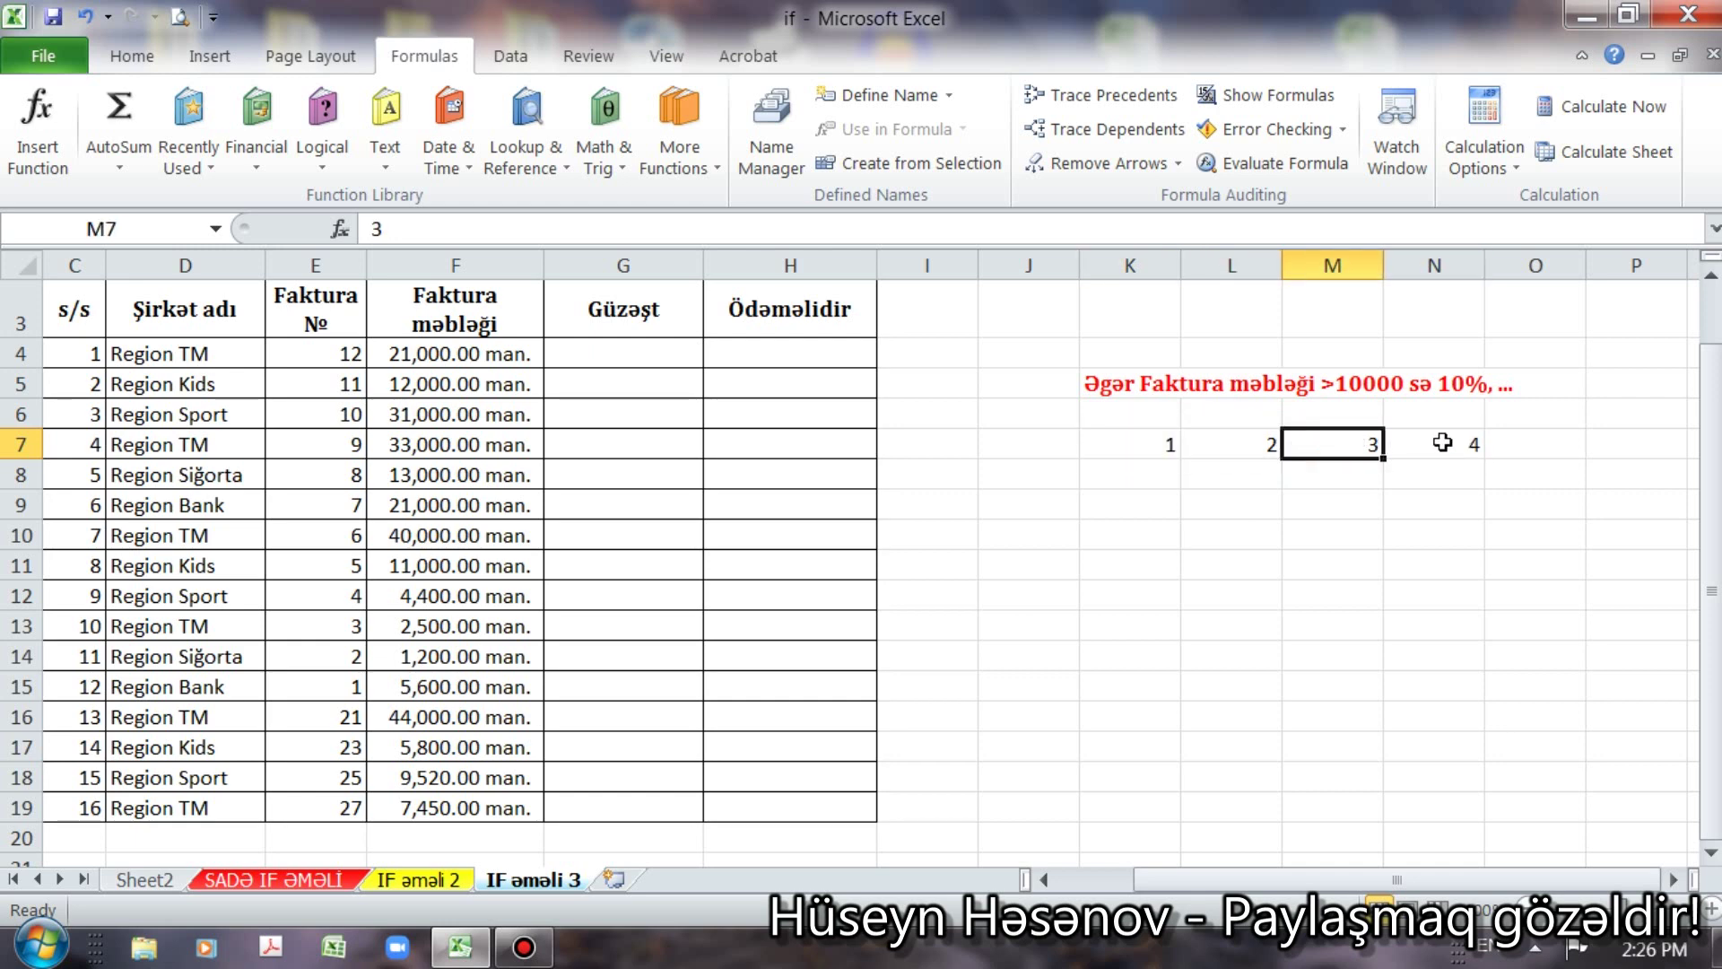
pyautogui.click(1433, 438)
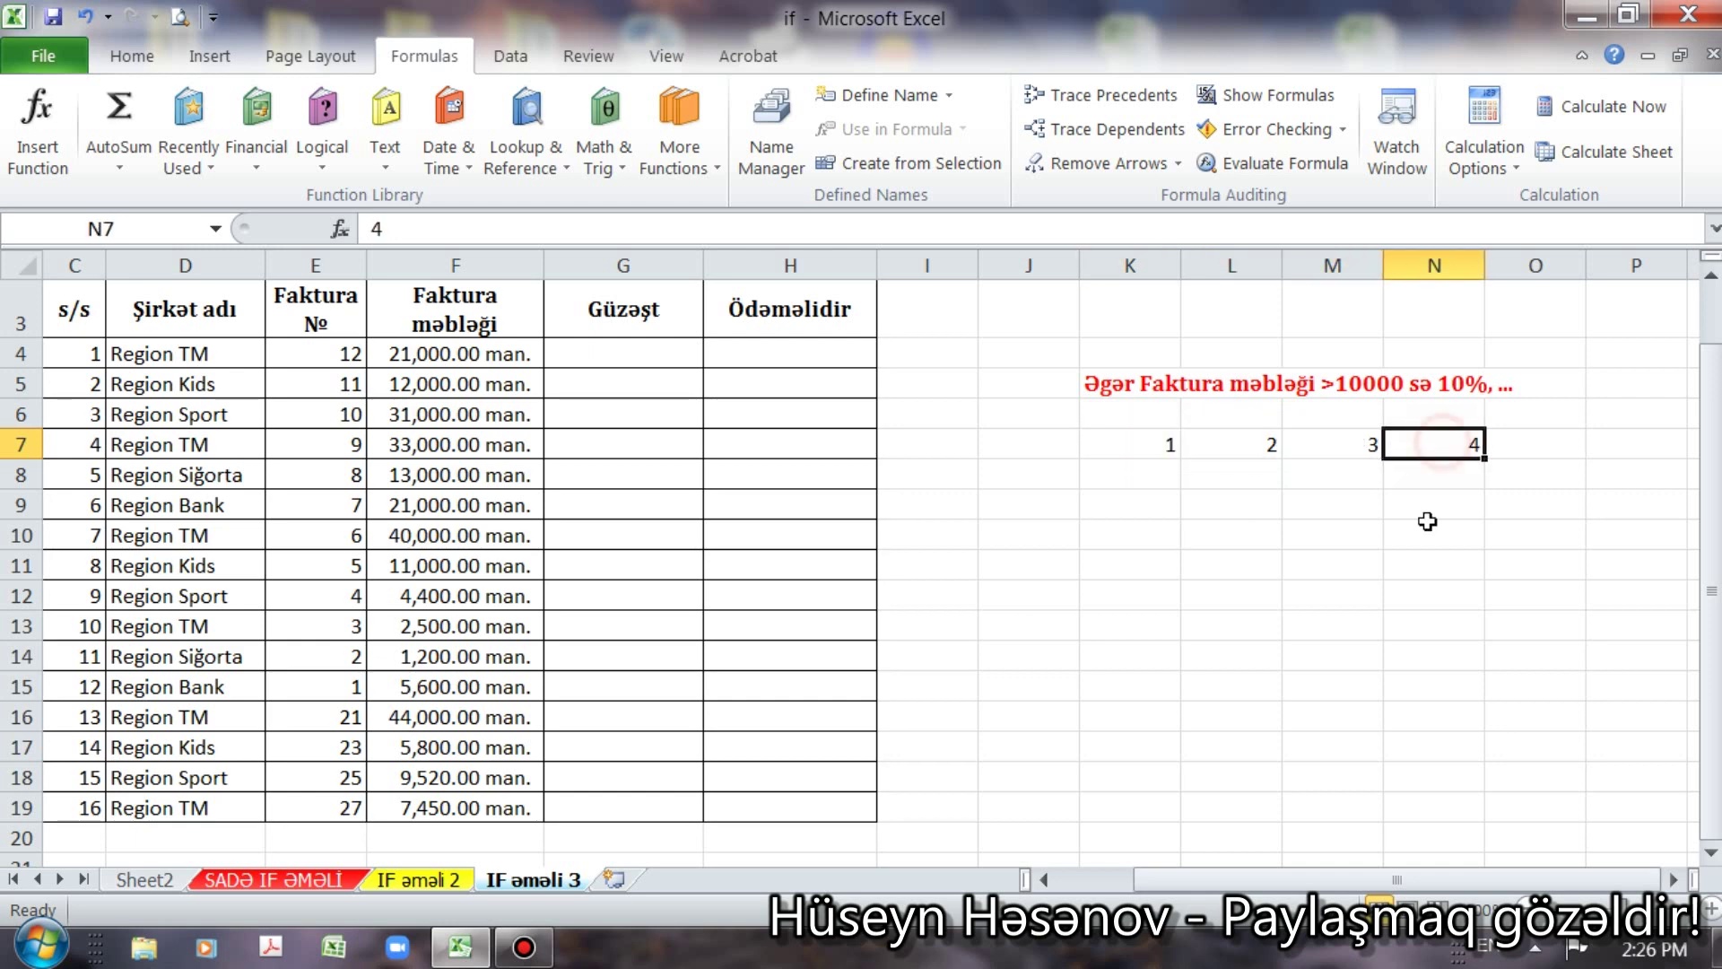
pyautogui.click(637, 355)
pyautogui.click(322, 134)
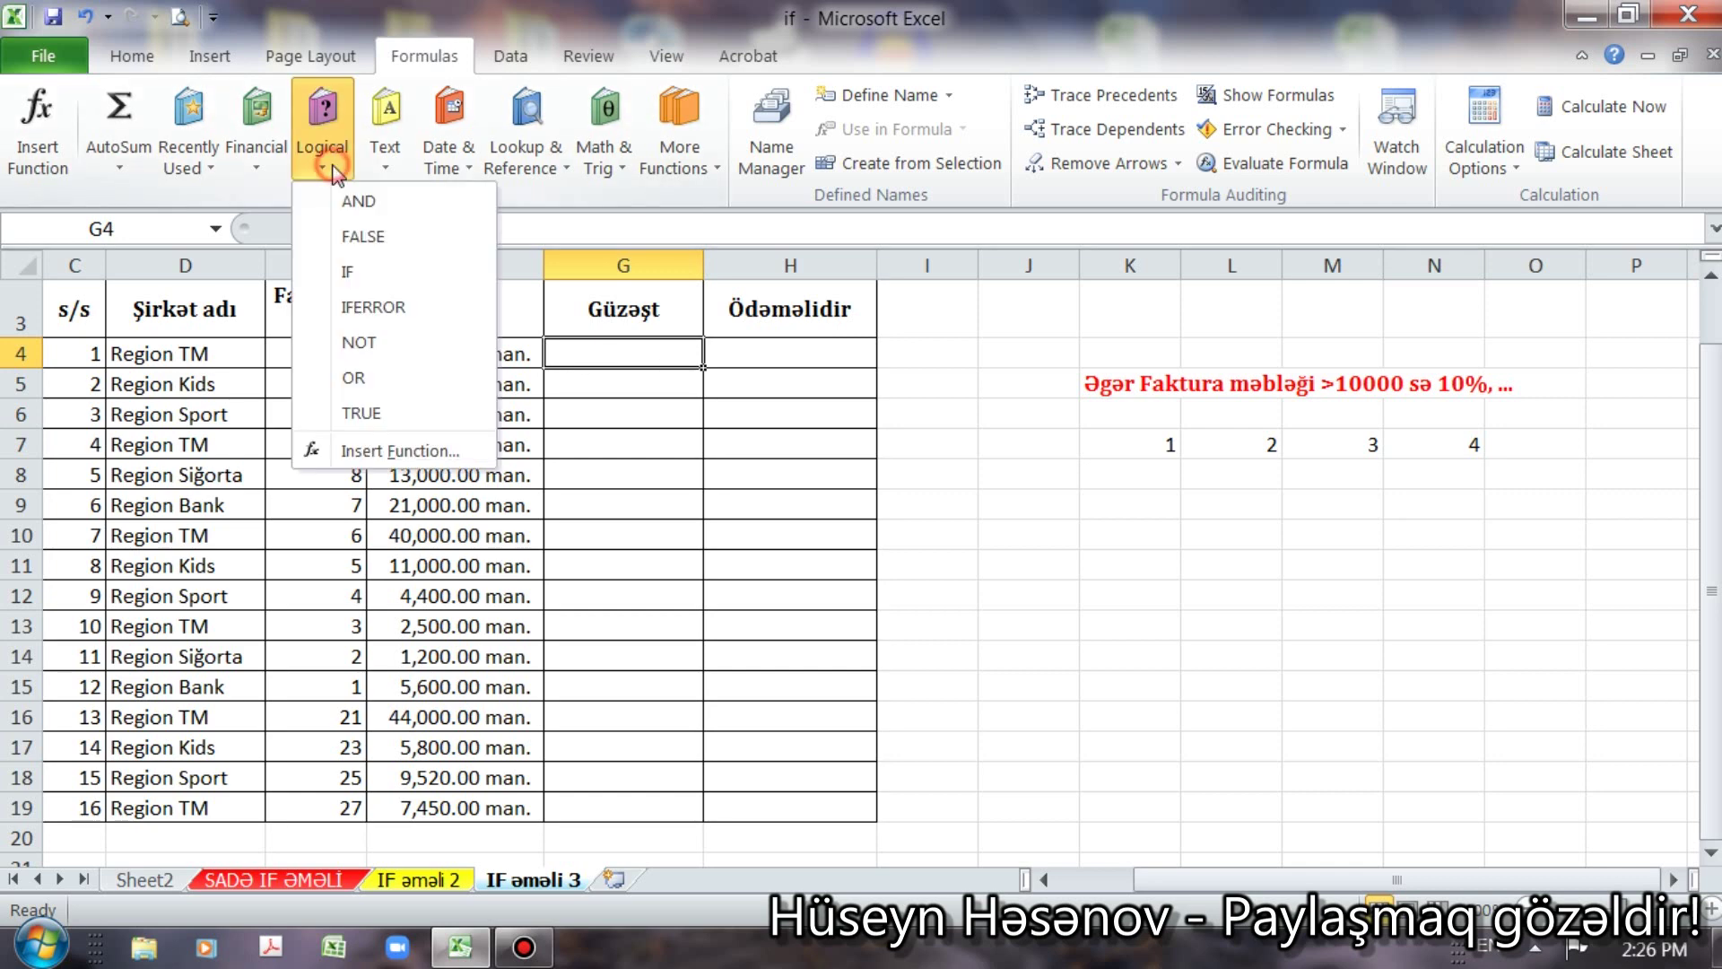
pyautogui.click(418, 268)
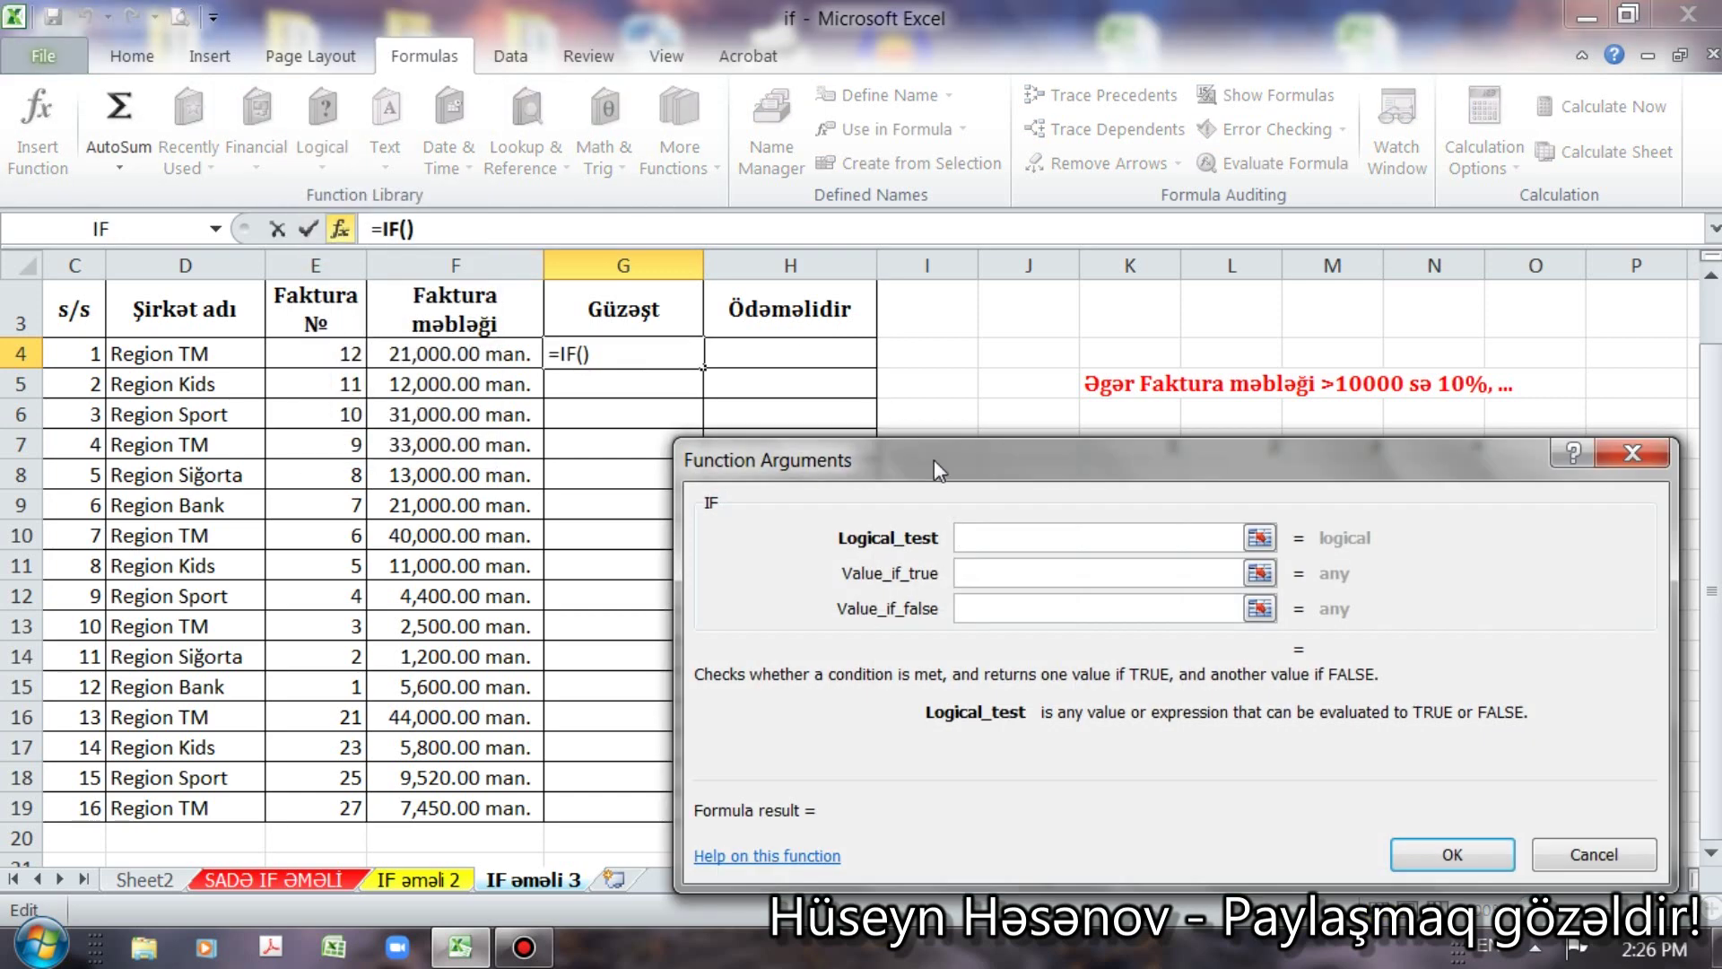
pyautogui.moveTo(934, 459); pyautogui.dragTo(867, 459)
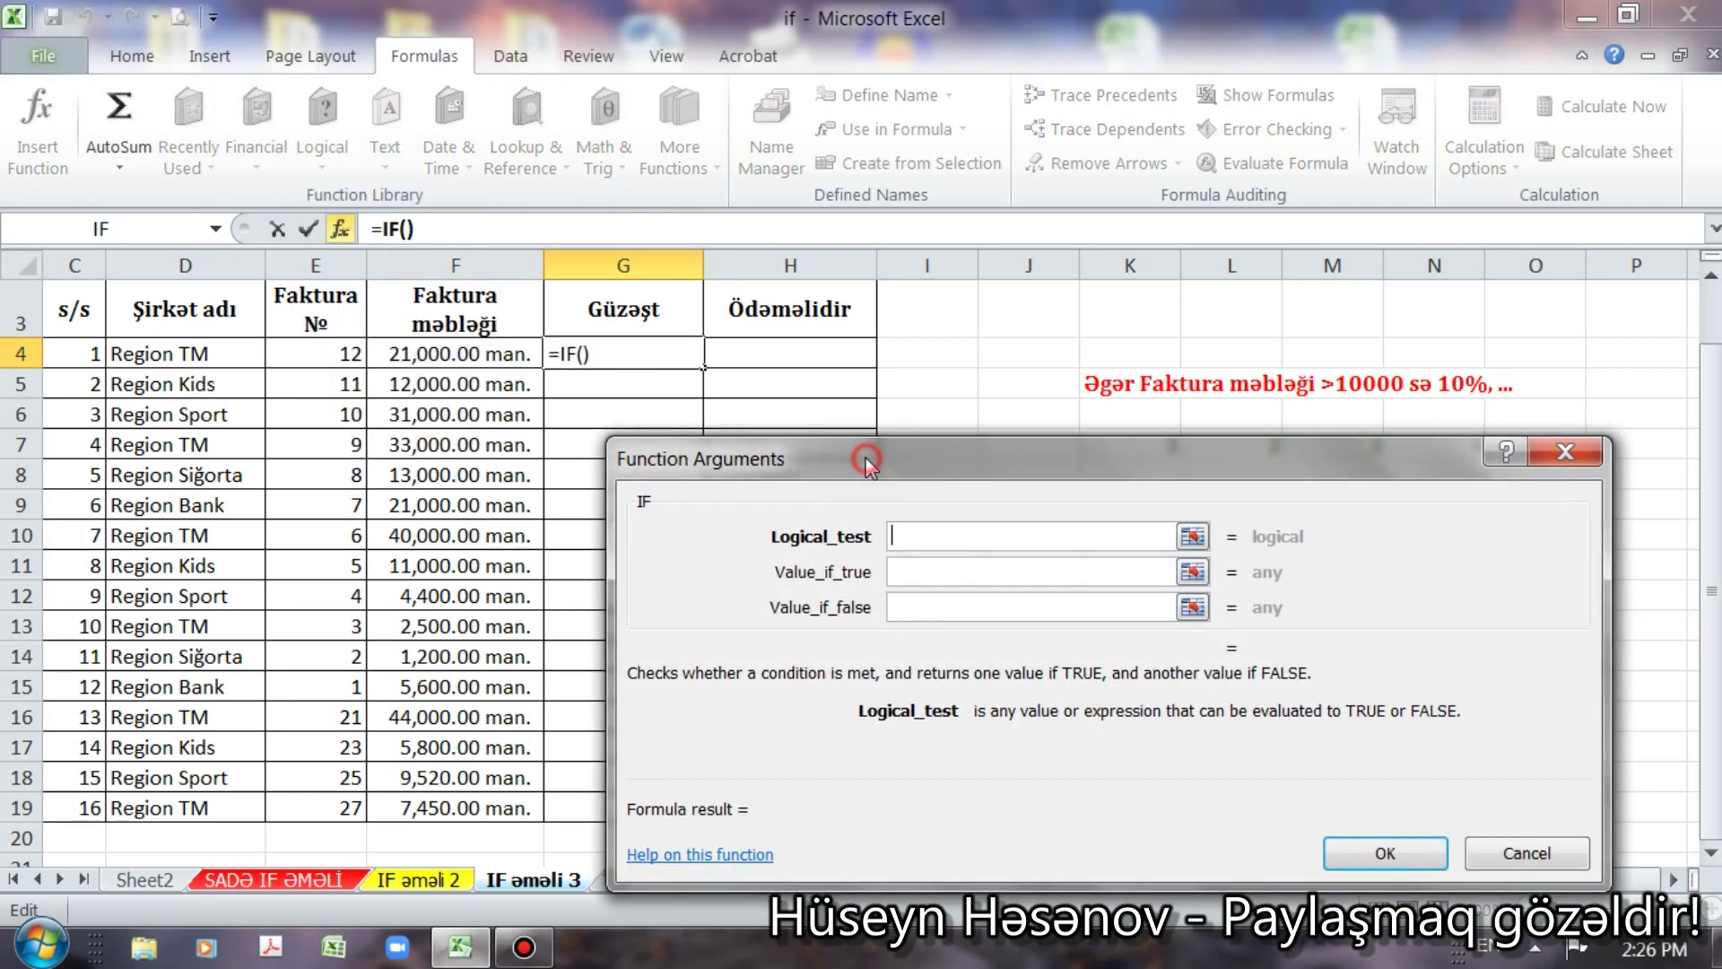
pyautogui.click(934, 540)
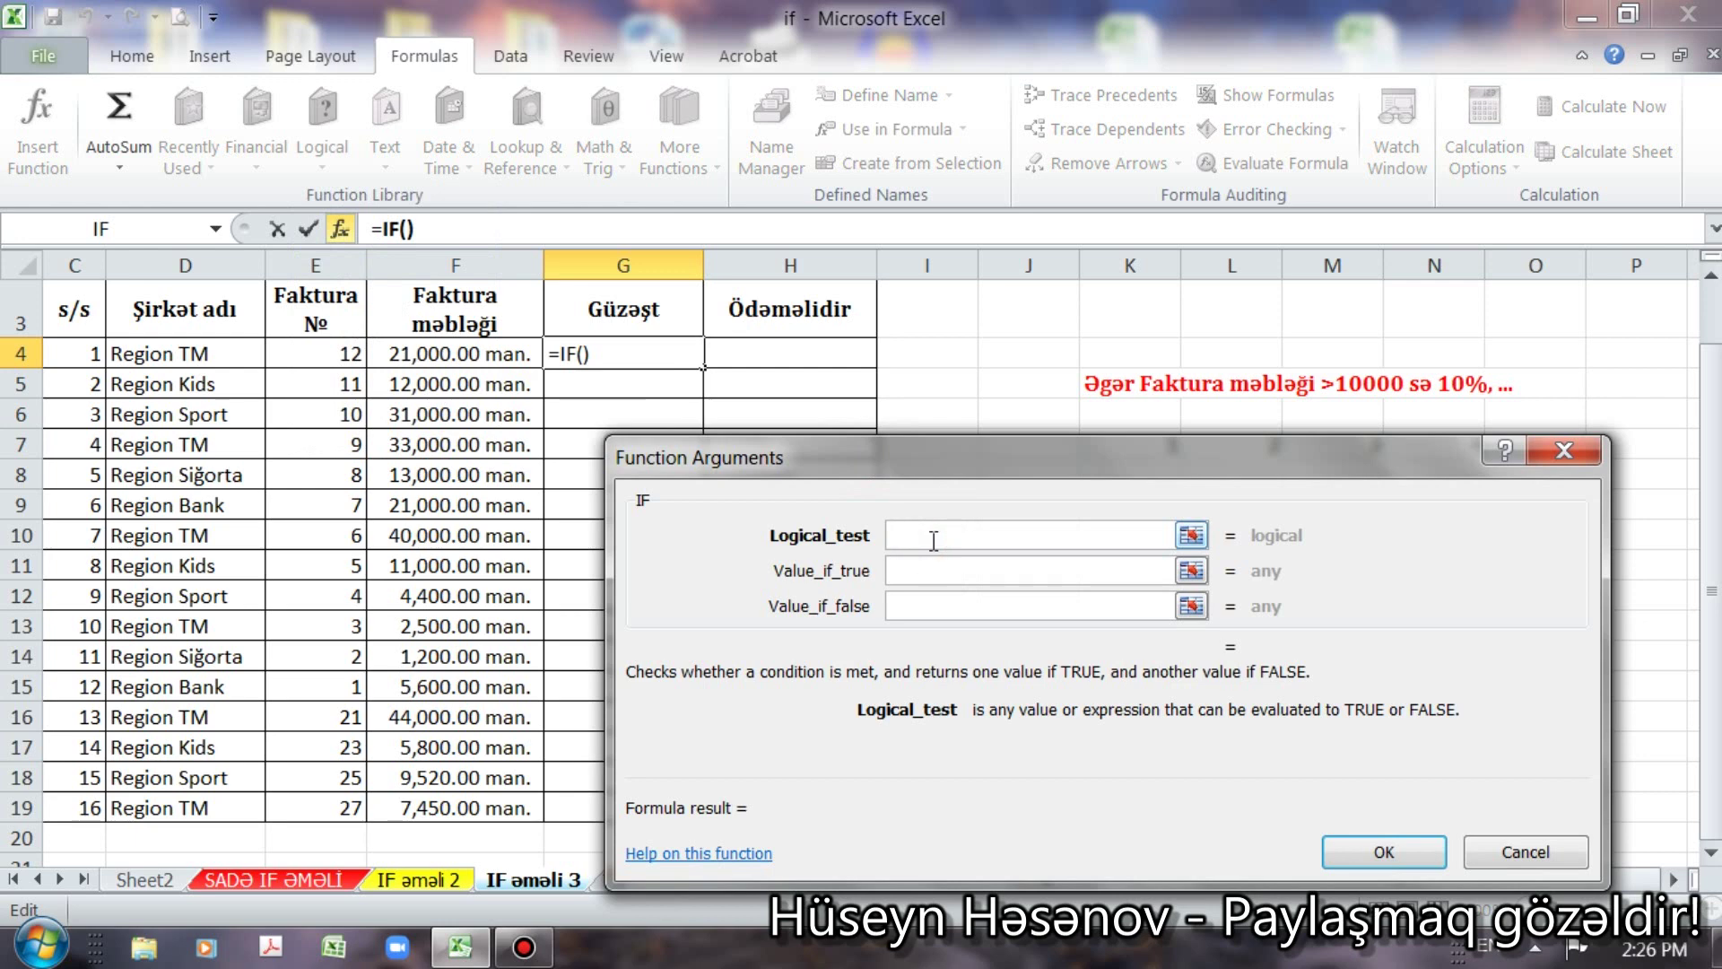
pyautogui.write('.ə')
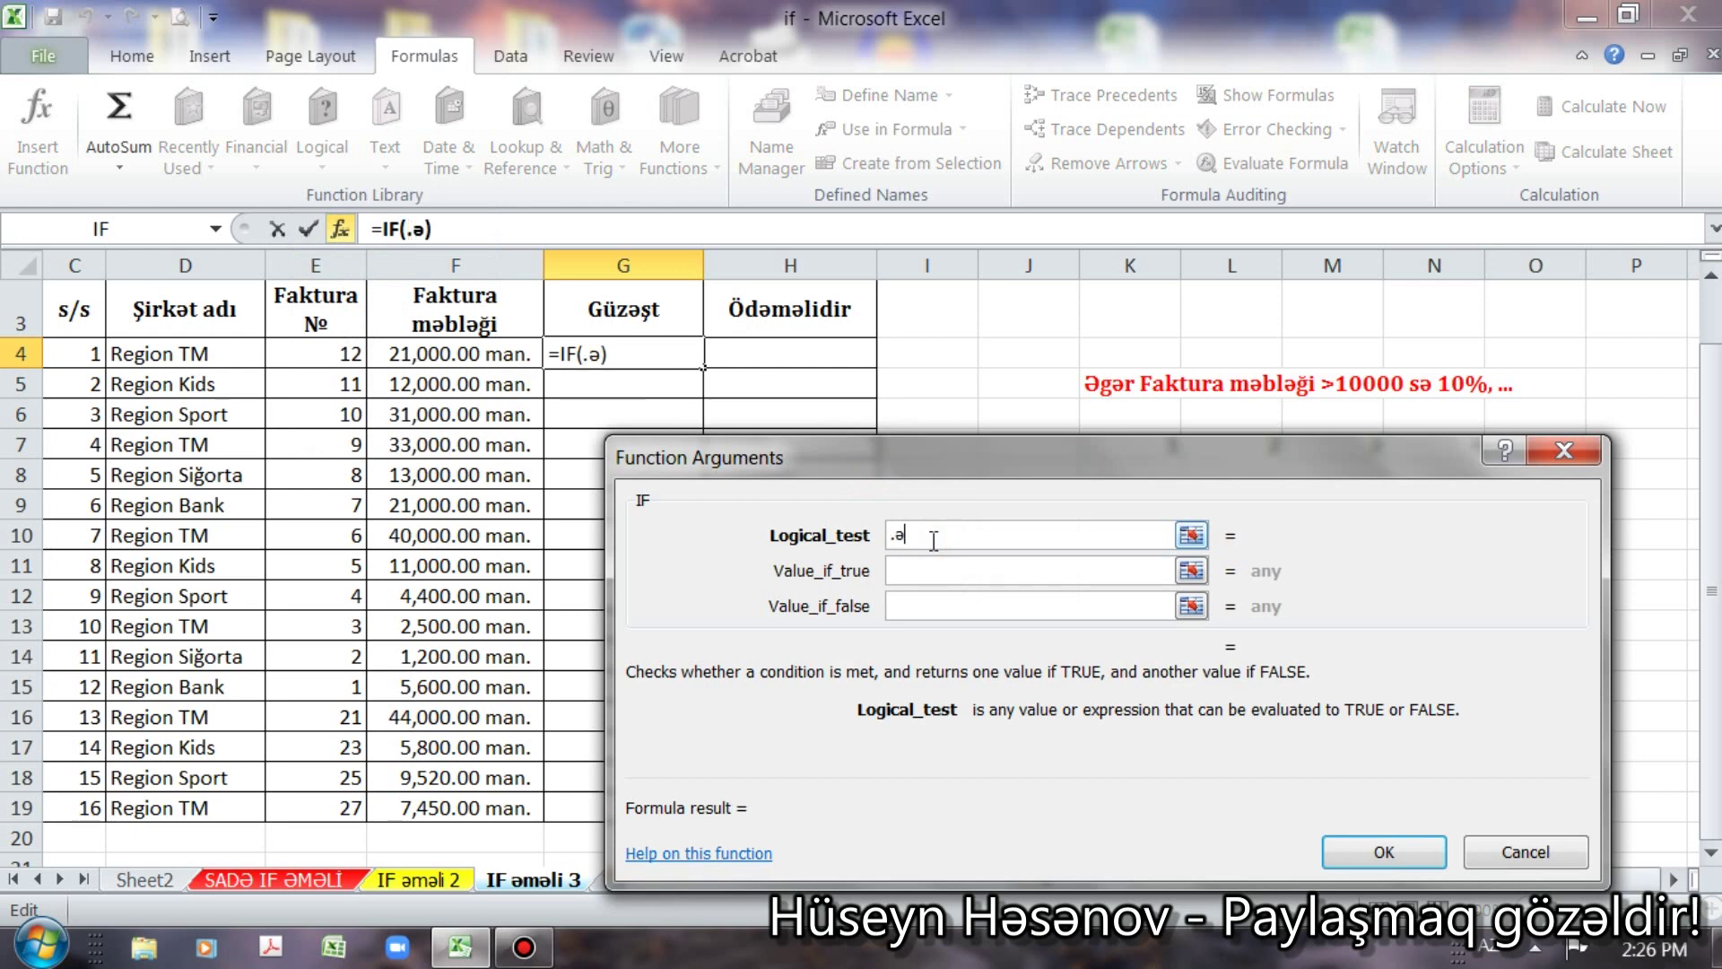
pyautogui.write('rt')
pyautogui.press('BackSpace')
pyautogui.press('BackSpace')
pyautogui.press('BackSpace')
pyautogui.press('BackSpace')
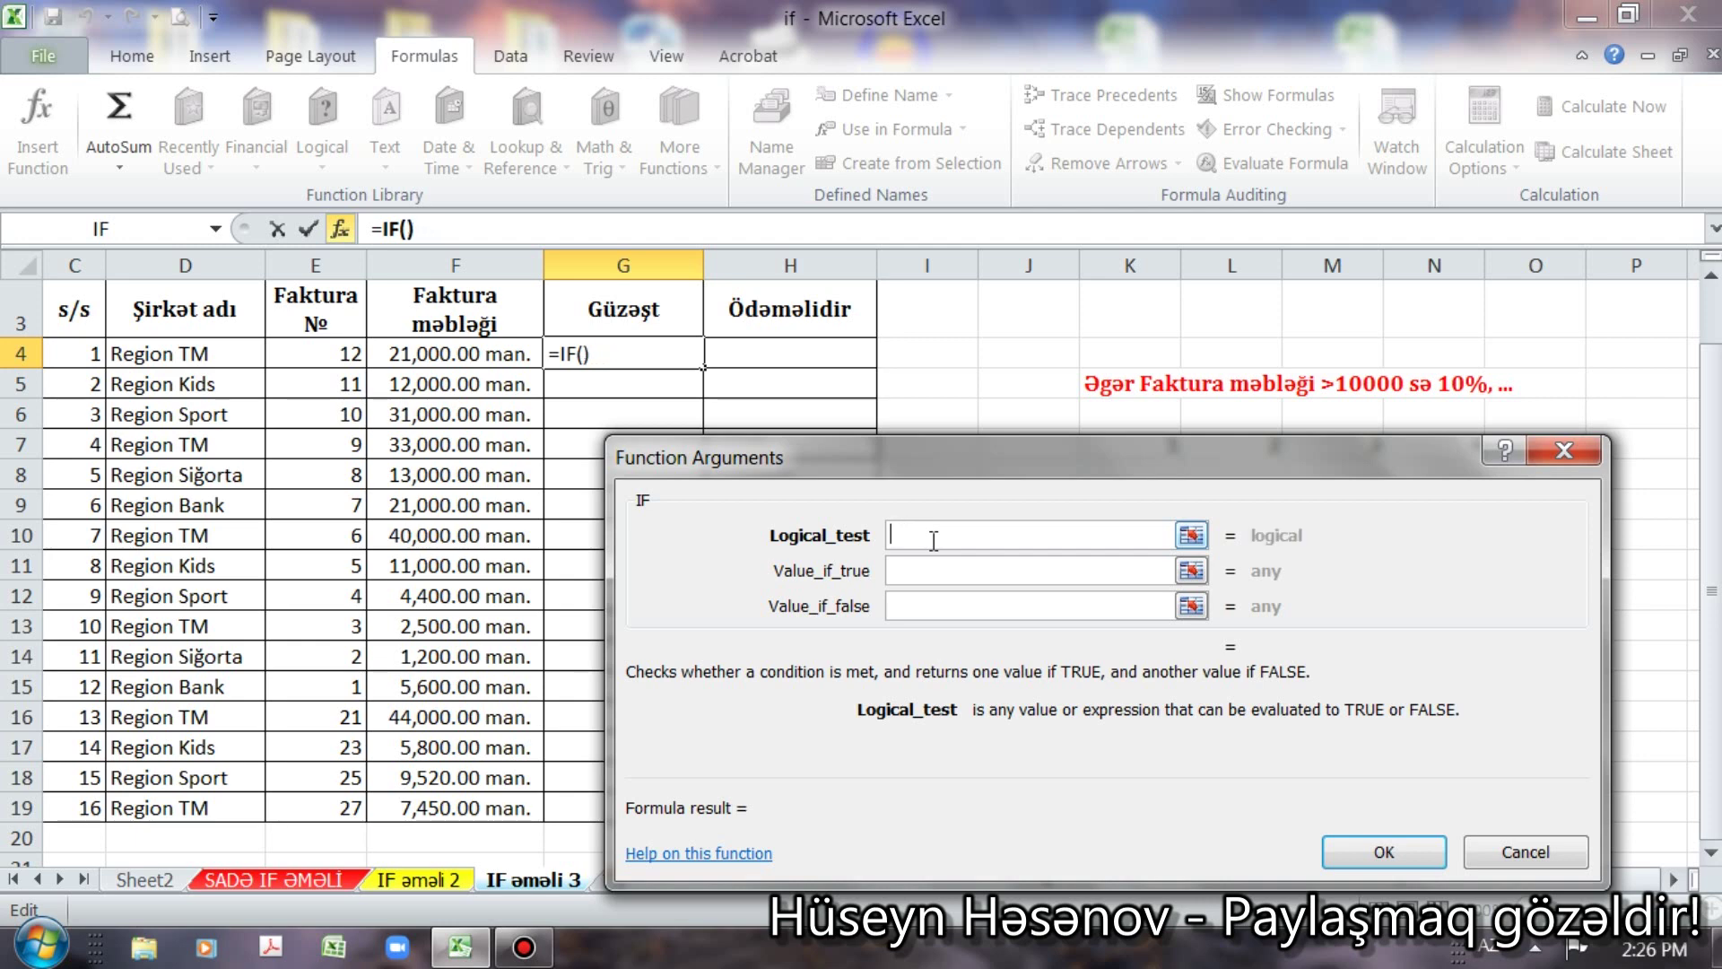
pyautogui.write('şərt')
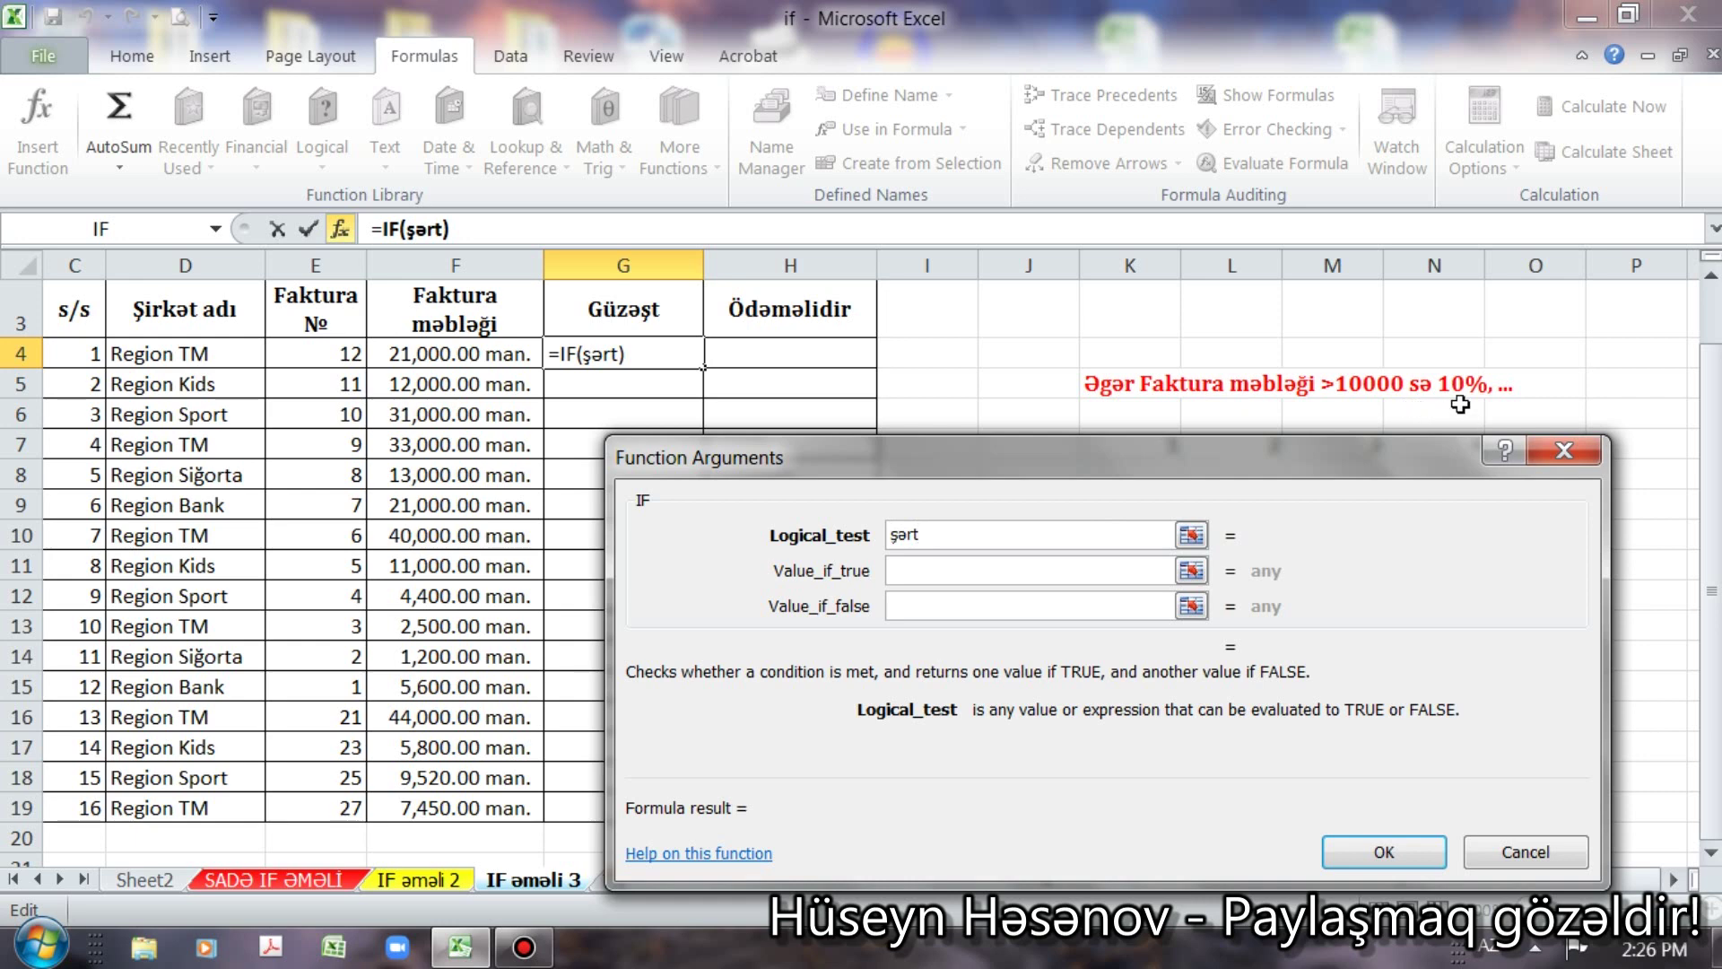
pyautogui.moveTo(1298, 467); pyautogui.dragTo(1314, 505)
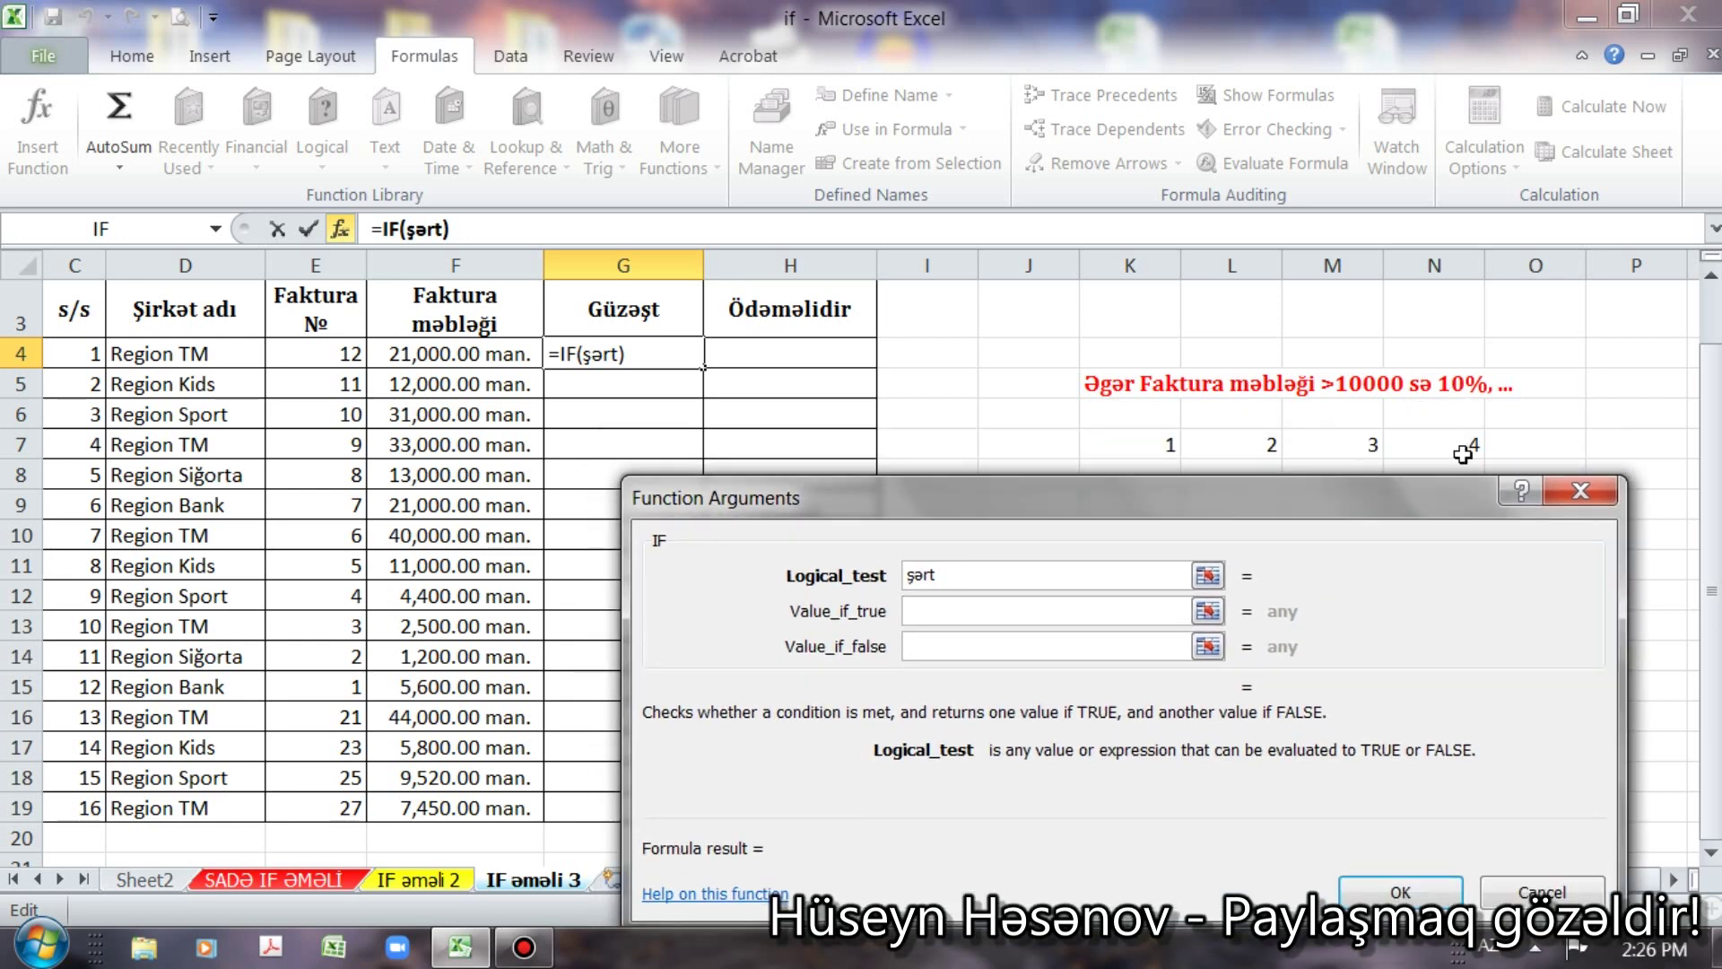
pyautogui.moveTo(1340, 507); pyautogui.dragTo(1340, 488)
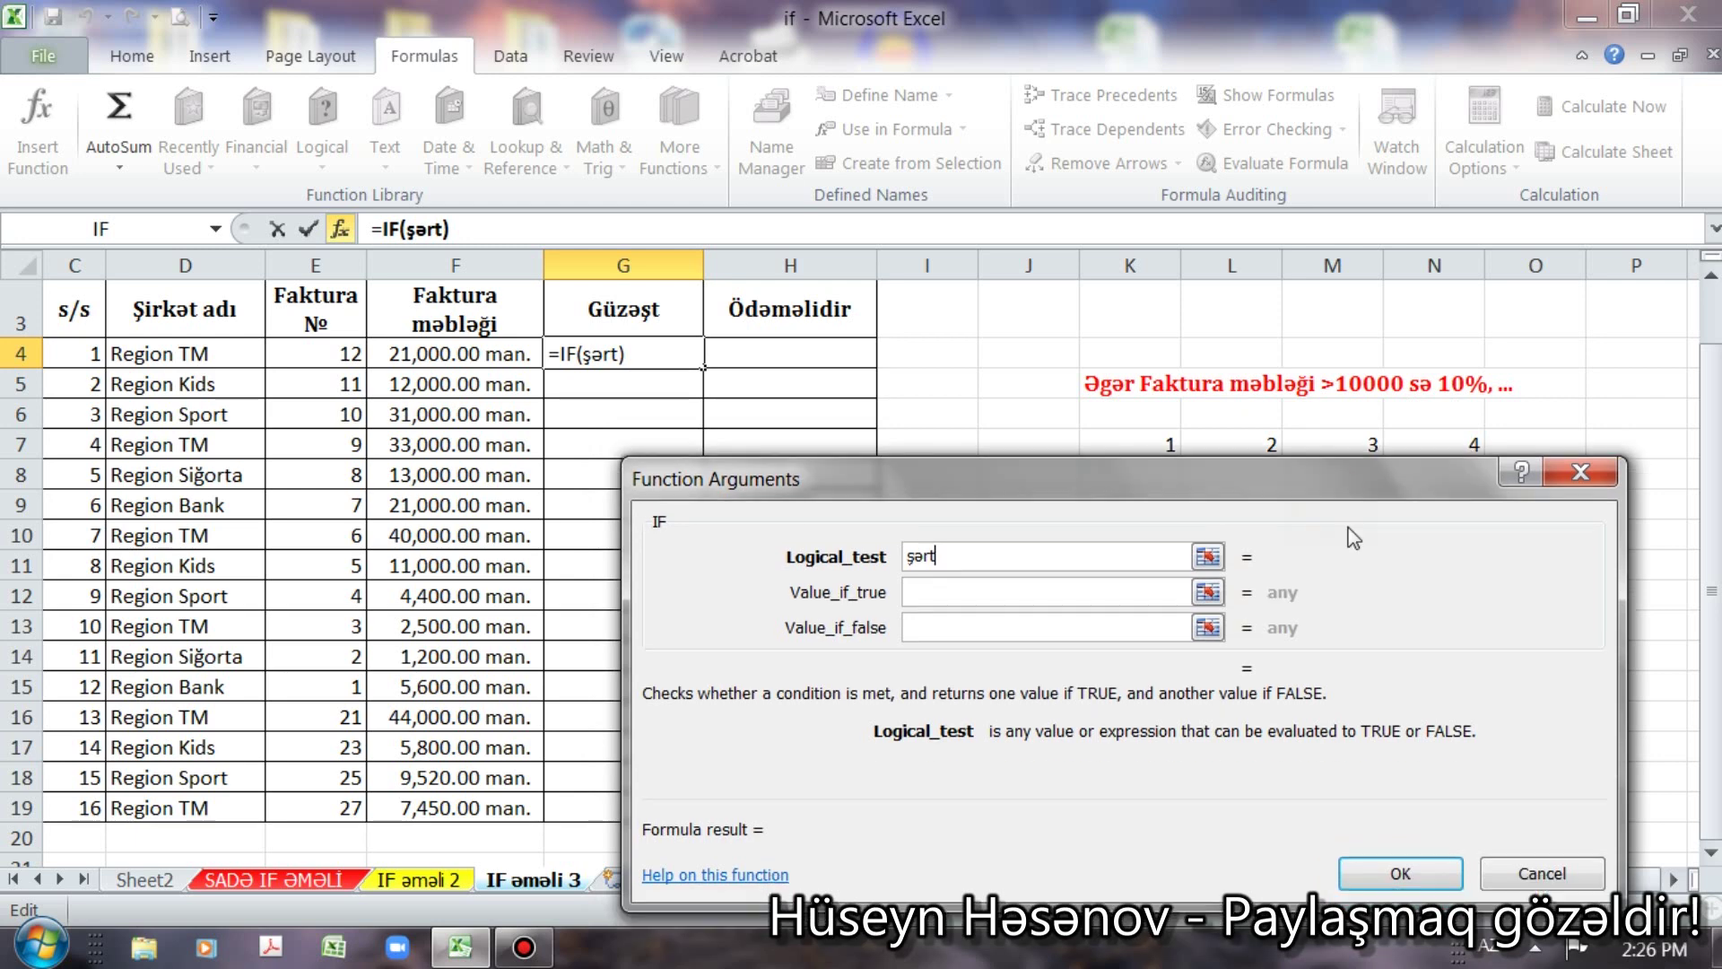
pyautogui.click(1524, 870)
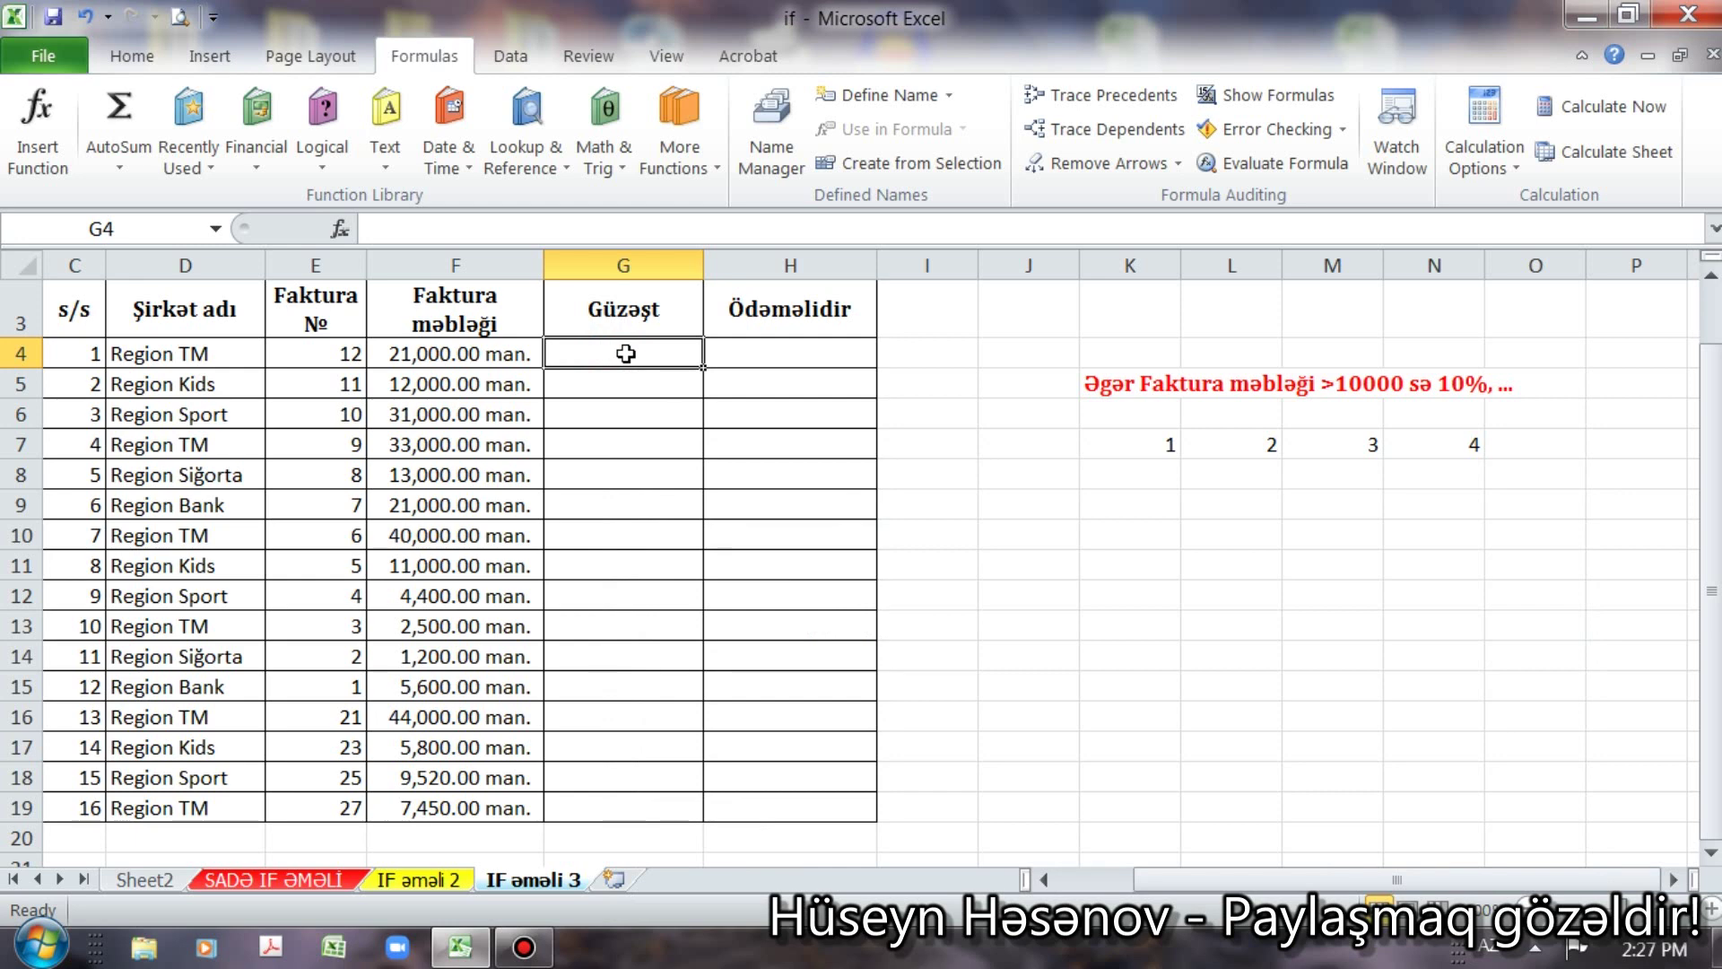
# Step: Type =IF(F4>10000, into G4, fixing a stray character and switching to English layout
pyautogui.write('=')
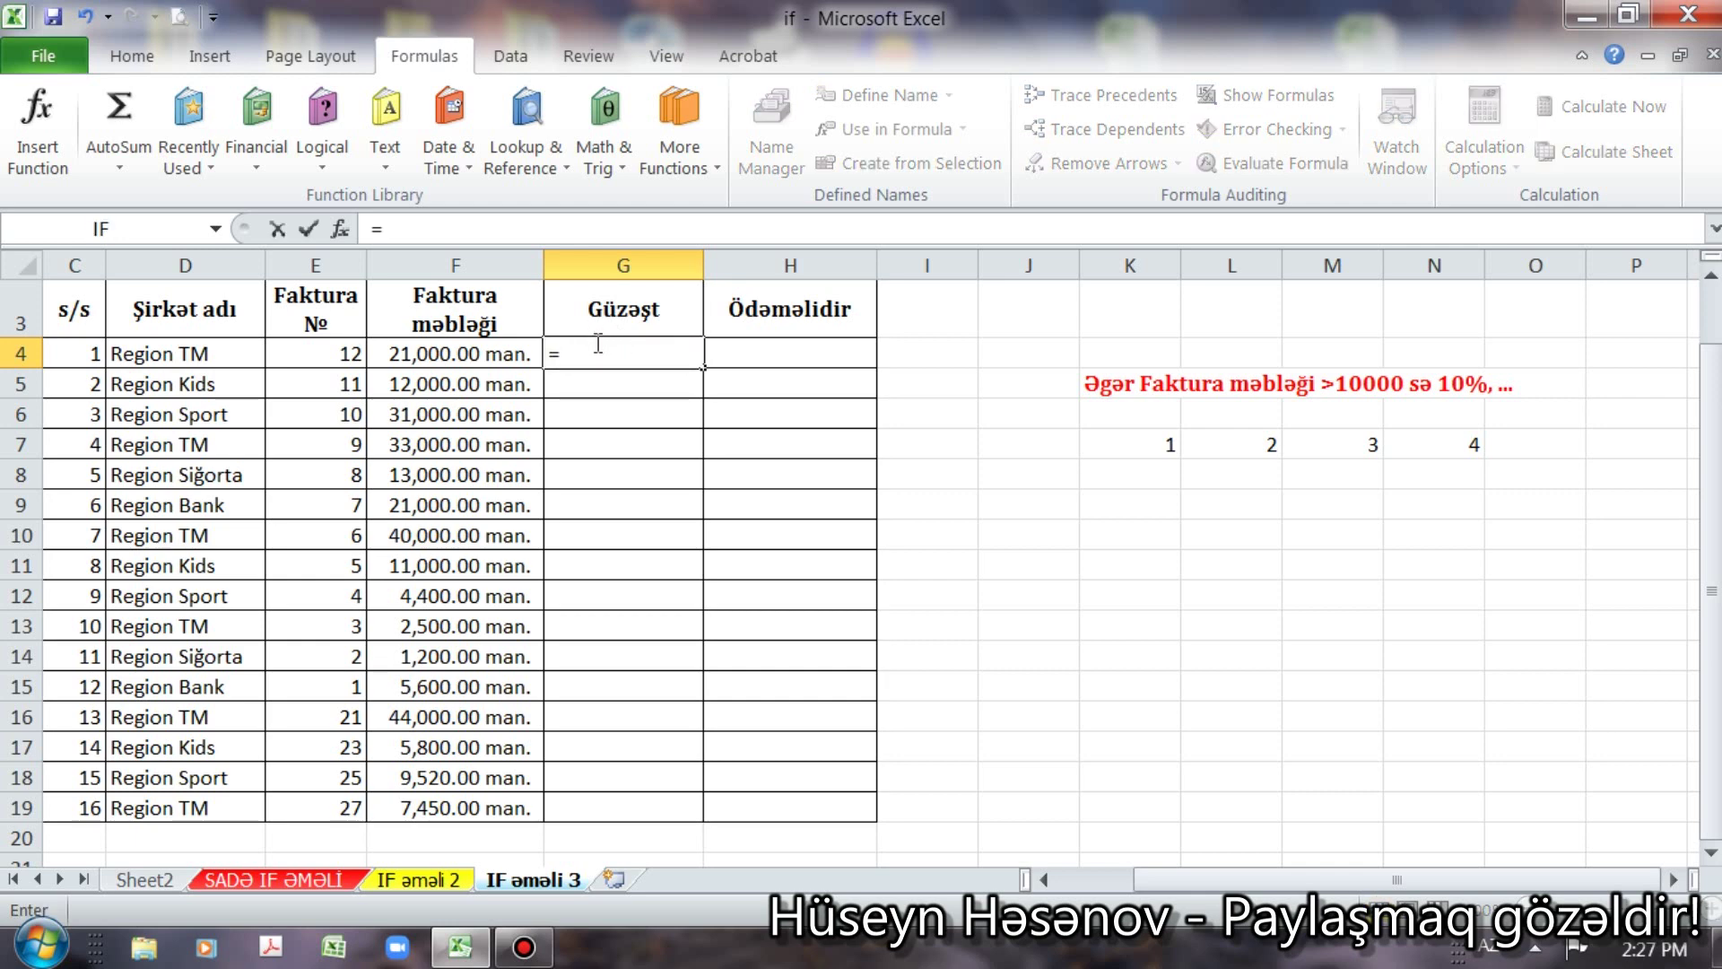
pyautogui.write('if')
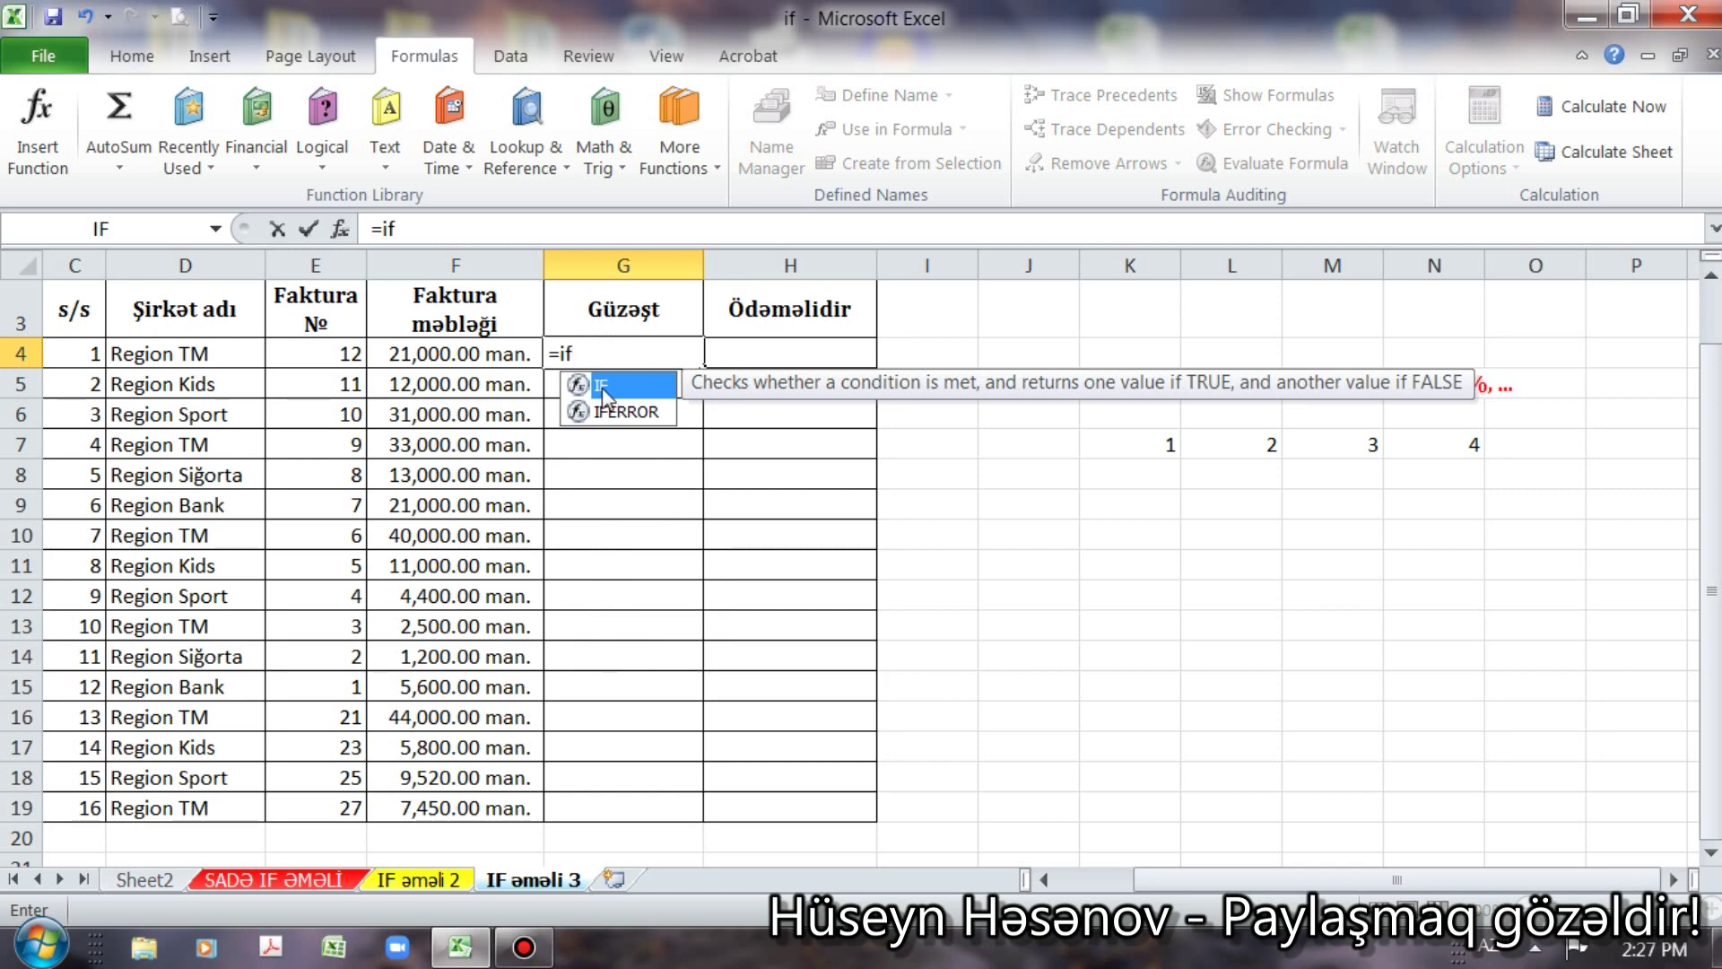
pyautogui.click(601, 387)
pyautogui.click(600, 387)
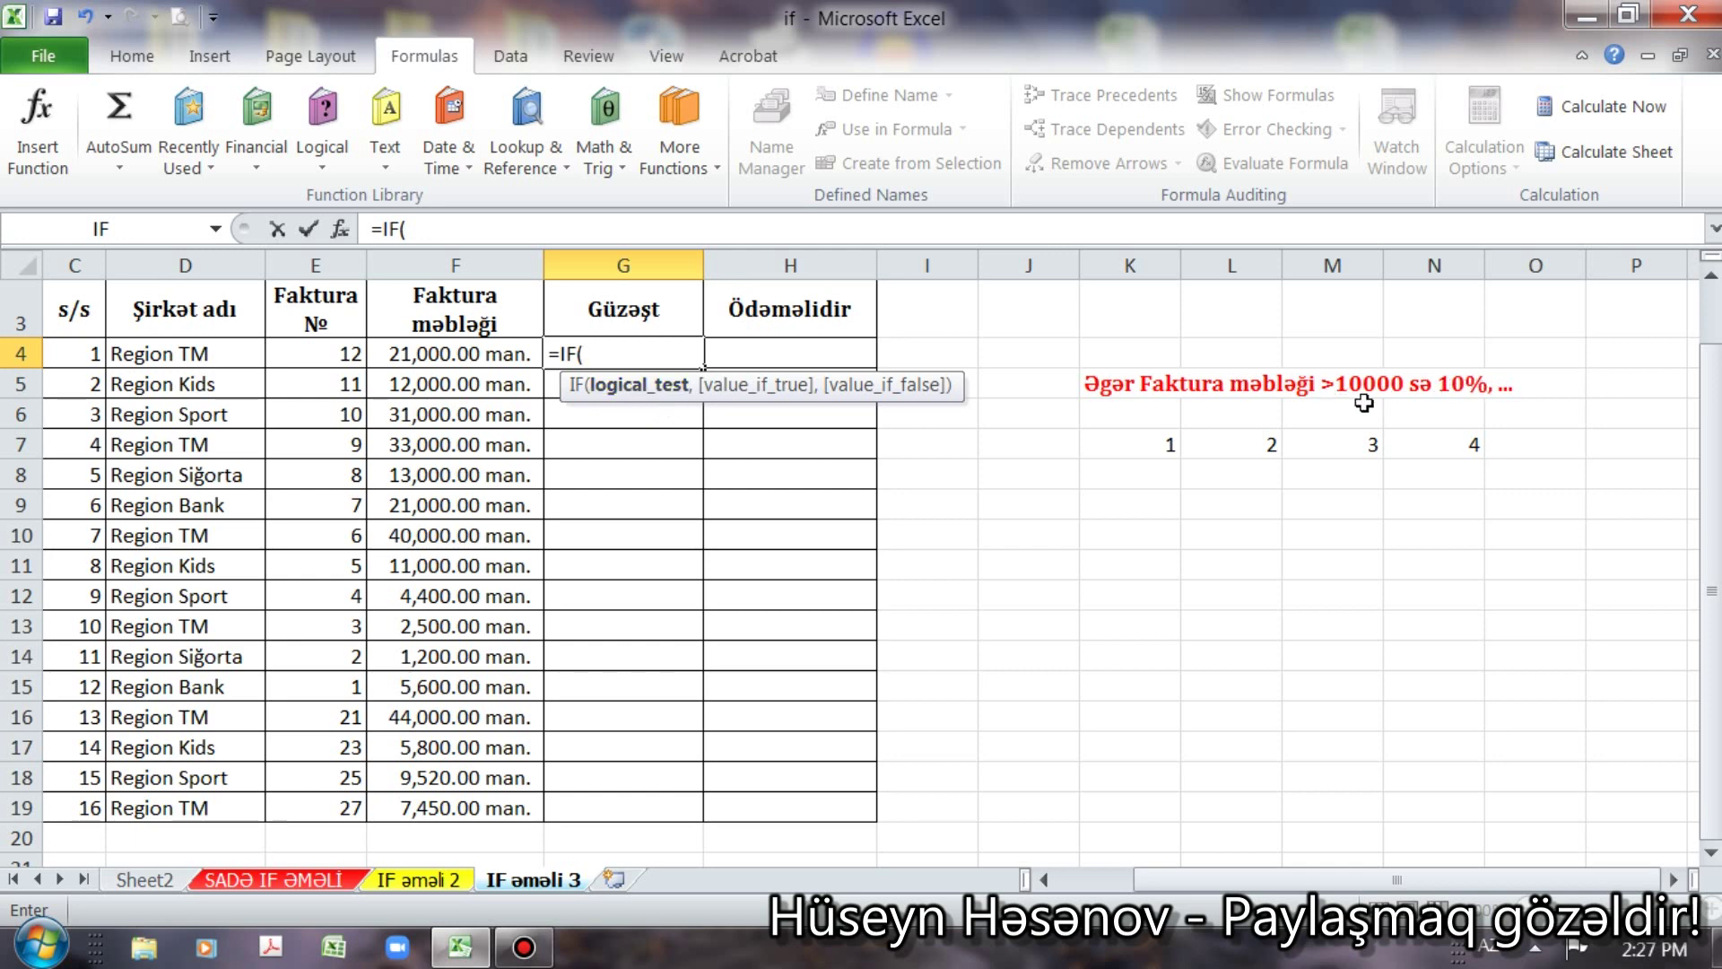
pyautogui.click(481, 354)
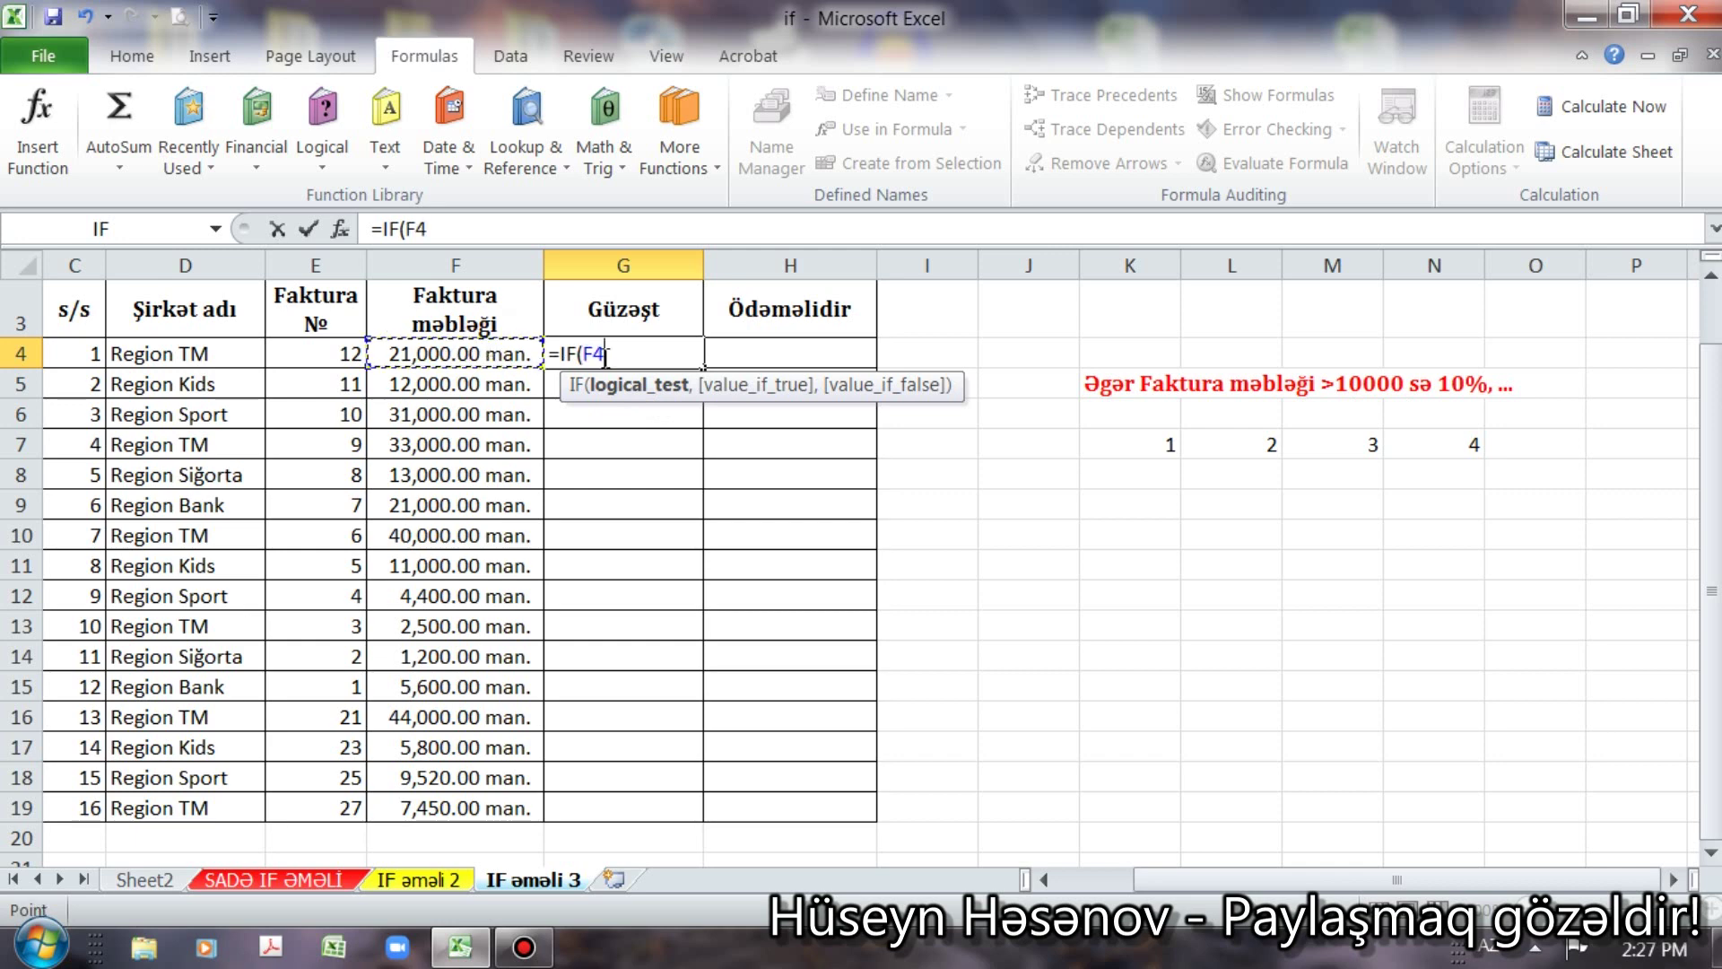
pyautogui.write('Ş')
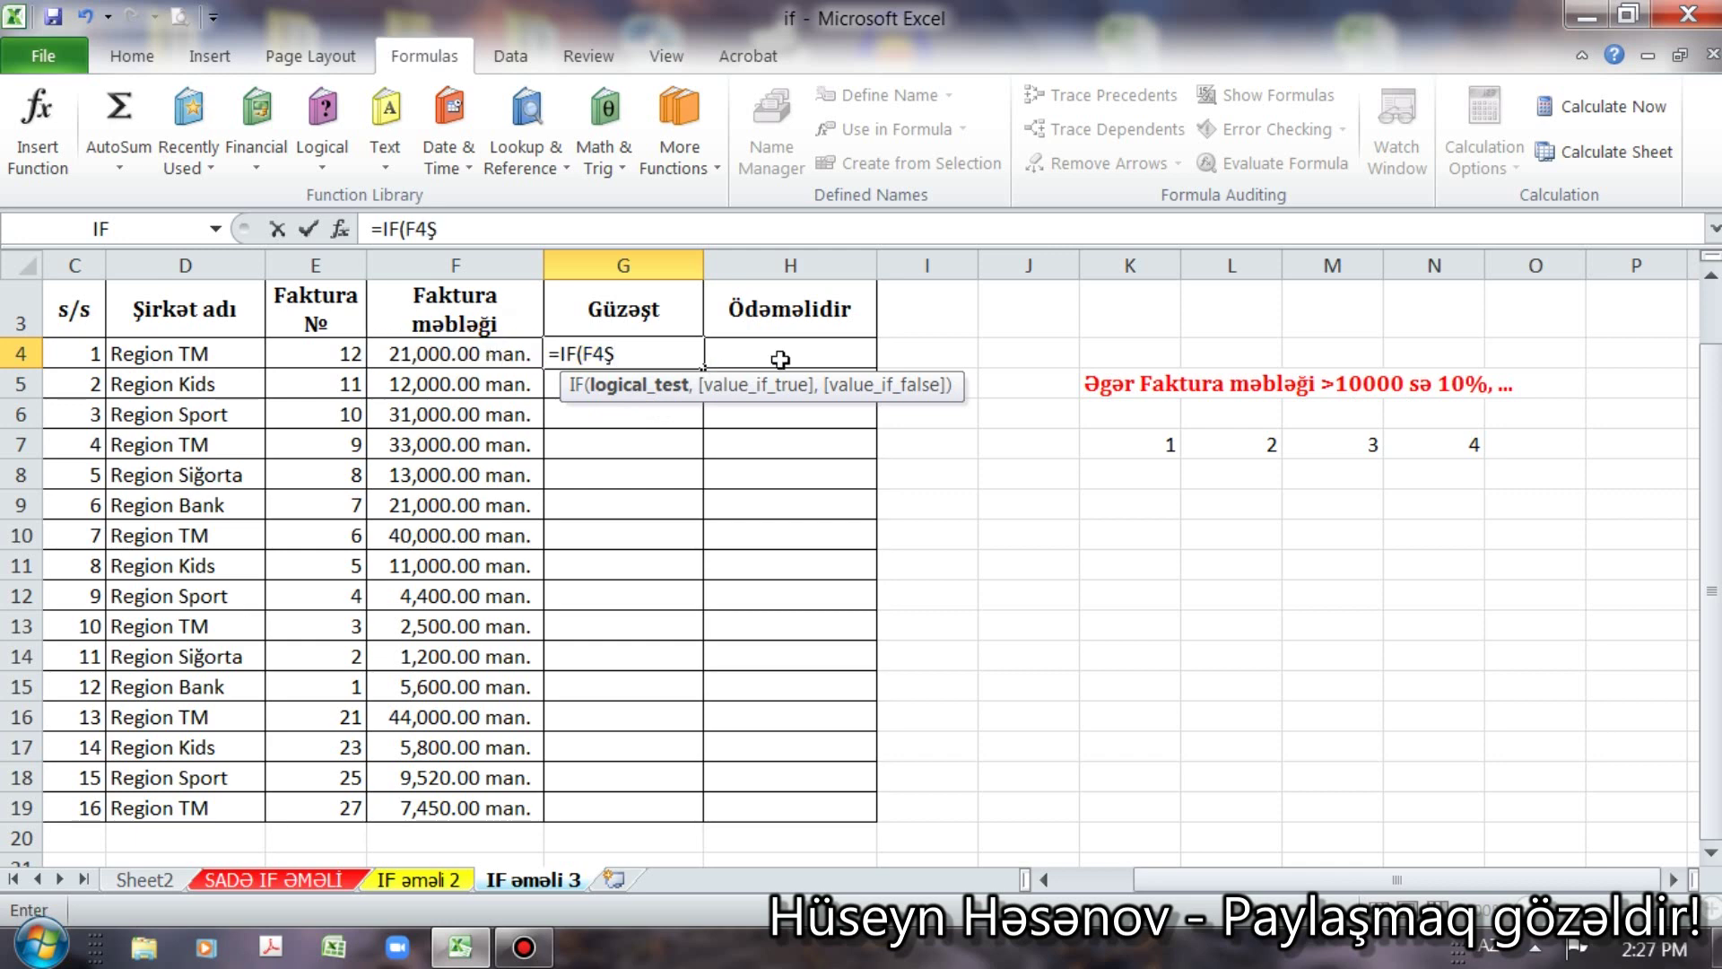
pyautogui.press('BackSpace')
pyautogui.hotkey('alt', 'shift')
pyautogui.write('>')
pyautogui.write('10')
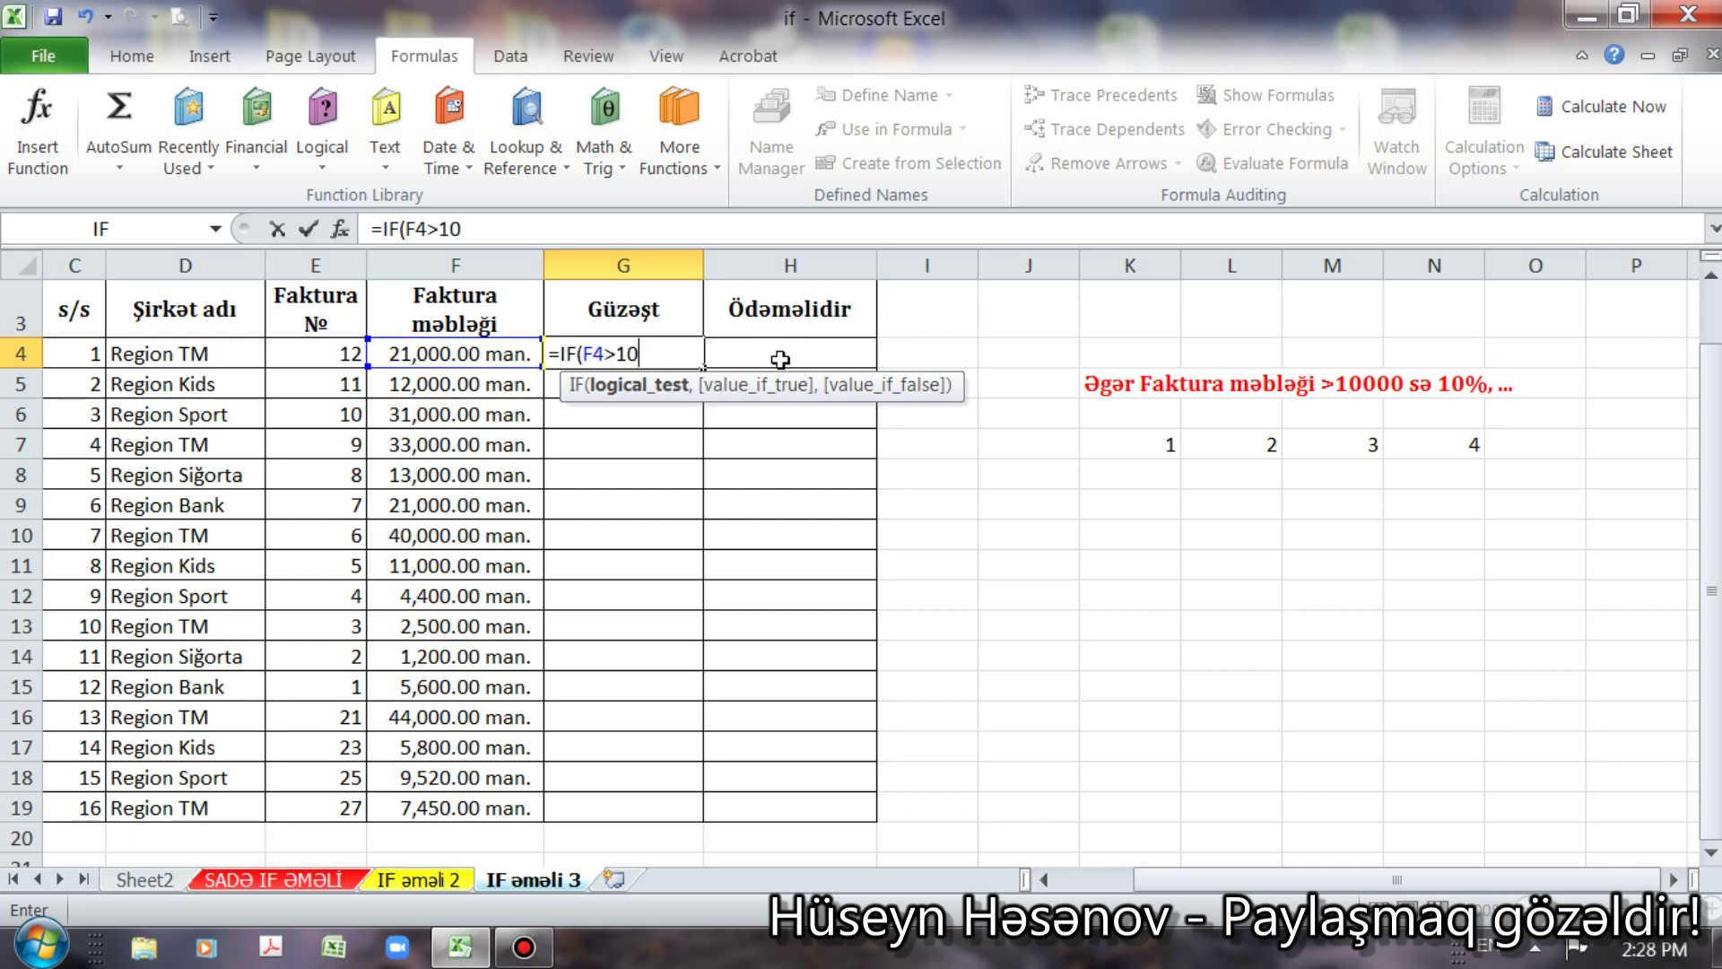
pyautogui.write('000')
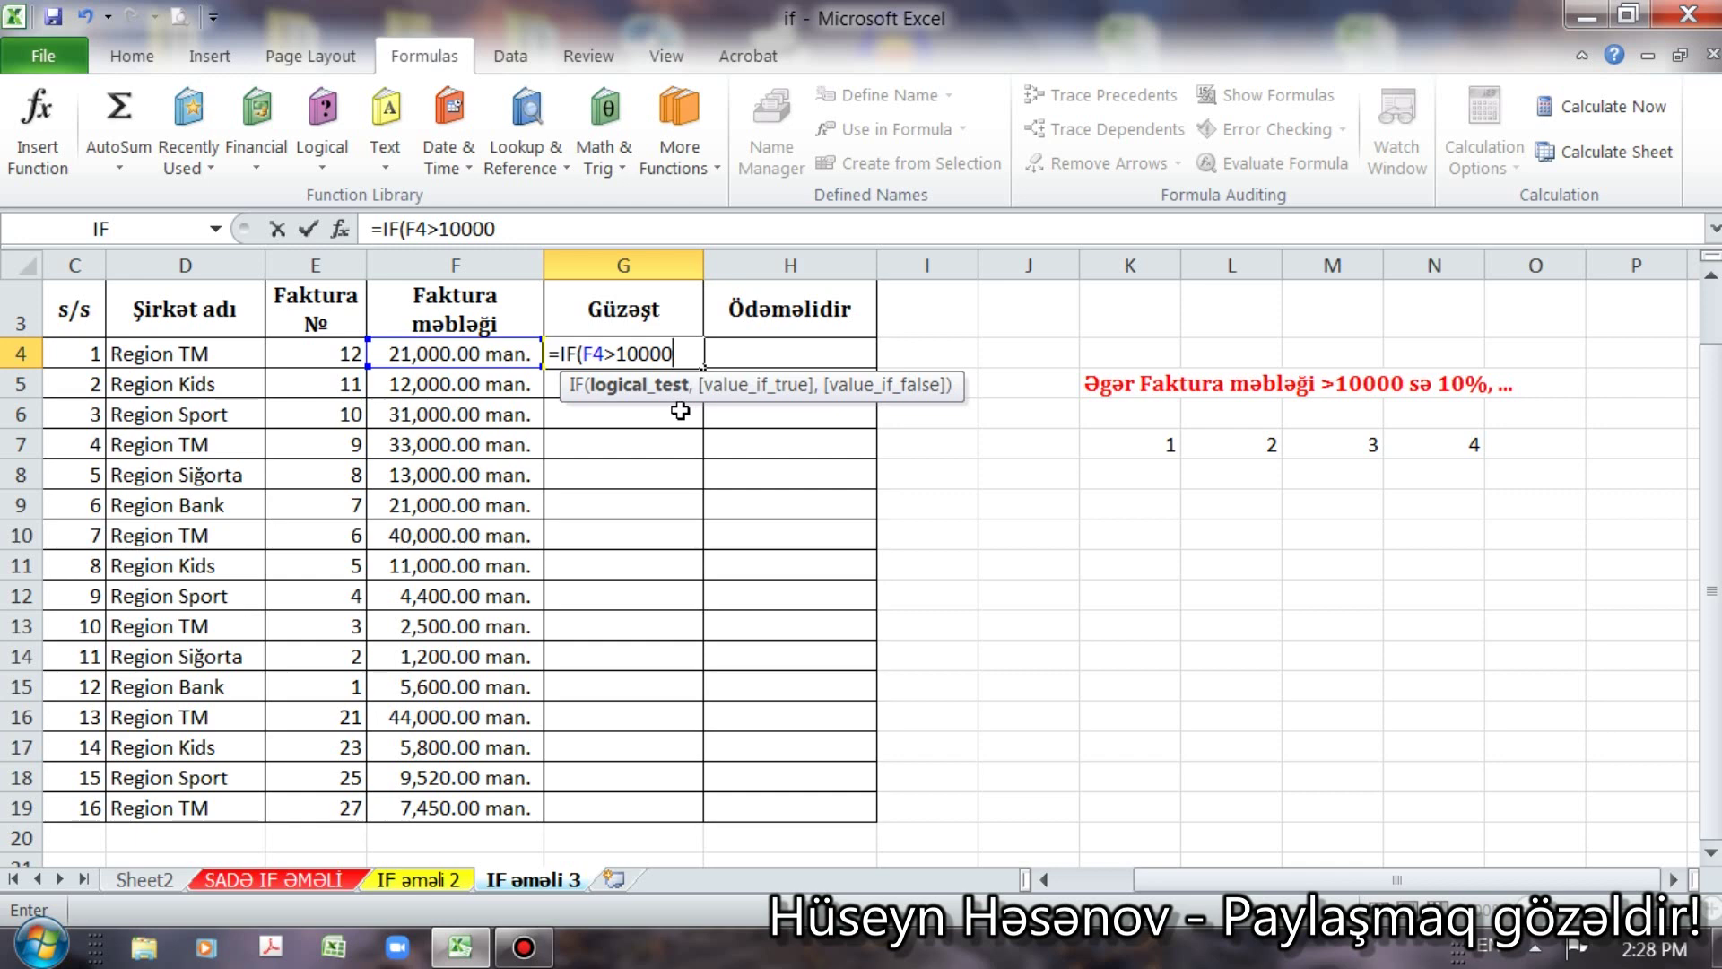
pyautogui.write(',')
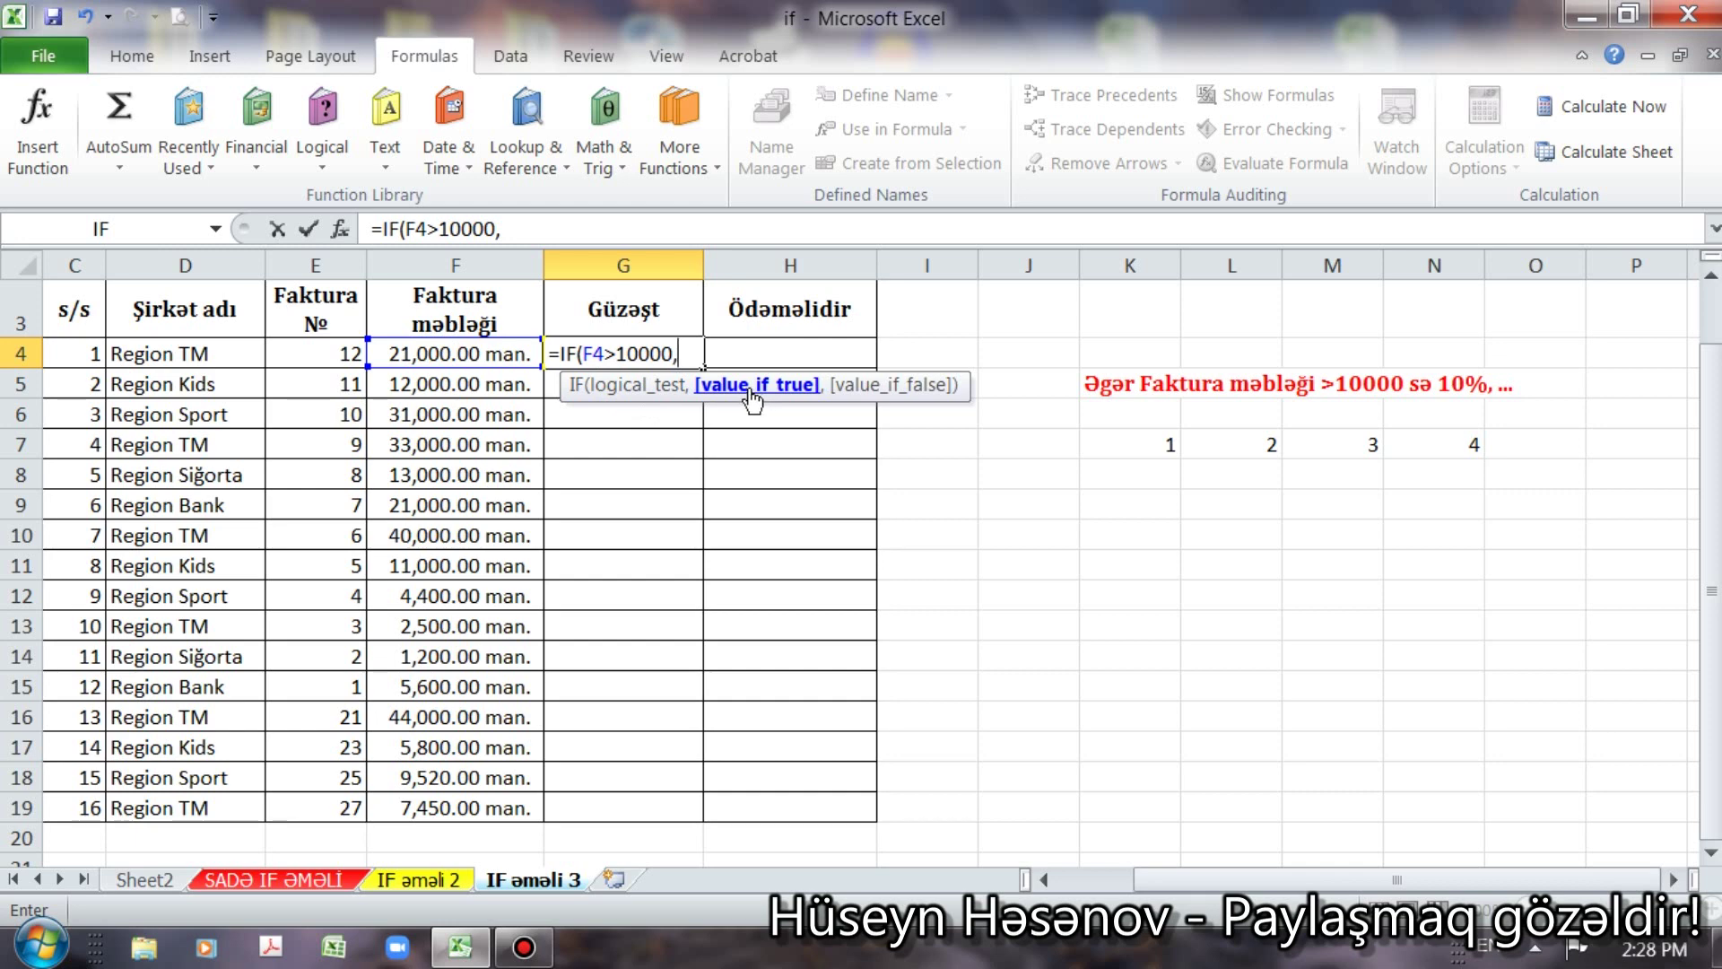
# Step: Add F4*10% as G4's true value and begin a nested IF
pyautogui.click(430, 357)
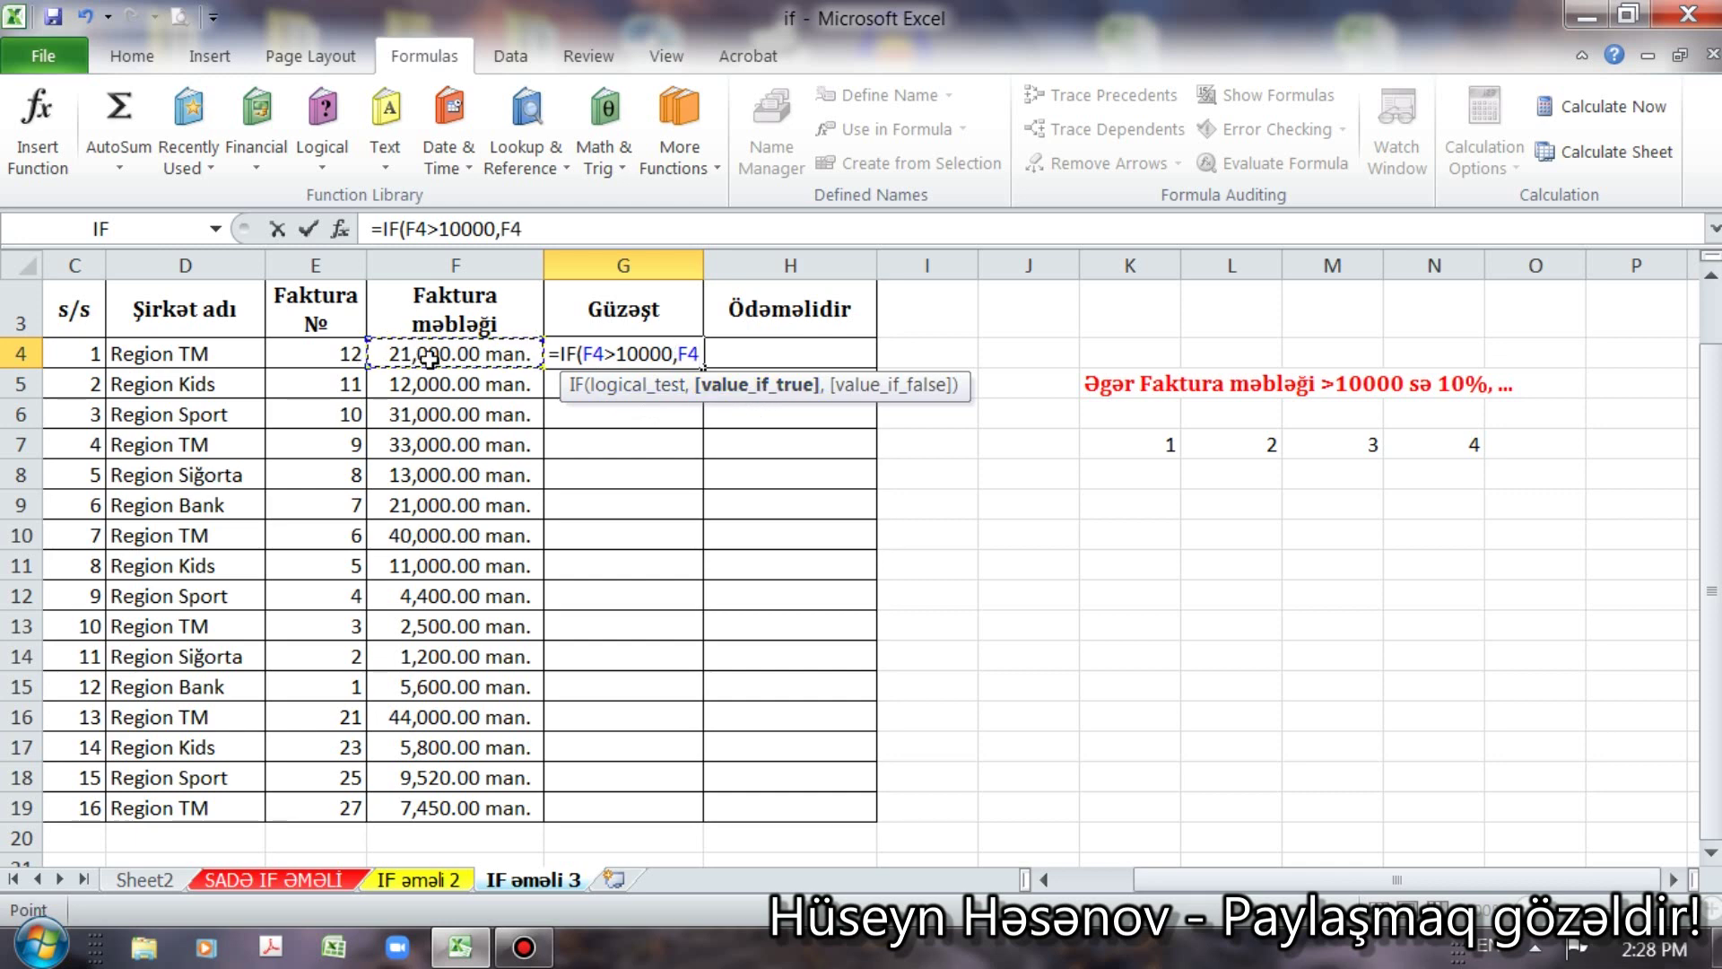
pyautogui.write('*1')
pyautogui.write('0')
pyautogui.write('%')
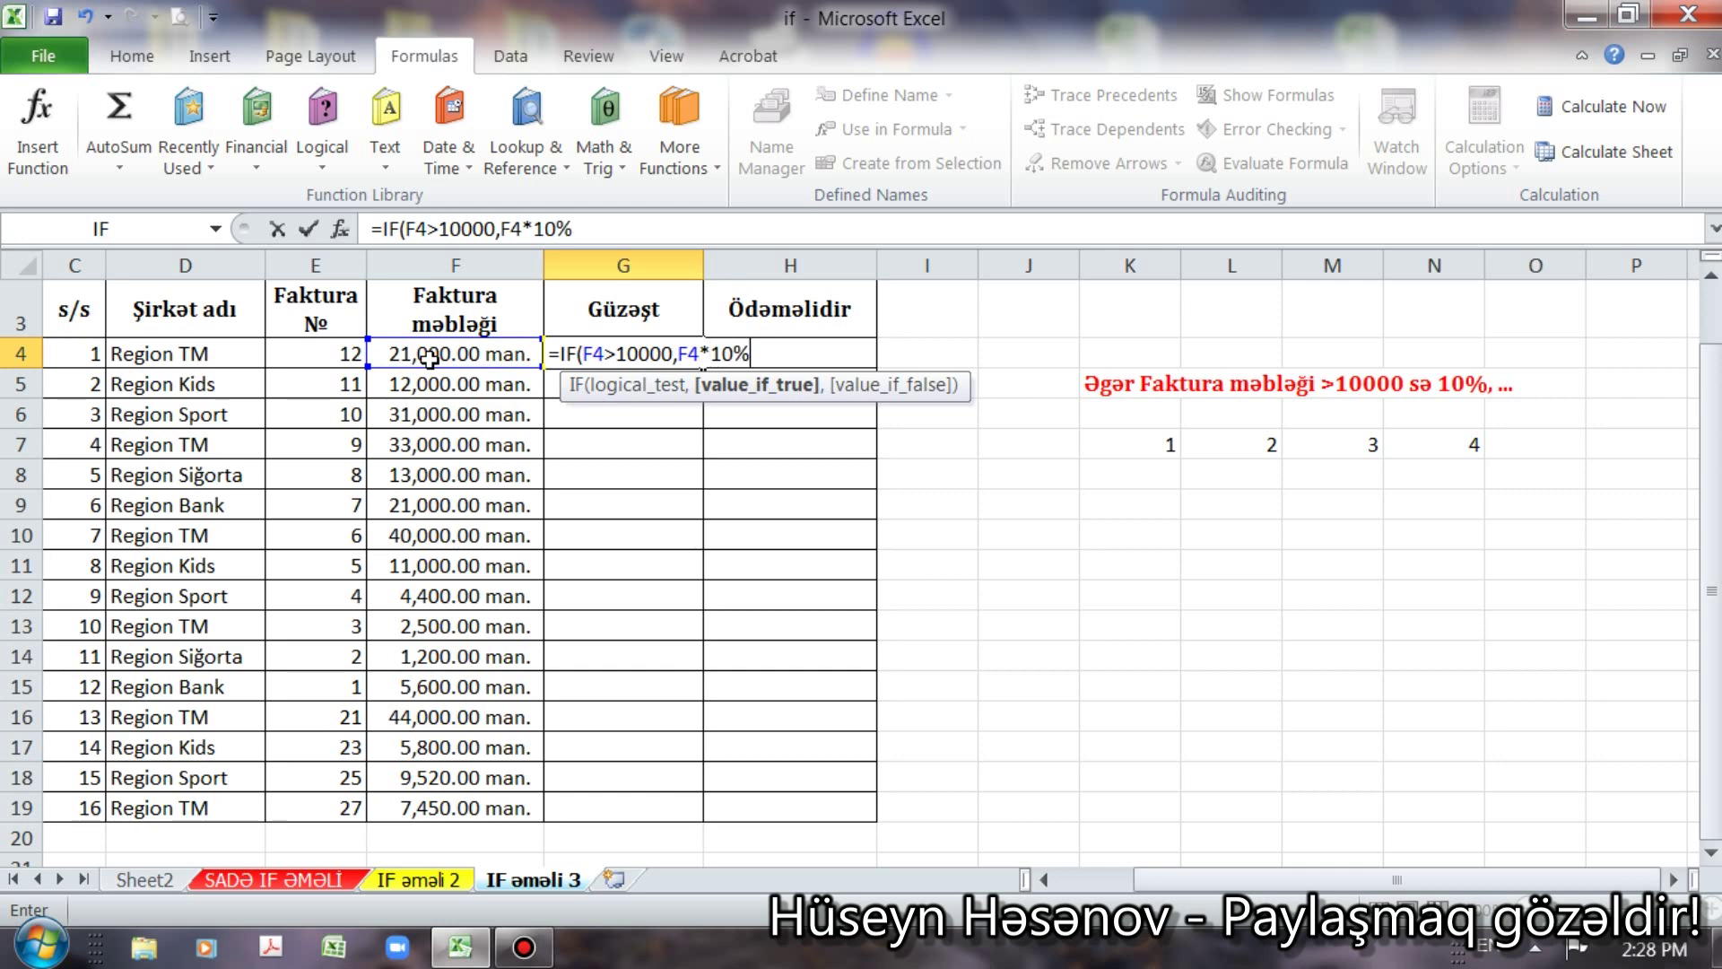
pyautogui.write(',')
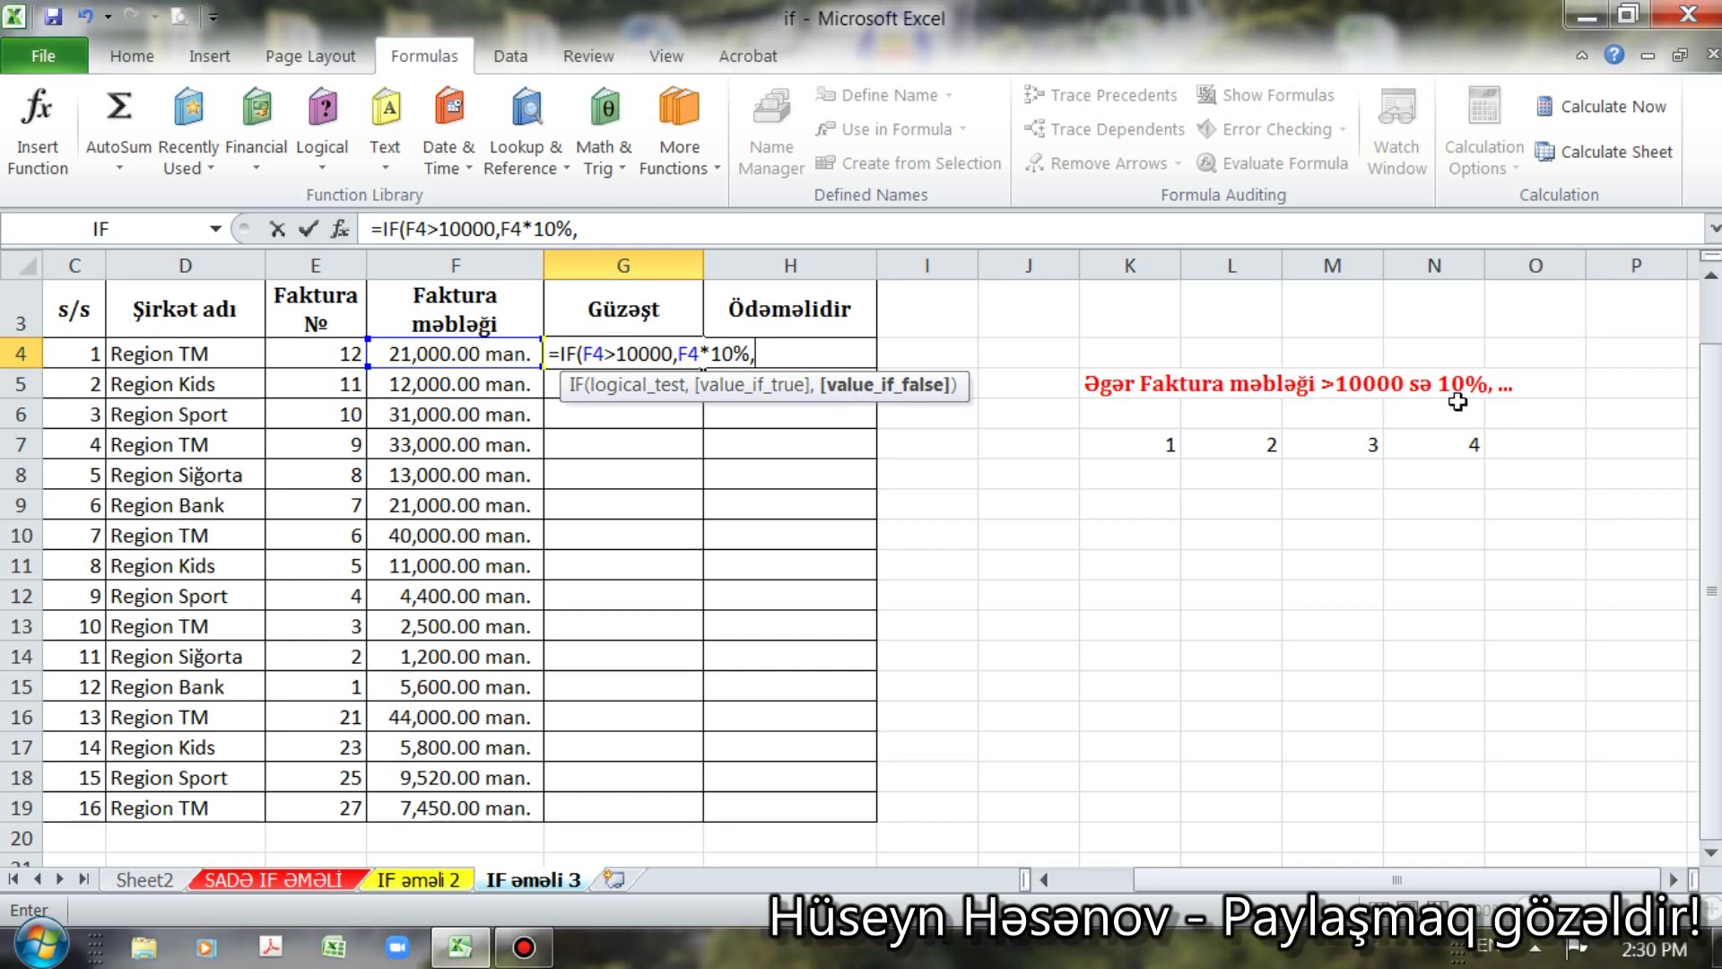
pyautogui.write('if')
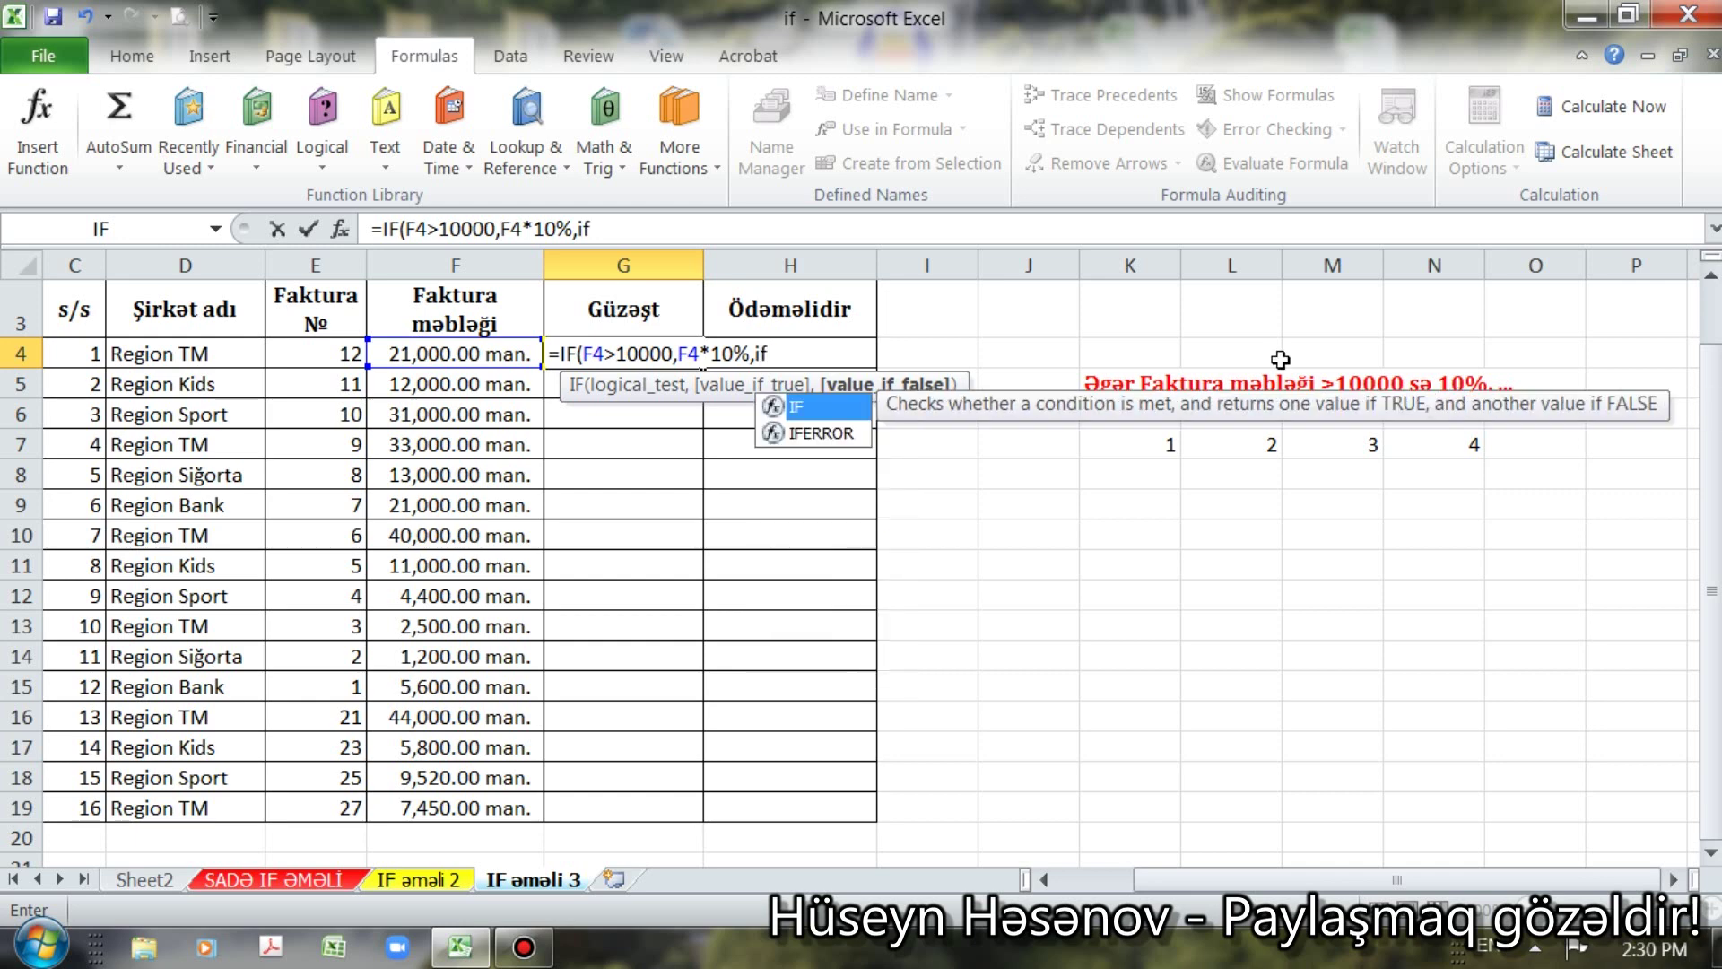
# Step: Add nested tiers of 20% of F4 above 20000 and 30% above 30000, opening another IF
pyautogui.doubleClick(807, 408)
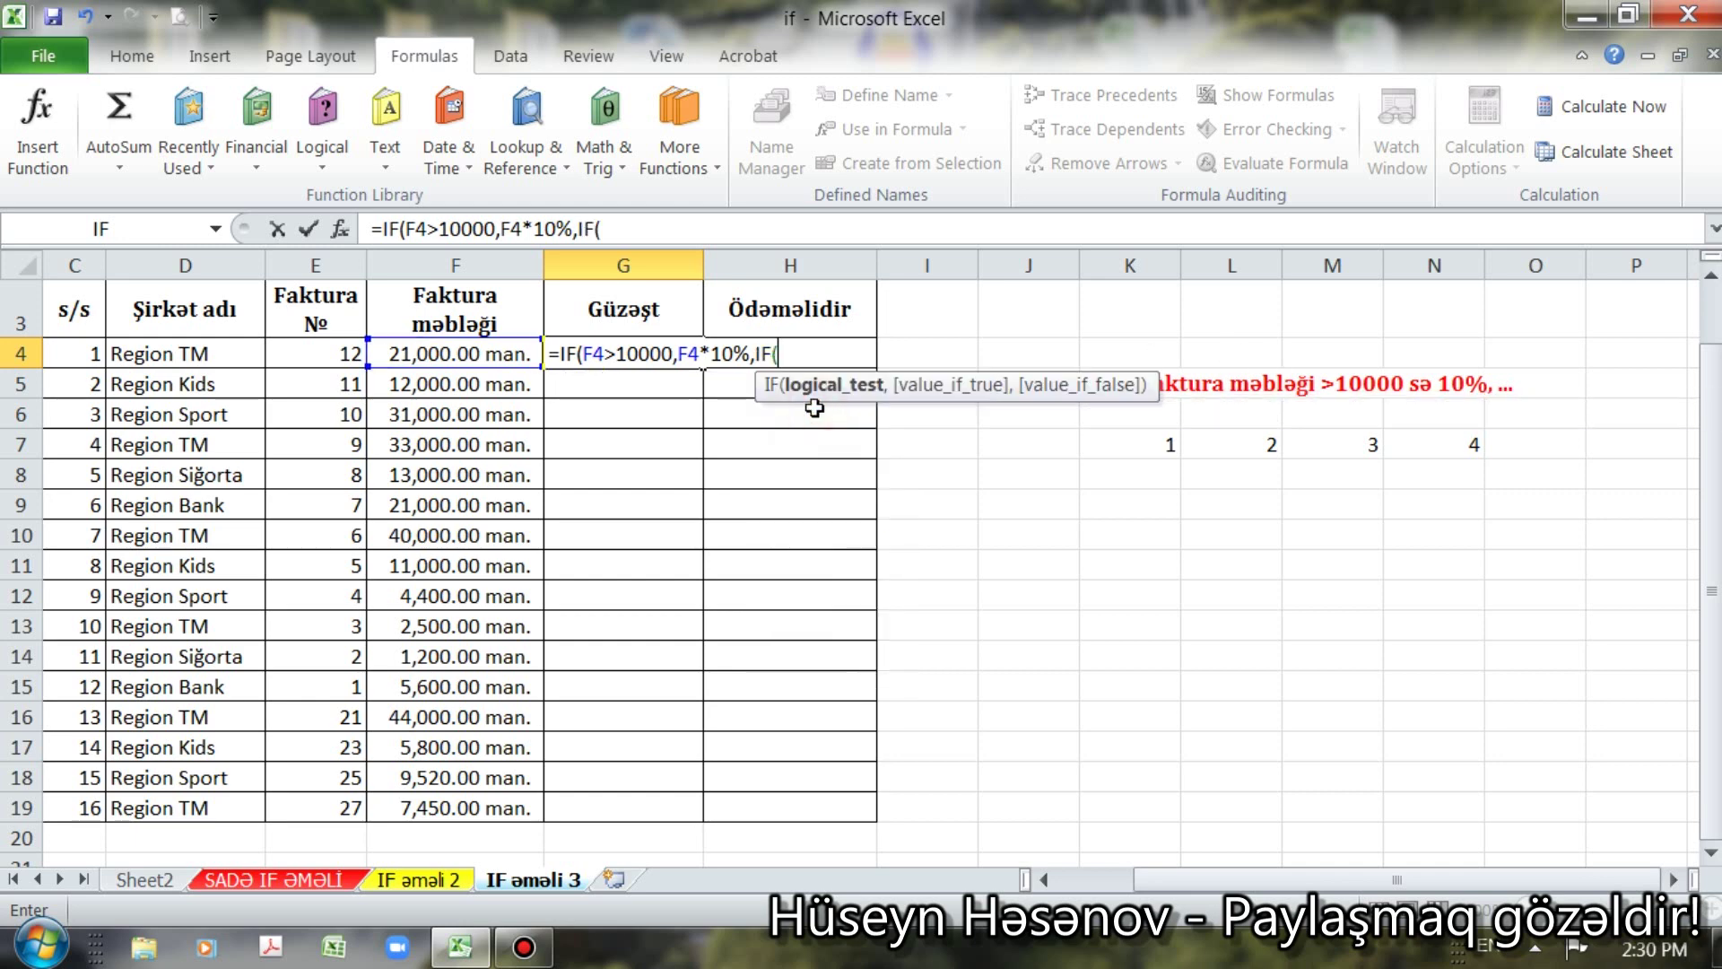
pyautogui.click(499, 357)
pyautogui.write('>')
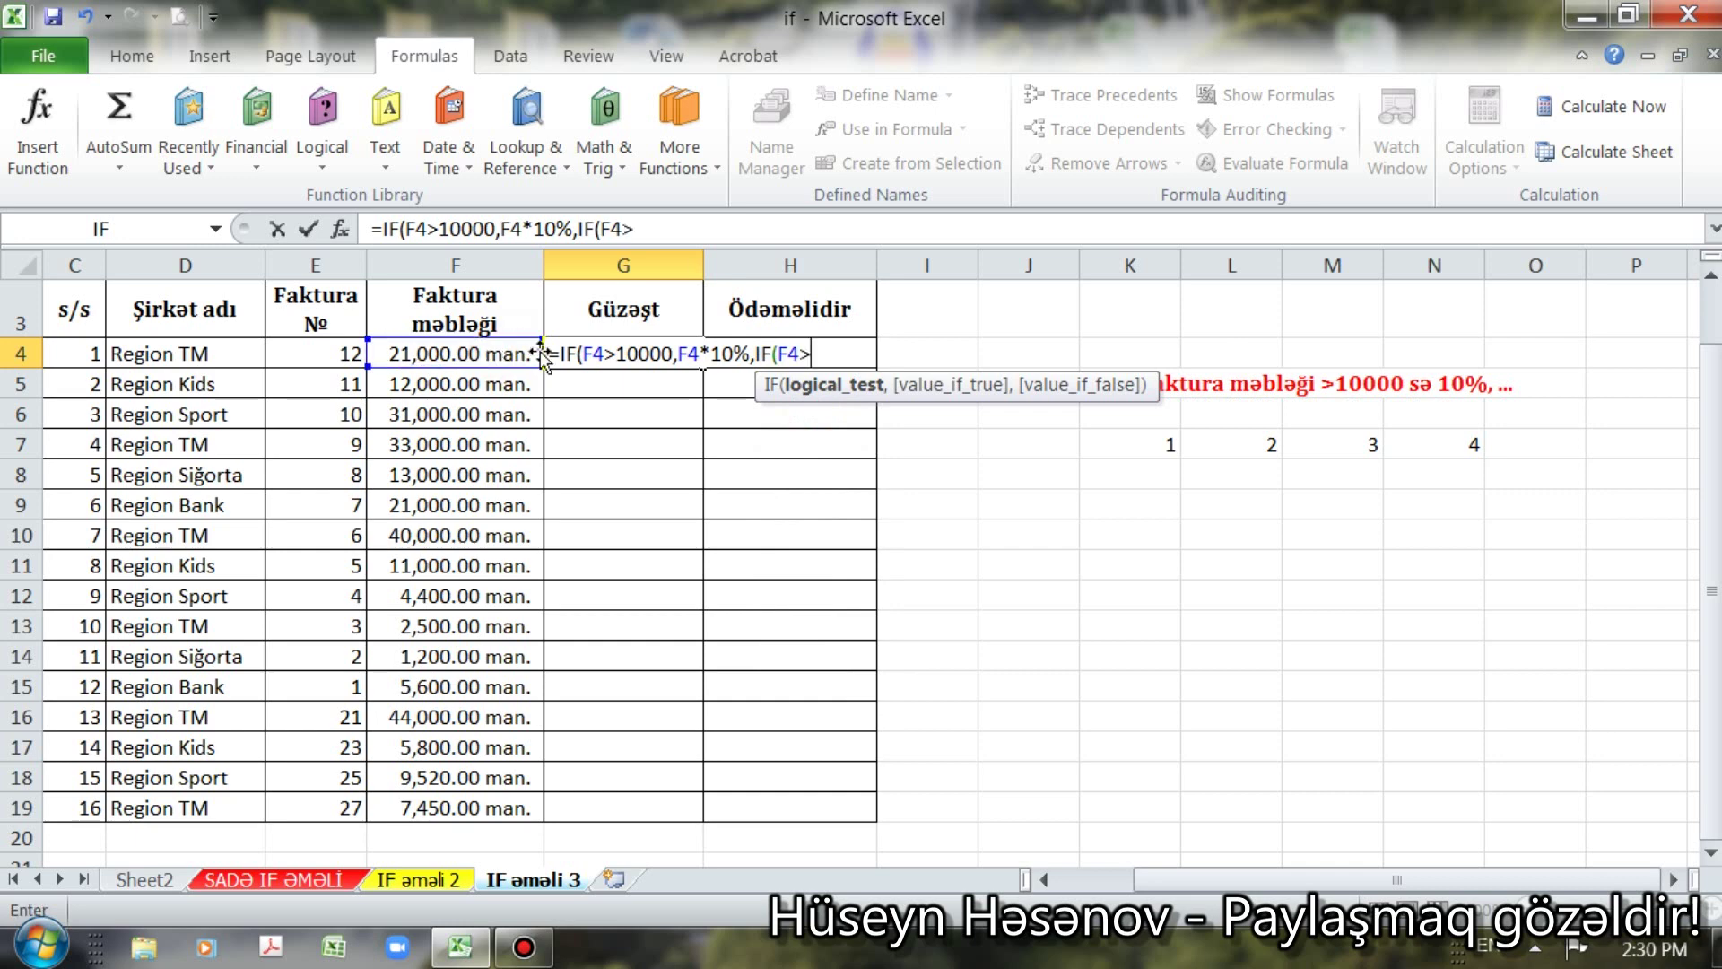
pyautogui.write('20')
pyautogui.write('000')
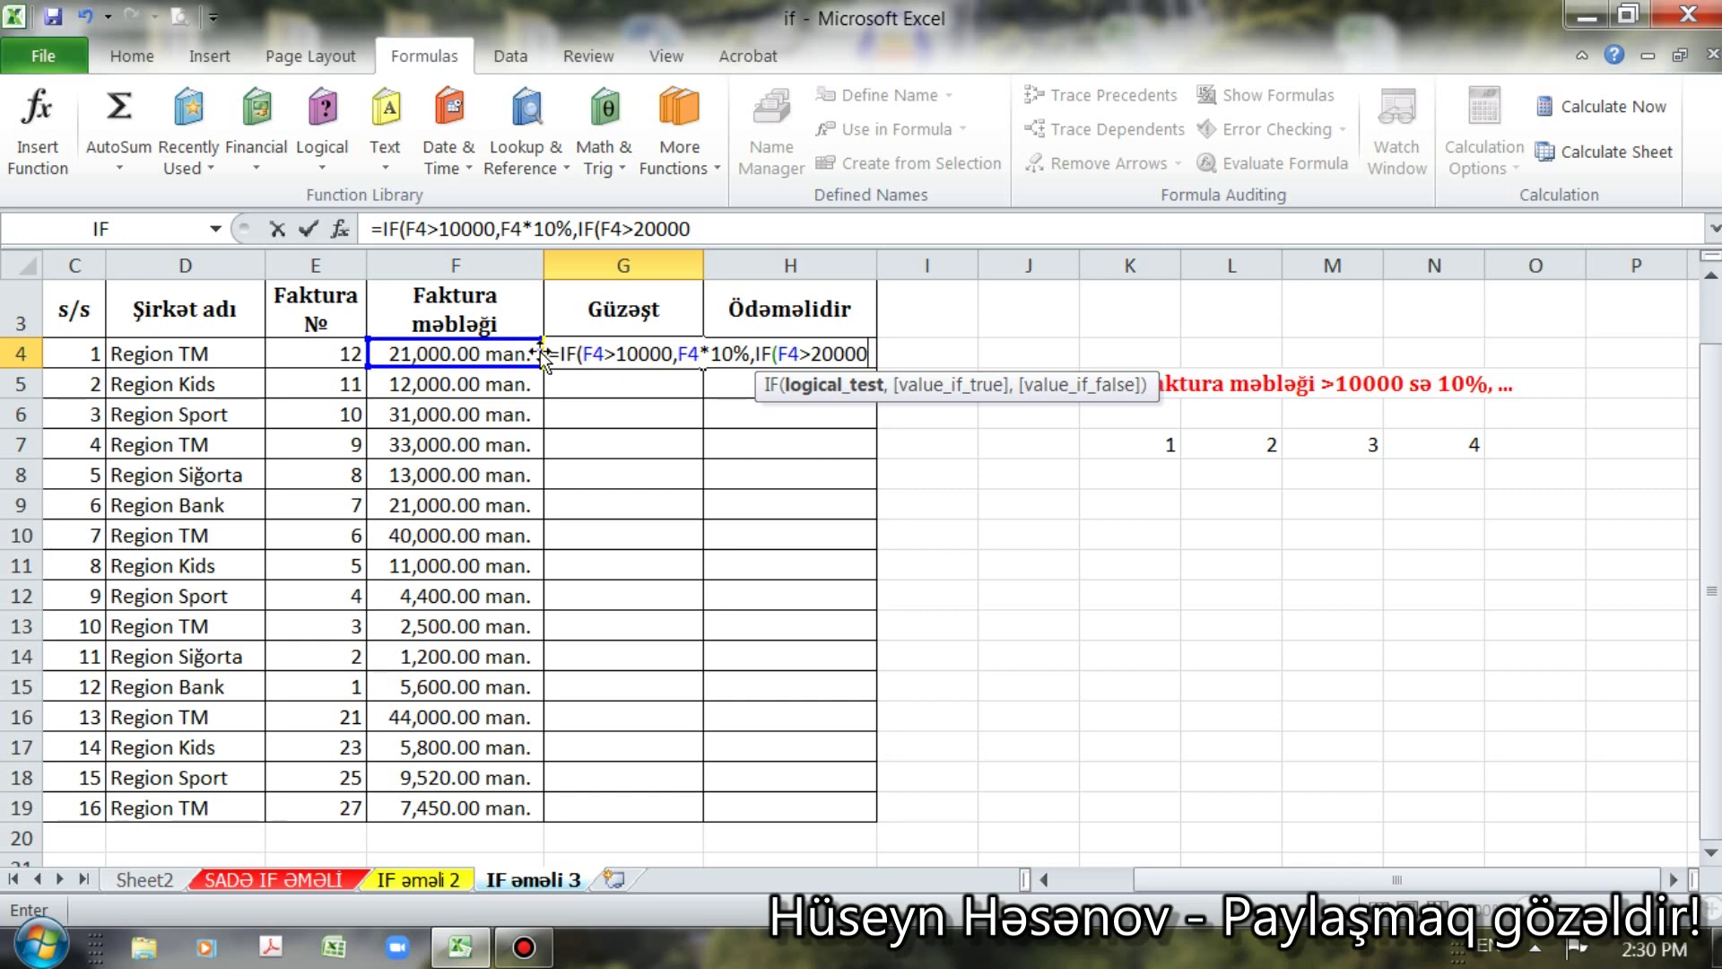
pyautogui.write(',')
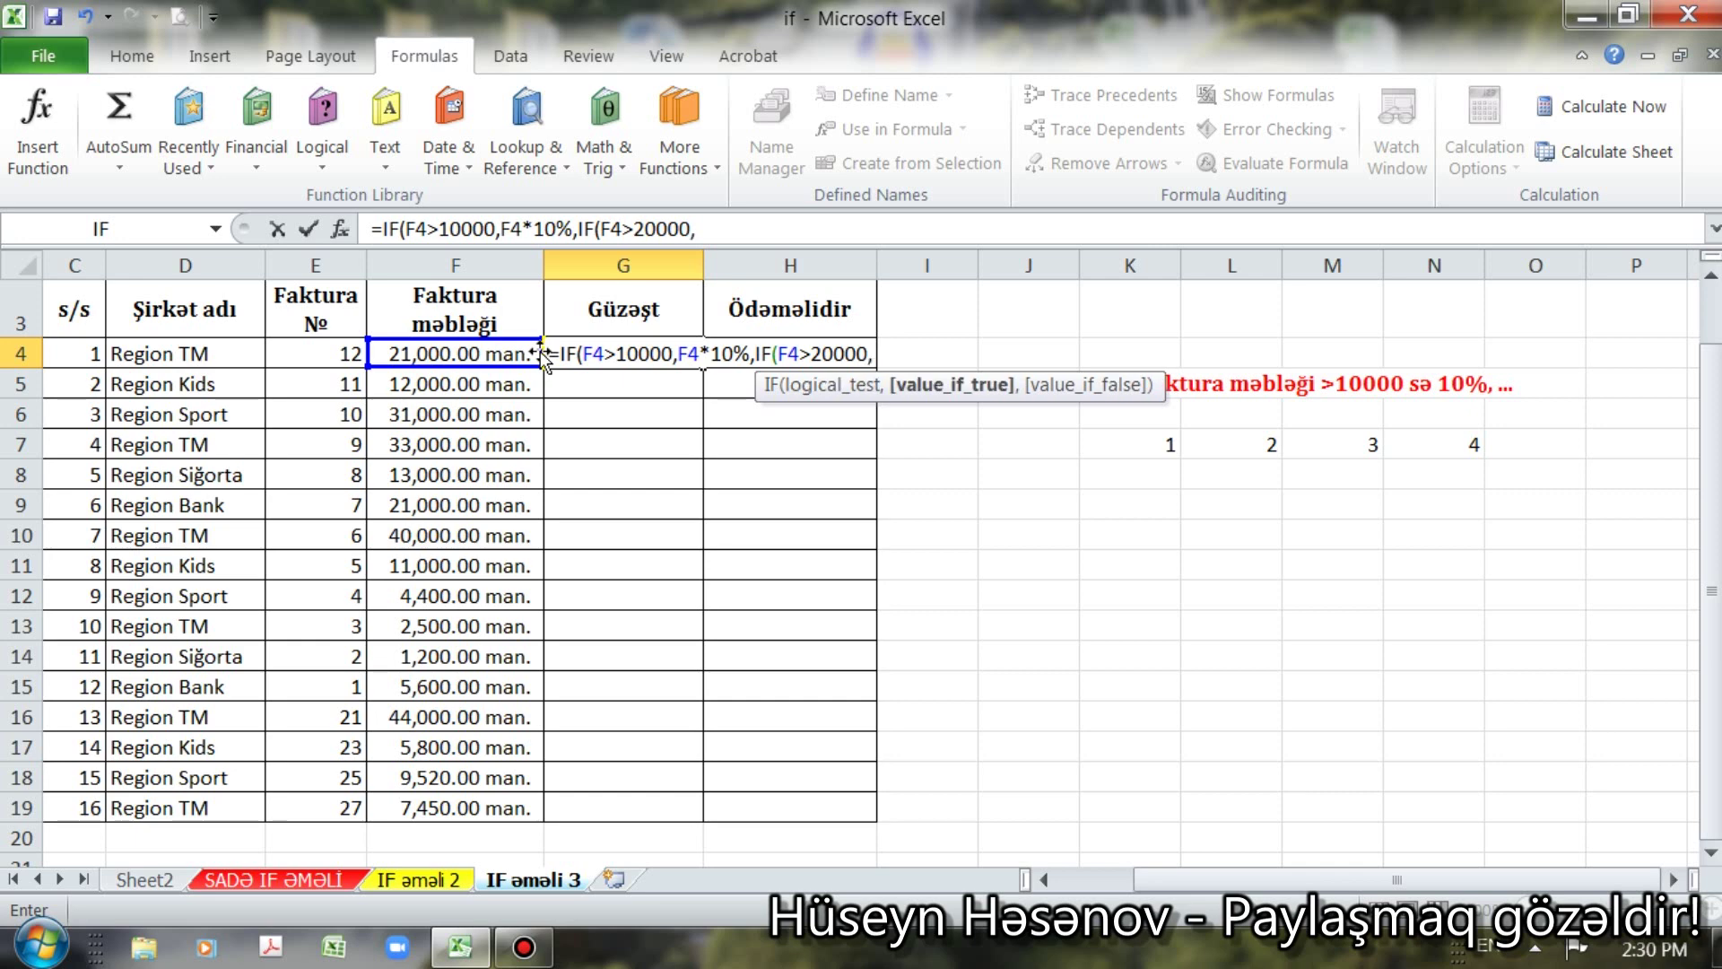
pyautogui.click(442, 355)
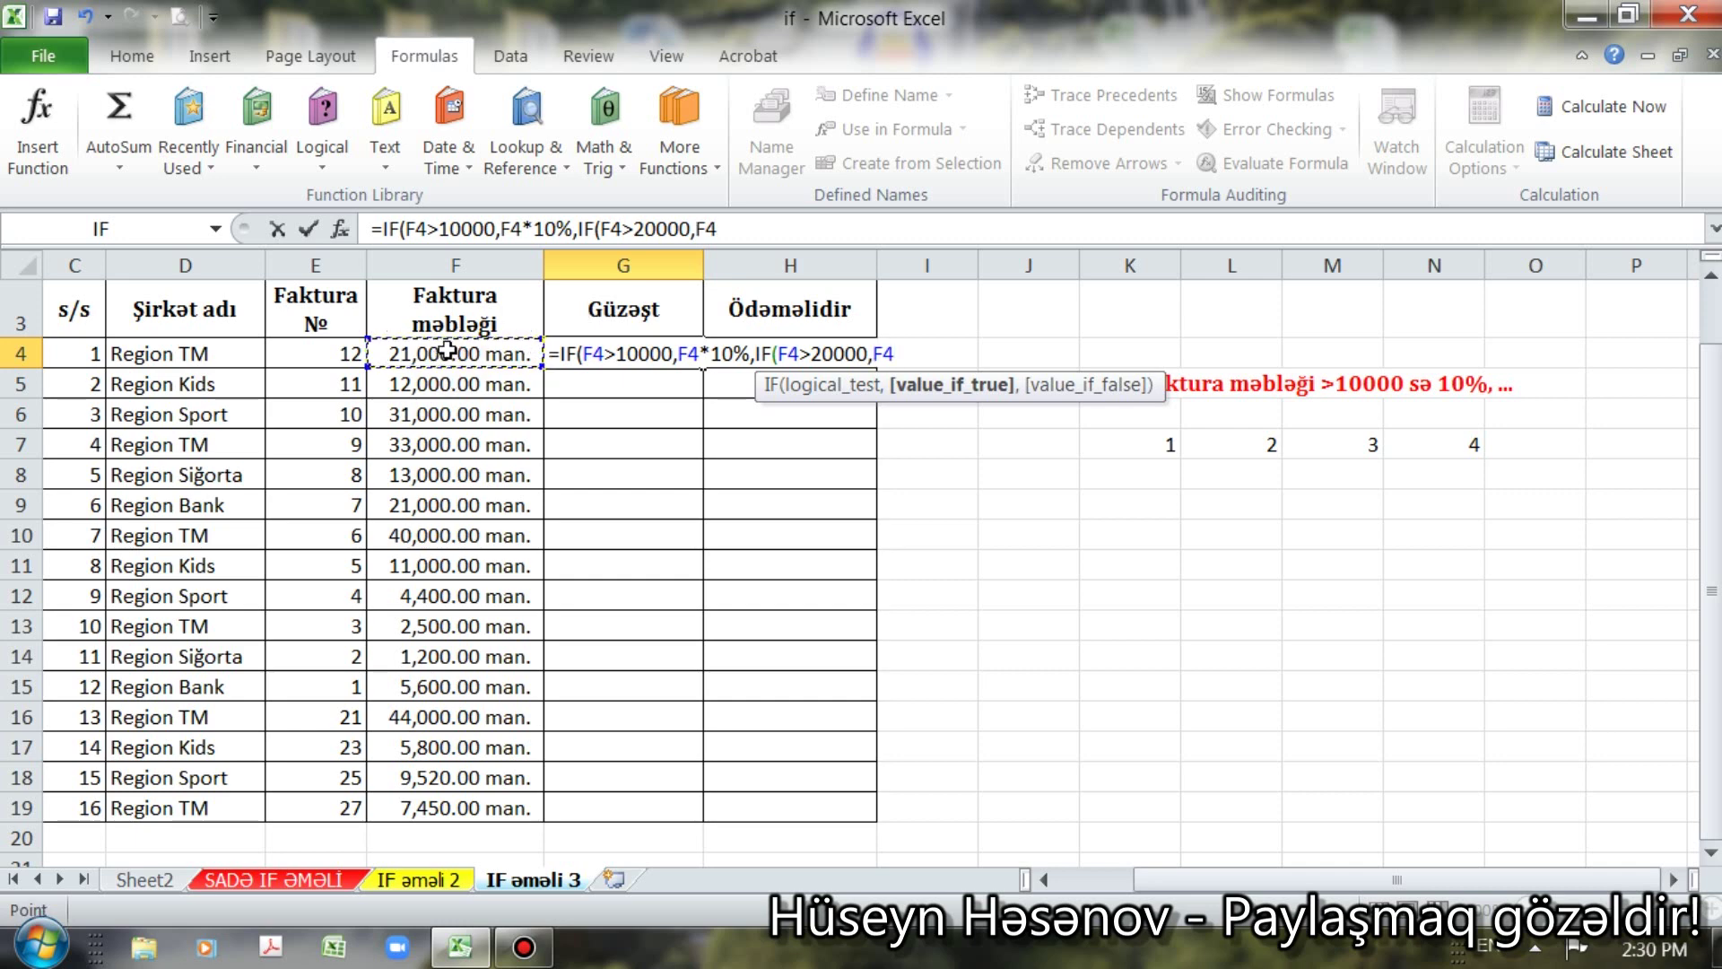
pyautogui.write('*20')
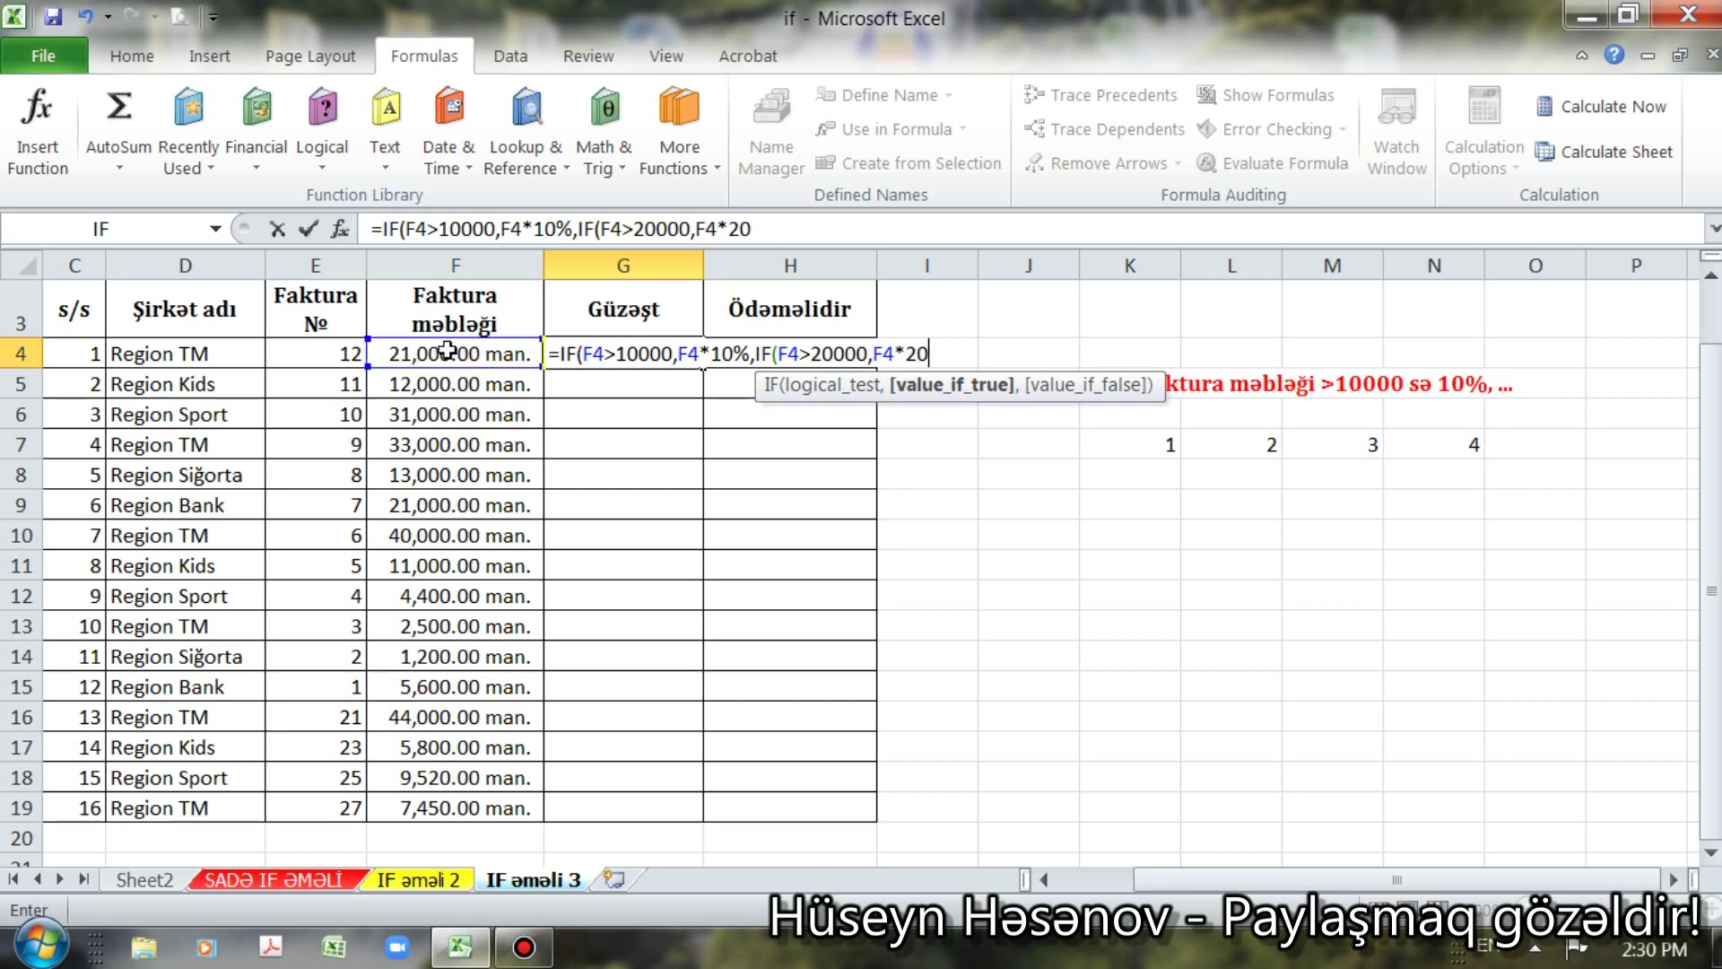
pyautogui.write('%')
pyautogui.write(',')
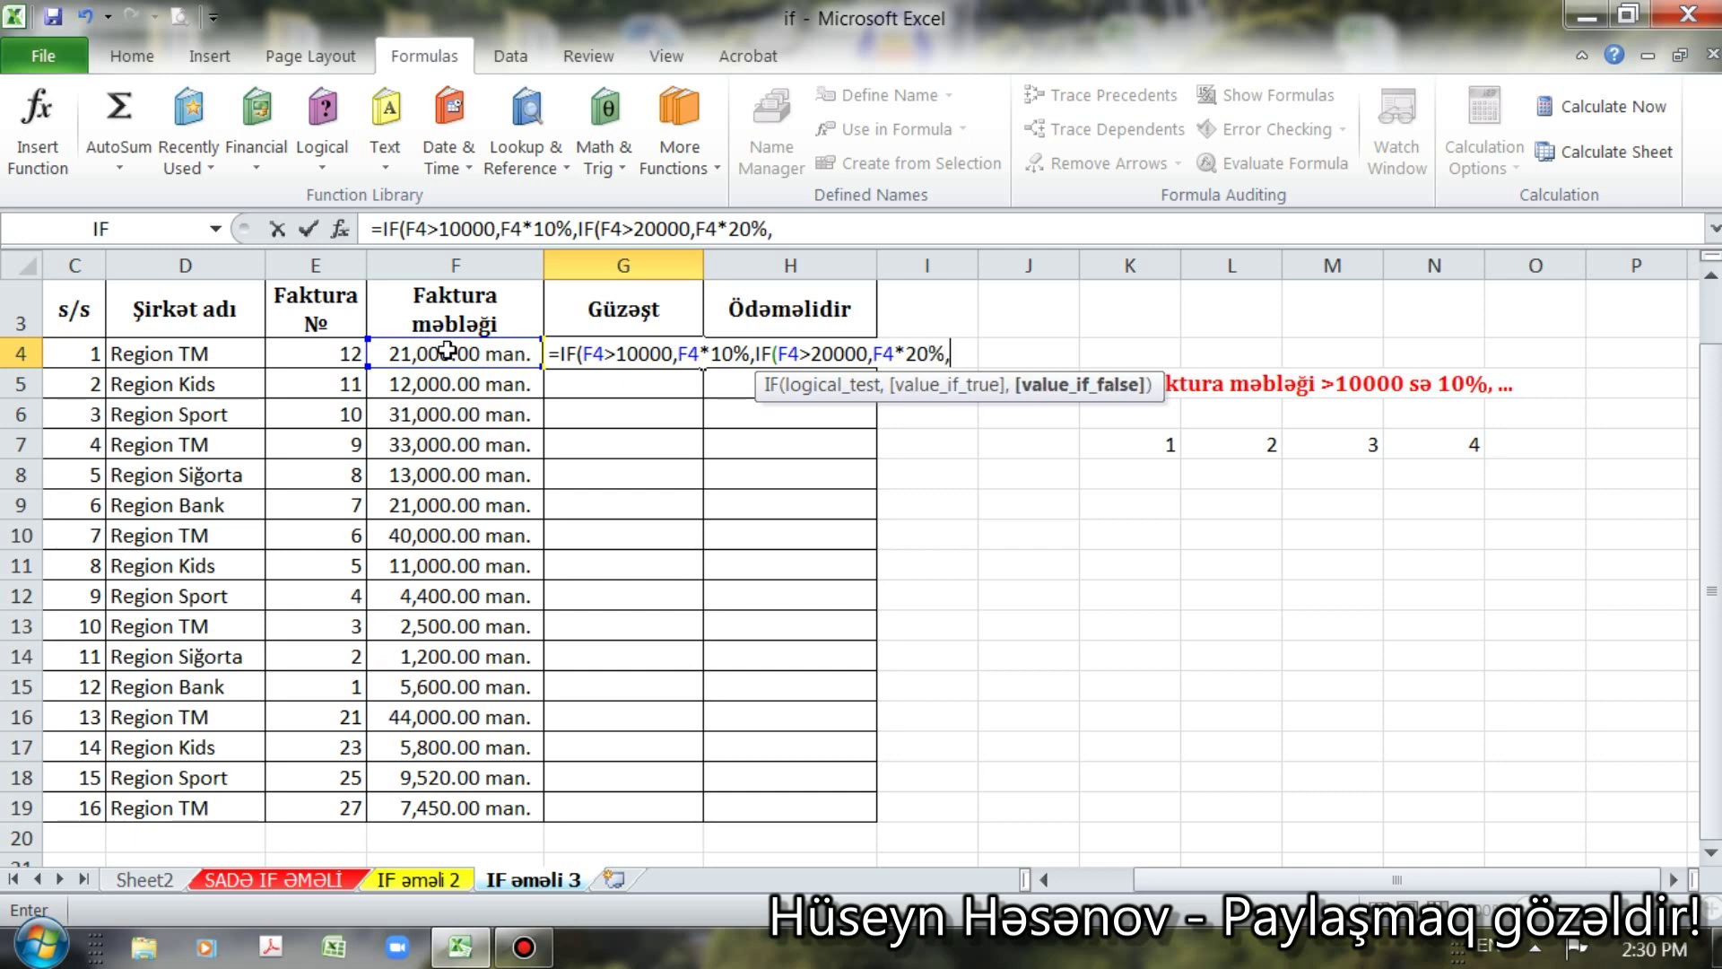
pyautogui.write('if')
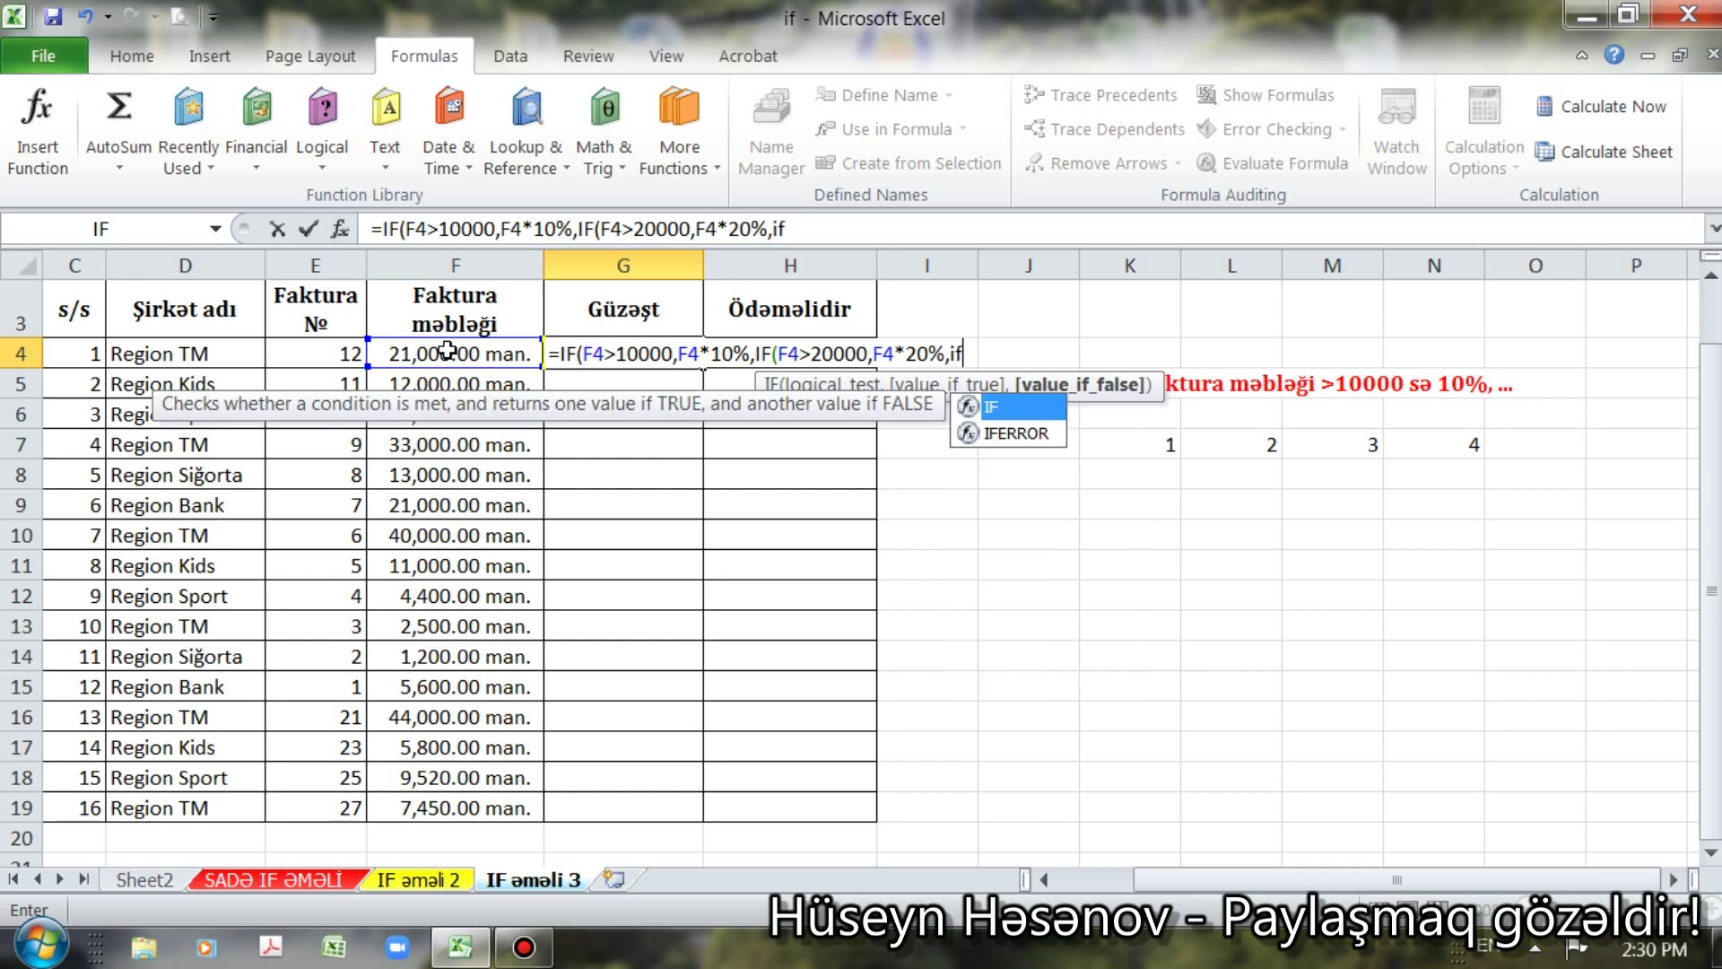
pyautogui.doubleClick(1011, 409)
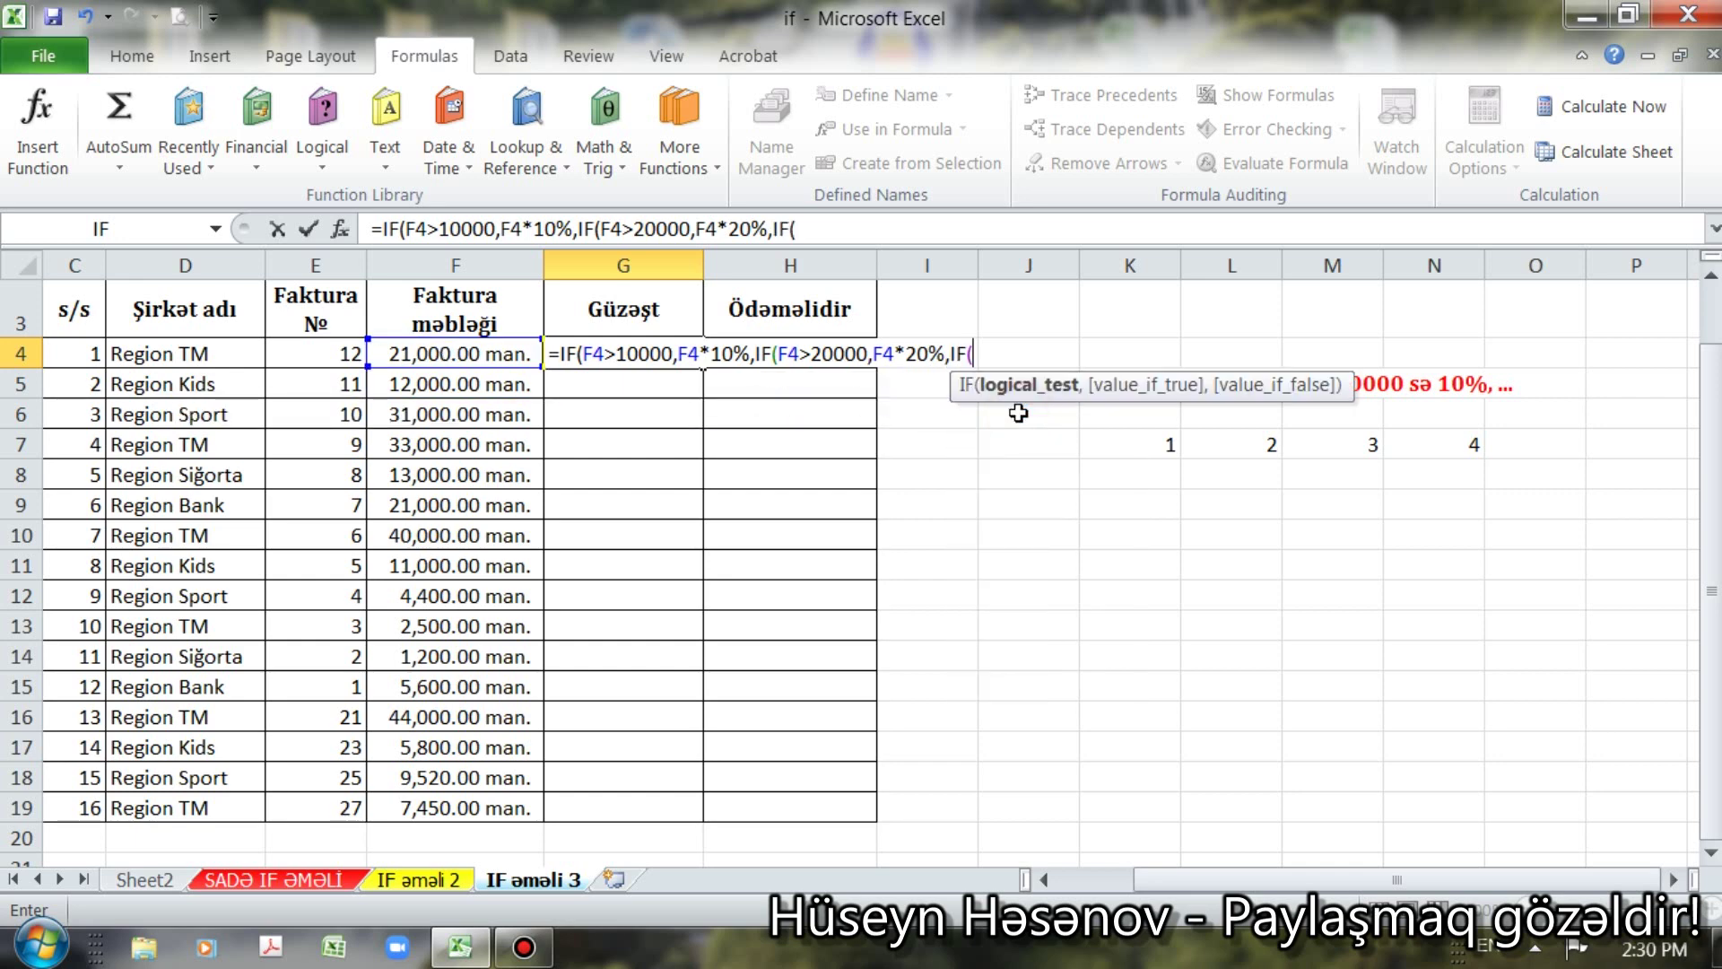
pyautogui.click(503, 353)
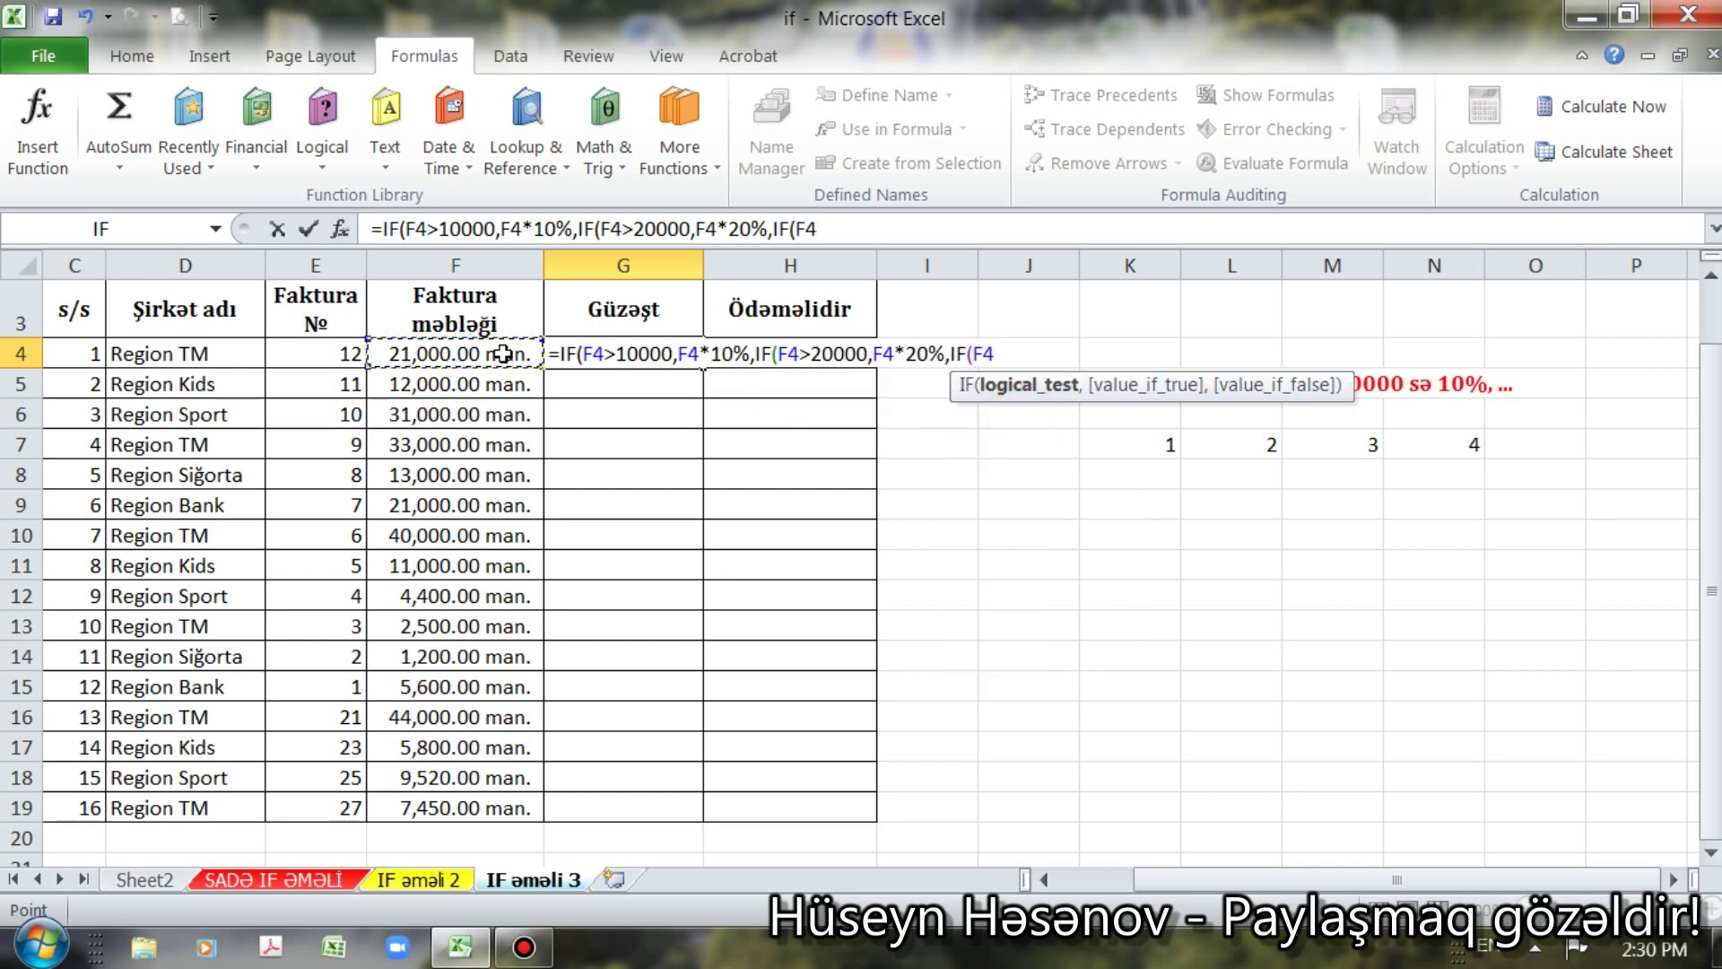
pyautogui.write('>')
pyautogui.write('3000')
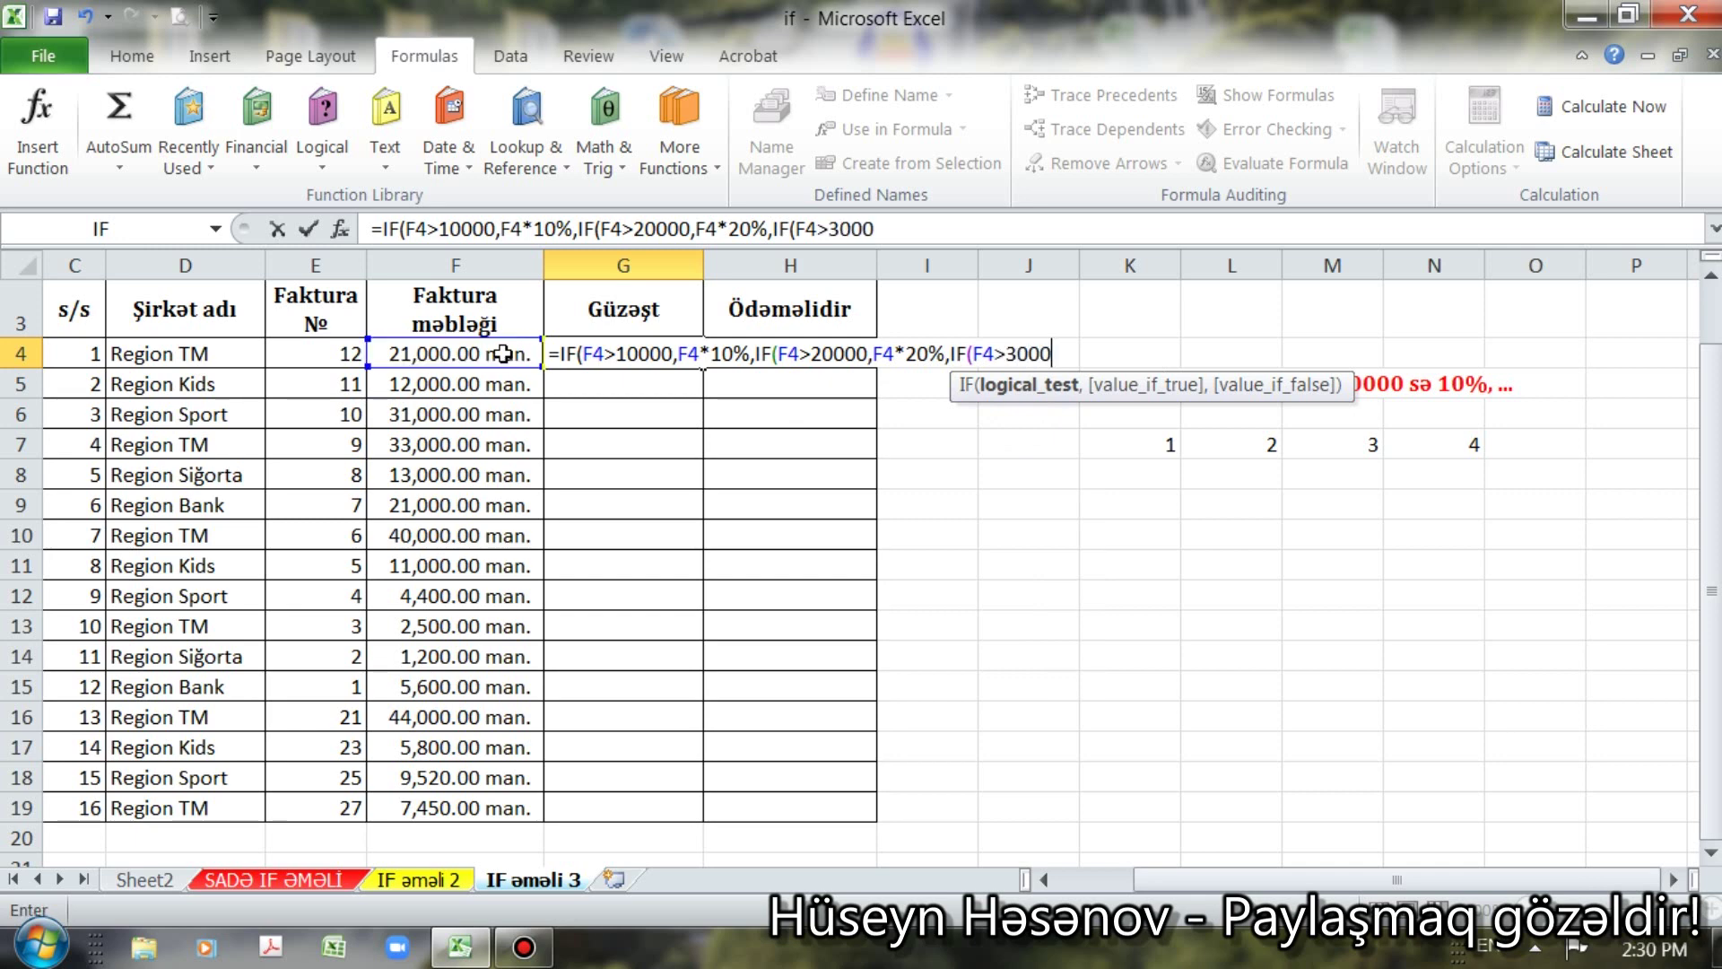
pyautogui.write('0,')
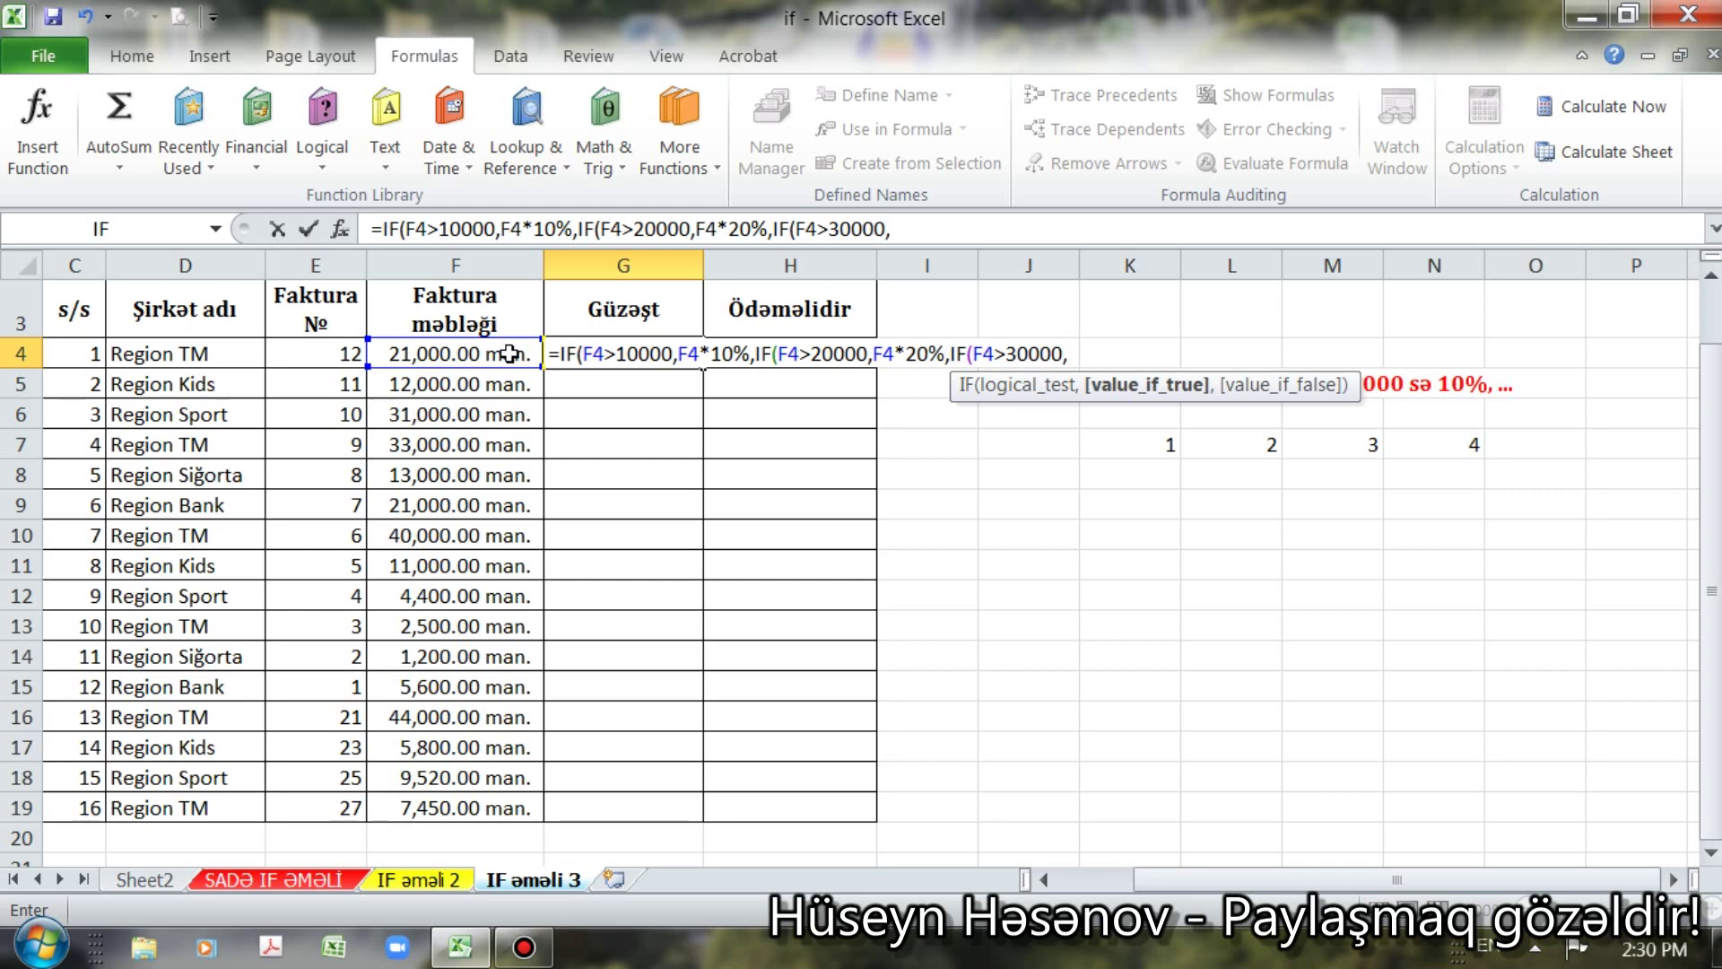
pyautogui.click(508, 354)
pyautogui.write('*')
pyautogui.write('30')
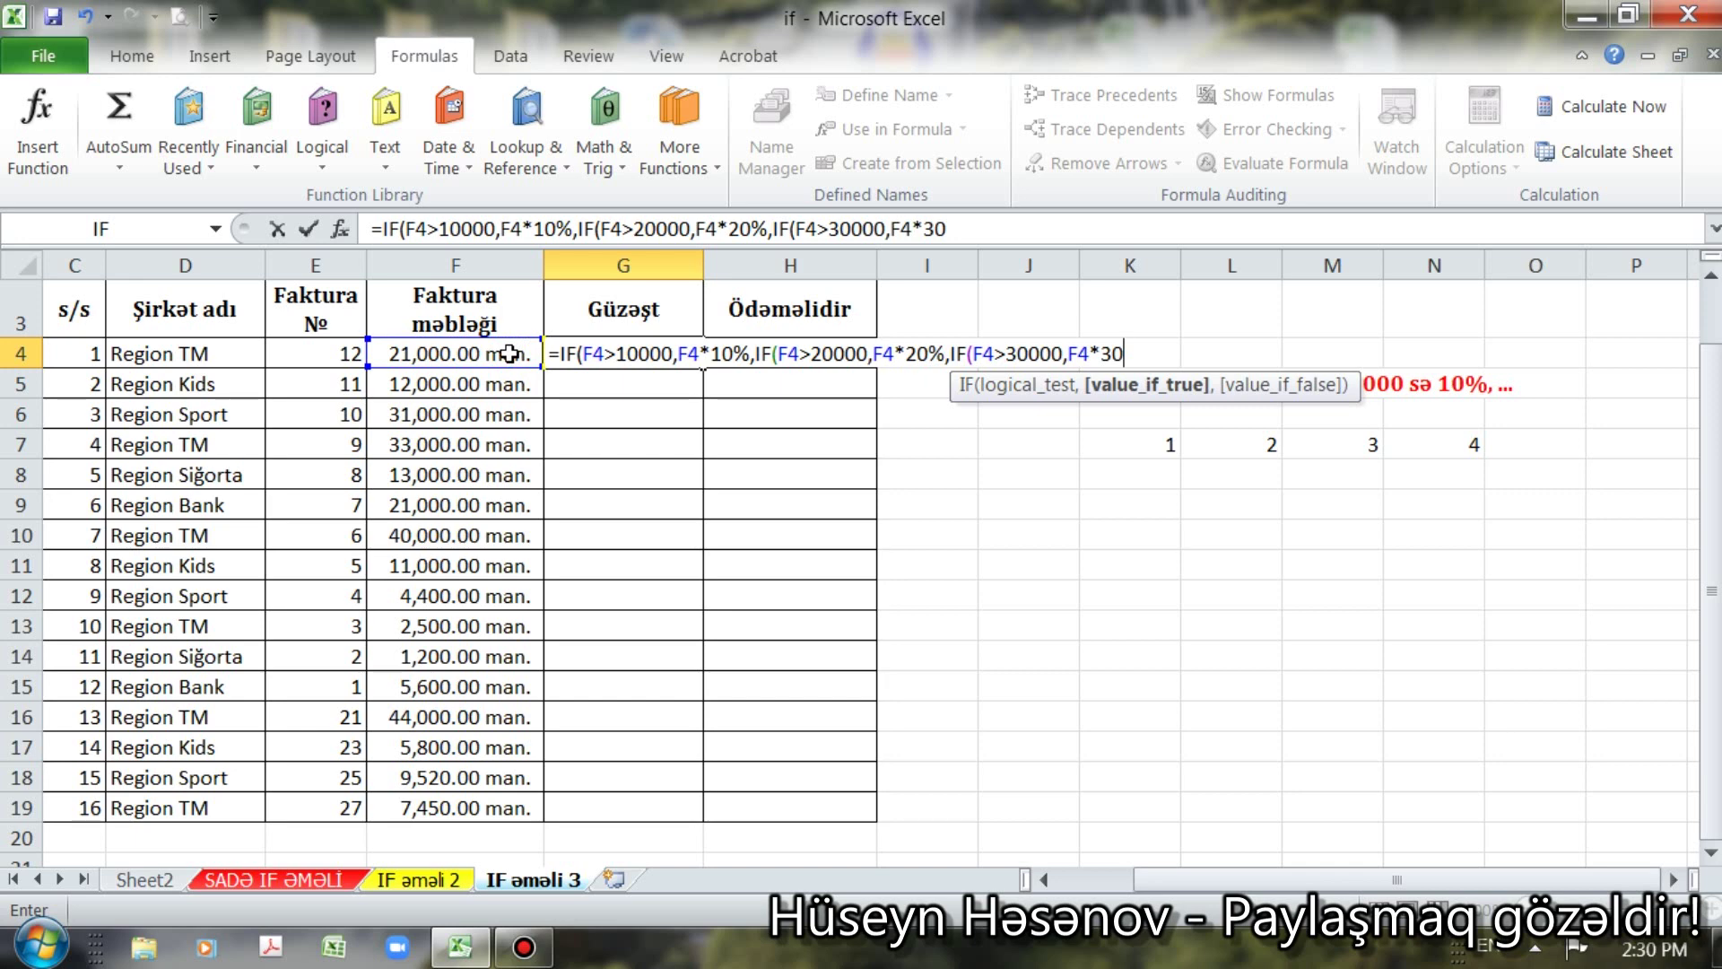
pyautogui.write('%')
pyautogui.write(',')
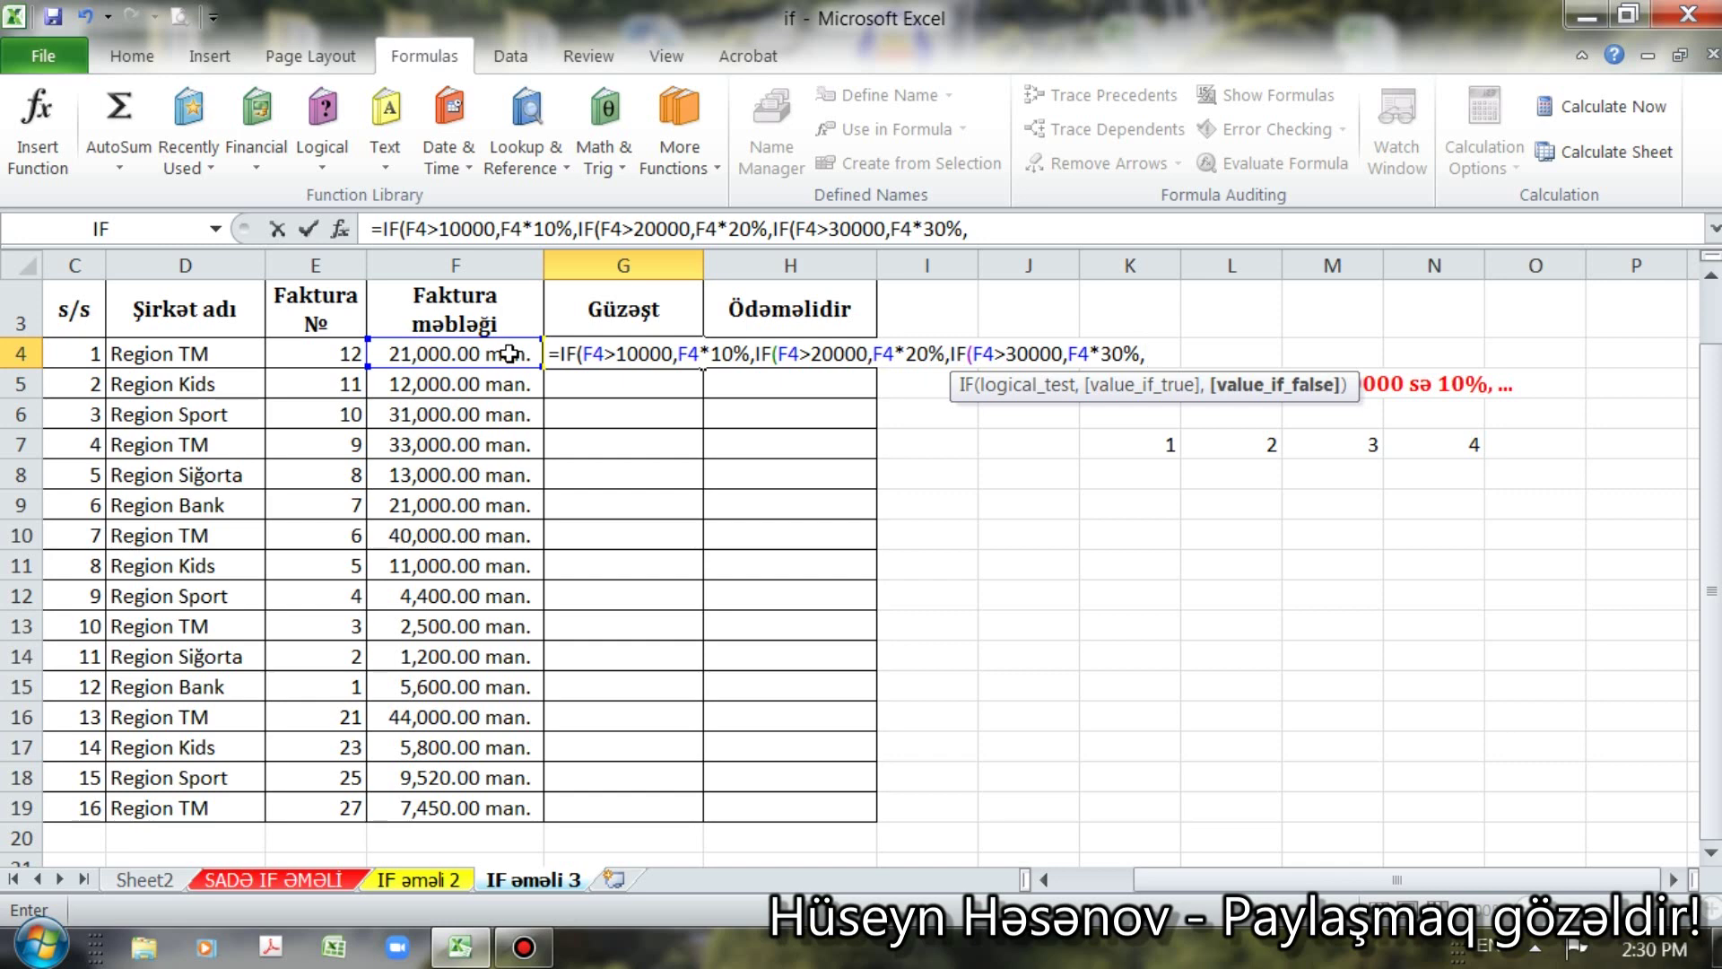
pyautogui.write('if')
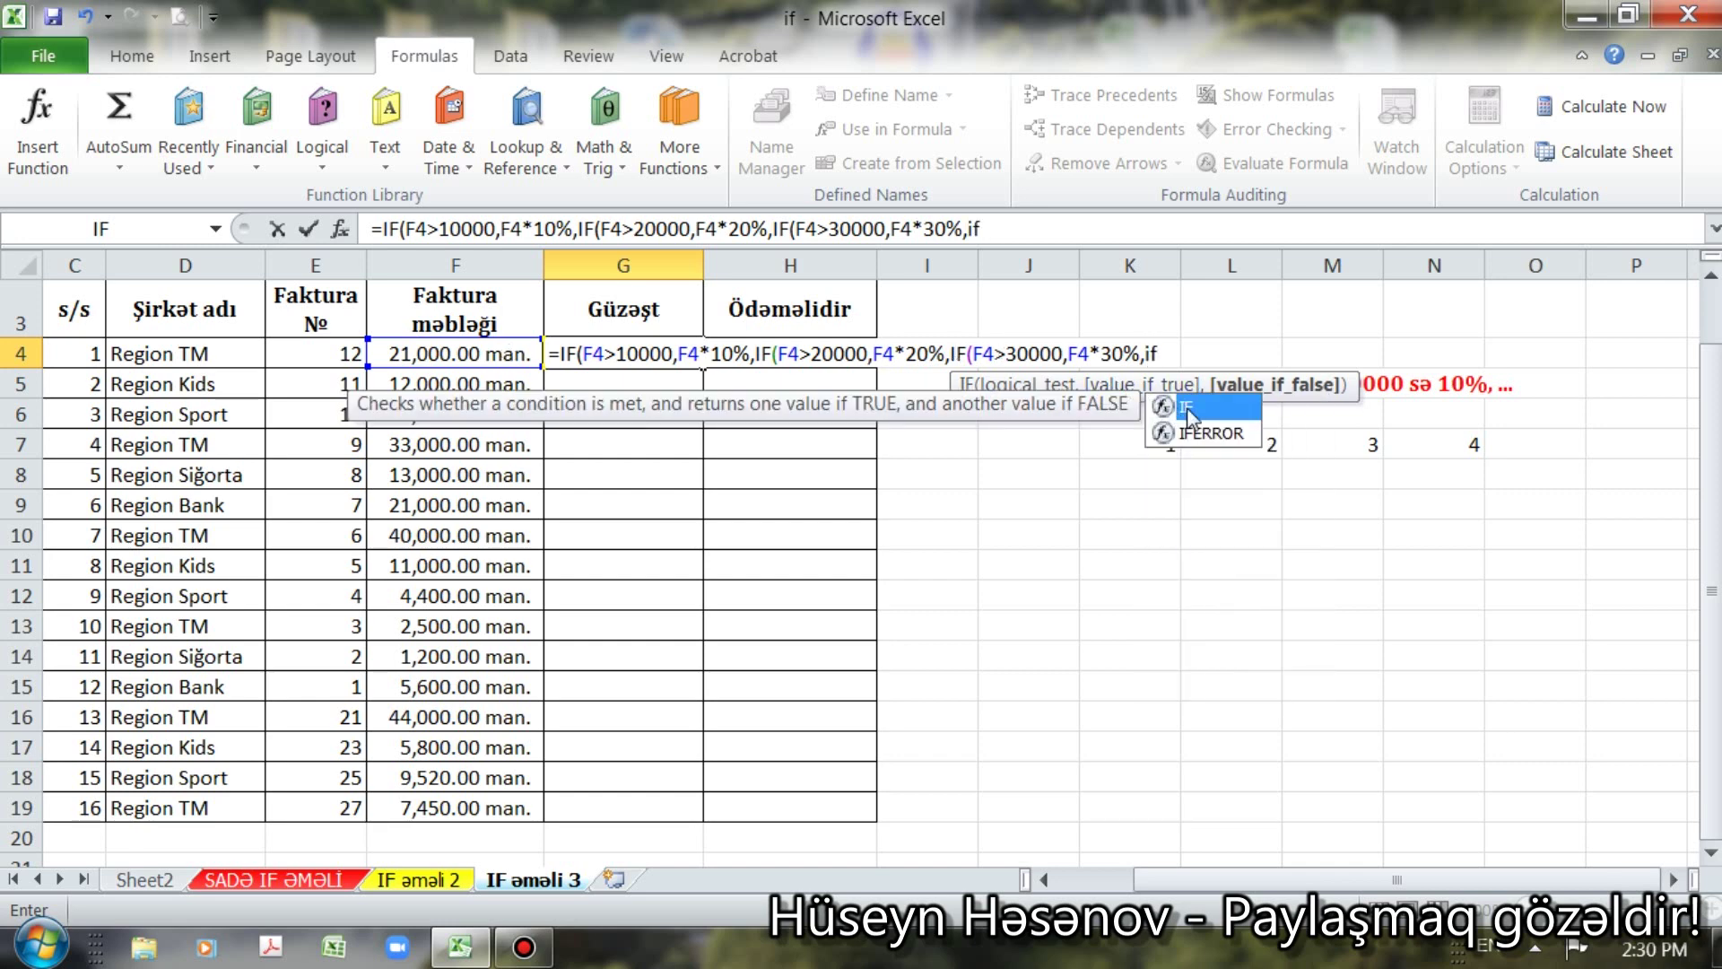
# Step: Add the fourth tier IF(F4>40000,F4*40%,0) and type the closing parentheses
pyautogui.doubleClick(1187, 407)
pyautogui.click(491, 355)
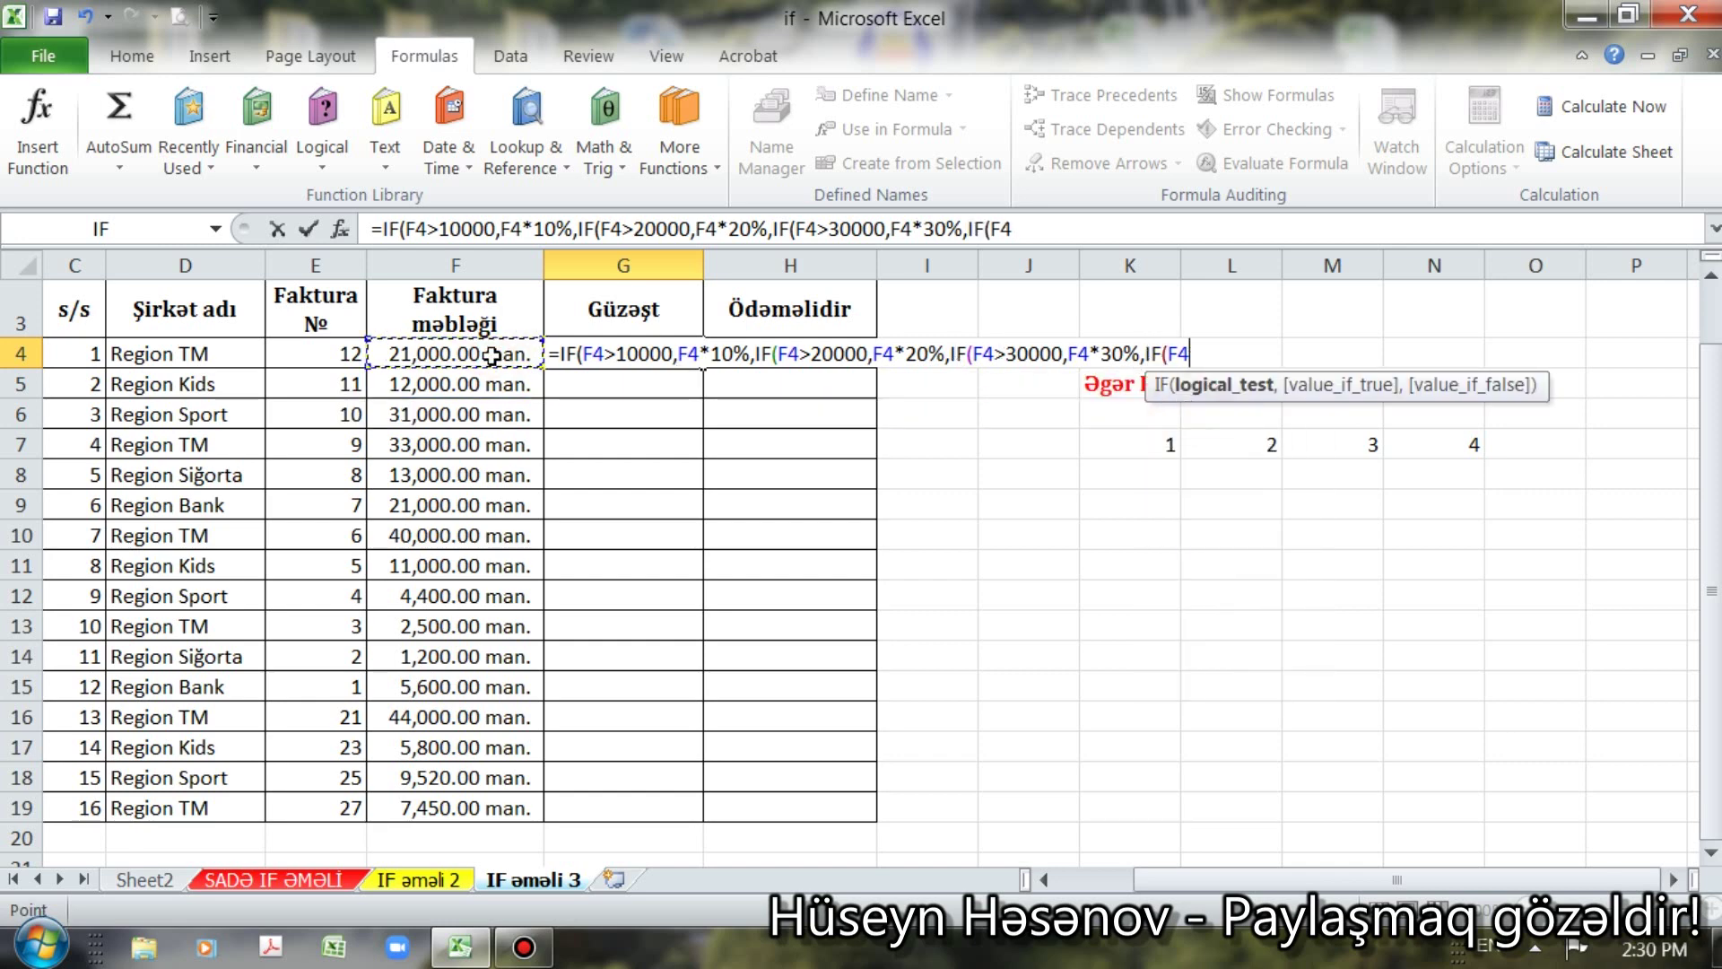
pyautogui.write('>')
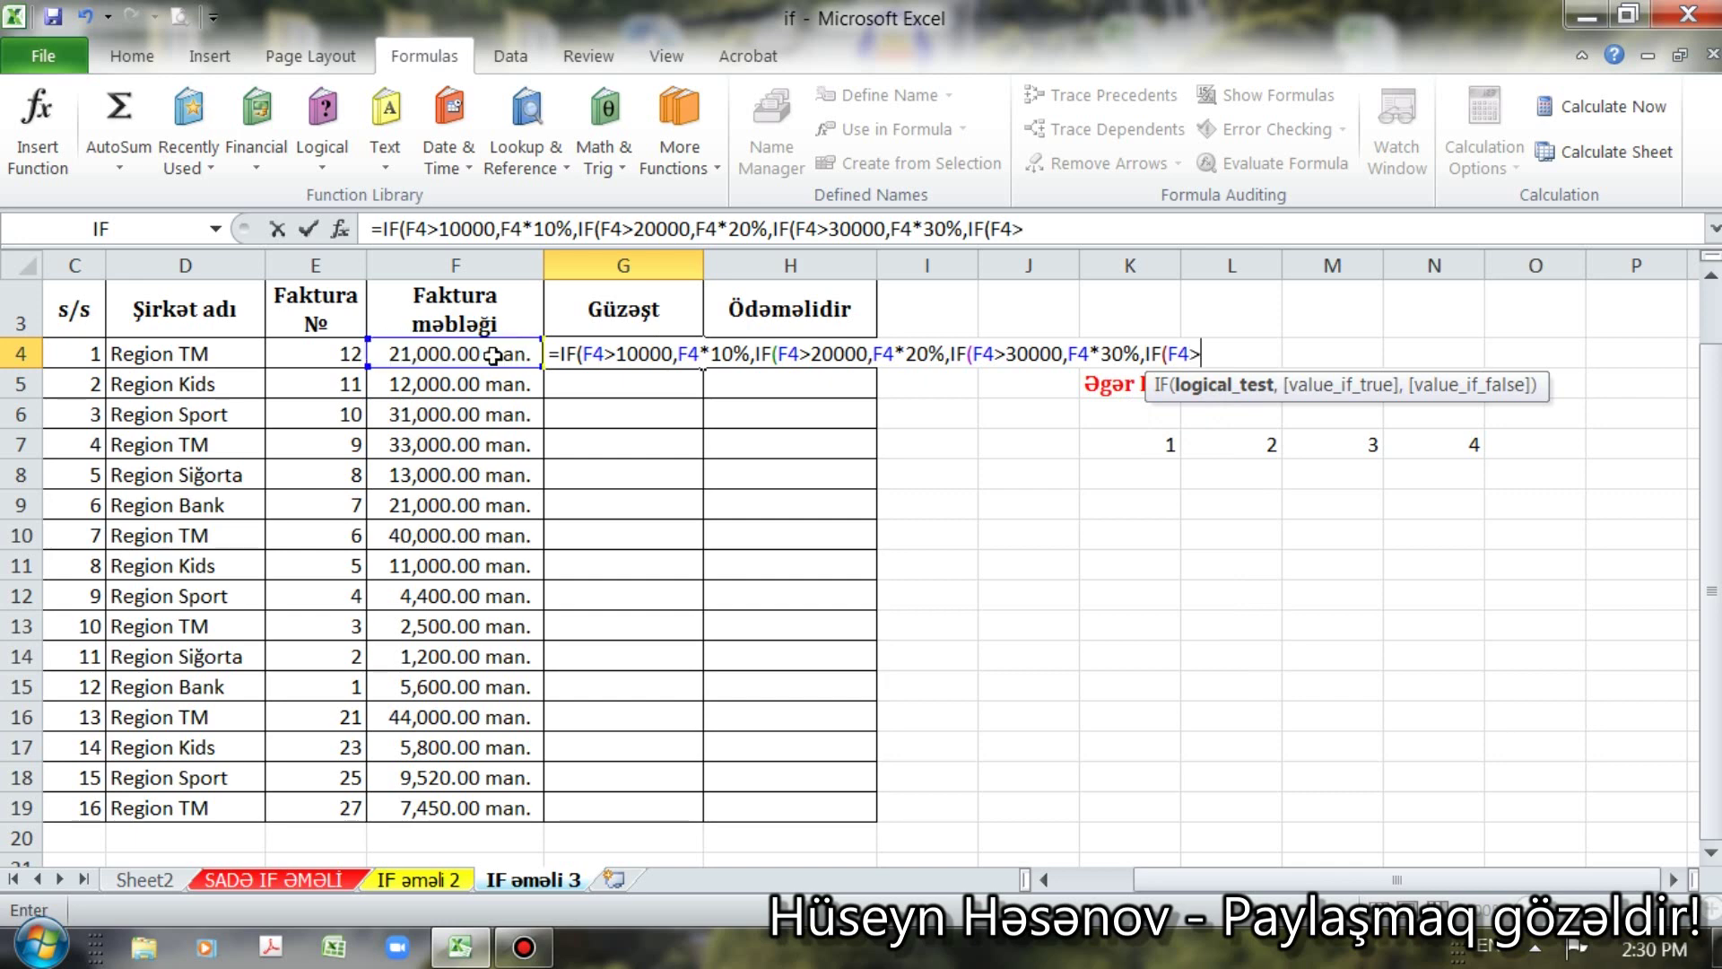
pyautogui.write('4000')
pyautogui.write('0,')
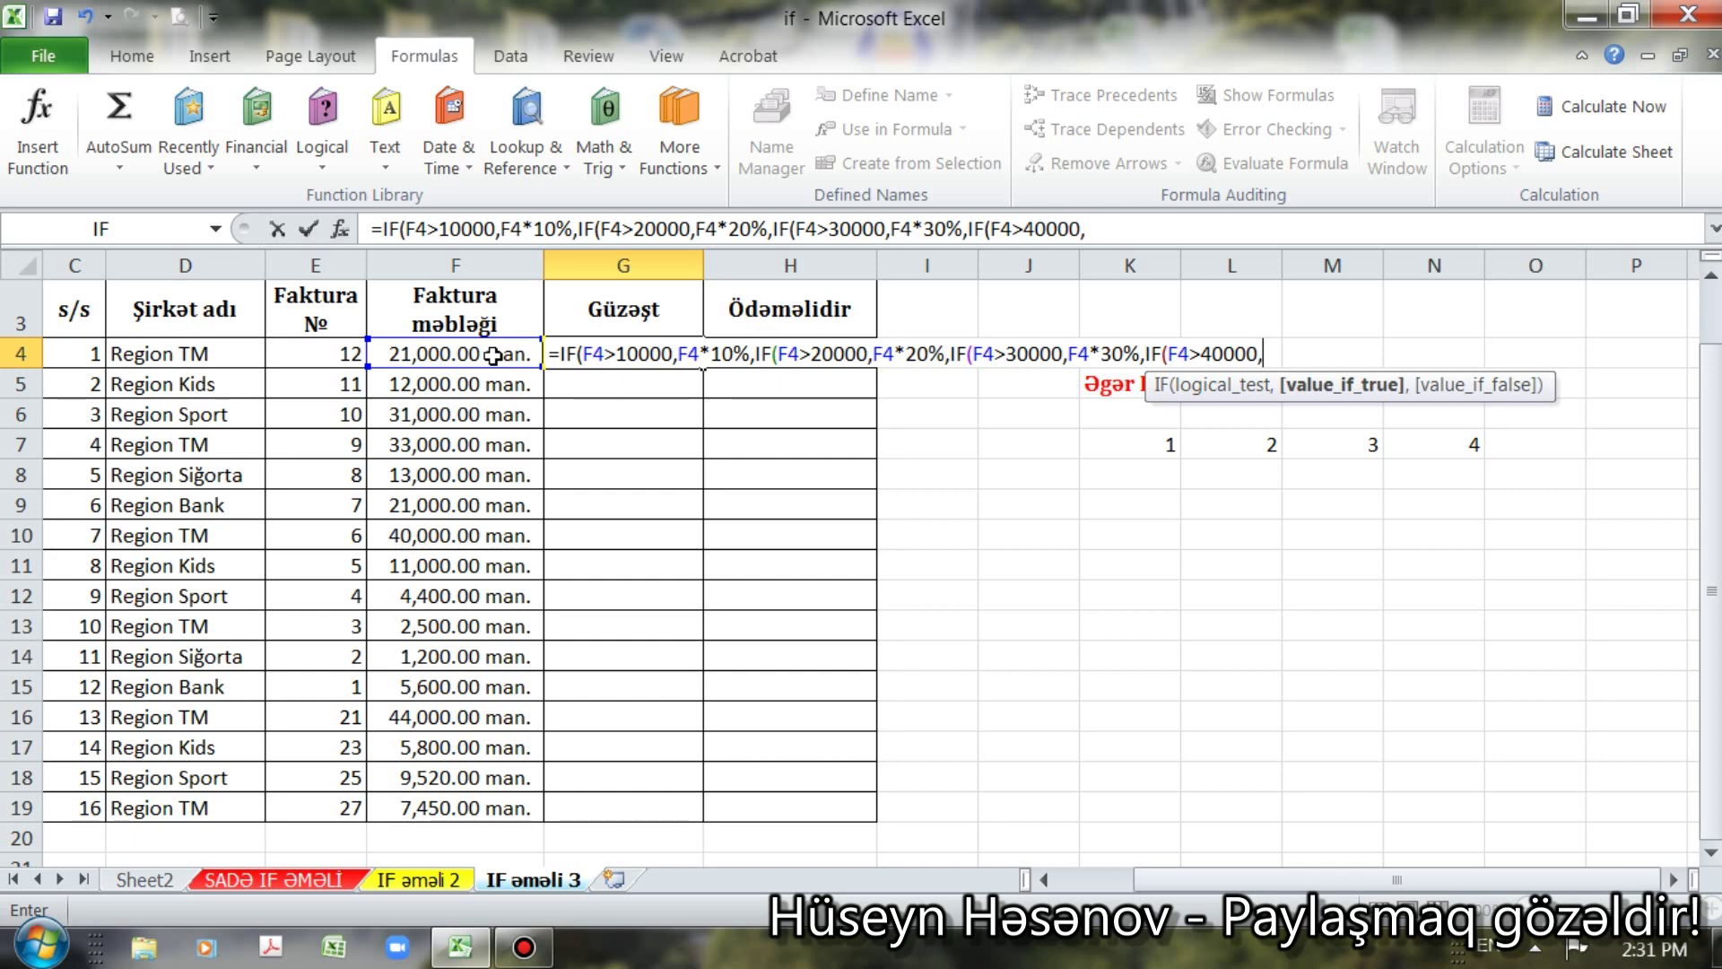
pyautogui.click(505, 355)
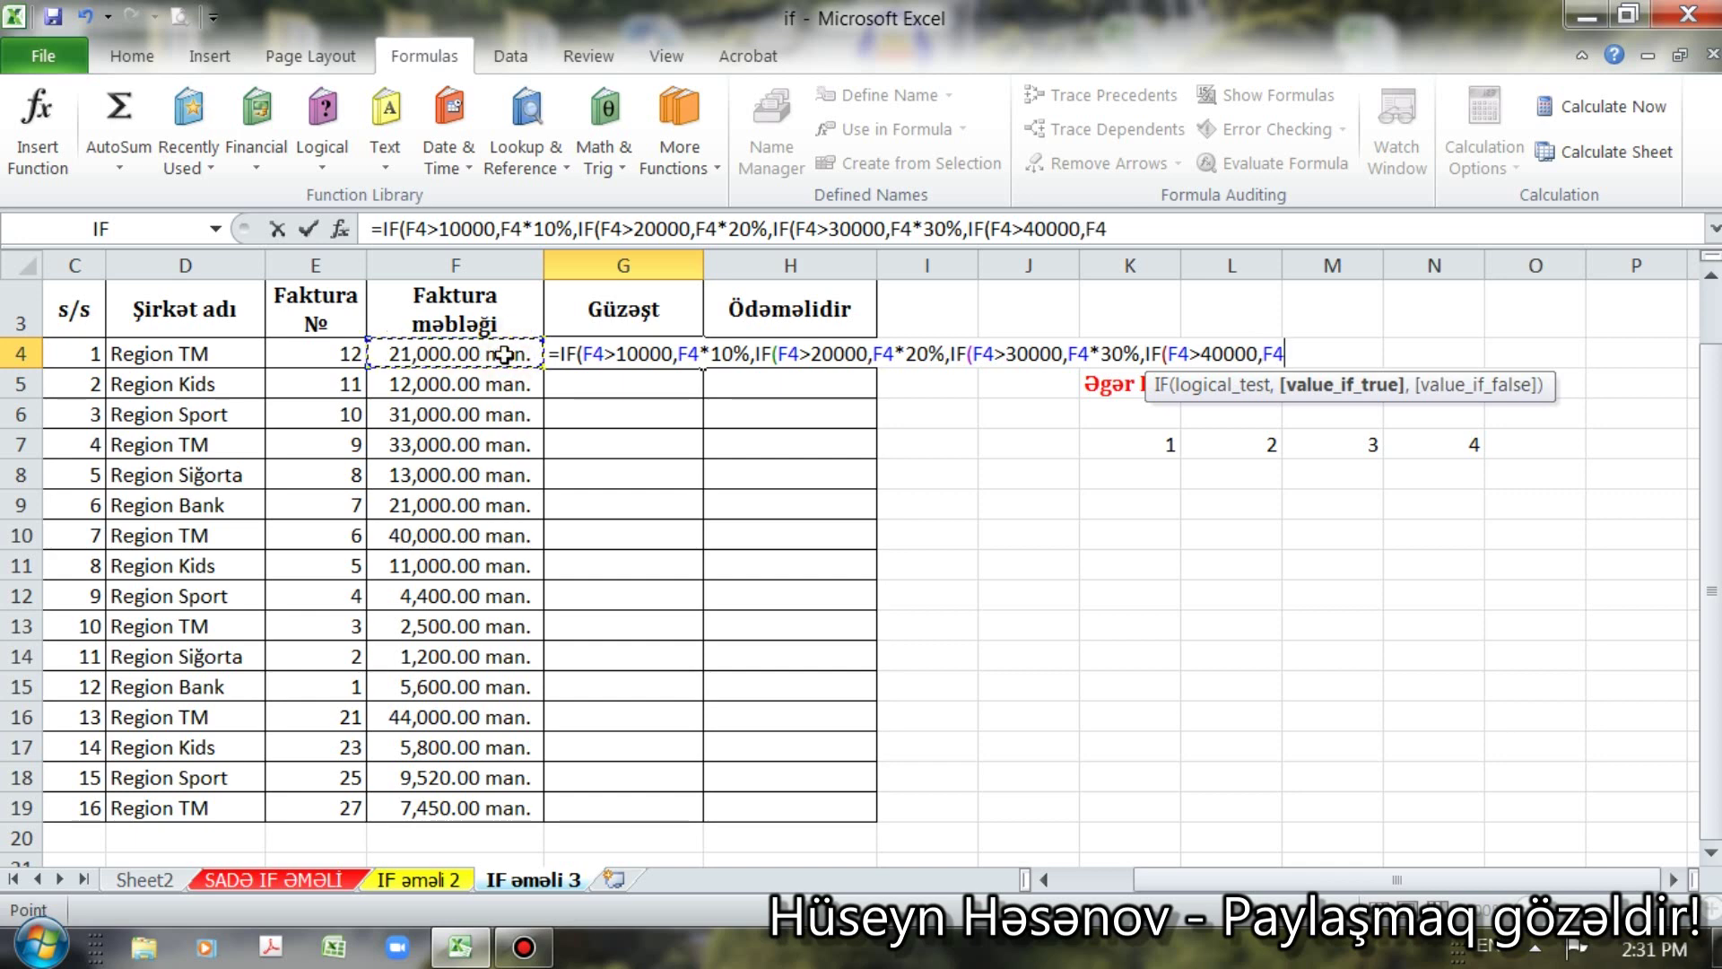
pyautogui.write('*')
pyautogui.write('40')
pyautogui.write('%')
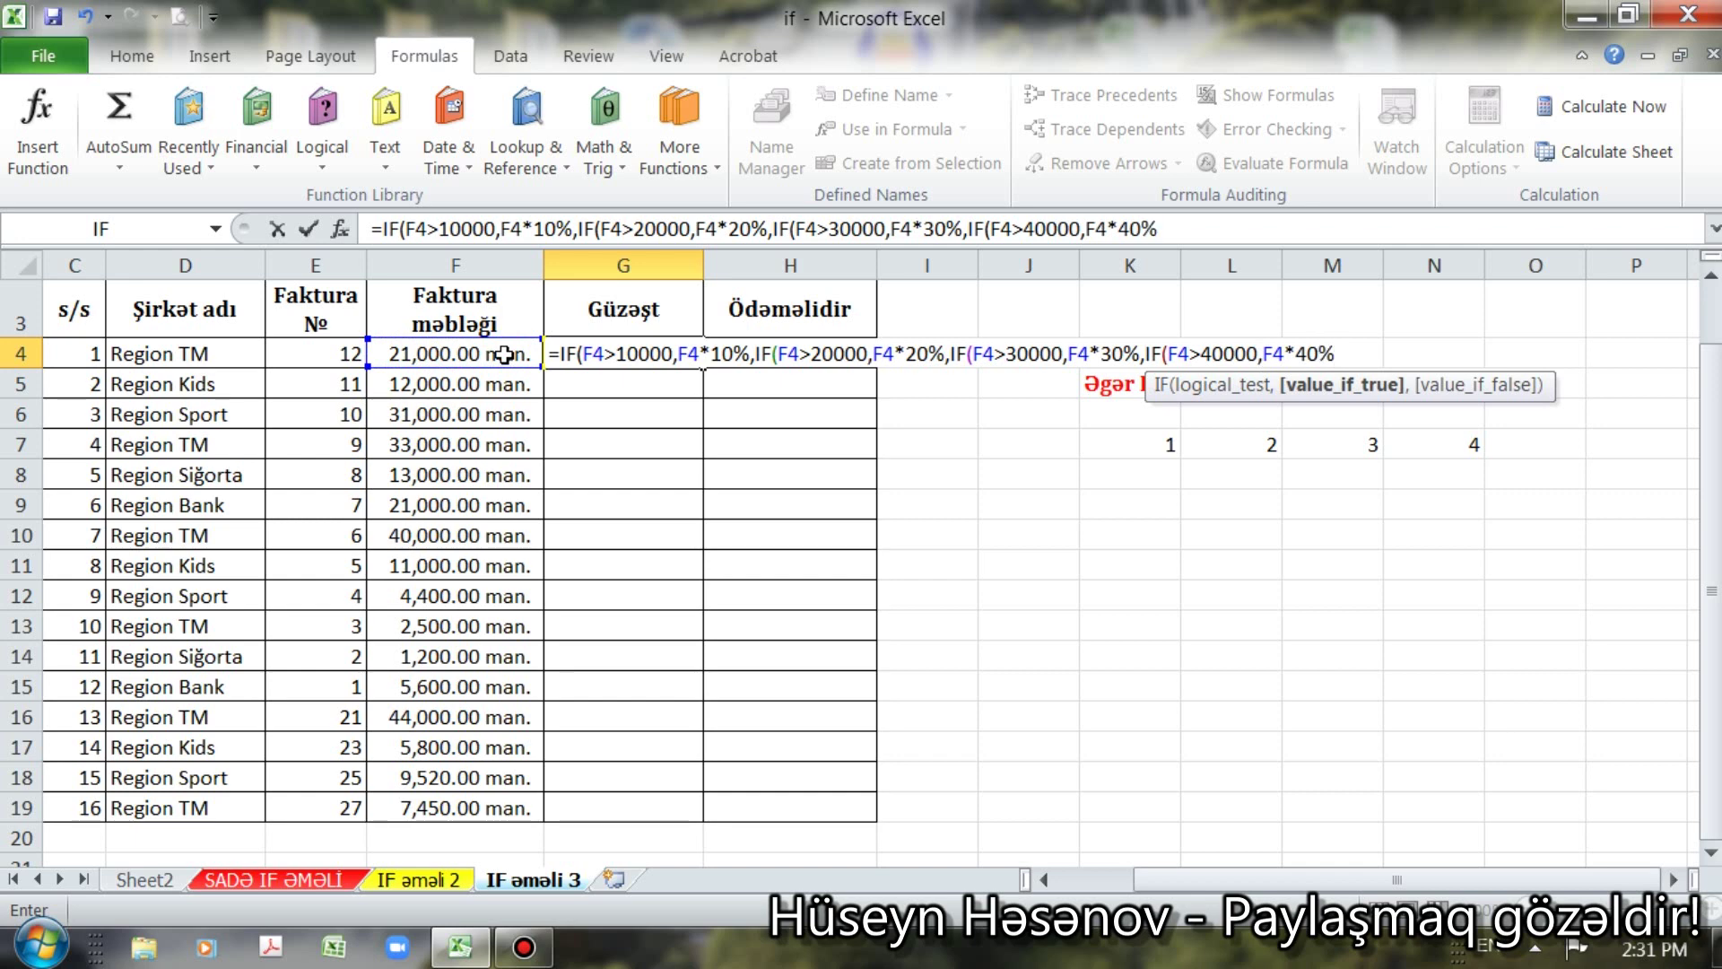
pyautogui.write(',')
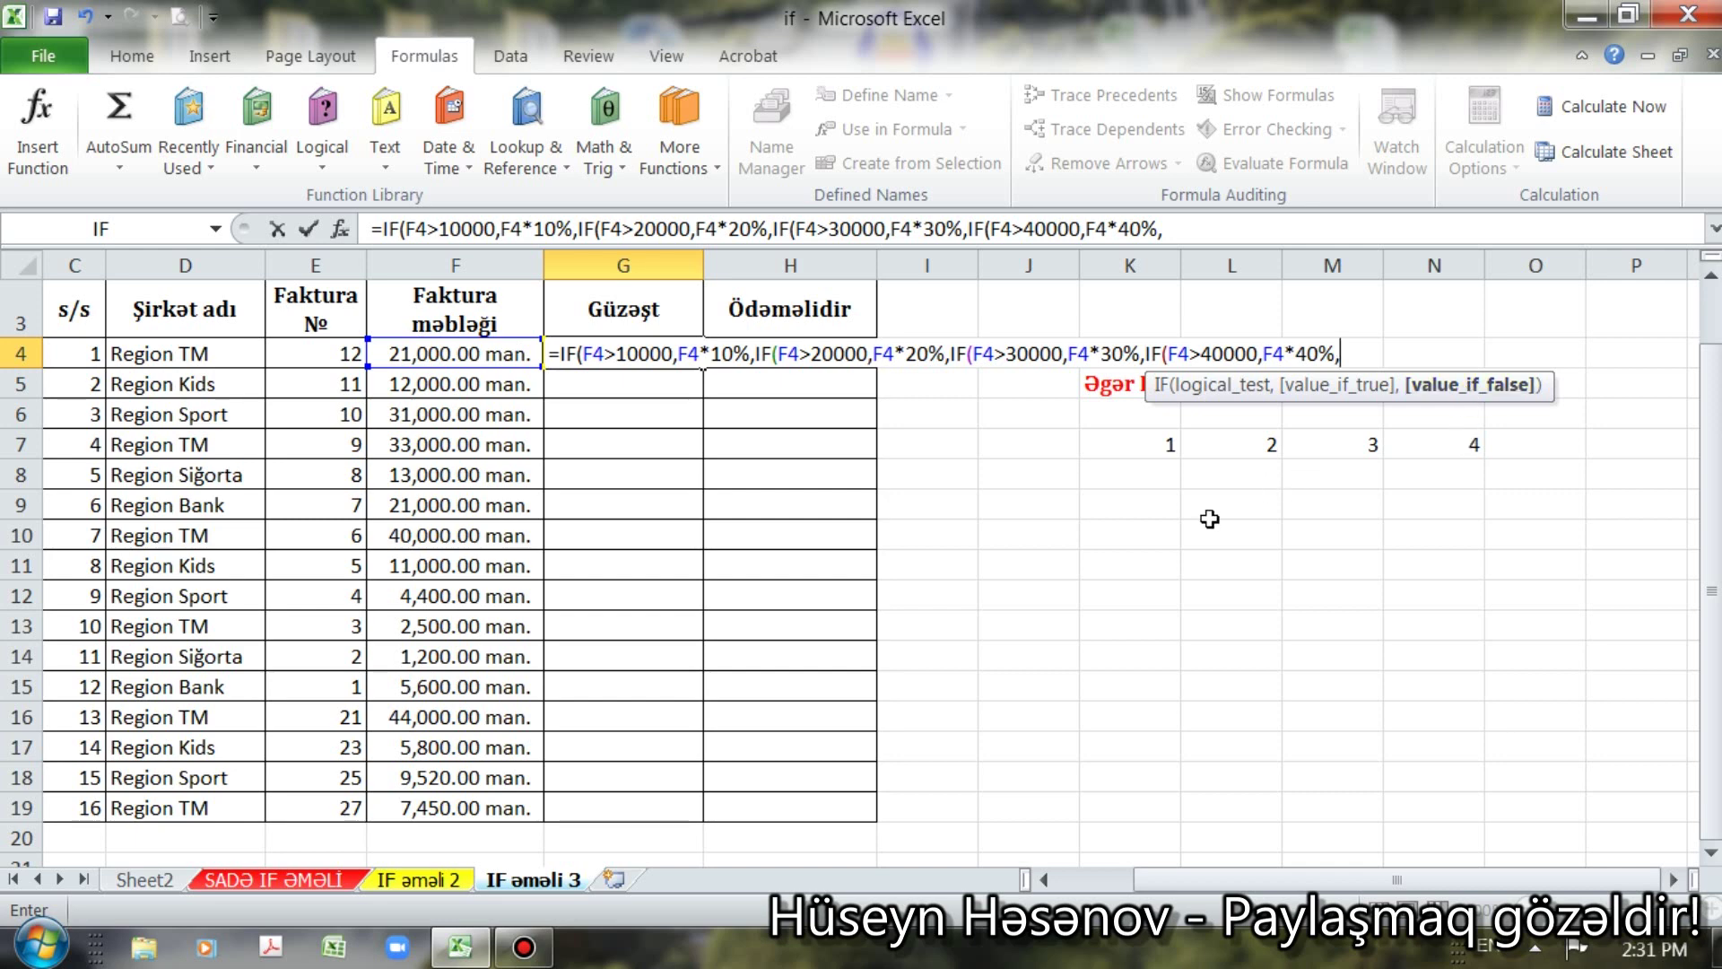
pyautogui.write('0')
pyautogui.write(')')
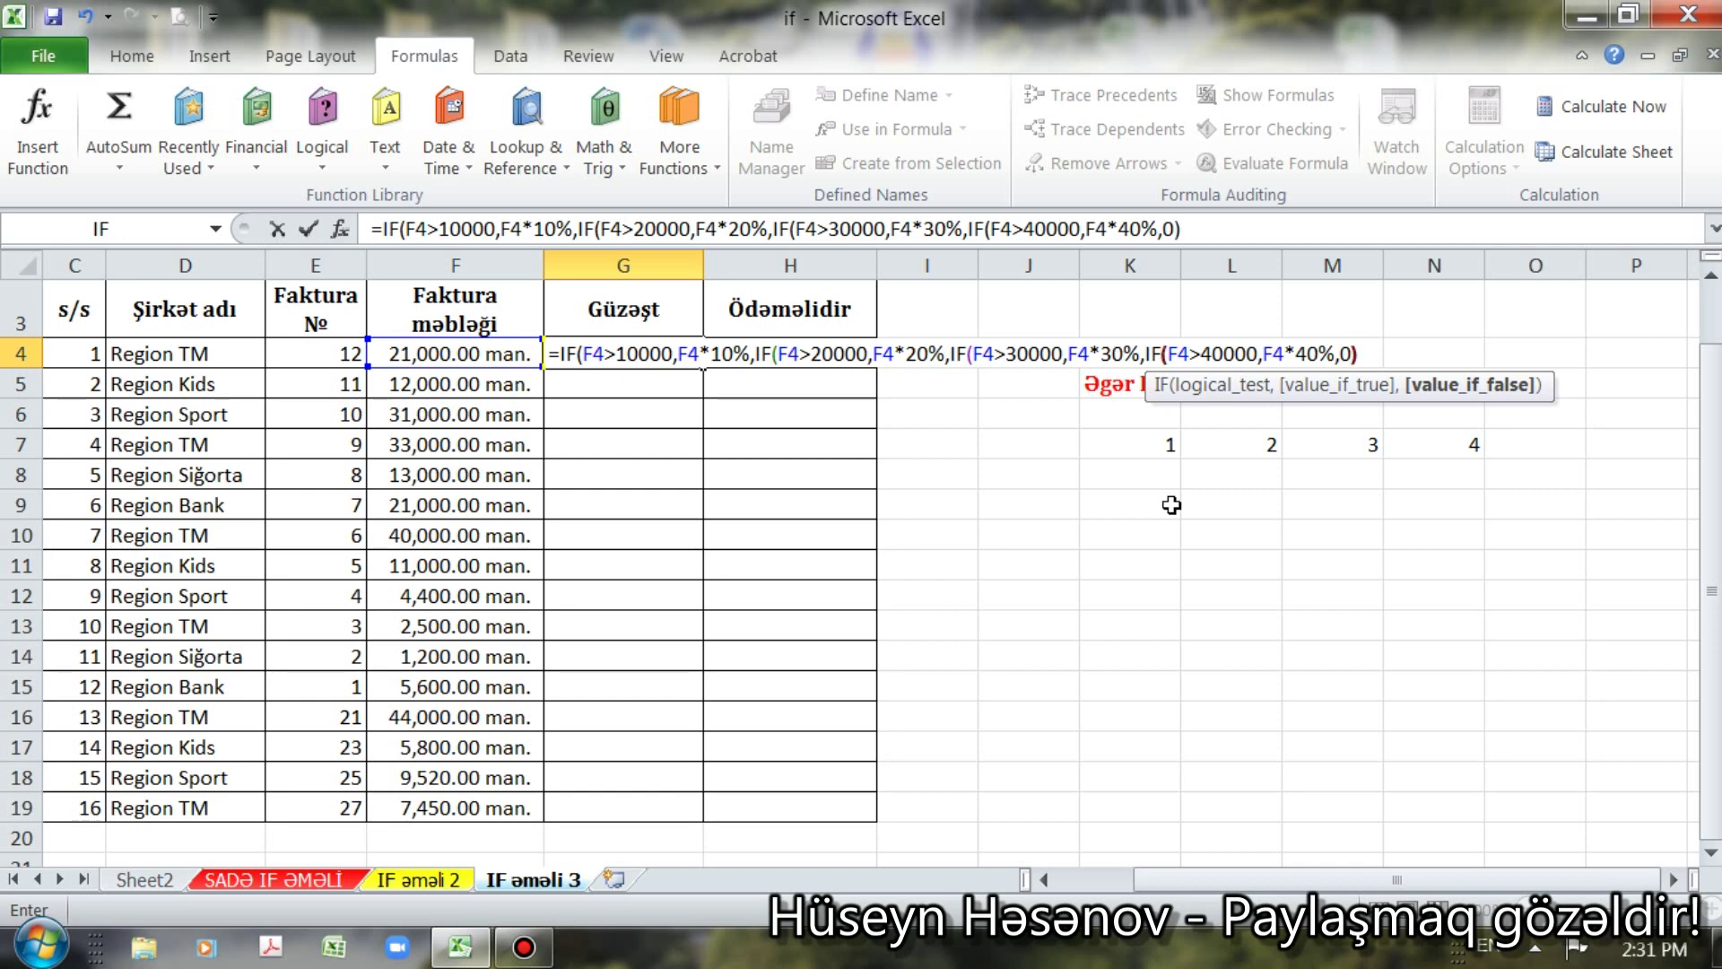
pyautogui.write('))')
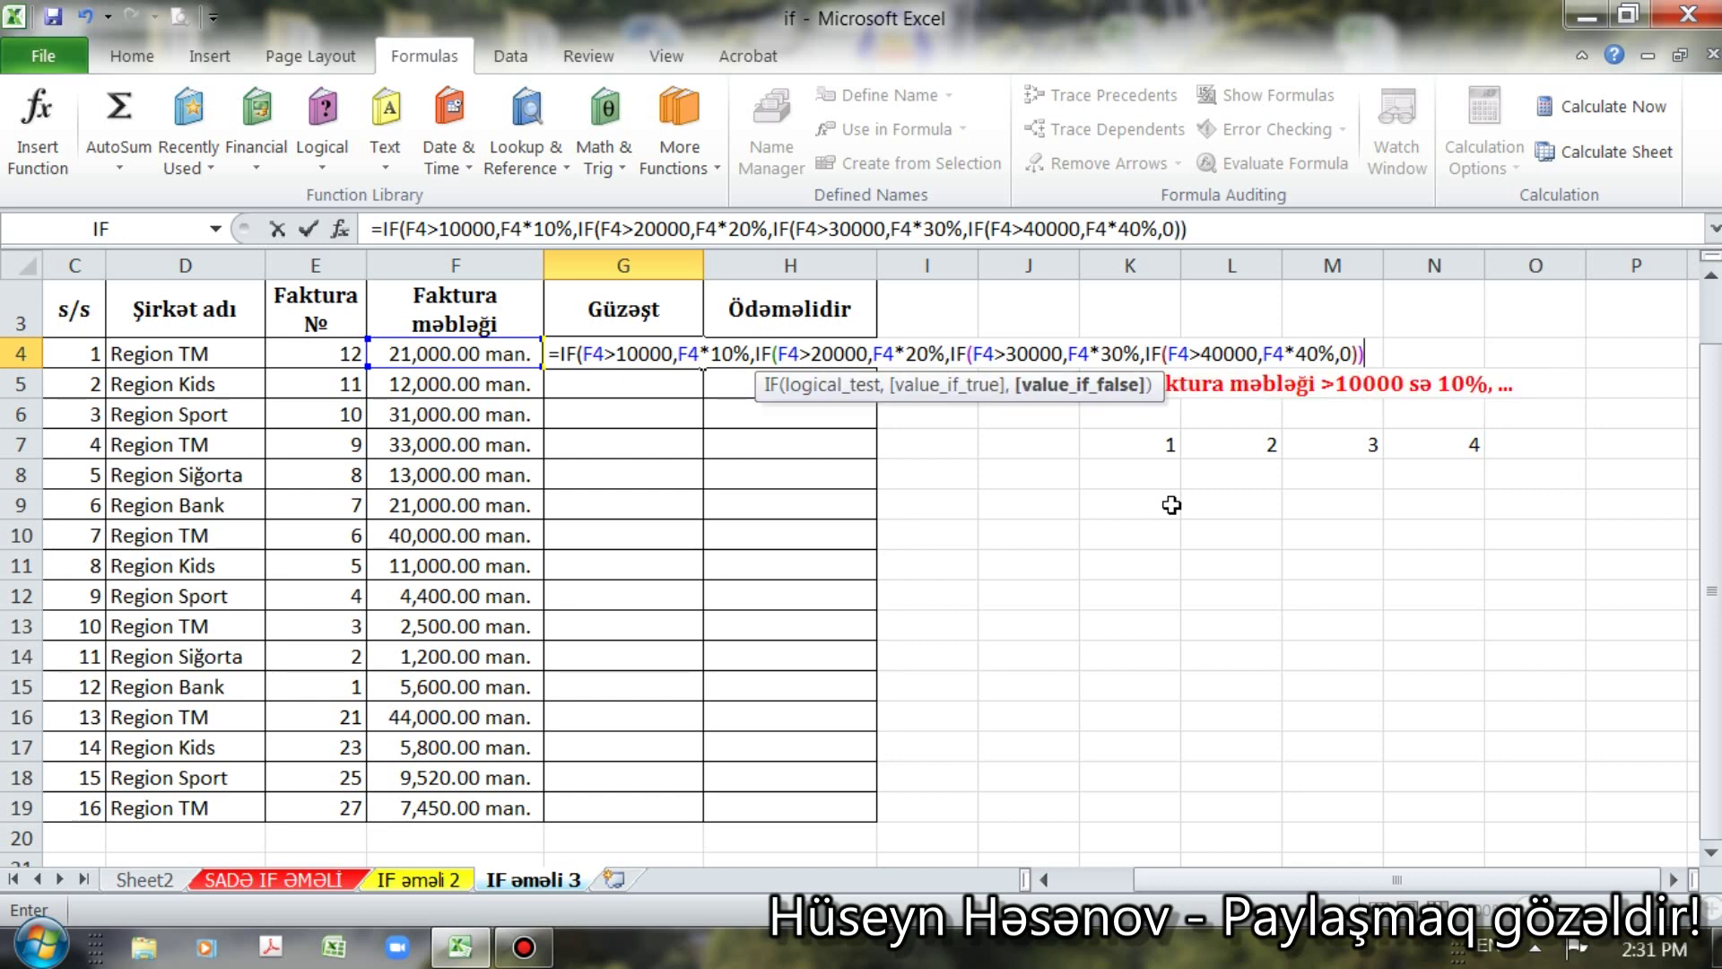
pyautogui.write(')')
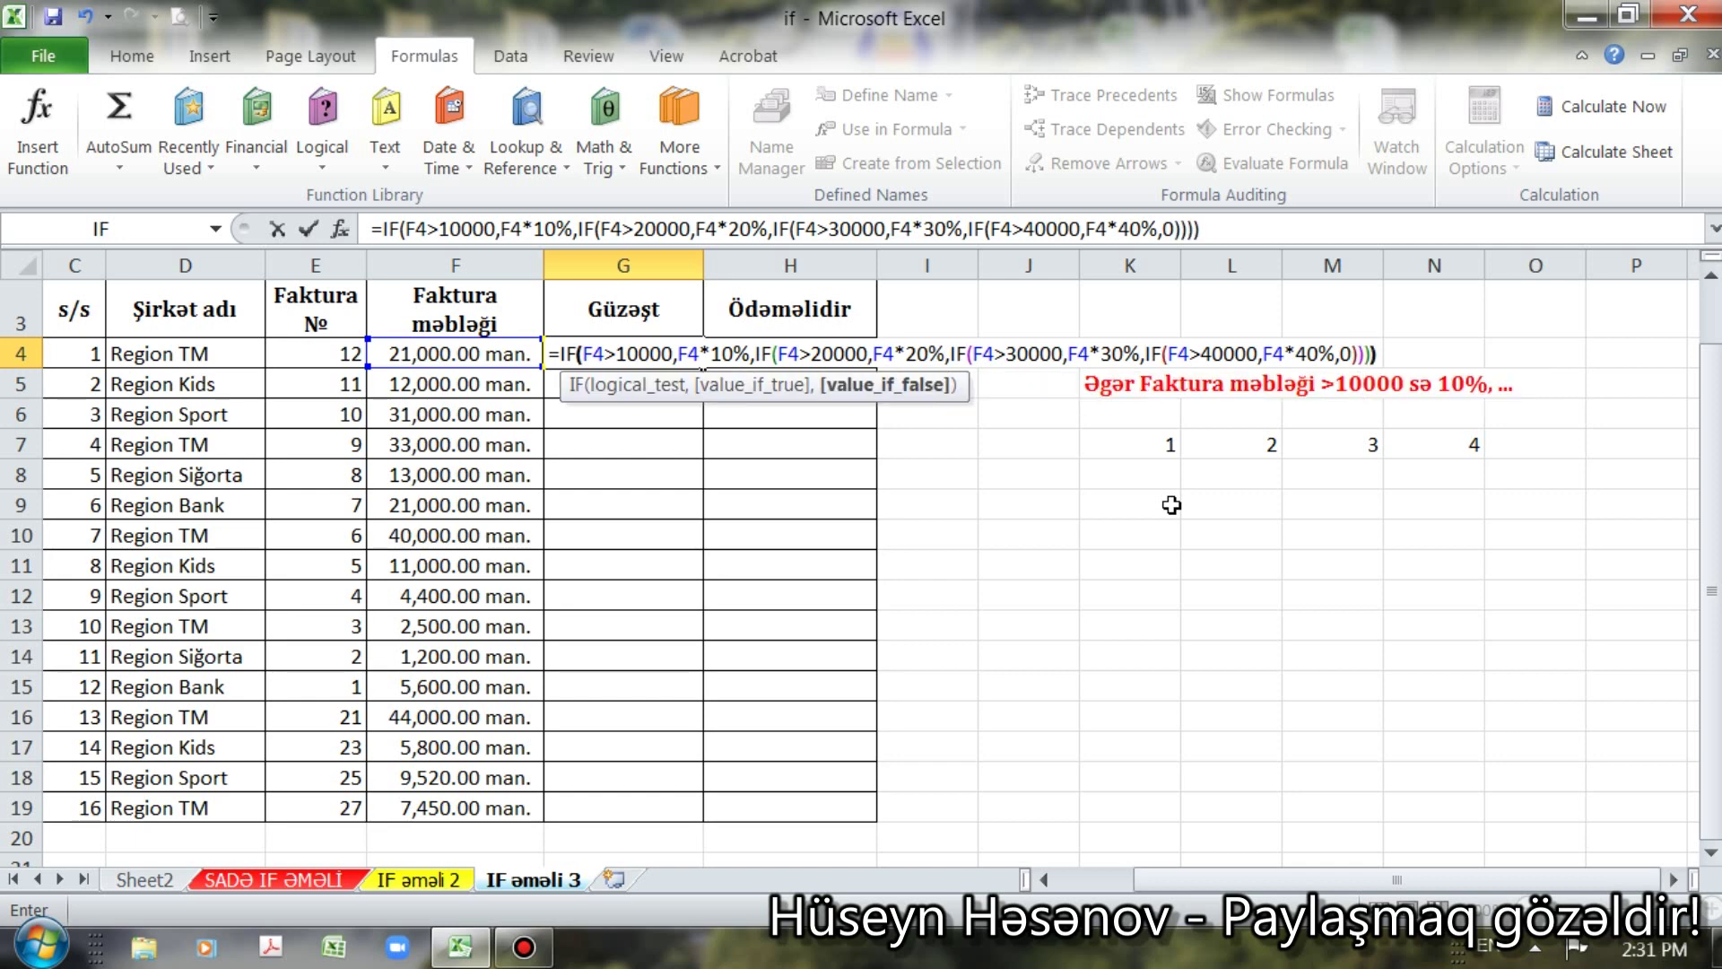
# Step: Confirm the nested IF discount formula in G4 and fill it down to G19
pyautogui.press('Return')
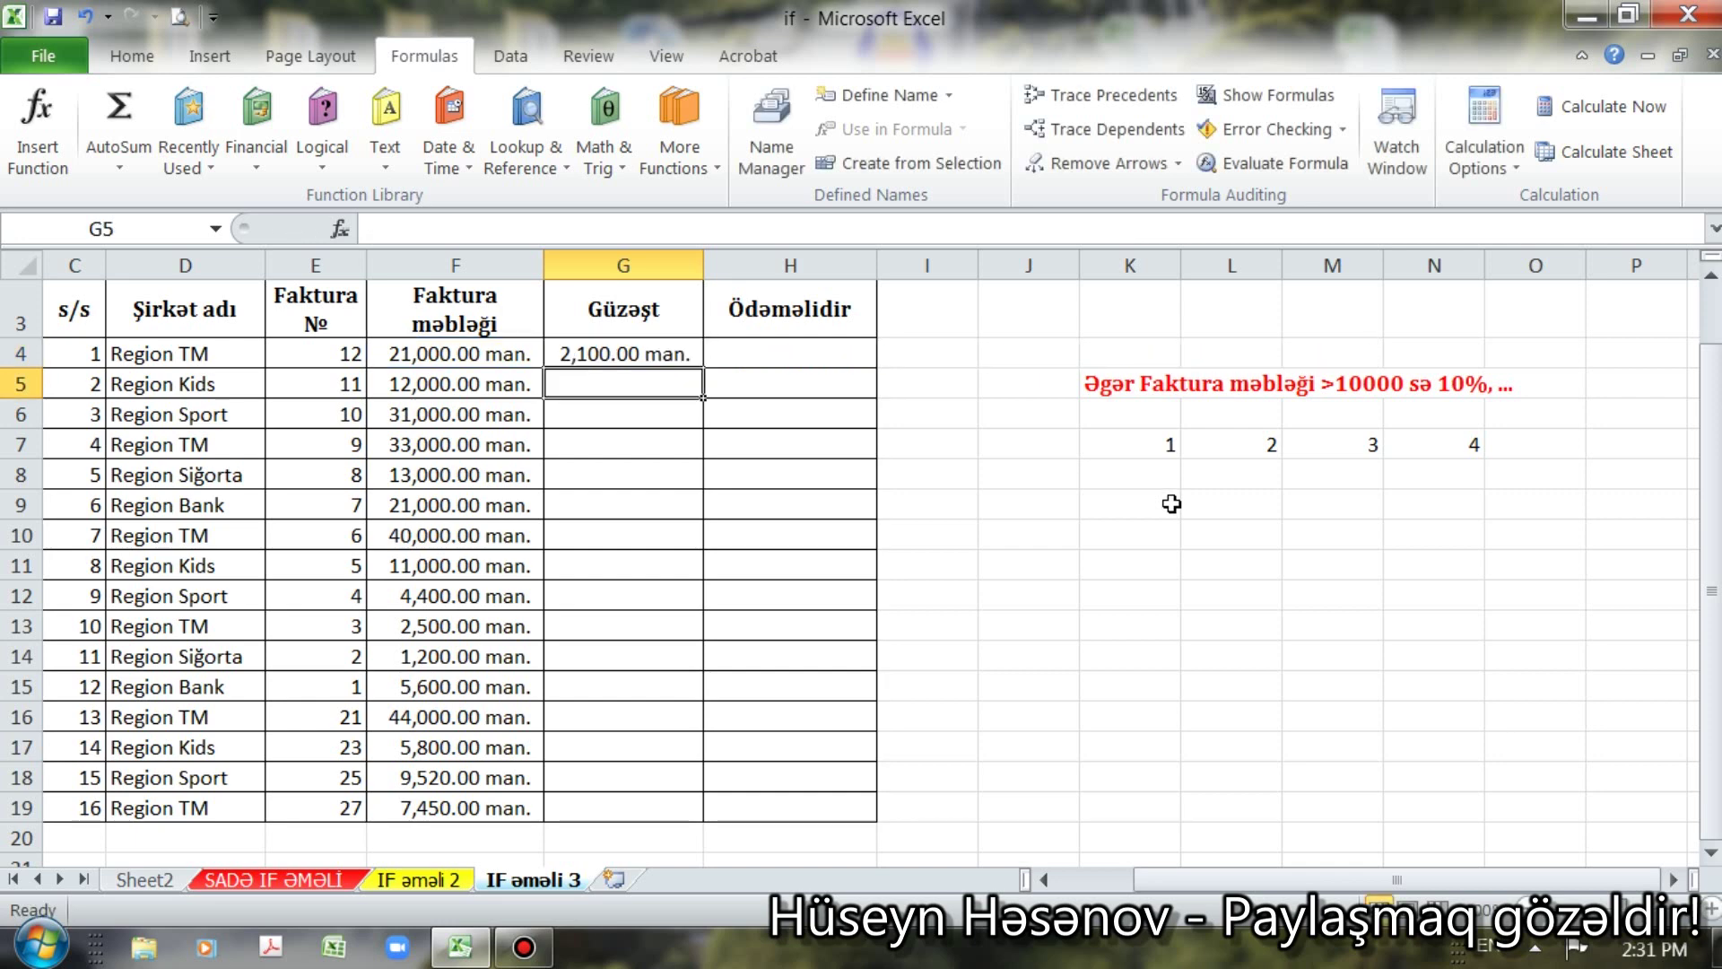
pyautogui.click(624, 352)
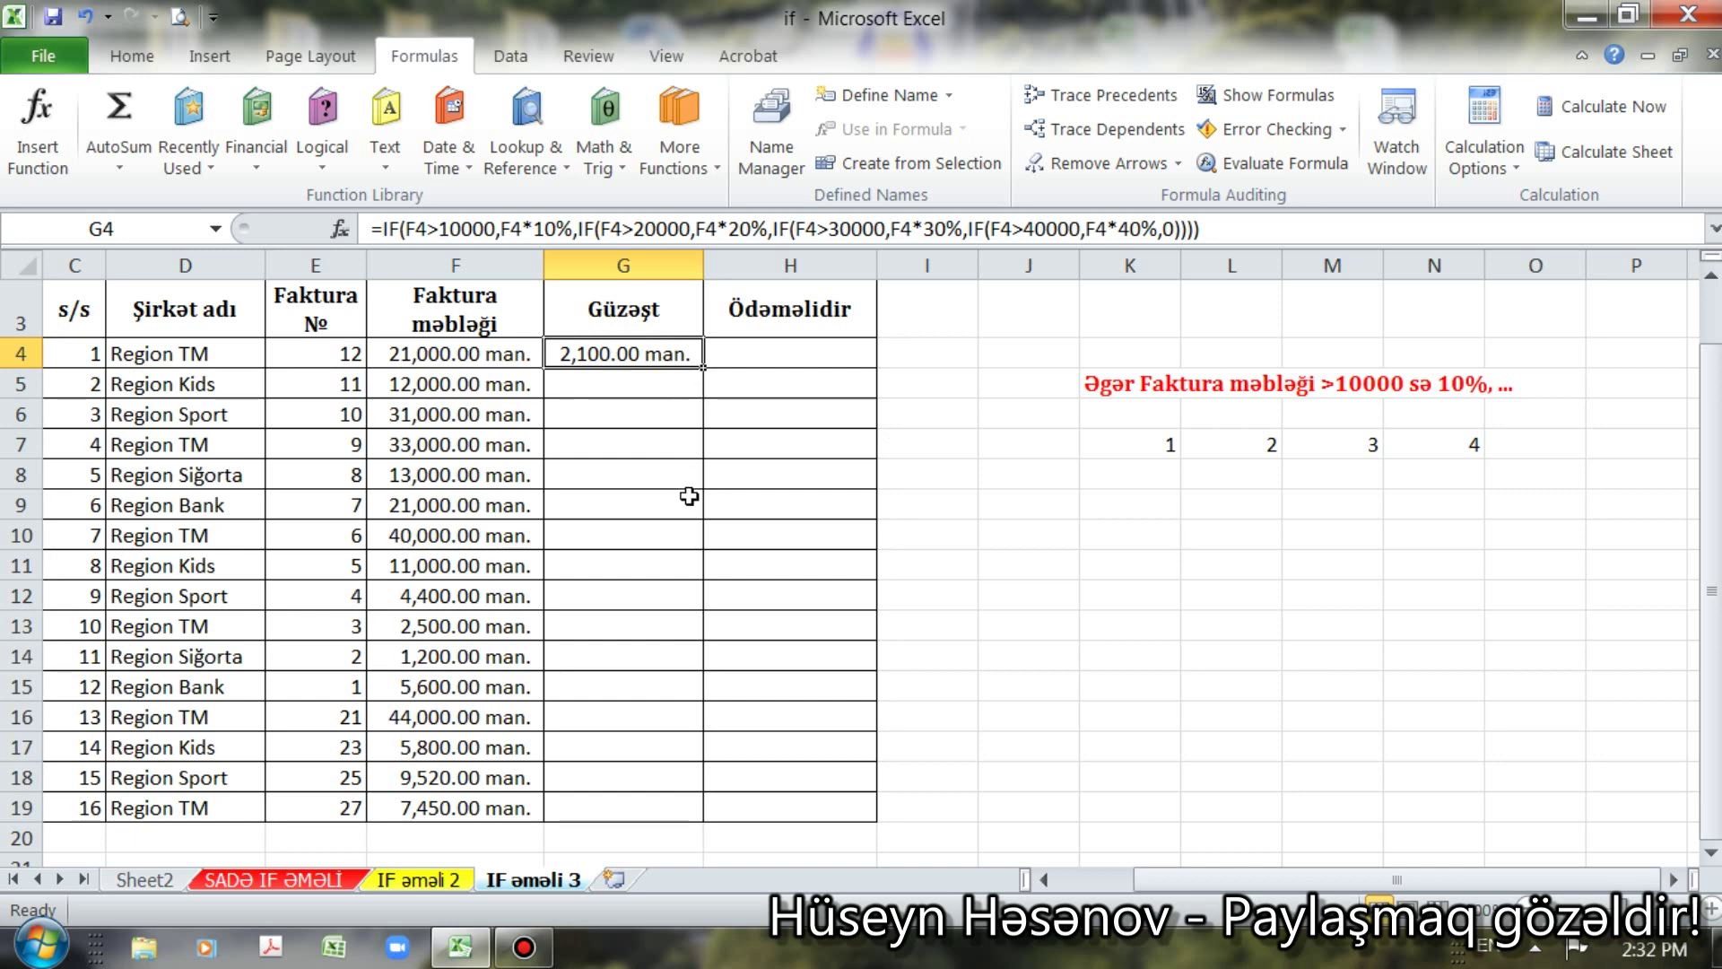
pyautogui.doubleClick(703, 368)
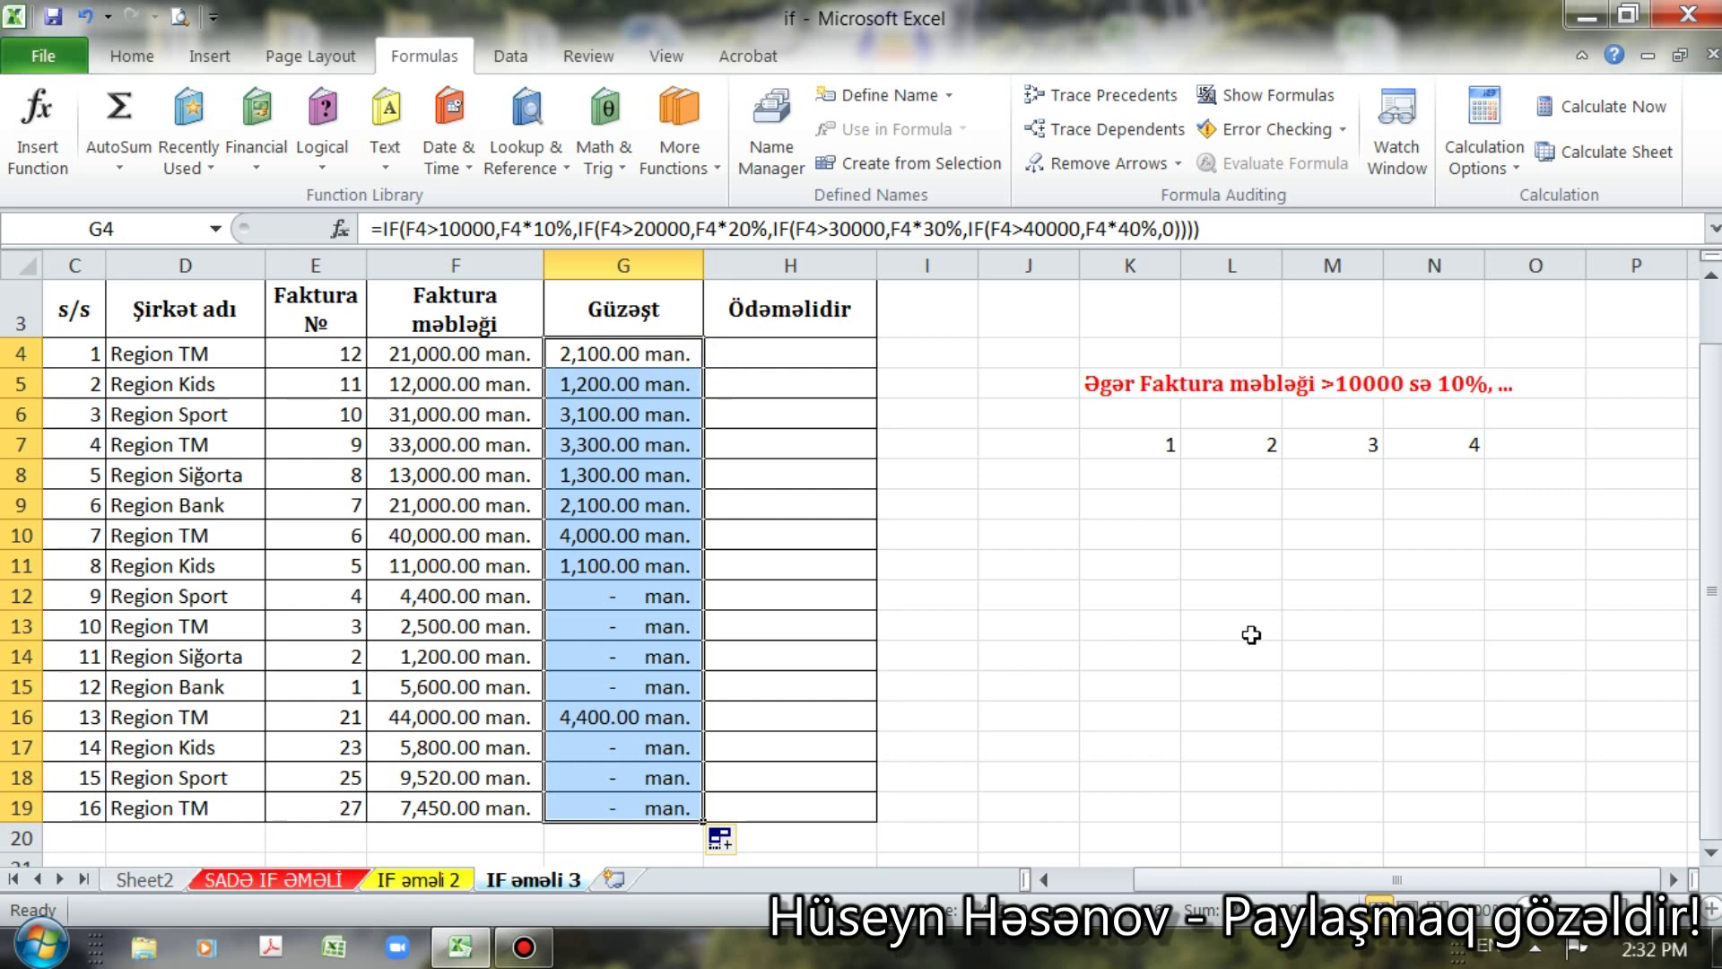
# Step: Check the copied discount formulas and results in G12 through G19
pyautogui.click(610, 596)
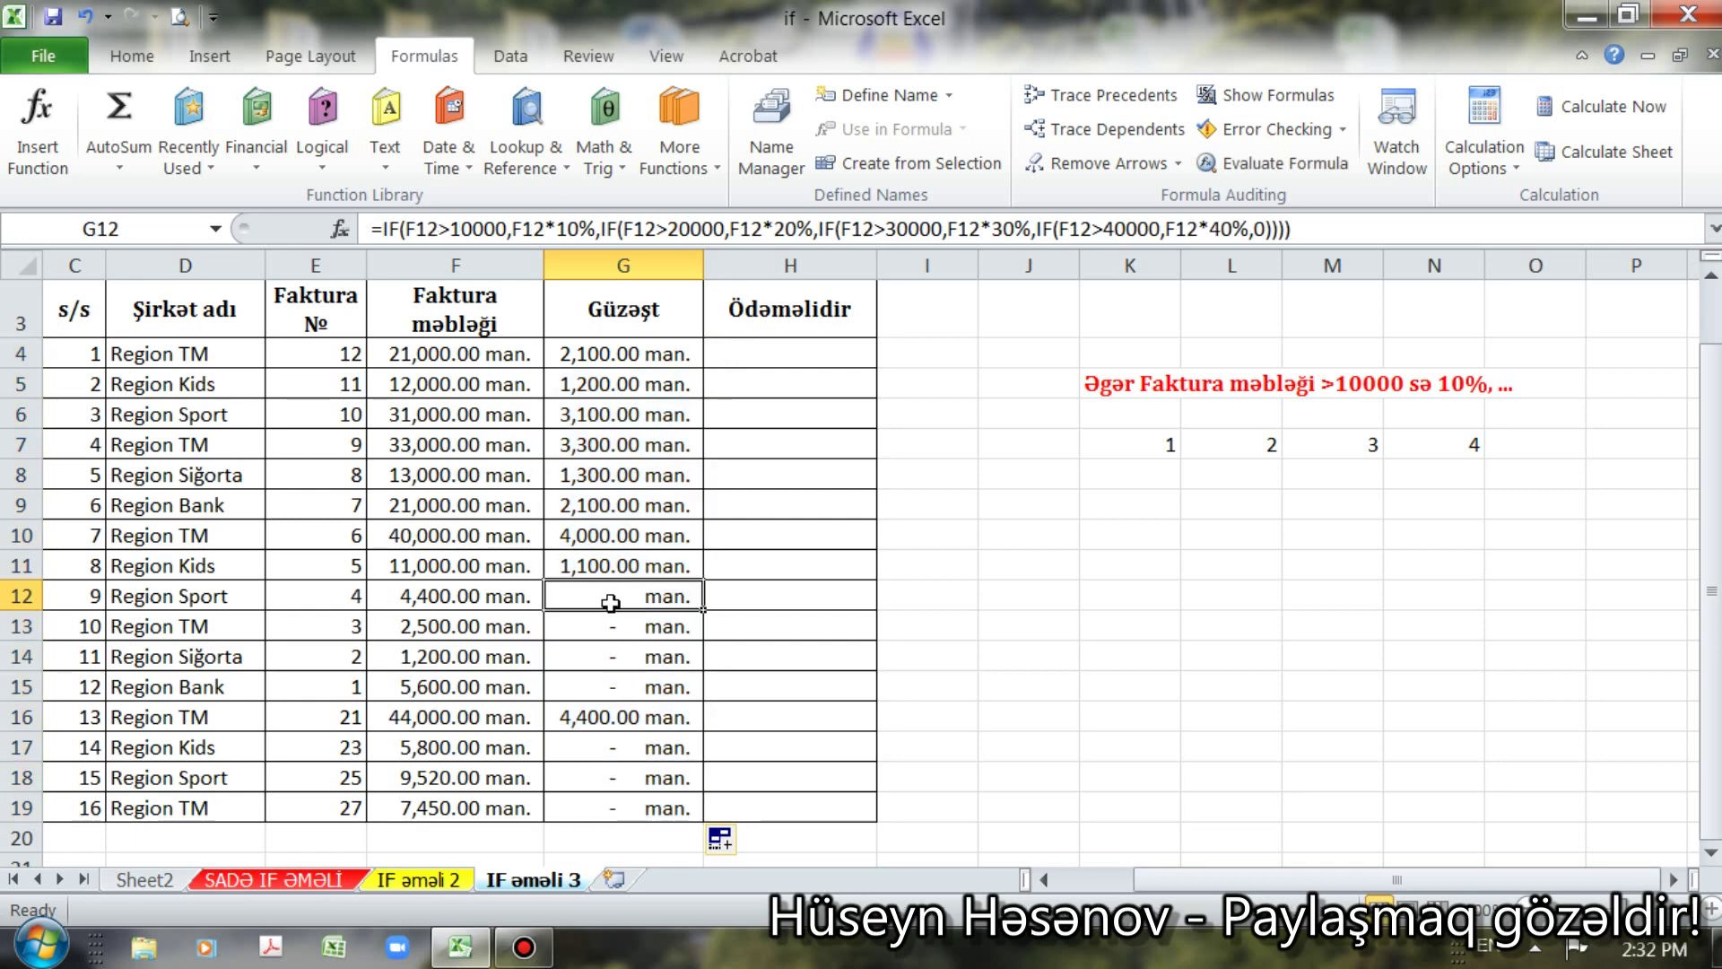
pyautogui.click(610, 630)
pyautogui.click(610, 660)
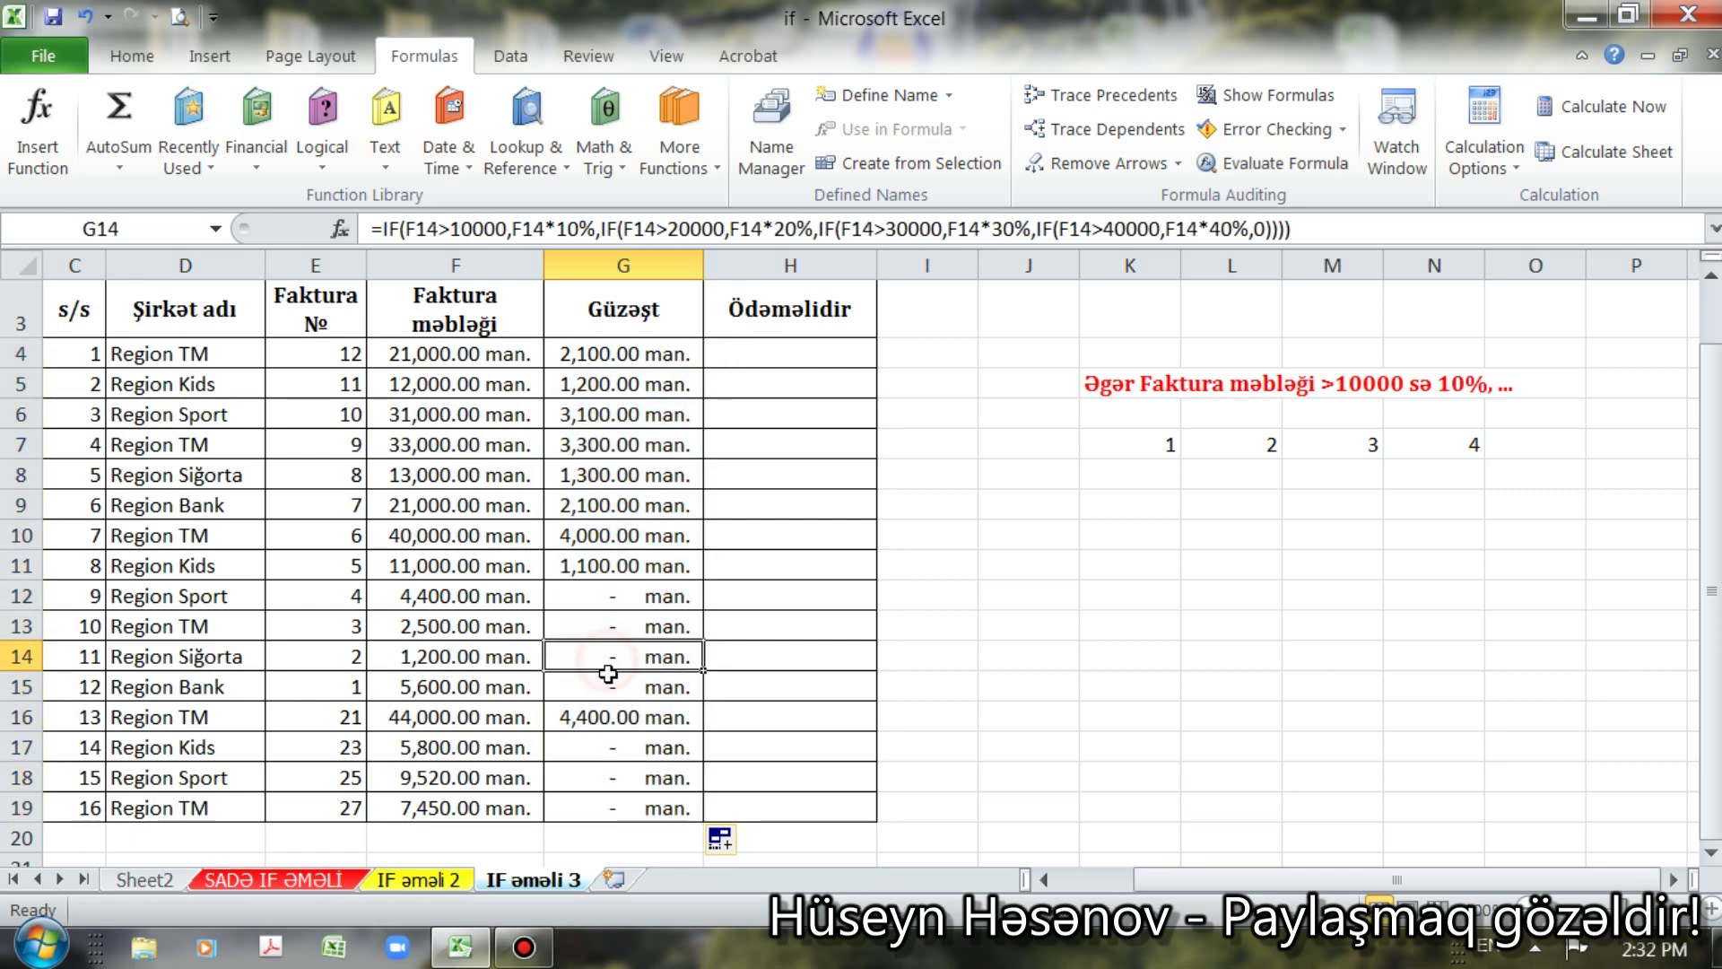
pyautogui.click(609, 686)
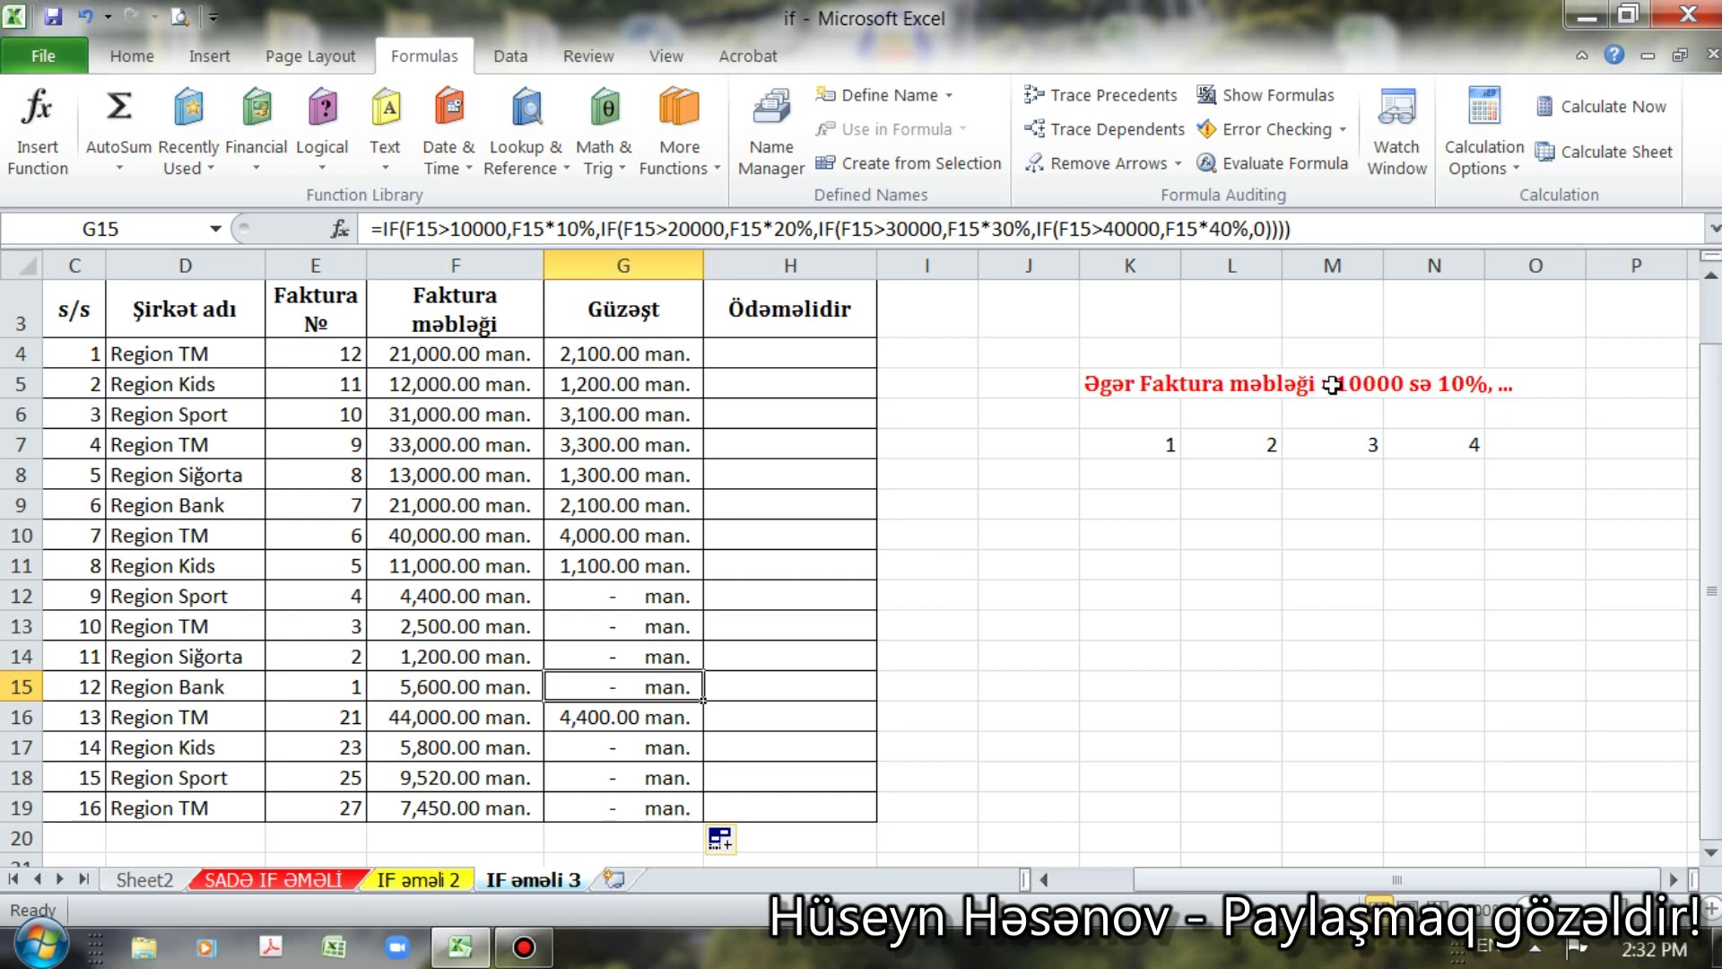
pyautogui.click(588, 753)
pyautogui.click(619, 778)
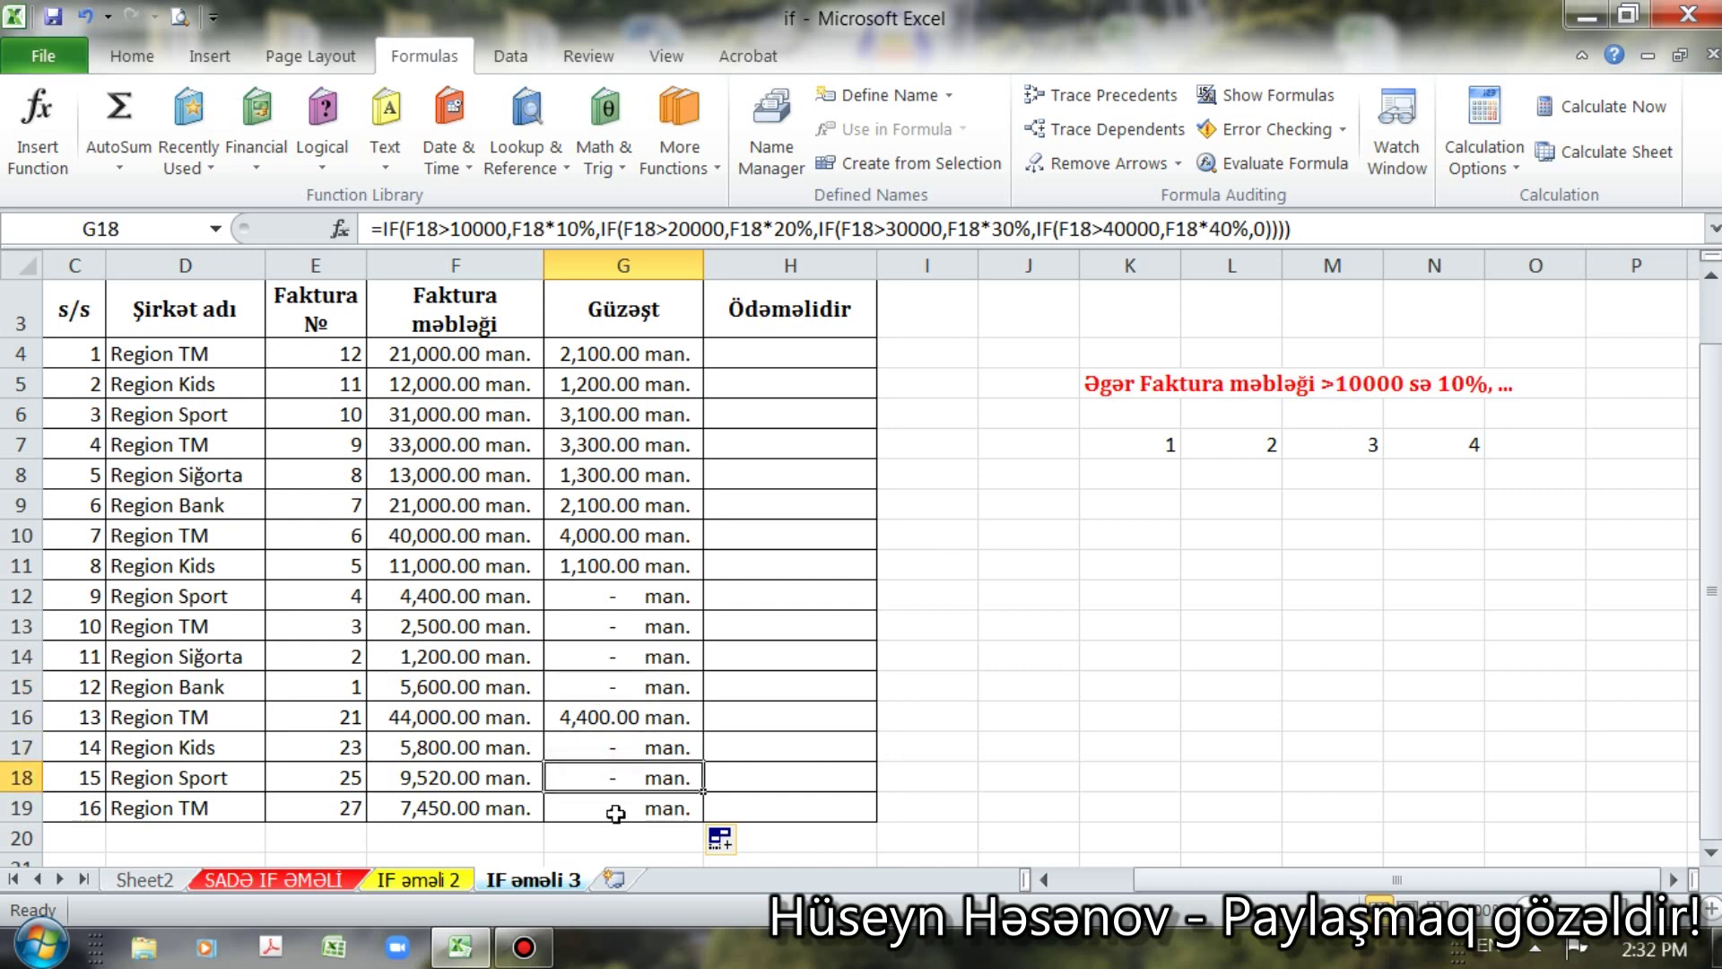
pyautogui.click(614, 815)
pyautogui.click(605, 603)
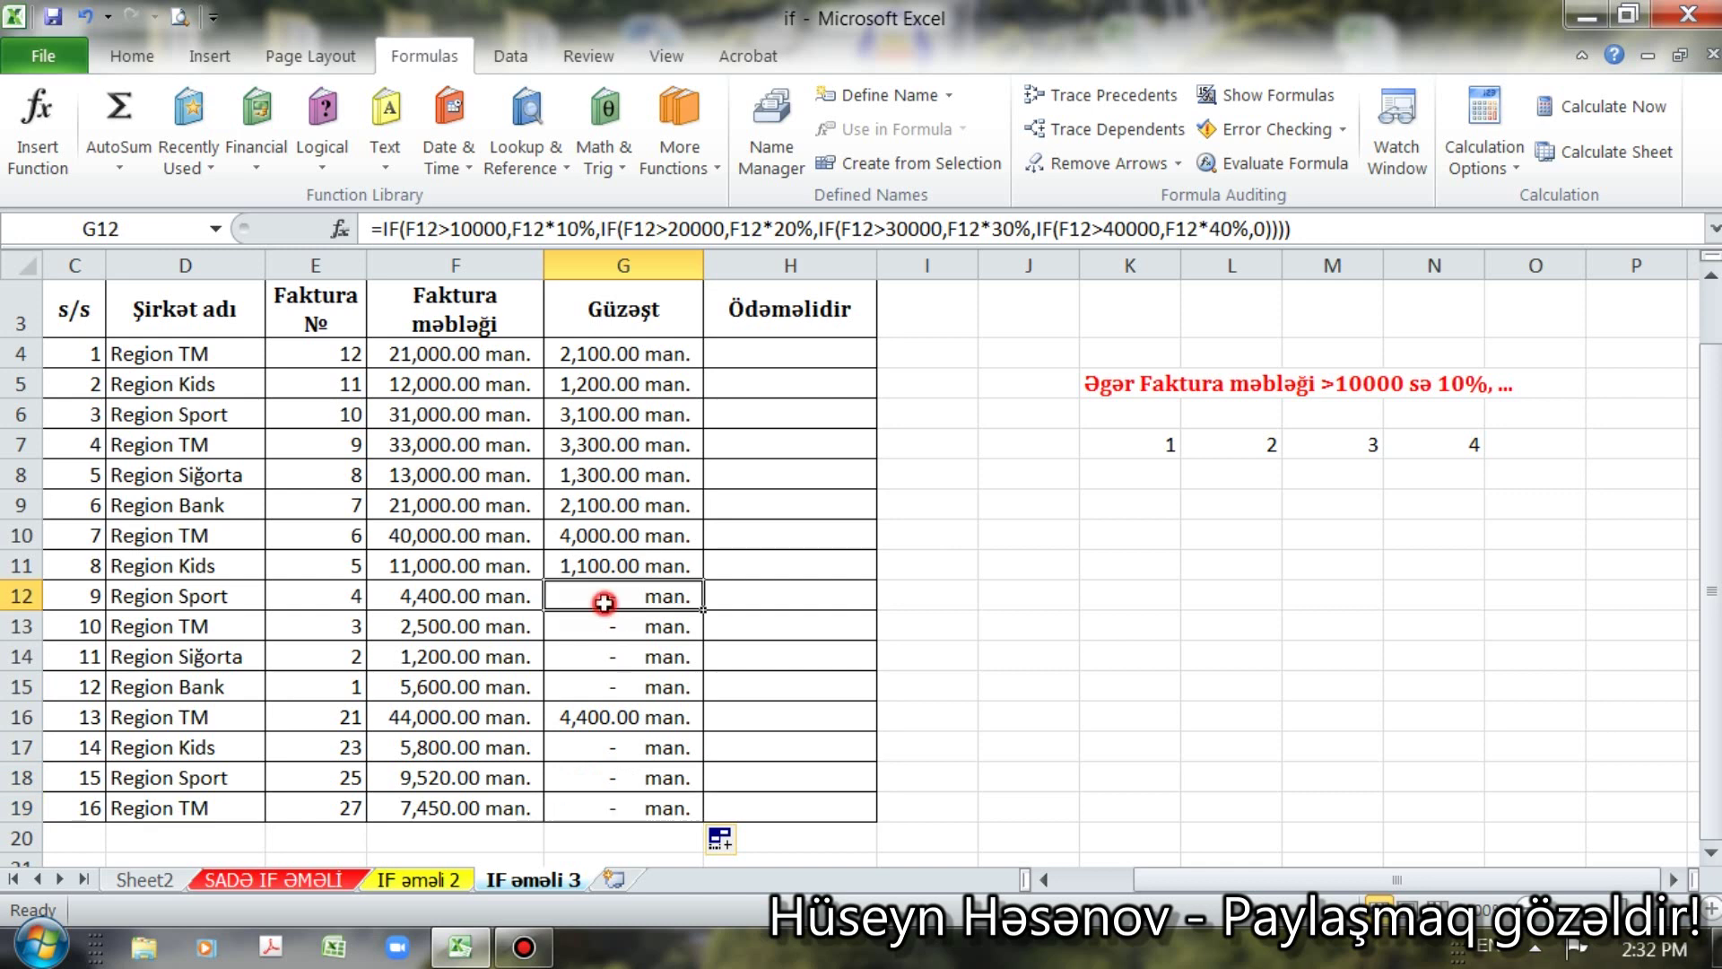
pyautogui.click(598, 623)
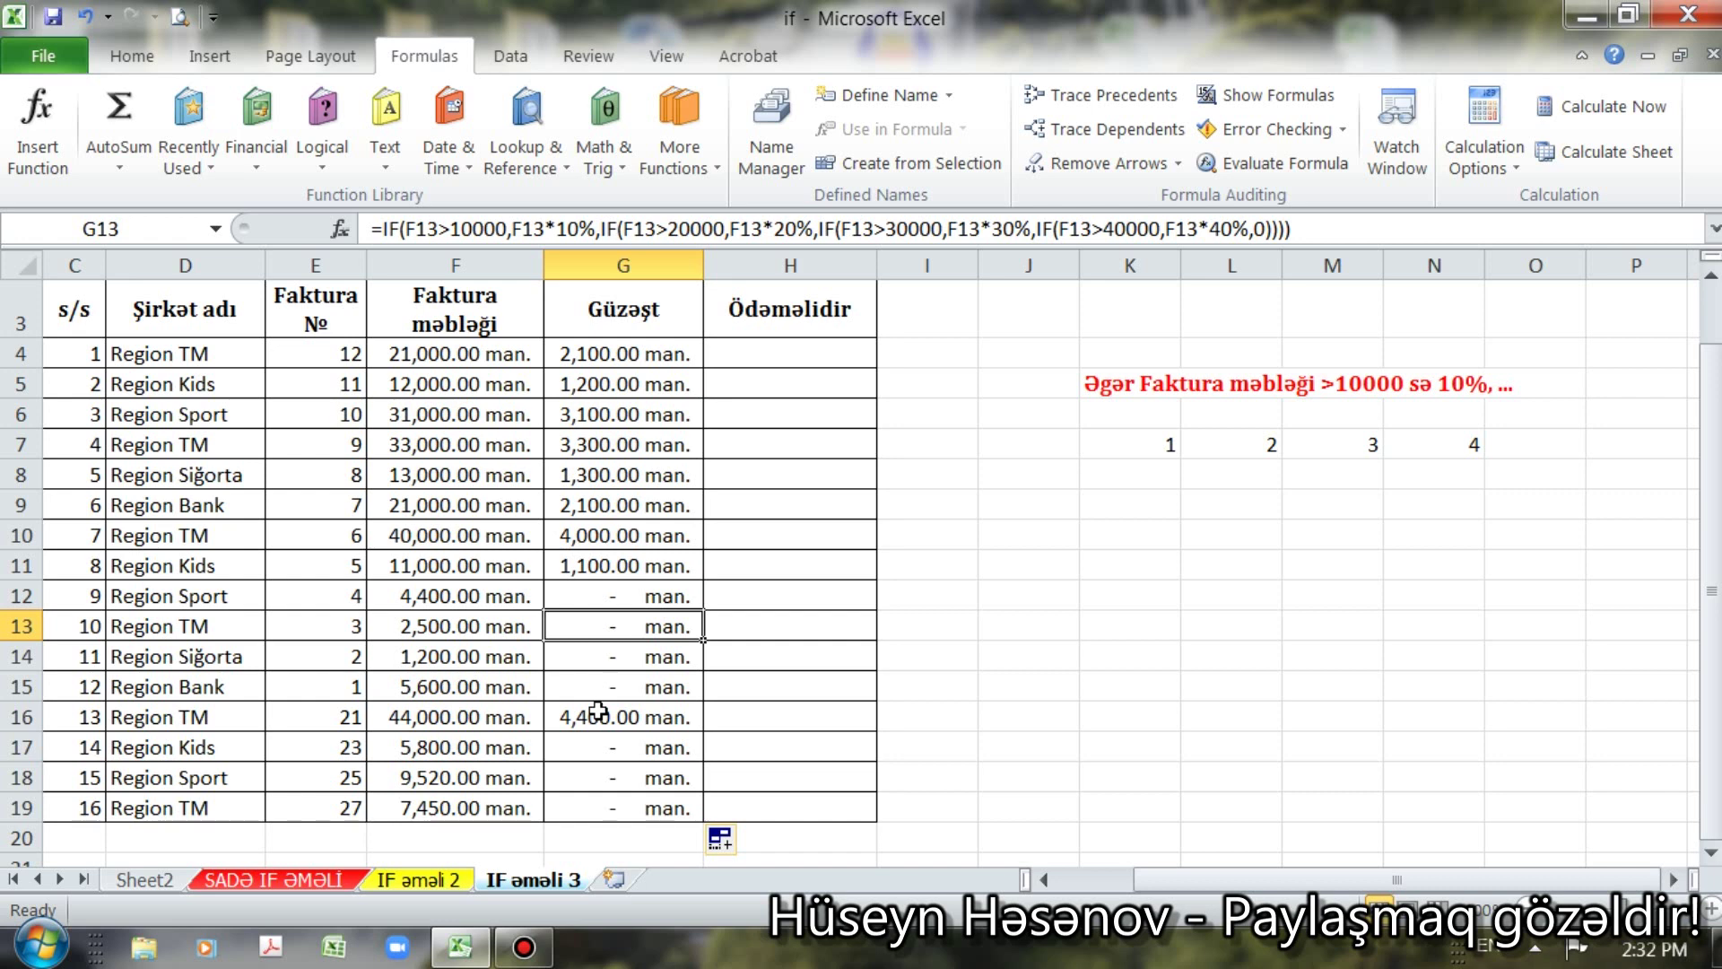
pyautogui.click(598, 713)
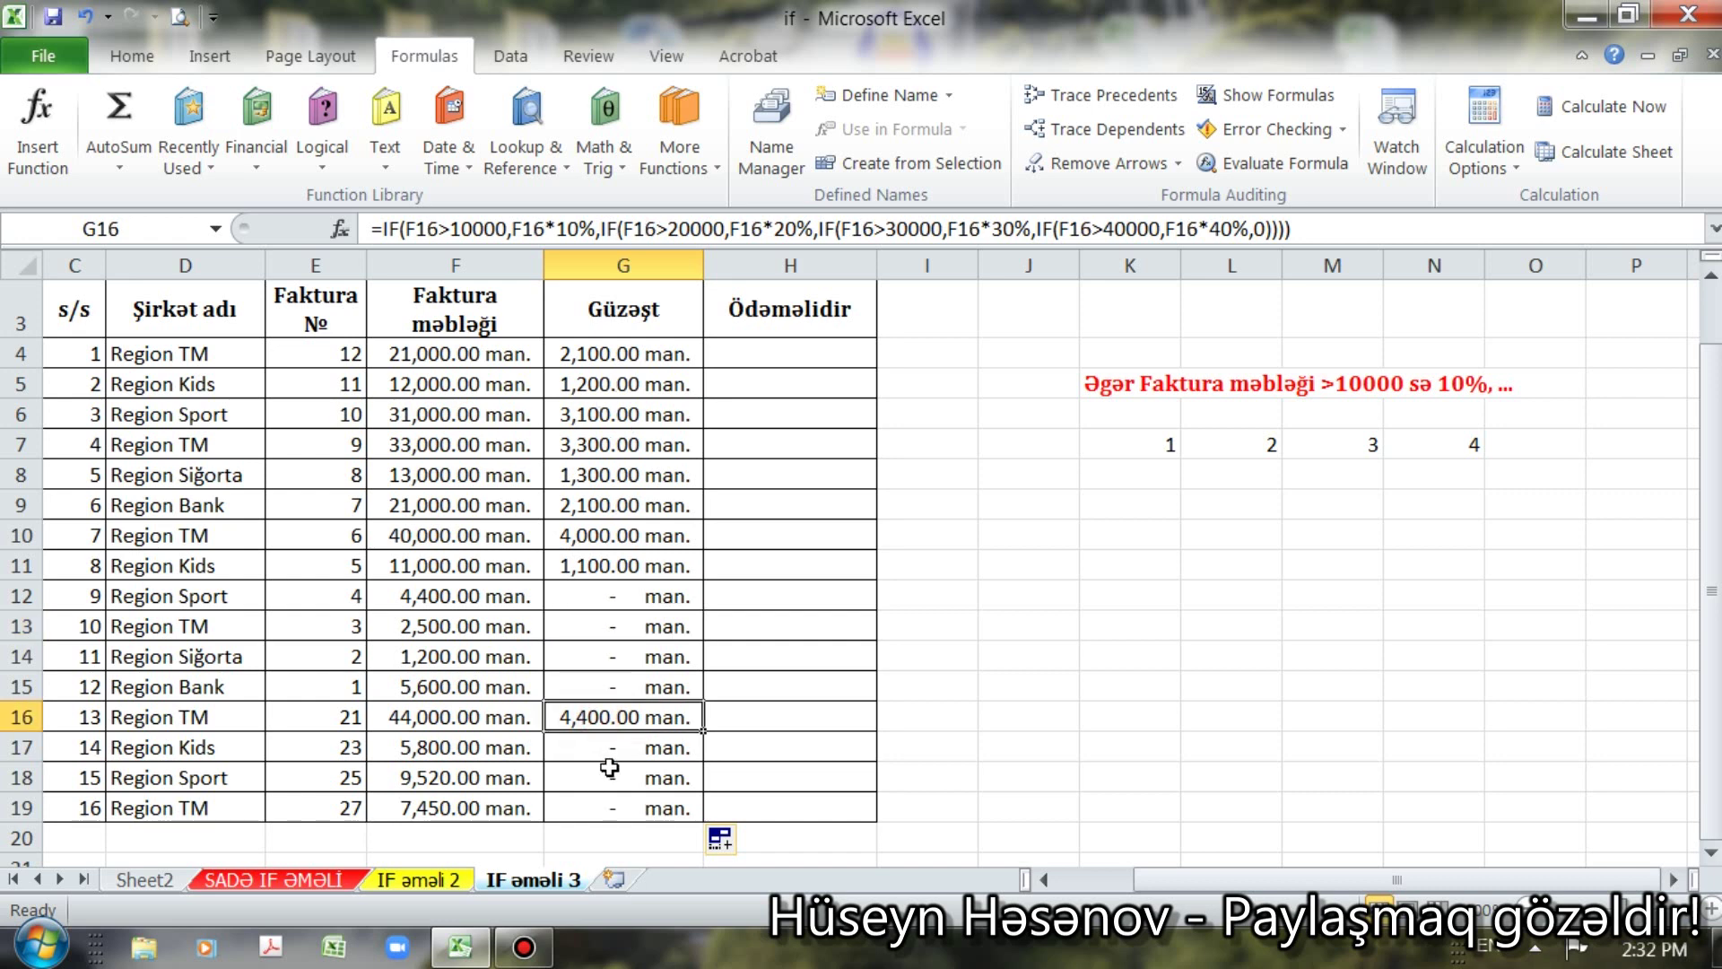
# Step: Compare the F4 invoice amount with its G4 discount, ending on H4
pyautogui.click(749, 359)
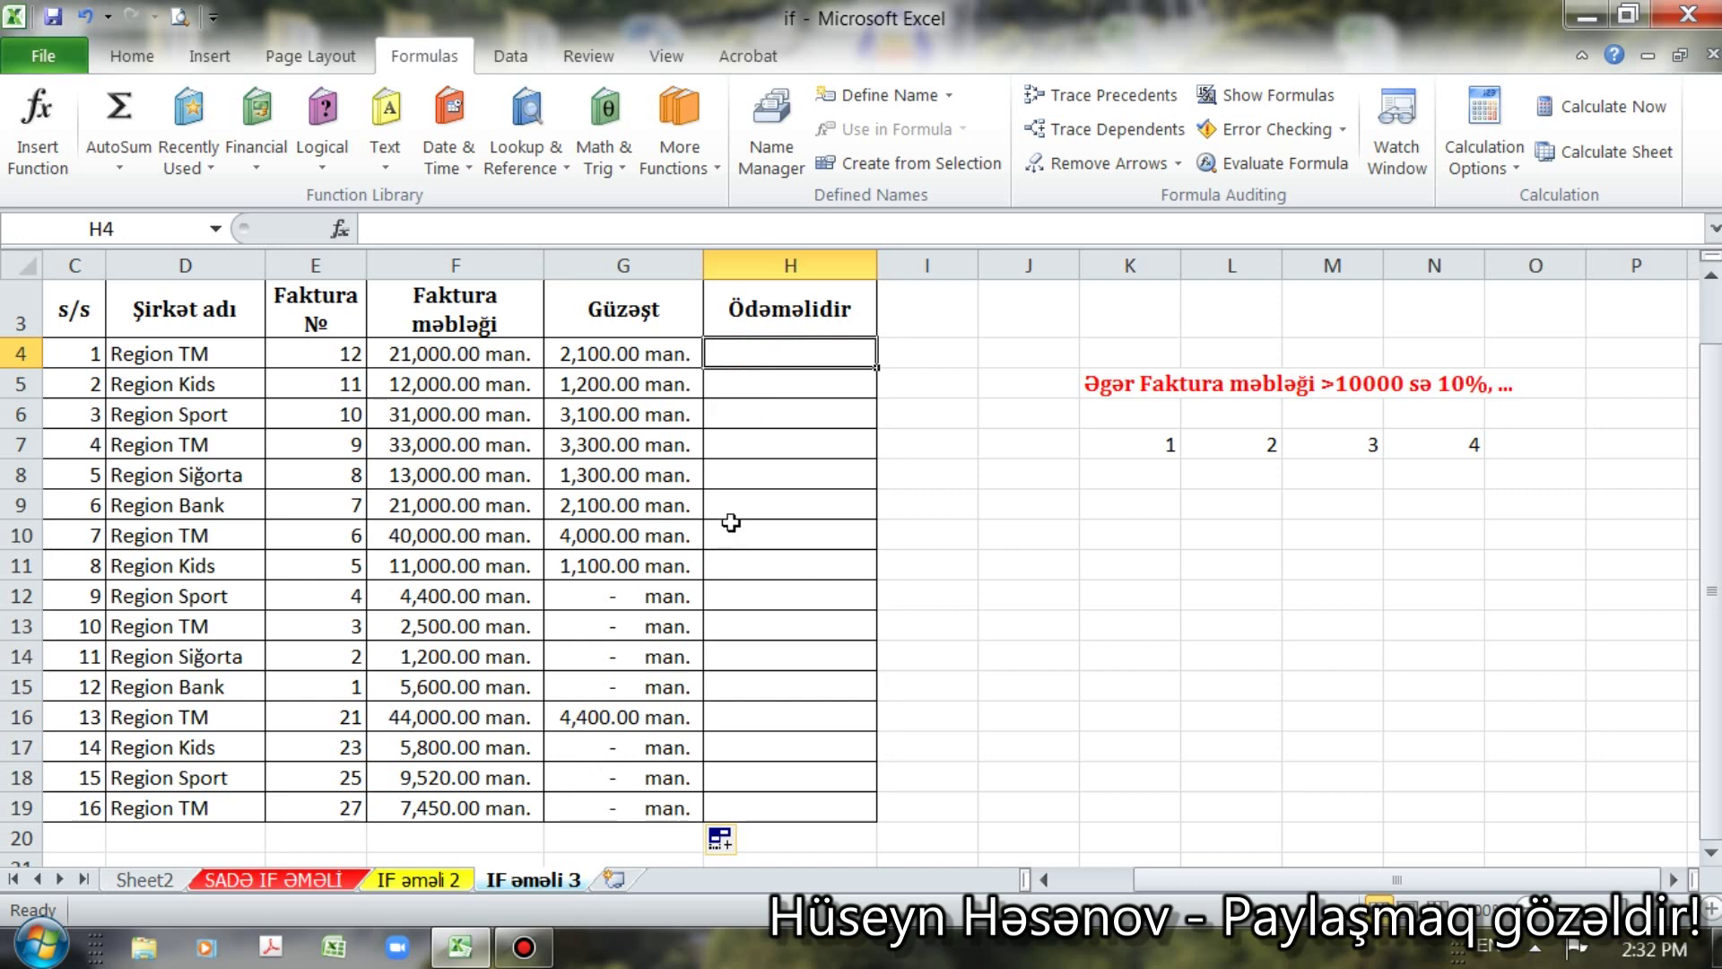
pyautogui.click(417, 357)
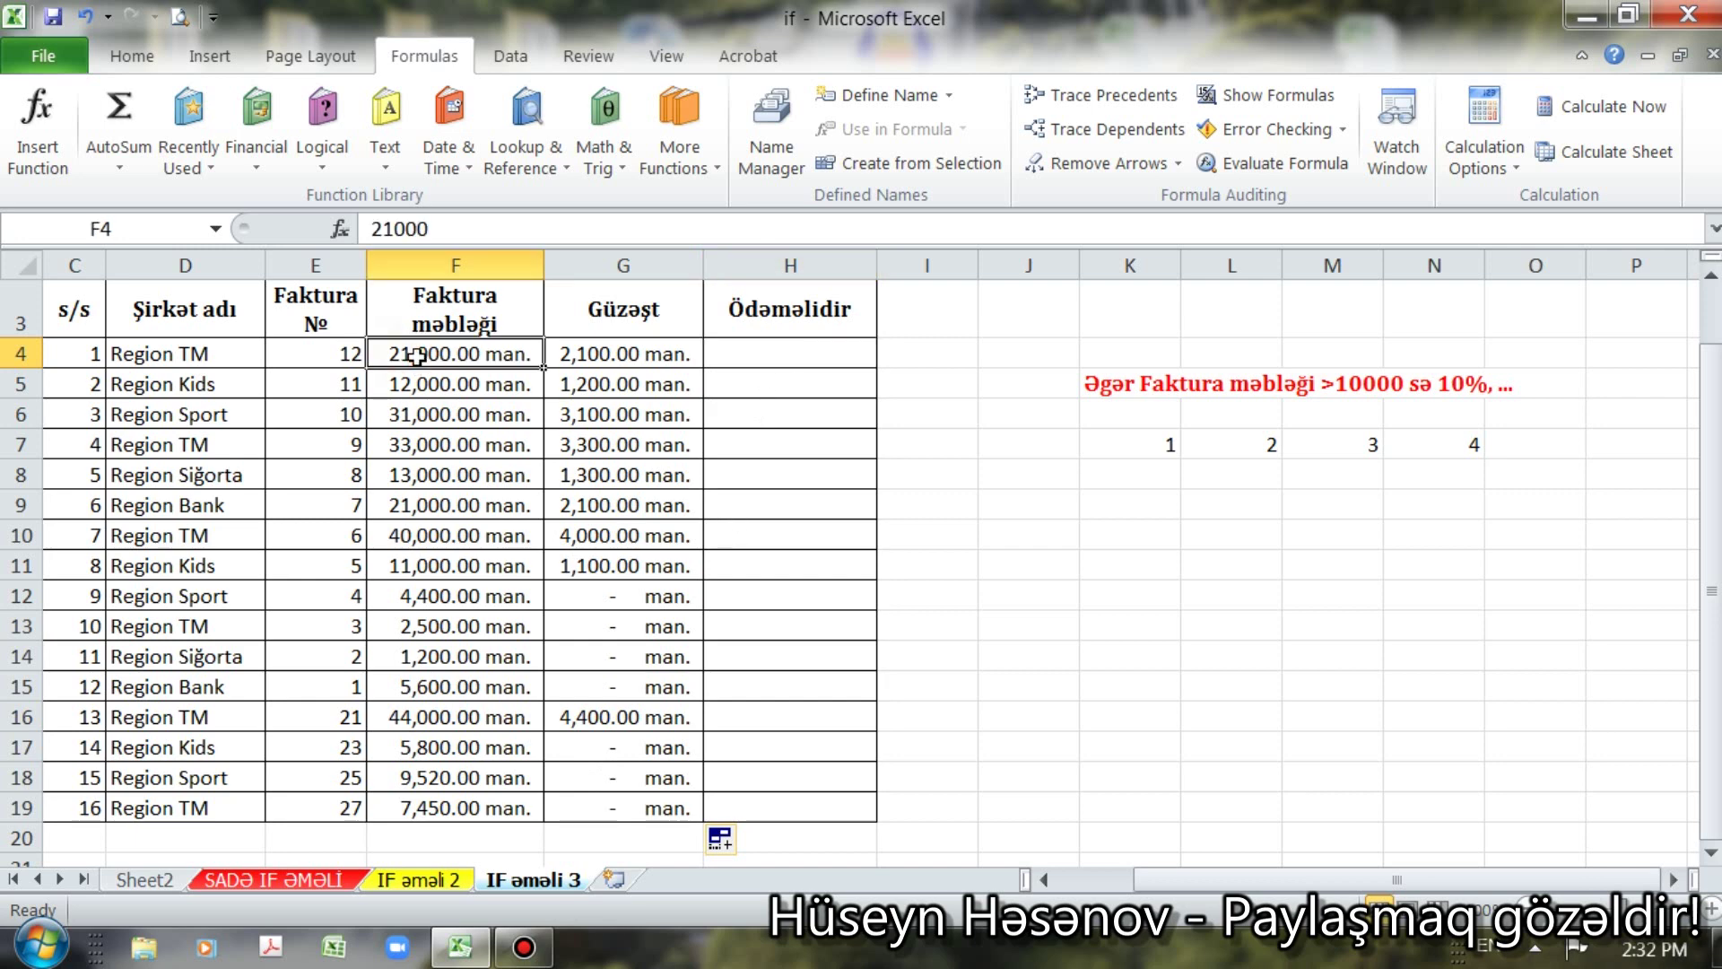
pyautogui.click(585, 355)
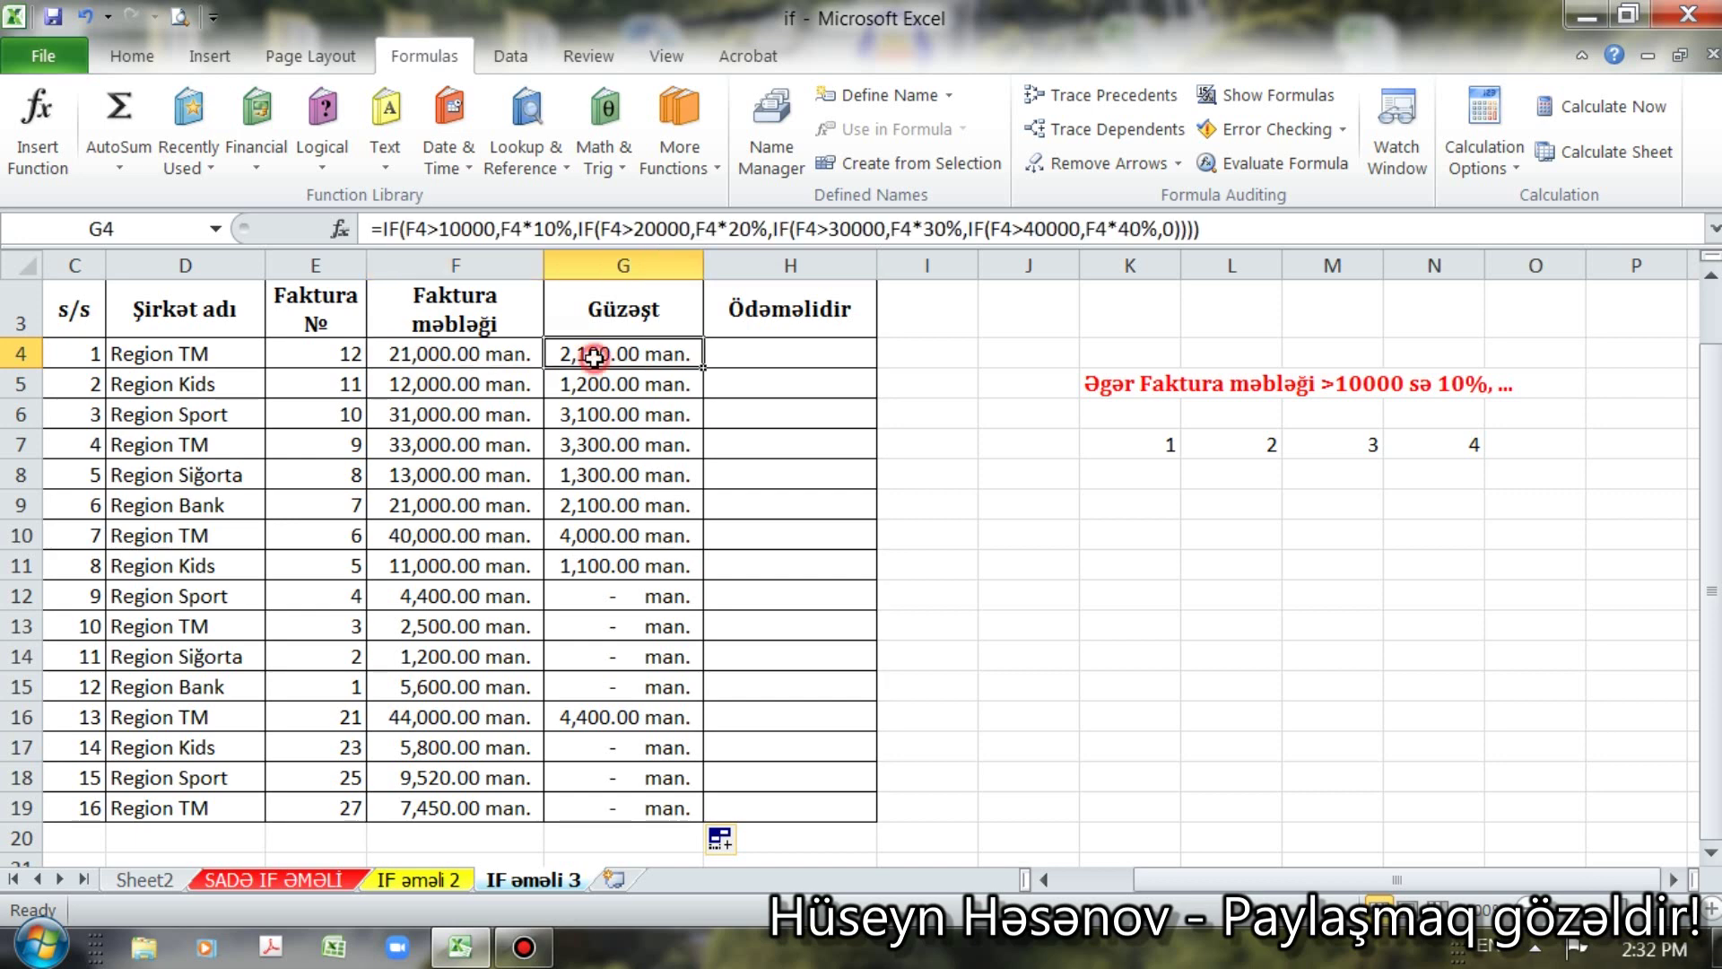
pyautogui.click(482, 352)
pyautogui.click(622, 352)
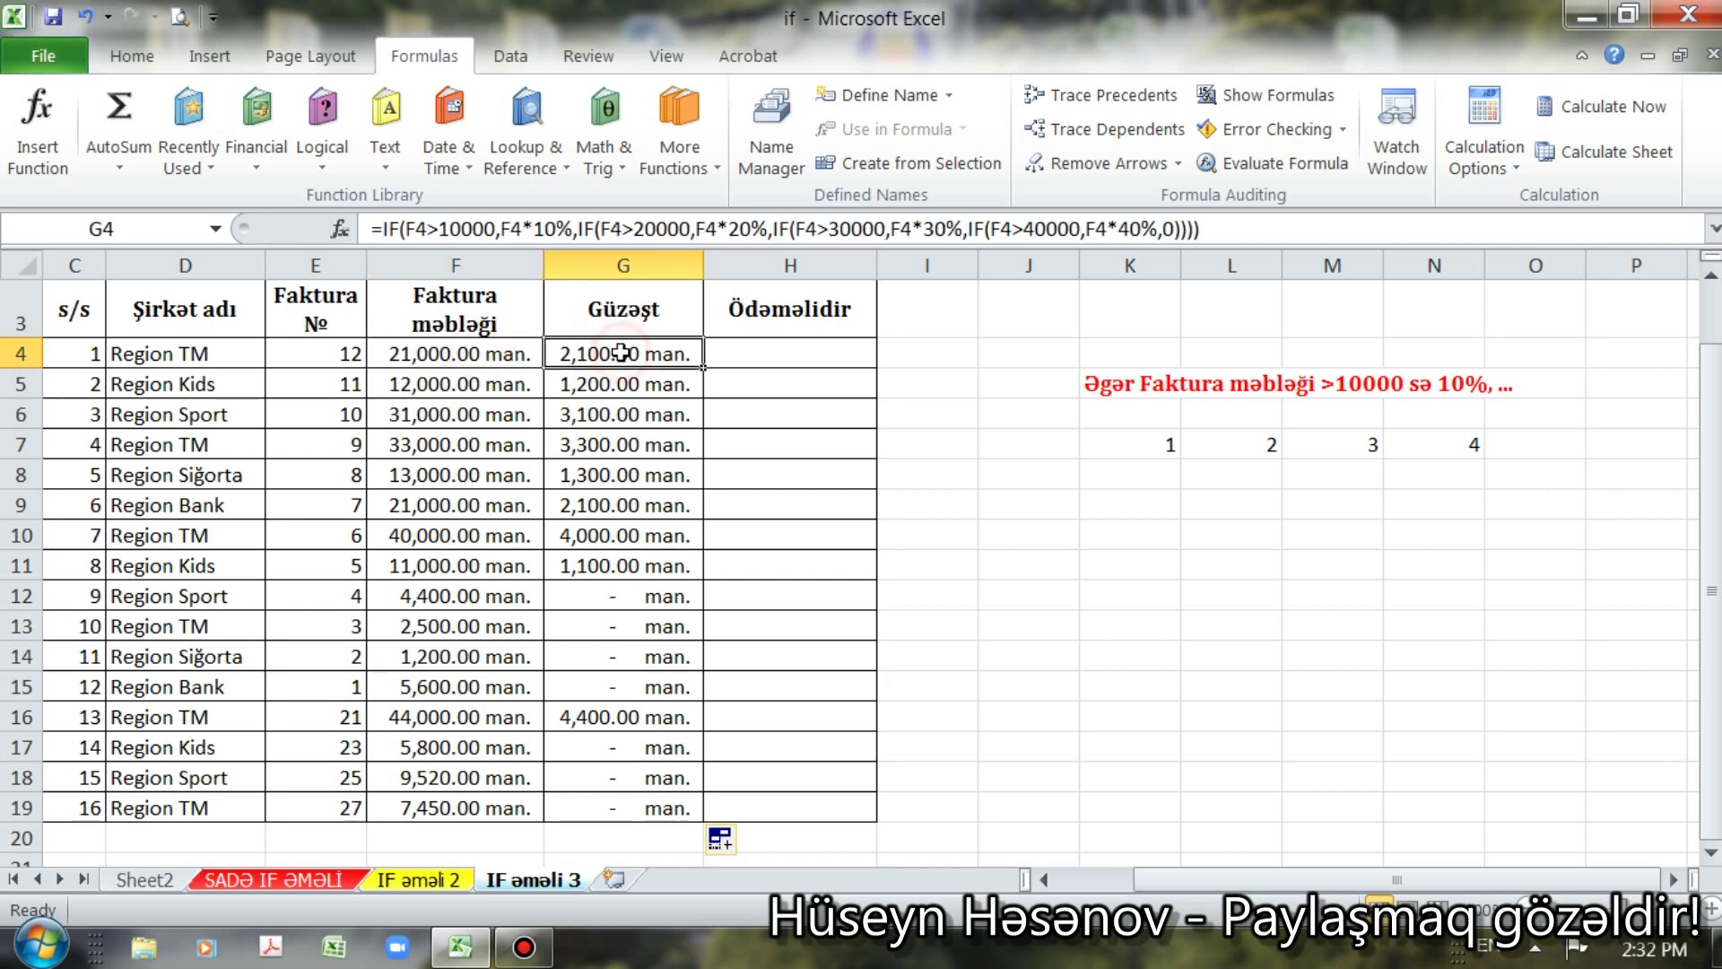
pyautogui.click(739, 353)
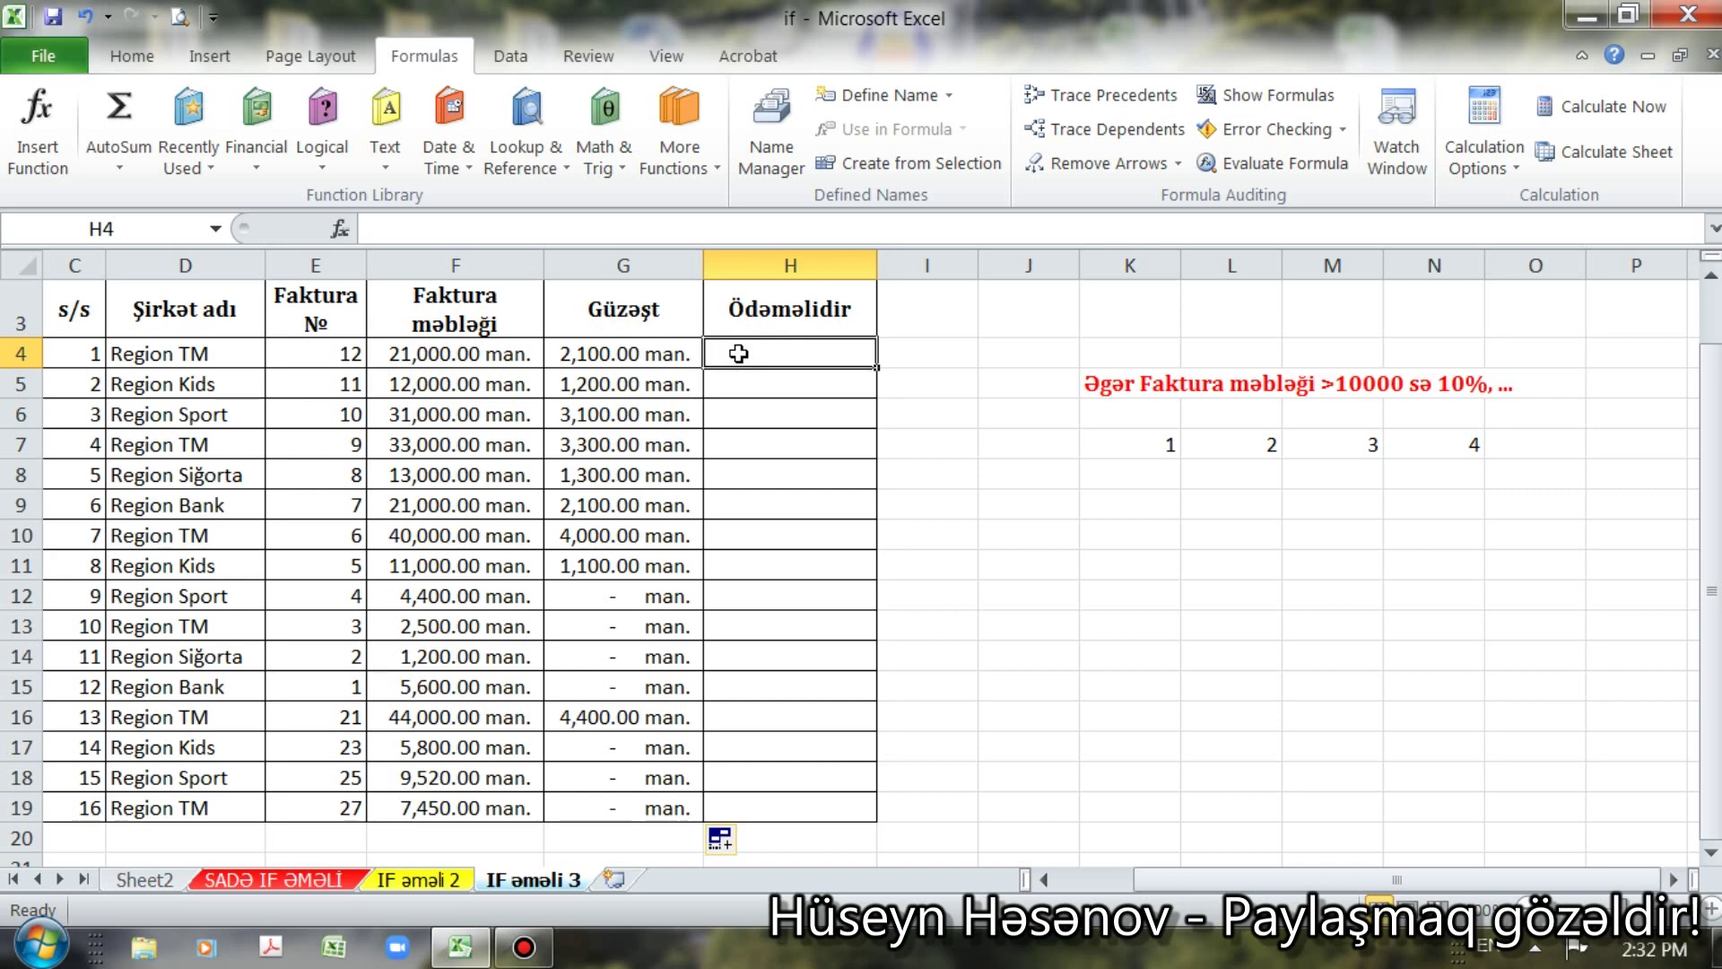
# Step: Enter the payable formula =F4-G4 in H4
pyautogui.write('=')
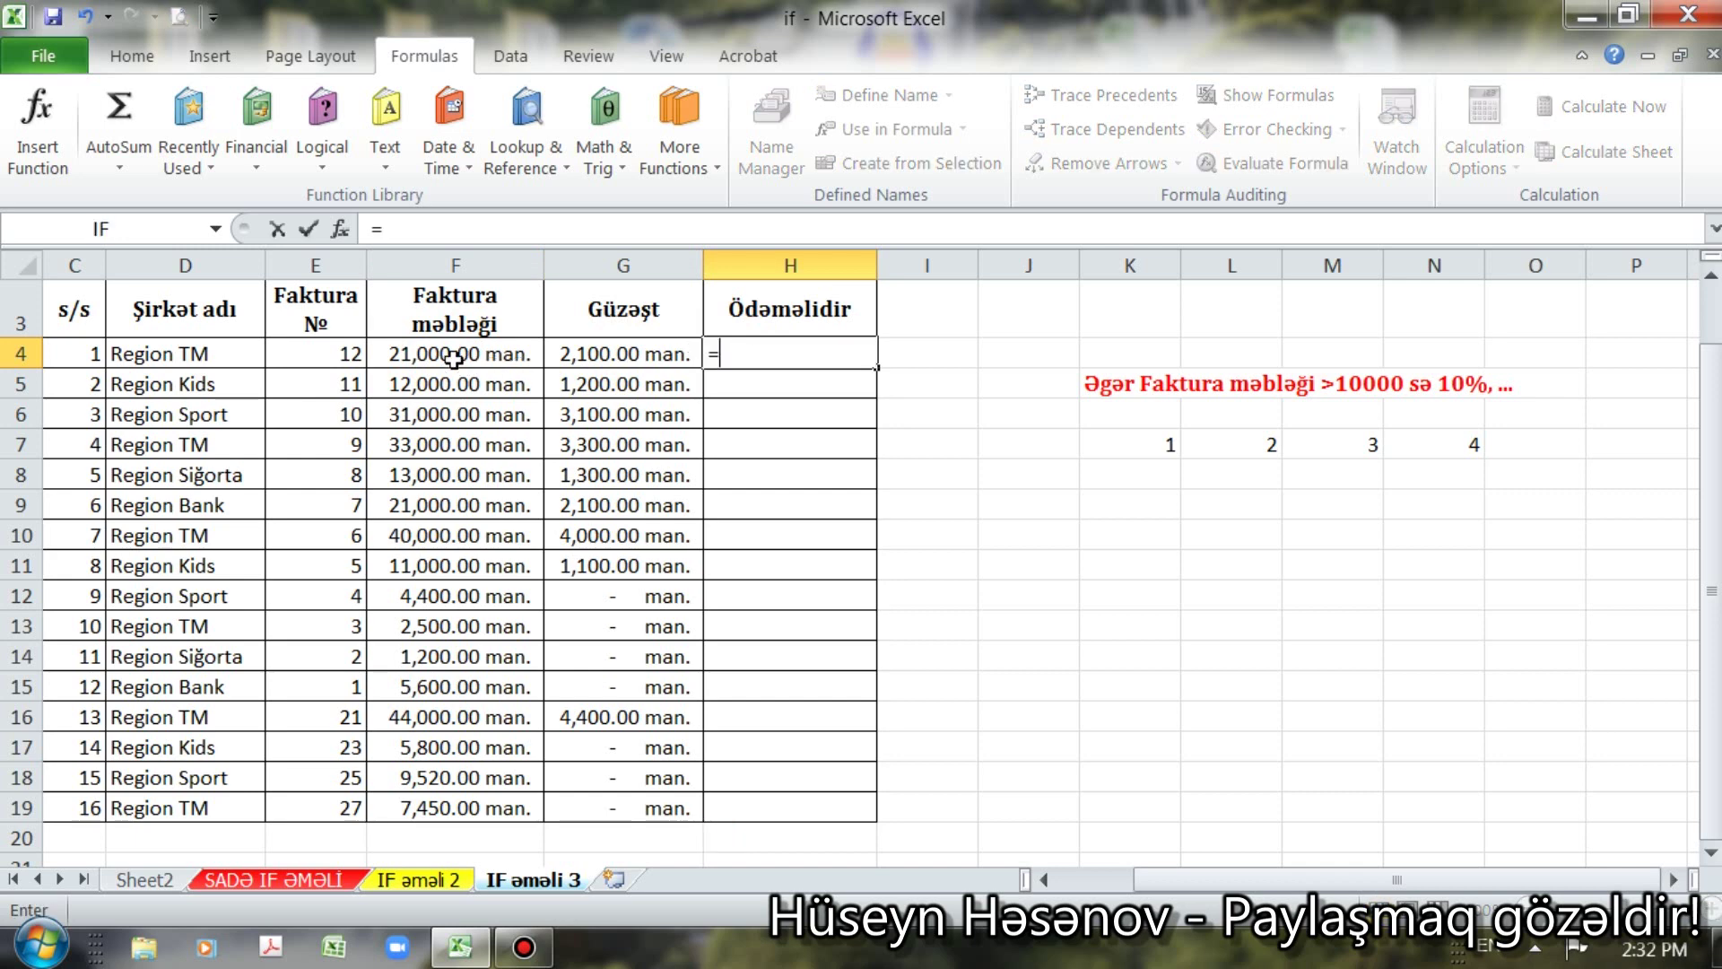
pyautogui.click(455, 359)
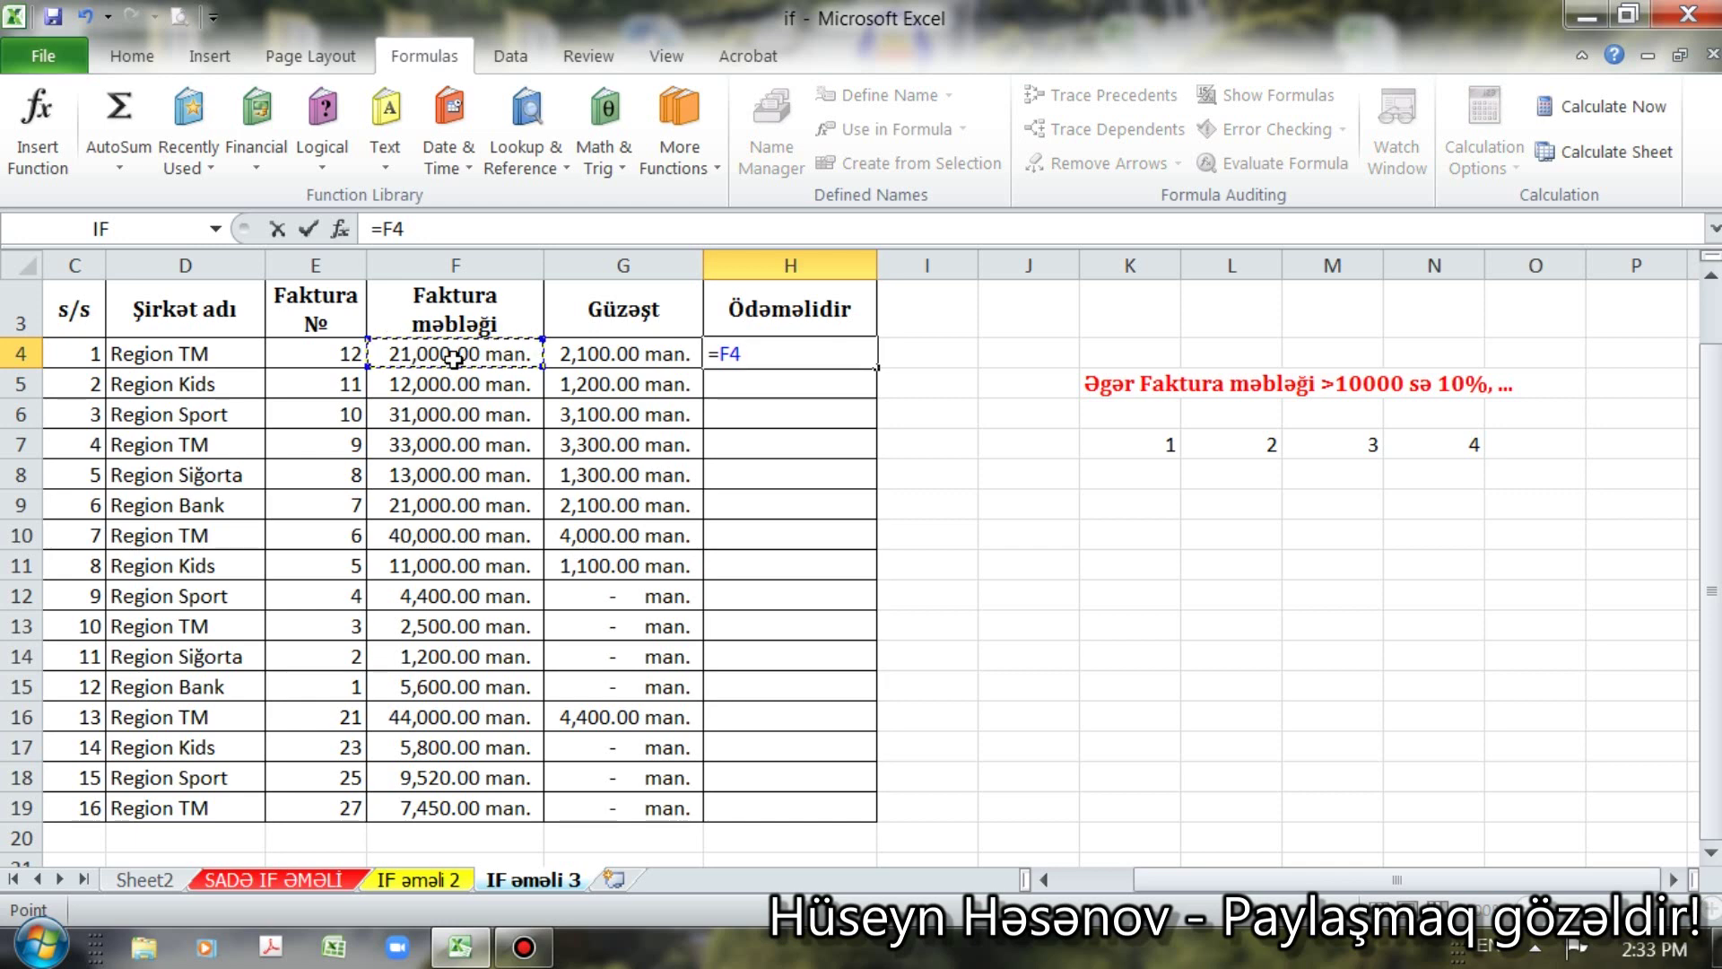
pyautogui.write('-')
pyautogui.click(580, 354)
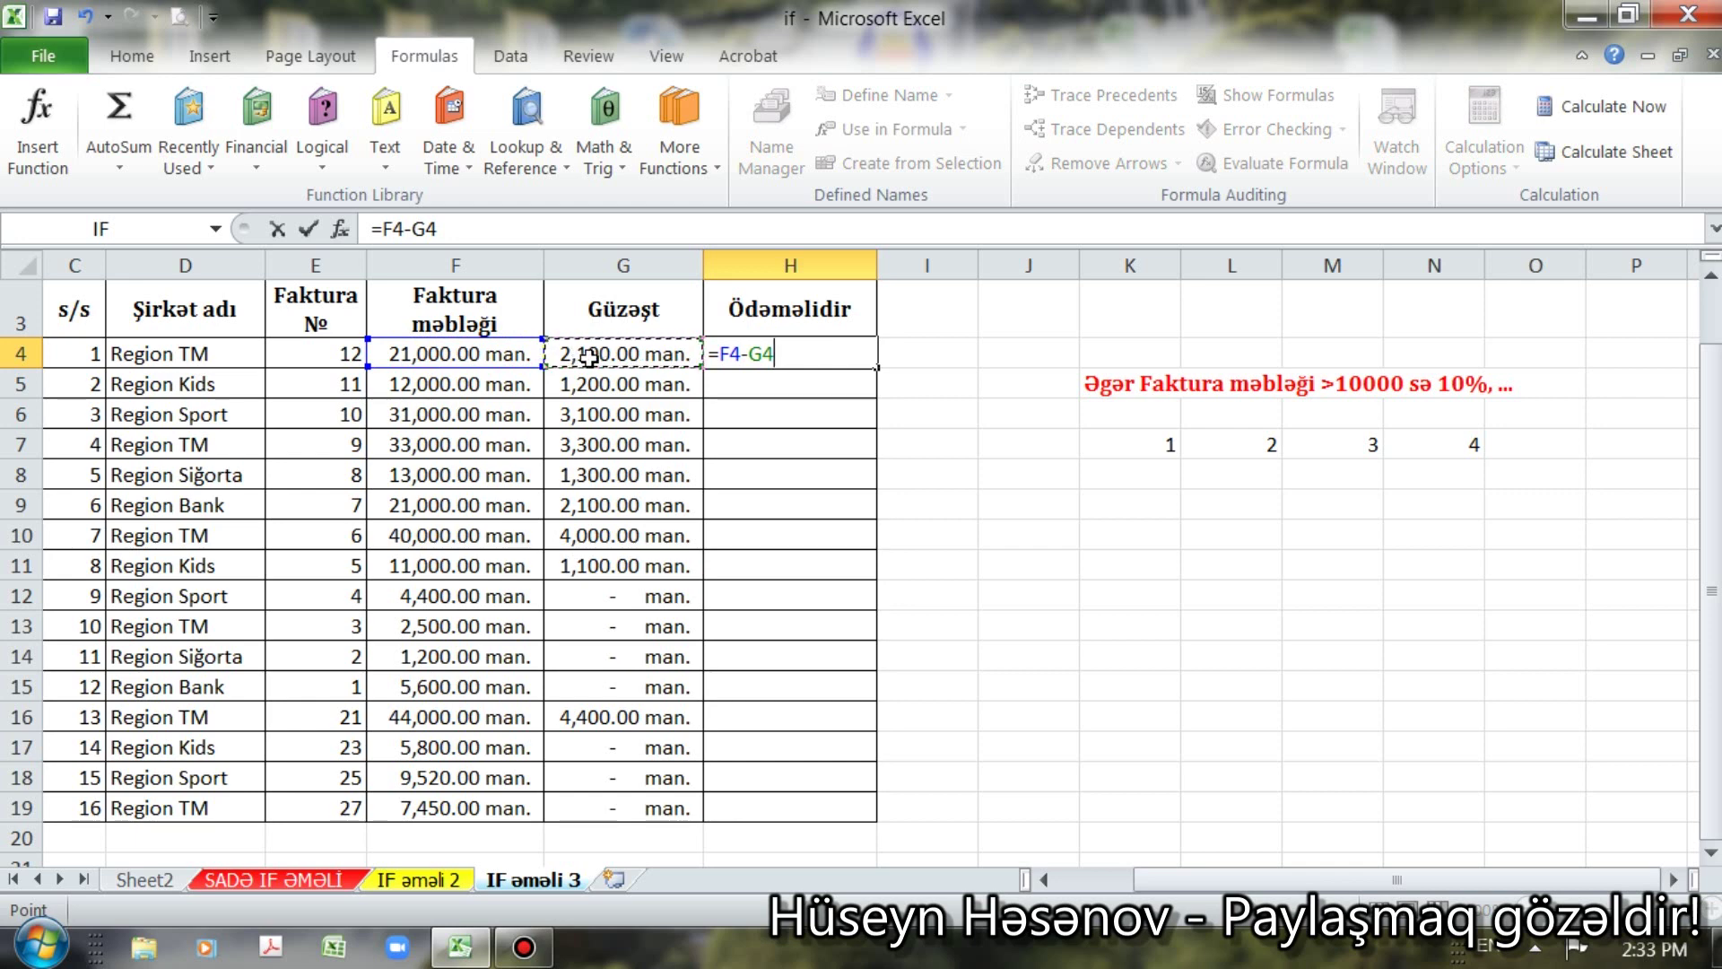
pyautogui.press('Return')
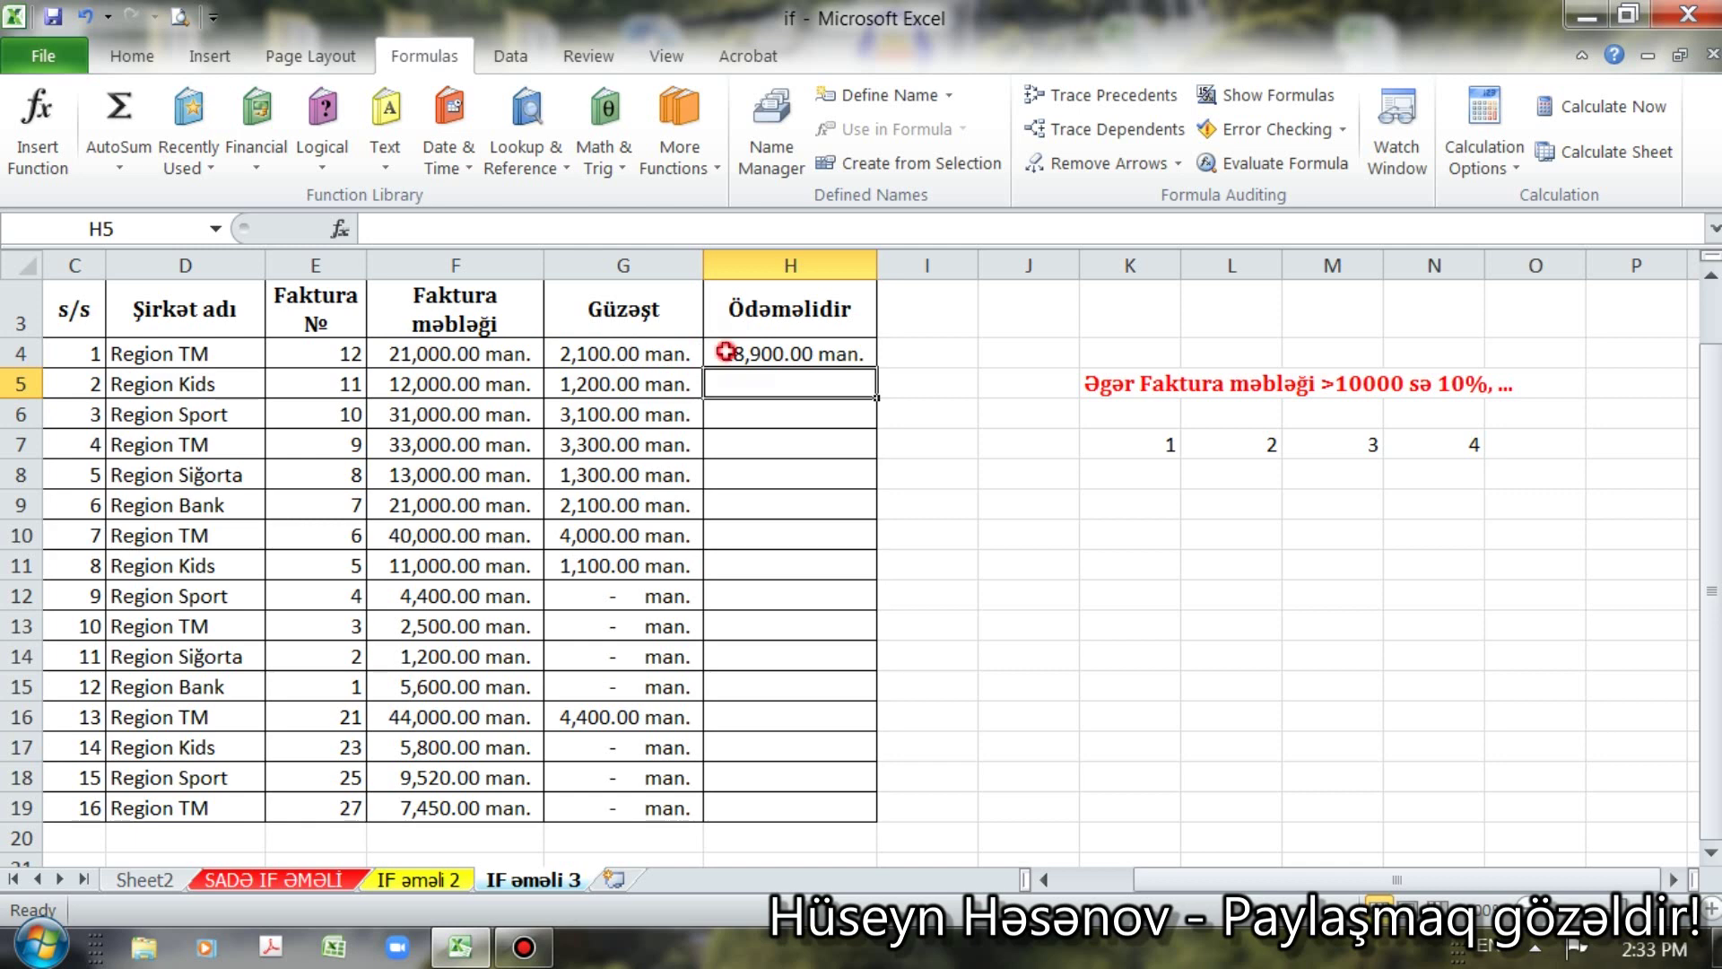
pyautogui.click(730, 352)
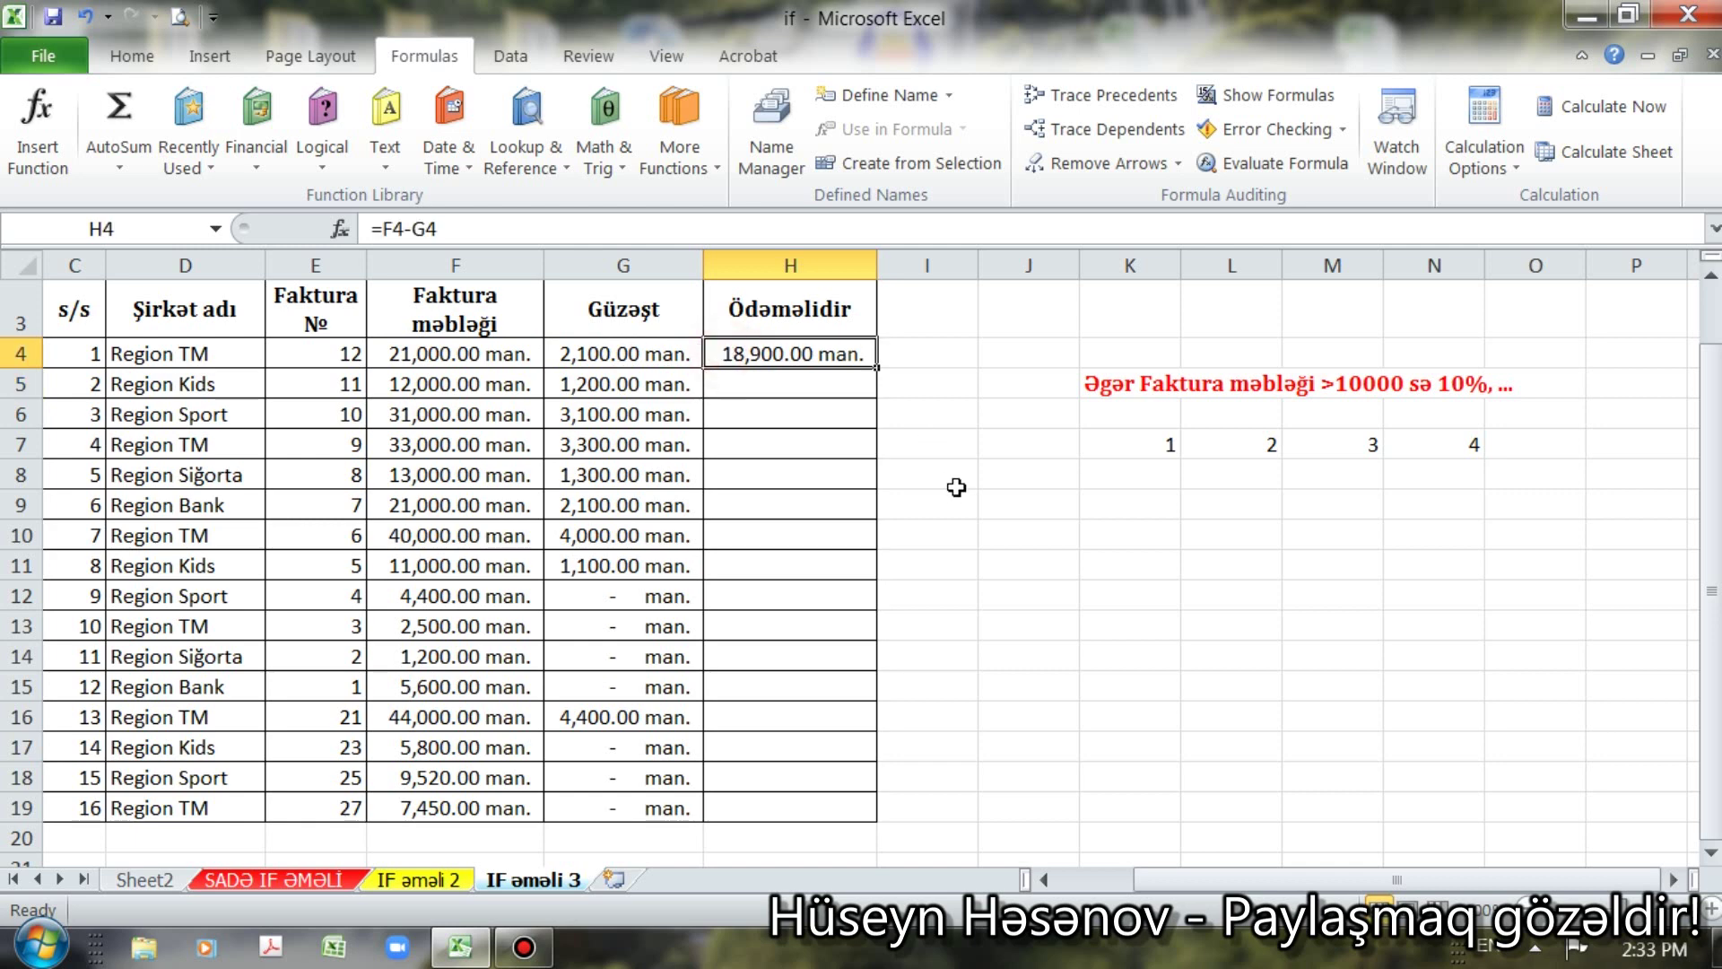
# Step: Fill =F4-G4 down to H19 and verify H12–H14 against F12 and G12
pyautogui.doubleClick(878, 369)
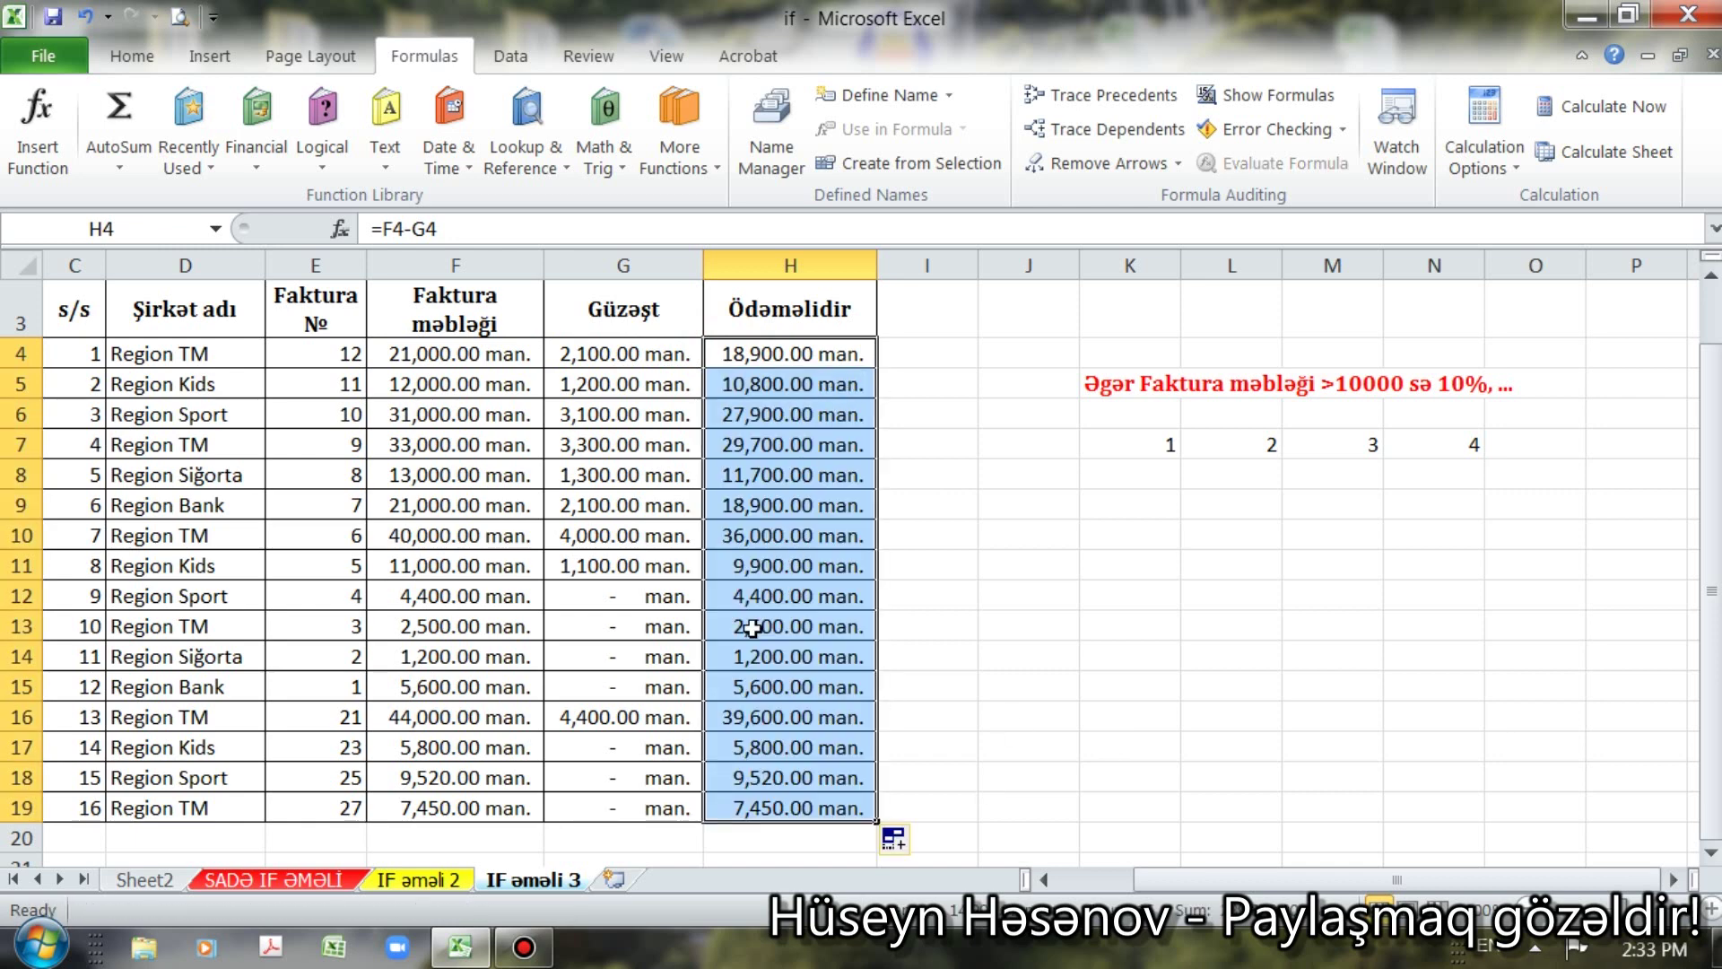
pyautogui.click(732, 600)
pyautogui.click(468, 599)
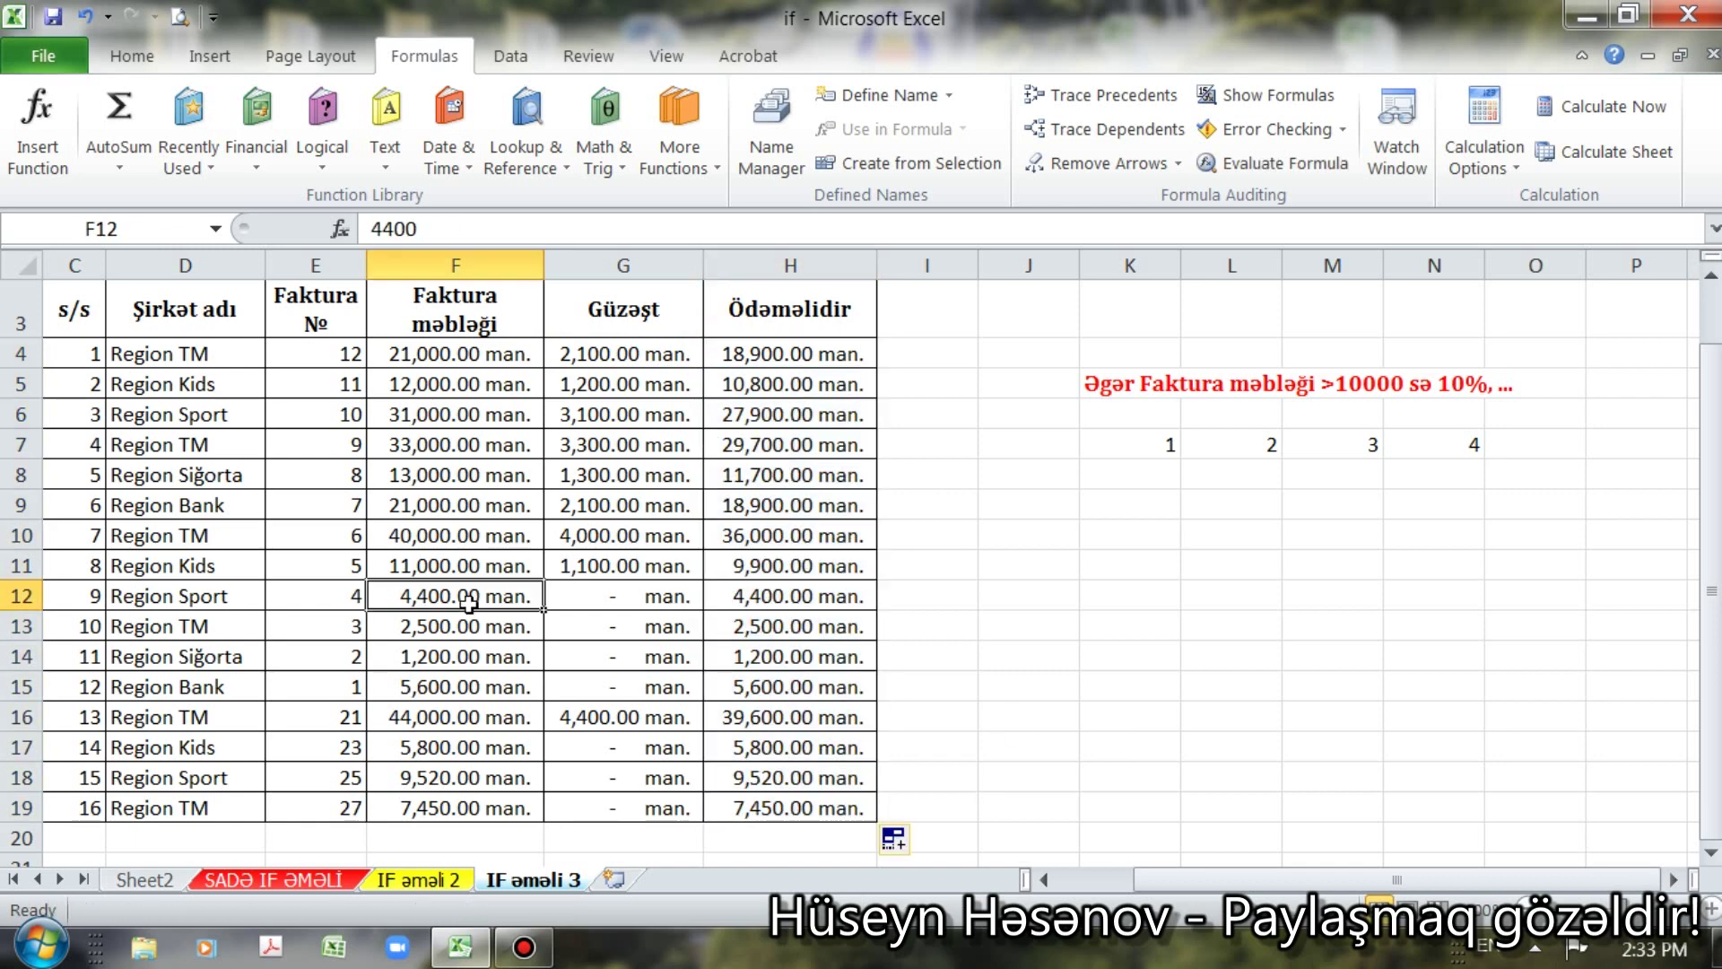
pyautogui.click(617, 601)
pyautogui.click(750, 600)
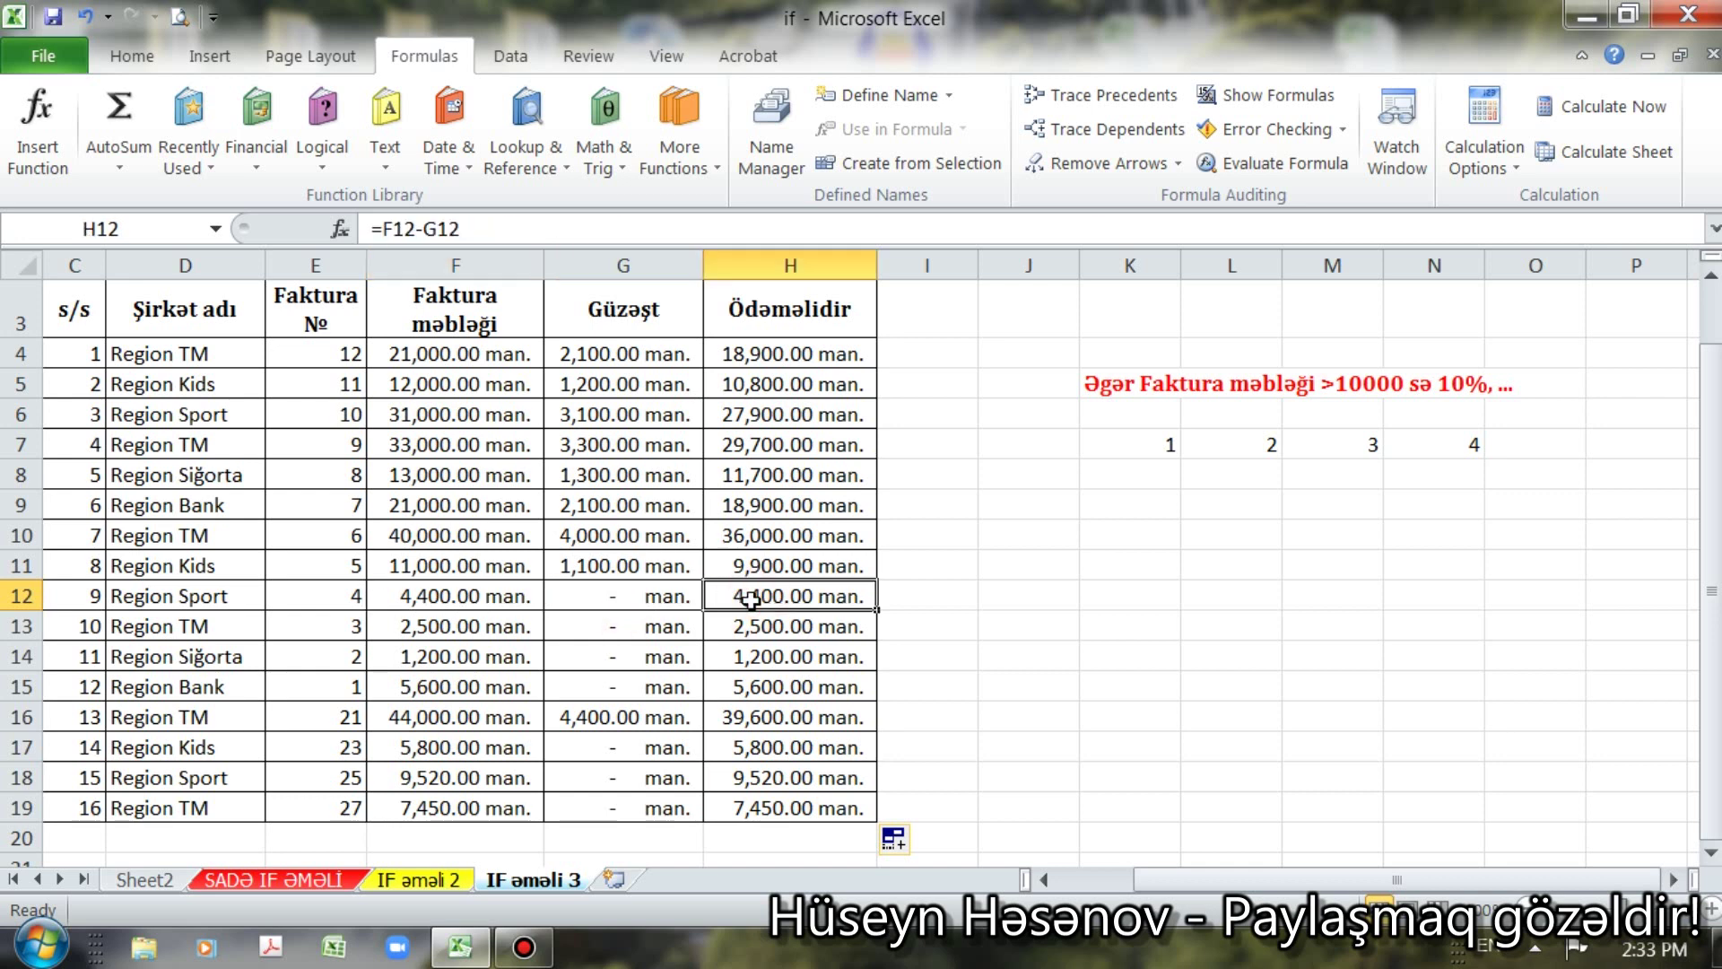
pyautogui.click(758, 628)
pyautogui.click(765, 659)
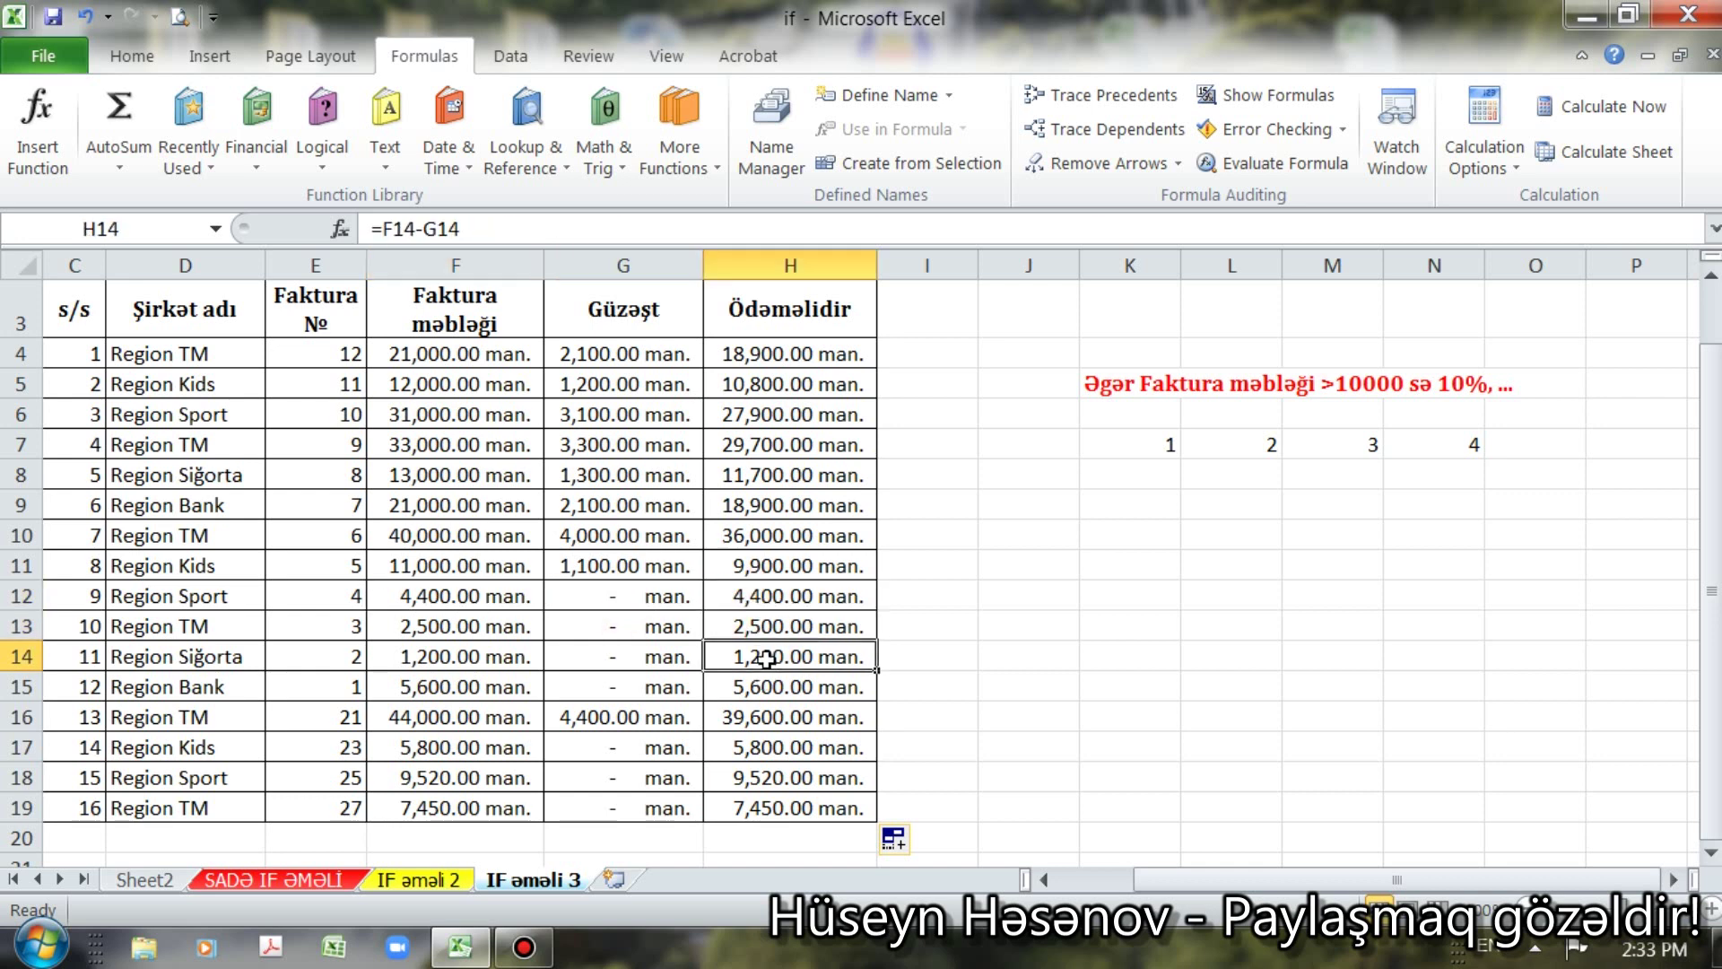
# Step: Recheck the H4 and G4 formulas, then select the payable amounts in H4:H19
pyautogui.click(768, 353)
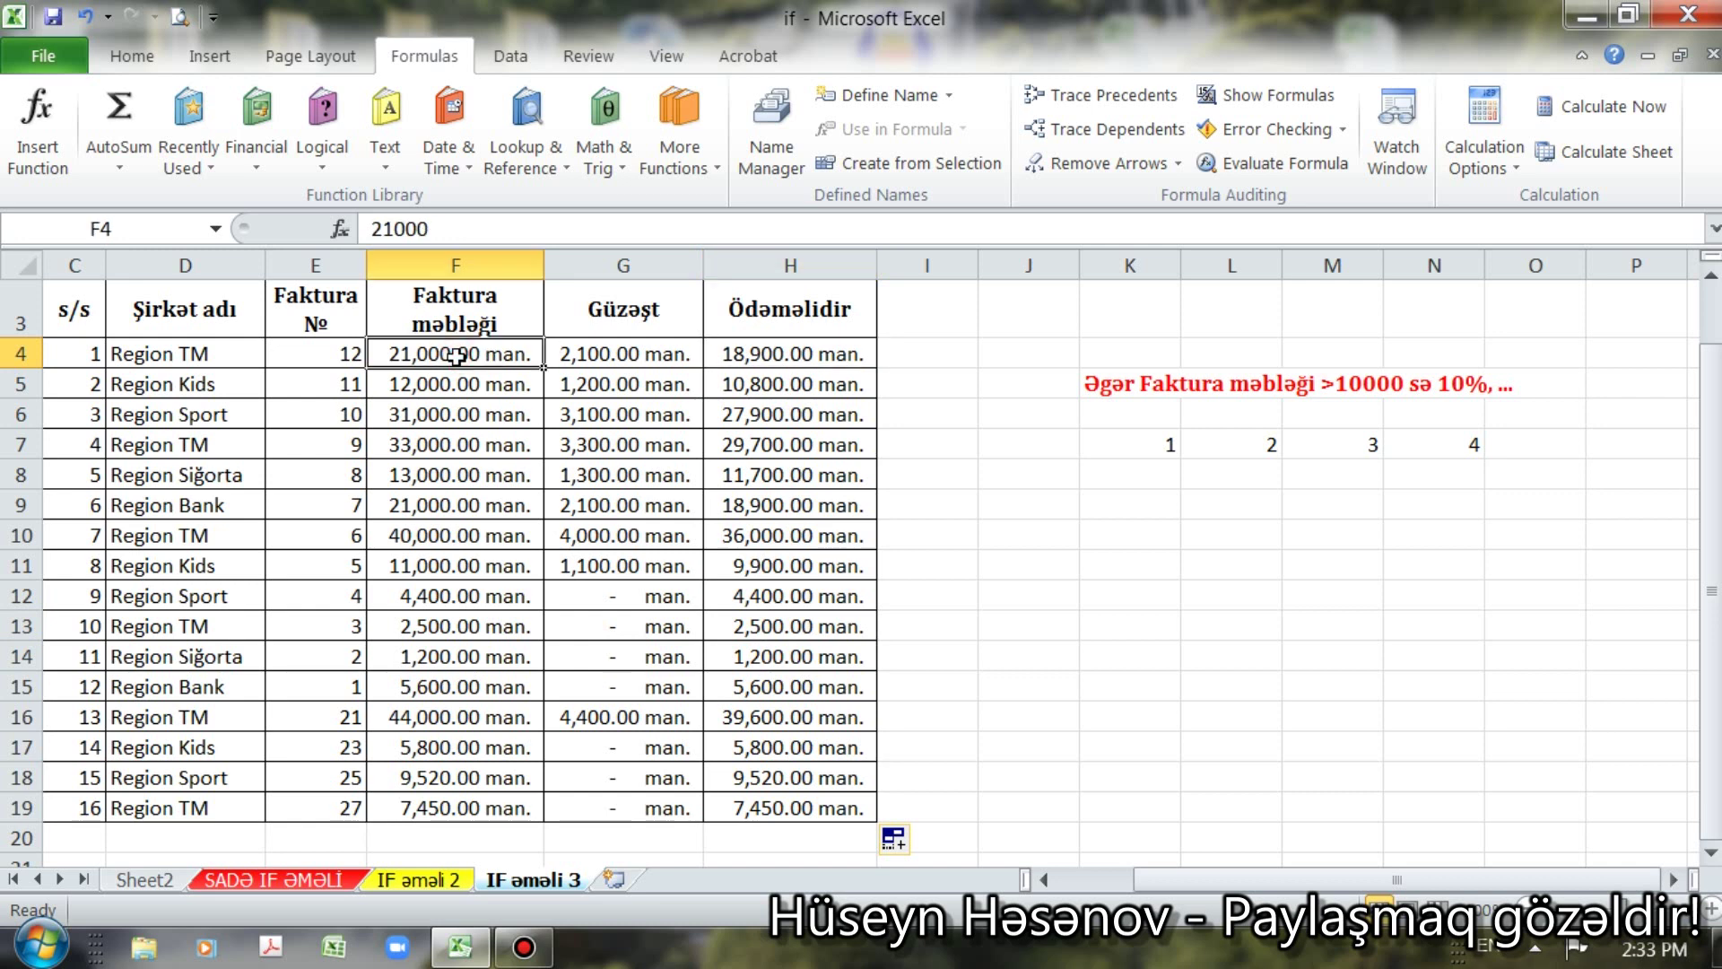
pyautogui.click(601, 361)
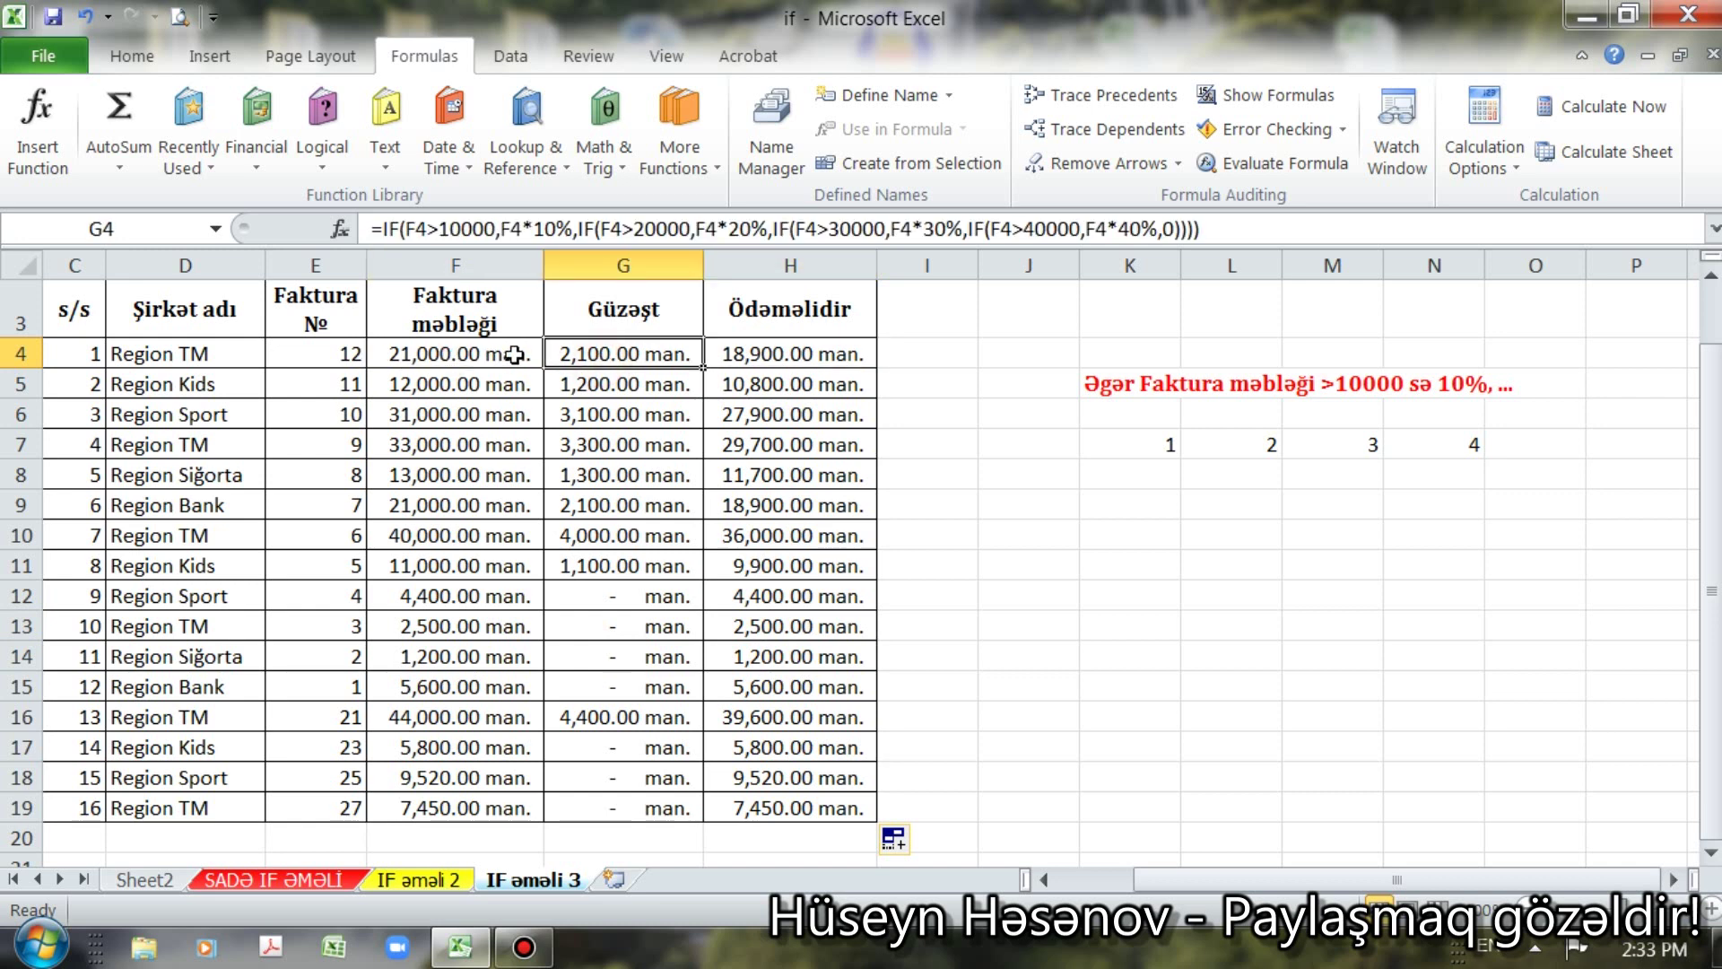
pyautogui.moveTo(779, 359); pyautogui.dragTo(777, 804)
pyautogui.press('Delete')
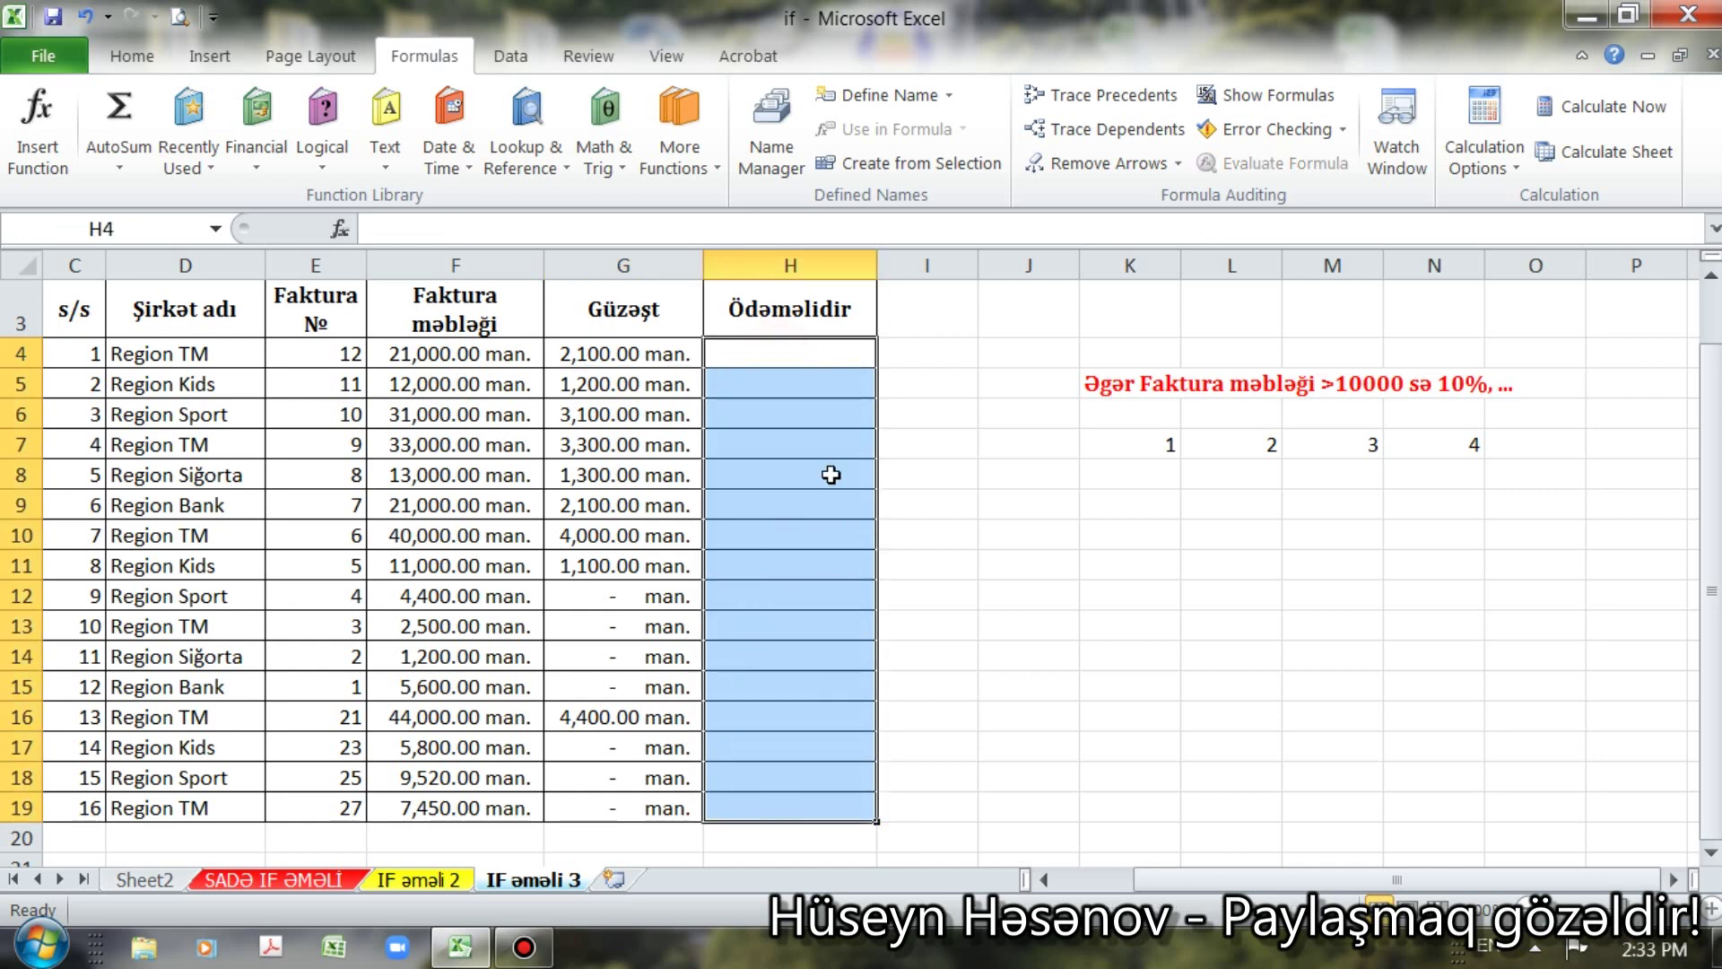
pyautogui.click(769, 351)
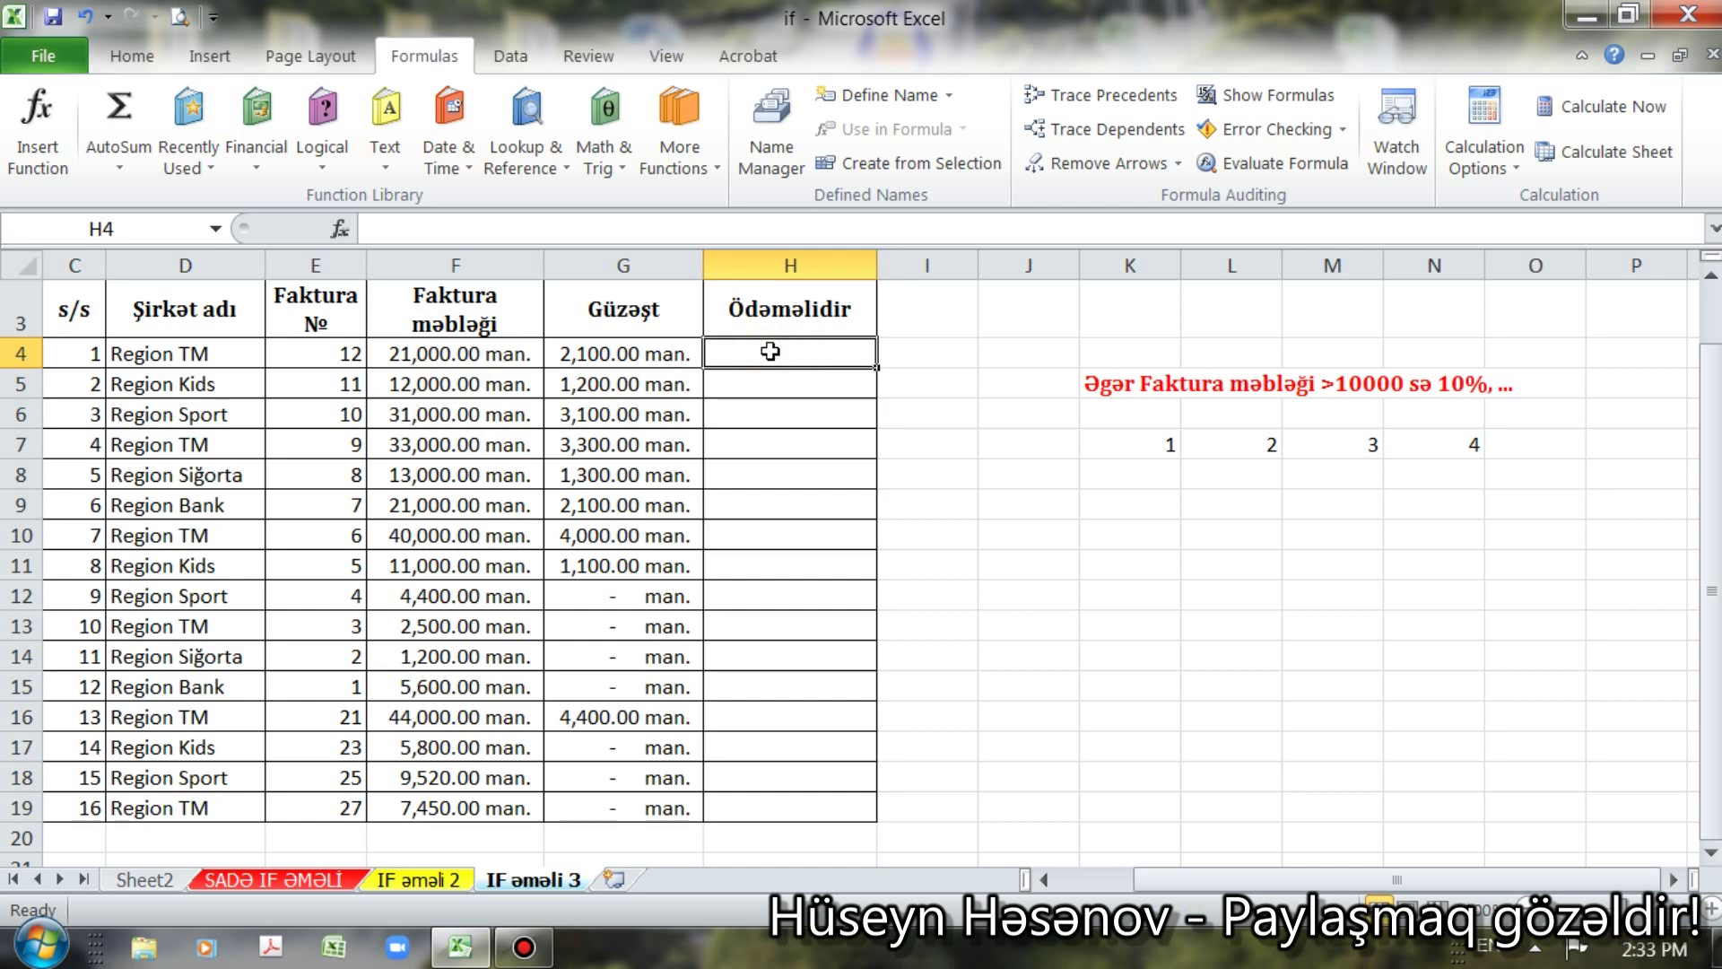
pyautogui.write('=')
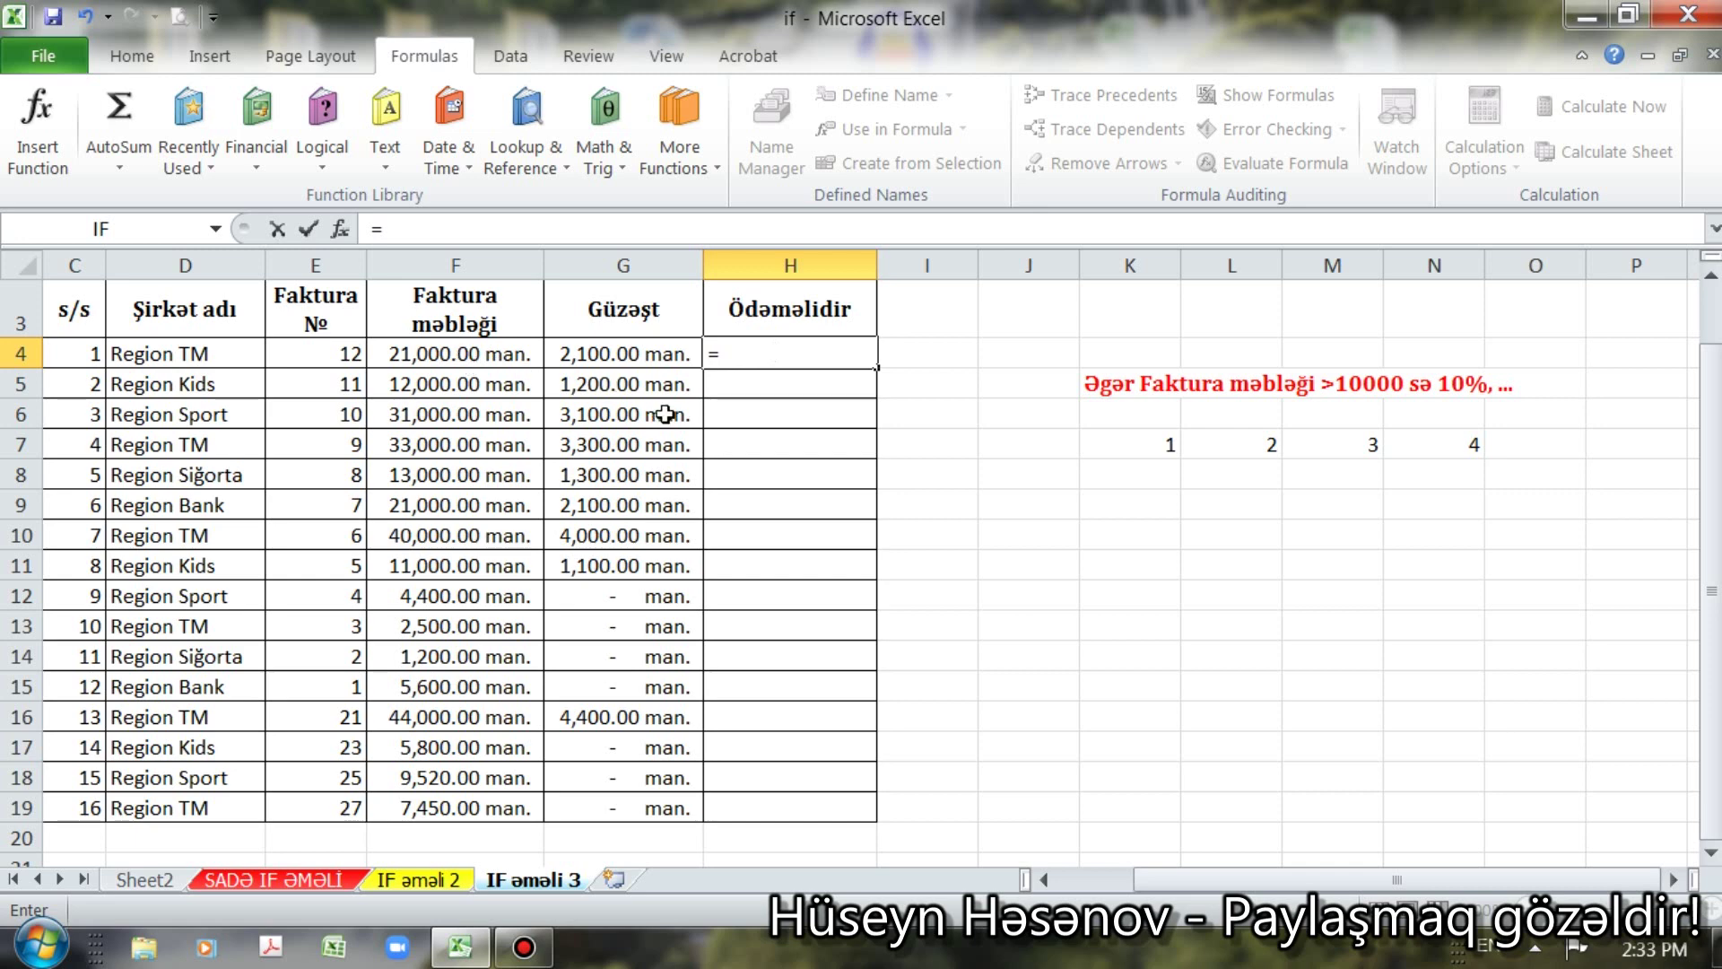
pyautogui.write('2100')
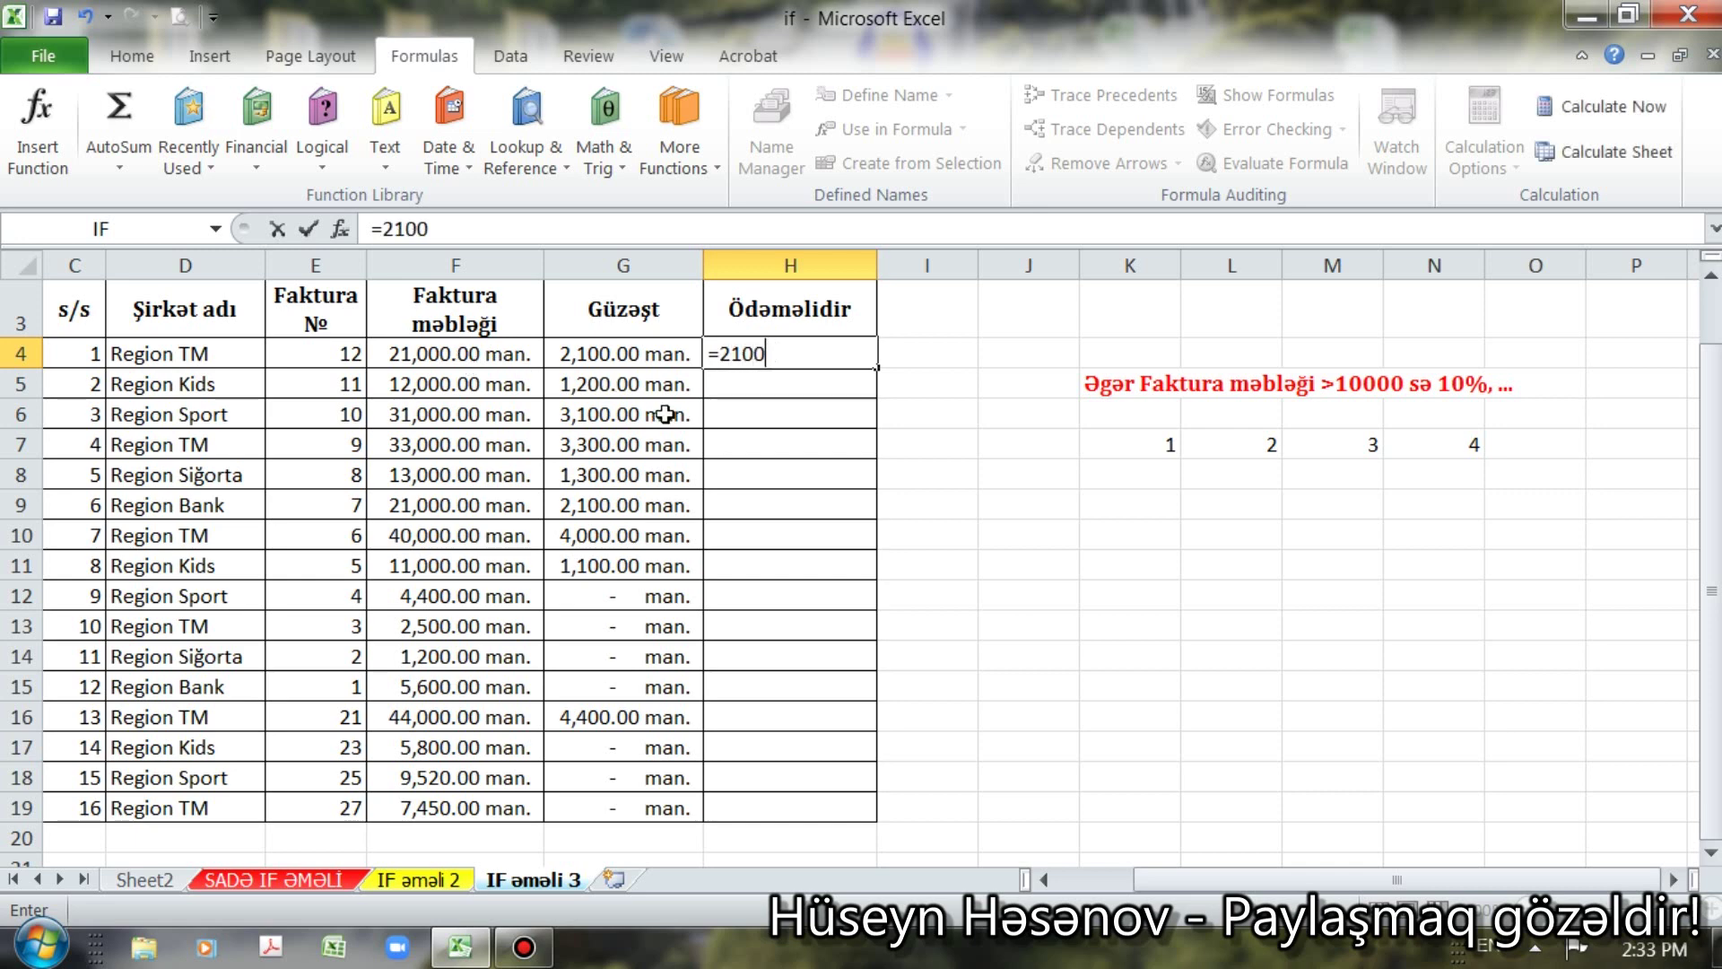
pyautogui.write('0-')
pyautogui.write('2100')
pyautogui.press('Return')
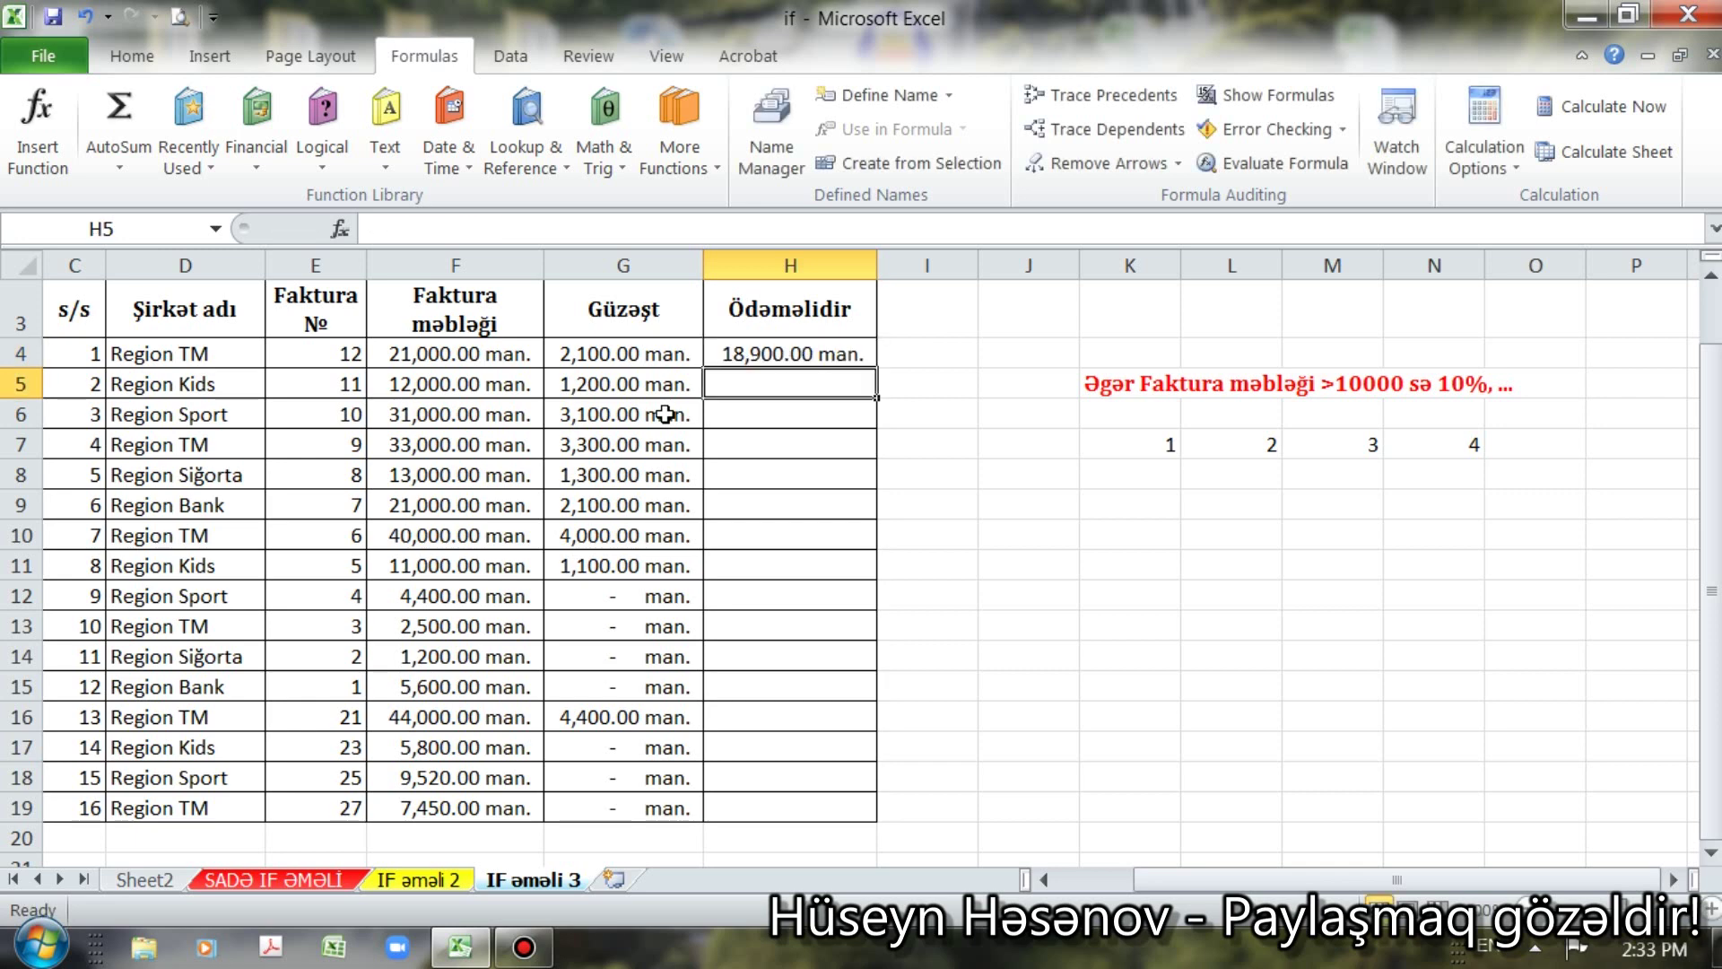
pyautogui.click(790, 358)
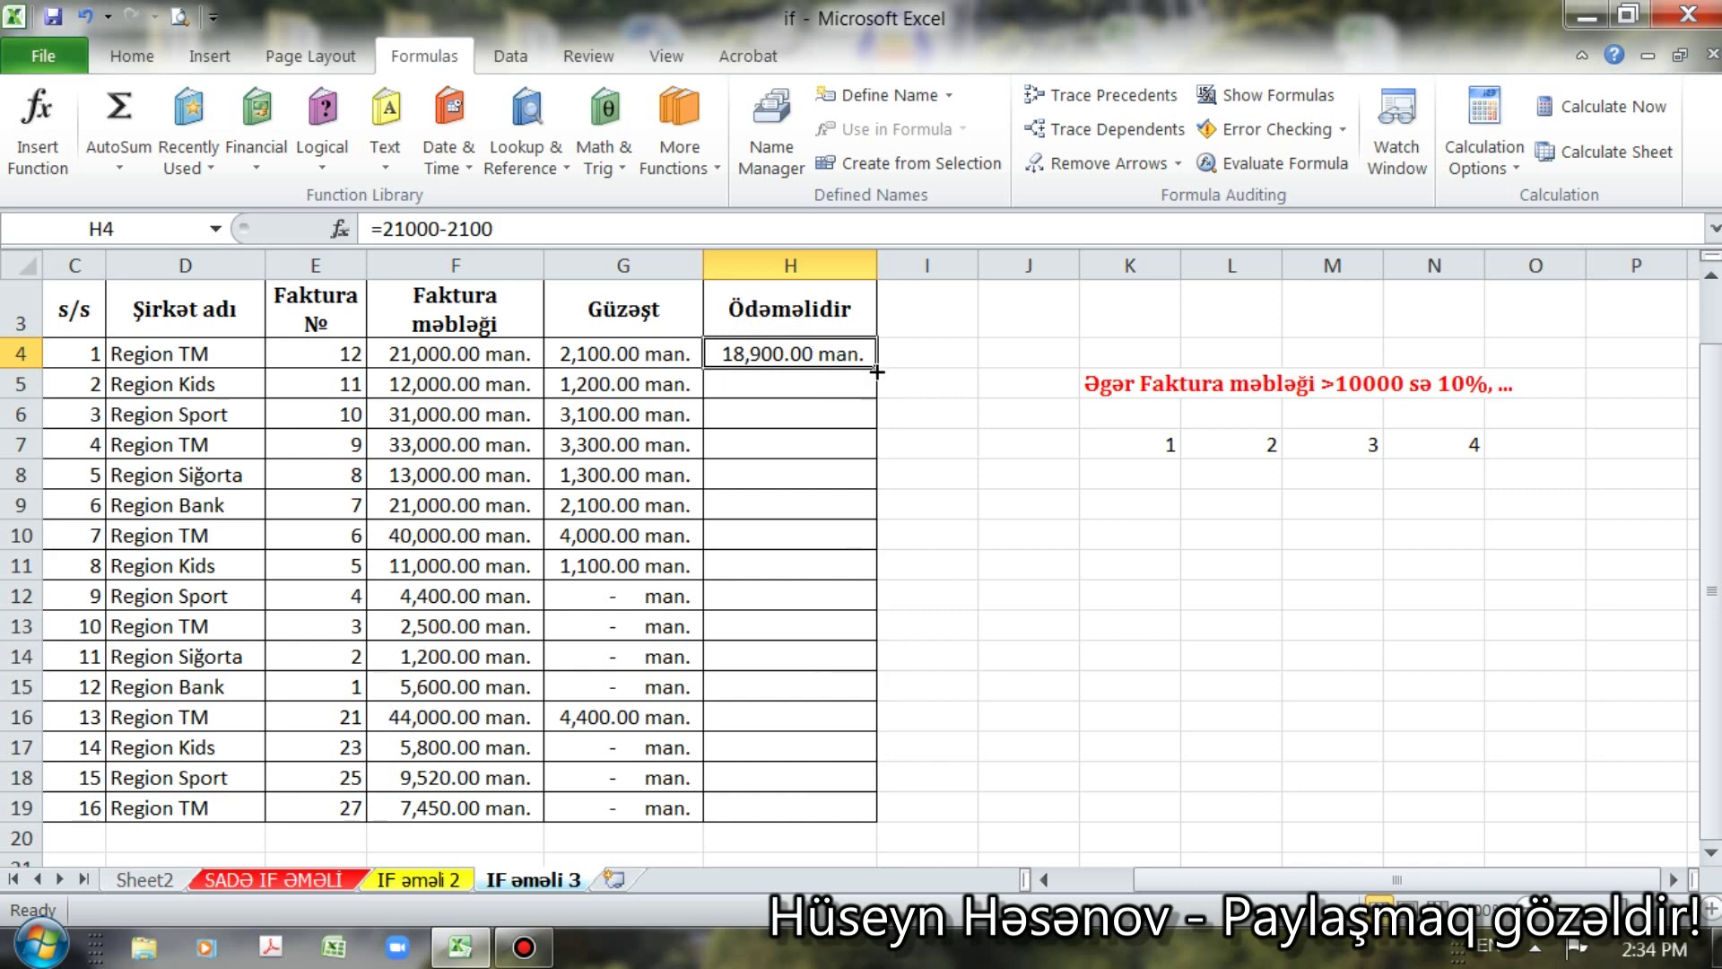
pyautogui.doubleClick(876, 372)
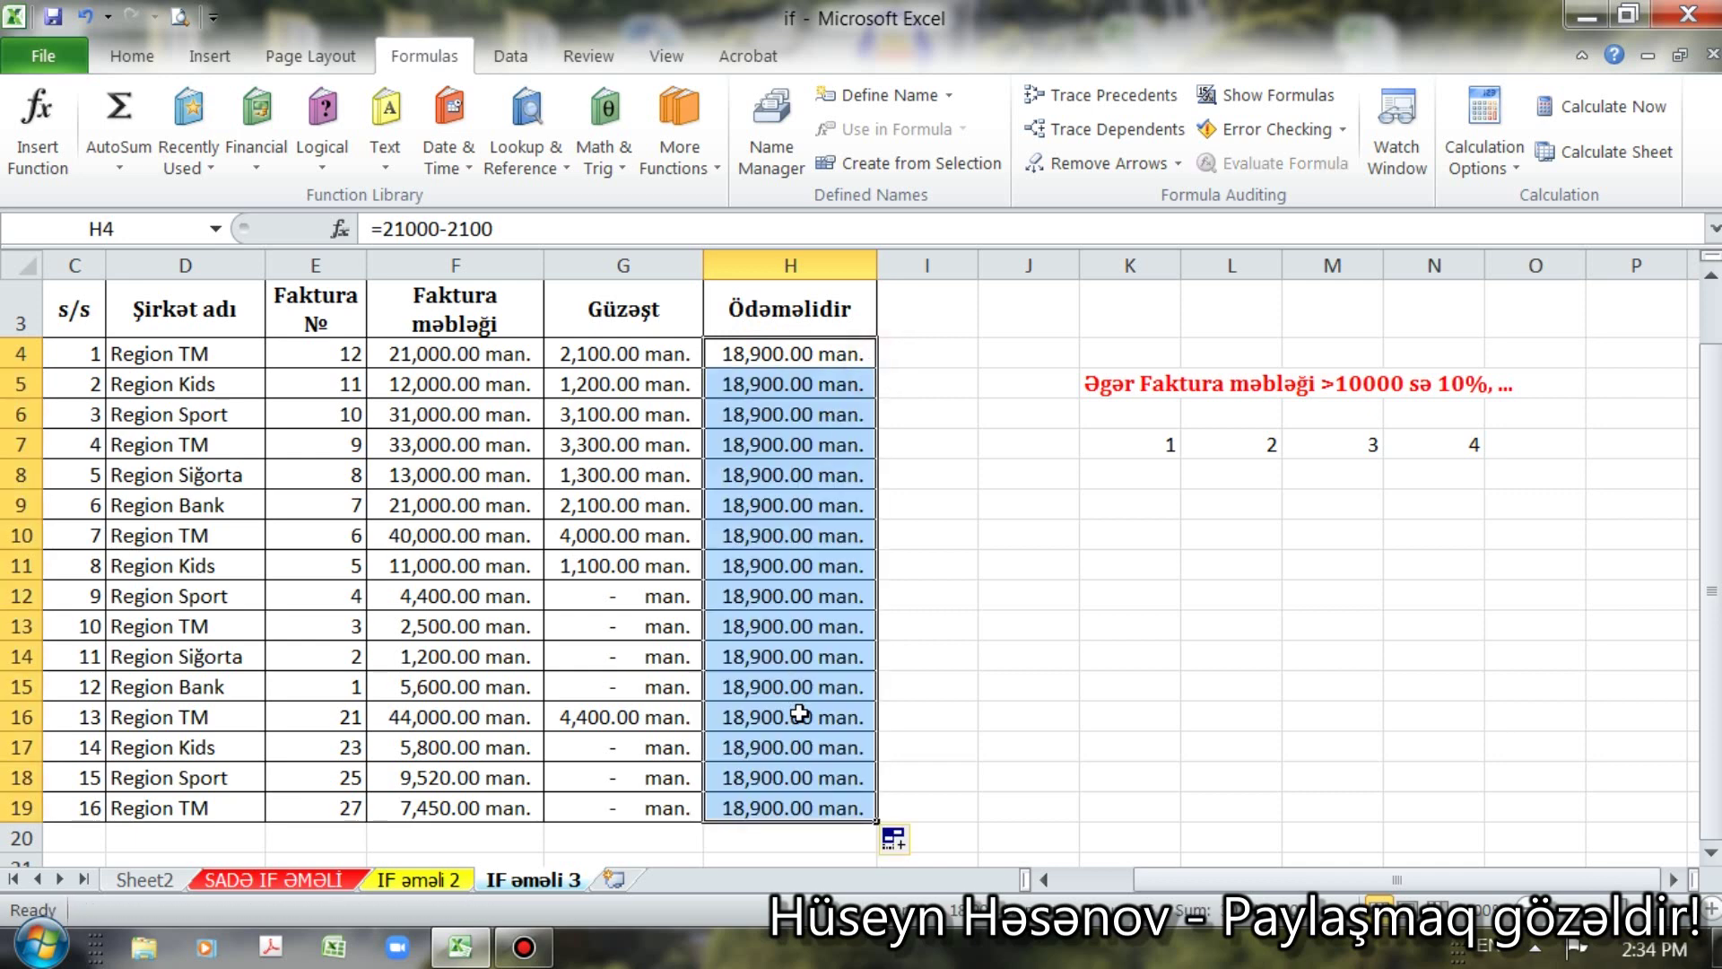
pyautogui.click(762, 352)
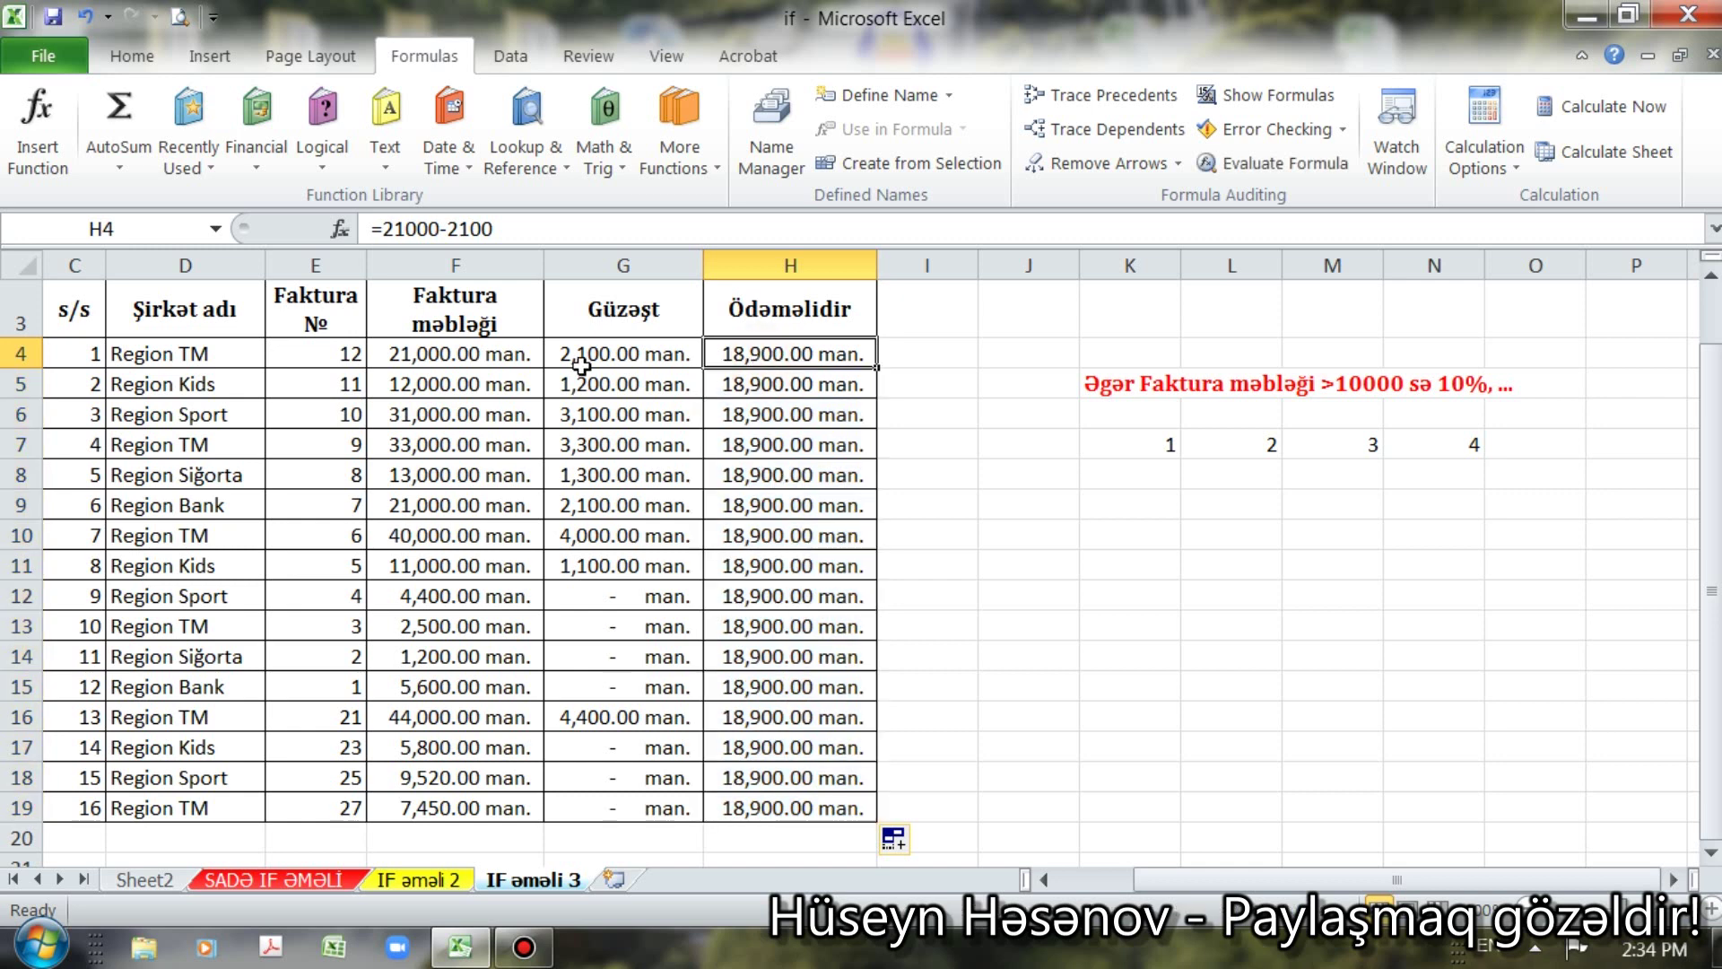
pyautogui.click(468, 354)
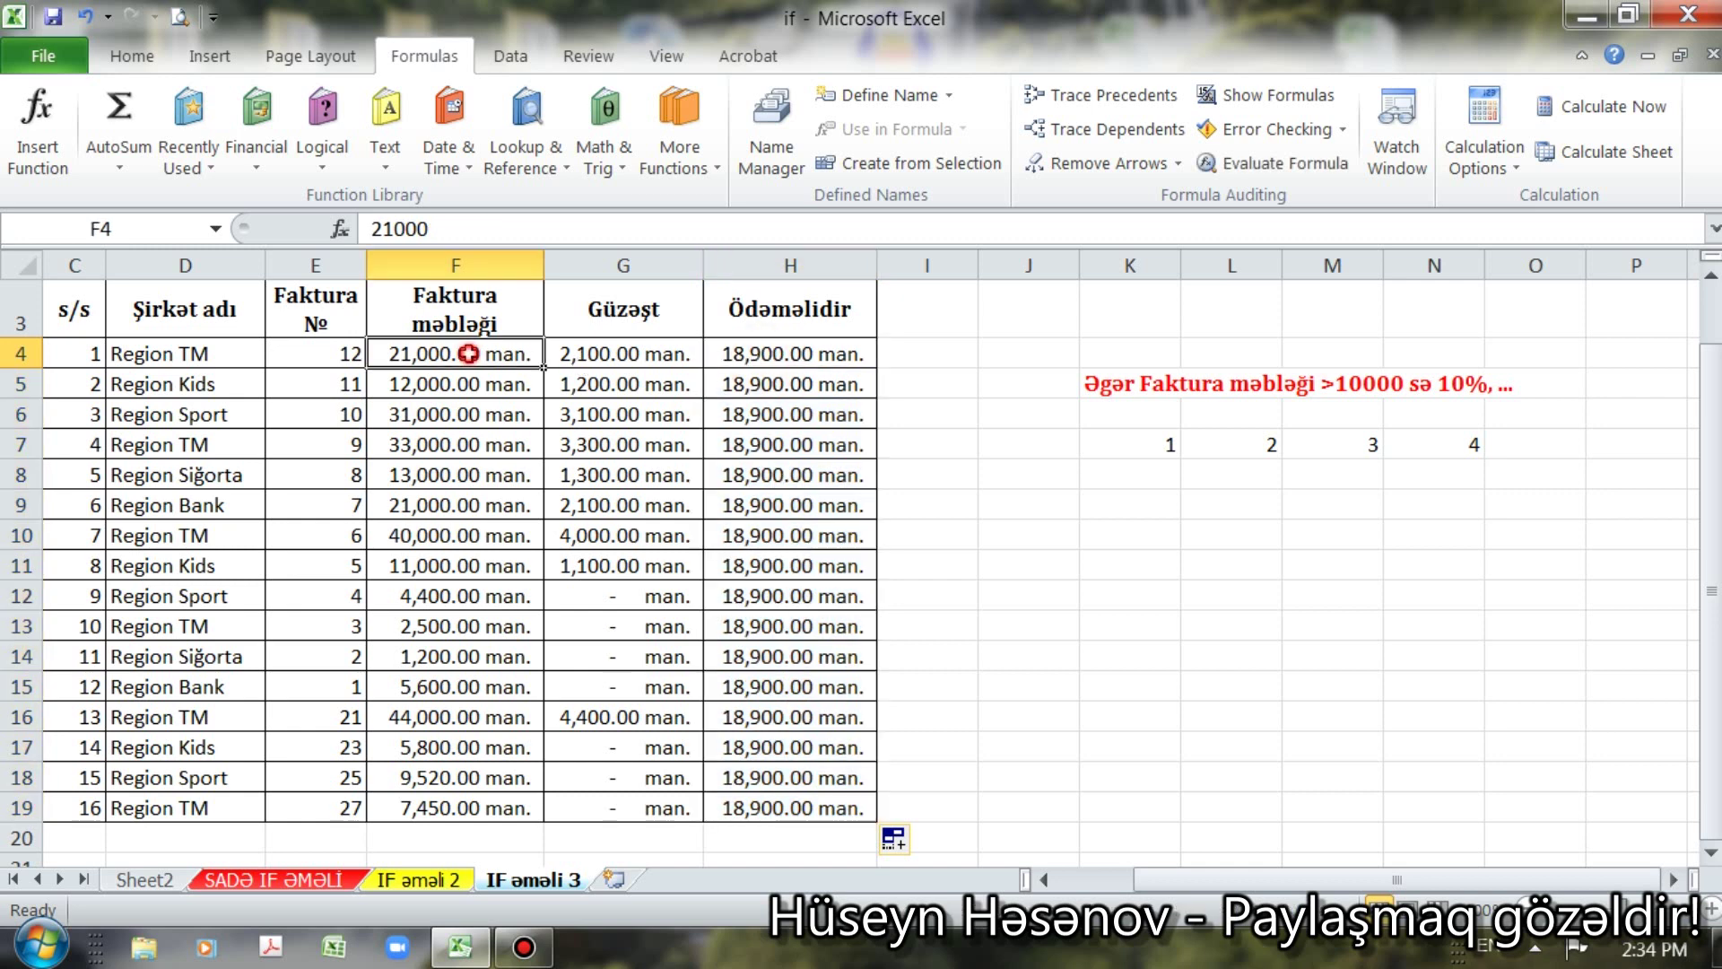
pyautogui.click(592, 353)
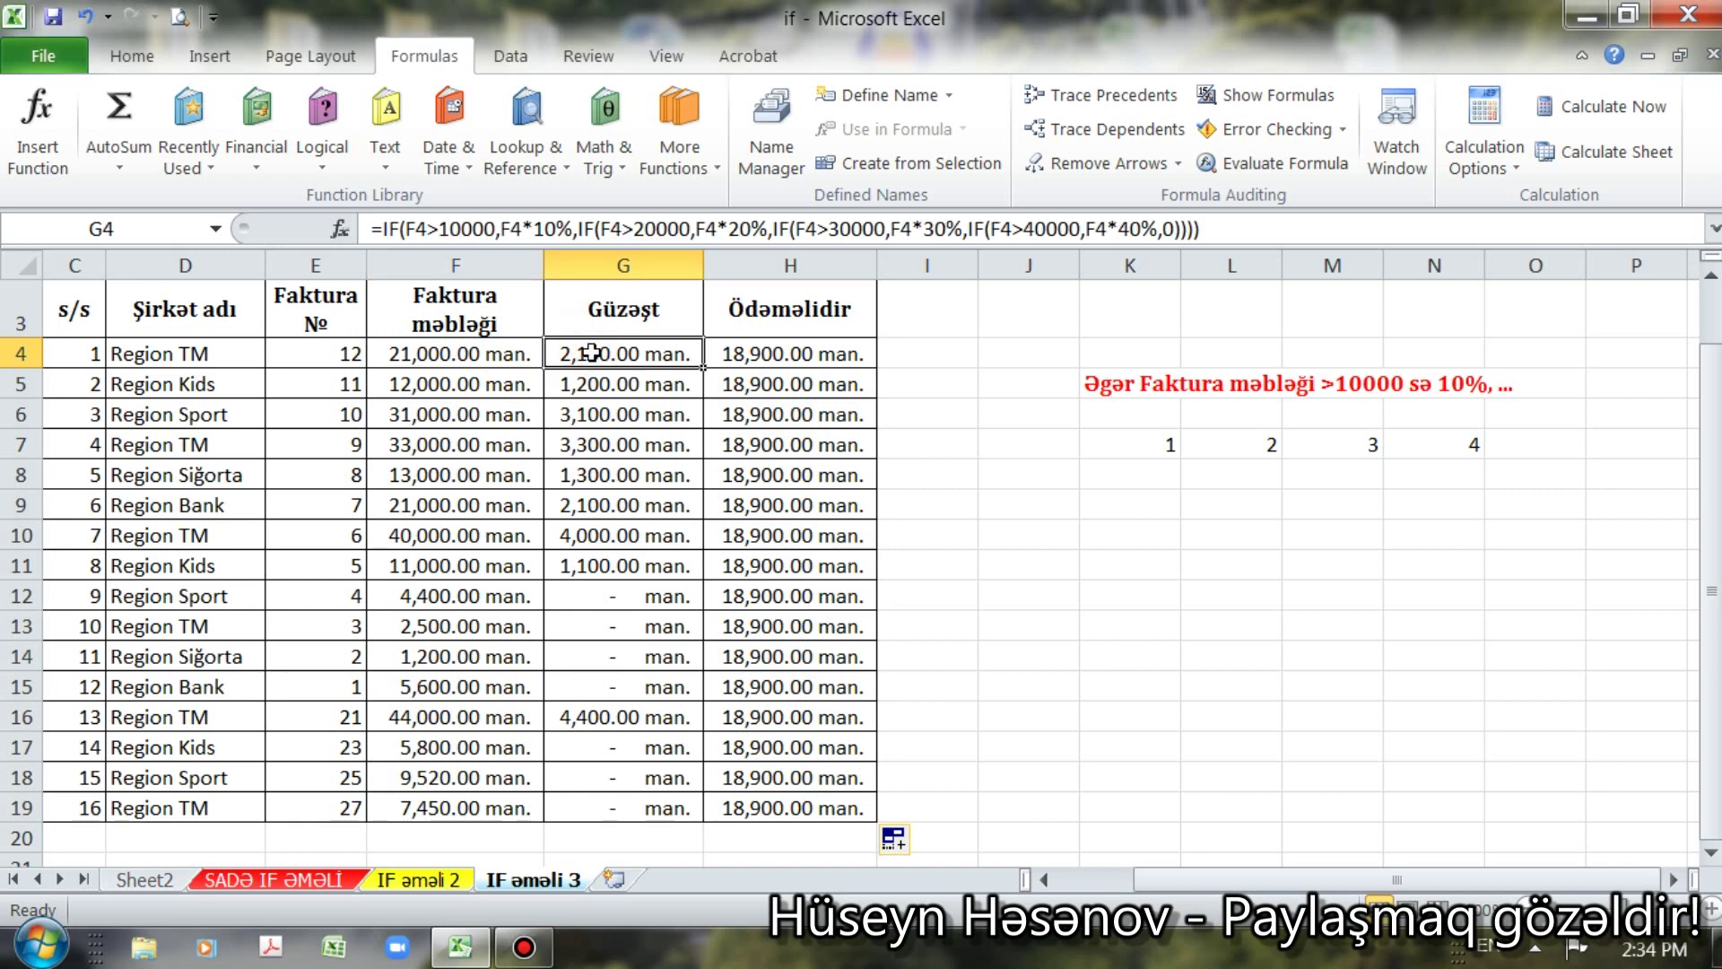
pyautogui.click(461, 354)
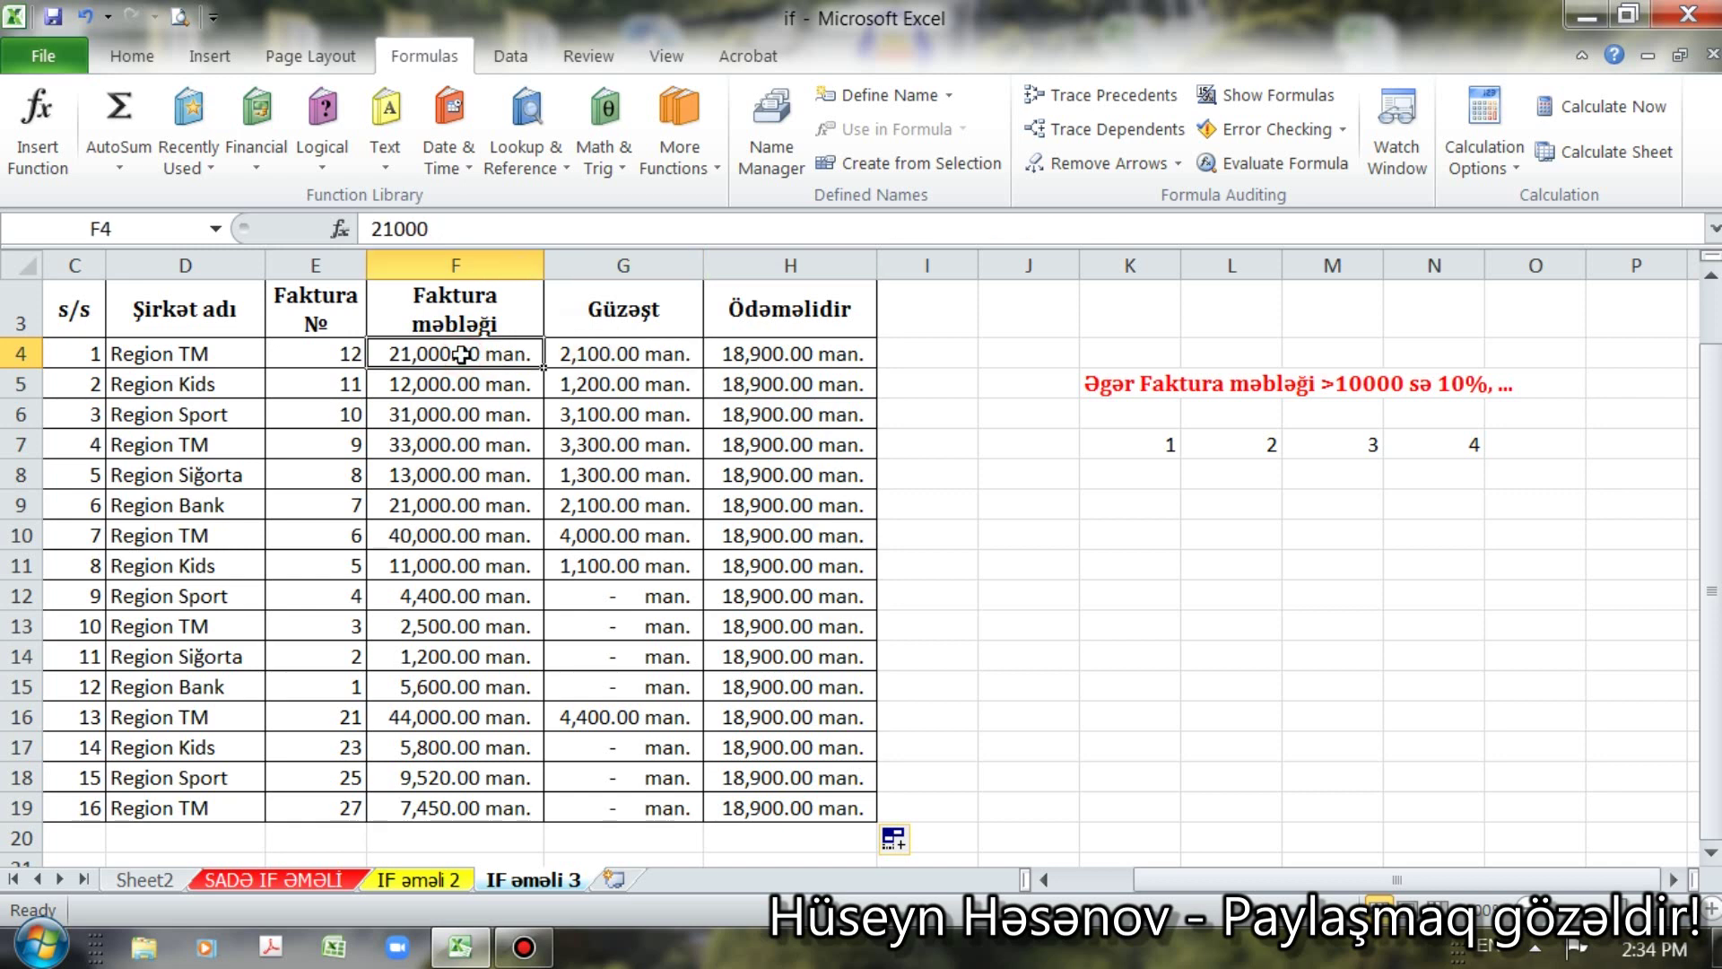
pyautogui.click(625, 358)
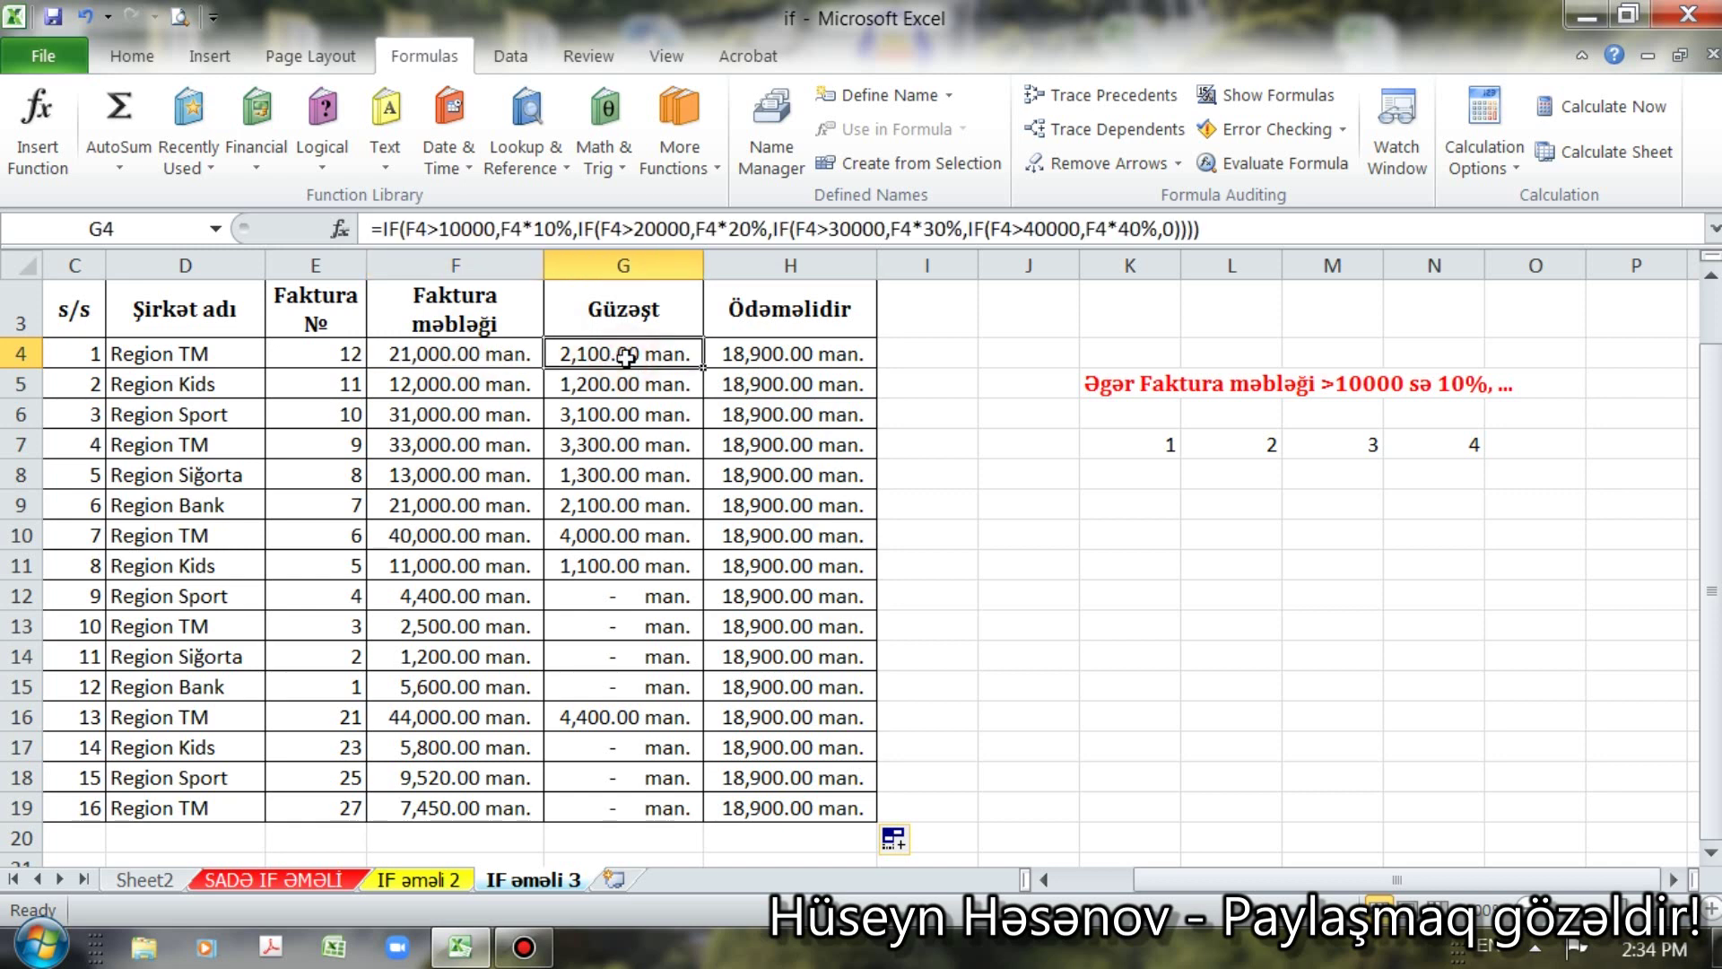
pyautogui.click(823, 355)
pyautogui.click(788, 391)
pyautogui.click(782, 417)
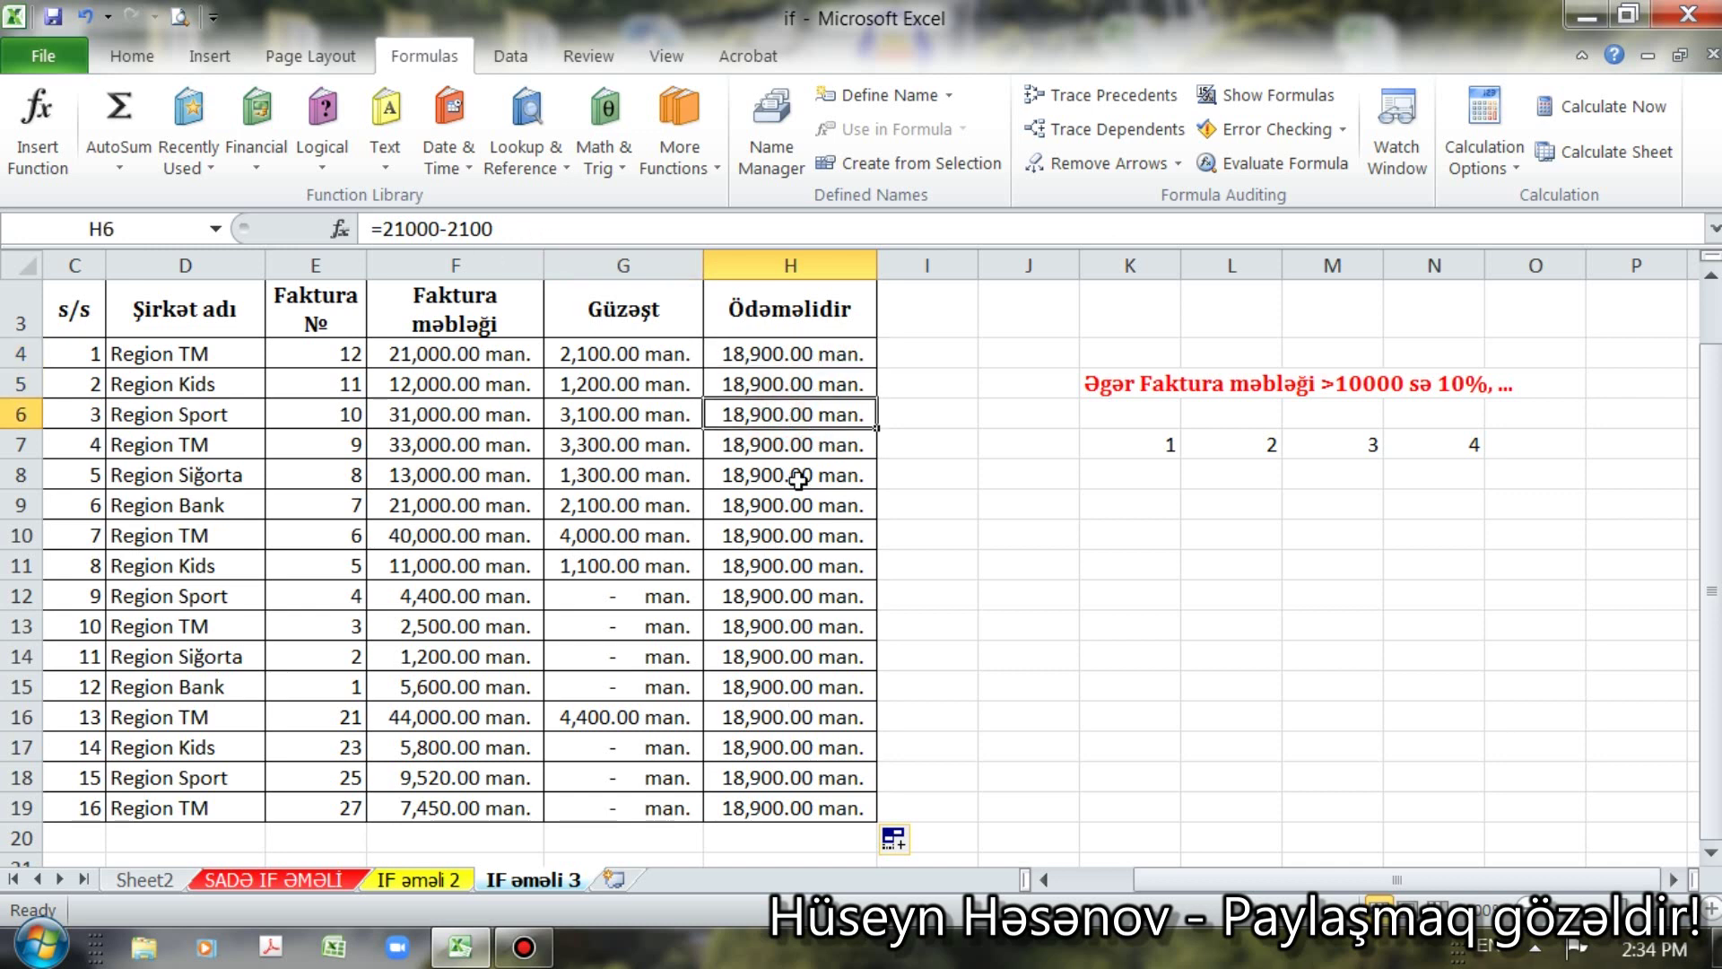
pyautogui.moveTo(797, 357); pyautogui.dragTo(800, 809)
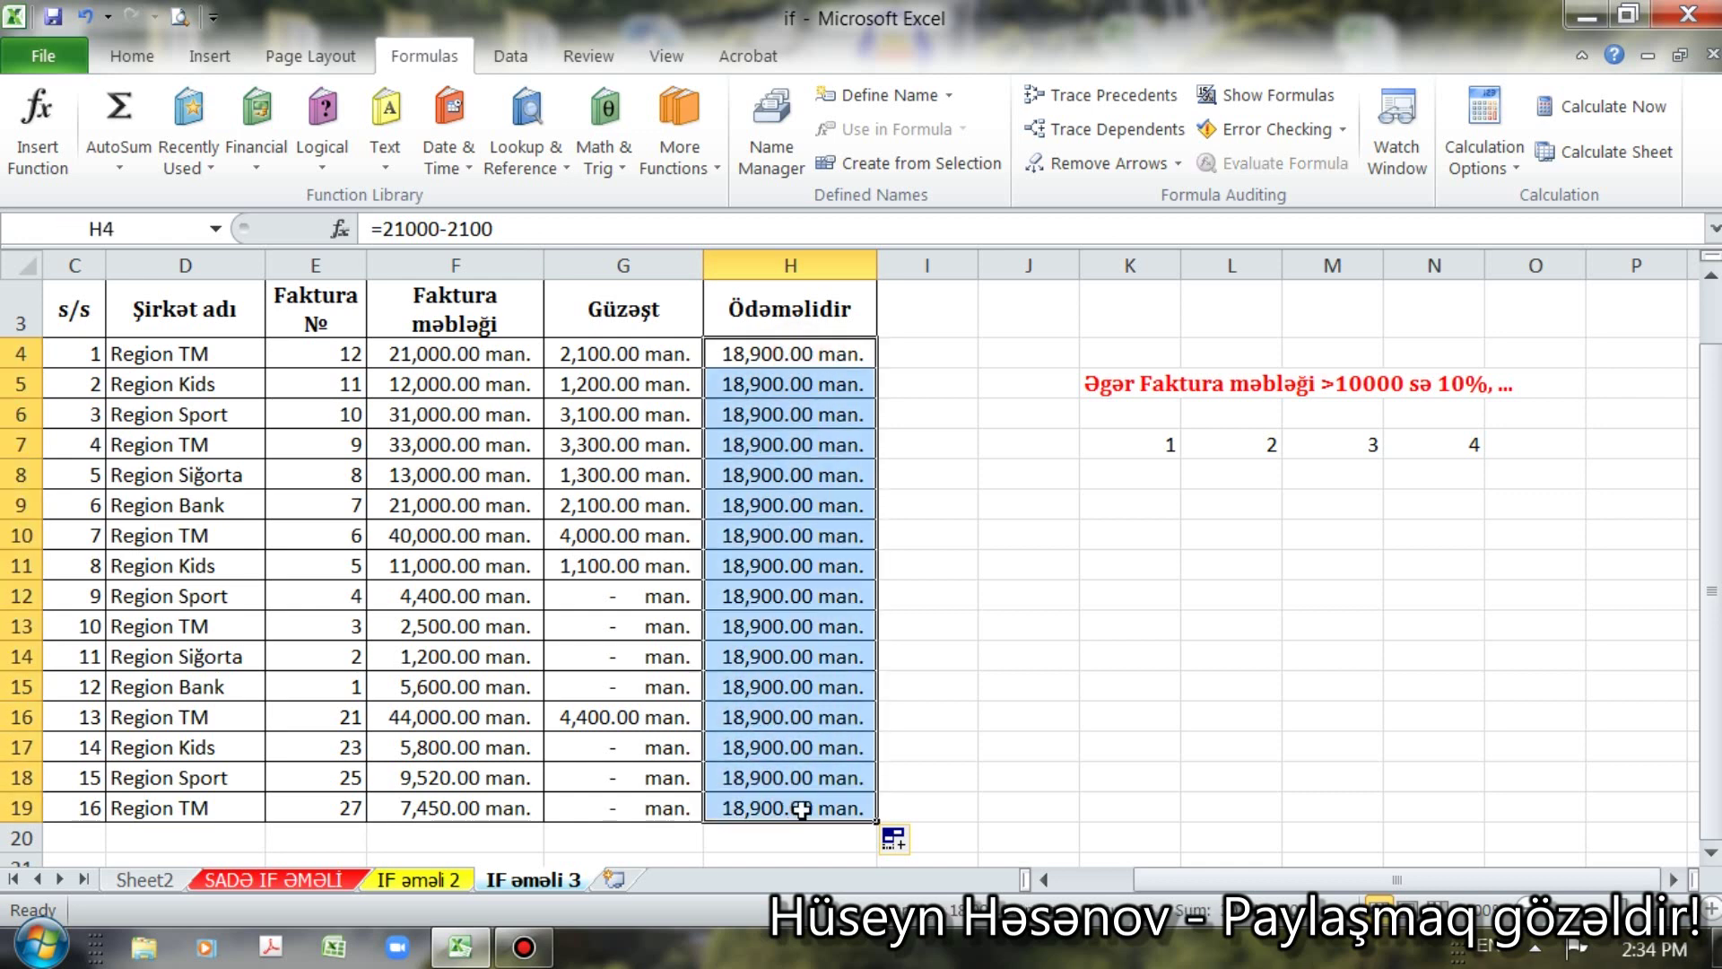
pyautogui.press('Delete')
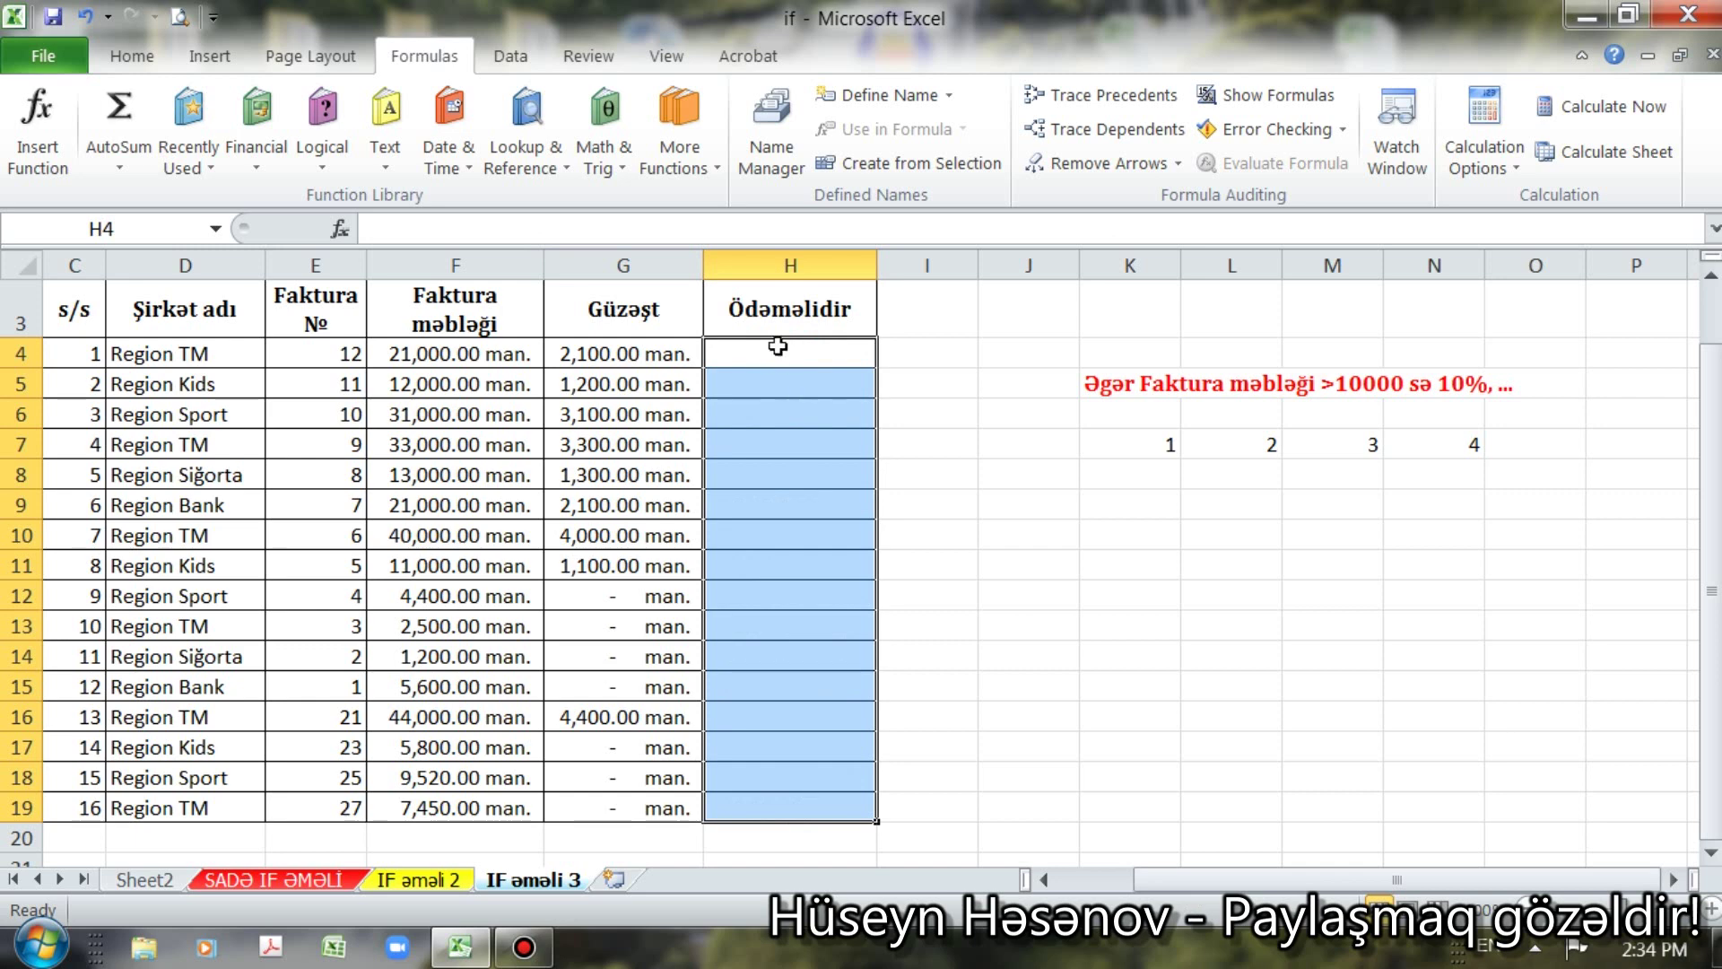
# Step: Re-enter the subtraction formula =F4-G4 in H4
pyautogui.click(778, 348)
pyautogui.write('=')
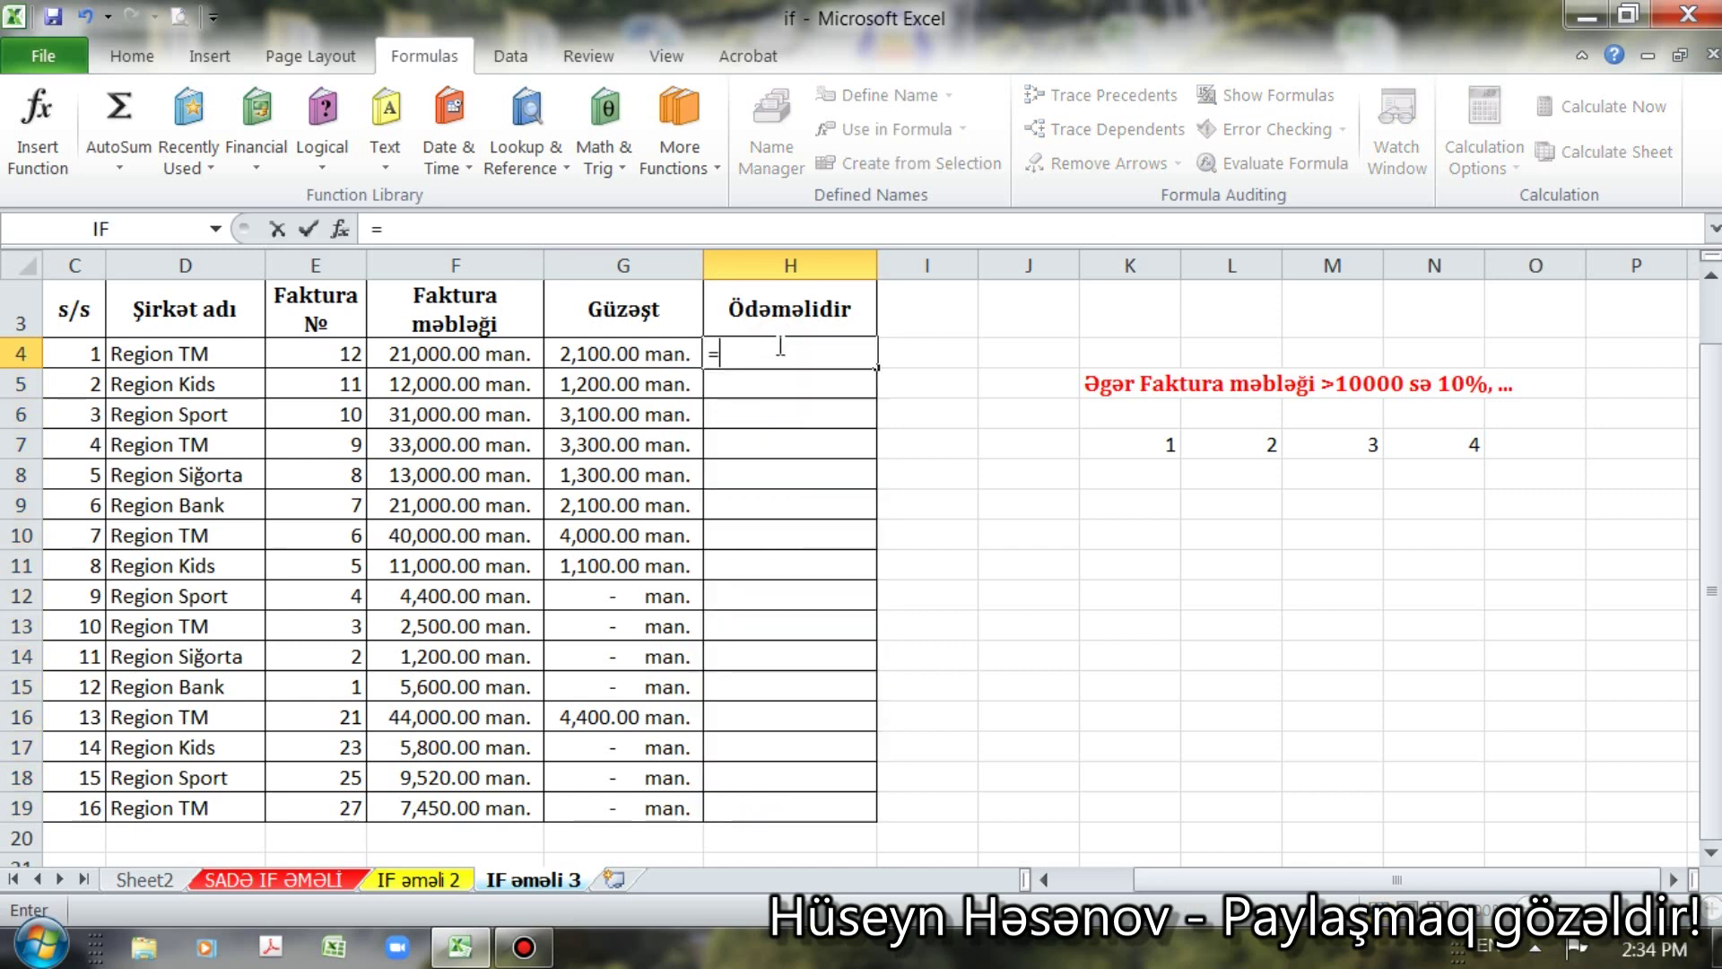
pyautogui.click(411, 353)
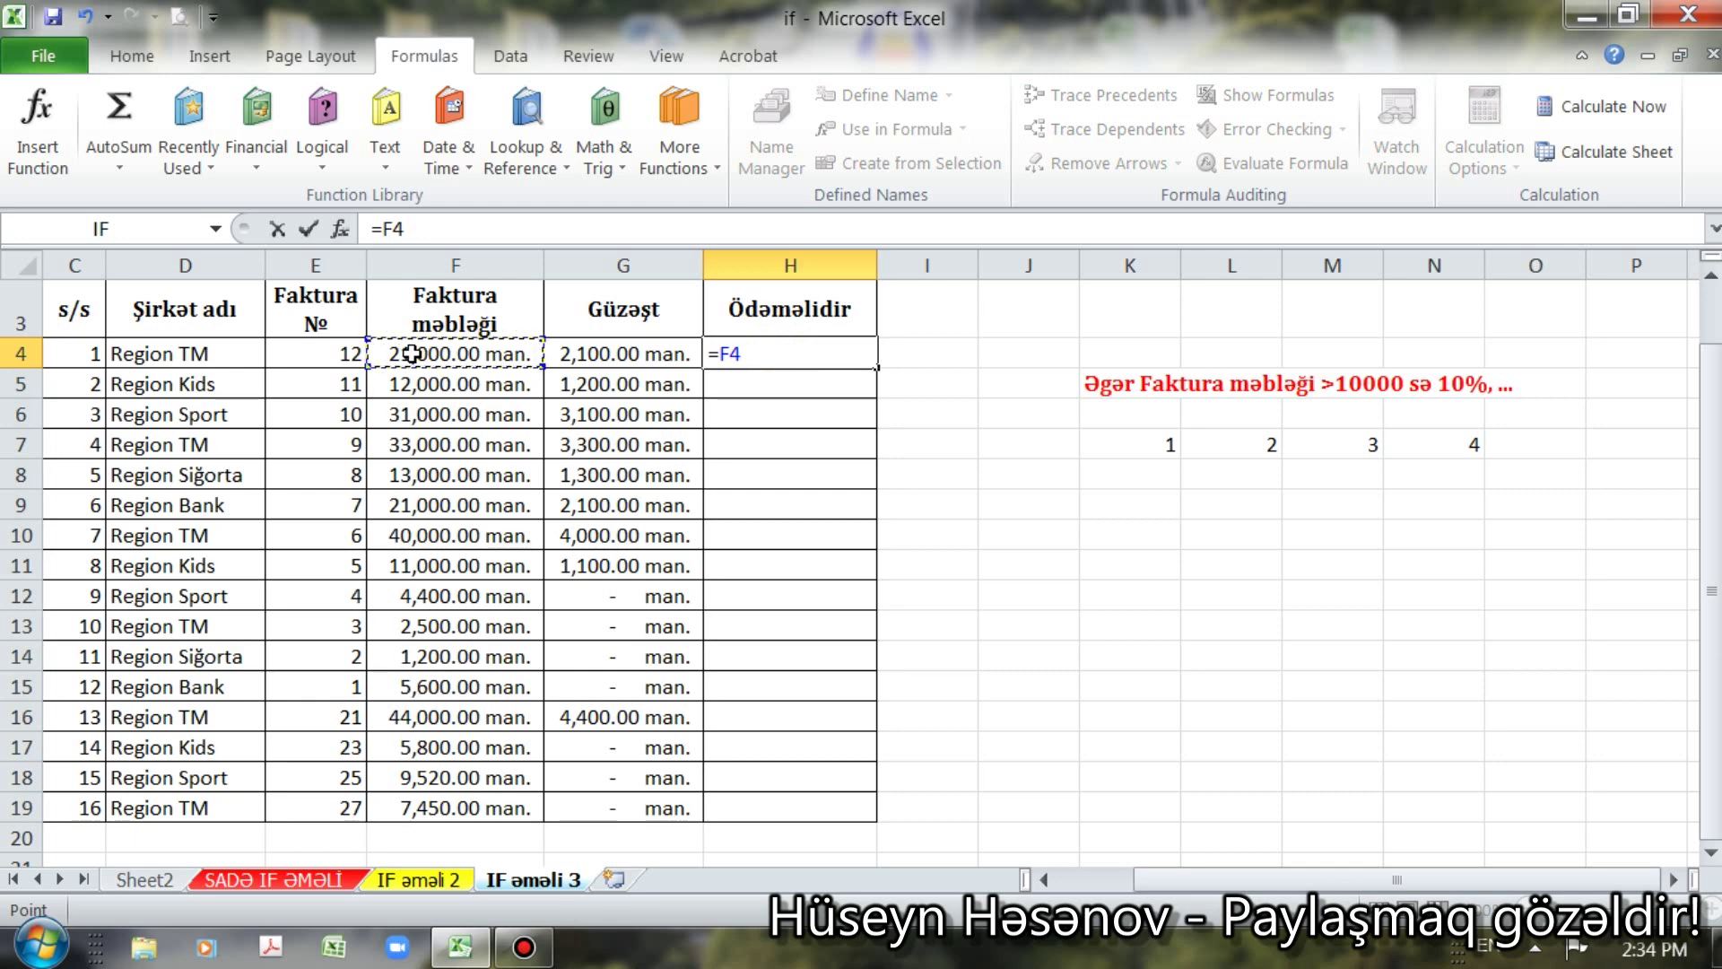
pyautogui.write('-')
pyautogui.click(625, 350)
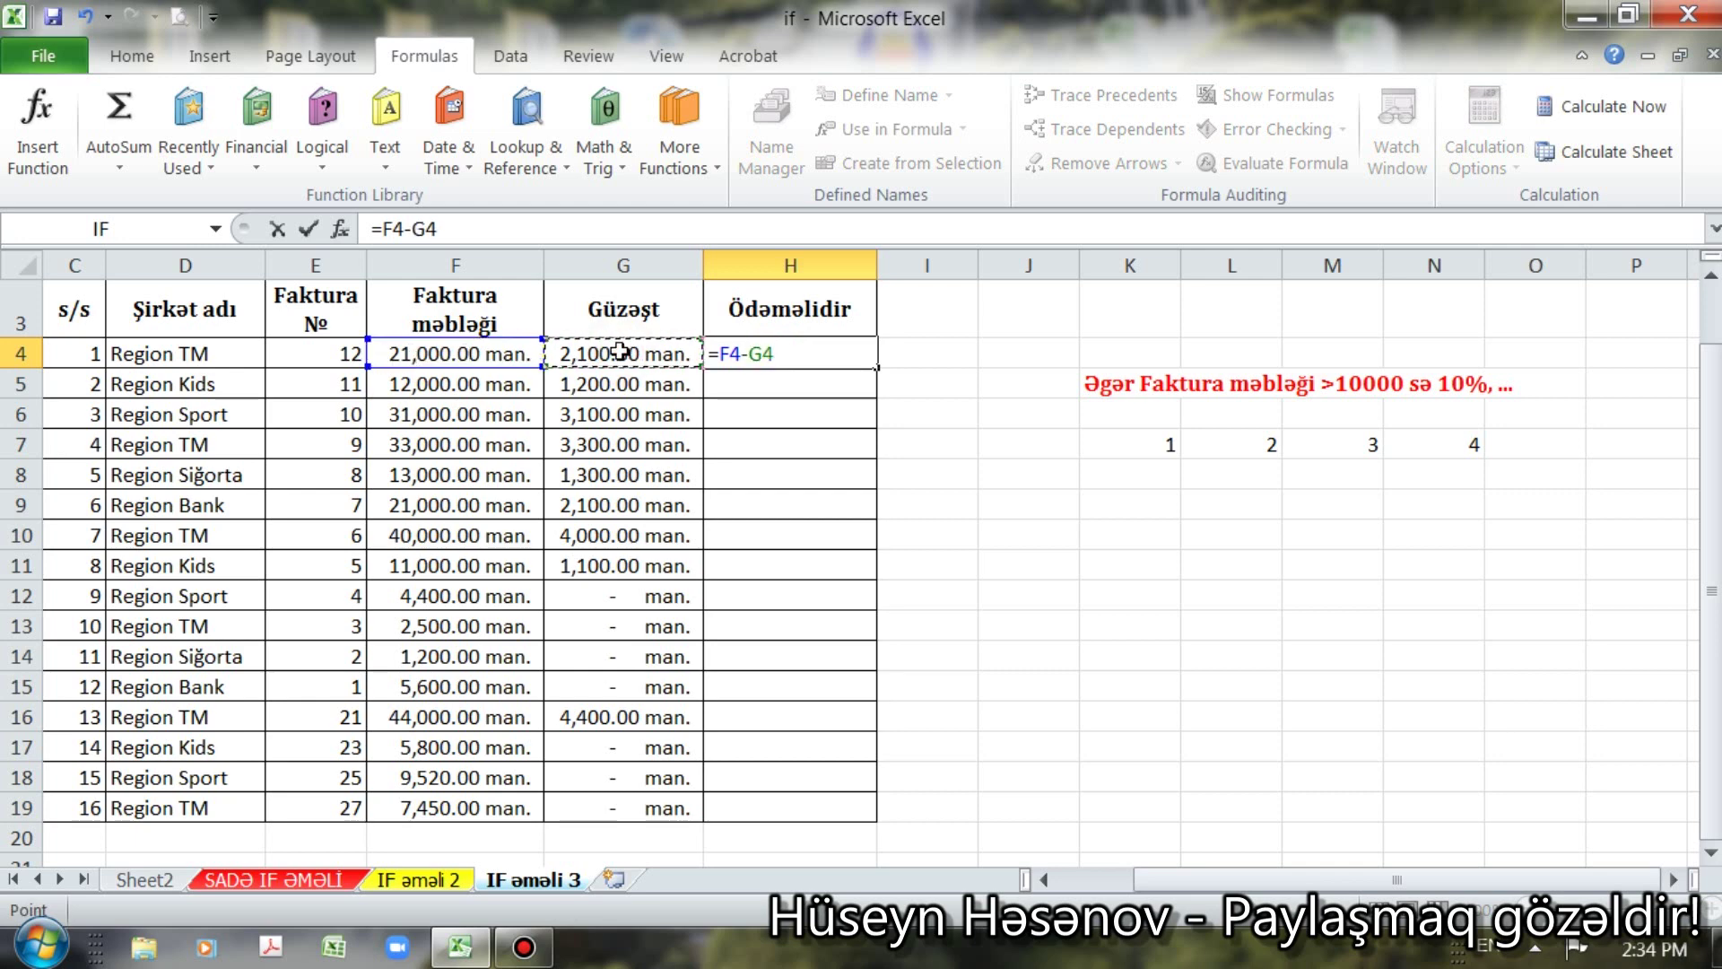
pyautogui.press('Return')
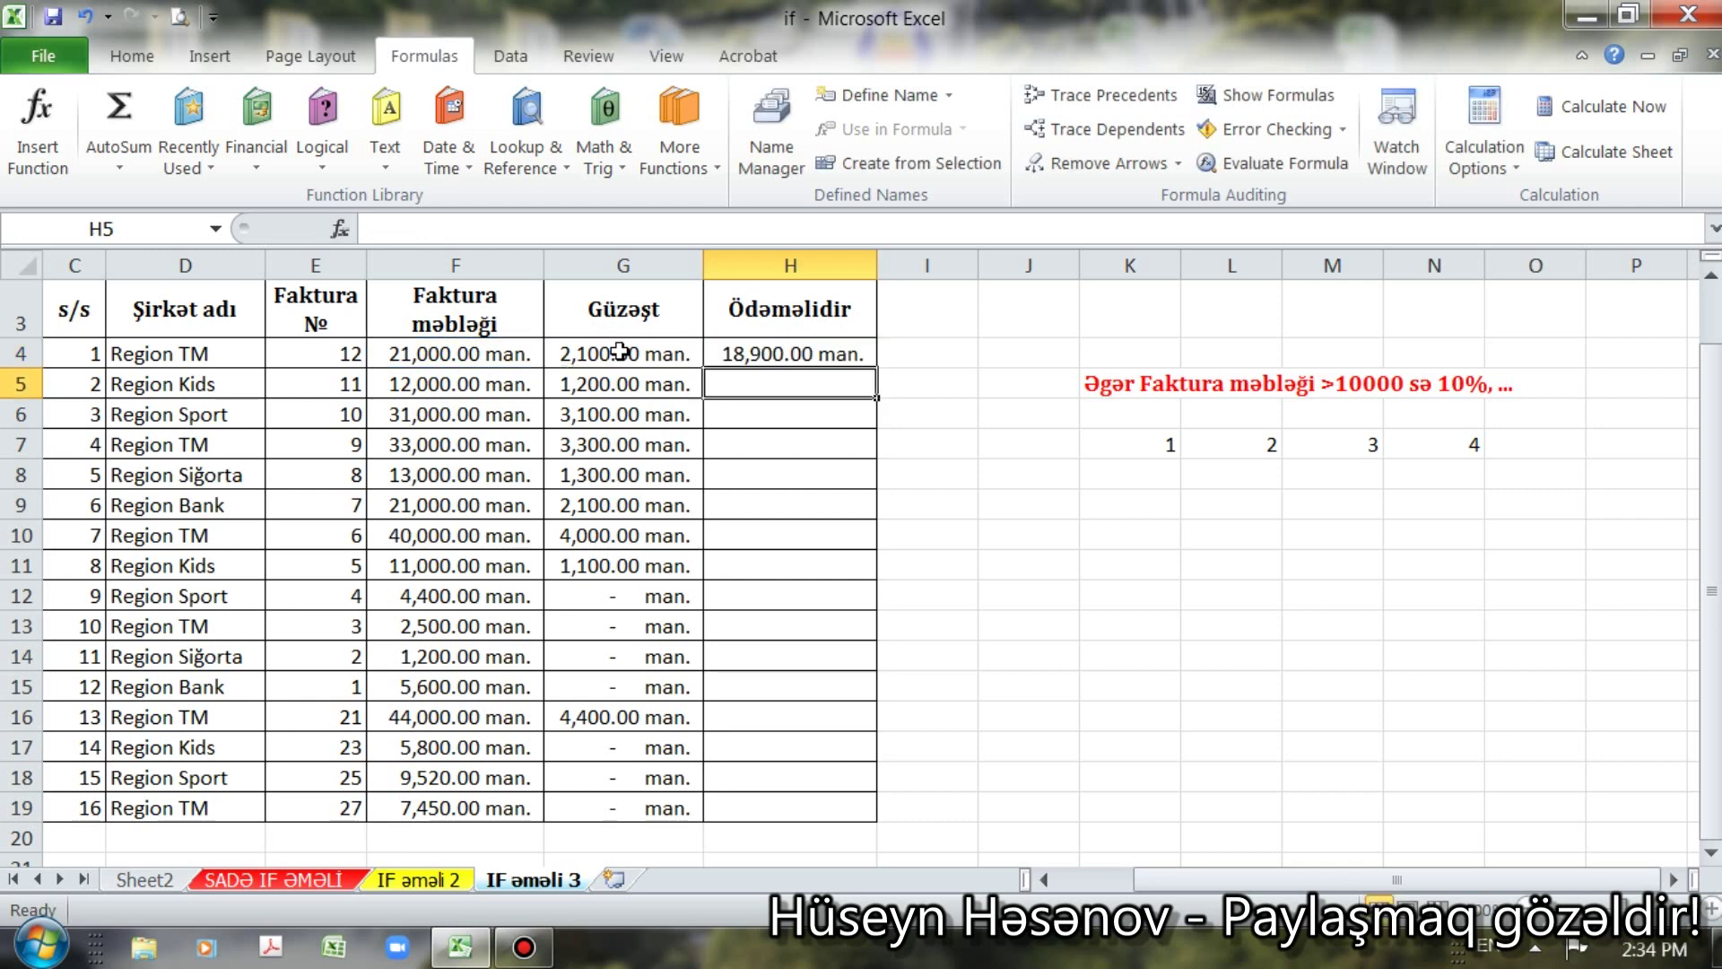
# Step: Verify the H4 formula is unchanged and fill it down to H19
pyautogui.click(754, 352)
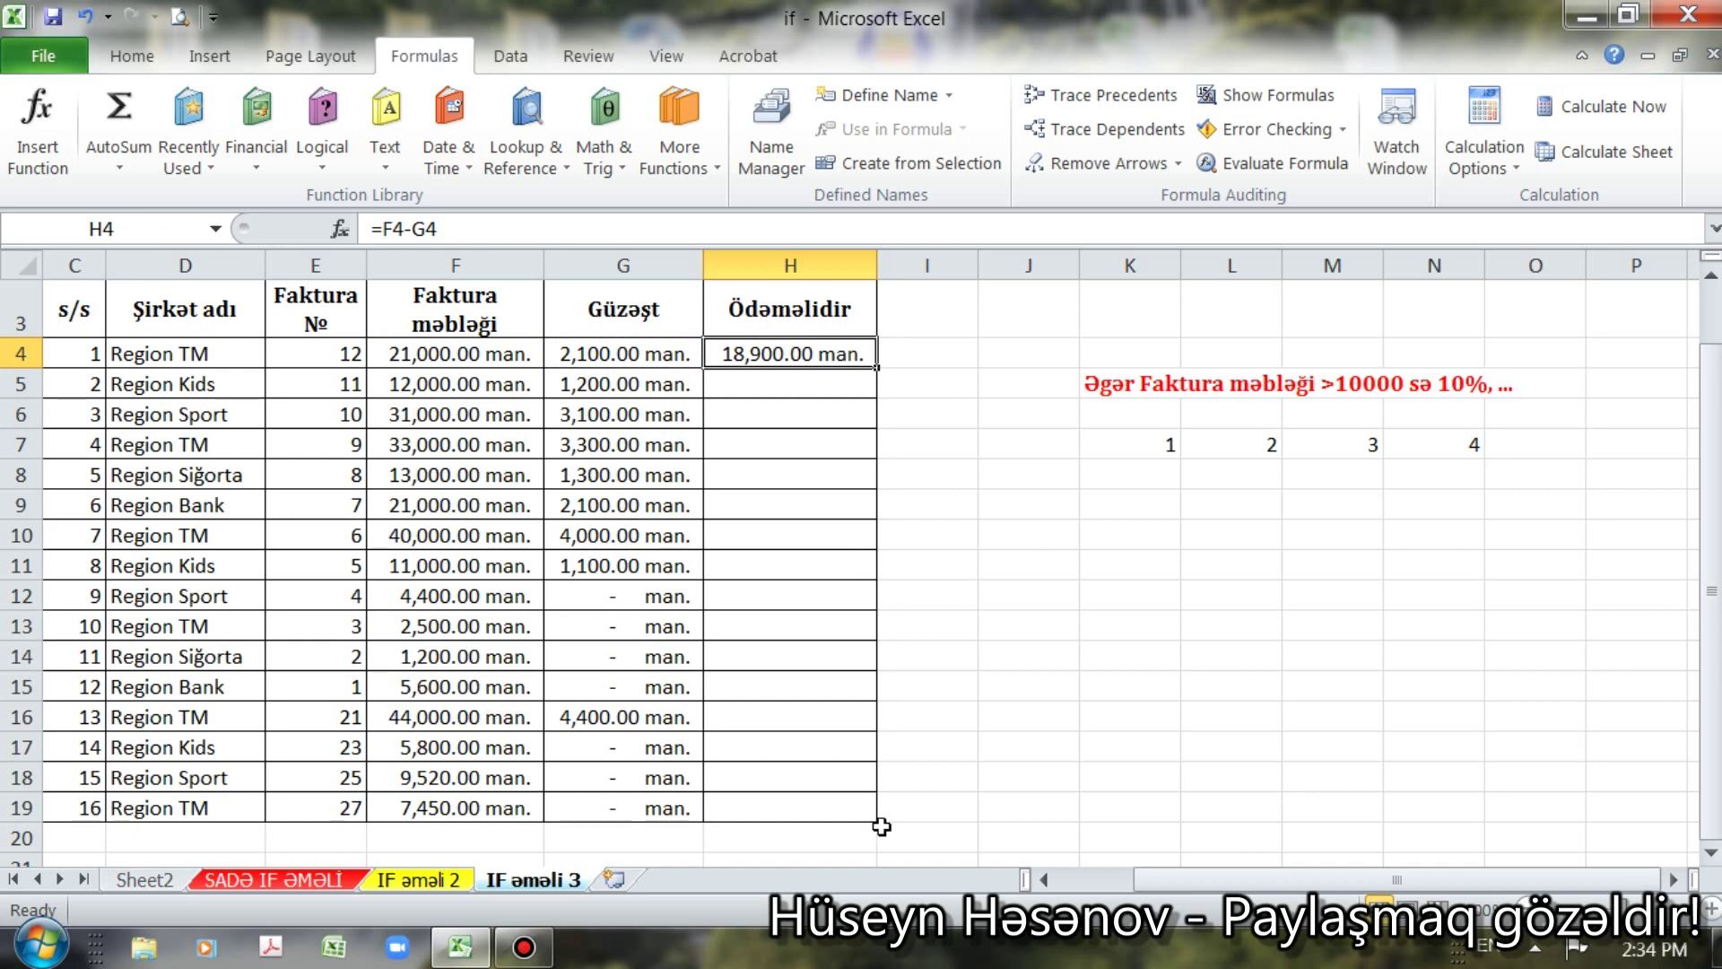
pyautogui.doubleClick(771, 359)
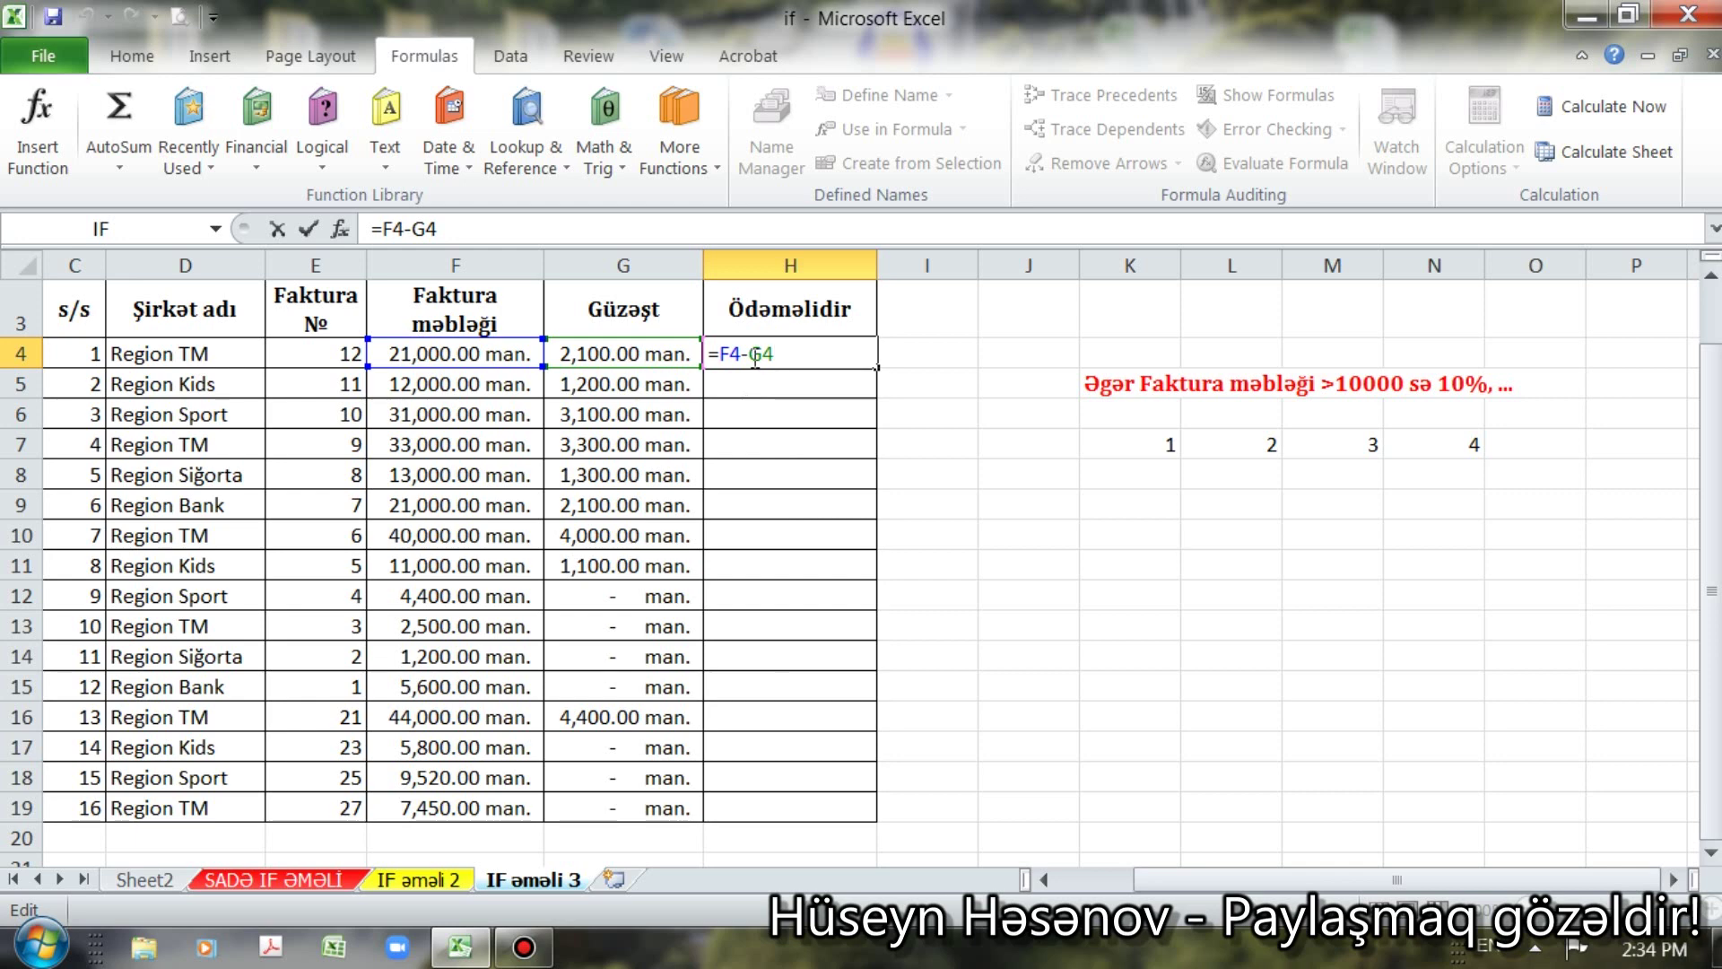
pyautogui.press('Return')
pyautogui.click(752, 357)
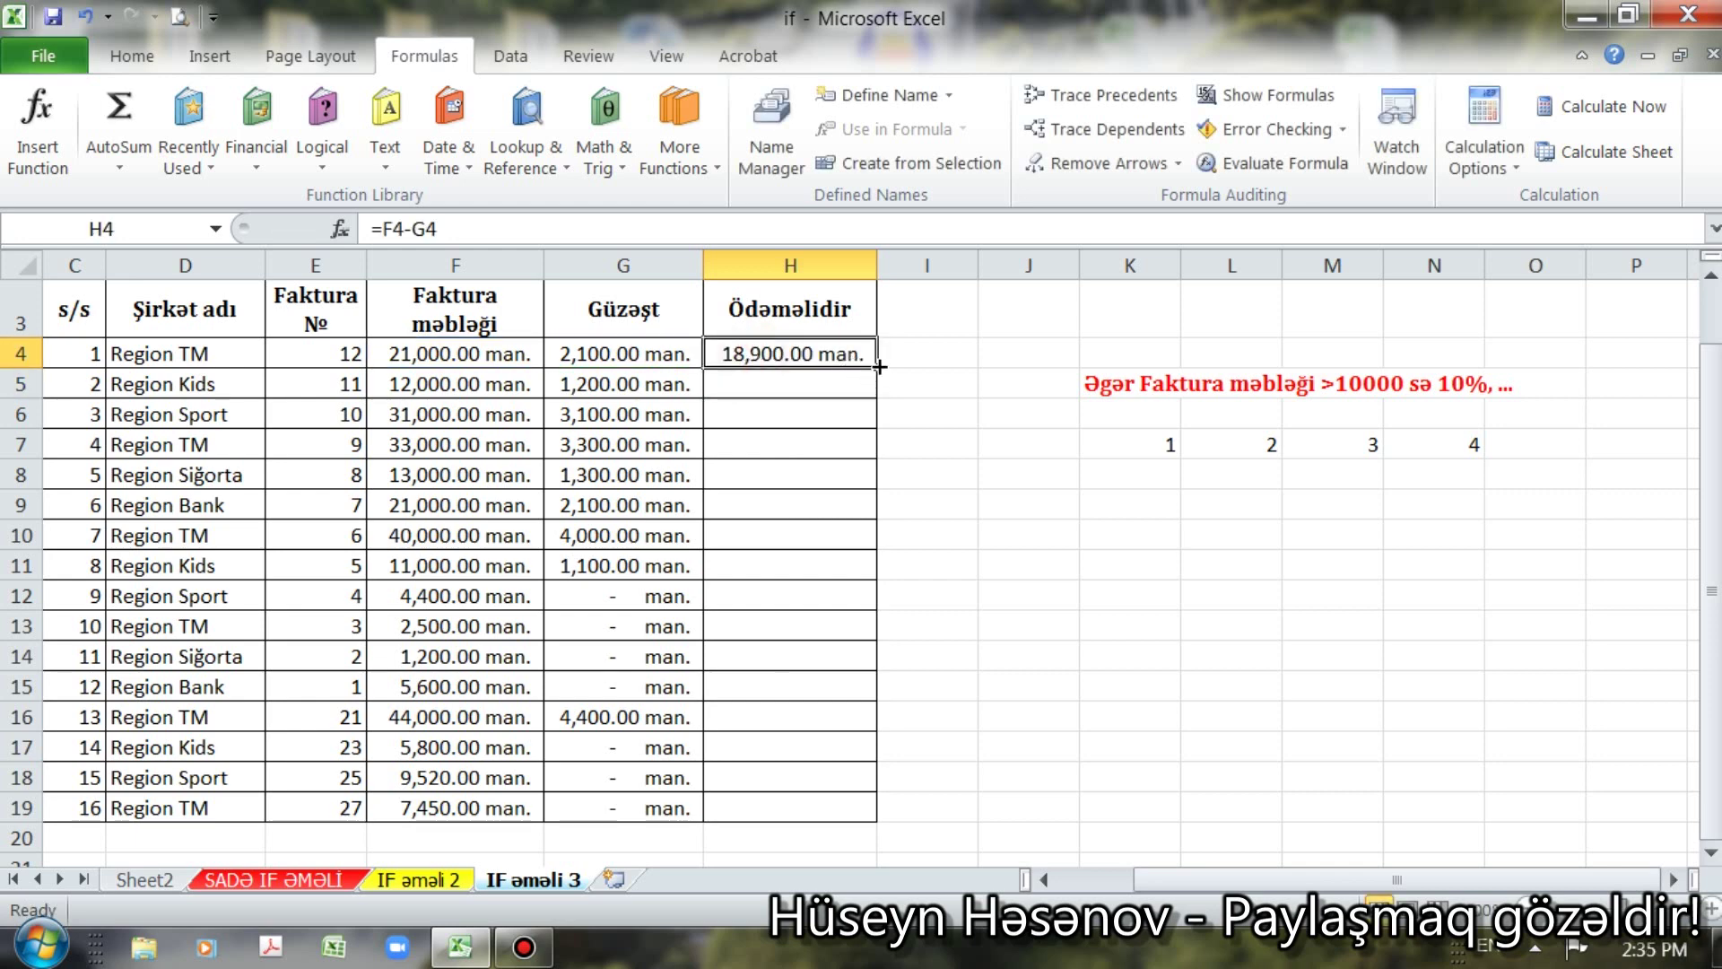
pyautogui.doubleClick(877, 369)
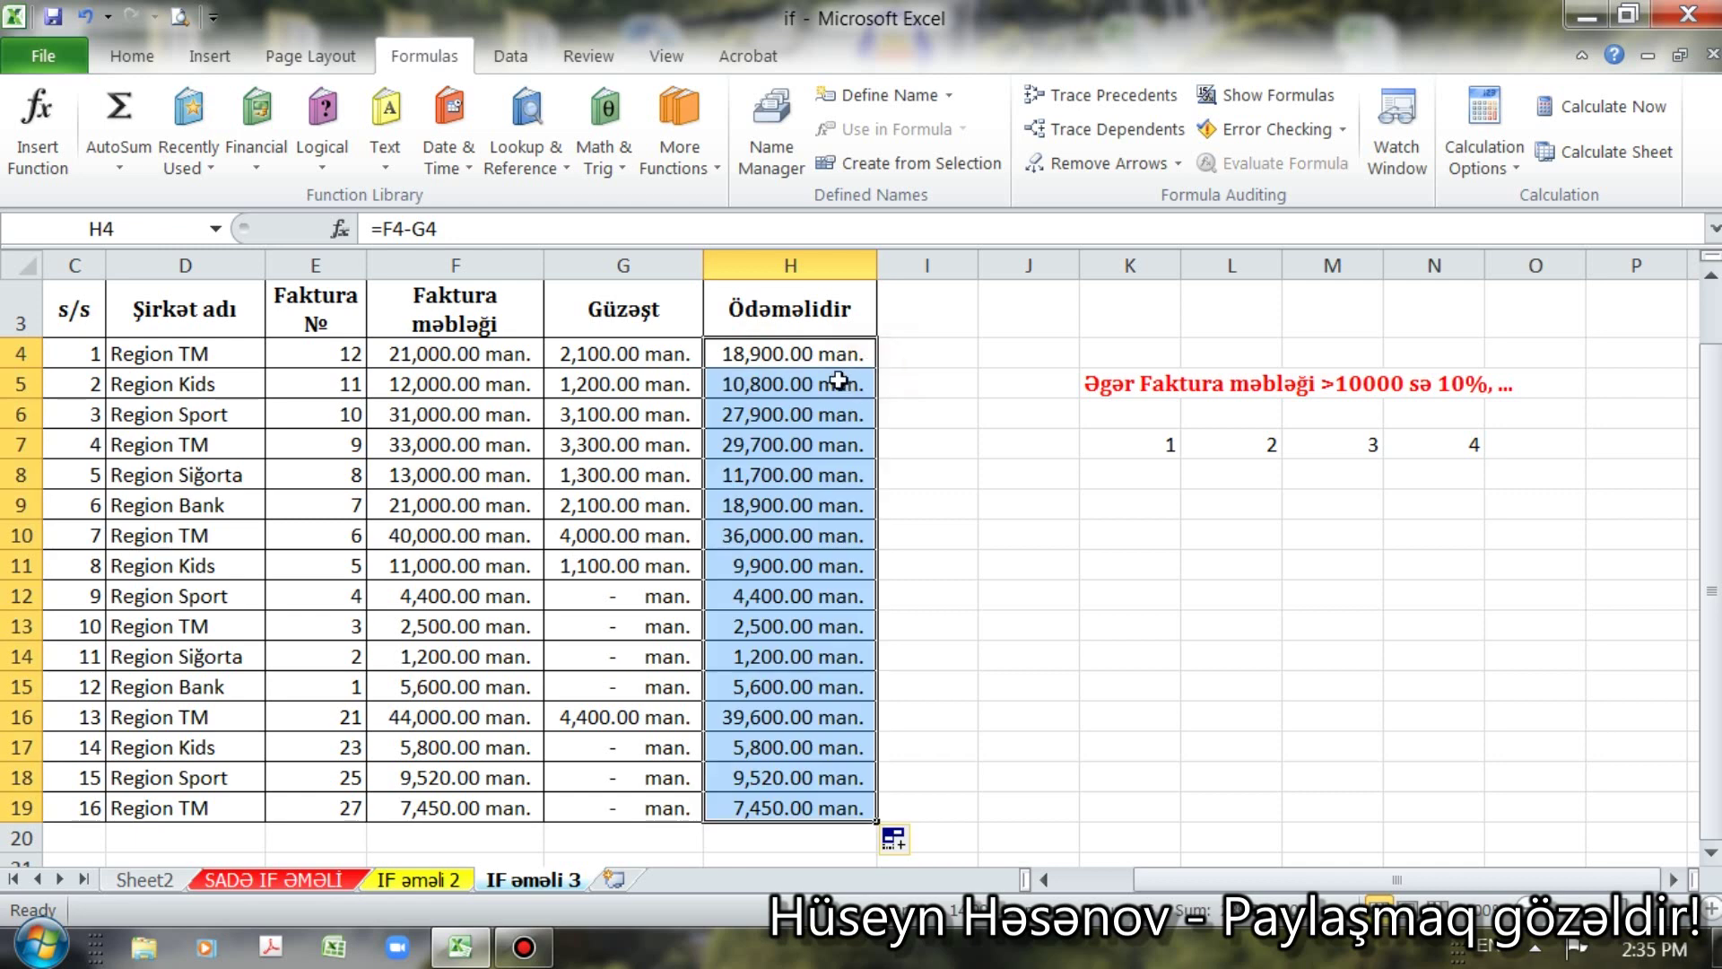
# Step: Check the copied payable formulas and references in H5 and H6
pyautogui.click(822, 384)
pyautogui.doubleClick(823, 384)
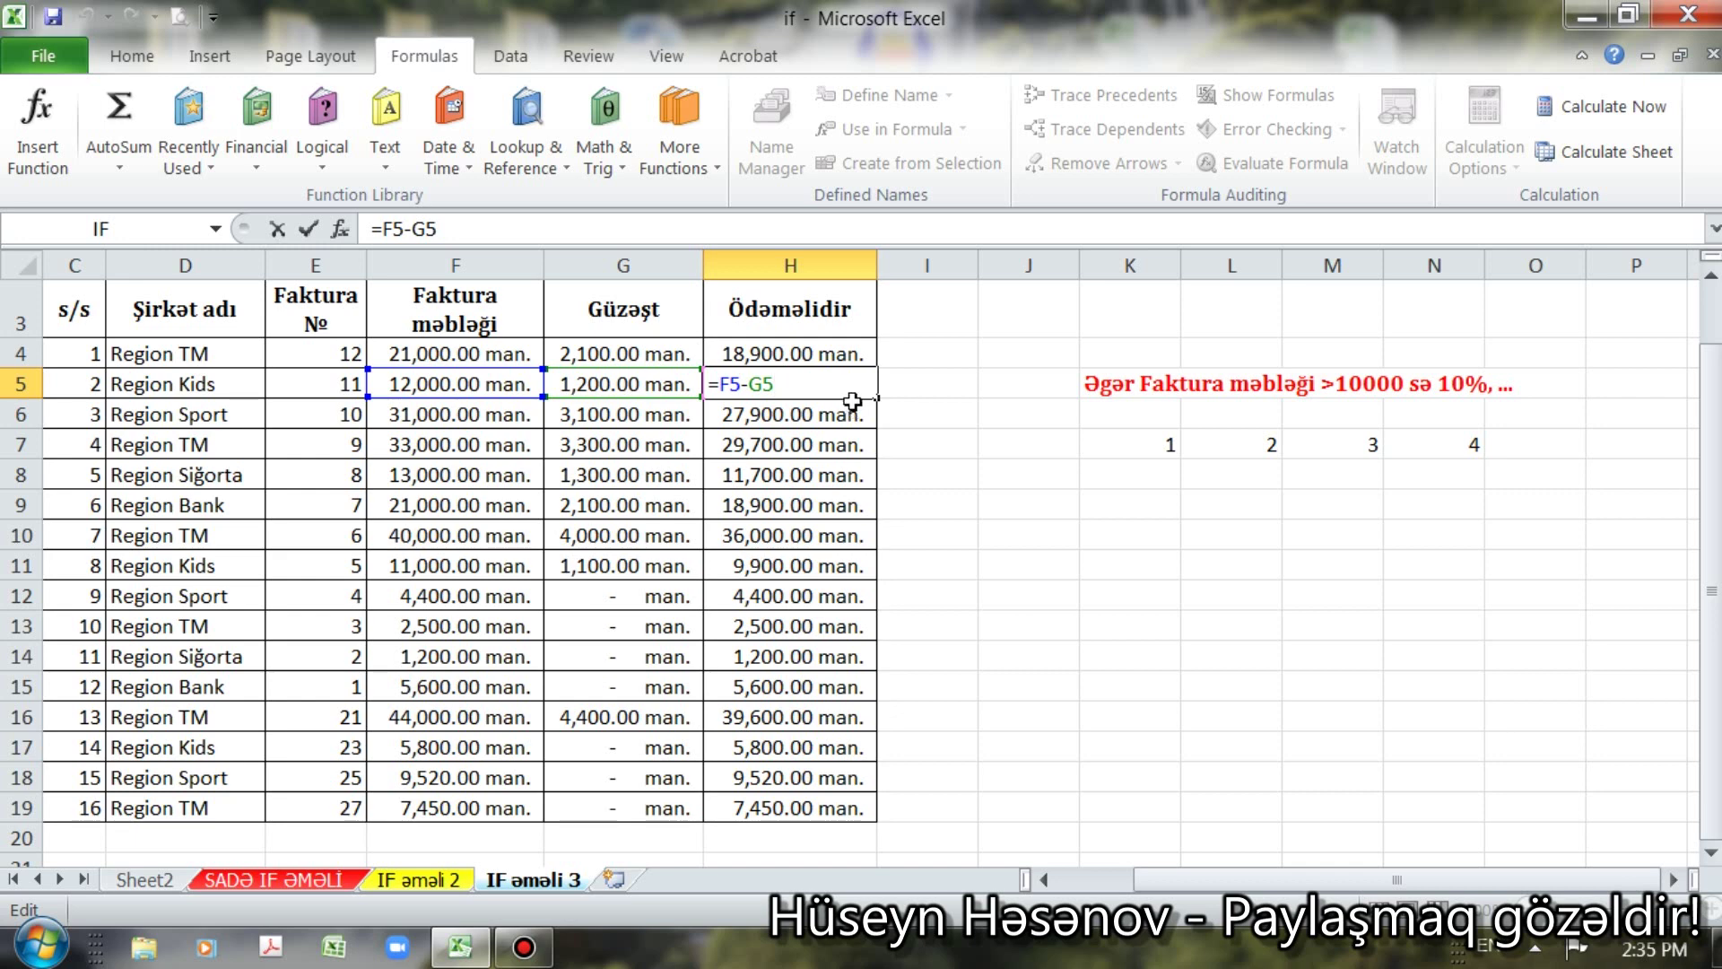
pyautogui.press('Return')
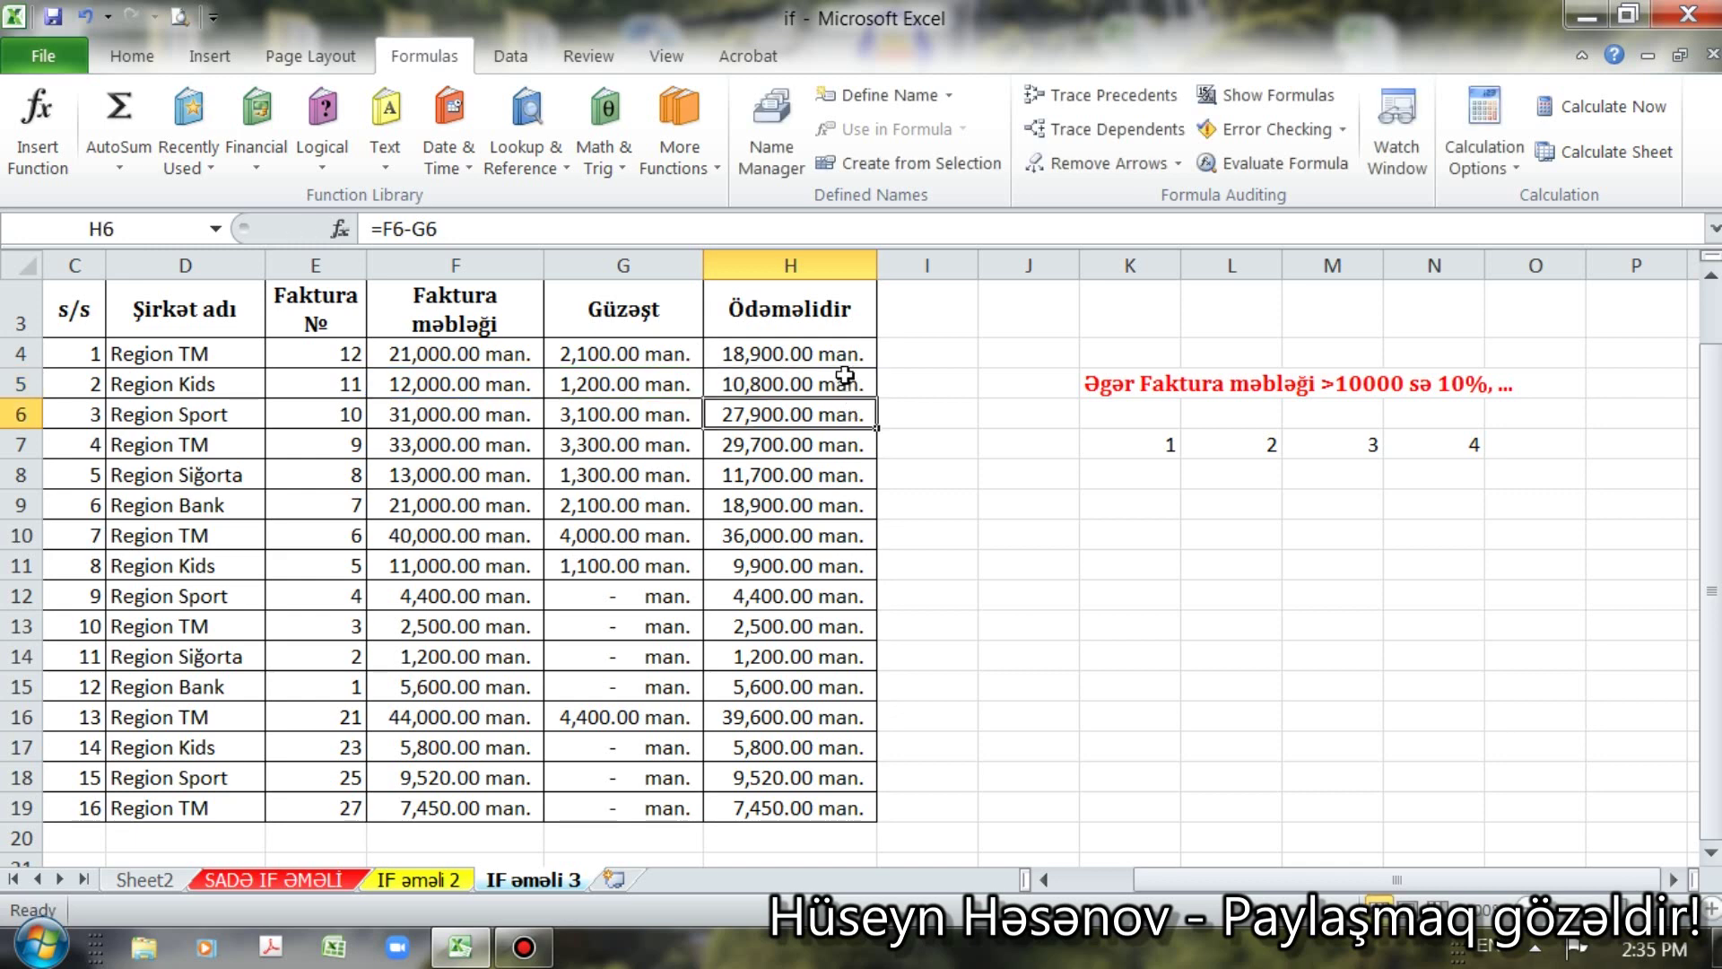
pyautogui.press('F2')
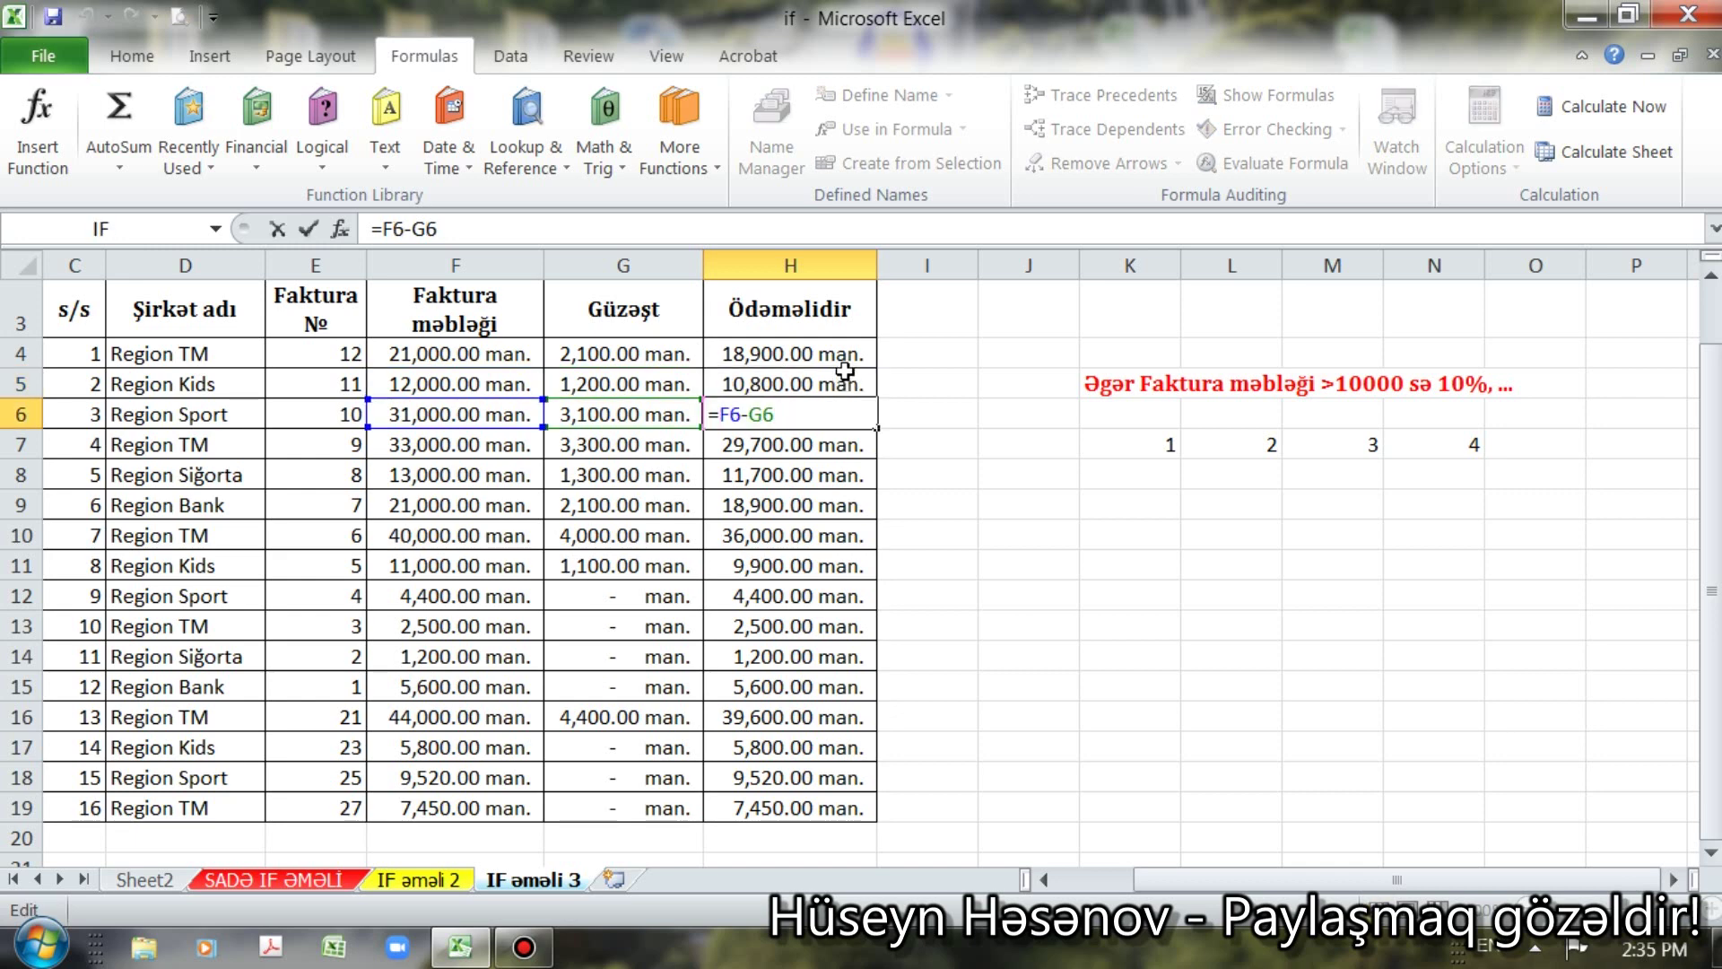
pyautogui.press('Return')
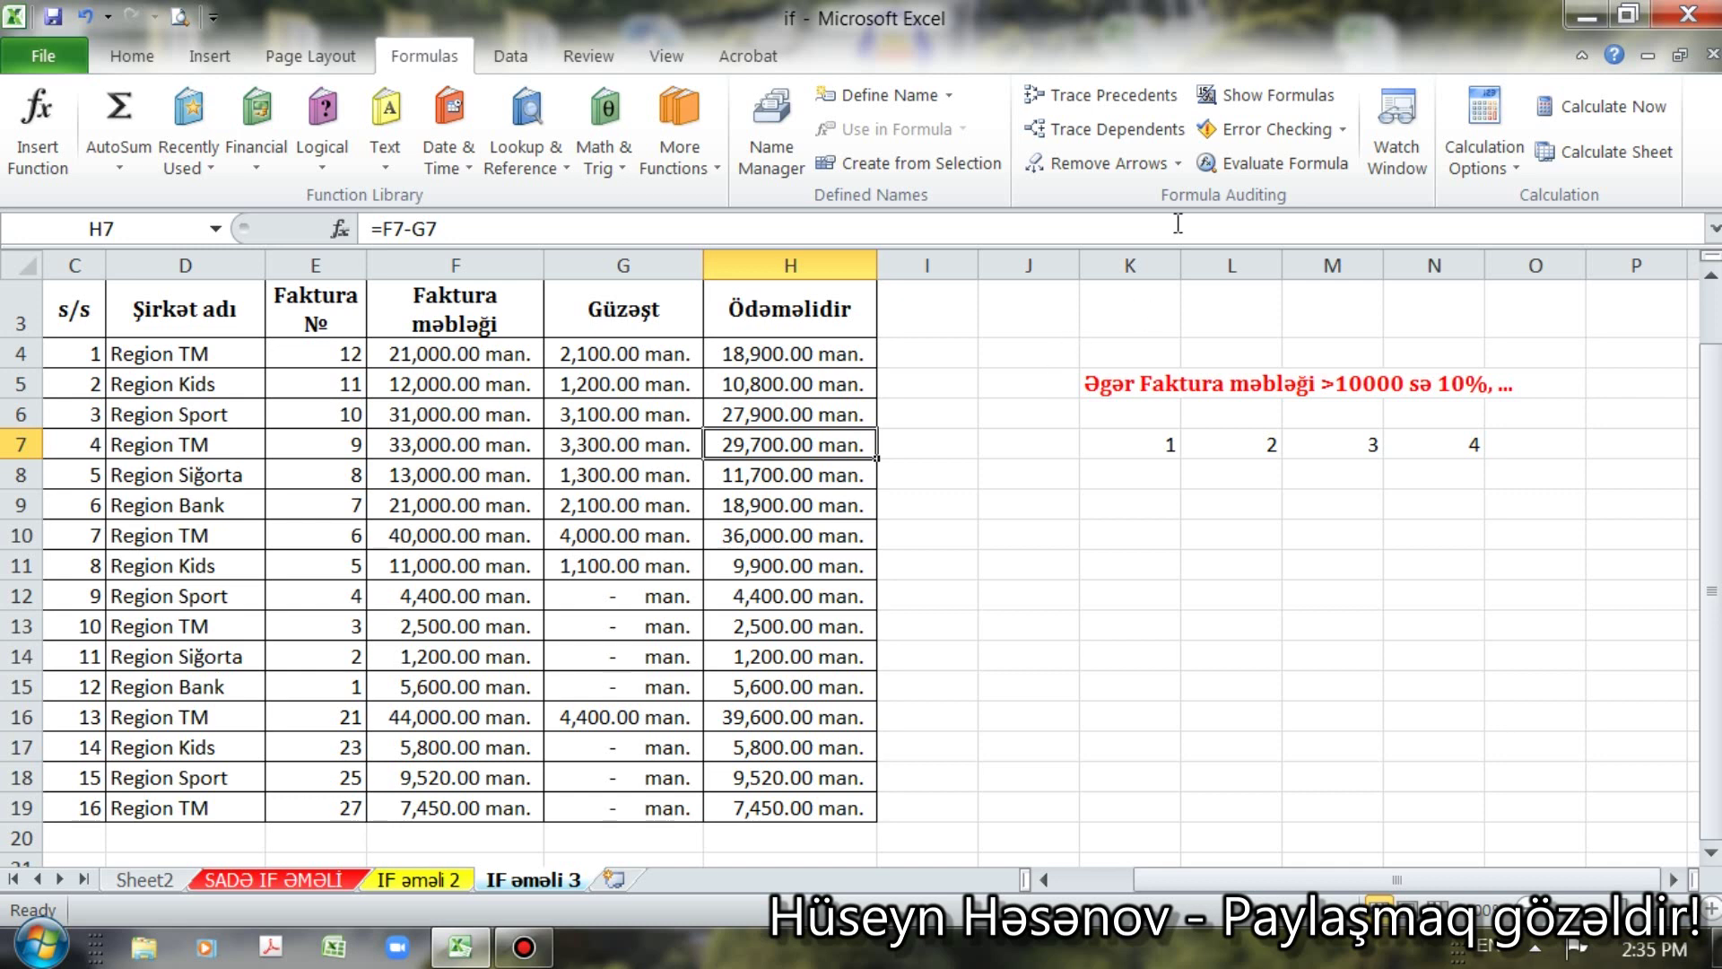
pyautogui.click(1152, 454)
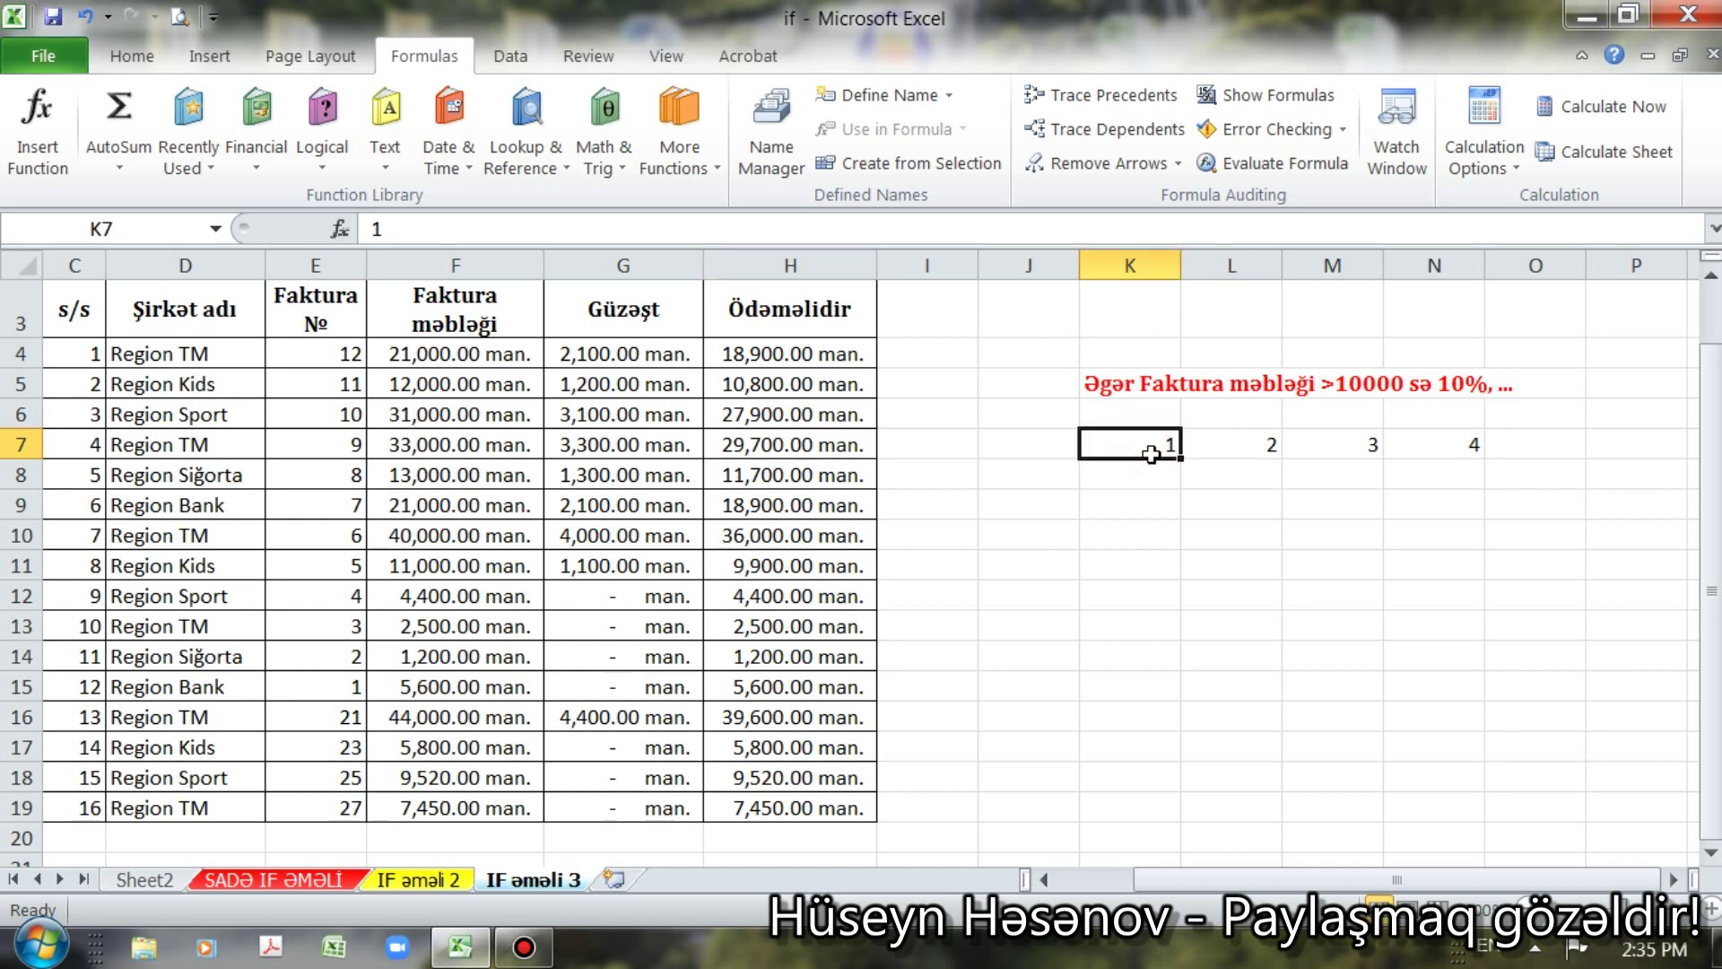